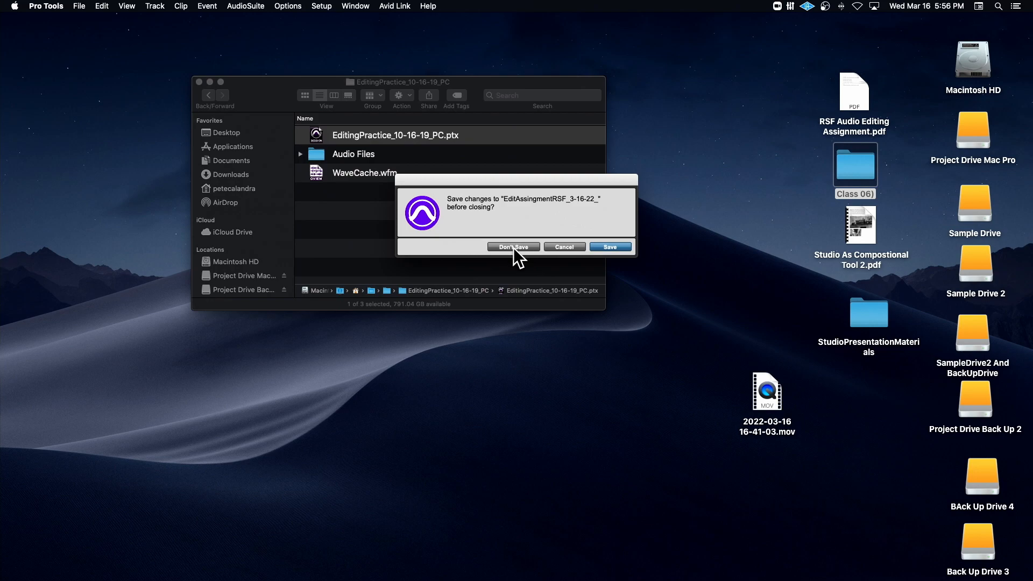
Discard the changes to the previous session so that the EditingPractice_10-16-19_PC session opens
{"action": "left_click", "coordinate": [513, 247]}
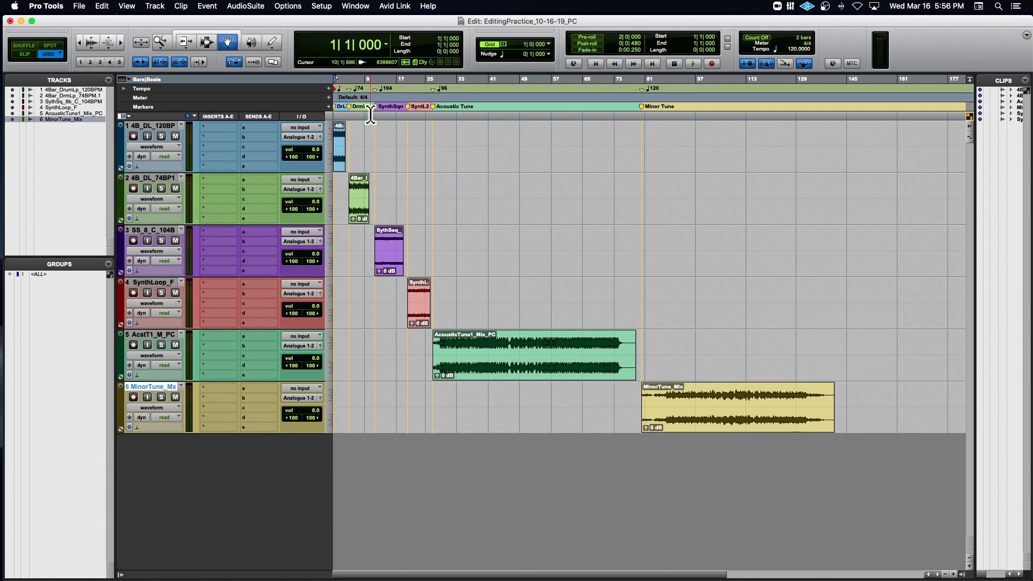
Examine the session's markers, tempo changes and clips along the timeline, from Drum Loop to Minor Tune
{"action": "key", "text": "super+bracketright"}
{"action": "key", "text": "super+bracketright"}
{"action": "key", "text": "super+bracketright"}
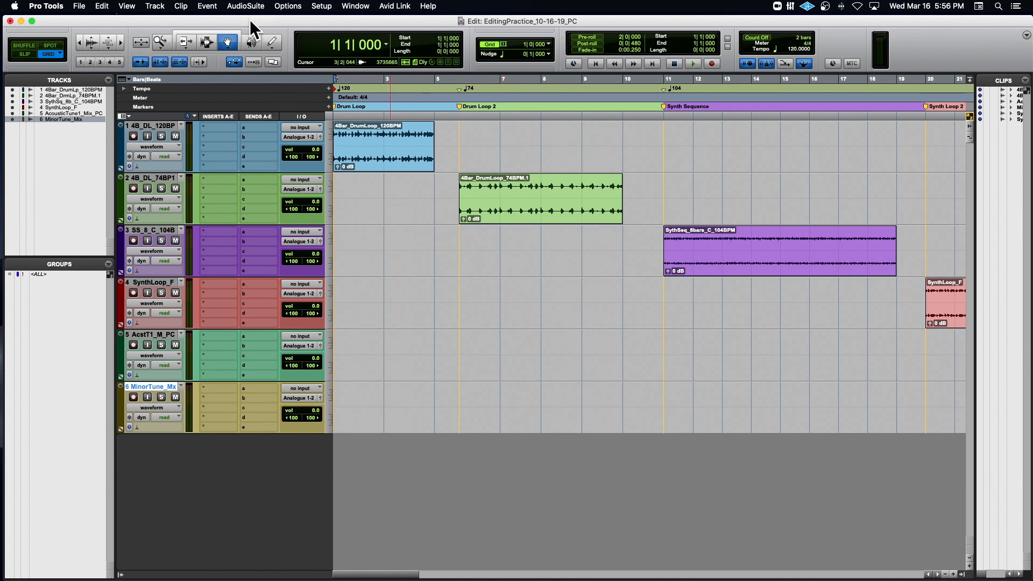
{"action": "left_click_drag", "start_coordinate": [250, 19], "coordinate": [230, 27]}
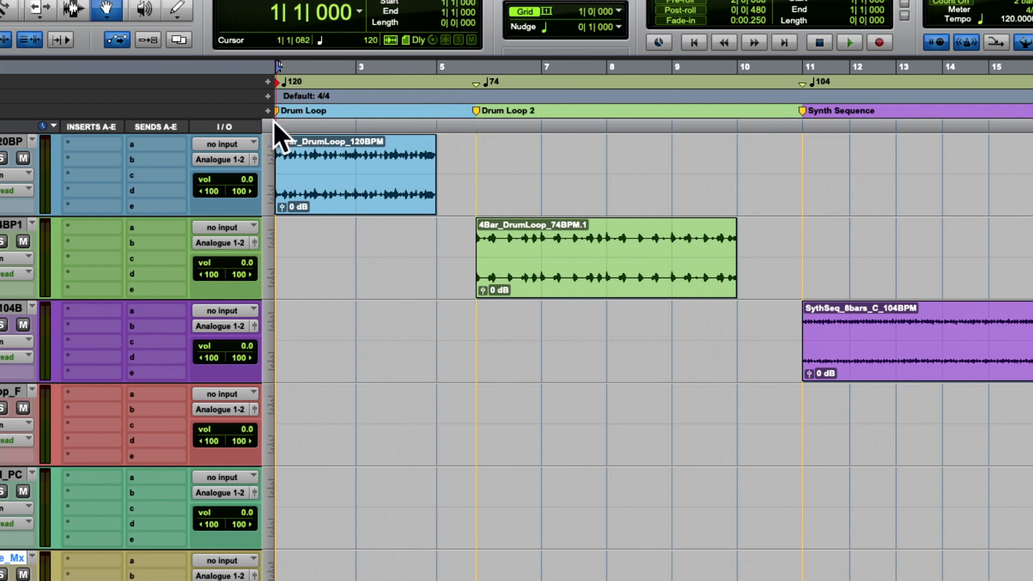
{"action": "mouse_move", "coordinate": [352, 116]}
{"action": "left_mouse_down"}
{"action": "mouse_move", "coordinate": [694, 110]}
{"action": "mouse_move", "coordinate": [353, 111]}
{"action": "left_mouse_up"}
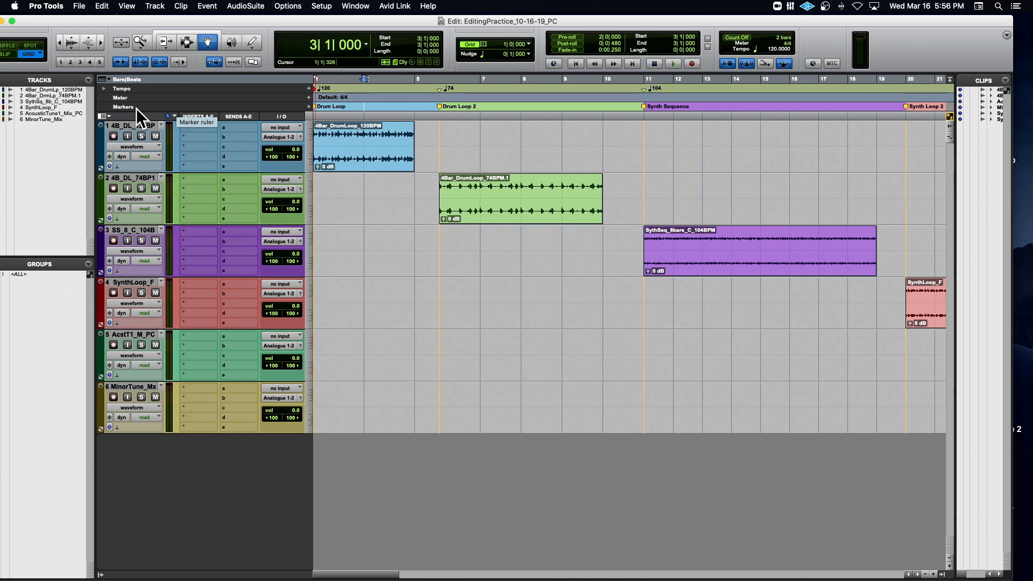
{"action": "key", "text": "super+bracketleft"}
{"action": "key", "text": "super+bracketleft"}
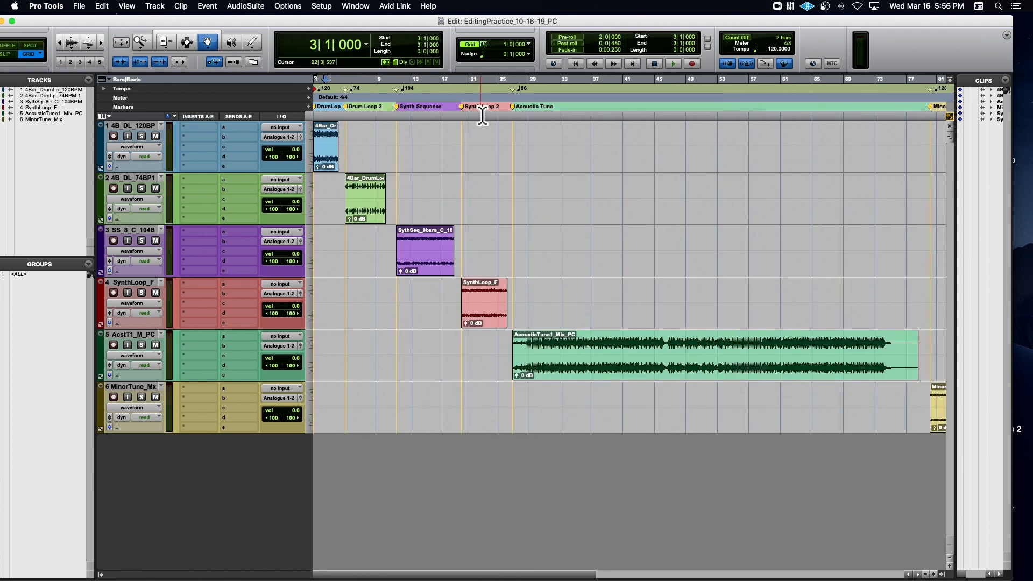
{"action": "key", "text": "super+bracketleft"}
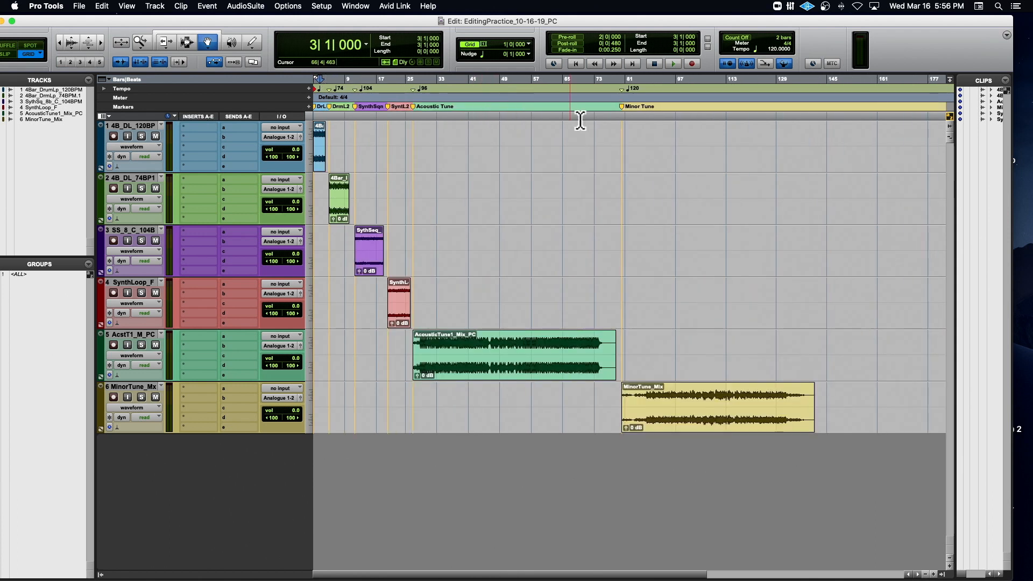
Create a memory location marker at bar 145, after the Minor Tune clip, named "Additional Location"
{"action": "left_click", "coordinate": [827, 110]}
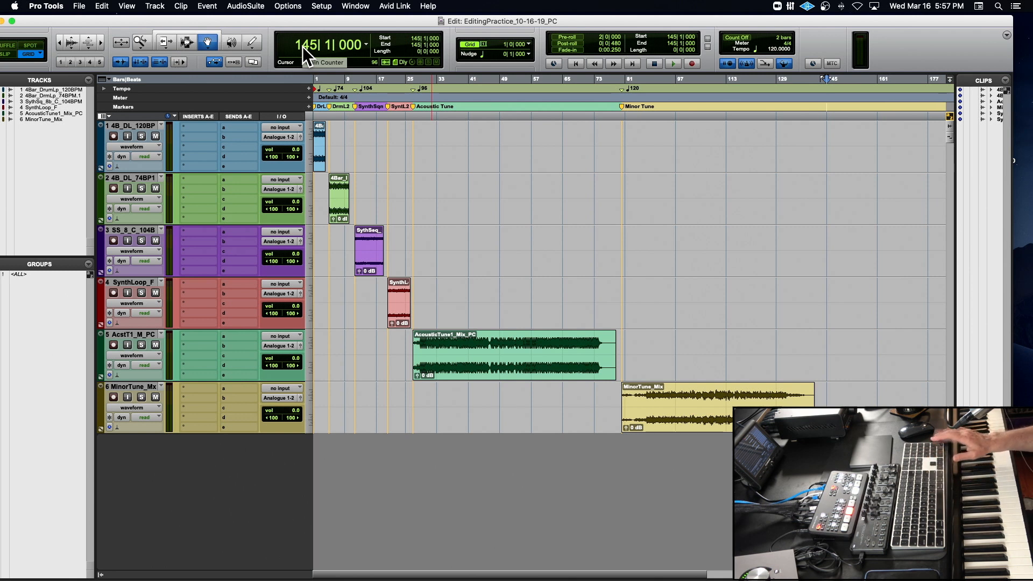
{"action": "key", "text": "KP_Enter"}
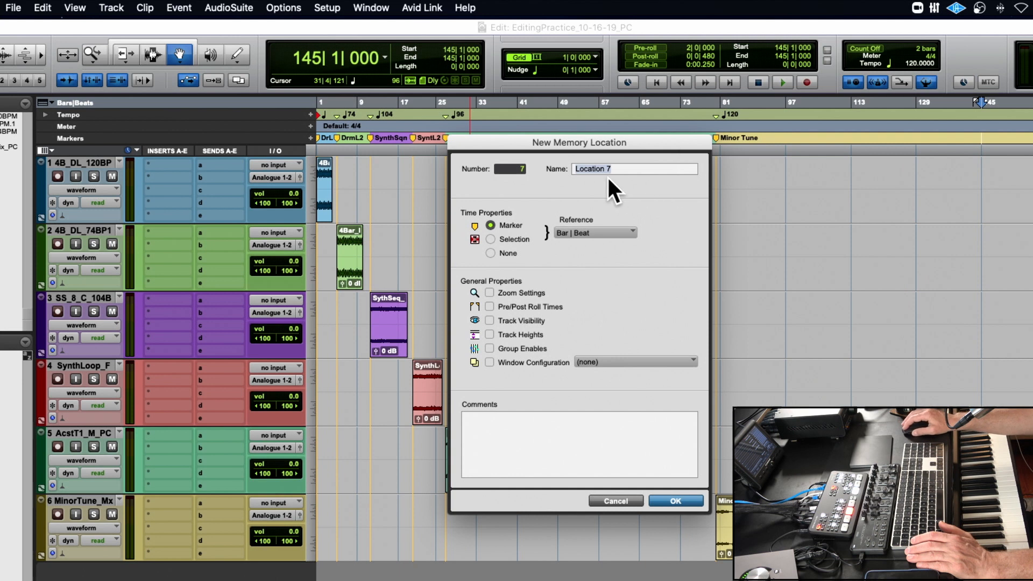
{"action": "left_click", "coordinate": [618, 169]}
{"action": "double_click", "coordinate": [620, 169]}
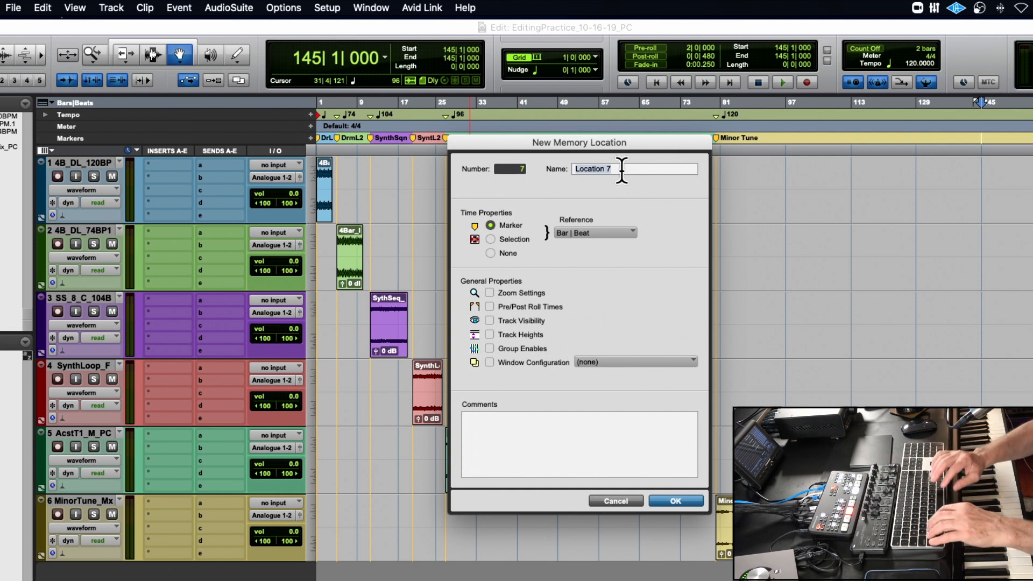
{"action": "type", "text": "Add"}
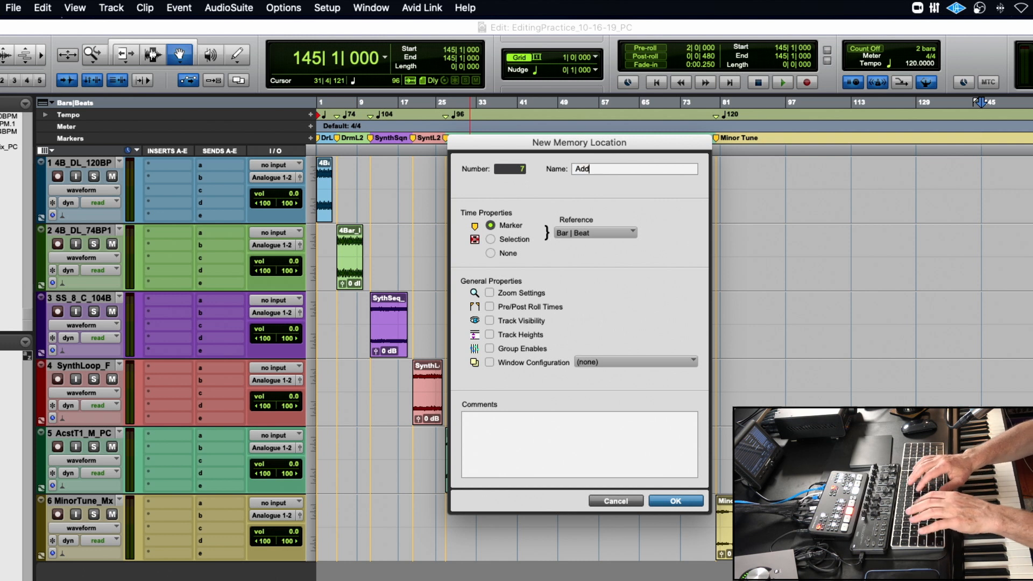
{"action": "type", "text": "itional L"}
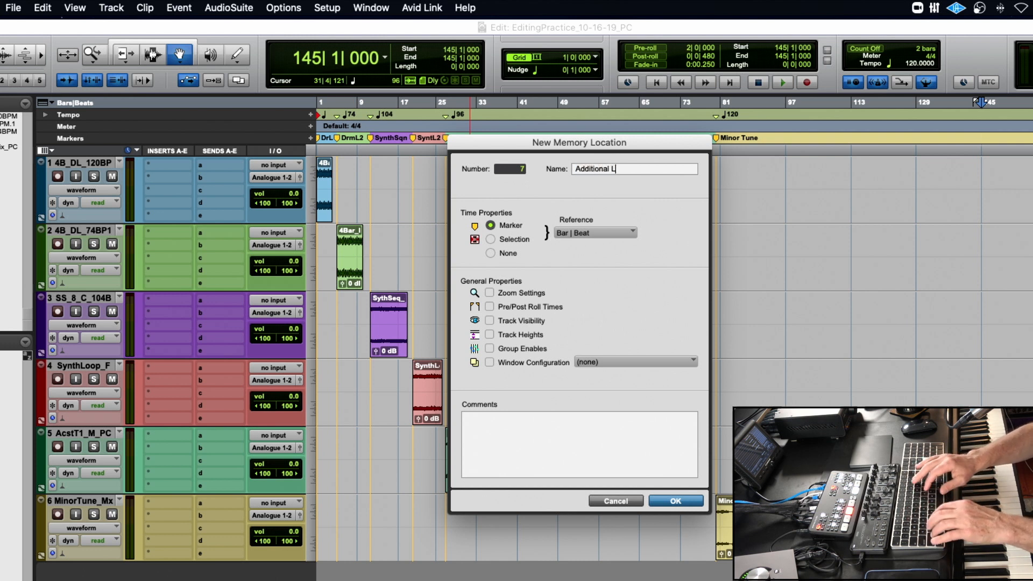
{"action": "type", "text": "ocation"}
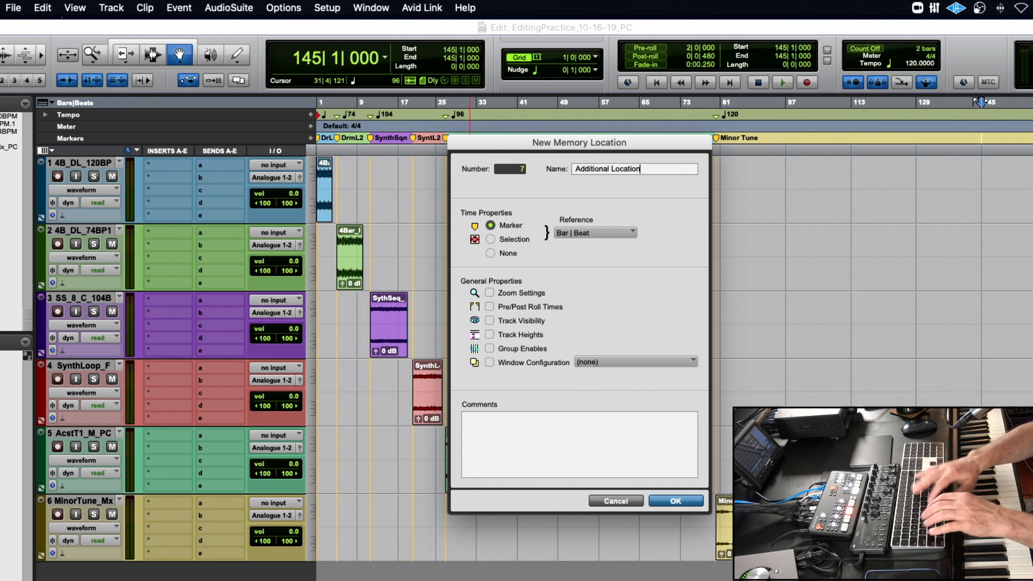
{"action": "key", "text": "Return"}
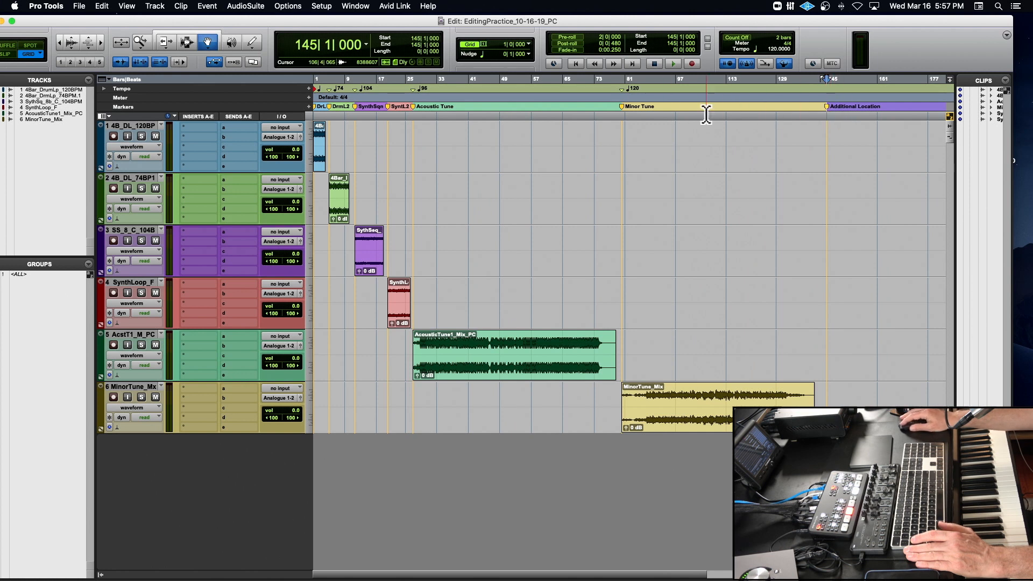
Review the marker, track and clip color coding options in the Display preferences
{"action": "left_click", "coordinate": [325, 6]}
{"action": "left_click", "coordinate": [342, 173]}
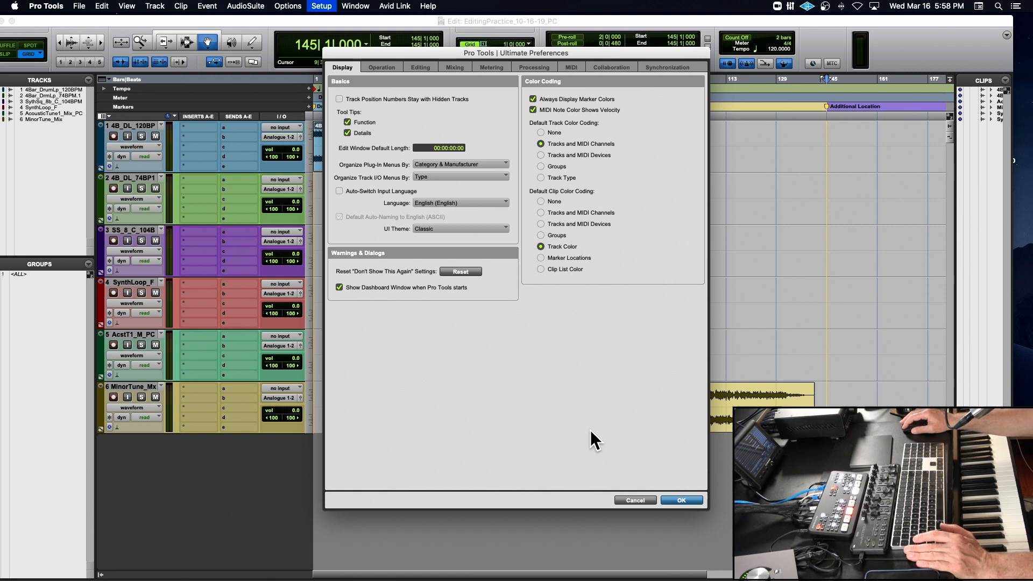
{"action": "left_click", "coordinate": [678, 500]}
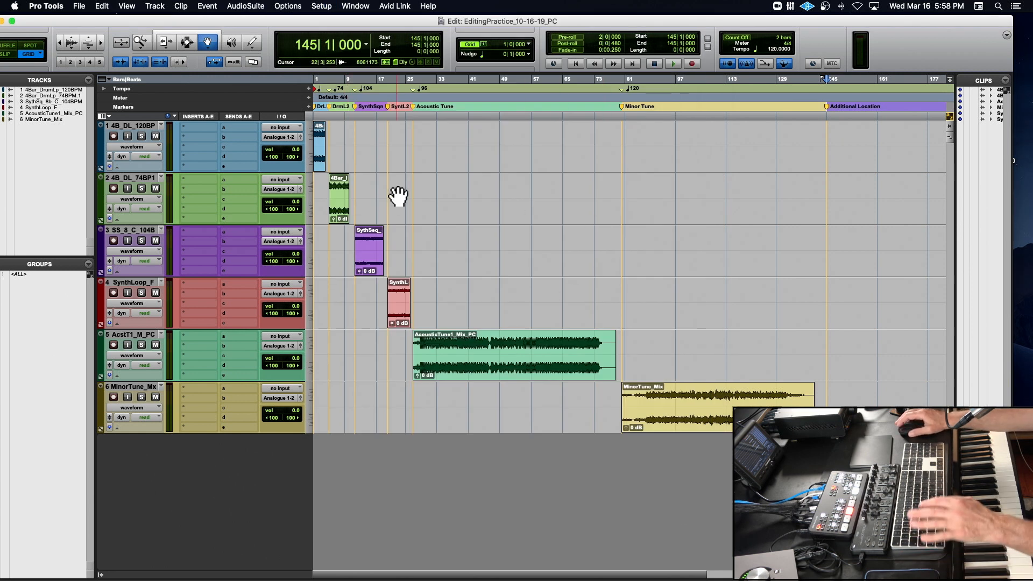
Return to the session start at 1|1|000, play the 120 BPM drum loop and stop playback
{"action": "key", "text": "super+bracketright"}
{"action": "key", "text": "super+bracketright"}
{"action": "key", "text": "Home"}
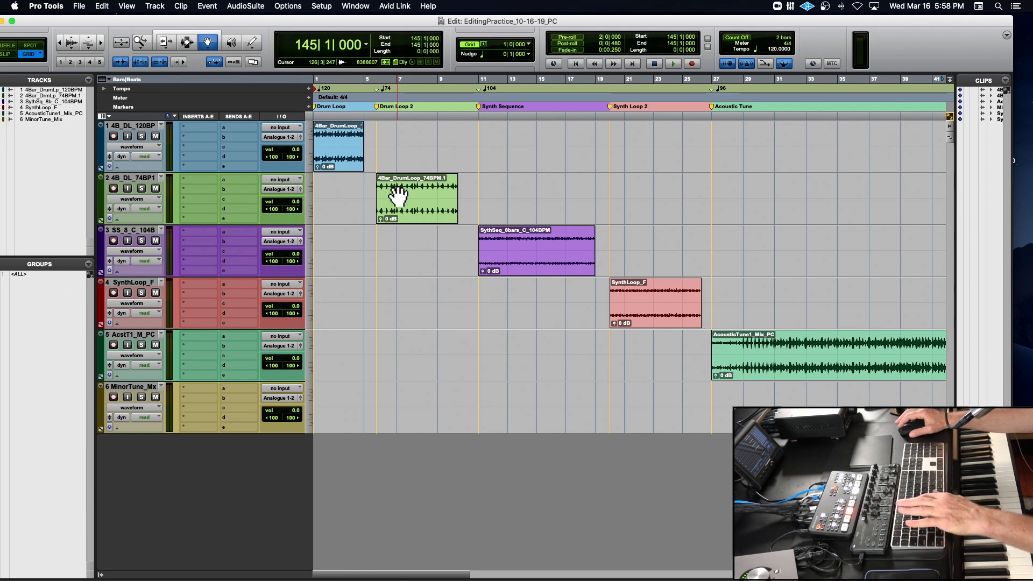
{"action": "key", "text": "super+bracketright"}
{"action": "key", "text": "super+bracketright"}
{"action": "key", "text": "super+bracketright"}
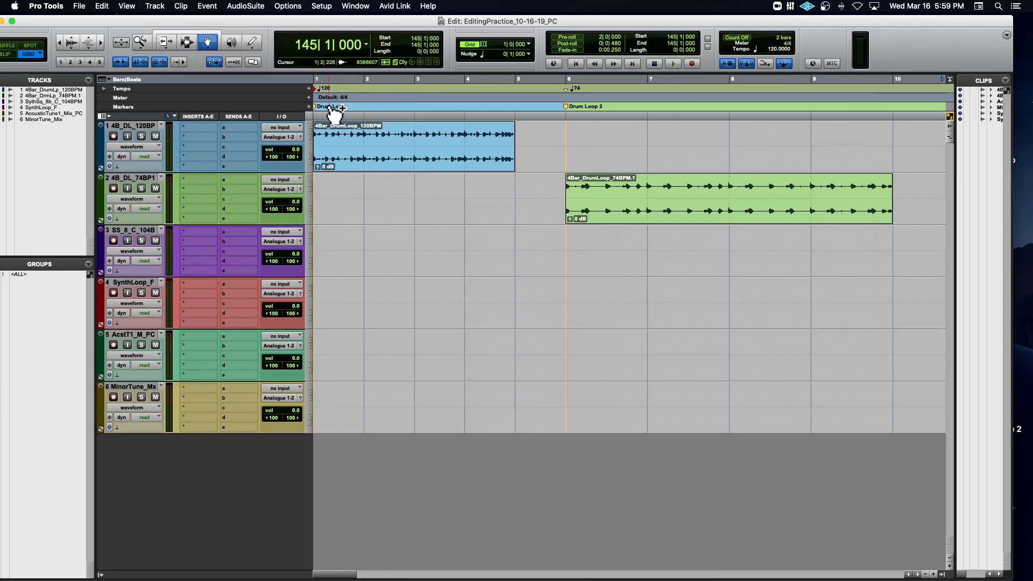
{"action": "left_click", "coordinate": [366, 101]}
{"action": "key", "text": "Return"}
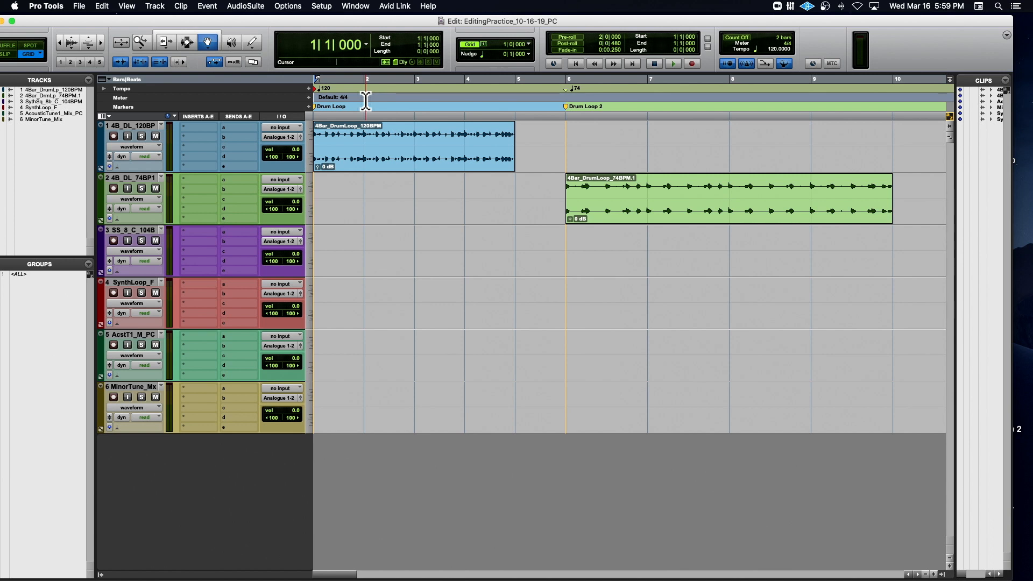
{"action": "key", "text": "space"}
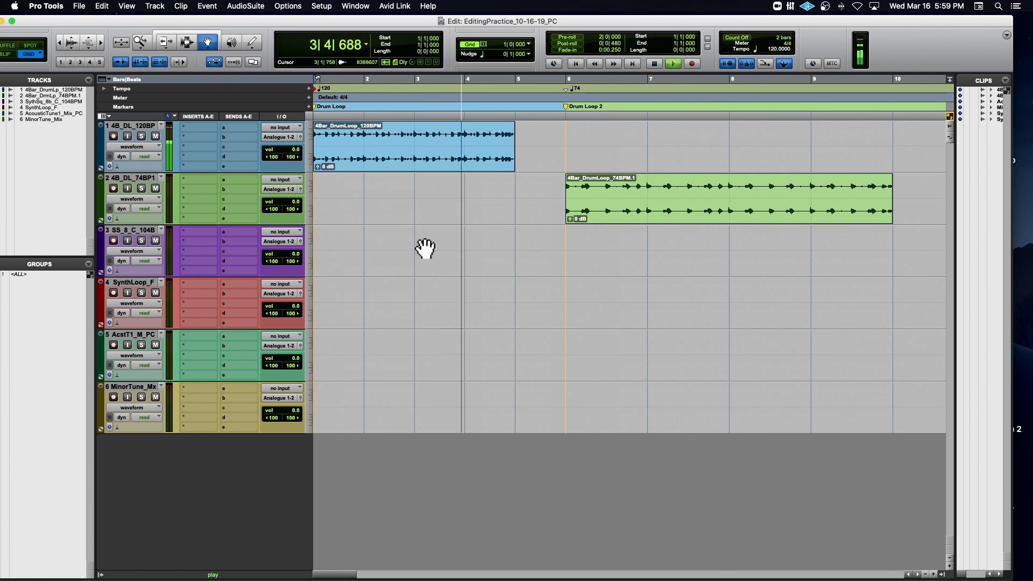
{"action": "key", "text": "space"}
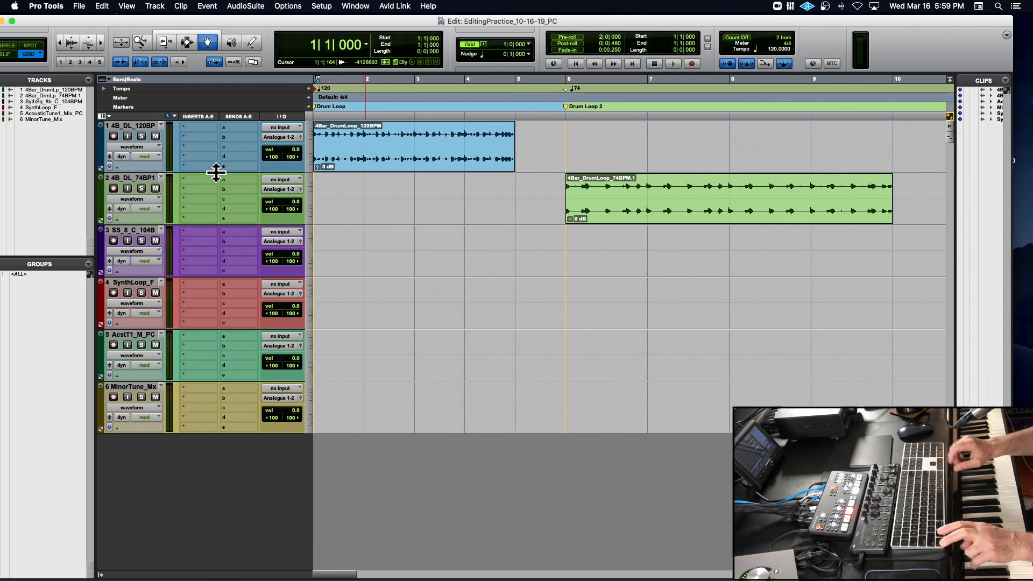
Try enlarging the height of all tracks and shrink them back again
{"action": "key", "text": "ctrl+alt+Up"}
{"action": "key", "text": "ctrl+alt+Up"}
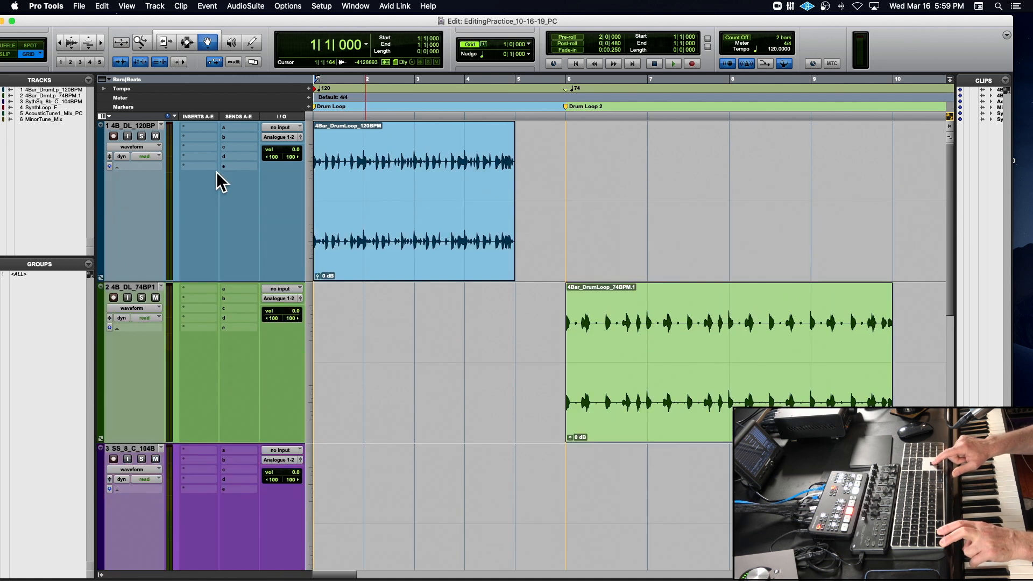
{"action": "key", "text": "ctrl+alt+Up"}
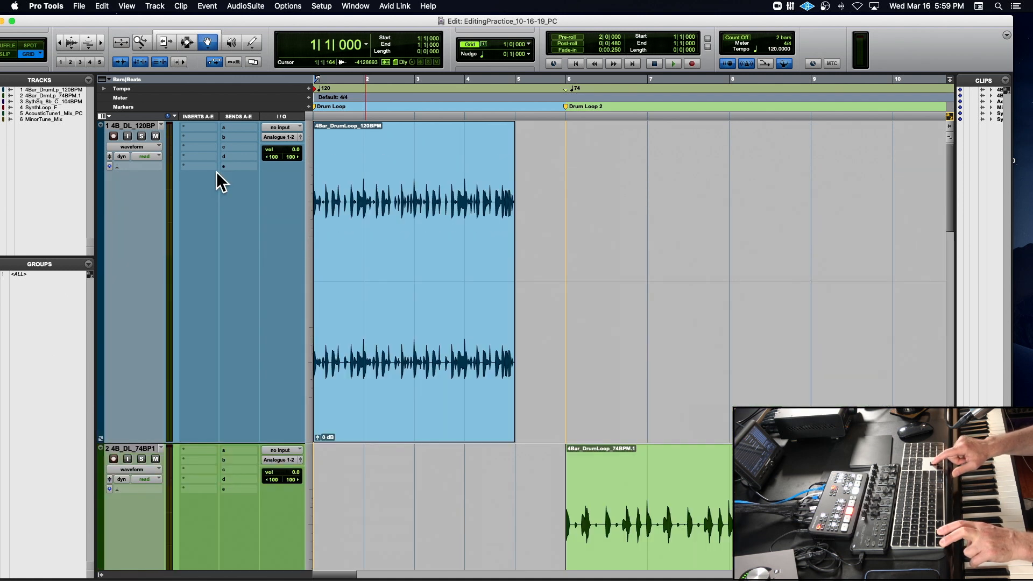
{"action": "key", "text": "ctrl+alt+Down"}
{"action": "key", "text": "ctrl+alt+Down"}
{"action": "key", "text": "ctrl+alt+Down"}
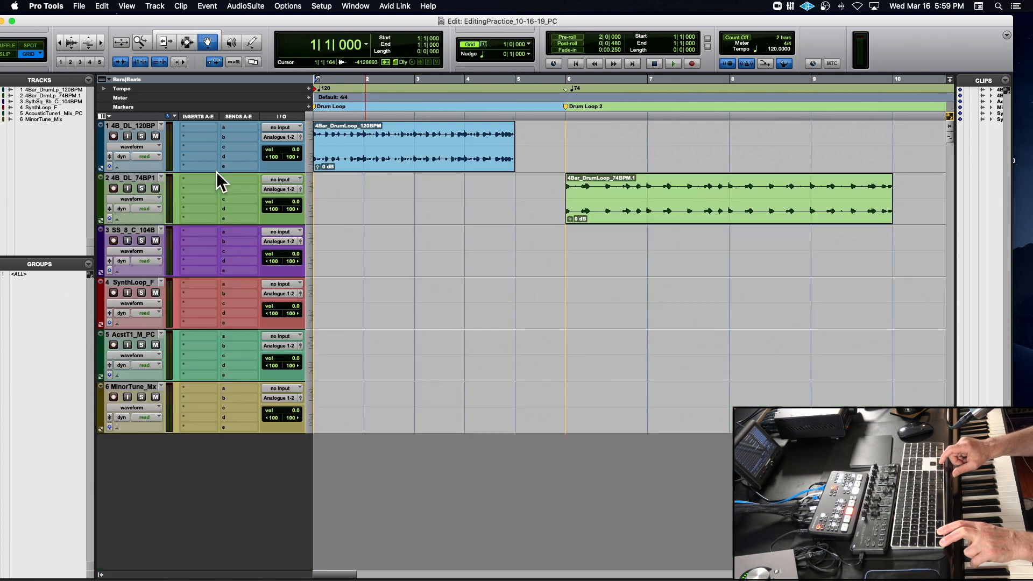
{"action": "key", "text": "ctrl+alt+Down"}
Enlarge the height of all tracks until the first drum loop's waveform fills most of the edit area
{"action": "key", "text": "ctrl+alt+Up"}
{"action": "key", "text": "ctrl+alt+Up"}
{"action": "key", "text": "ctrl+alt+Up"}
{"action": "key", "text": "ctrl+alt+Up"}
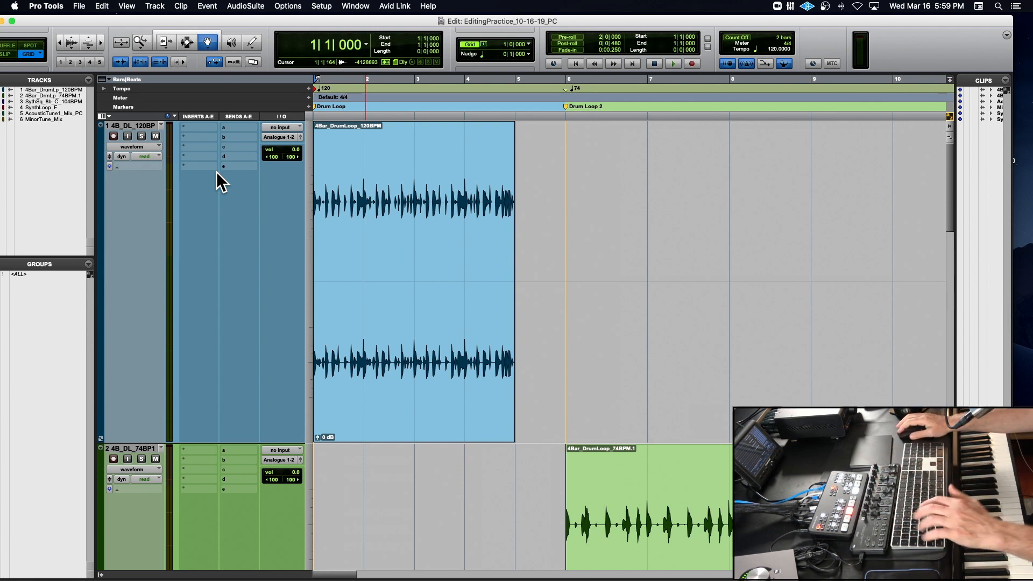
Examine the individual hits in the 120 BPM drum loop's waveform, from the loop's start up to beat 2
{"action": "scroll", "coordinate": [468, 221], "scroll_direction": "right", "scroll_amount": 3}
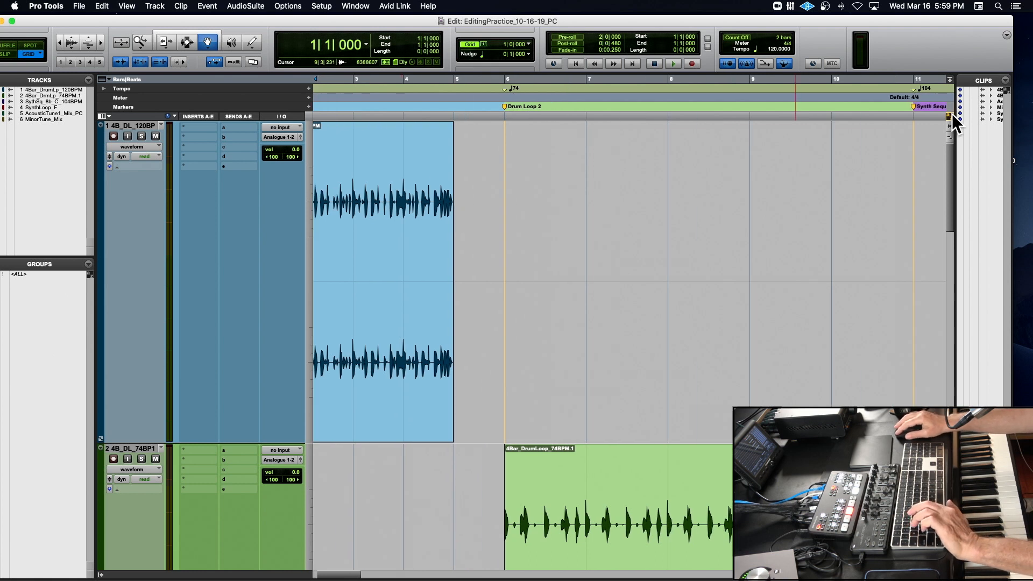
{"action": "key", "text": "super+bracketright"}
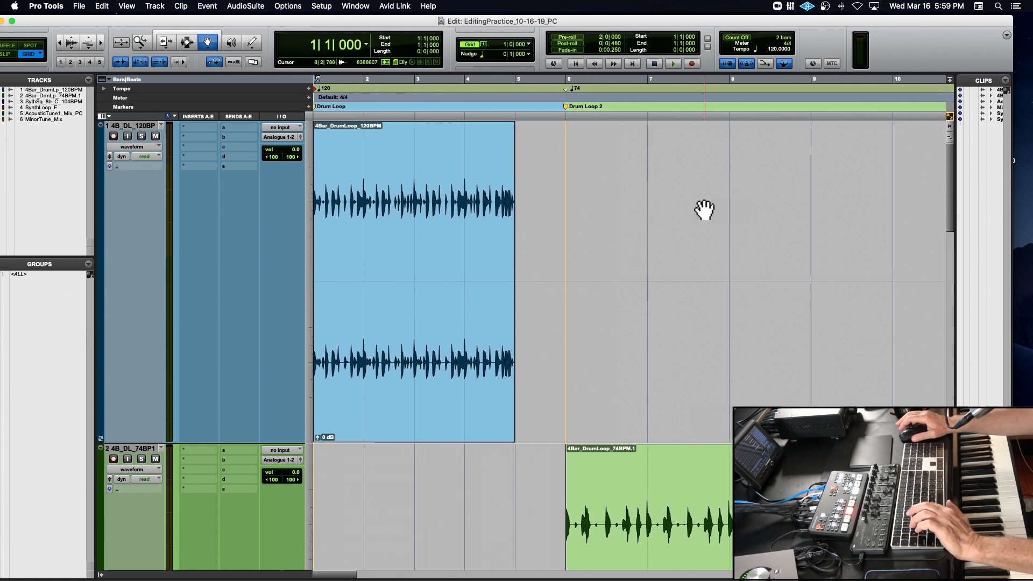
{"action": "key", "text": "super+bracketright"}
{"action": "key", "text": "super+bracketright"}
{"action": "key", "text": "super+bracketright"}
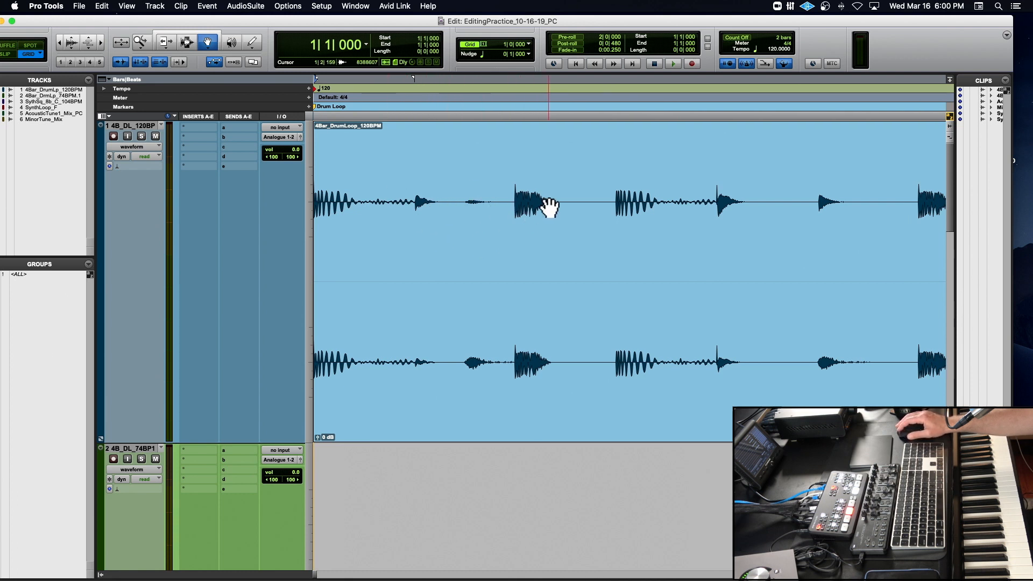
{"action": "scroll", "coordinate": [549, 207], "scroll_direction": "right", "scroll_amount": 5}
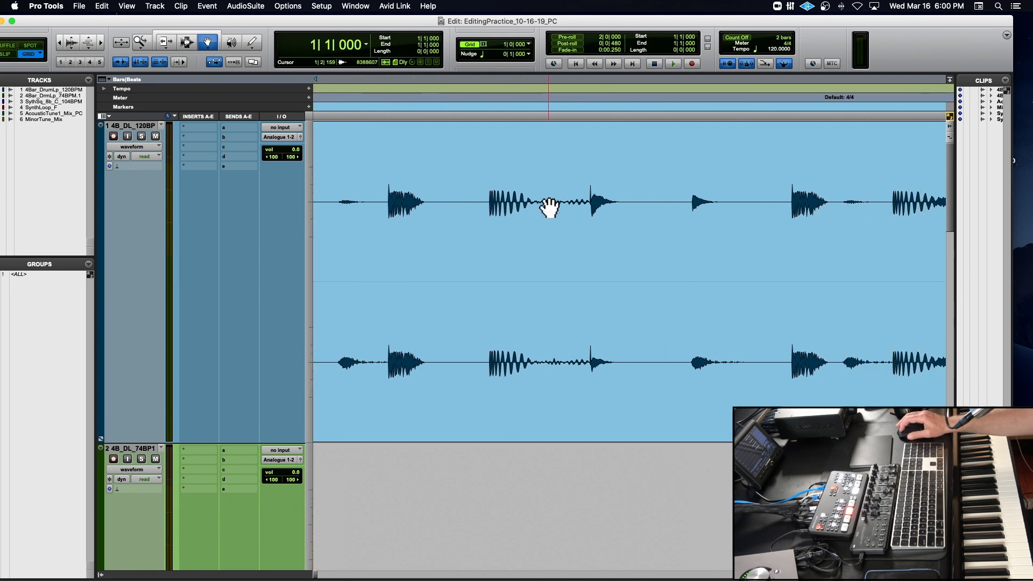
{"action": "scroll", "coordinate": [623, 206], "scroll_direction": "left", "scroll_amount": 5}
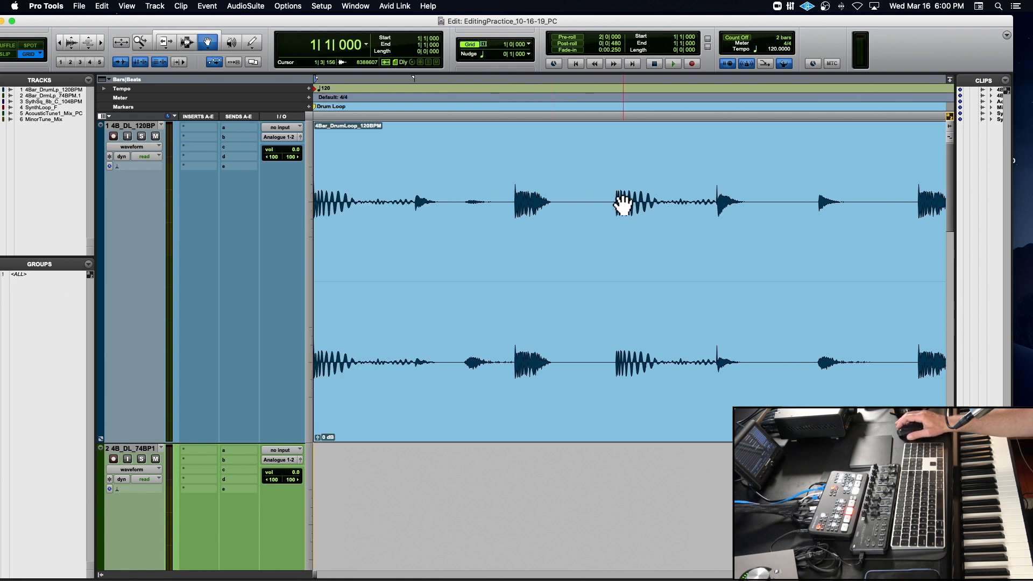
{"action": "key", "text": "super+bracketright"}
{"action": "key", "text": "super+bracketright"}
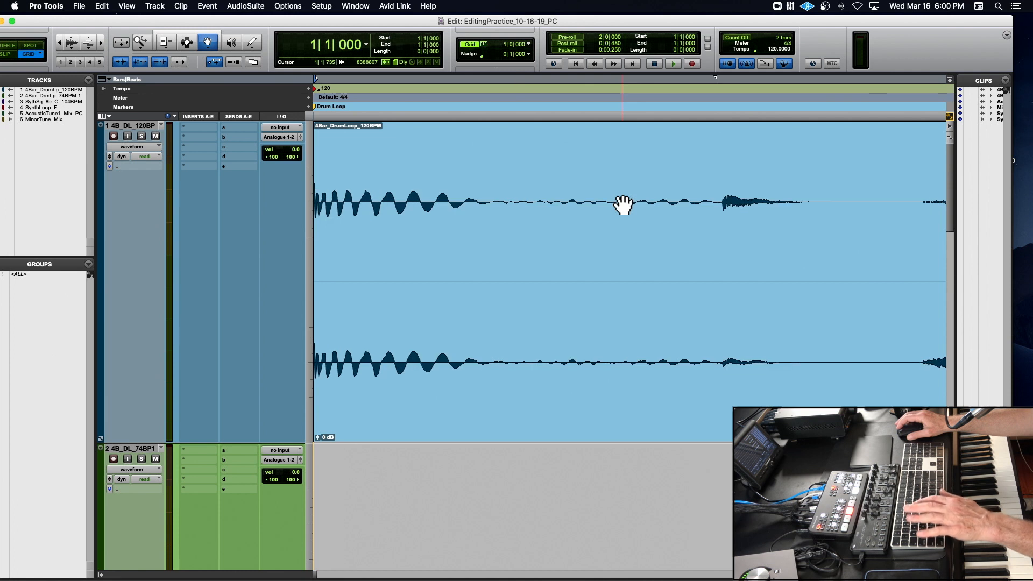
{"action": "scroll", "coordinate": [622, 205], "scroll_direction": "right", "scroll_amount": 10}
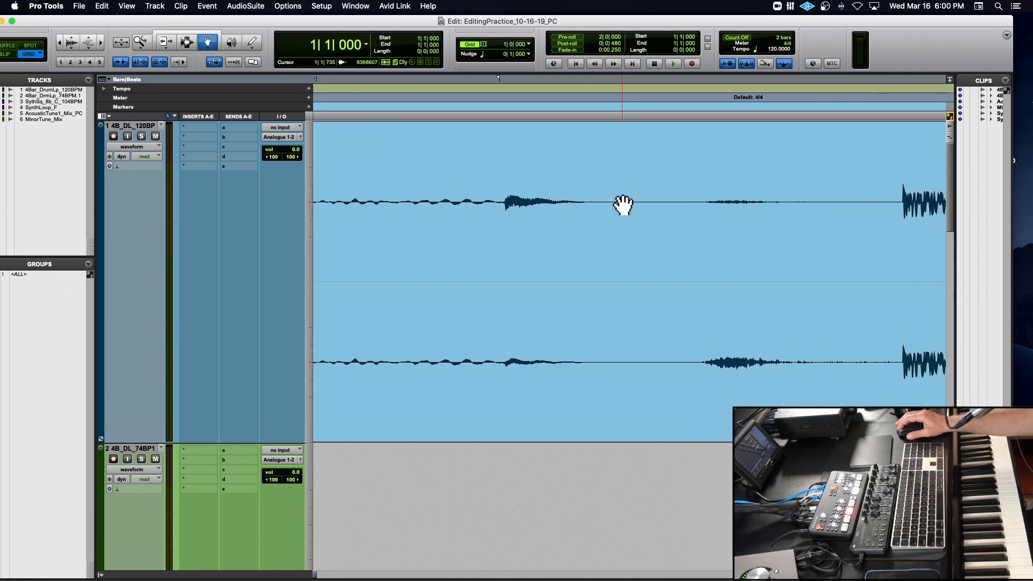
{"action": "scroll", "coordinate": [623, 205], "scroll_direction": "right", "scroll_amount": 3}
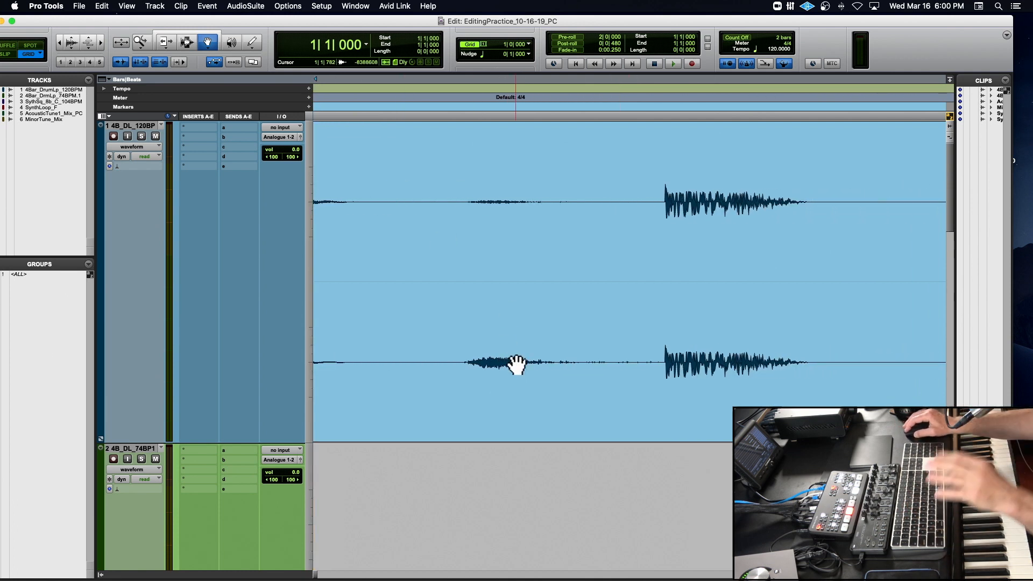
In Slip mode, use the Selector to select the drum hit at beat 2 from 1|1|959 to 1|2|193
{"action": "left_click", "coordinate": [187, 42]}
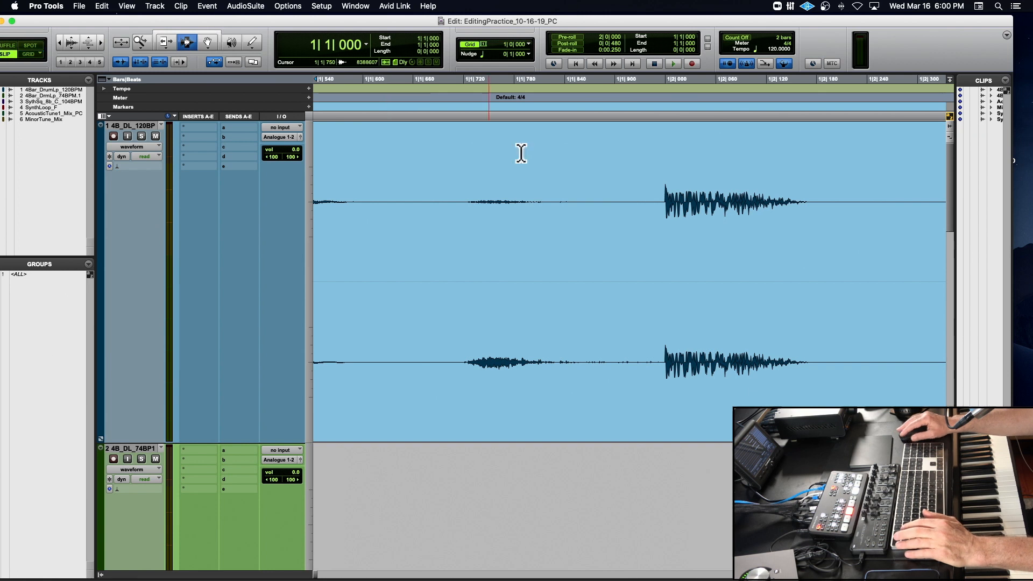
{"action": "left_click", "coordinate": [664, 212]}
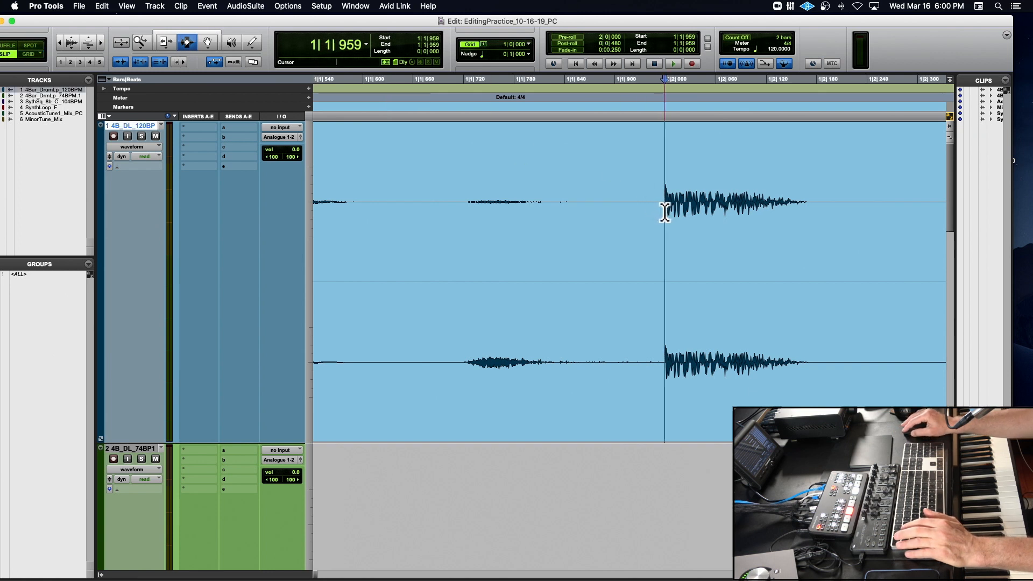
{"action": "left_click_drag", "start_coordinate": [665, 211], "coordinate": [827, 222]}
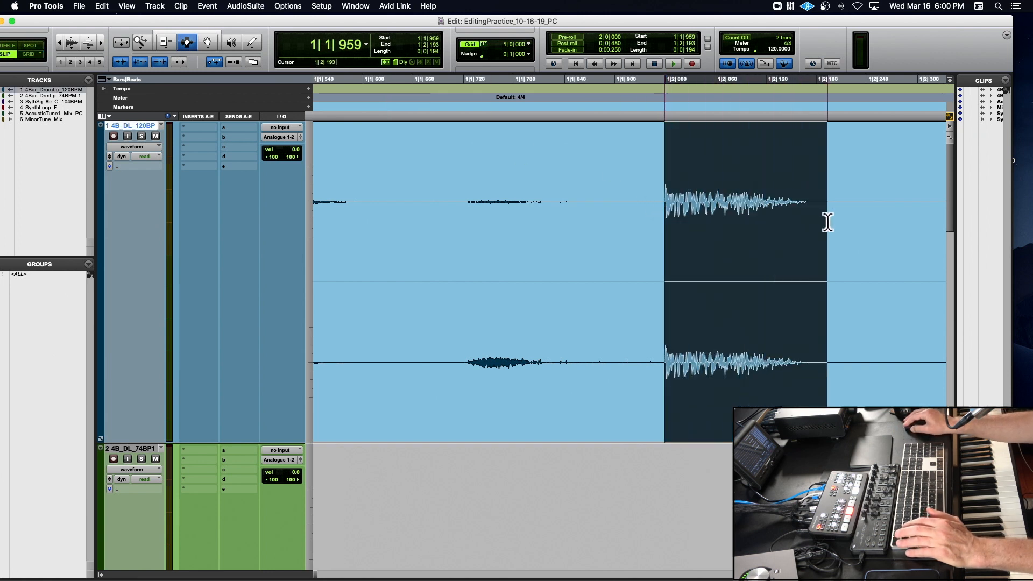
Audition the selected hit at beat 2, plus the quiet hit before it selected from 1|1|724 to 1|1|906
{"action": "key", "text": "space"}
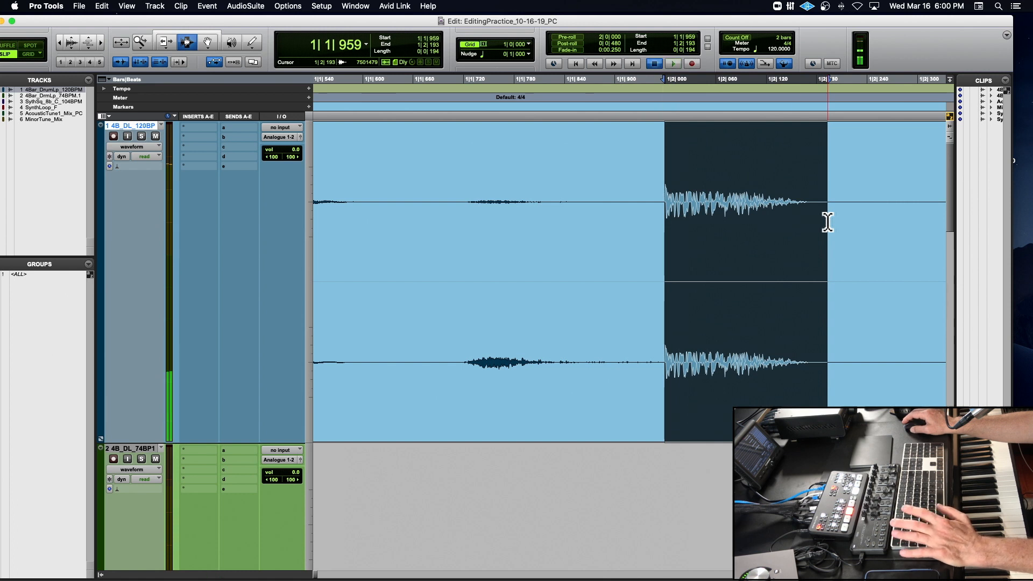
{"action": "key", "text": "super+bracketleft"}
{"action": "key", "text": "super+bracketleft"}
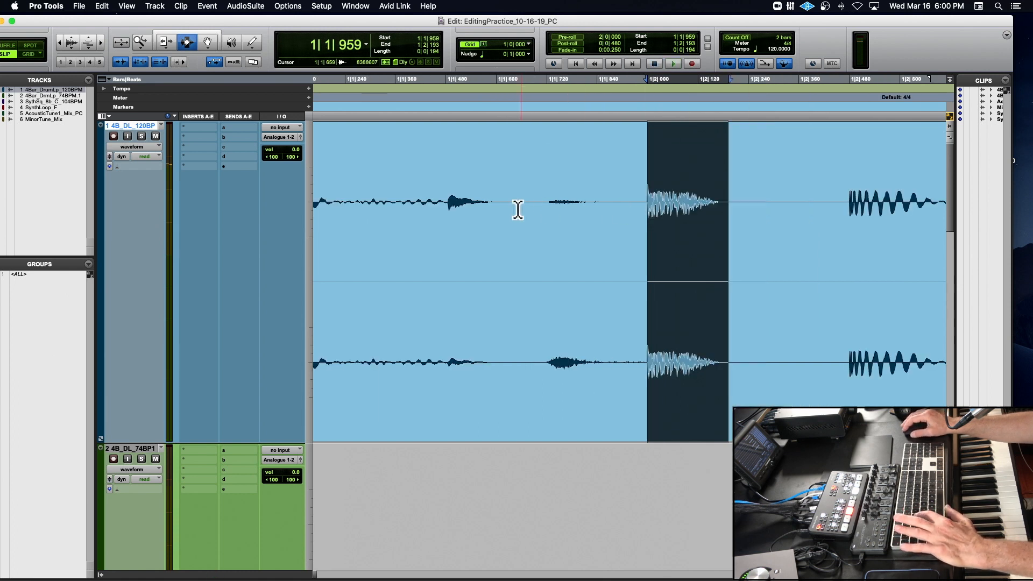
{"action": "left_click_drag", "start_coordinate": [466, 209], "coordinate": [503, 210]}
{"action": "key", "text": "space"}
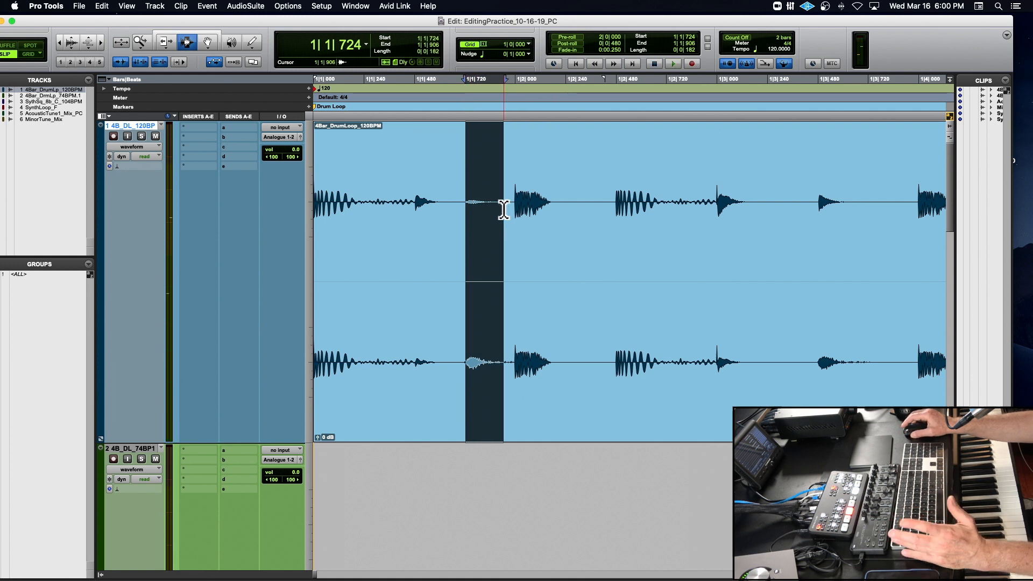
Select and audition the hit from 1|1|481 to 1|1|632 and the loop's opening hit from 1|1|000 to 1|1|212
{"action": "left_click_drag", "start_coordinate": [415, 210], "coordinate": [447, 210]}
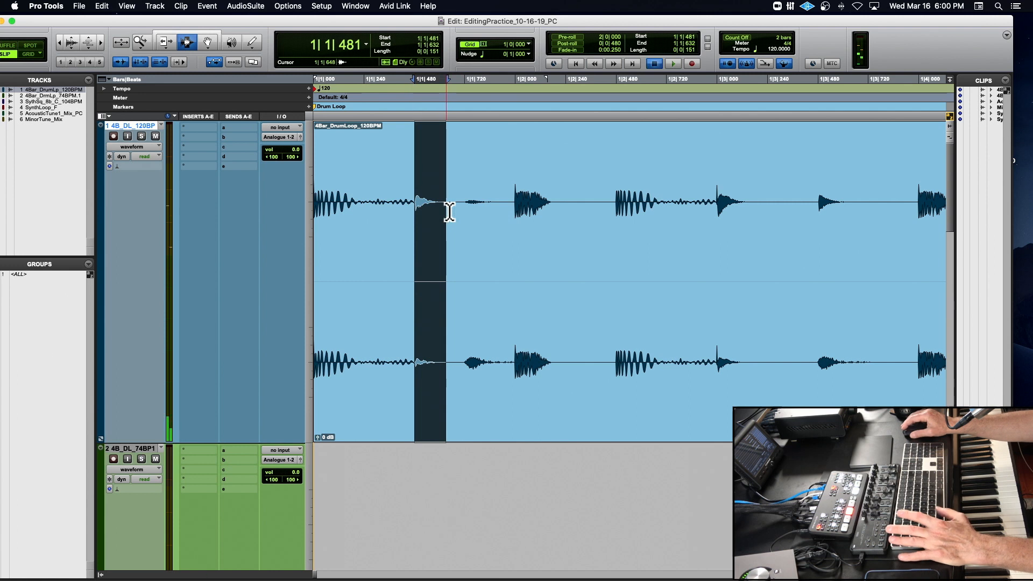
{"action": "left_click_drag", "start_coordinate": [359, 205], "coordinate": [299, 202]}
{"action": "key", "text": "space"}
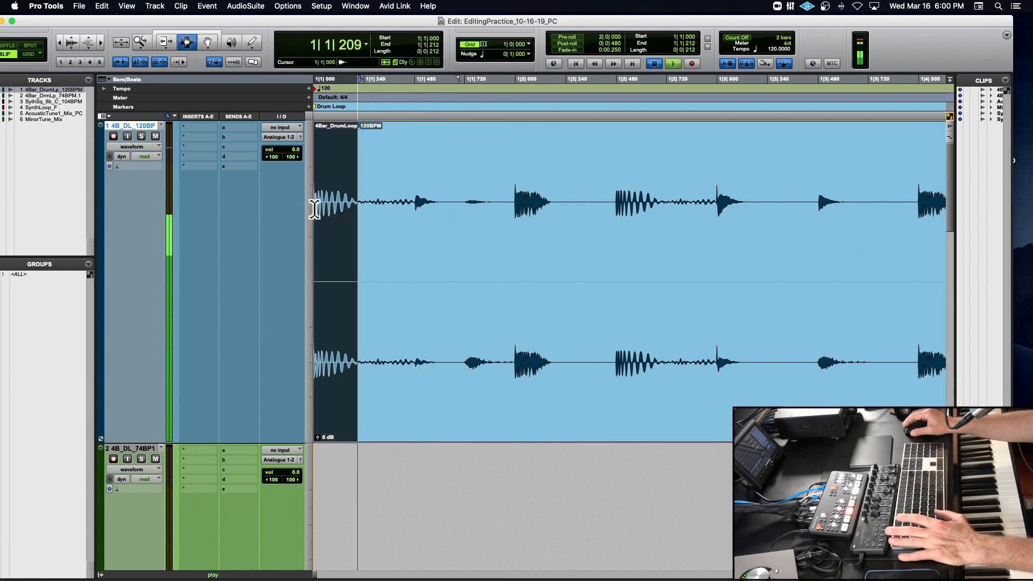
Play the loop from just before beat 3, and audition the two hits selected from 1|2|955 to 1|3|614
{"action": "left_click", "coordinate": [715, 209]}
{"action": "key", "text": "space"}
{"action": "key", "text": "space"}
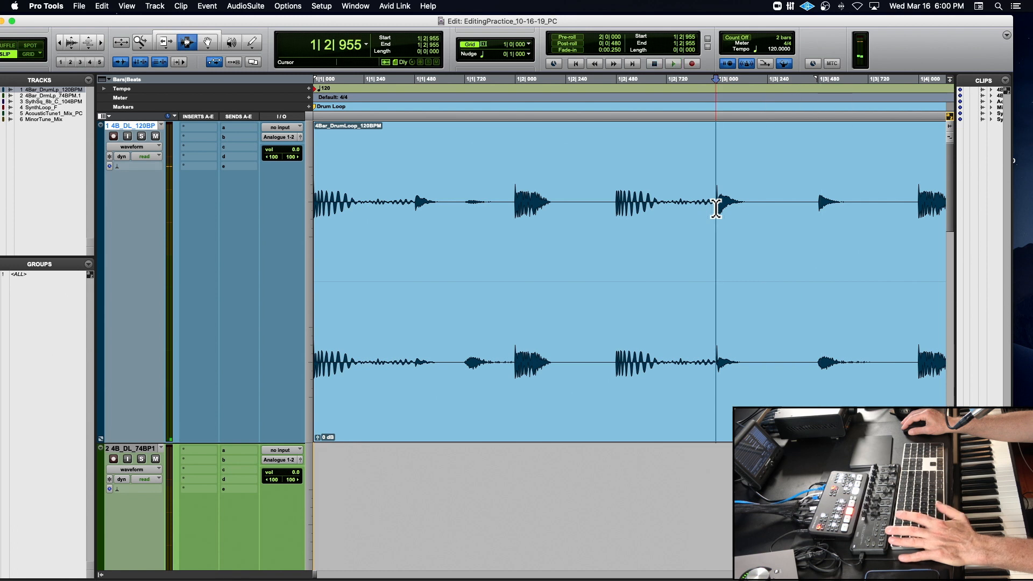
{"action": "left_click_drag", "start_coordinate": [715, 209], "coordinate": [845, 216]}
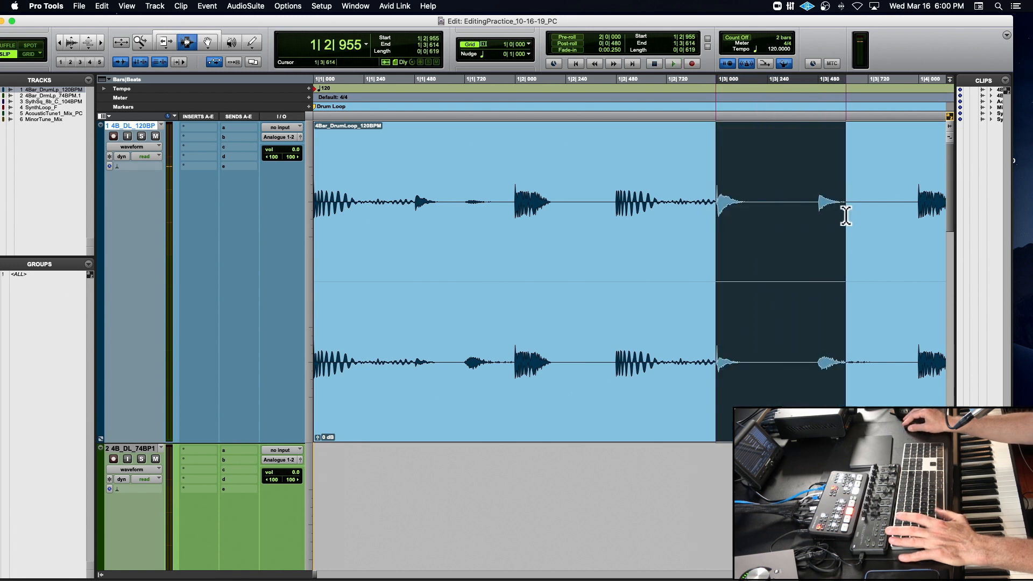
{"action": "key", "text": "space"}
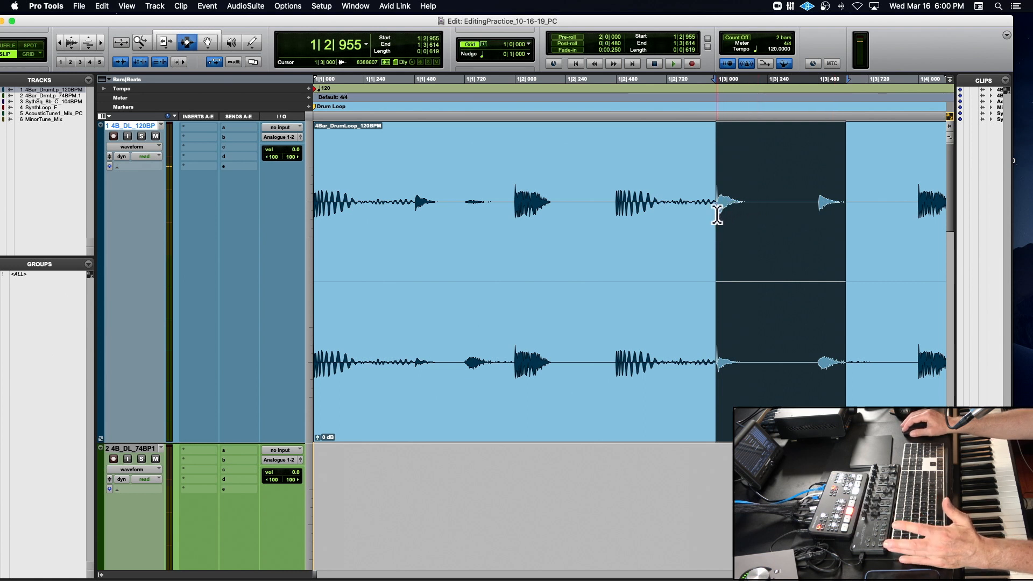
Compare the beat 4 and beat 2 hits by selecting 1|3|950 to 1|4|189, 1|1|955 to 1|2|269, and 1|4|000 to 1|4|212
{"action": "scroll", "coordinate": [854, 210], "scroll_direction": "right", "scroll_amount": 3}
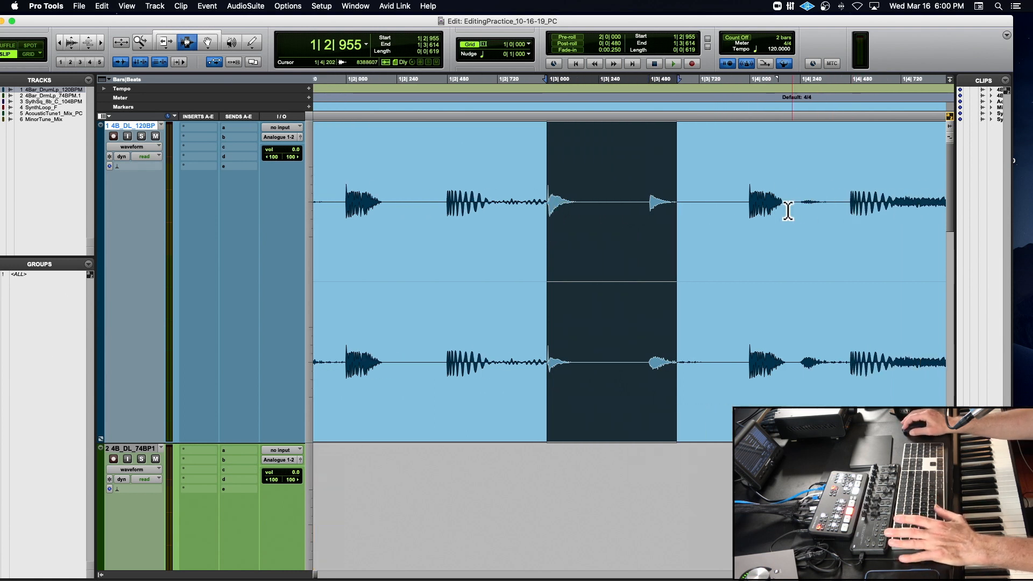
{"action": "left_click_drag", "start_coordinate": [747, 213], "coordinate": [789, 211]}
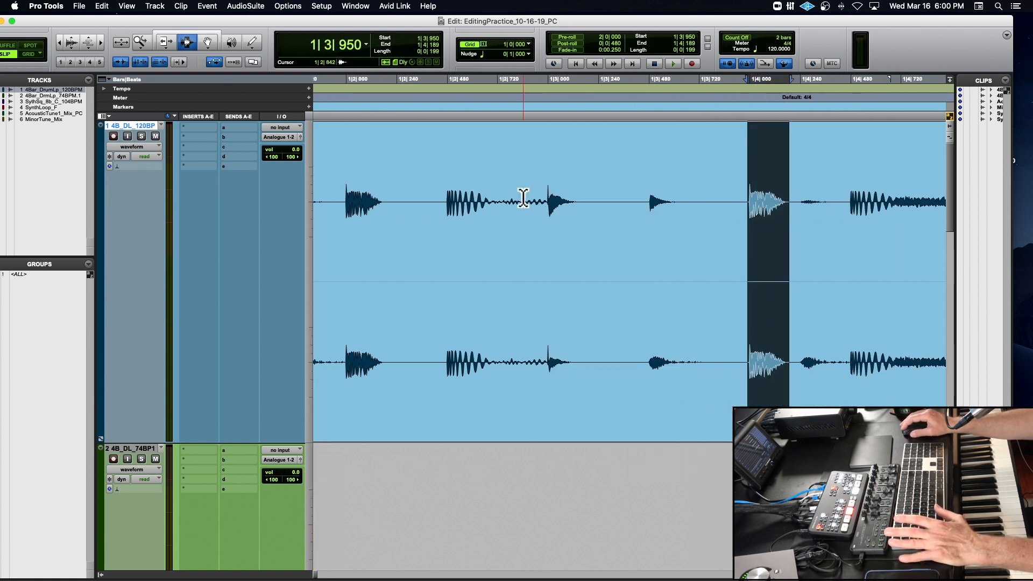
{"action": "left_click_drag", "start_coordinate": [345, 205], "coordinate": [401, 205]}
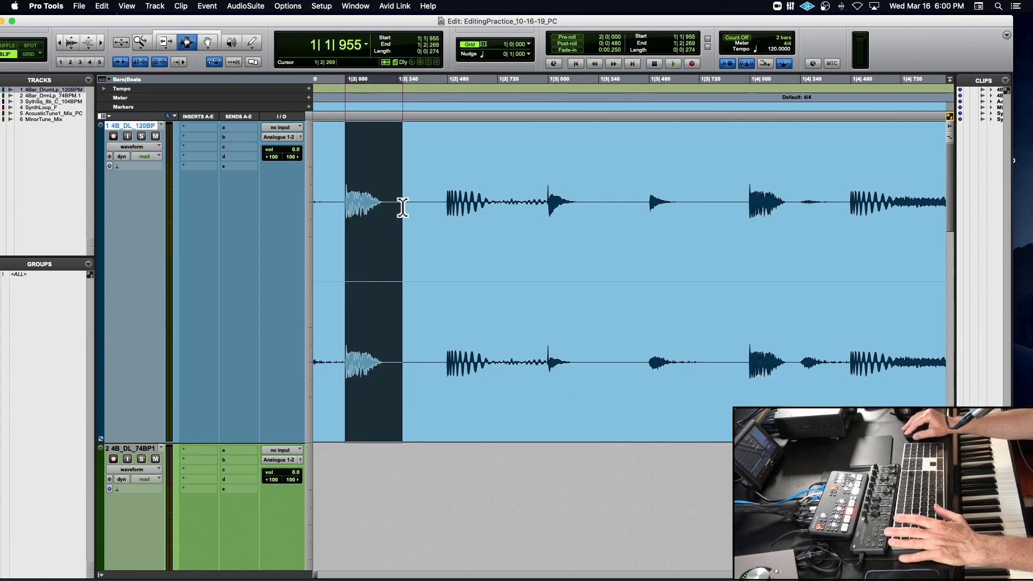
{"action": "left_click_drag", "start_coordinate": [748, 215], "coordinate": [793, 218]}
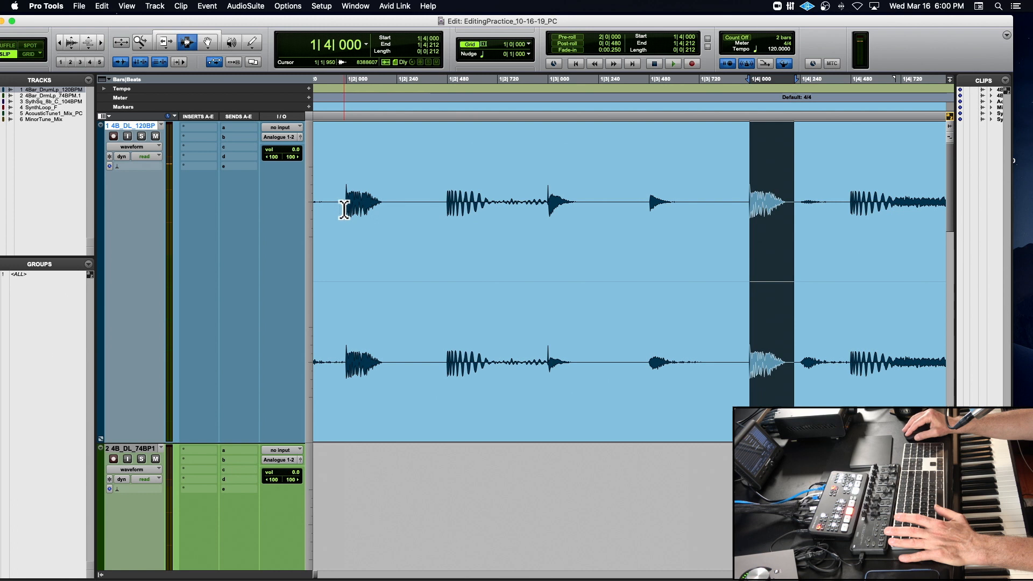
Select the hit at beat 2 from 1|1|955 to 1|2|256 and zoom in horizontally to inspect its start
{"action": "left_click_drag", "start_coordinate": [344, 209], "coordinate": [400, 209]}
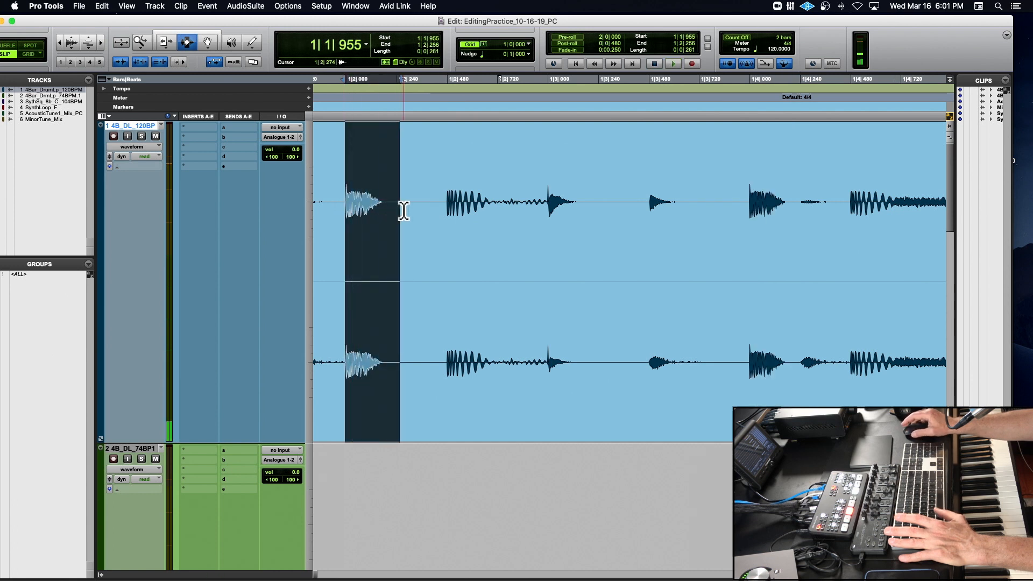
{"action": "key", "text": "super+bracketright"}
{"action": "key", "text": "super+bracketright"}
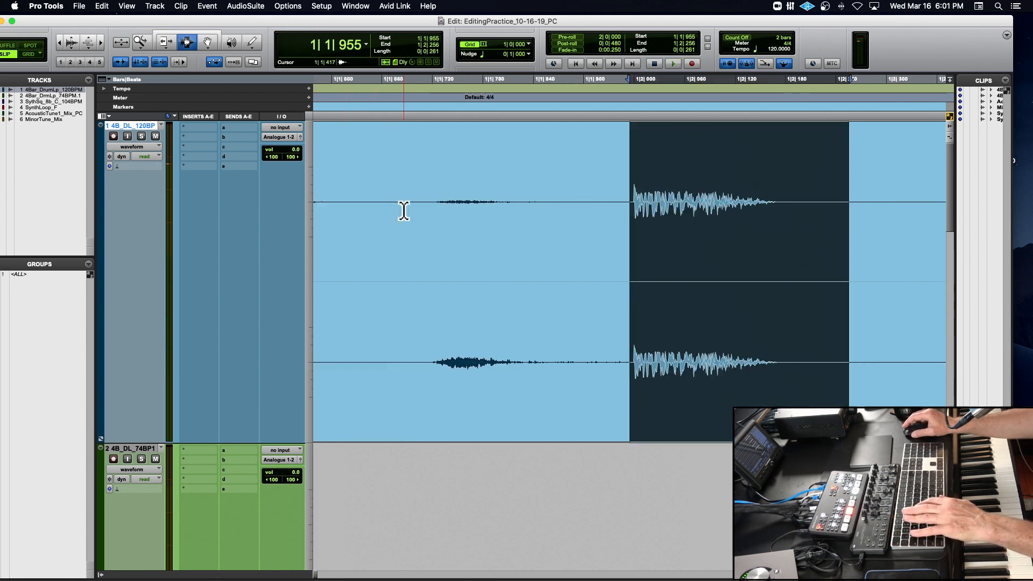
{"action": "key", "text": "super+bracketright"}
{"action": "key", "text": "super+bracketright"}
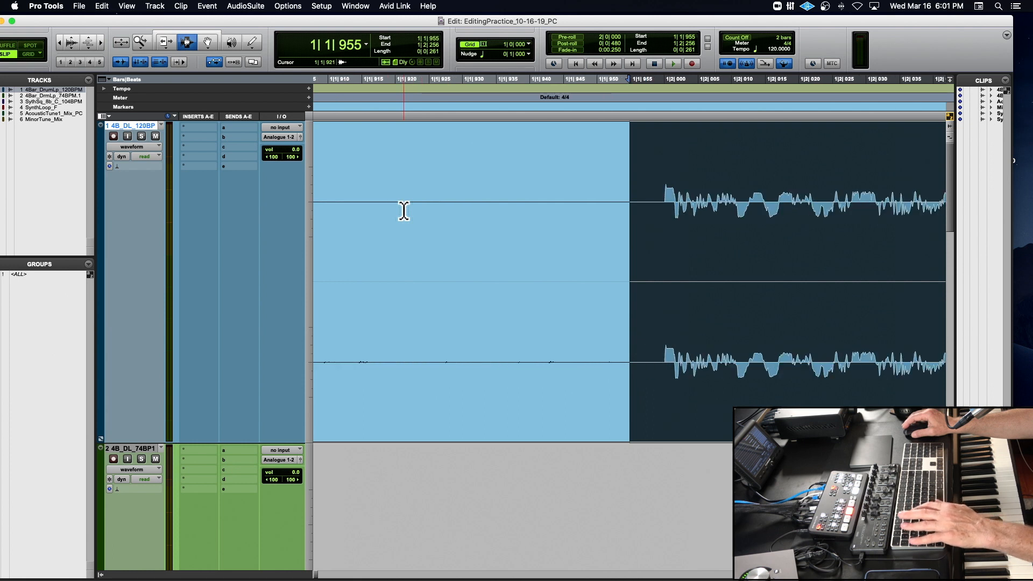
{"action": "scroll", "coordinate": [403, 210], "scroll_direction": "right", "scroll_amount": 8}
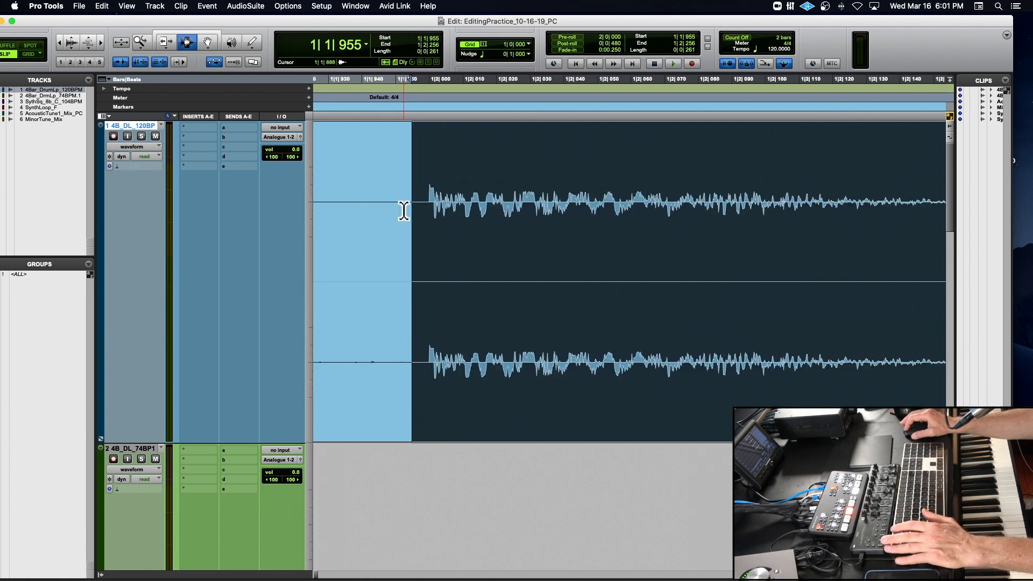
{"action": "key", "text": "super+bracketleft"}
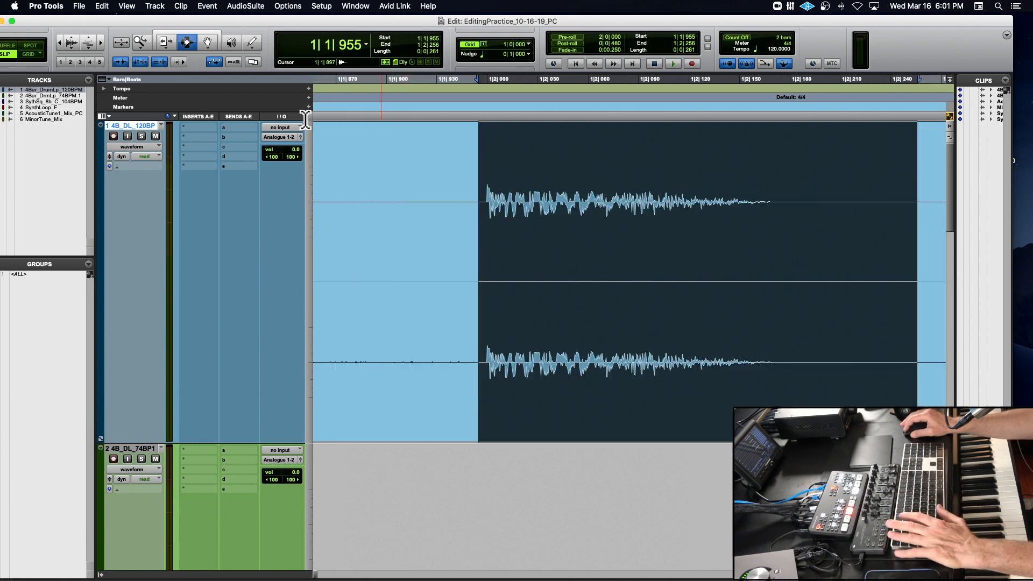
{"action": "left_click", "coordinate": [214, 43]}
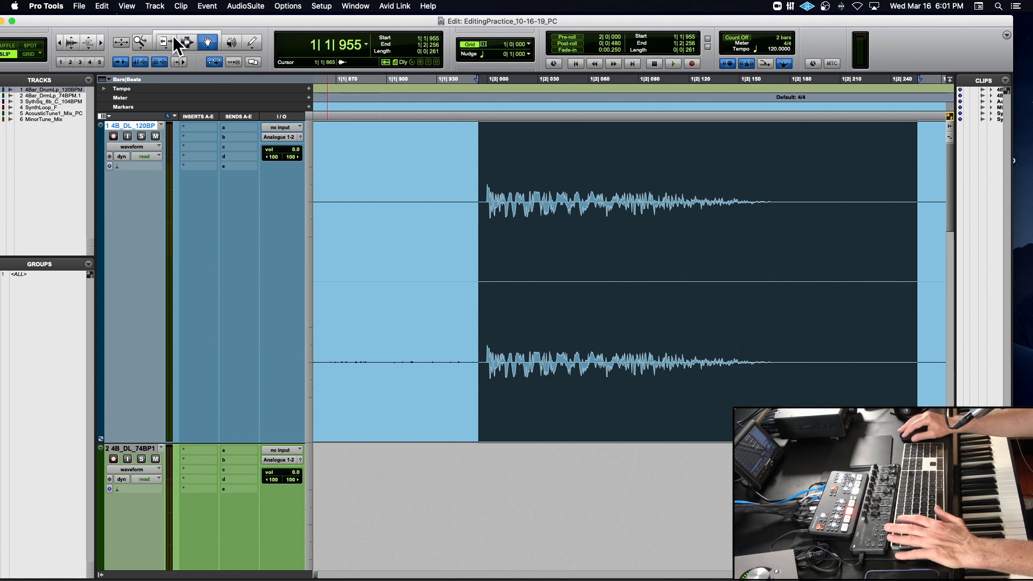
{"action": "left_click", "coordinate": [184, 40]}
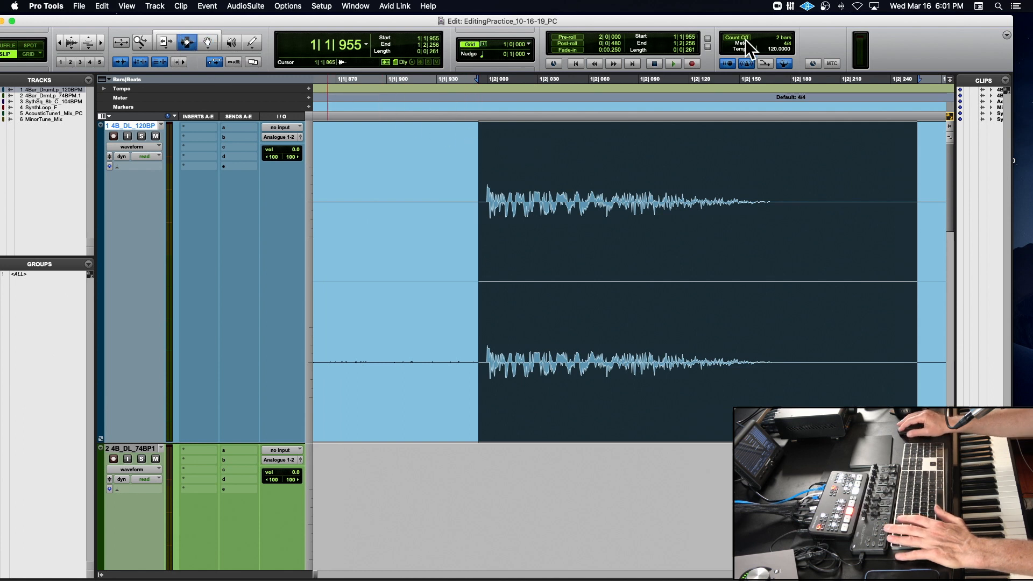
{"action": "left_click", "coordinate": [1005, 36]}
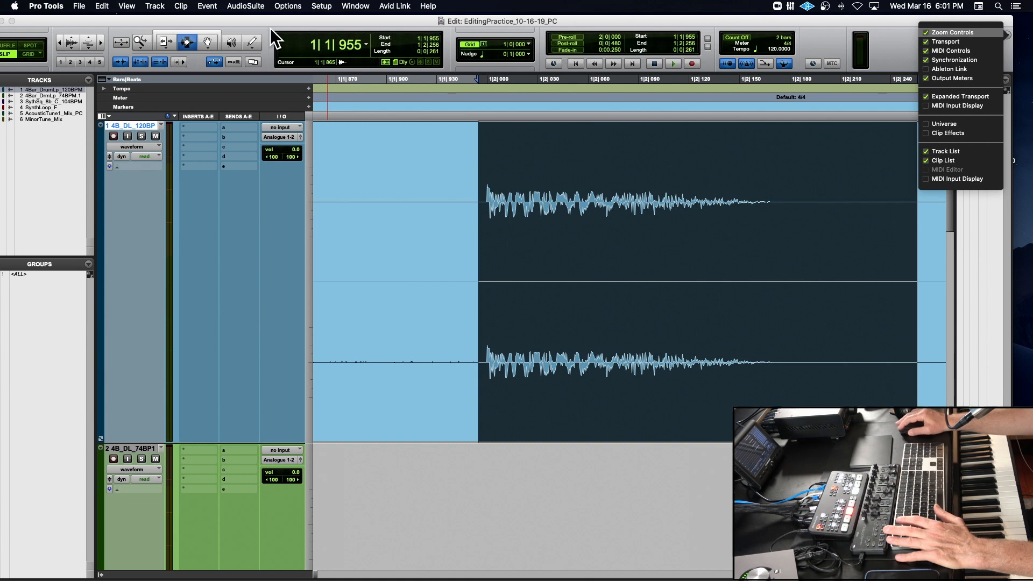
Hide the Inserts A-E, Sends A-E and I/O columns, and reposition the Edit window so all its edit mode and zoom controls are in view
{"action": "left_click_drag", "start_coordinate": [78, 22], "coordinate": [178, 82]}
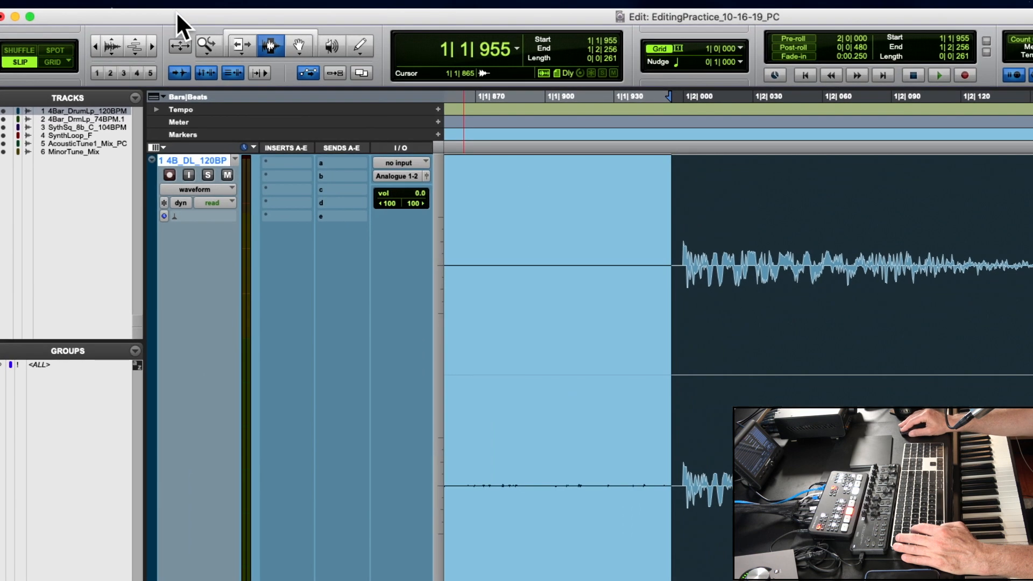
{"action": "scroll", "coordinate": [773, 253], "scroll_direction": "right", "scroll_amount": 5}
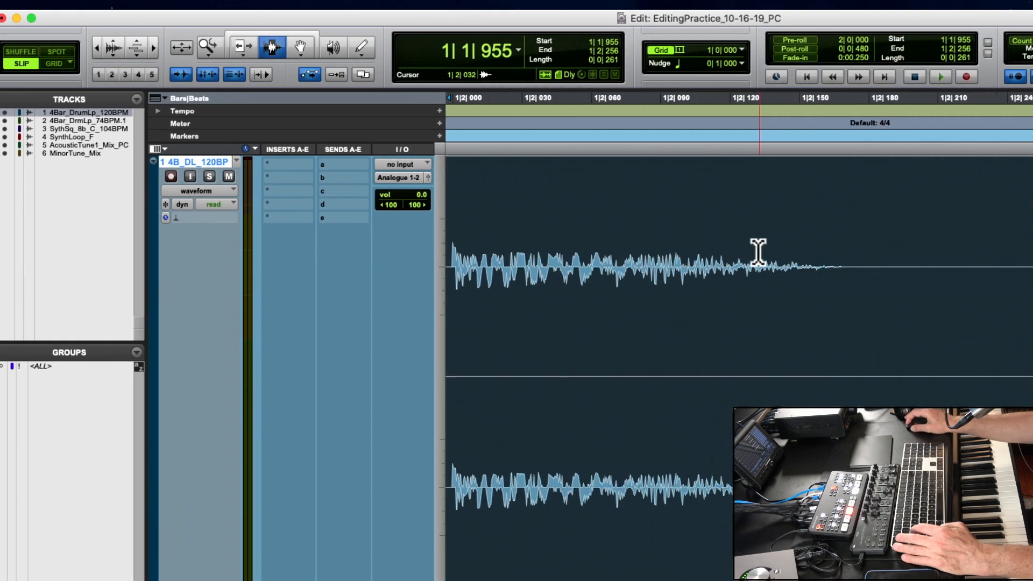
{"action": "left_click", "coordinate": [166, 149]}
{"action": "left_click", "coordinate": [111, 215]}
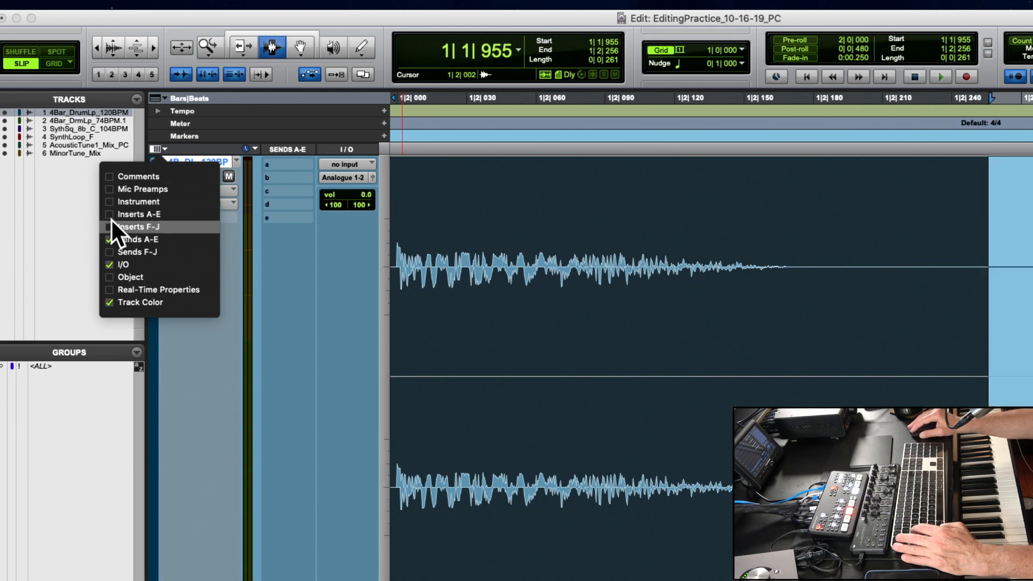
{"action": "left_click", "coordinate": [110, 240]}
{"action": "left_click", "coordinate": [111, 265]}
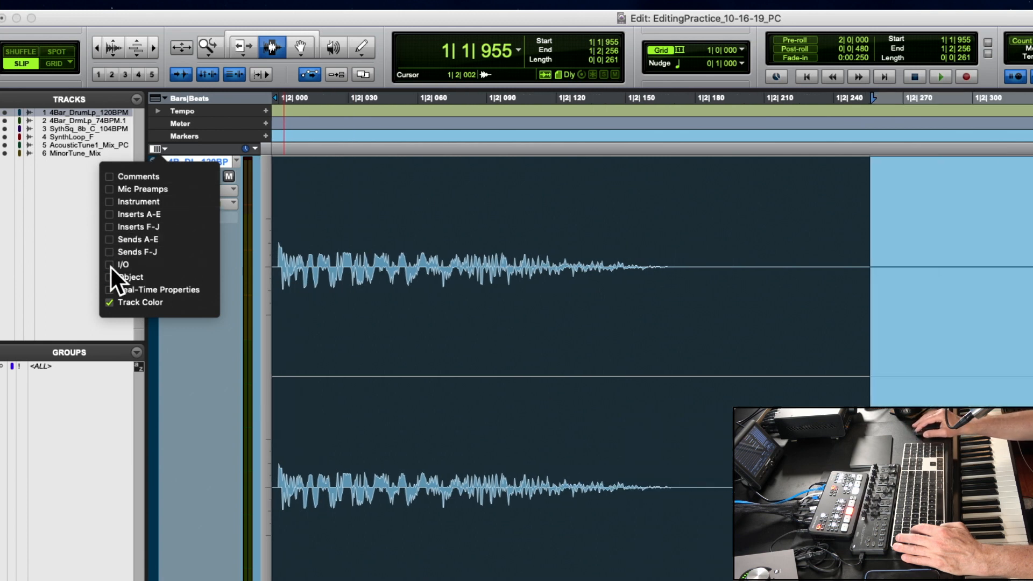
{"action": "left_click_drag", "start_coordinate": [150, 20], "coordinate": [232, 32]}
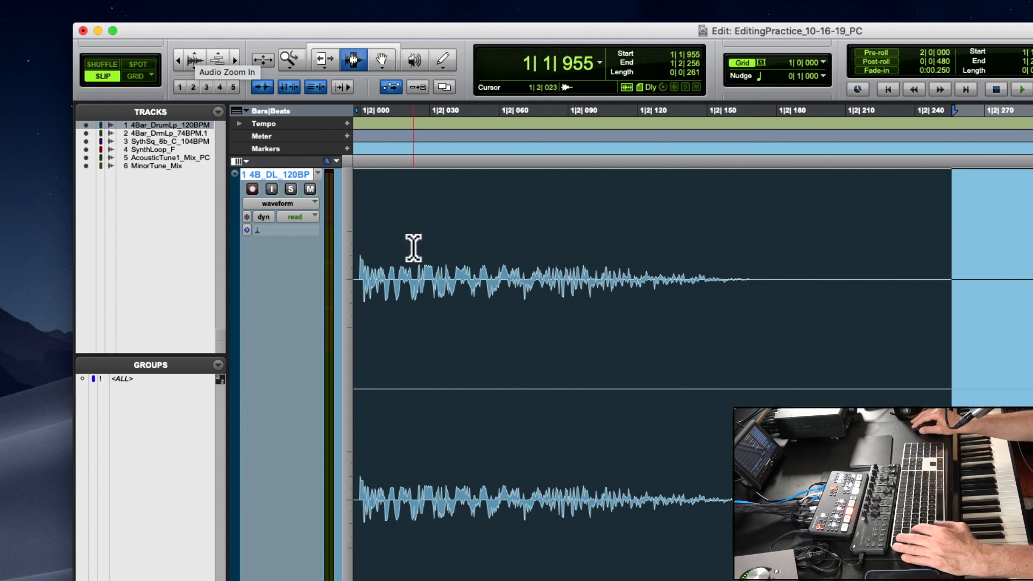
Try enlarging the audio waveform's vertical zoom and shrink it back below its starting size
{"action": "left_click", "coordinate": [195, 52]}
{"action": "left_click", "coordinate": [195, 52]}
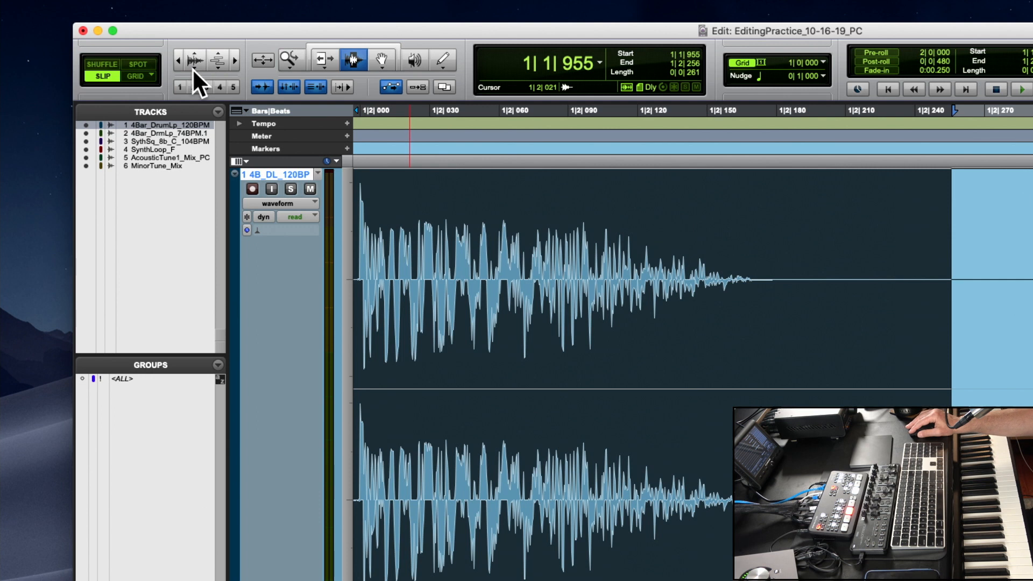
{"action": "left_click", "coordinate": [194, 67]}
{"action": "left_click", "coordinate": [193, 67]}
{"action": "left_click", "coordinate": [193, 67]}
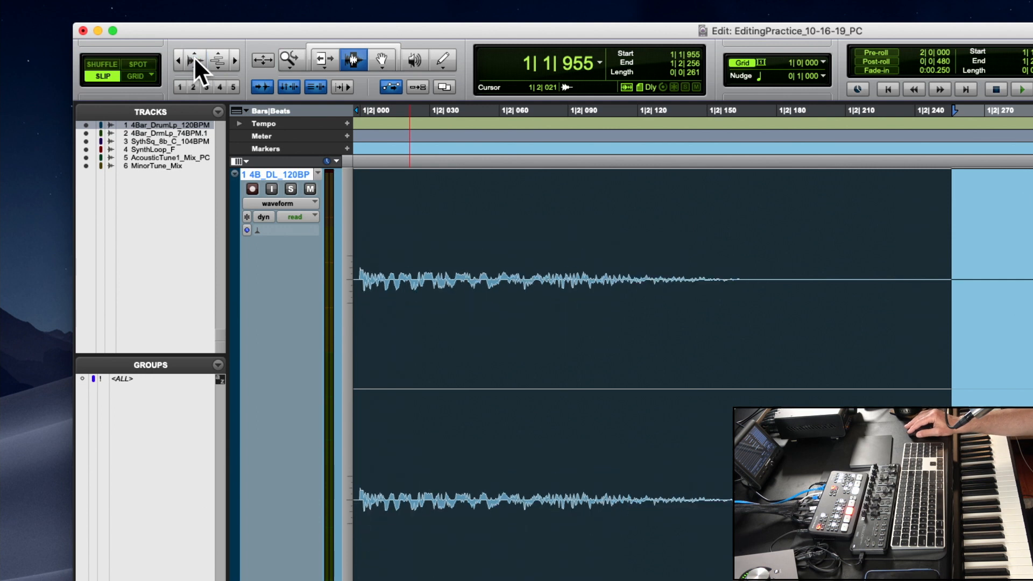
Increase the audio waveform's vertical zoom until the hit's peaks overflow the track height
{"action": "left_click", "coordinate": [193, 57]}
{"action": "left_click", "coordinate": [194, 57]}
{"action": "left_click", "coordinate": [194, 56]}
{"action": "left_click", "coordinate": [194, 57]}
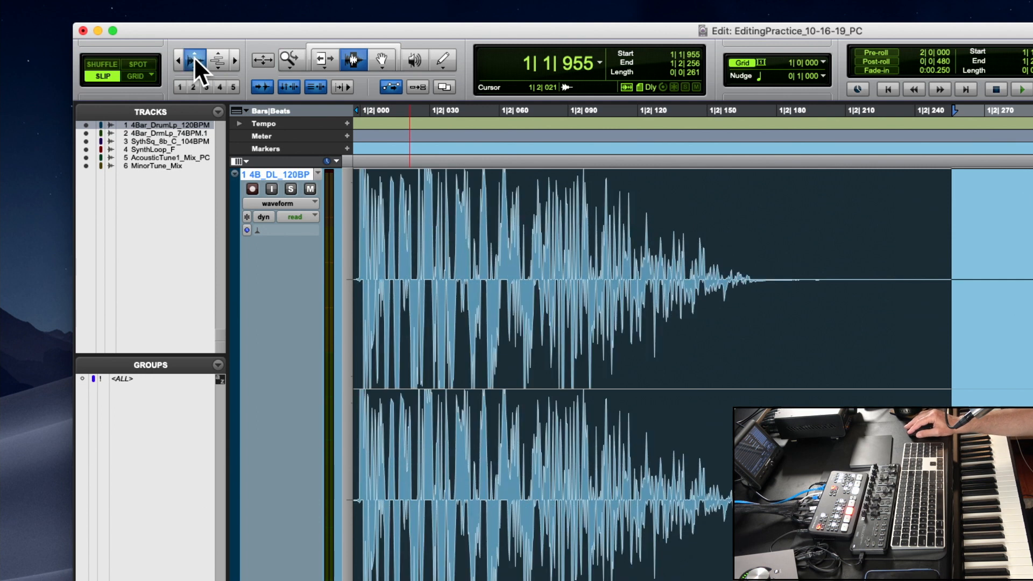
{"action": "left_click", "coordinate": [193, 56]}
{"action": "left_click", "coordinate": [194, 57]}
{"action": "left_click", "coordinate": [194, 56]}
{"action": "left_click", "coordinate": [194, 57]}
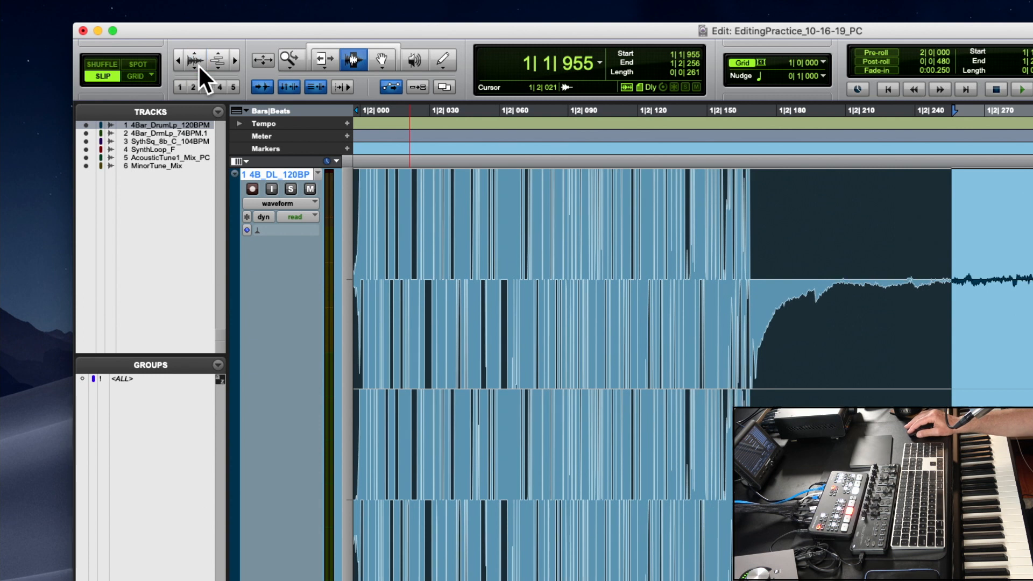
Reduce the audio waveform's vertical zoom until the hit's peaks fit within the track height
{"action": "left_click", "coordinate": [198, 69]}
{"action": "left_click", "coordinate": [197, 69]}
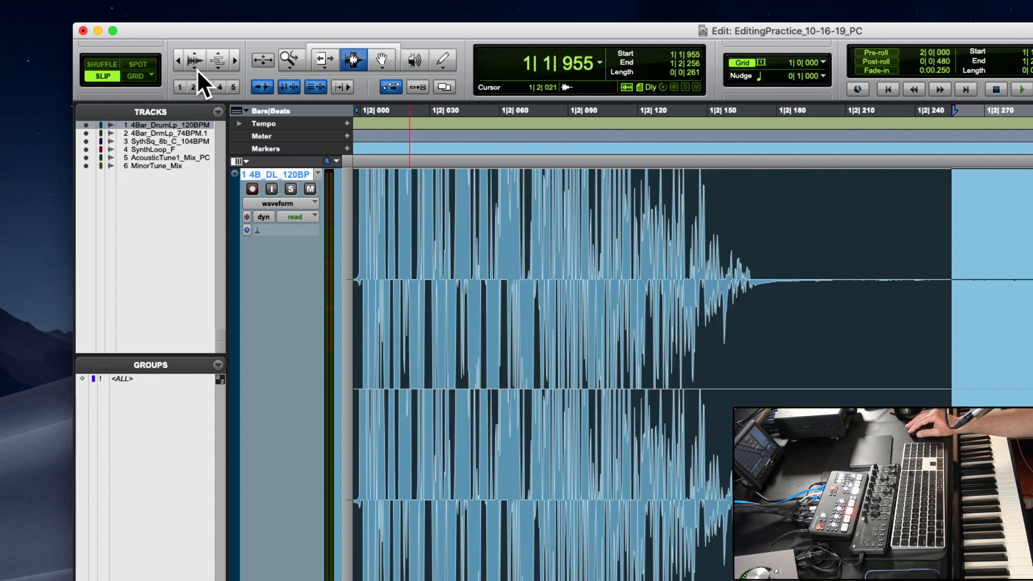
{"action": "left_click", "coordinate": [198, 69]}
{"action": "left_click", "coordinate": [198, 69]}
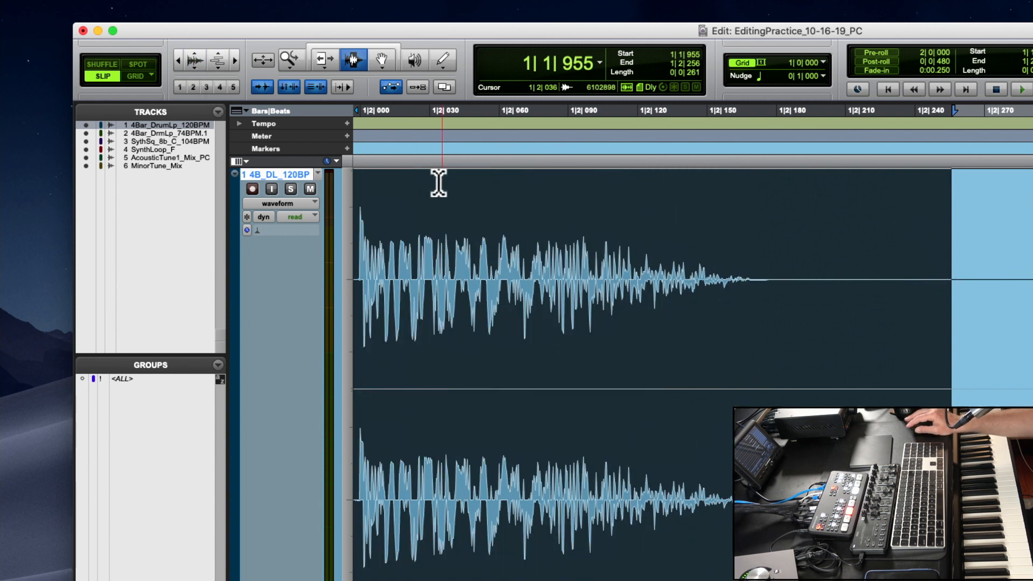
Select the attack of the beat 2 hit from 1|1|957 to 1|2|008 and zoom in on it
{"action": "scroll", "coordinate": [375, 232], "scroll_direction": "left", "scroll_amount": 3}
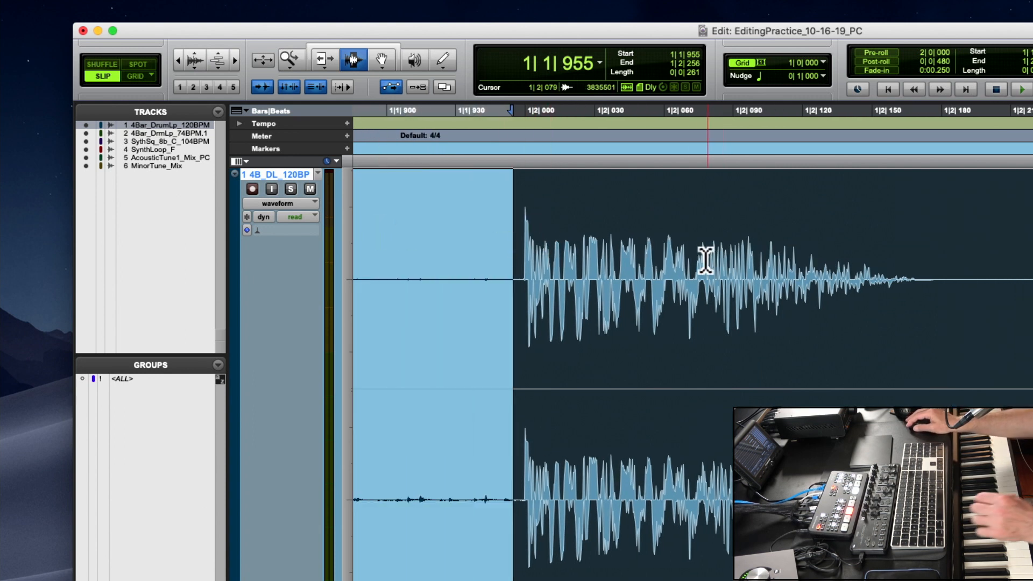
{"action": "key", "text": "r"}
{"action": "key", "text": "r"}
{"action": "key", "text": "r"}
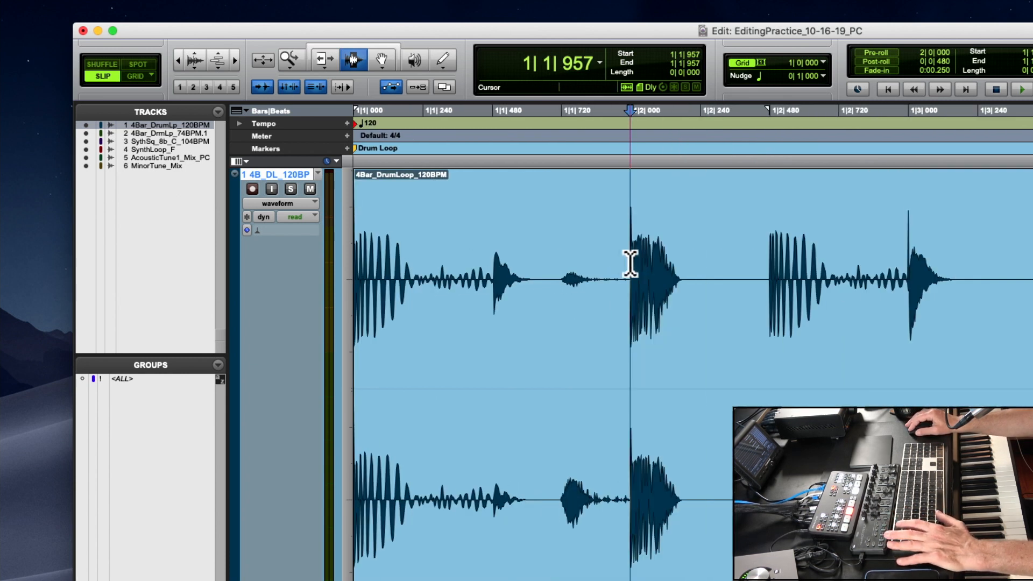
{"action": "left_click_drag", "start_coordinate": [631, 264], "coordinate": [633, 264]}
{"action": "key", "text": "t"}
{"action": "key", "text": "t"}
{"action": "key", "text": "t"}
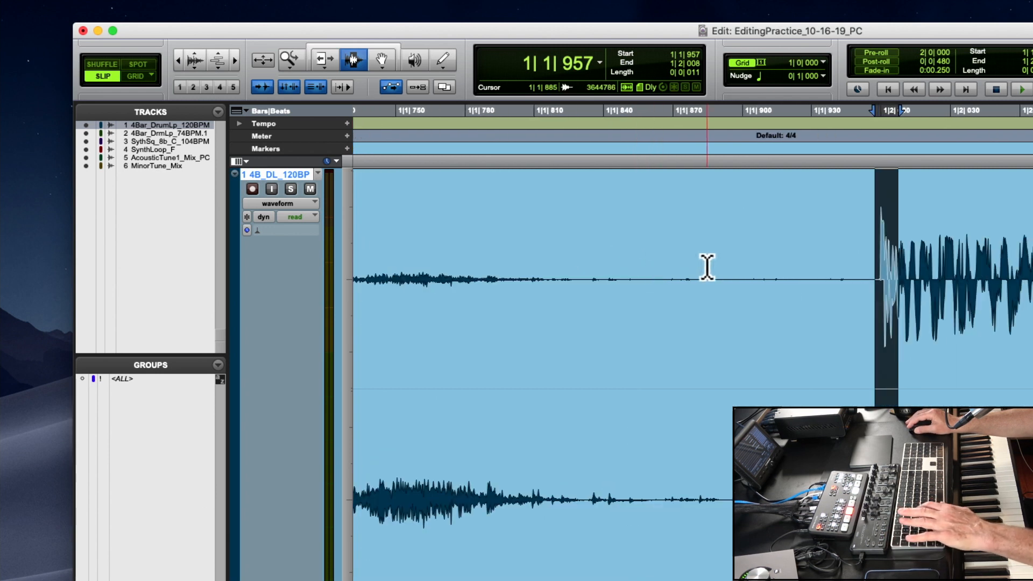
Zoom back out to show the loop's start and place the edit cursor at 1|2|000
{"action": "key", "text": "r"}
{"action": "key", "text": "r"}
{"action": "key", "text": "r"}
{"action": "left_click", "coordinate": [630, 266]}
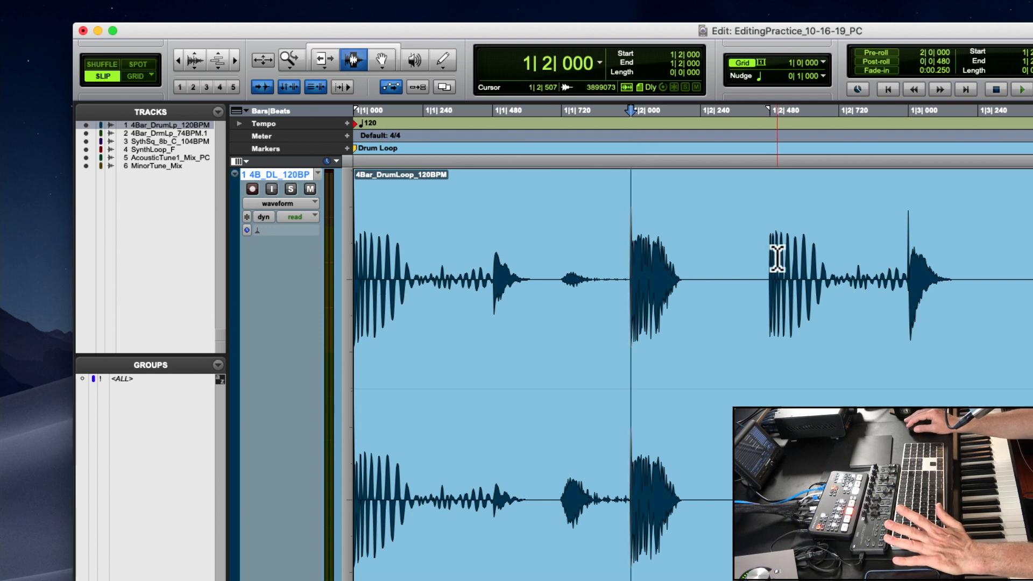
Select the quiet hit from 1|1|719 to 1|1|886, and after it the beat 2 hit from 1|1|950 to 1|2|210
{"action": "left_click_drag", "start_coordinate": [560, 295], "coordinate": [608, 309]}
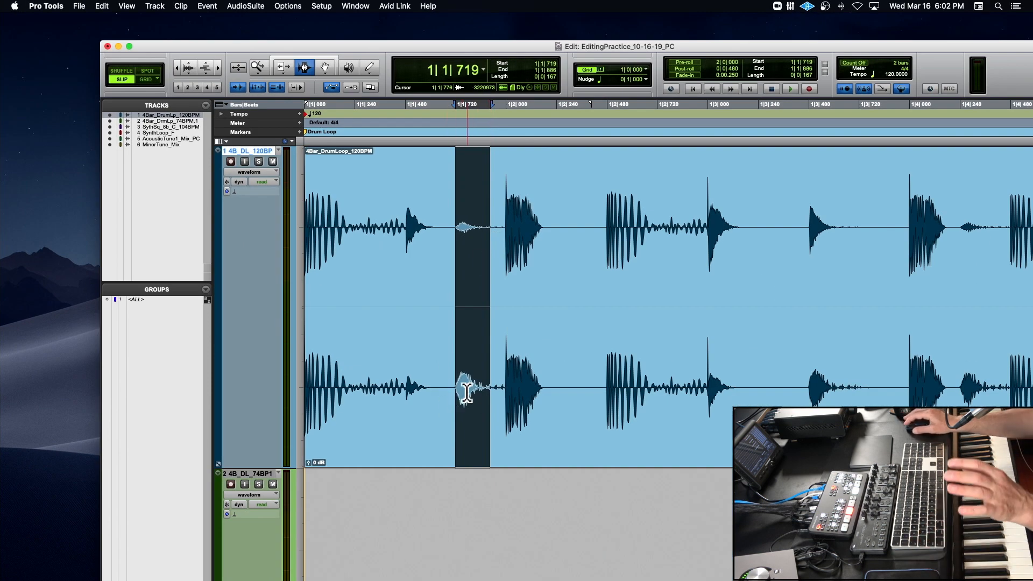
{"action": "left_click_drag", "start_coordinate": [504, 244], "coordinate": [548, 233]}
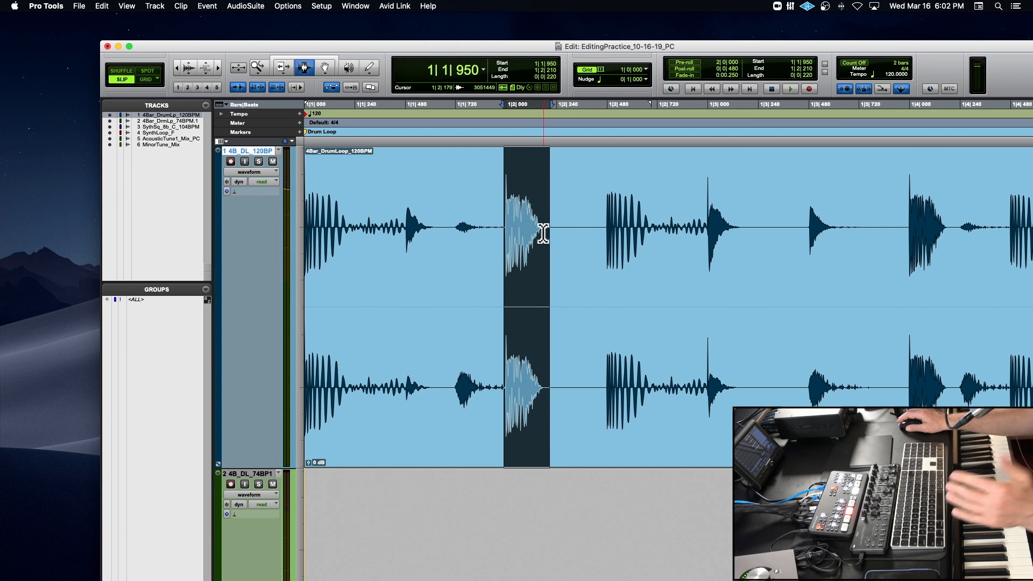
Zoom in on the beat 2 hit, tighten the selection's start to its attack at 1|1|959, and audition the selection
{"action": "key", "text": "super+bracketright"}
{"action": "key", "text": "super+bracketright"}
{"action": "key", "text": "super+bracketright"}
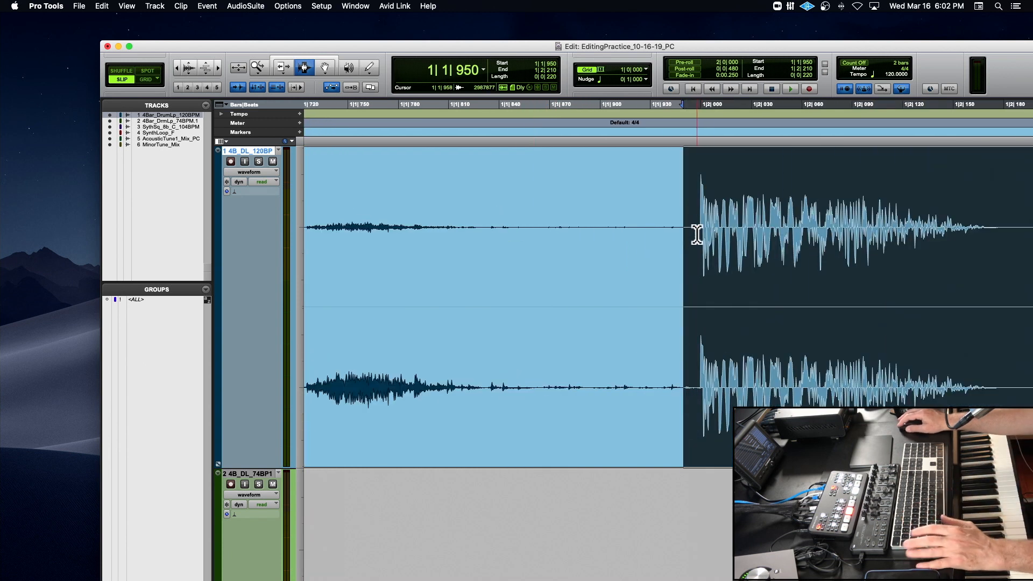
{"action": "left_click_drag", "start_coordinate": [696, 233], "coordinate": [698, 223]}
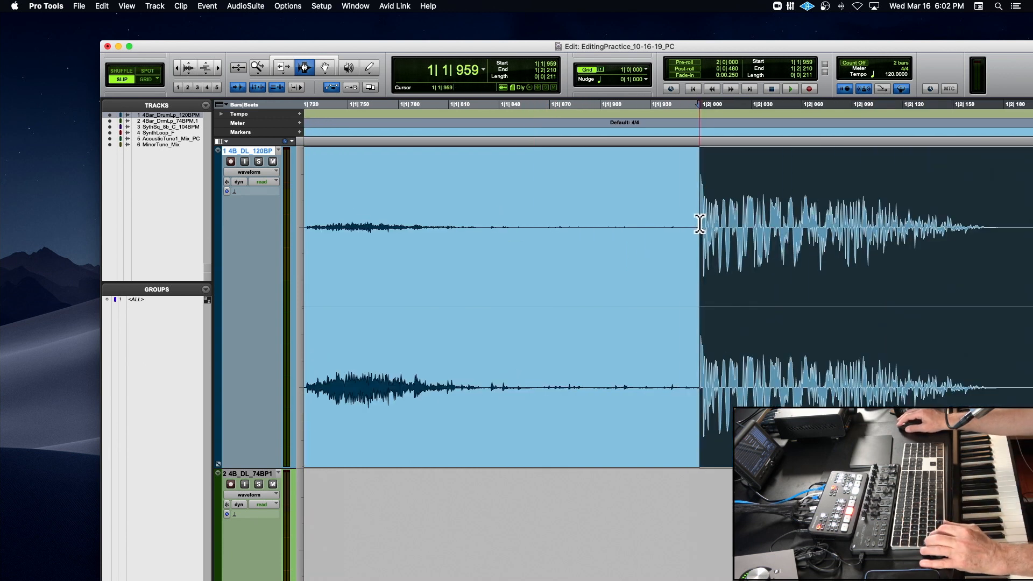
{"action": "scroll", "coordinate": [573, 268], "scroll_direction": "left", "scroll_amount": 2}
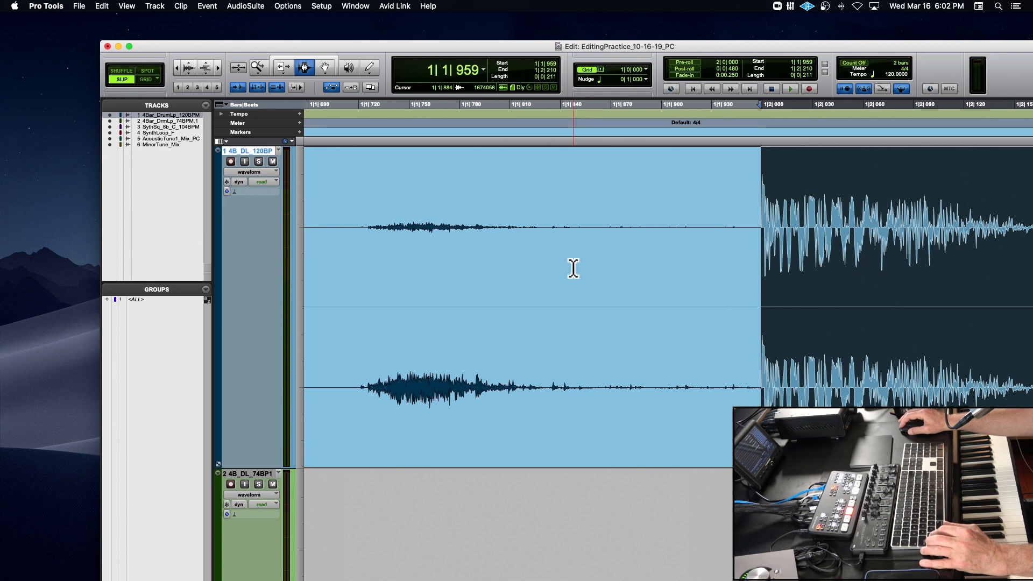
{"action": "key", "text": "space"}
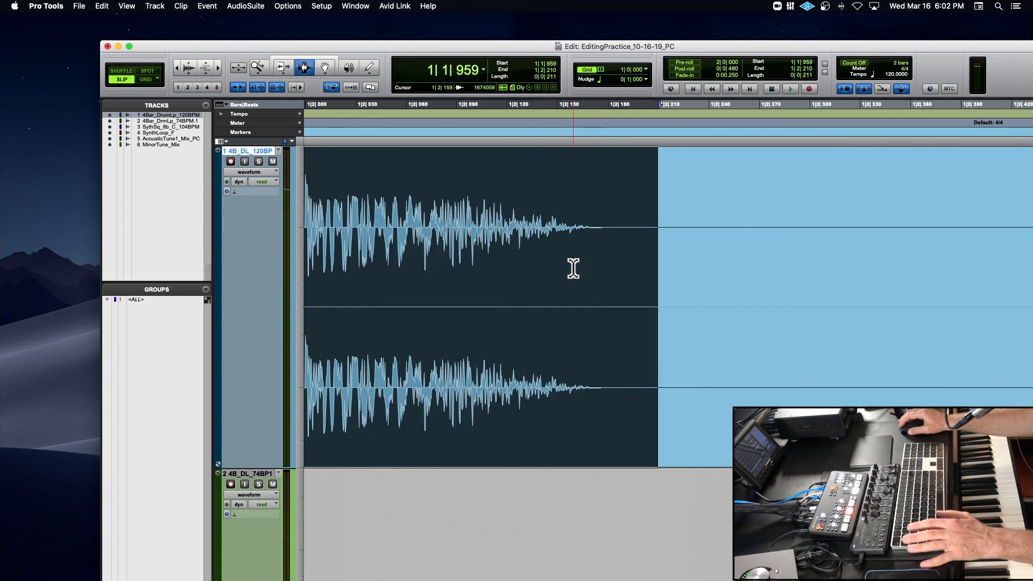
Switch to Grid mode and place the edit cursor in the drum loop at the start of bar 2, 2|1|000
{"action": "key", "text": "r"}
{"action": "key", "text": "r"}
{"action": "key", "text": "r"}
{"action": "key", "text": "r"}
{"action": "key", "text": "r"}
{"action": "scroll", "coordinate": [573, 268], "scroll_direction": "right", "scroll_amount": 1}
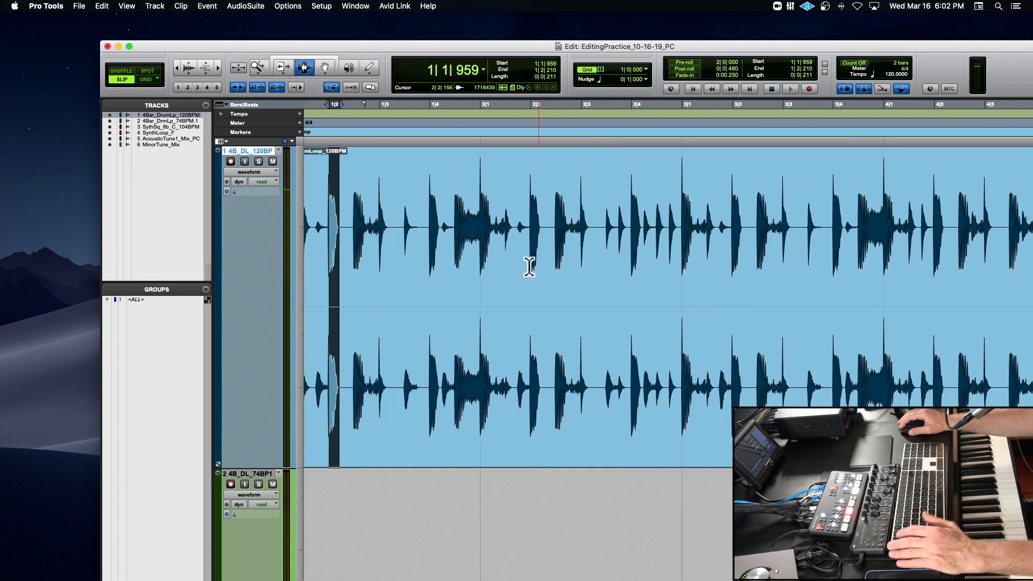
{"action": "scroll", "coordinate": [529, 267], "scroll_direction": "left", "scroll_amount": 1}
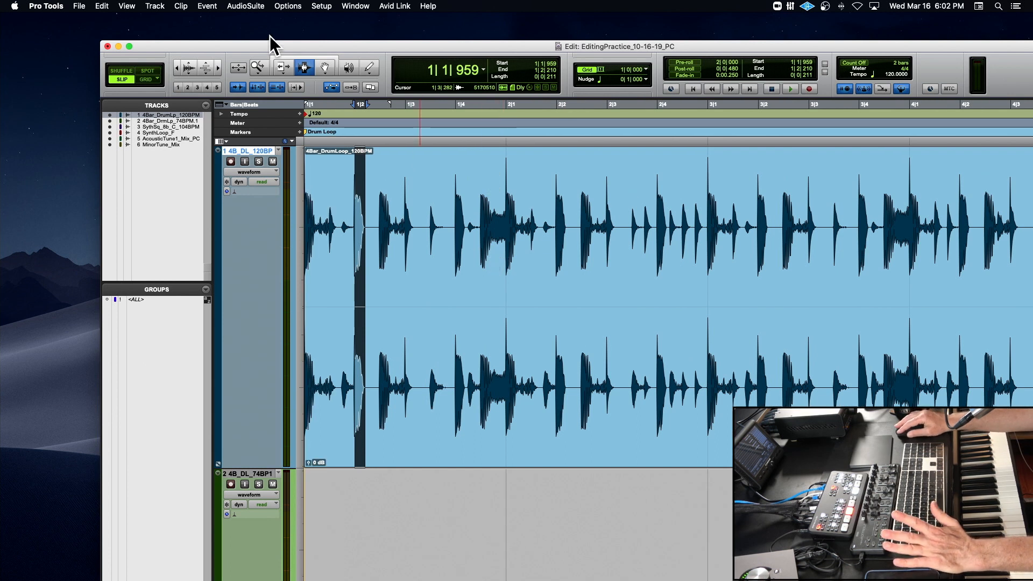
{"action": "left_click_drag", "start_coordinate": [268, 44], "coordinate": [229, 30]}
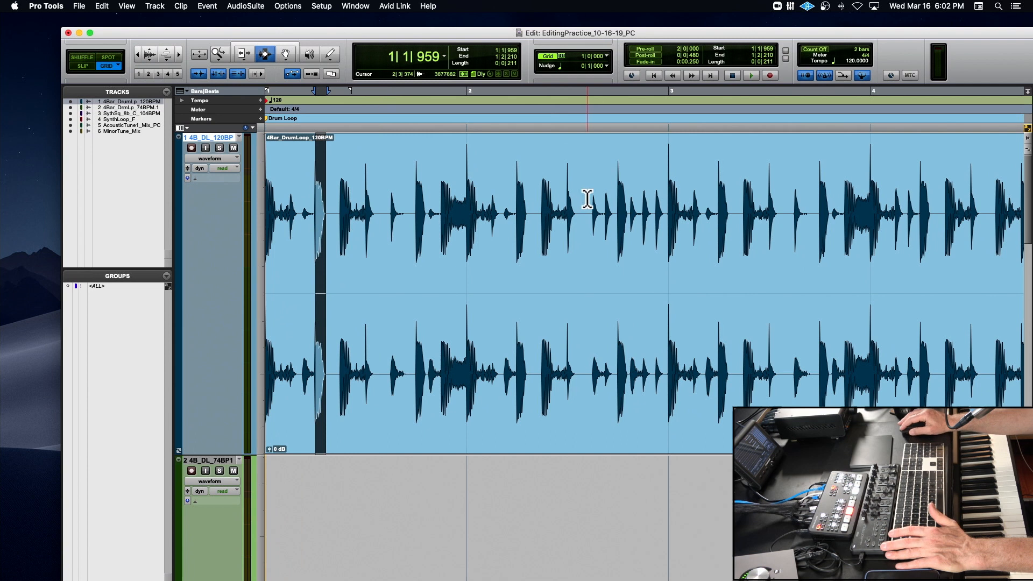
{"action": "left_click", "coordinate": [461, 203]}
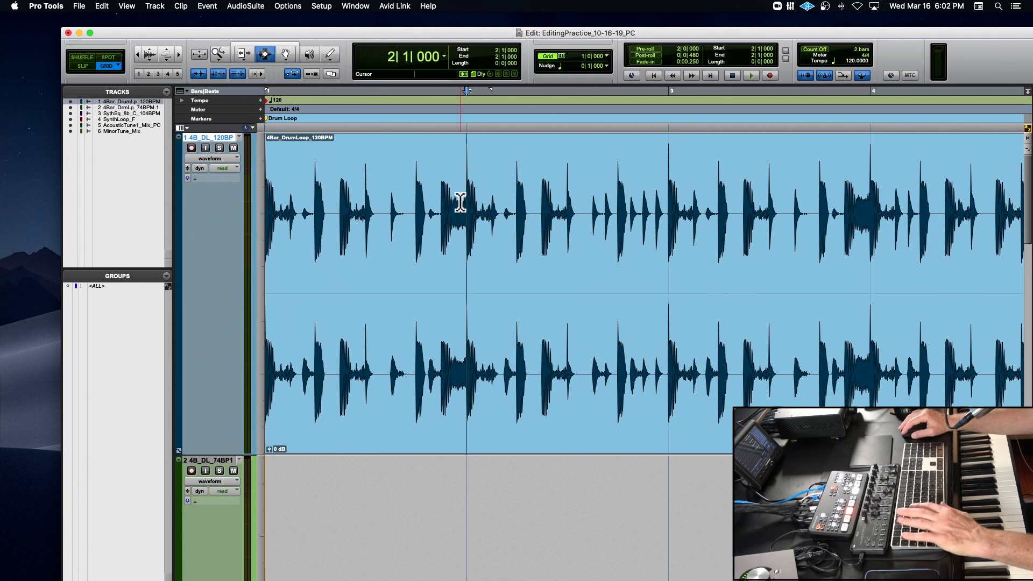
Select the entire 4Bar_DrumLoop_120BPM clip, fit the selection to the view and play it
{"action": "key", "text": "super+bracketright"}
{"action": "key", "text": "super+bracketleft"}
{"action": "key", "text": "super+bracketleft"}
{"action": "key", "text": "super+bracketleft"}
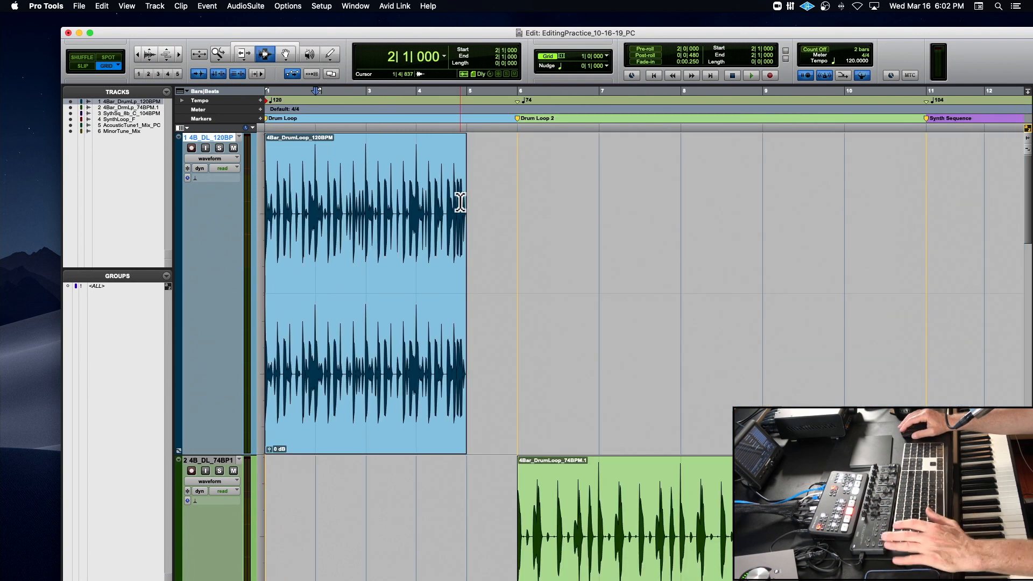
{"action": "key", "text": "Return"}
{"action": "scroll", "coordinate": [454, 204], "scroll_direction": "right", "scroll_amount": 2}
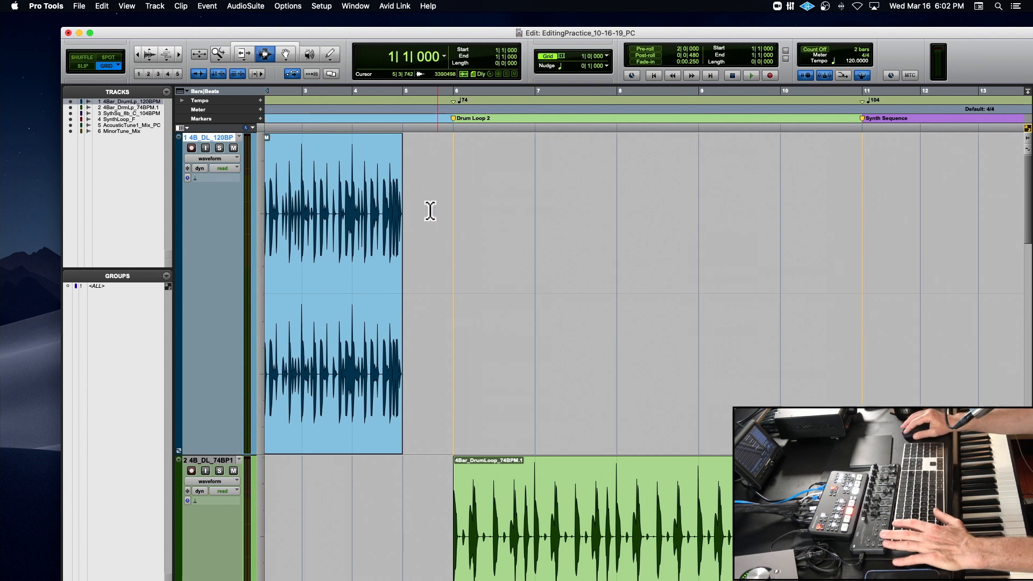
{"action": "left_click", "coordinate": [380, 208]}
{"action": "key", "text": "alt+a"}
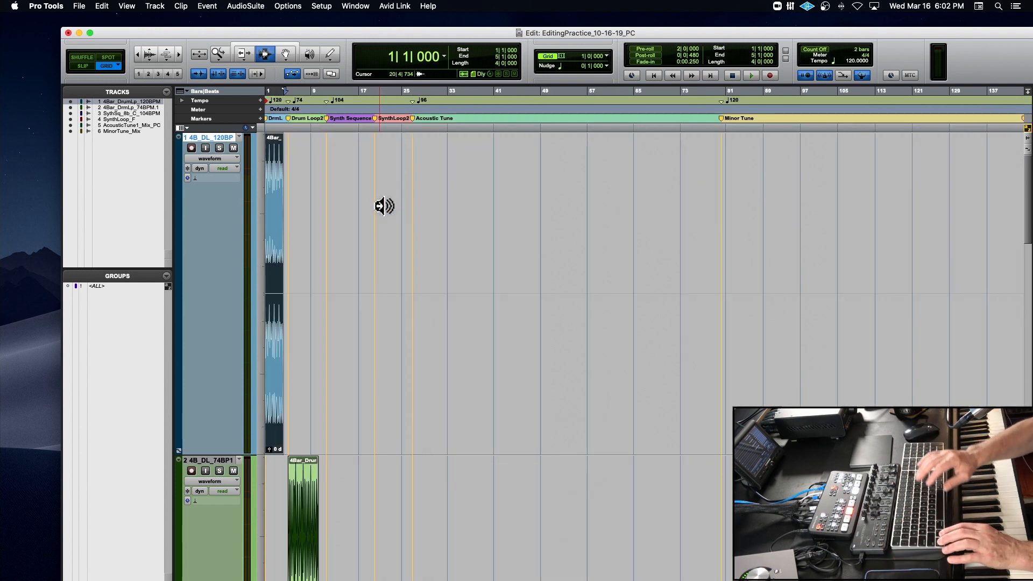
{"action": "key", "text": "alt+f"}
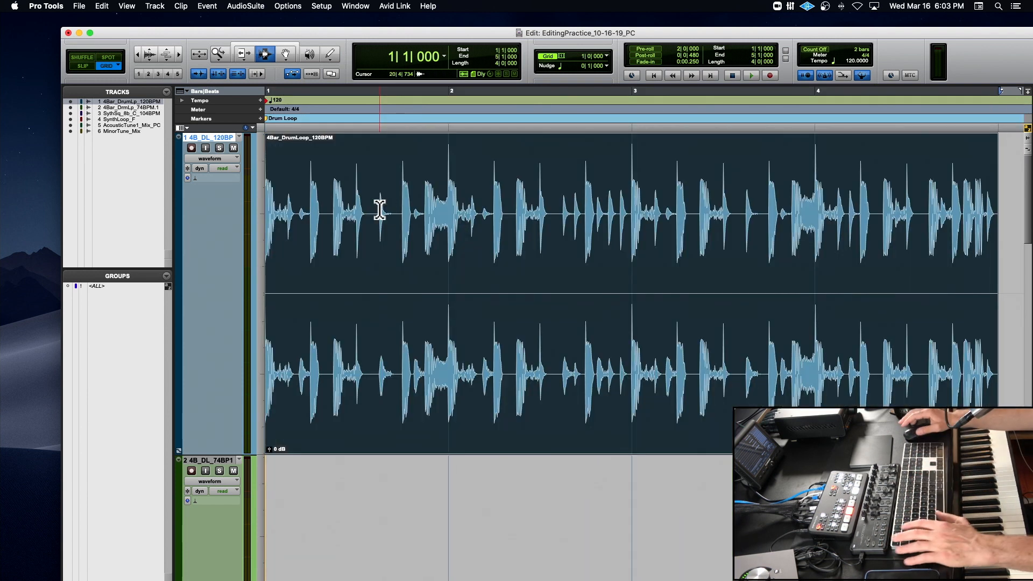
{"action": "key", "text": "space"}
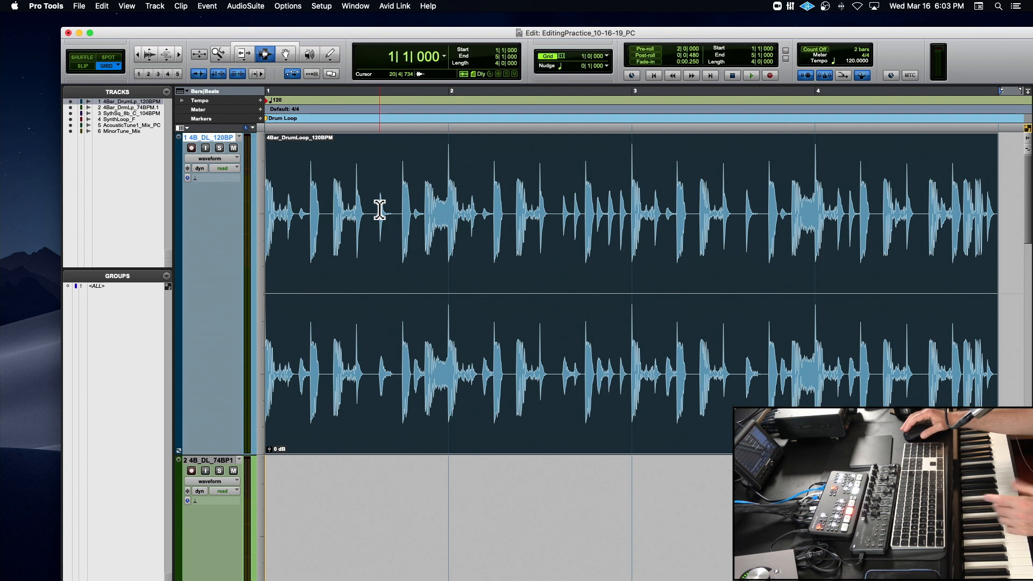
{"action": "key", "text": "space"}
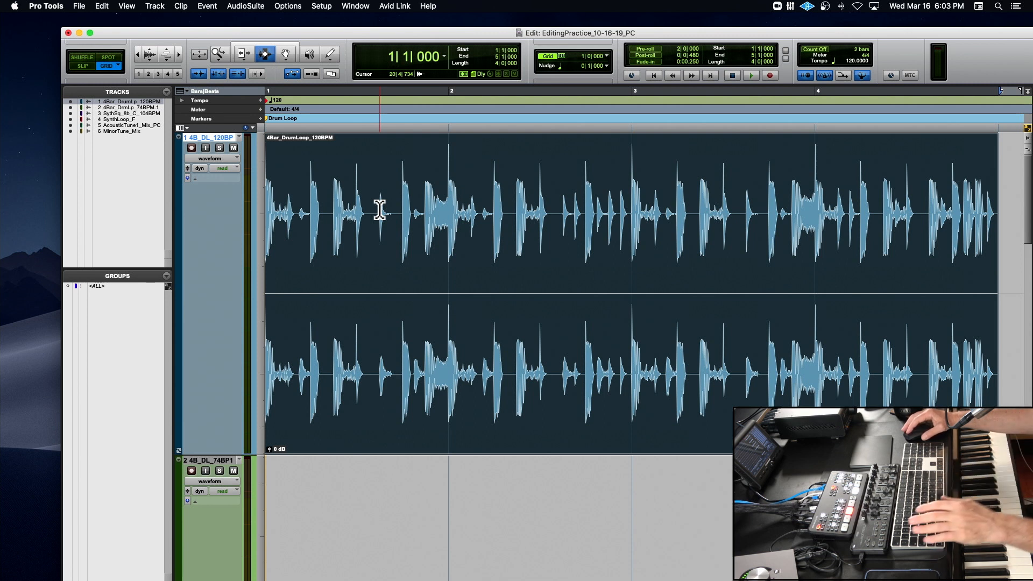
In Slip mode, select and audition the hits from 2|4|177 to 3|1|000, and select the closing hits from 4|3|951 to 4|4|904
{"action": "left_click", "coordinate": [598, 221]}
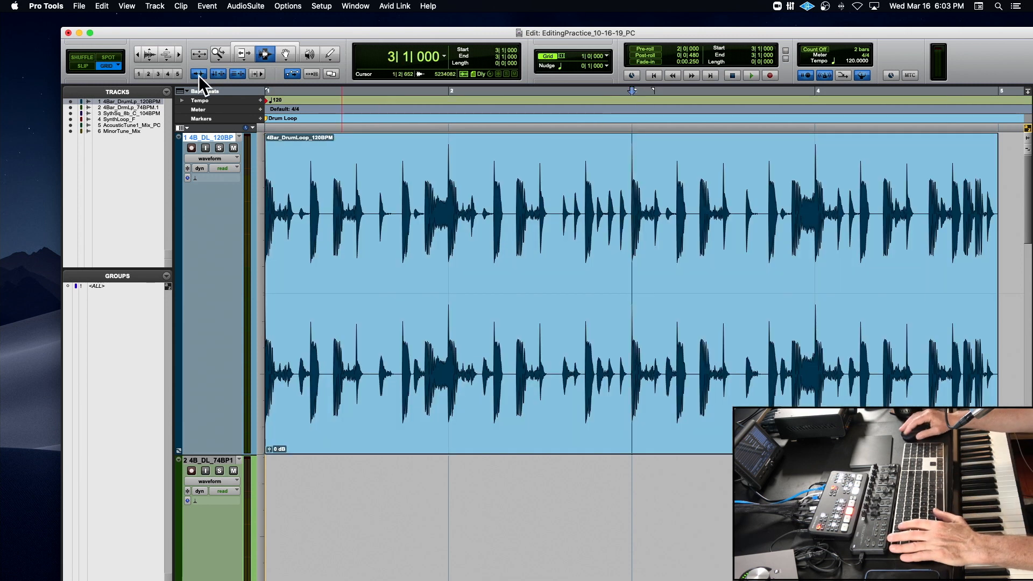
{"action": "key", "text": "F2"}
{"action": "left_click", "coordinate": [594, 229], "text": "shift"}
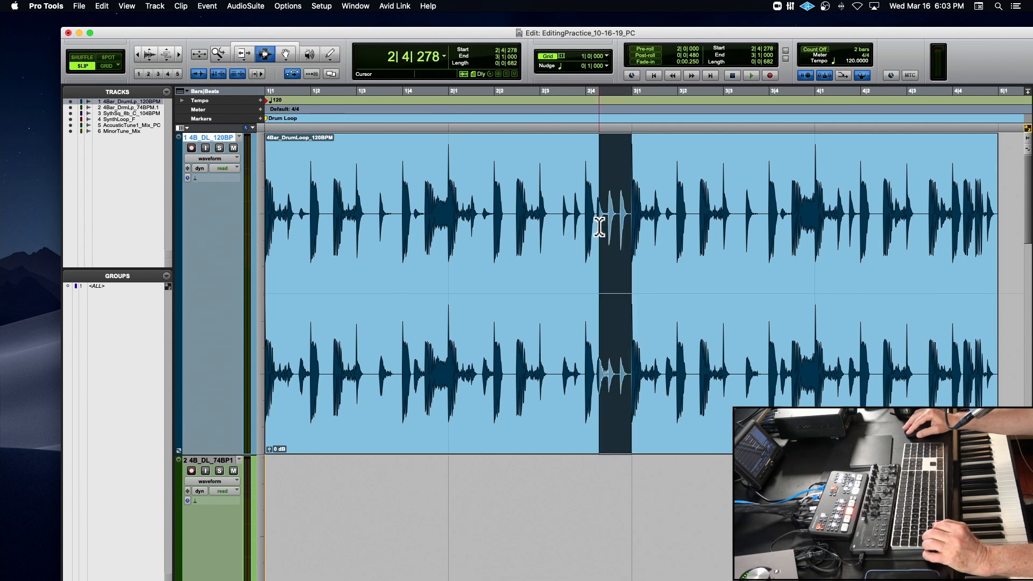
{"action": "key", "text": "space"}
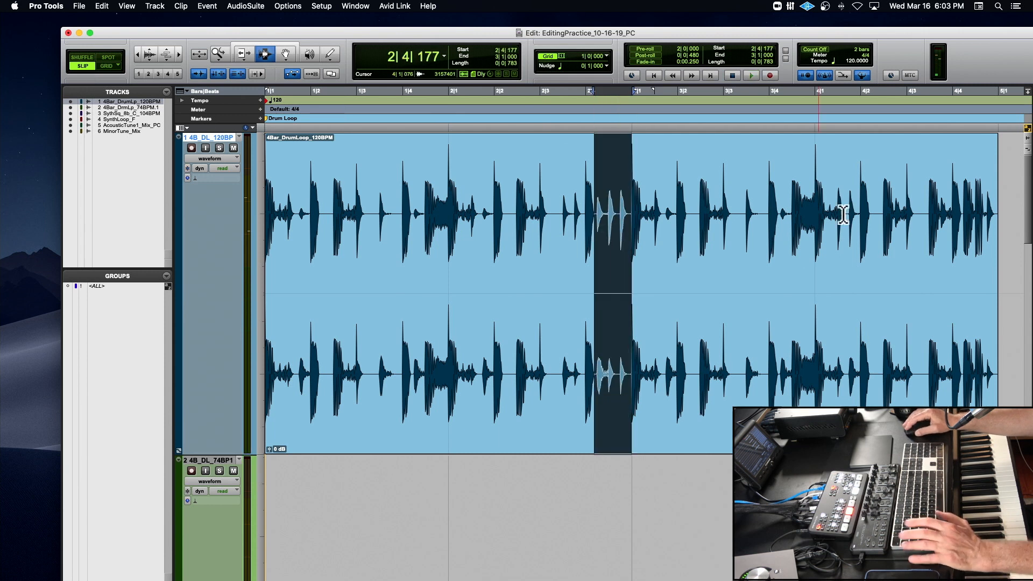
{"action": "left_click_drag", "start_coordinate": [951, 211], "coordinate": [997, 214]}
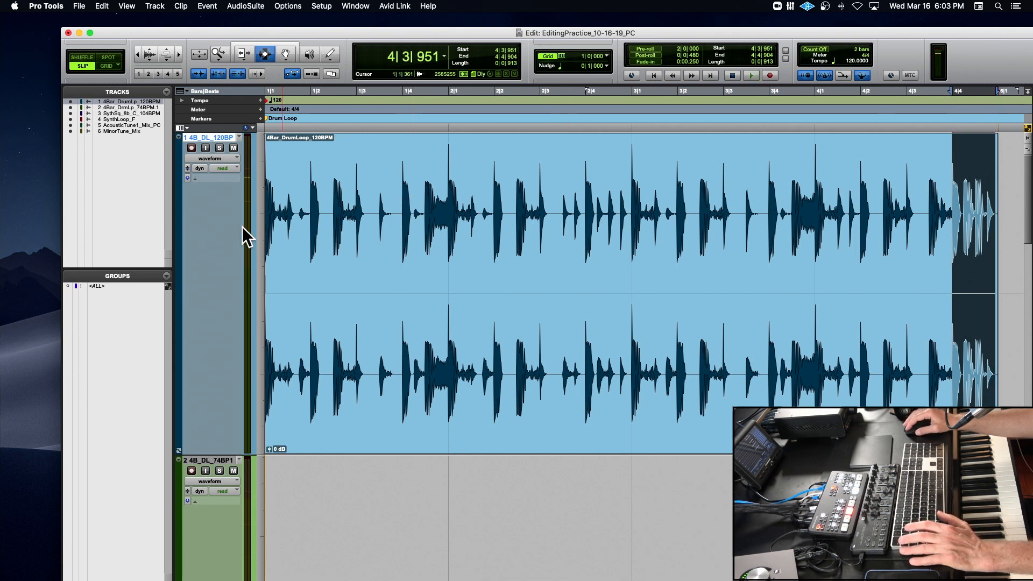
In Grid mode, select bars 2 and 3 of the drum loop, from 2|1|000 to 4|1|000, and delete them
{"action": "left_click", "coordinate": [106, 66]}
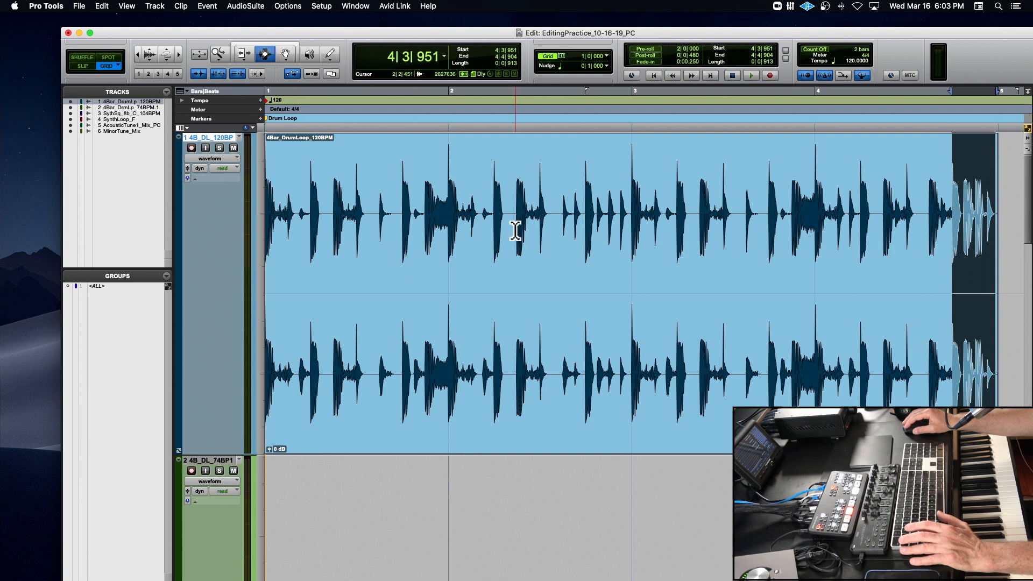
{"action": "left_click", "coordinate": [450, 230]}
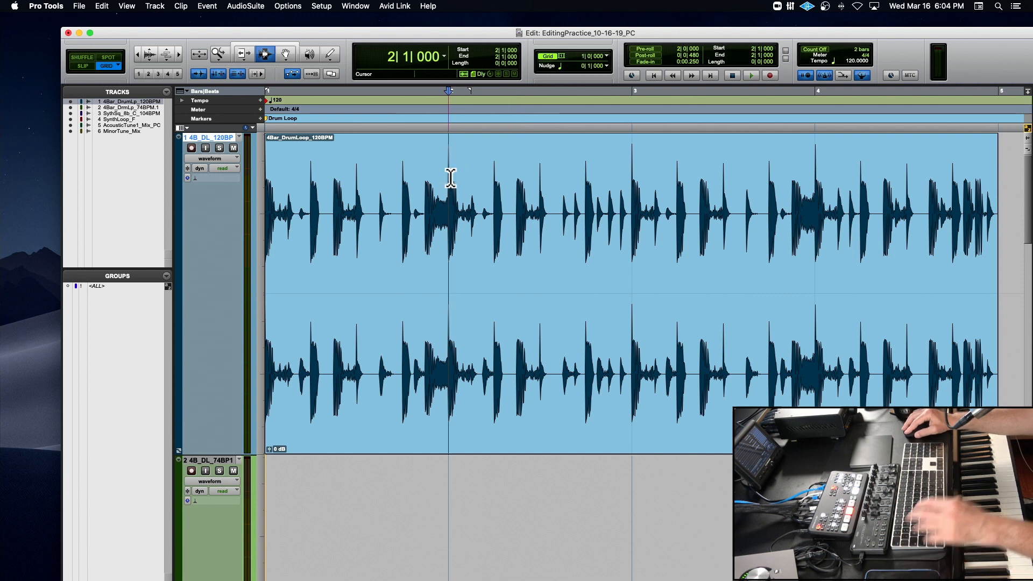
{"action": "left_click_drag", "start_coordinate": [519, 181], "coordinate": [758, 184]}
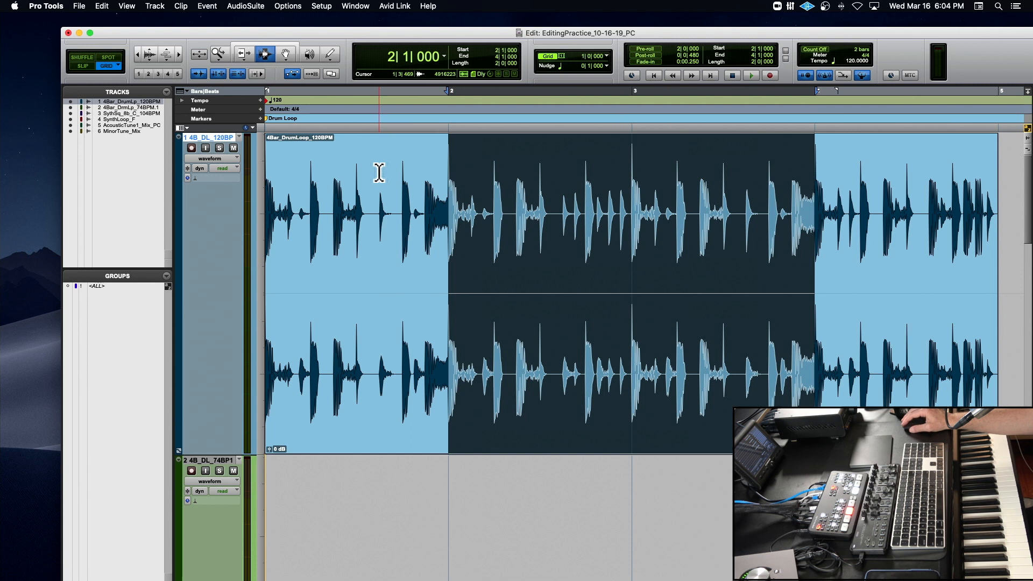
{"action": "key", "text": "Delete"}
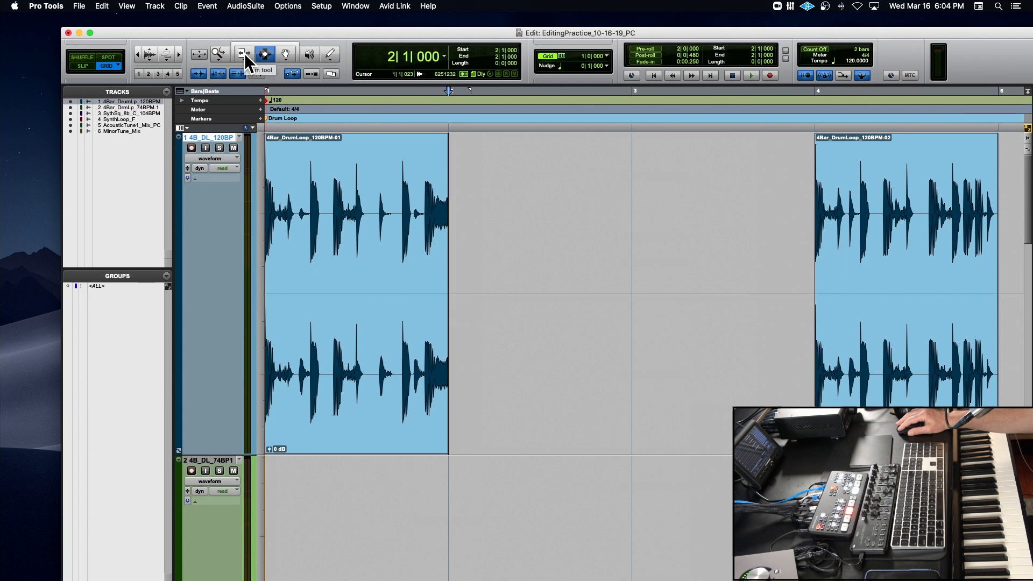
Extend the first clip's end to 4|1|000 with the Trim tool, and undo the trim
{"action": "left_click_drag", "start_coordinate": [444, 261], "coordinate": [736, 271]}
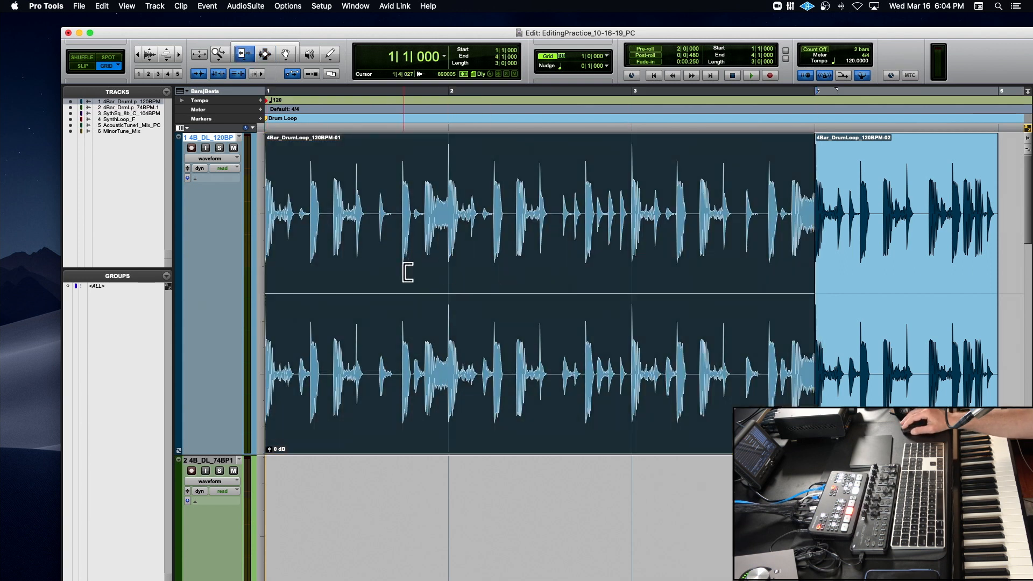
{"action": "key", "text": "super+z"}
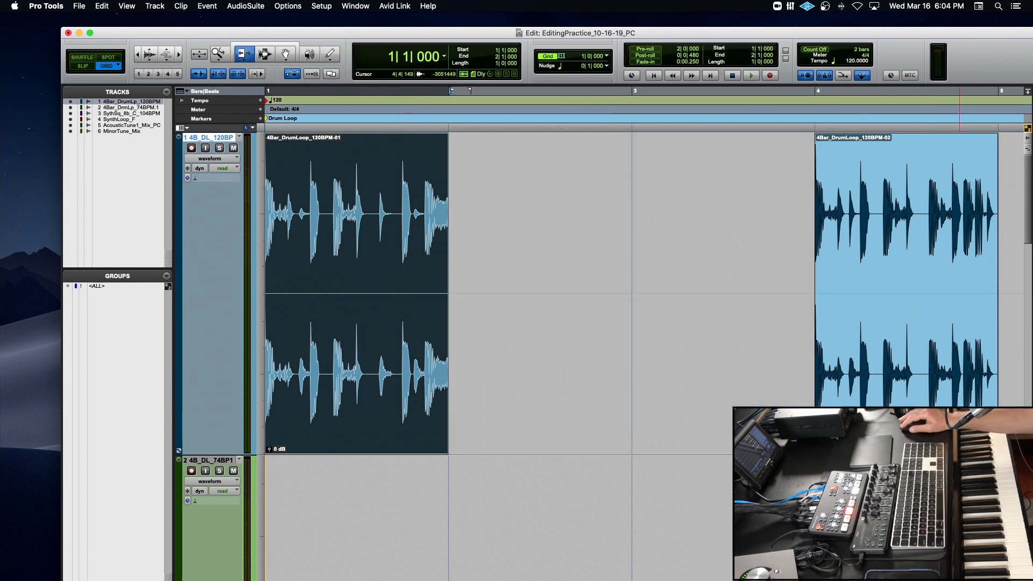
Move the bar 4 clip to 2|1|000 with the Grabber tool and play the joined clips from the session start
{"action": "left_click_drag", "start_coordinate": [914, 36], "coordinate": [889, 30]}
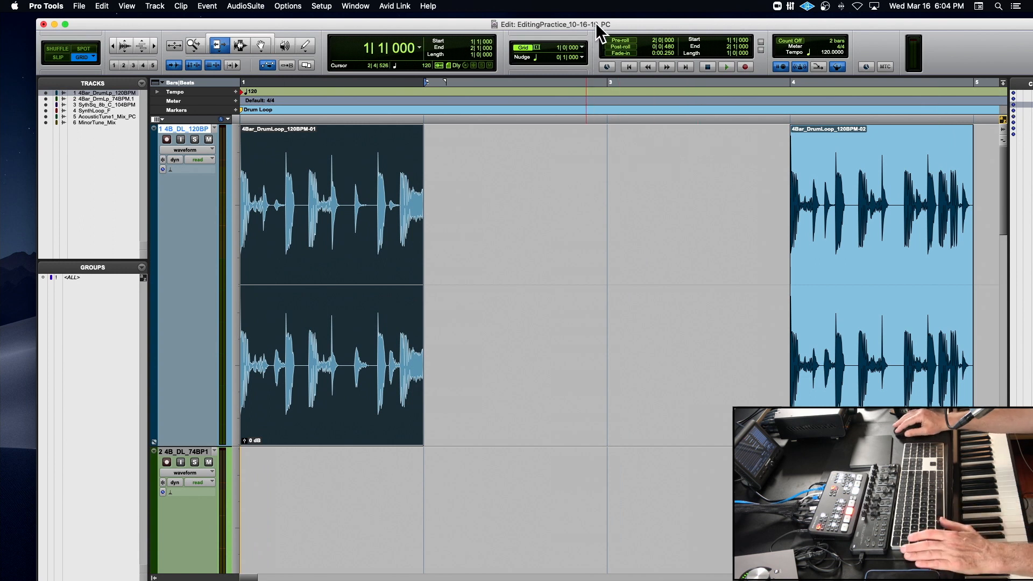
{"action": "left_click_drag", "start_coordinate": [595, 22], "coordinate": [567, 20]}
{"action": "left_click", "coordinate": [230, 45]}
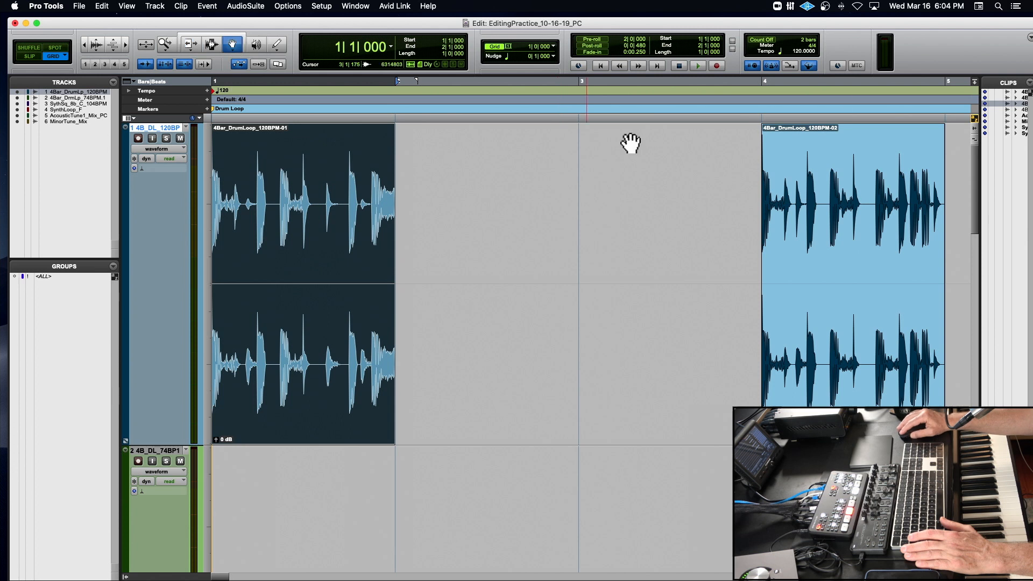
{"action": "left_click_drag", "start_coordinate": [829, 202], "coordinate": [581, 200]}
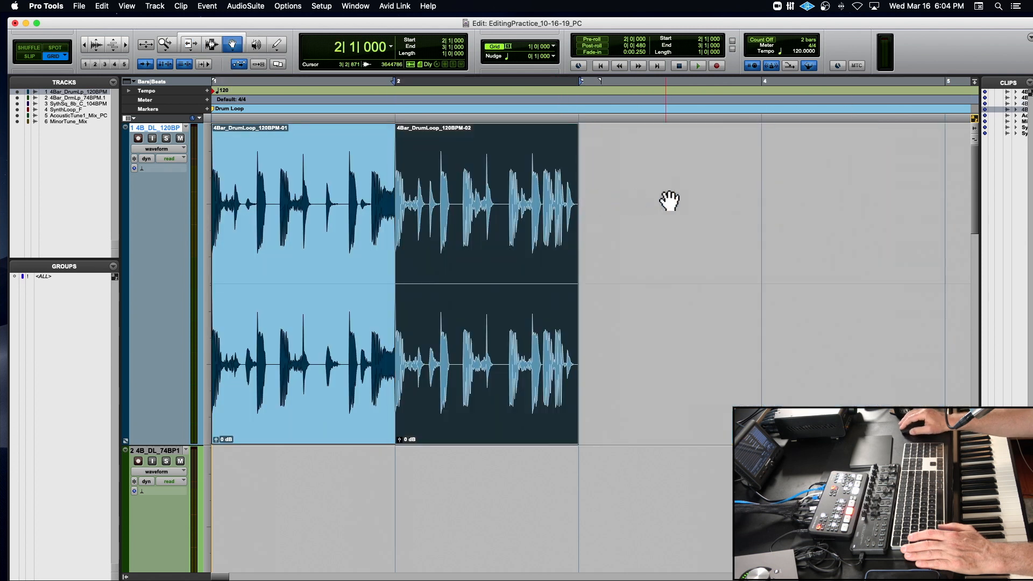
{"action": "key", "text": "Return"}
{"action": "key", "text": "space"}
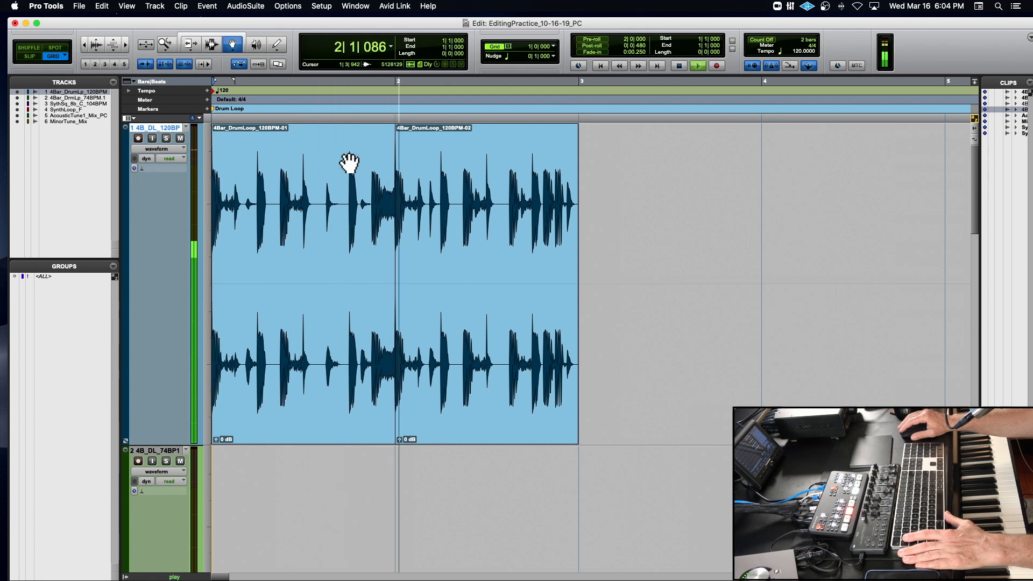
{"action": "key", "text": "space"}
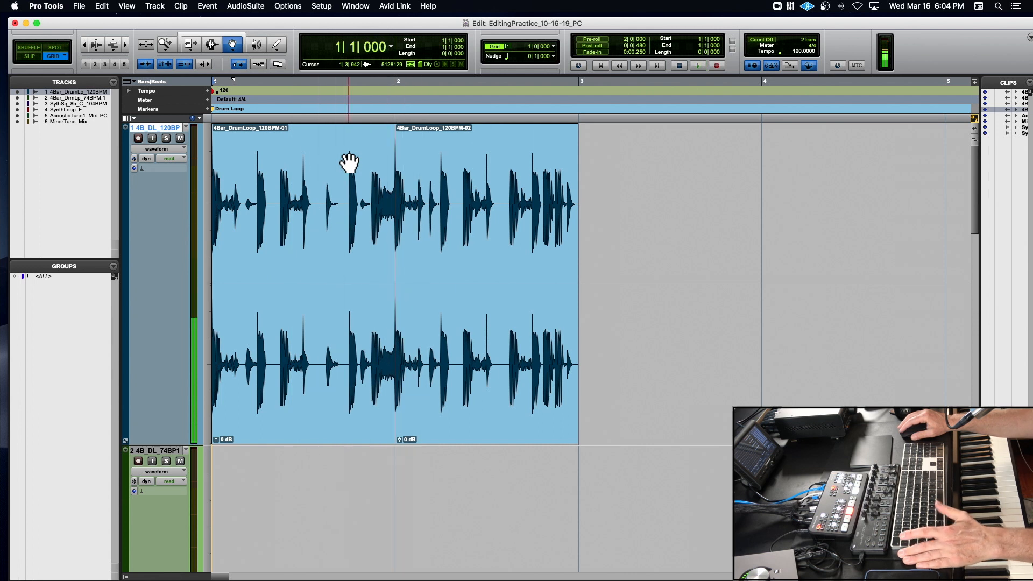
Undo the clip move and the deletion of bars 2 and 3
{"action": "key", "text": "super+z"}
{"action": "key", "text": "super+z"}
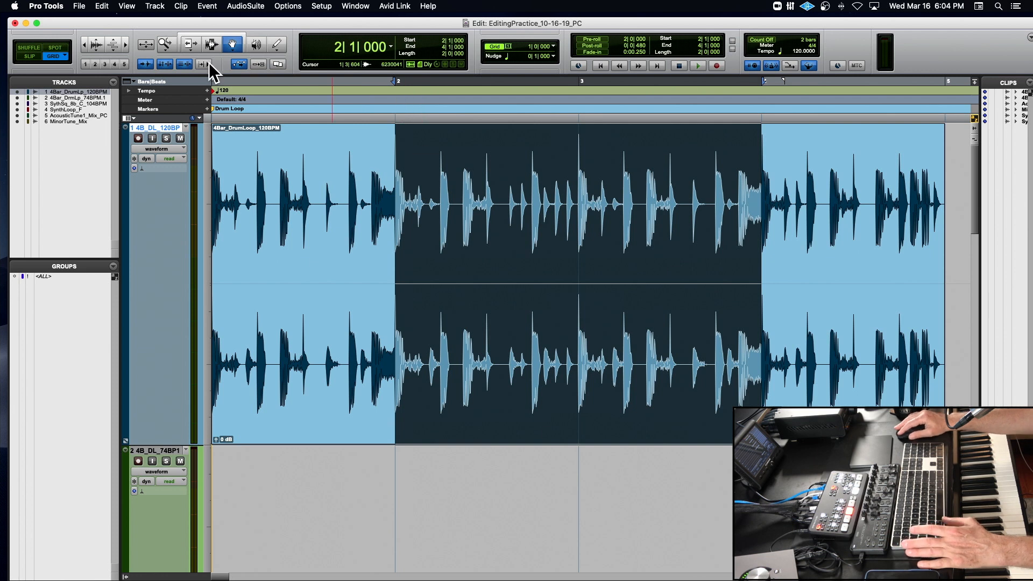
Select bars 2 and 3, from 2|1|000 to 4|1|000, with the Selector tool and switch to Shuffle mode
{"action": "left_click", "coordinate": [211, 45]}
{"action": "left_click_drag", "start_coordinate": [388, 172], "coordinate": [694, 191]}
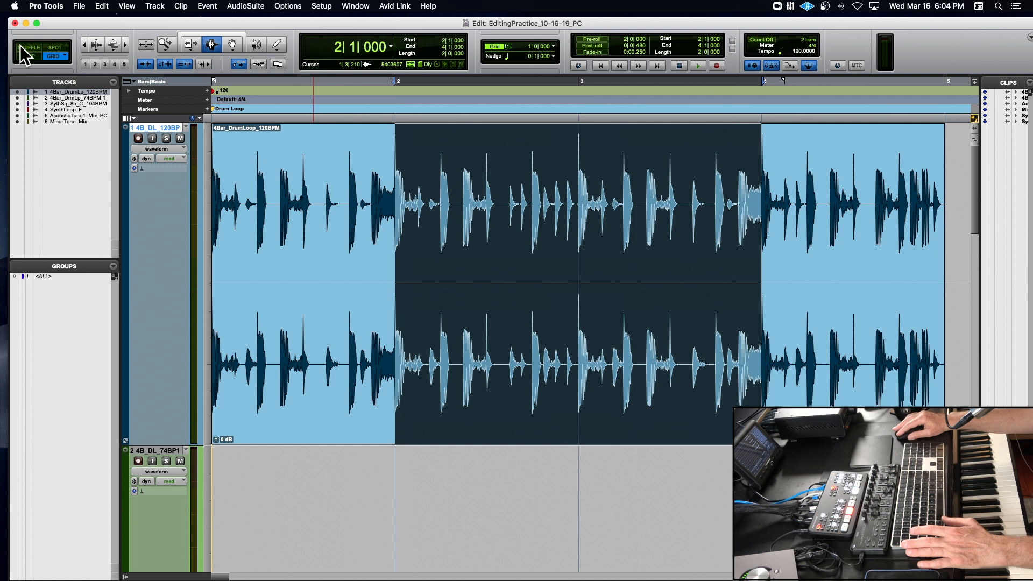
{"action": "left_click_drag", "start_coordinate": [134, 24], "coordinate": [173, 50]}
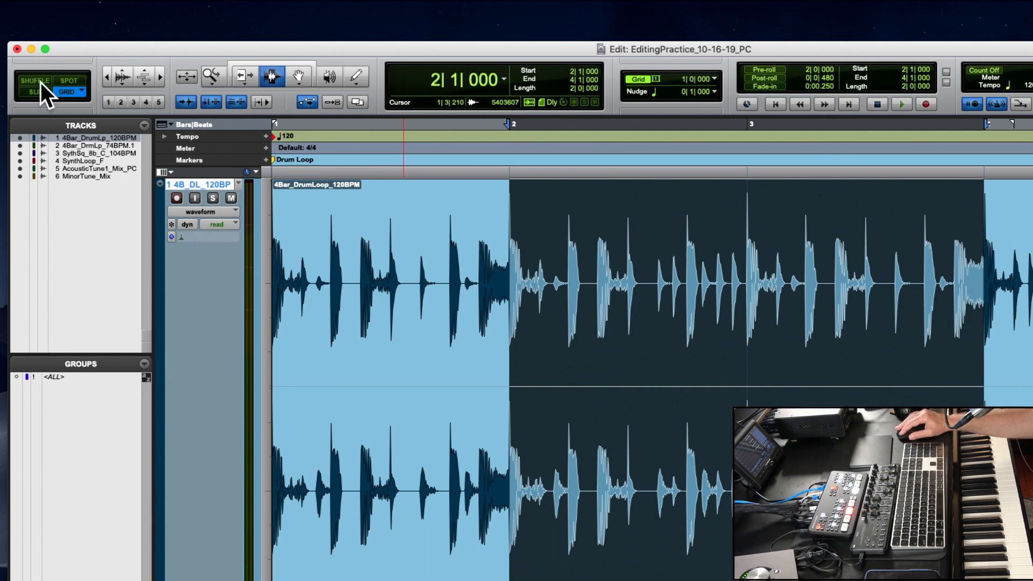
{"action": "left_click", "coordinate": [32, 82]}
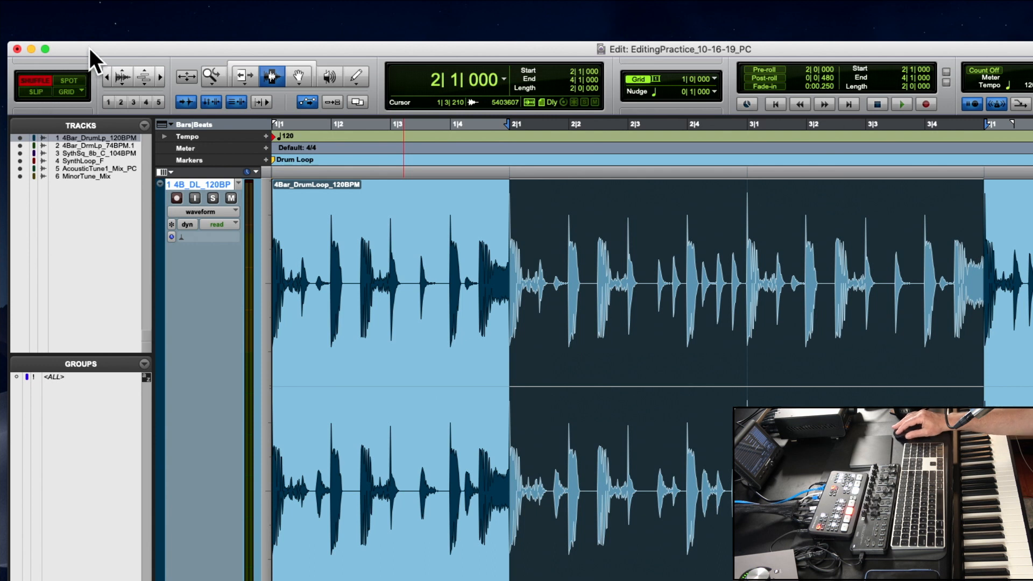
Delete the selected bars 2 and 3 in Shuffle mode and play the closed-up drum loop from the session start
{"action": "left_click_drag", "start_coordinate": [89, 47], "coordinate": [79, 8]}
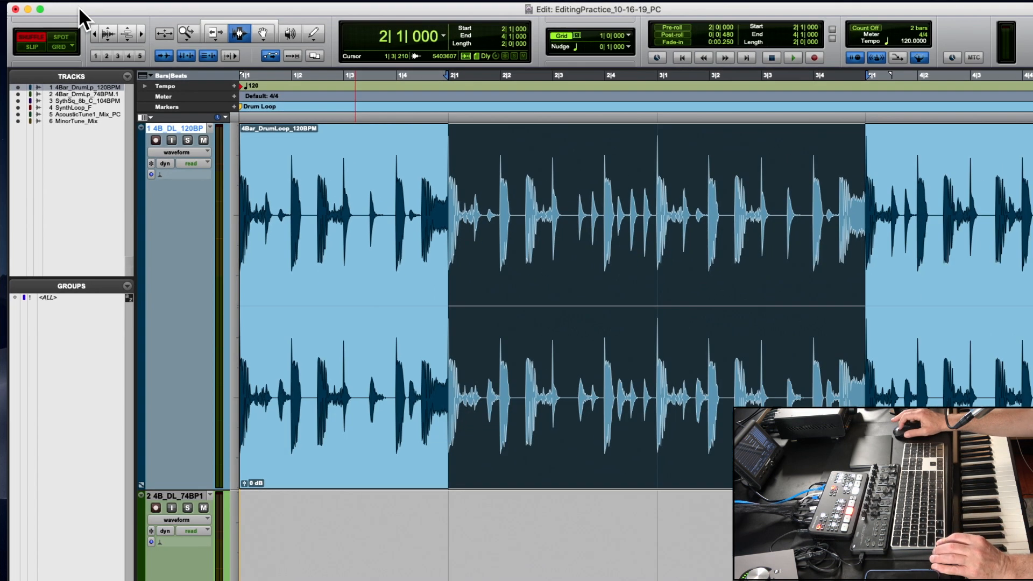
{"action": "left_click_drag", "start_coordinate": [78, 6], "coordinate": [46, 6]}
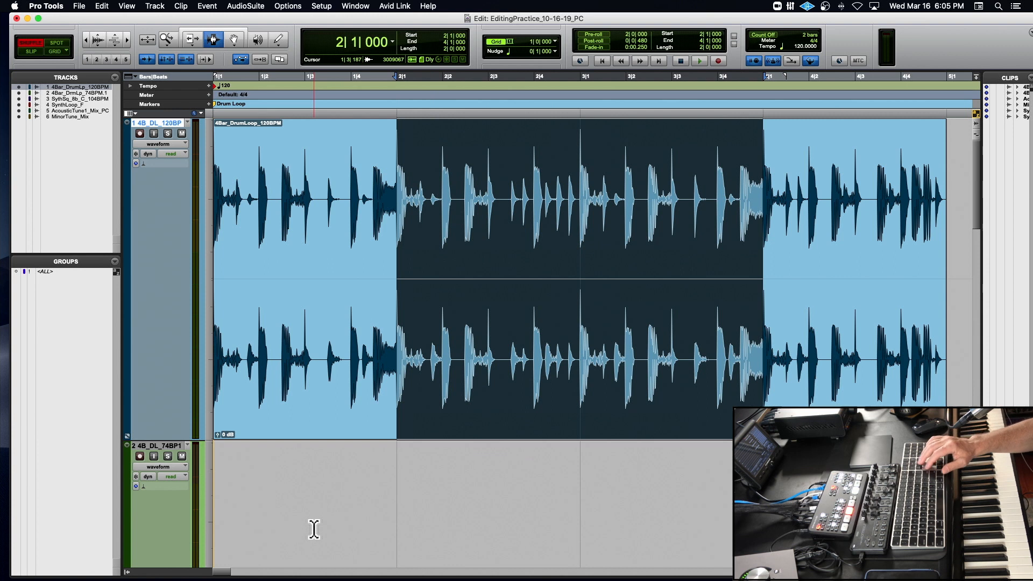
{"action": "key", "text": "Delete"}
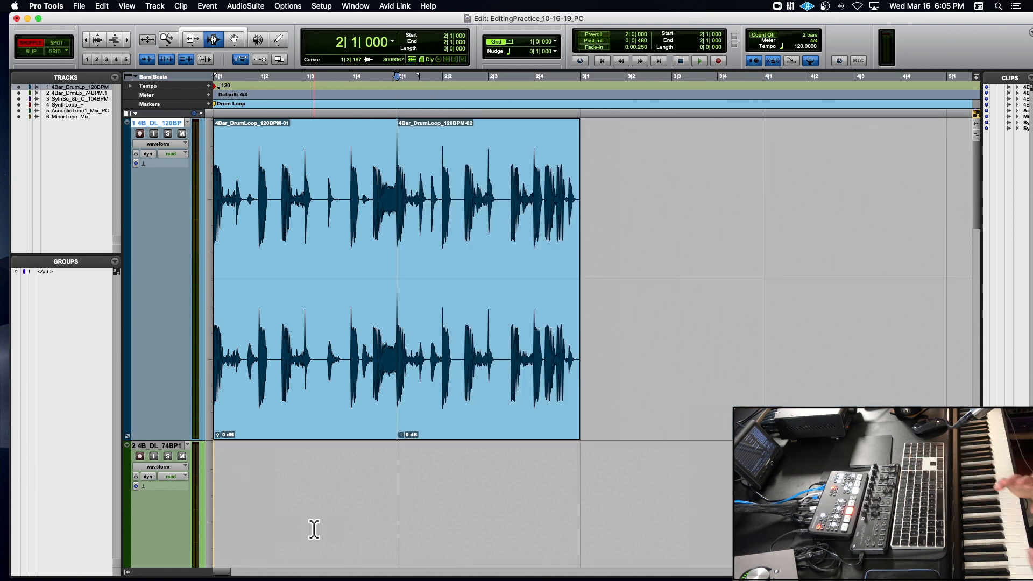
{"action": "key", "text": "Return"}
{"action": "key", "text": "space"}
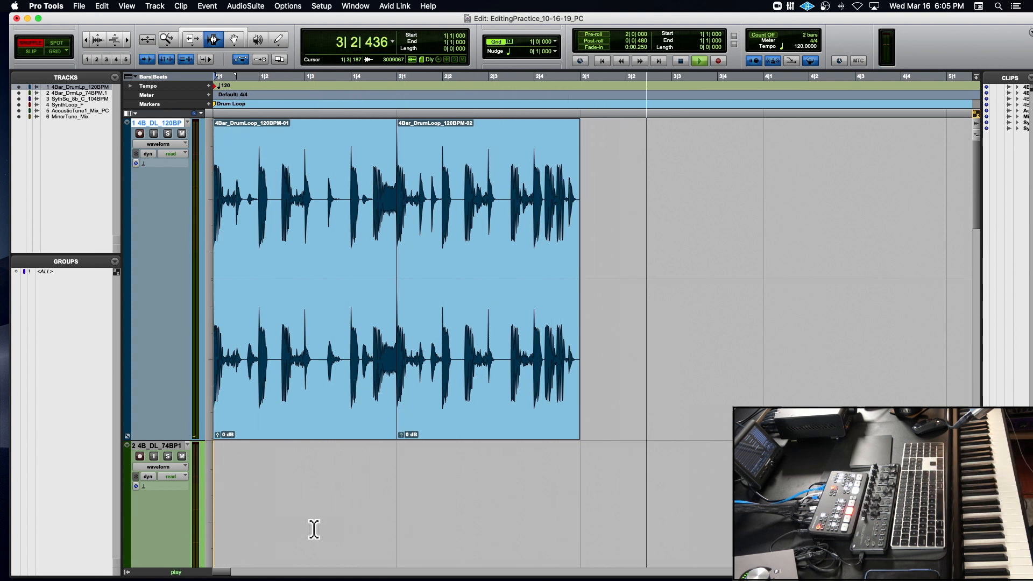
{"action": "key", "text": "space"}
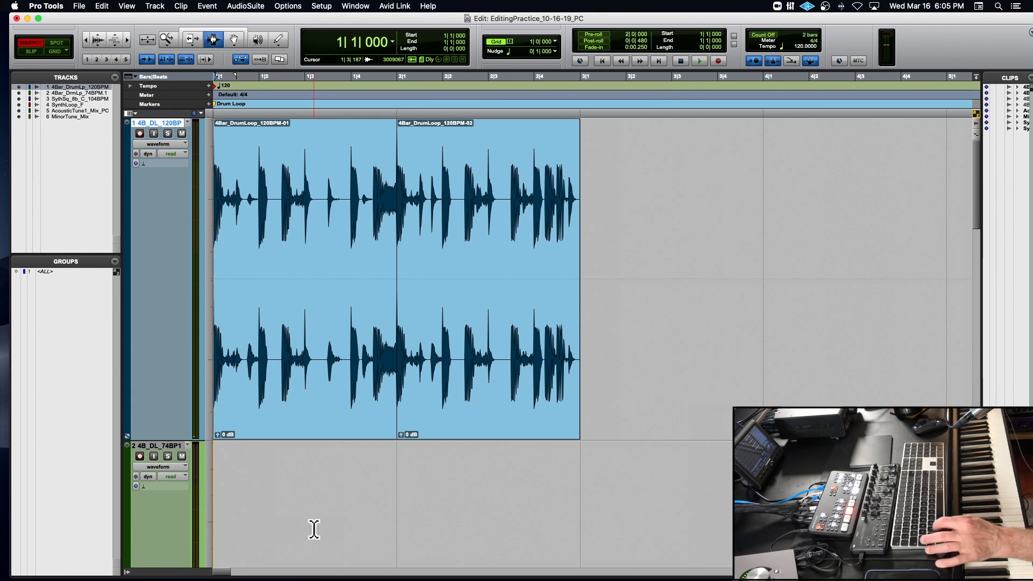
Undo the Shuffle-mode deletion and play bars 2 and 3, followed by the loop from the session start
{"action": "key", "text": "super+z"}
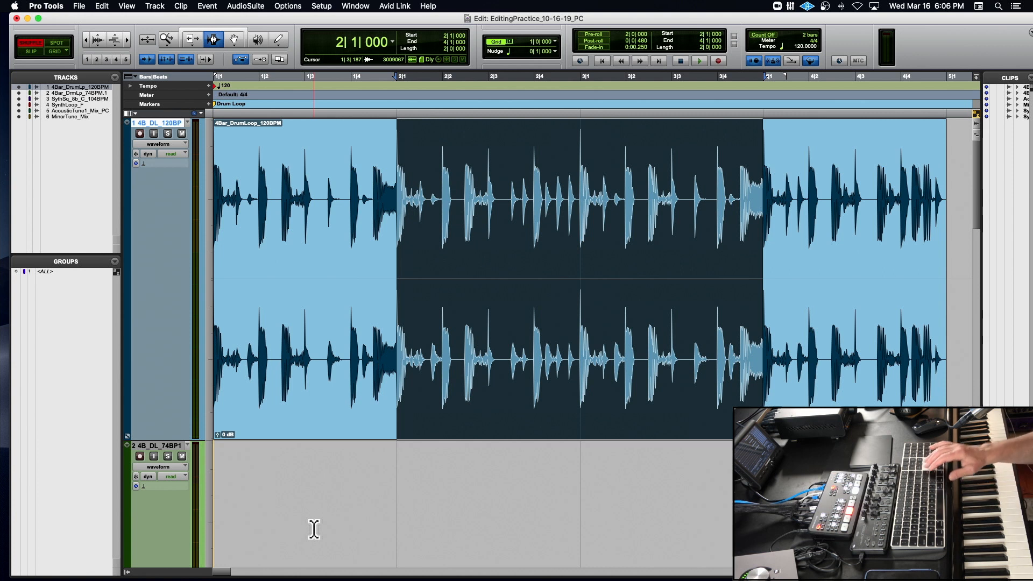
{"action": "key", "text": "space"}
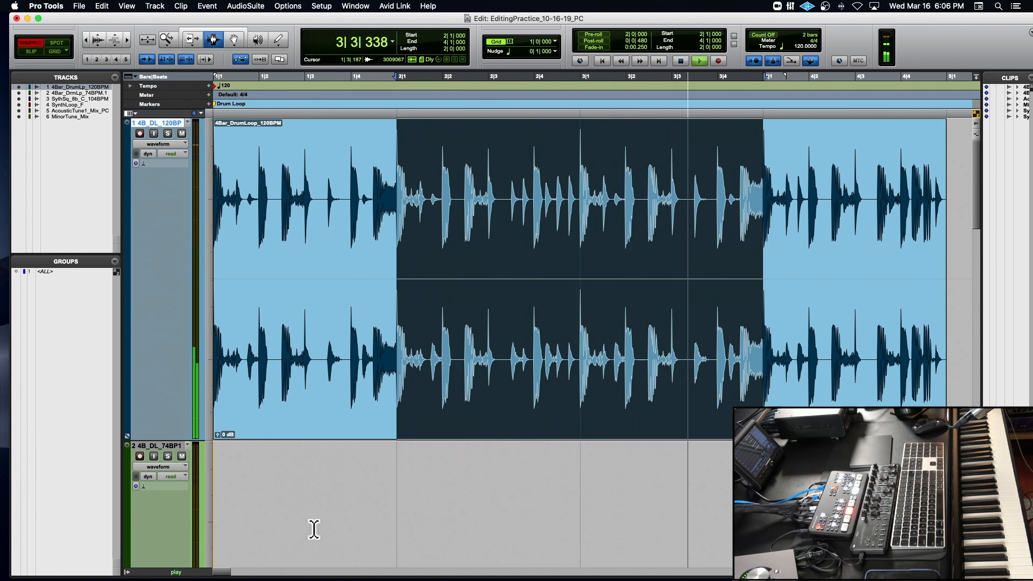
{"action": "key", "text": "space"}
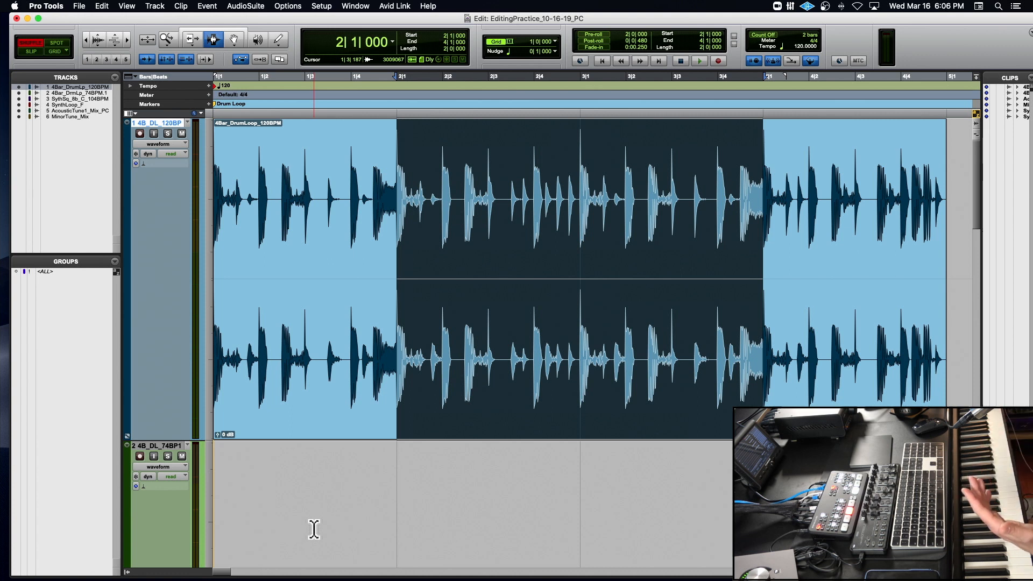
{"action": "key", "text": "Return"}
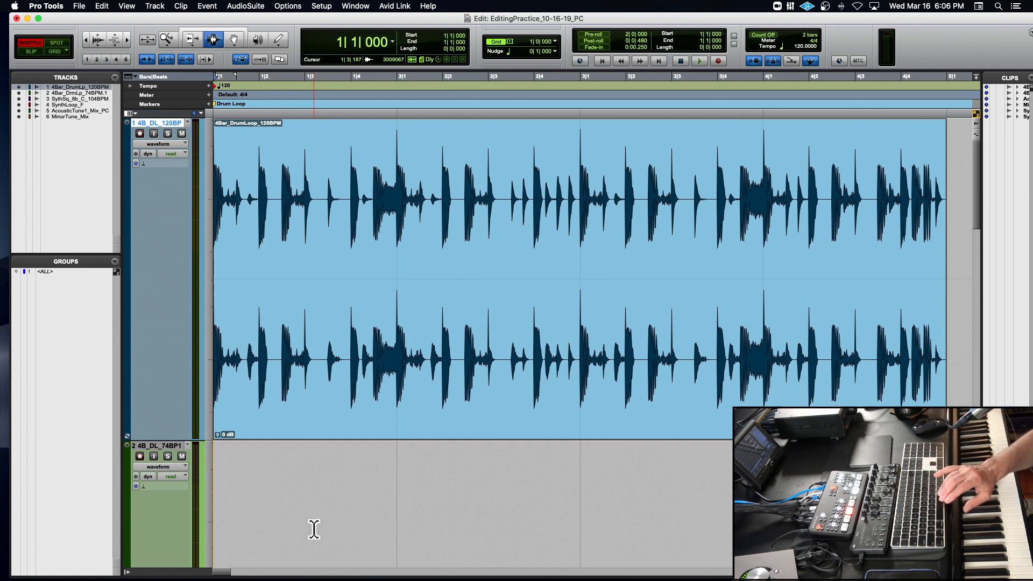
{"action": "key", "text": "space"}
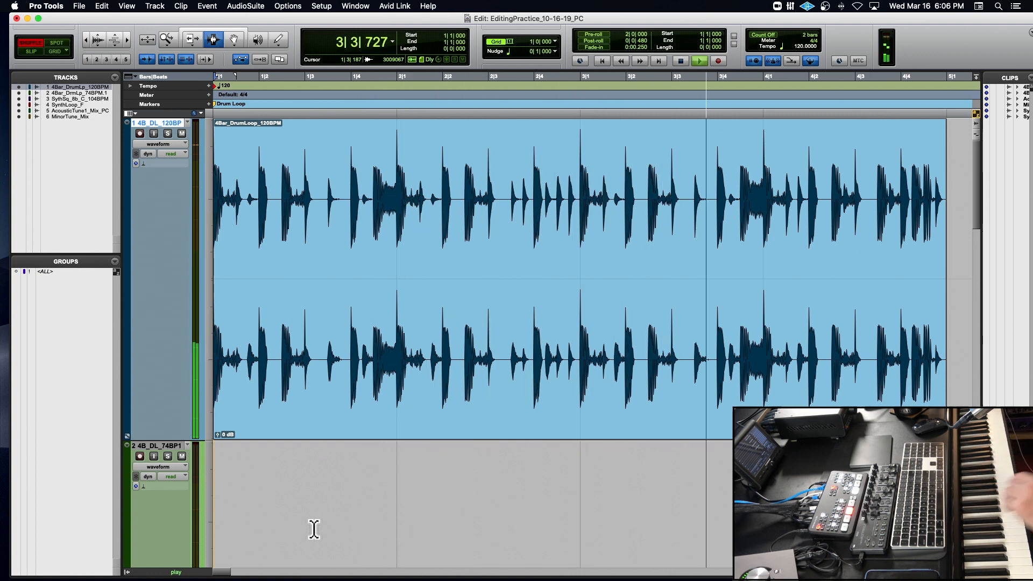
{"action": "key", "text": "space"}
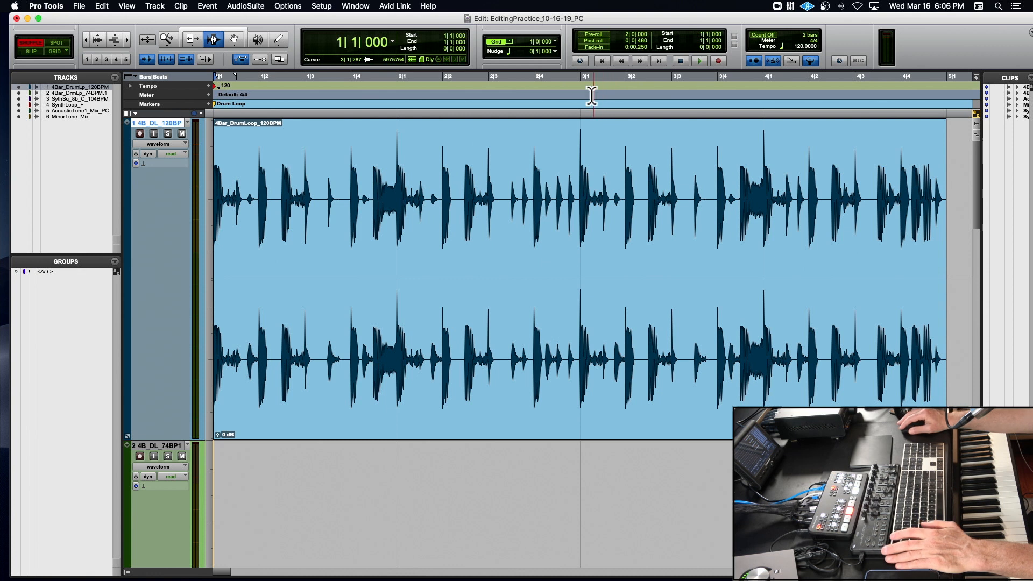
Set the grid value to 1/16 note
{"action": "left_click", "coordinate": [555, 41]}
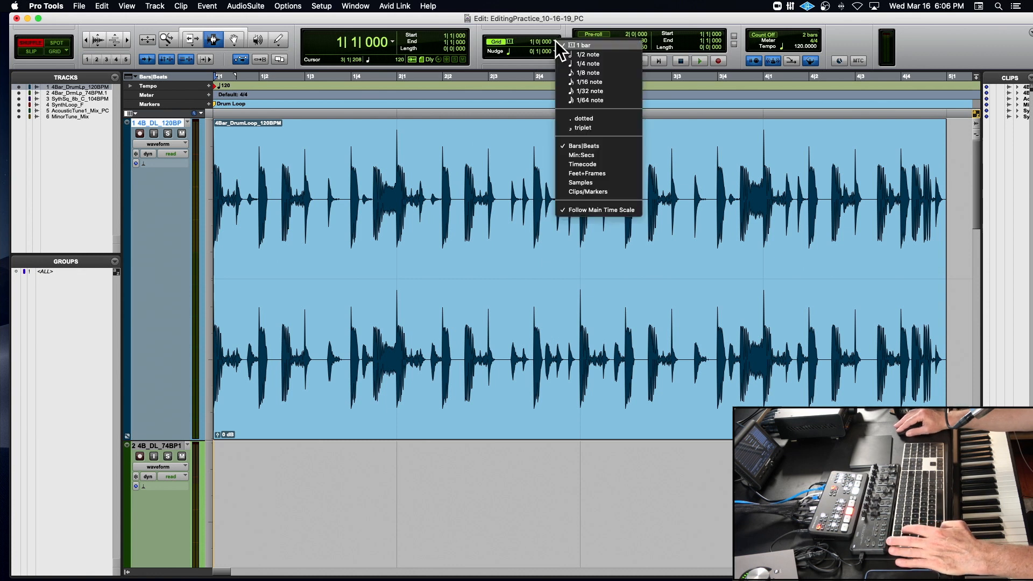
{"action": "left_click", "coordinate": [591, 82]}
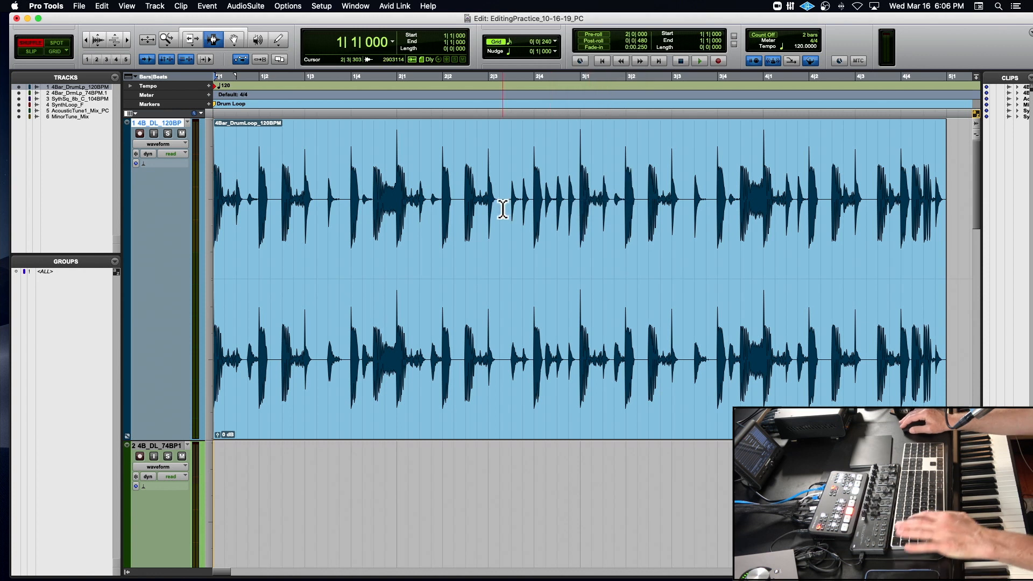
{"action": "key", "text": "super+bracketright"}
{"action": "key", "text": "super+bracketright"}
{"action": "key", "text": "super+bracketright"}
{"action": "key", "text": "super+bracketright"}
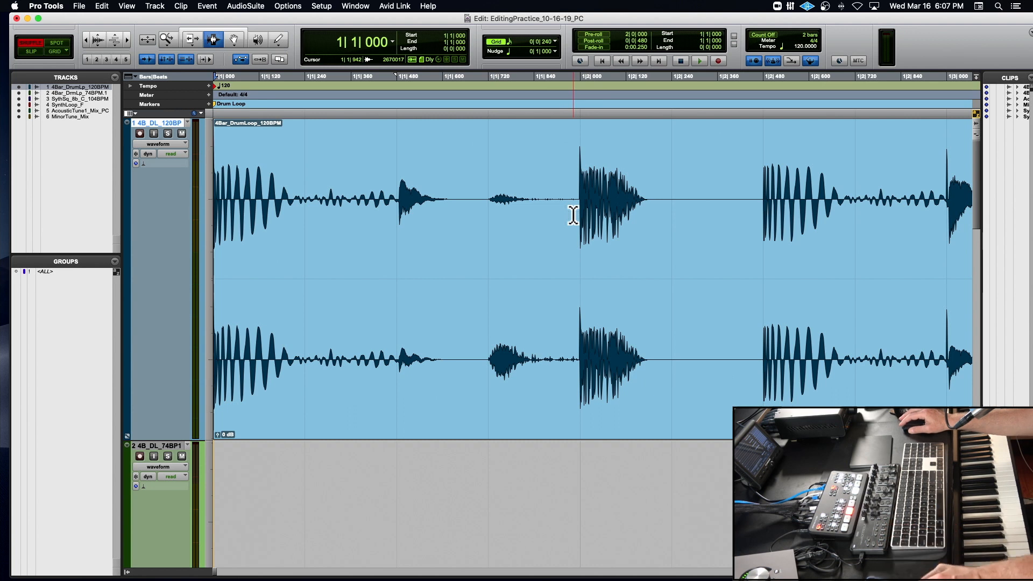
{"action": "key", "text": "super+bracketleft"}
{"action": "key", "text": "super+bracketleft"}
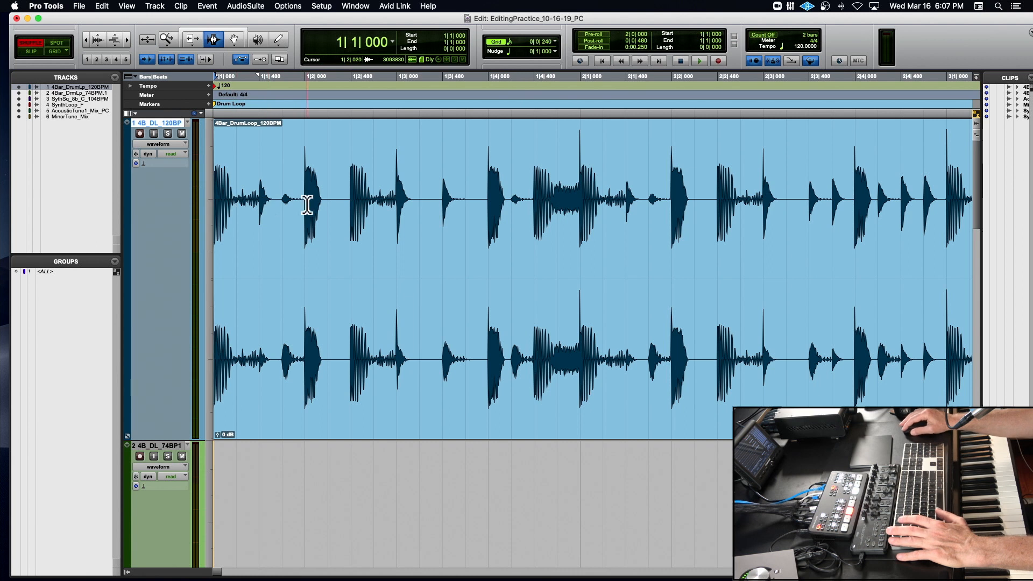
{"action": "key", "text": "super+bracketleft"}
{"action": "key", "text": "super+bracketleft"}
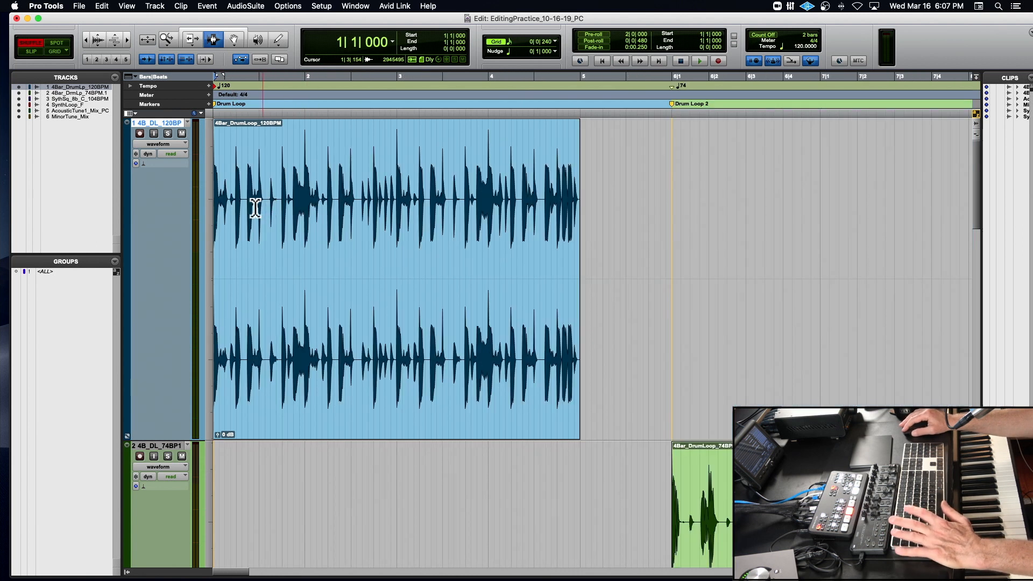
Solo the 120 BPM drum loop track and, in Grid mode, select its first beat from 1|1|000 to 1|2|000
{"action": "left_click", "coordinate": [165, 133]}
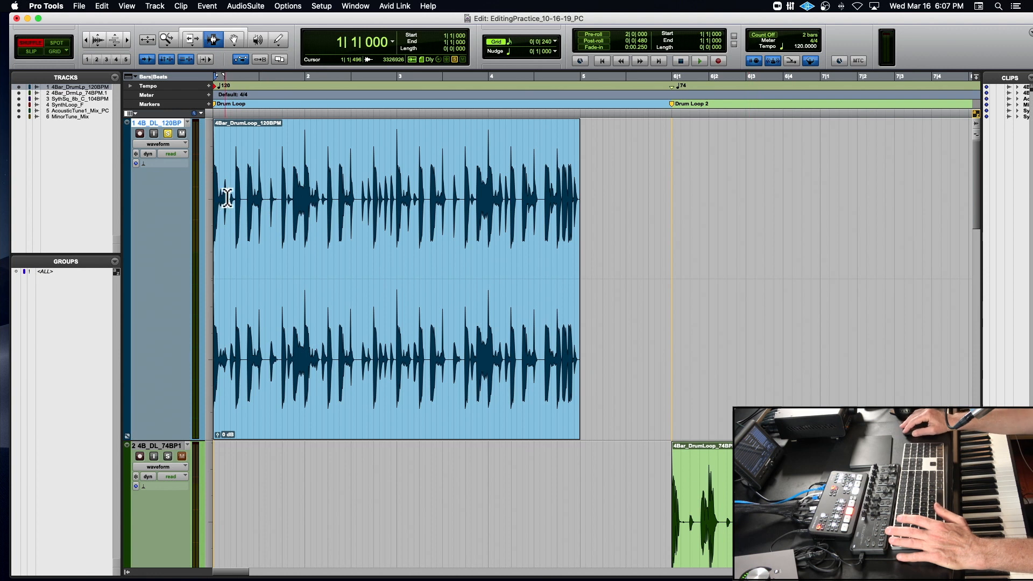
{"action": "left_click_drag", "start_coordinate": [235, 197], "coordinate": [210, 171]}
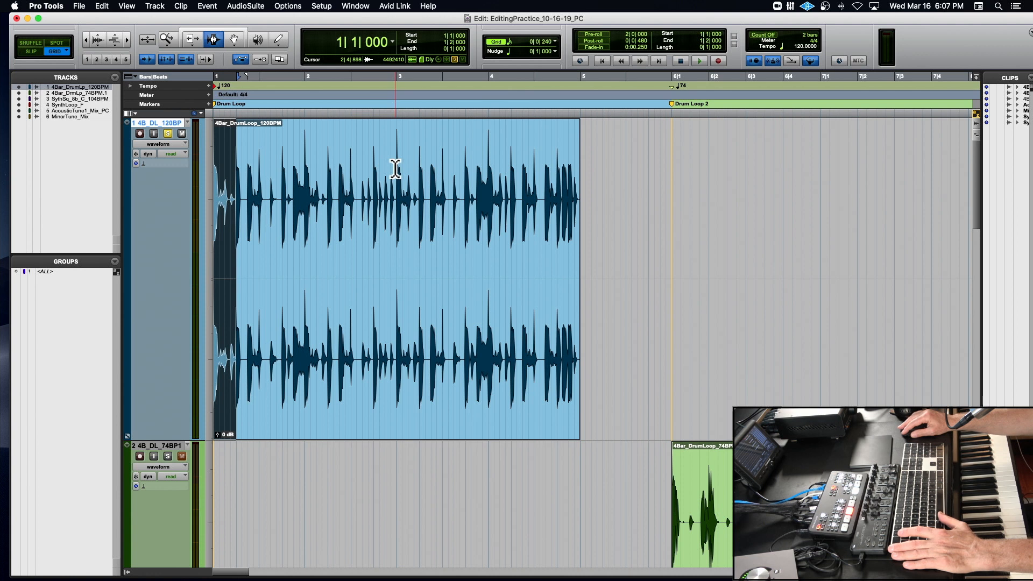
{"action": "key", "text": "super+bracketright"}
{"action": "key", "text": "super+bracketright"}
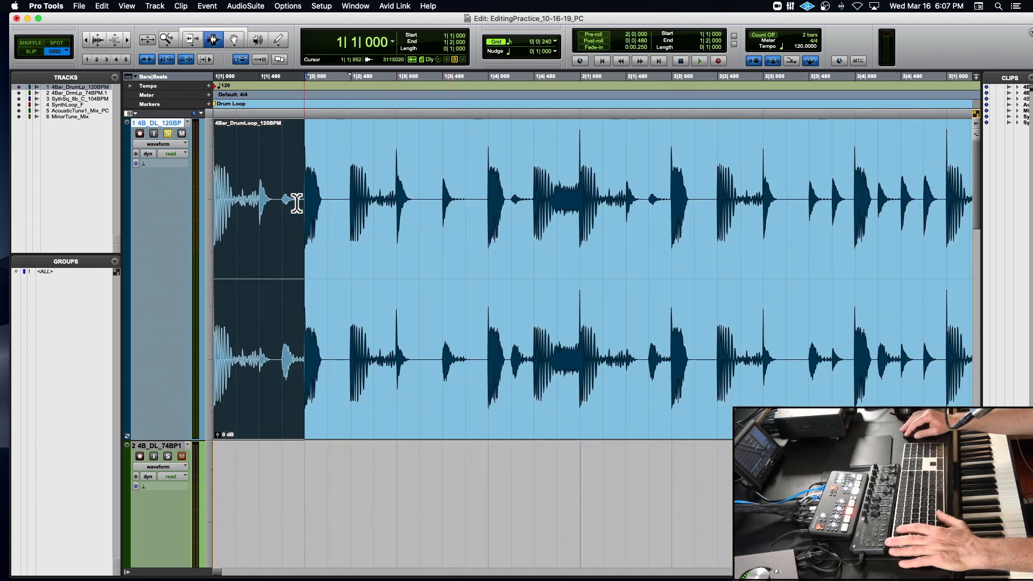
Copy the sixteenth-note hit from 1|3|480 to 1|3|720 and paste it at 1|1|720
{"action": "left_click", "coordinate": [442, 203]}
{"action": "left_click_drag", "start_coordinate": [443, 202], "coordinate": [460, 205]}
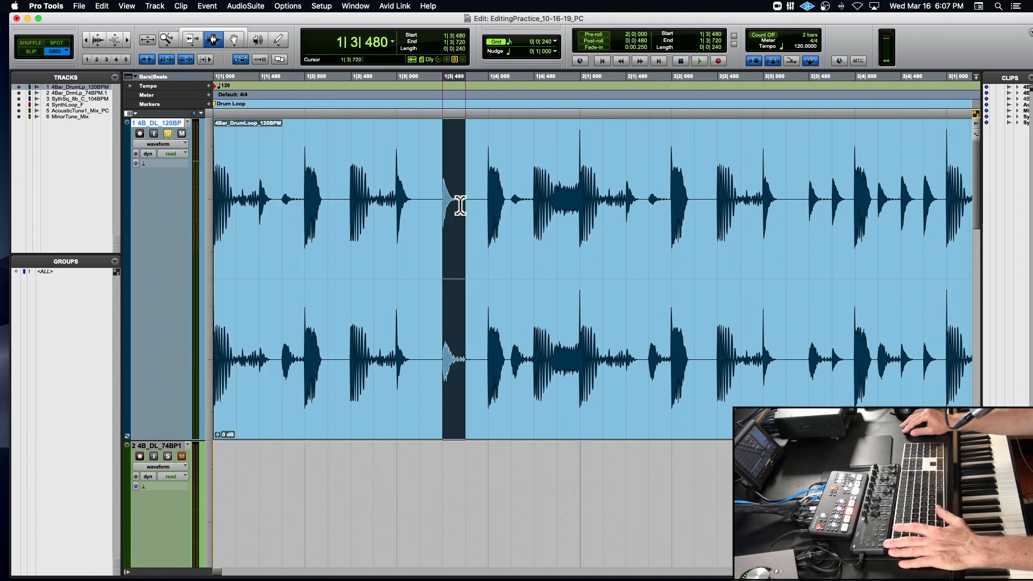
{"action": "left_click", "coordinate": [285, 202]}
{"action": "key", "text": "ctrl+v"}
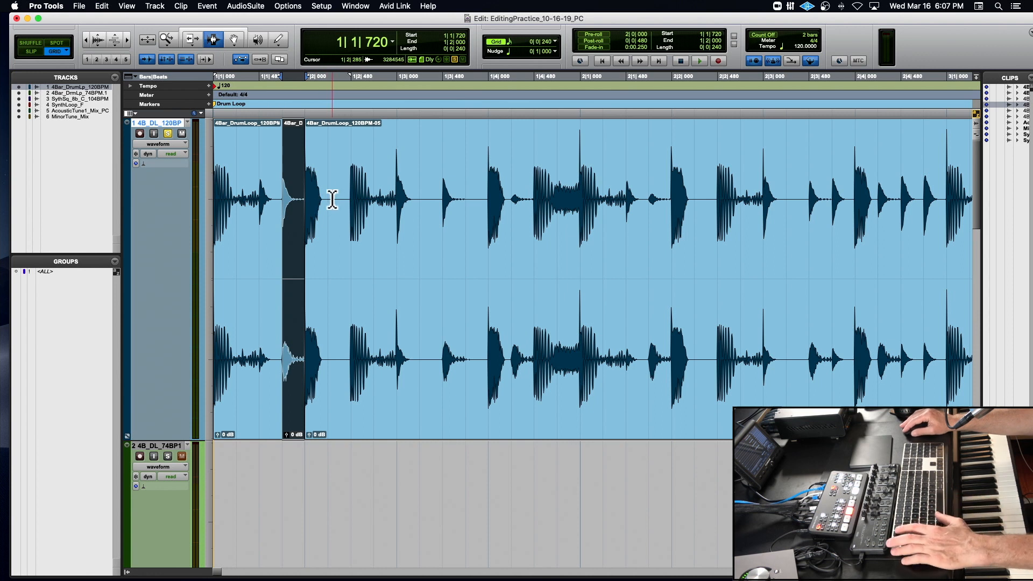
Copy the drum hit between 1|2|000 and 1|2|240 and paste it at 1|3|240
{"action": "left_click_drag", "start_coordinate": [300, 198], "coordinate": [318, 197]}
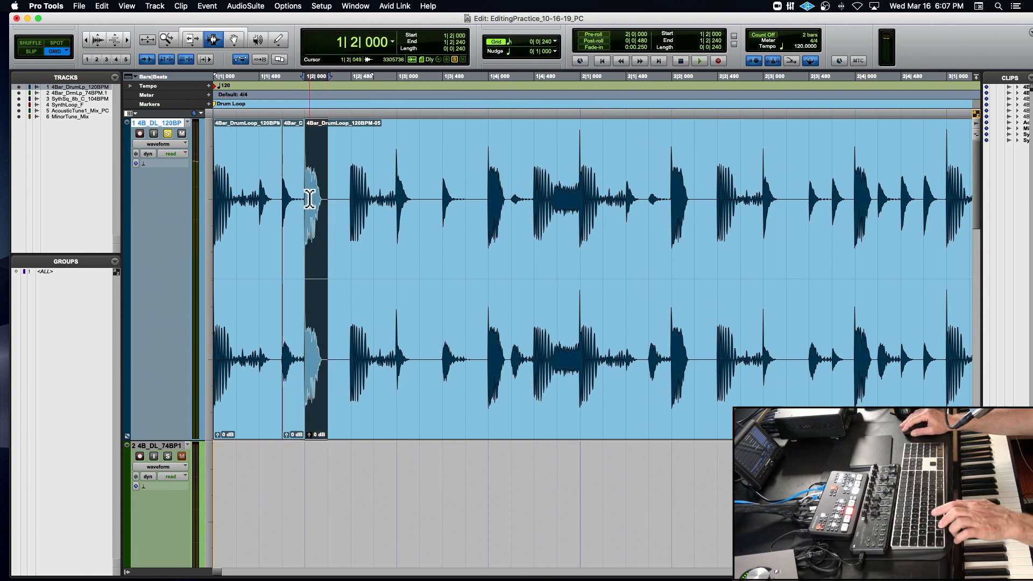
{"action": "left_click", "coordinate": [418, 200]}
{"action": "key", "text": "ctrl+v"}
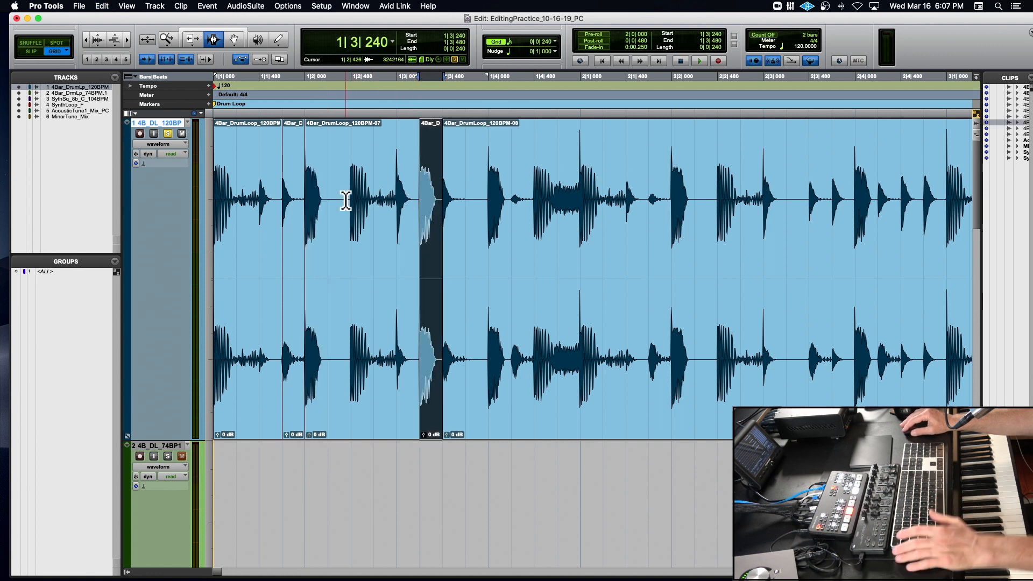
Play the edited drum loop from the session start to check the pasted hits in bar 1
{"action": "key", "text": "Return"}
{"action": "key", "text": "space"}
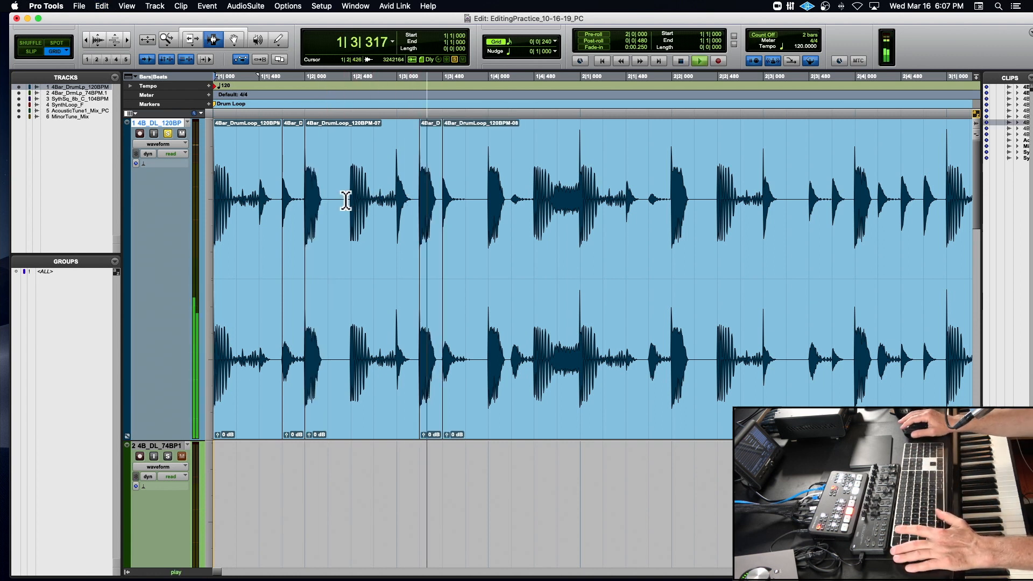
{"action": "key", "text": "space"}
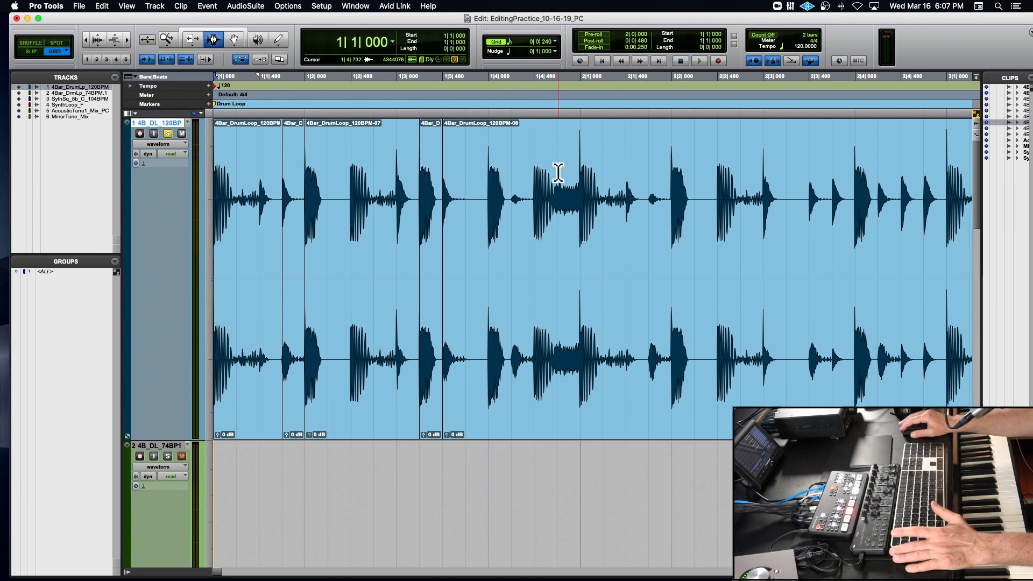
{"action": "key", "text": "space"}
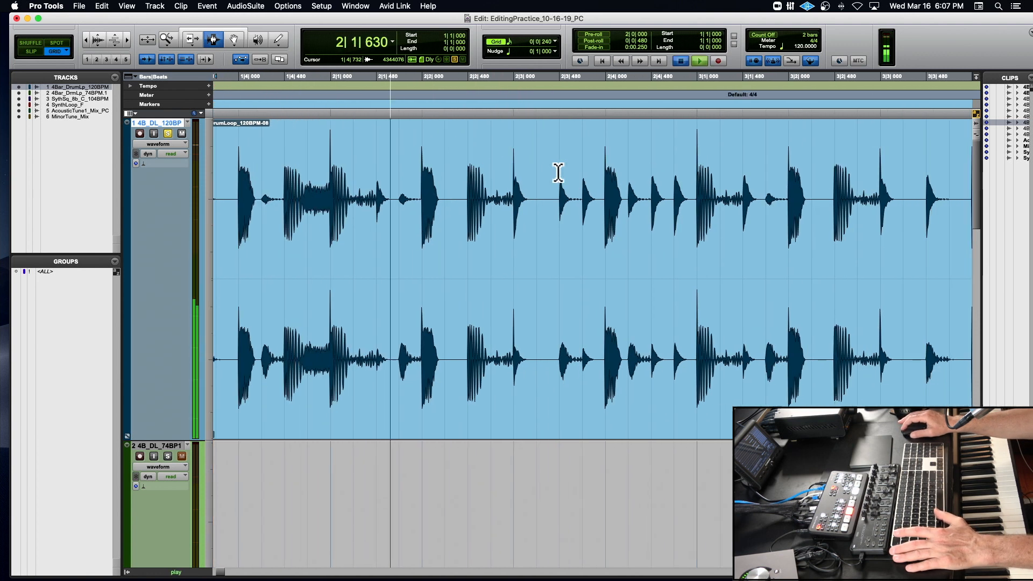
{"action": "key", "text": "space"}
Copy the two hits between 2|3|480 and 2|4|000 and paste them at 2|1|480
{"action": "left_click", "coordinate": [514, 193]}
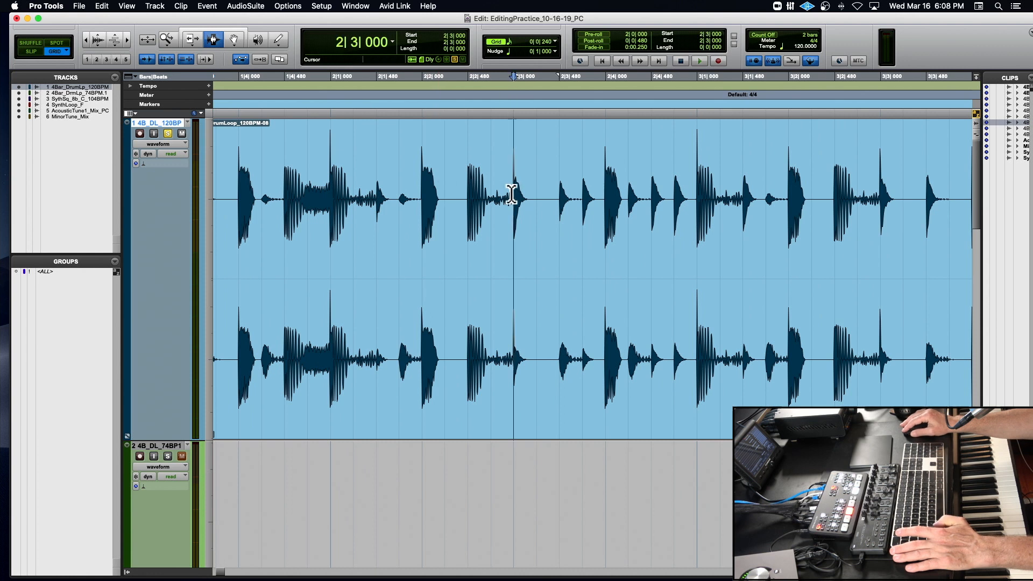
{"action": "left_click_drag", "start_coordinate": [560, 194], "coordinate": [596, 200]}
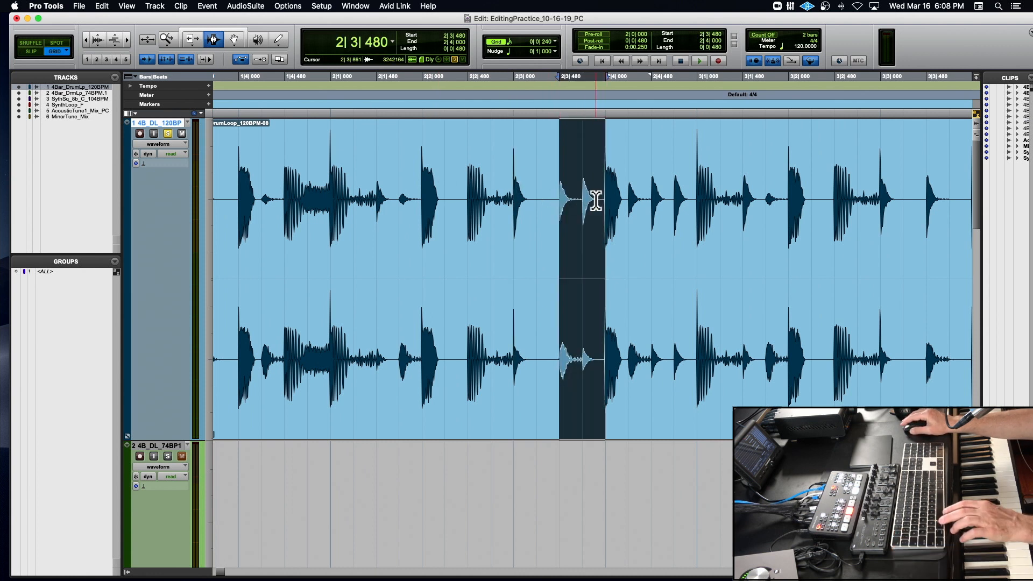
{"action": "left_click", "coordinate": [380, 216]}
{"action": "key", "text": "super+v"}
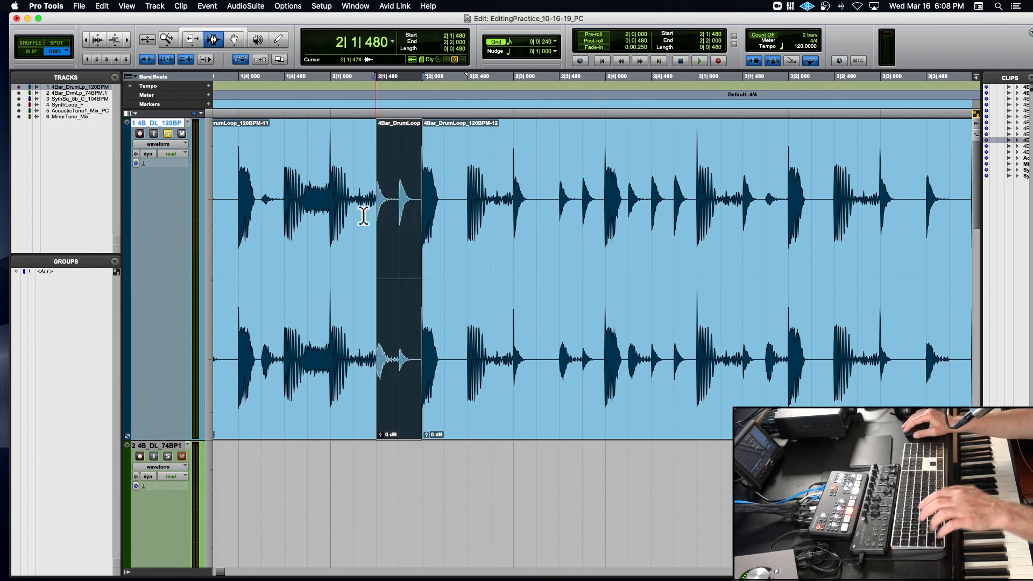
Audition the bar 2 edit from 1|4|480, and check playback from 2|3|000 and 2|2|480
{"action": "left_click", "coordinate": [286, 197]}
{"action": "key", "text": "space"}
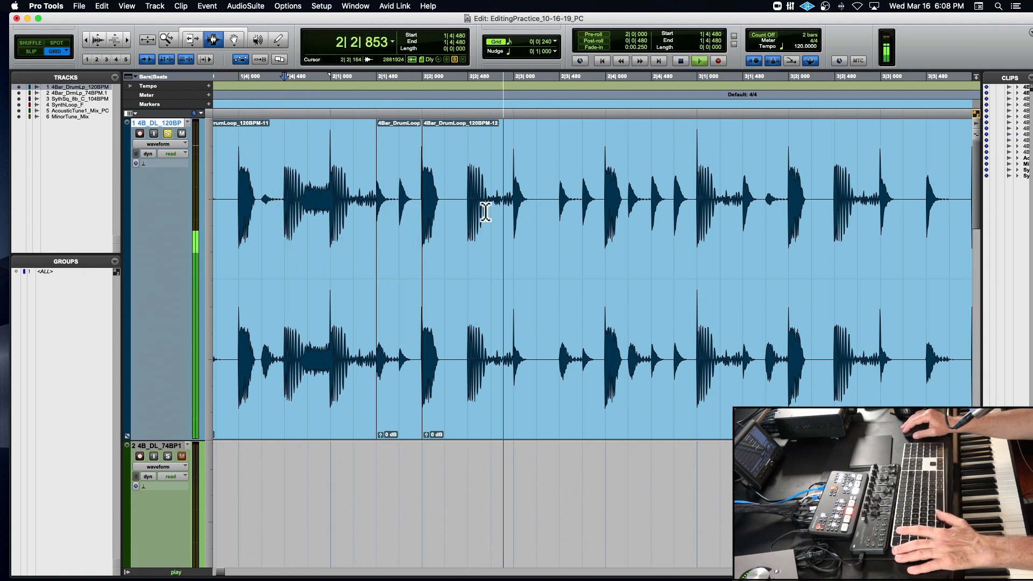
{"action": "key", "text": "space"}
{"action": "left_click", "coordinate": [513, 204]}
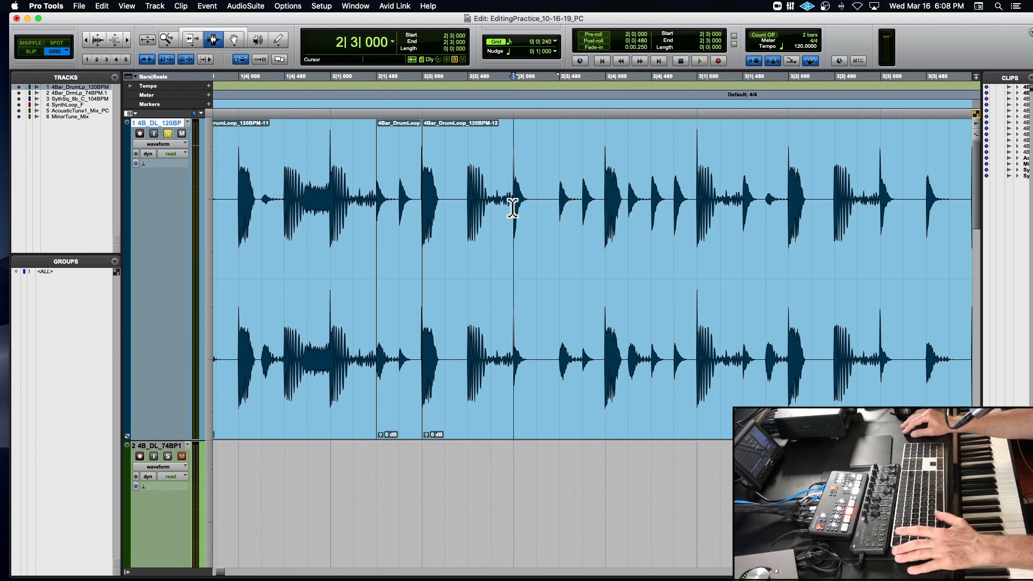
{"action": "key", "text": "space"}
{"action": "key", "text": "space"}
{"action": "left_click", "coordinate": [468, 207]}
{"action": "key", "text": "space"}
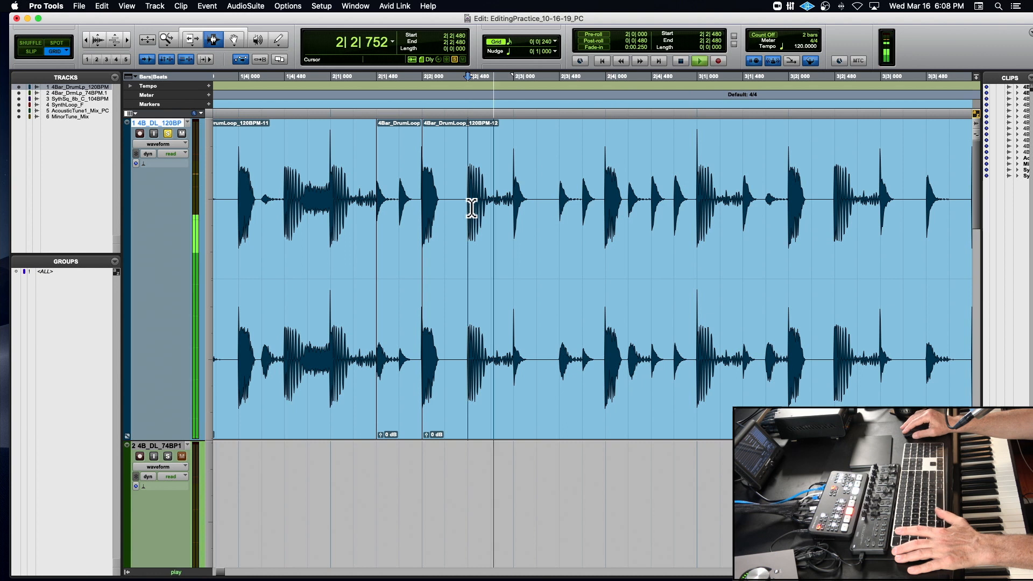
{"action": "key", "text": "space"}
Copy the drum hit between 2|2|000 and 2|2|240 and paste it at 2|3|720
{"action": "left_click", "coordinate": [423, 207]}
{"action": "left_click_drag", "start_coordinate": [424, 207], "coordinate": [440, 207]}
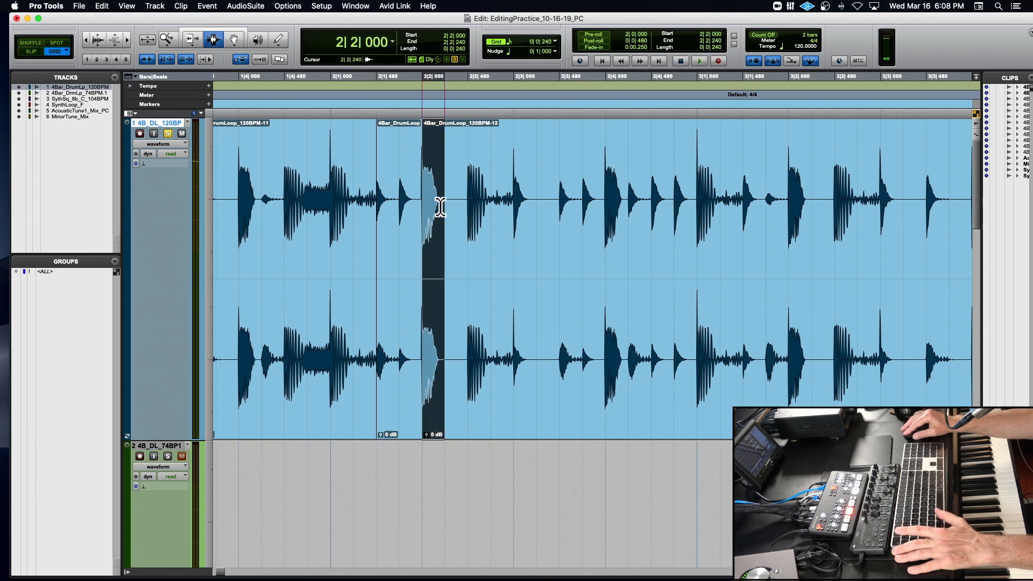
{"action": "left_click", "coordinate": [560, 208]}
{"action": "left_click", "coordinate": [581, 207]}
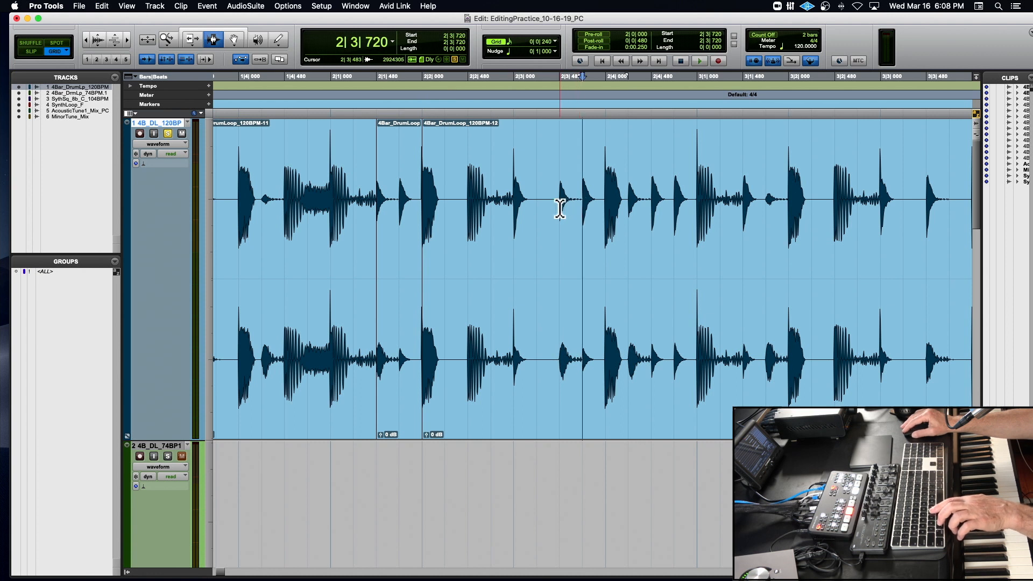
{"action": "left_click", "coordinate": [559, 208]}
{"action": "left_click", "coordinate": [581, 208]}
{"action": "key", "text": "super+v"}
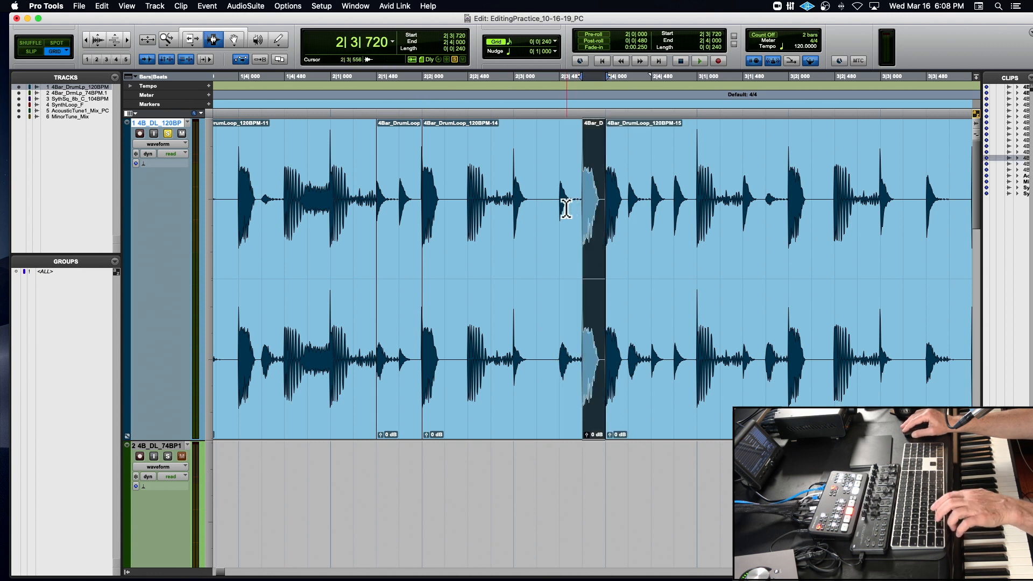
Copy the drum hit between 2|3|480 and 2|3|720 and paste it at 2|4|000
{"action": "left_click_drag", "start_coordinate": [560, 208], "coordinate": [572, 209]}
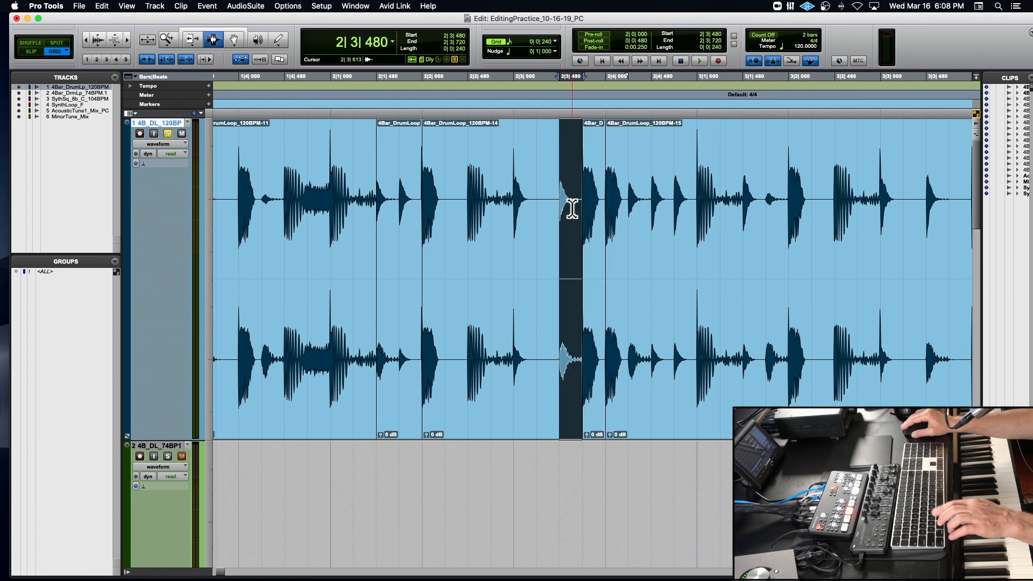
{"action": "left_click", "coordinate": [606, 208]}
{"action": "key", "text": "super+v"}
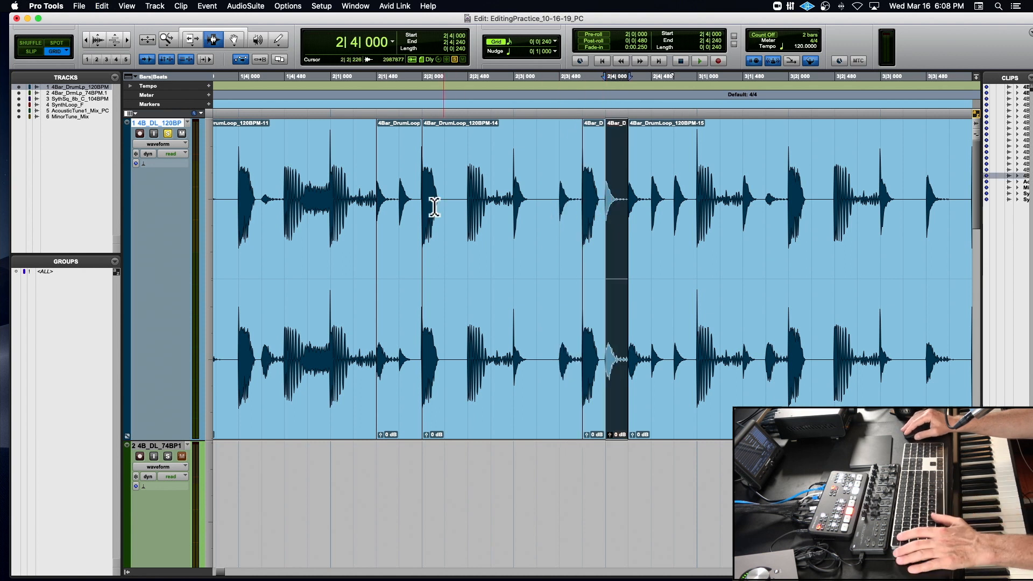
Play the edited drum loop from the session start through the new bar 2 hits, restarting playback once
{"action": "key", "text": "Return"}
{"action": "key", "text": "space"}
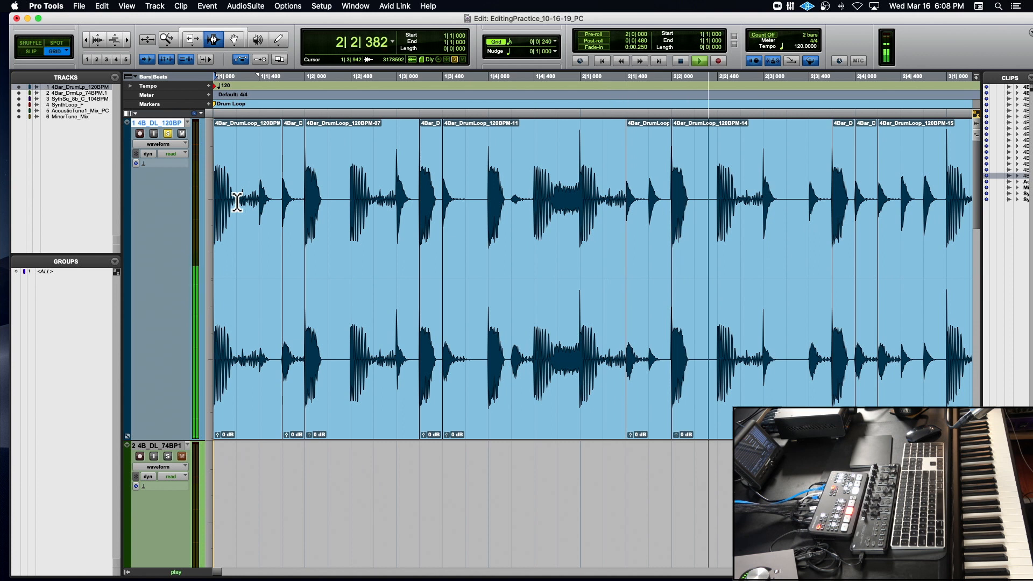
{"action": "key", "text": "space"}
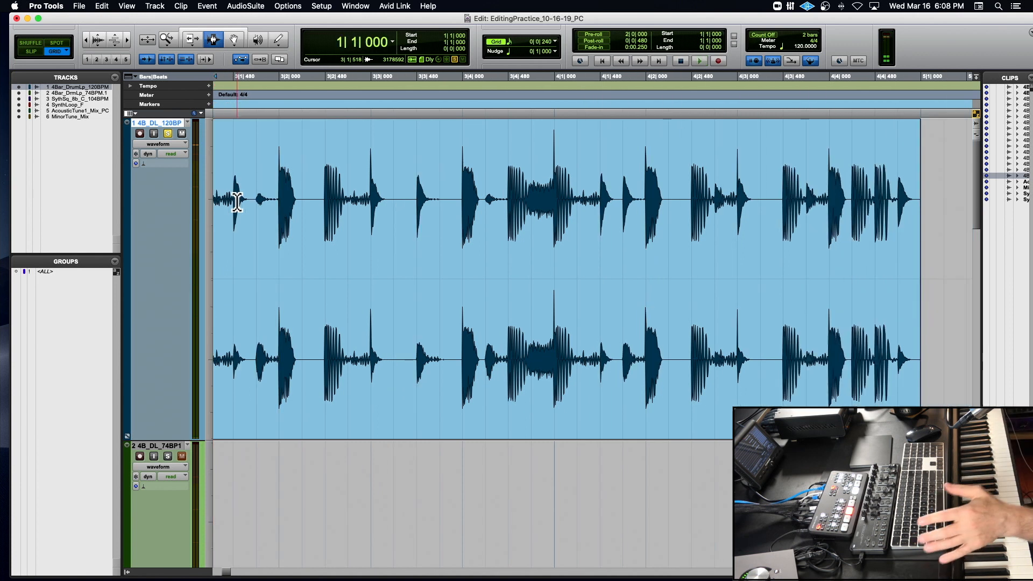
{"action": "key", "text": "space"}
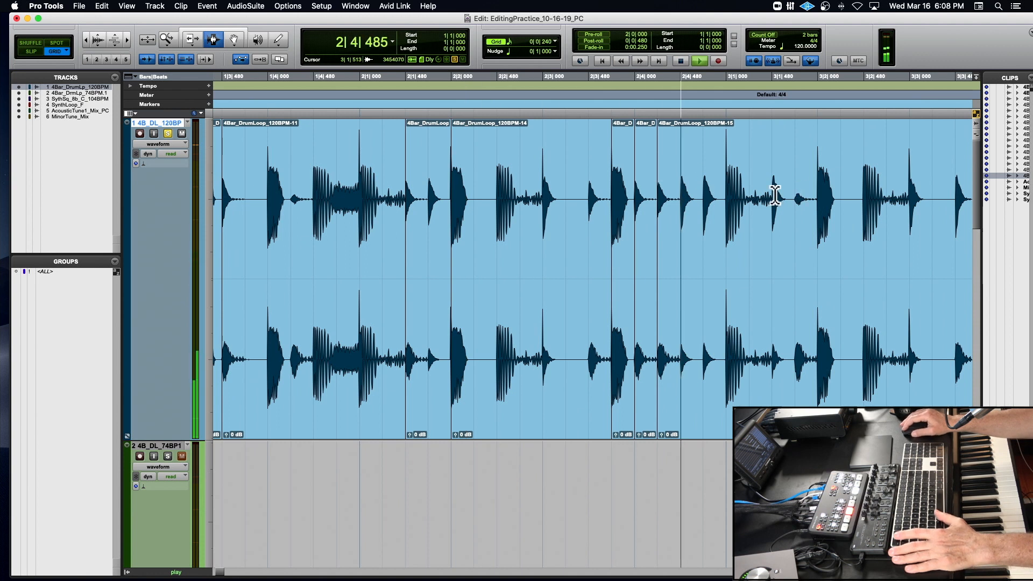
{"action": "key", "text": "space"}
Copy the short clip at 2|3|720 and paste it at 2|4|240
{"action": "double_click", "coordinate": [616, 204]}
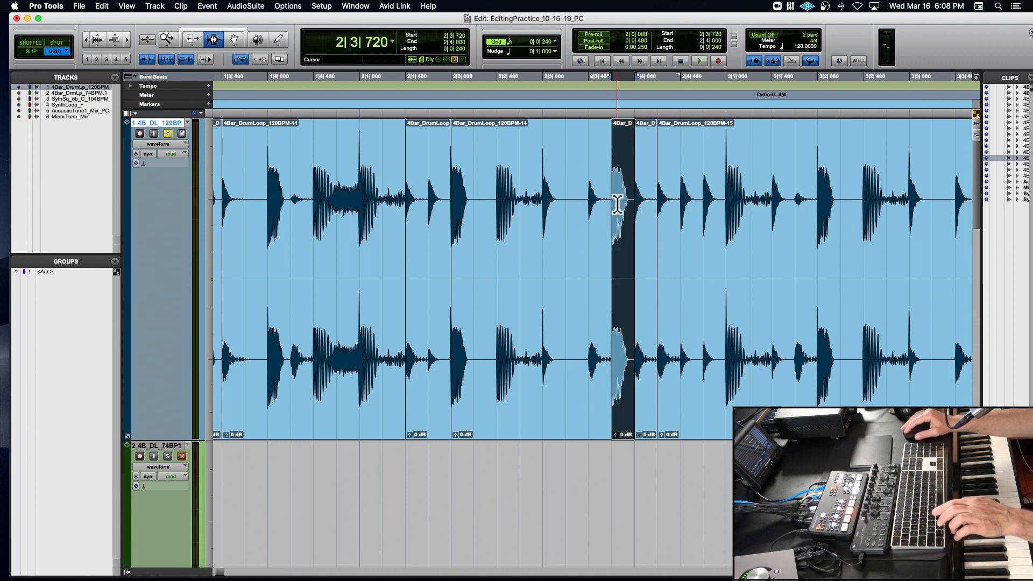
{"action": "left_click", "coordinate": [657, 203]}
{"action": "key", "text": "super+v"}
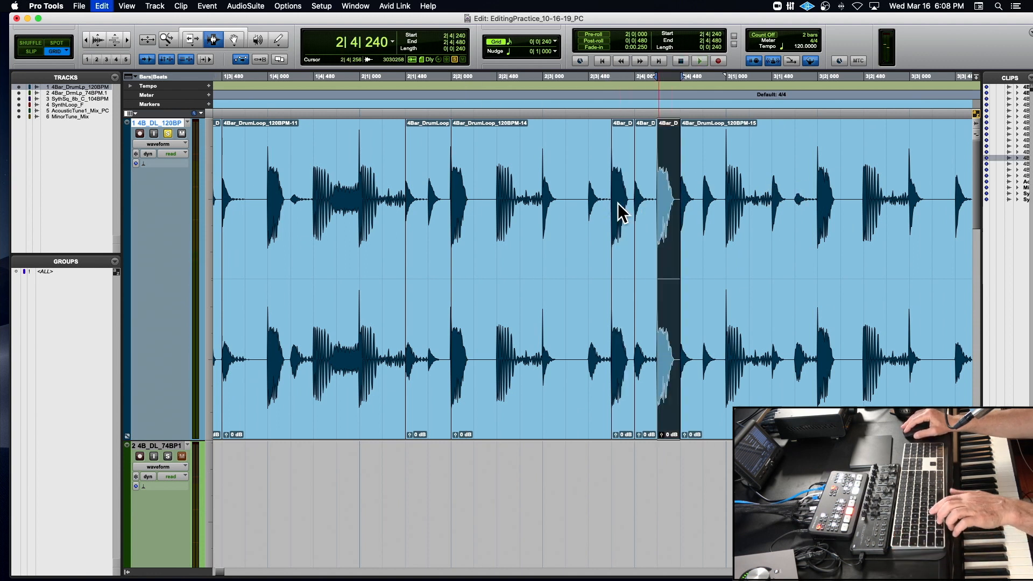
Audition the bar 2 edit from 2|1|480
{"action": "left_click", "coordinate": [406, 200]}
{"action": "key", "text": "space"}
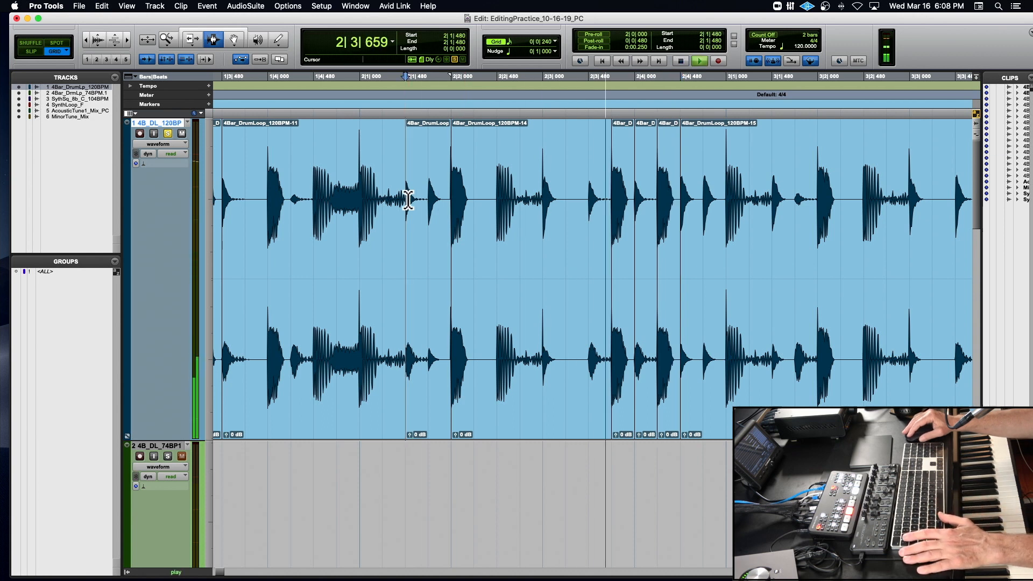
{"action": "key", "text": "space"}
Audition the hit at 2|2|000, and copy the hit between 2|2|480 and 2|2|720 to 2|4|720
{"action": "left_click", "coordinate": [703, 209]}
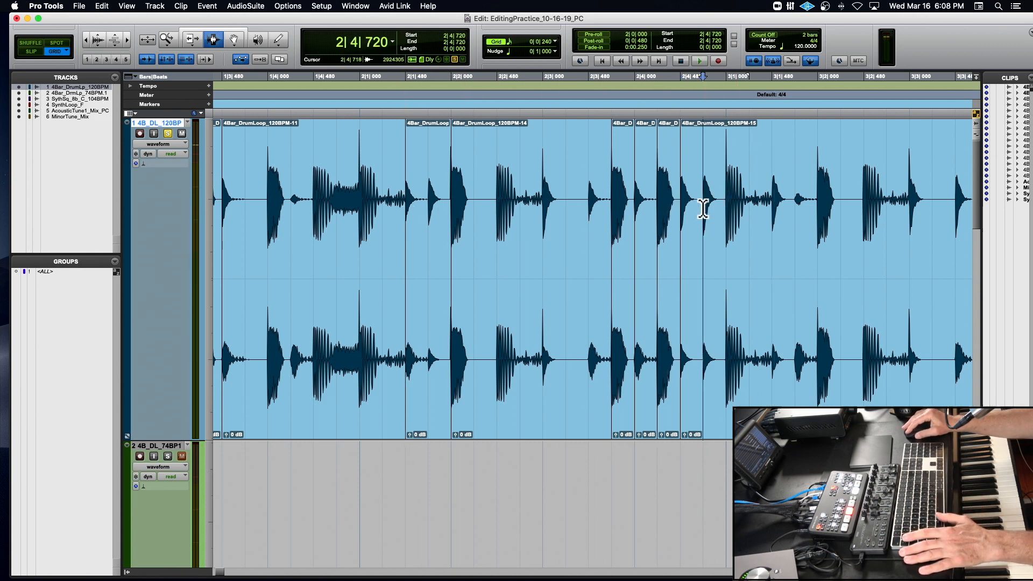
{"action": "scroll", "coordinate": [559, 205], "scroll_direction": "right", "scroll_amount": 2}
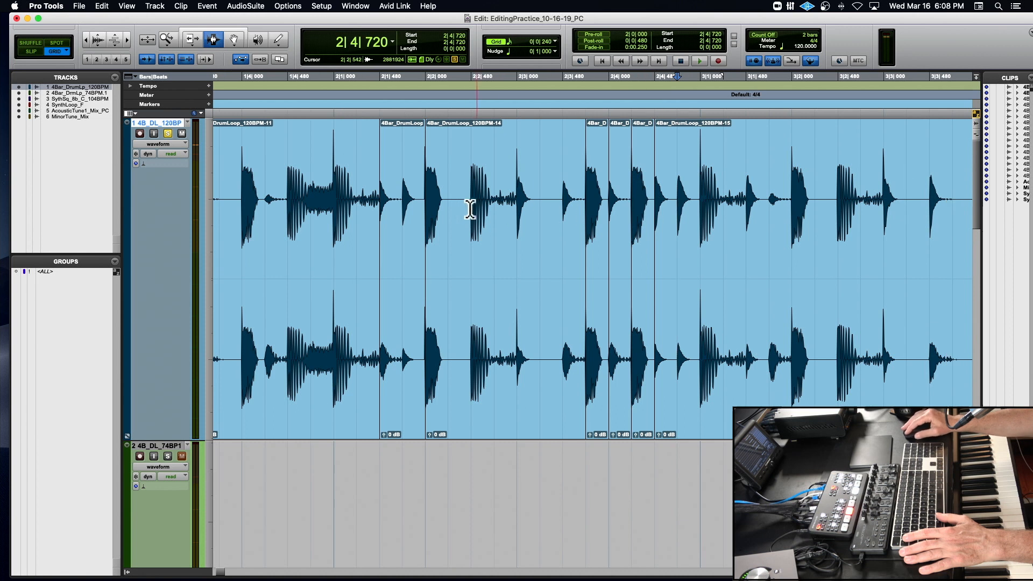
{"action": "left_click", "coordinate": [433, 208]}
{"action": "left_click_drag", "start_coordinate": [433, 207], "coordinate": [445, 203]}
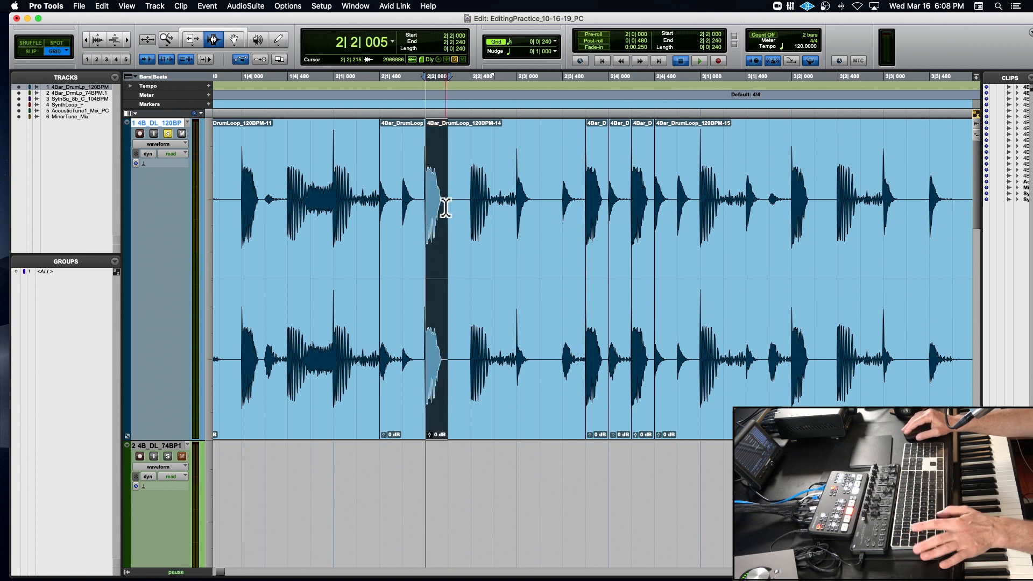
{"action": "key", "text": "space"}
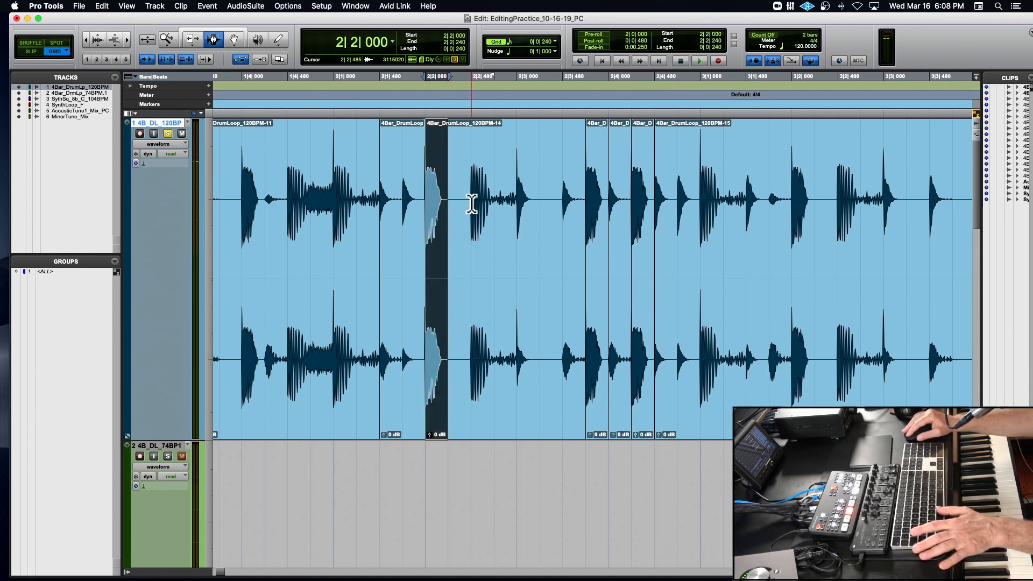
{"action": "left_click_drag", "start_coordinate": [471, 203], "coordinate": [492, 203]}
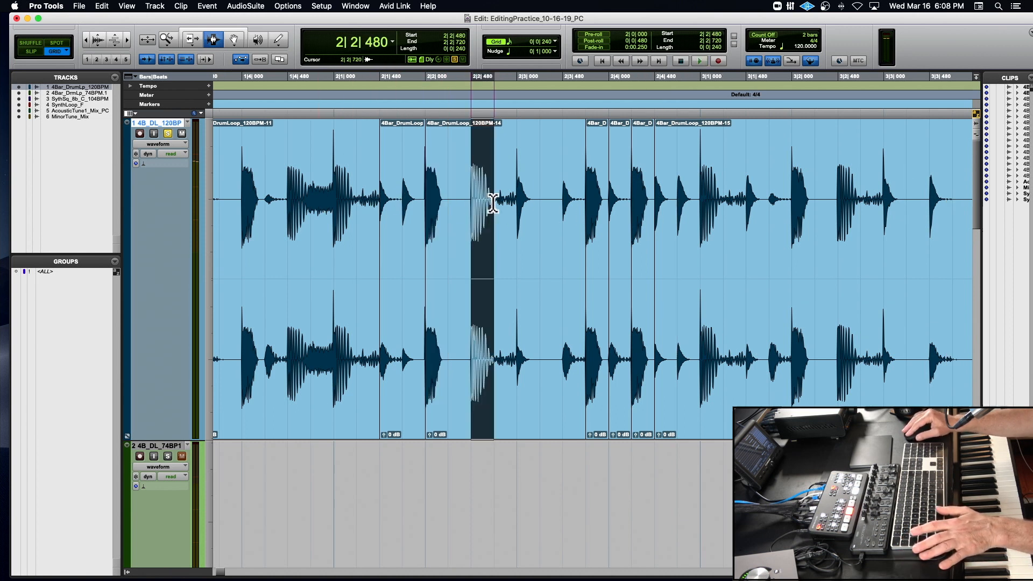
{"action": "left_click", "coordinate": [676, 213]}
{"action": "key", "text": "super+v"}
Play the edited loop from 2|2|240, and play it again from the session start
{"action": "left_click", "coordinate": [440, 207]}
{"action": "key", "text": "space"}
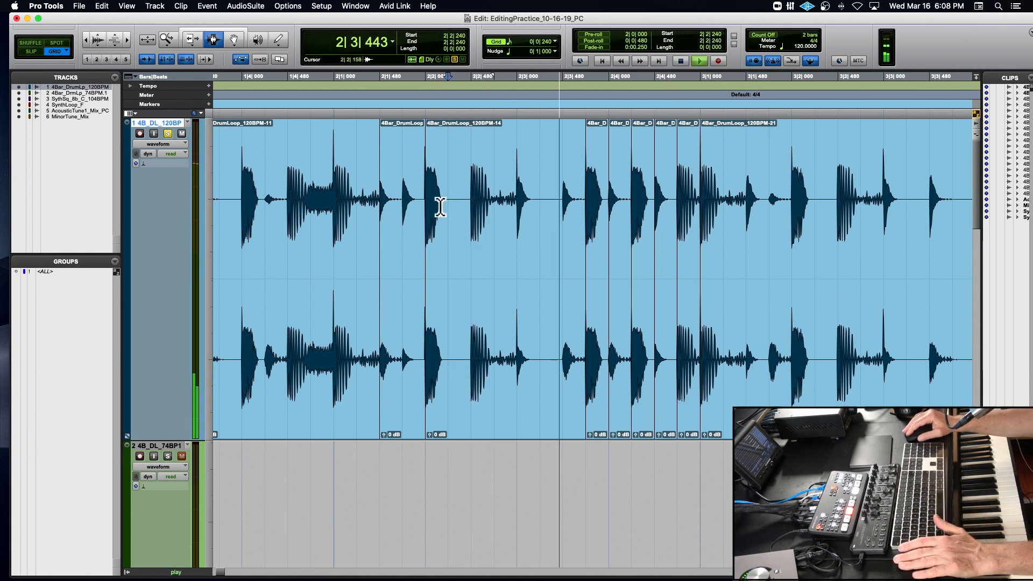
{"action": "key", "text": "space"}
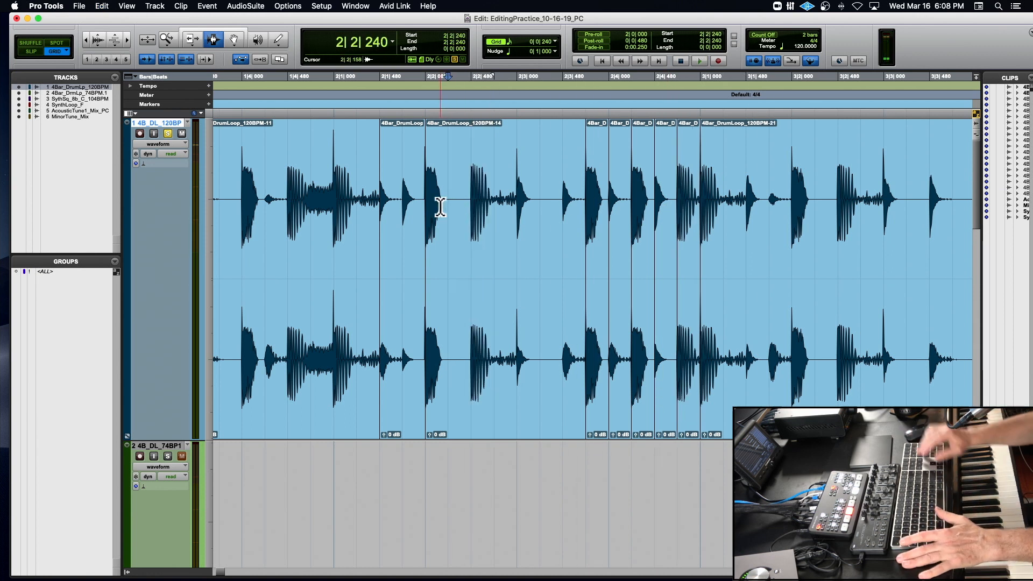
{"action": "key", "text": "Return"}
{"action": "key", "text": "space"}
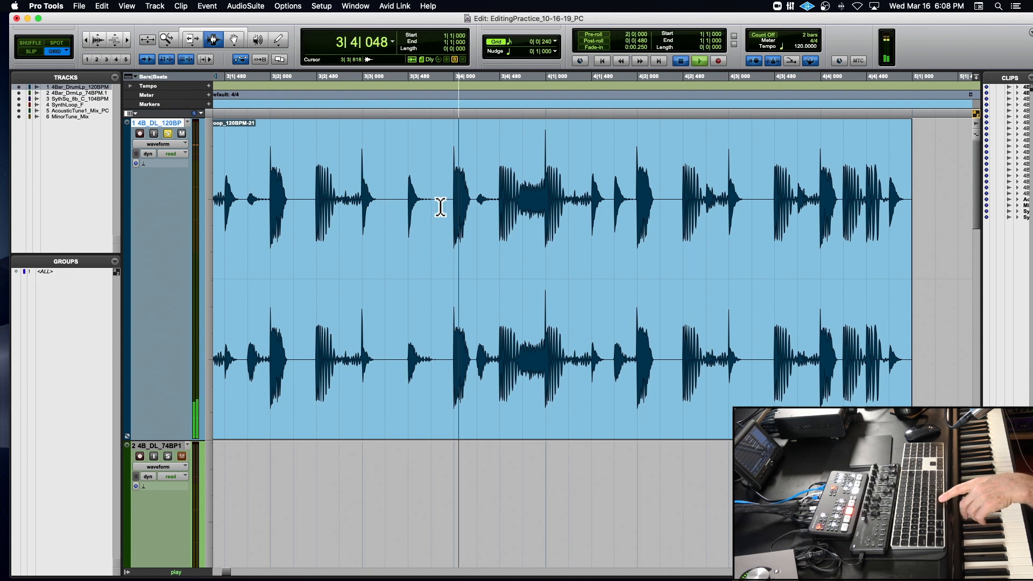
{"action": "key", "text": "space"}
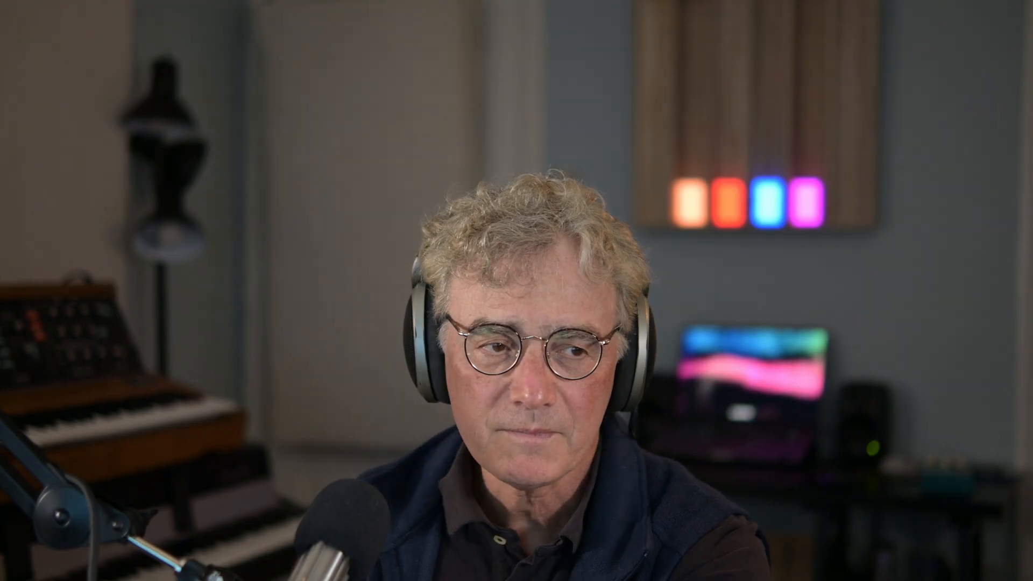
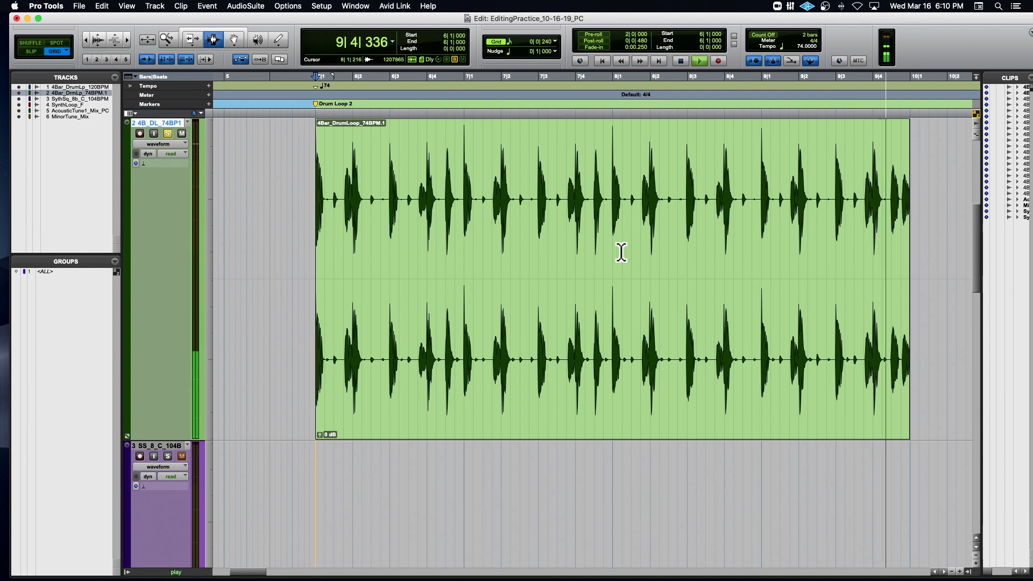
Play the 74 BPM drum loop from 6|1|000 and place the edit cursor at 6|3|000
{"action": "key", "text": "space"}
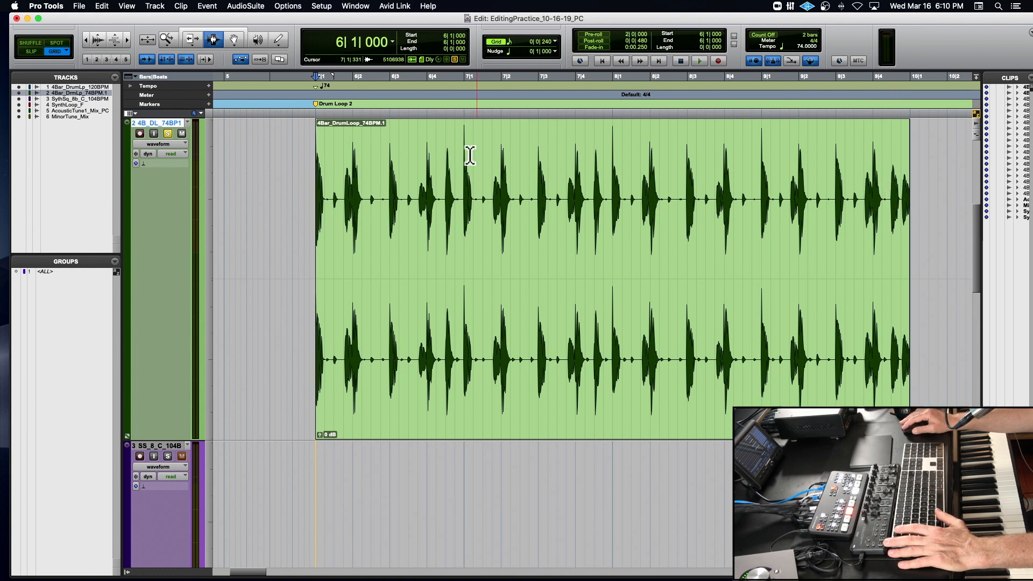
{"action": "key", "text": "space"}
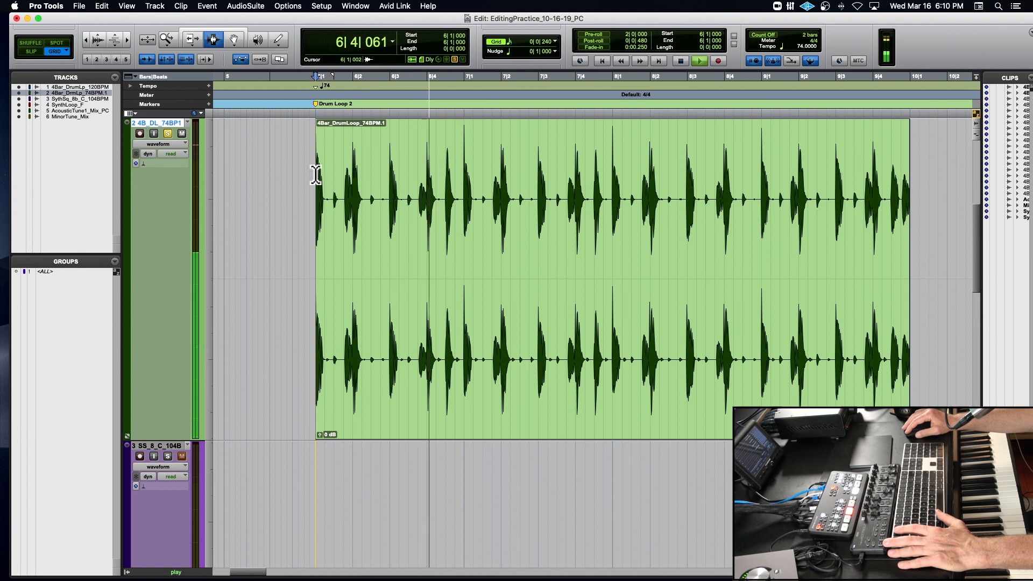
{"action": "left_click", "coordinate": [388, 176]}
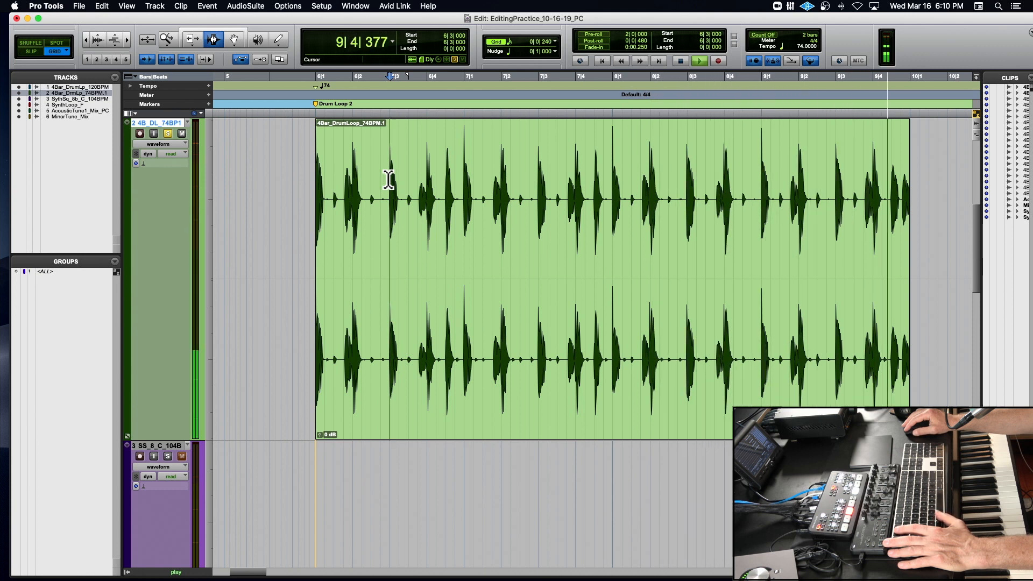
{"action": "key", "text": "space"}
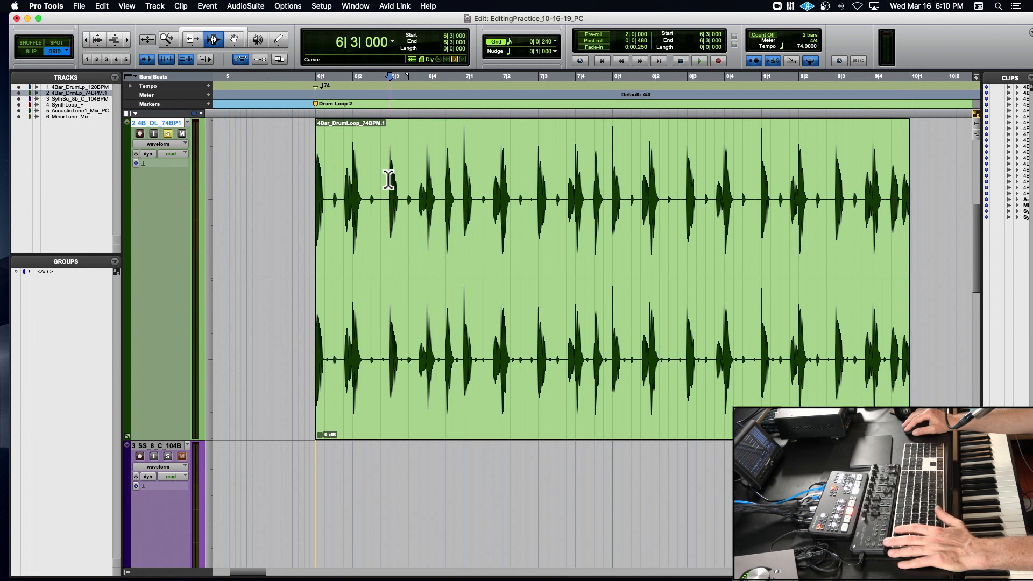
Delete the section from 6|3|000 to 9|3|000 of the 74 BPM loop in Shuffle mode
{"action": "left_click_drag", "start_coordinate": [389, 180], "coordinate": [833, 172]}
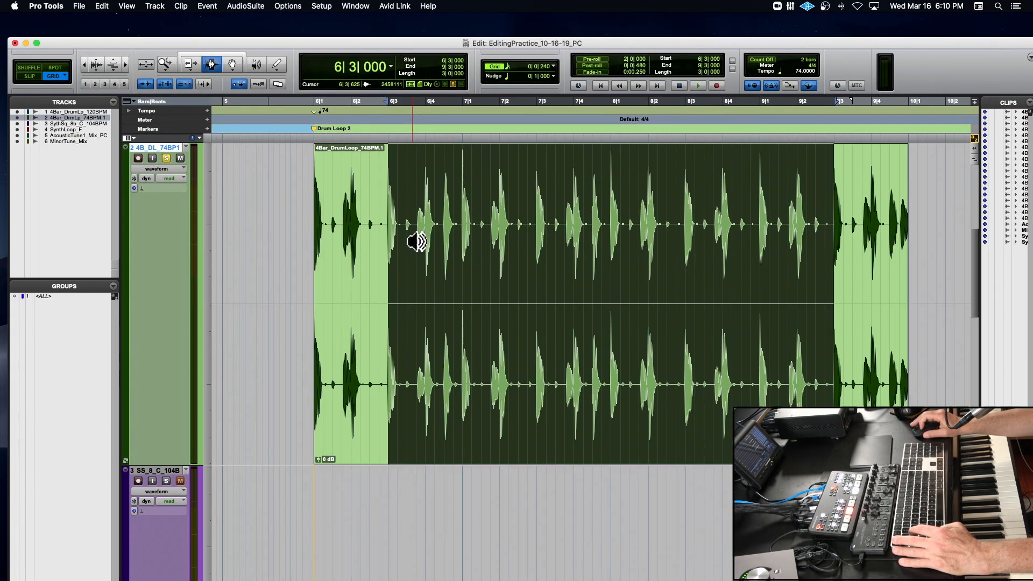
{"action": "left_click", "coordinate": [34, 68]}
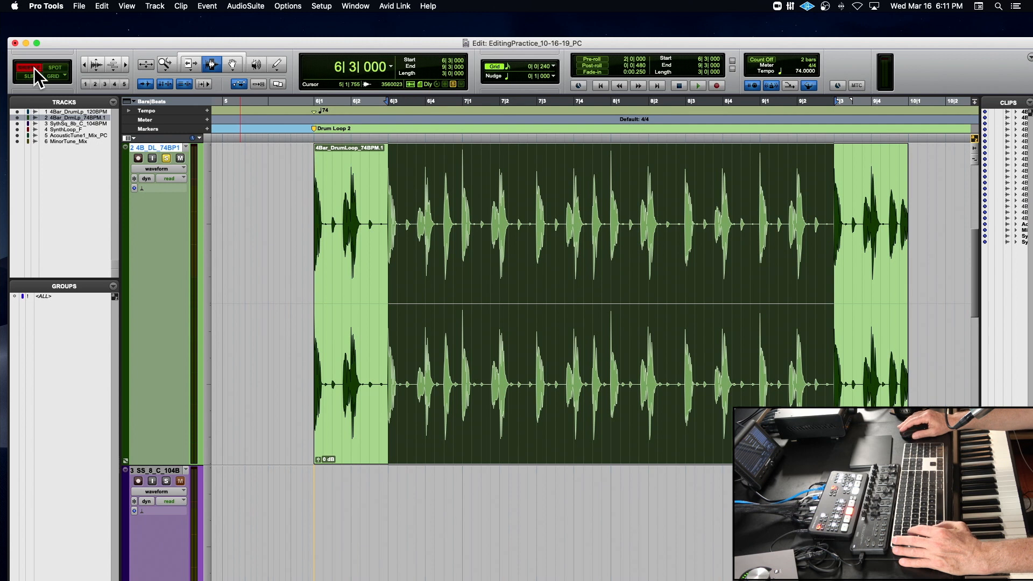
{"action": "key", "text": "Delete"}
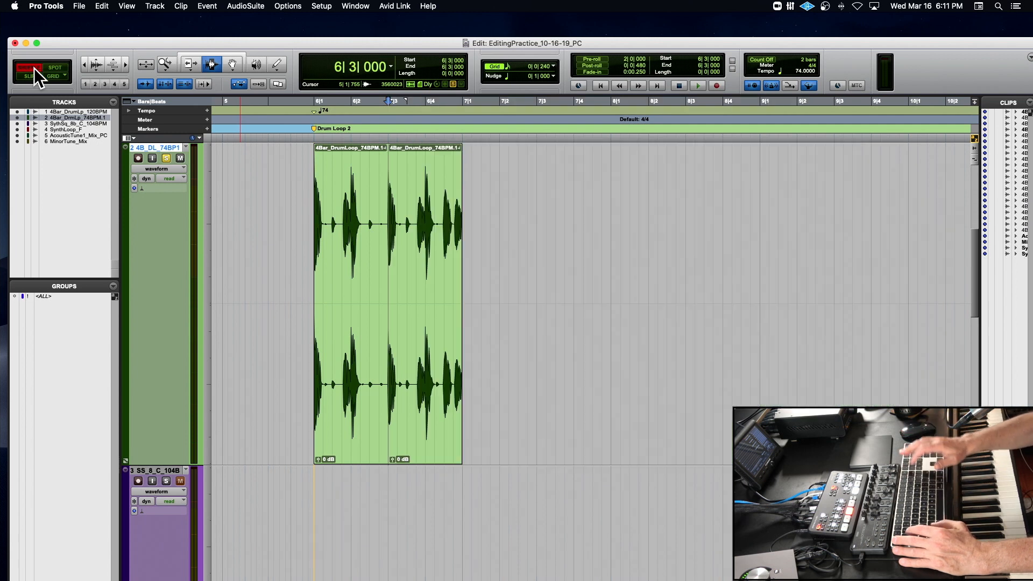
Play the shortened 74 BPM loop from its start, undo the deletion and clear the selection
{"action": "left_click", "coordinate": [314, 167]}
{"action": "key", "text": "space"}
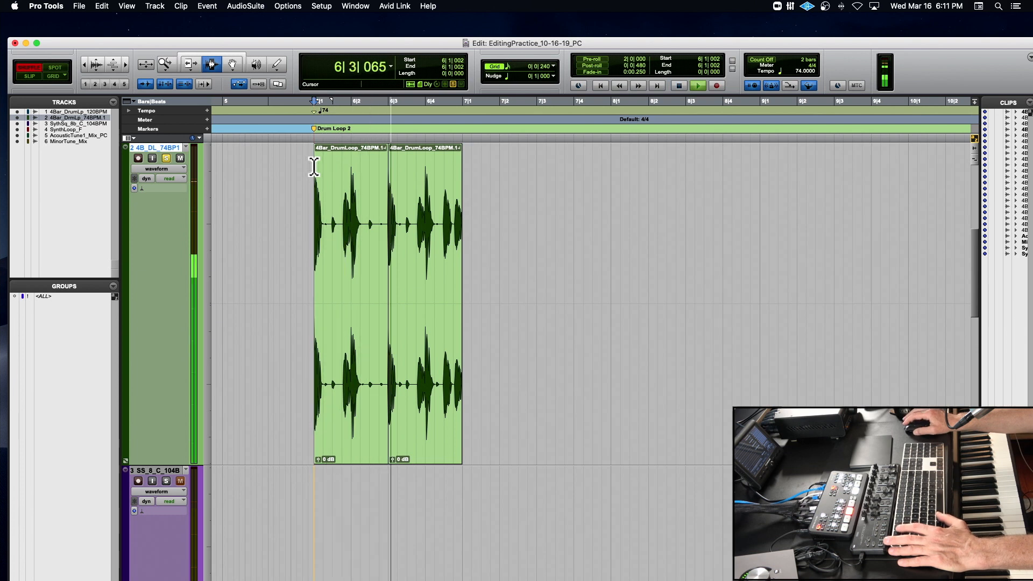
{"action": "key", "text": "space"}
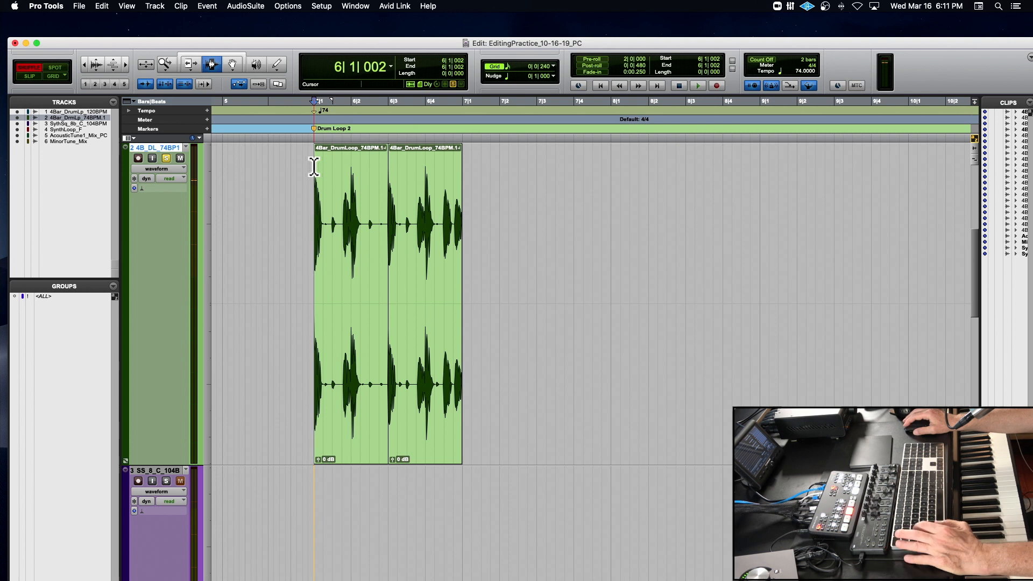
{"action": "key", "text": "super+z"}
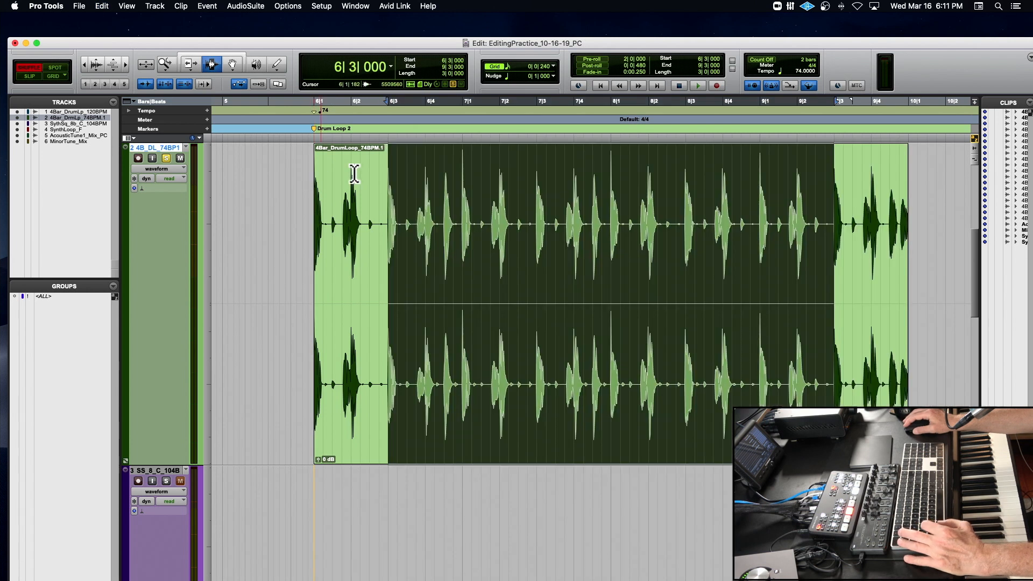
{"action": "left_click", "coordinate": [414, 184]}
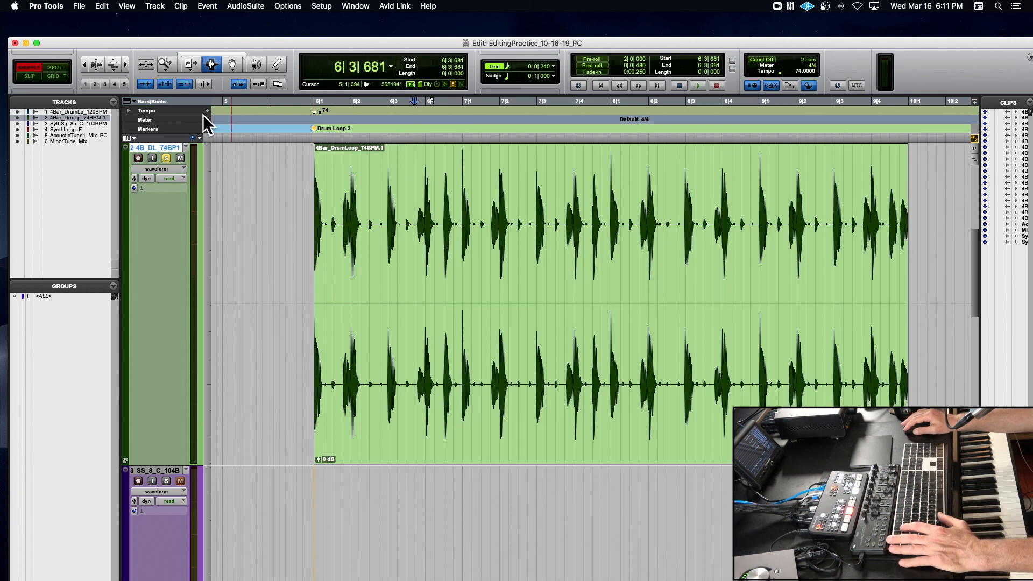
Switch to Slip mode and play the 74 BPM loop from 5|4|940 with the waveform enlarged
{"action": "left_click", "coordinate": [30, 77]}
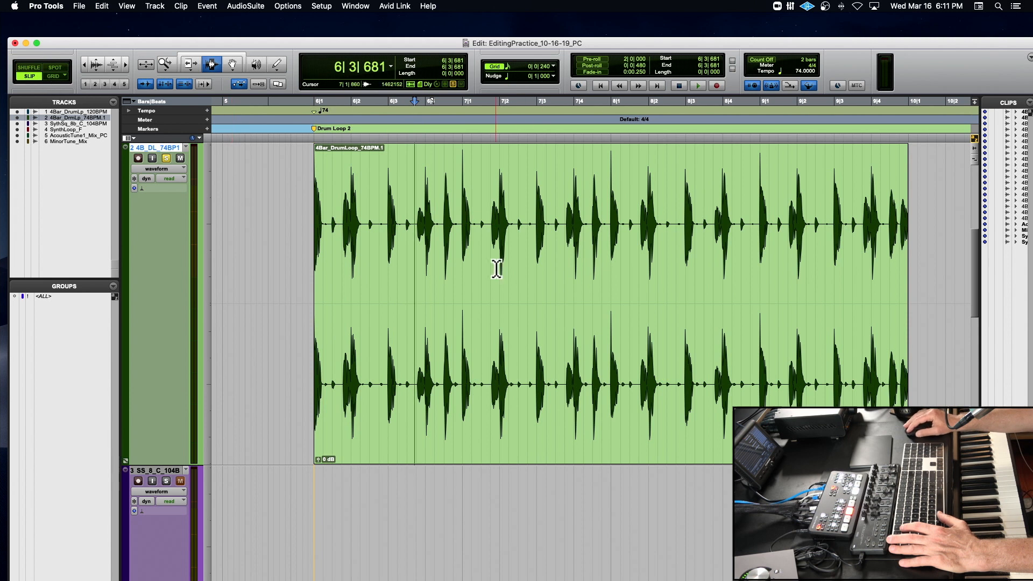
{"action": "left_click", "coordinate": [313, 259]}
{"action": "key", "text": "space"}
{"action": "key", "text": "super+bracketright"}
{"action": "key", "text": "super+bracketright"}
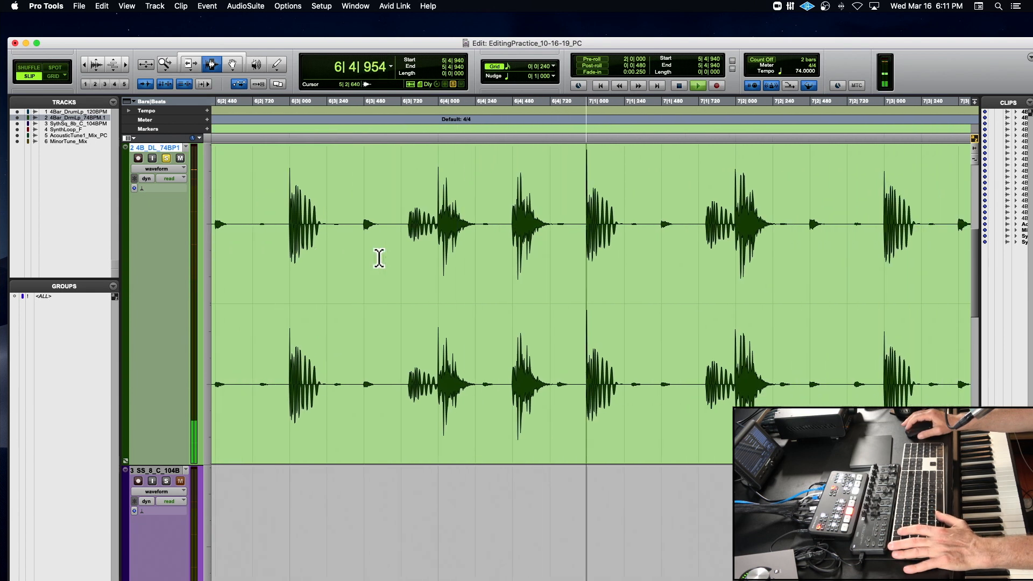
{"action": "key", "text": "space"}
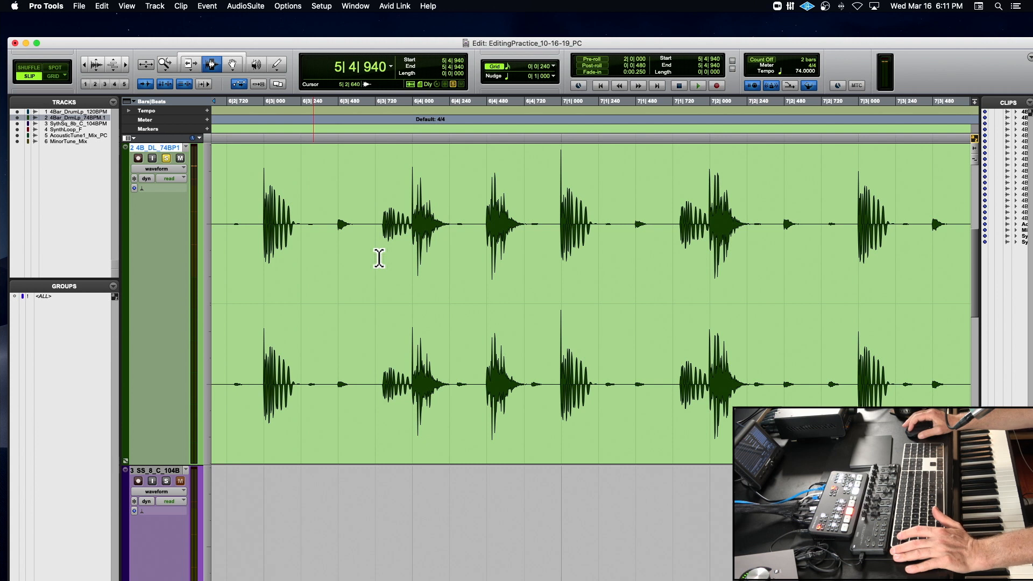
Place the edit cursor off the grid at 6|2|710, and switch to Grid mode to snap it to 6|2|720
{"action": "scroll", "coordinate": [379, 258], "scroll_direction": "left", "scroll_amount": 10}
{"action": "scroll", "coordinate": [379, 258], "scroll_direction": "left", "scroll_amount": 5}
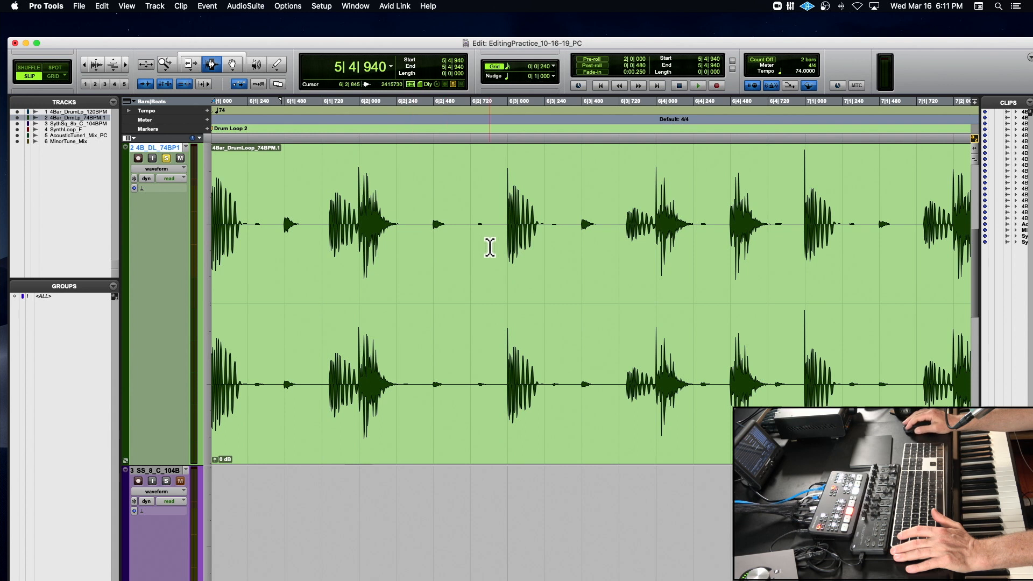
{"action": "left_click", "coordinate": [469, 253]}
{"action": "key", "text": "super+bracketright"}
{"action": "key", "text": "super+bracketright"}
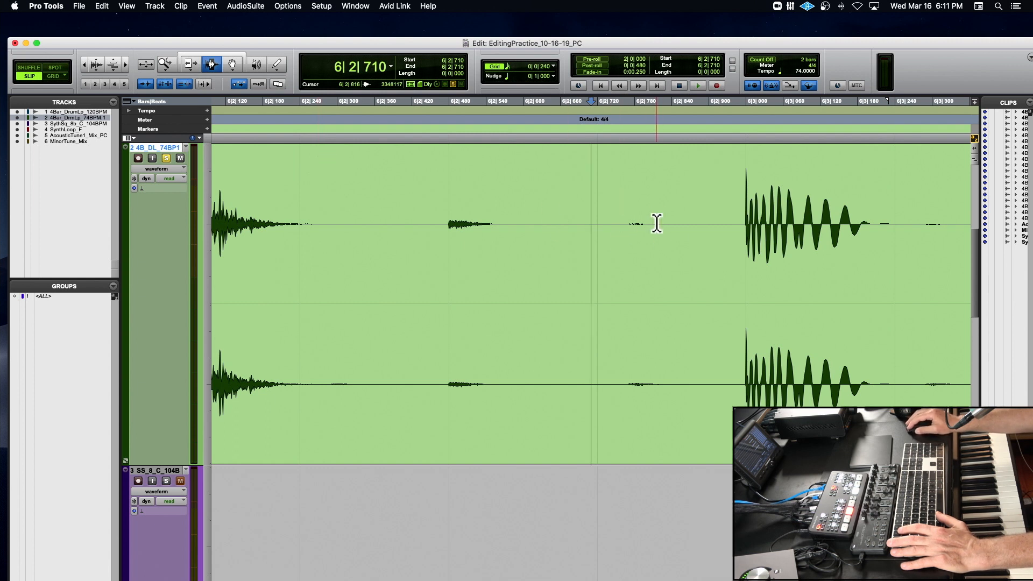
{"action": "left_click", "coordinate": [56, 76]}
{"action": "left_click", "coordinate": [599, 204]}
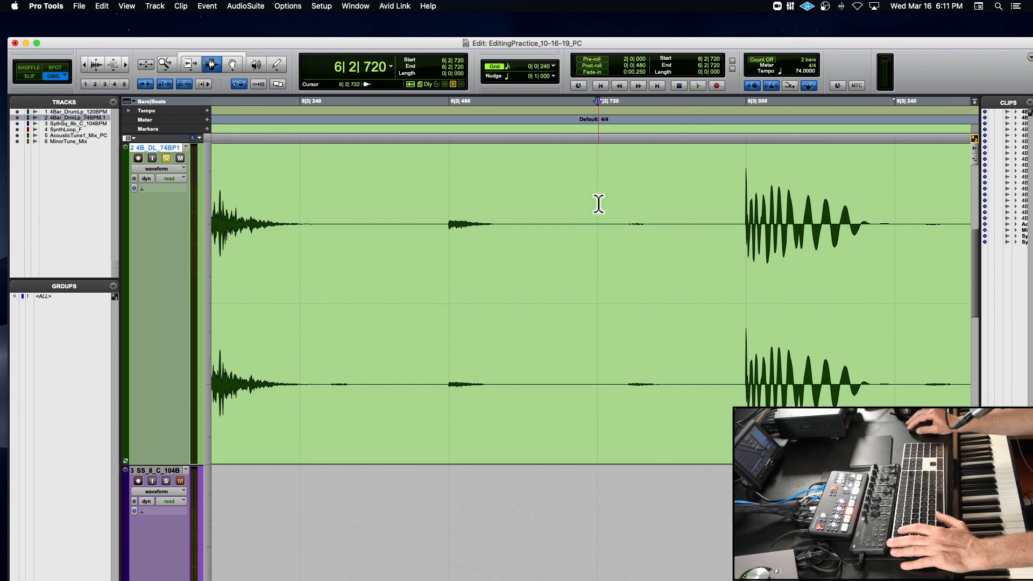
Enlarge the waveform display, and select and play the 74 BPM loop from 6|2|720 to 6|3|000
{"action": "left_click", "coordinate": [95, 60]}
{"action": "left_click", "coordinate": [95, 59]}
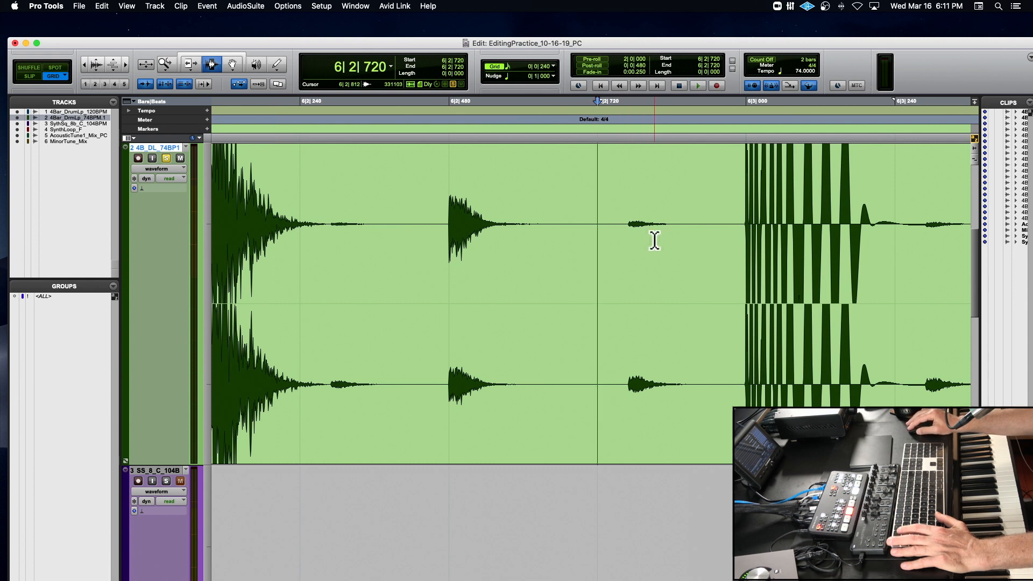
{"action": "left_click", "coordinate": [736, 237], "text": "shift"}
{"action": "key", "text": "space"}
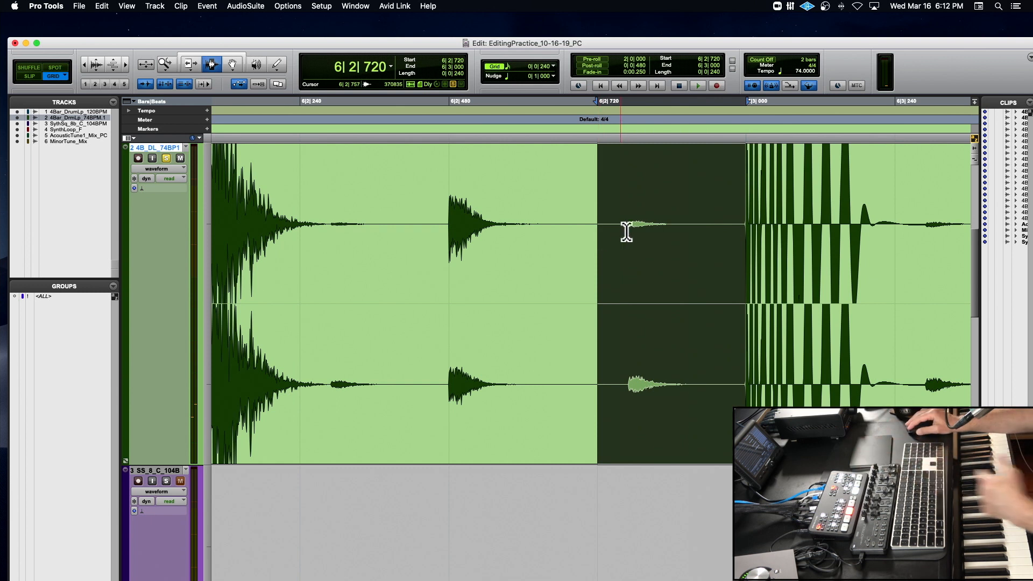
Select and play the hit between 6|2|480 and 6|2|720 of the 74 BPM loop
{"action": "left_click", "coordinate": [452, 227]}
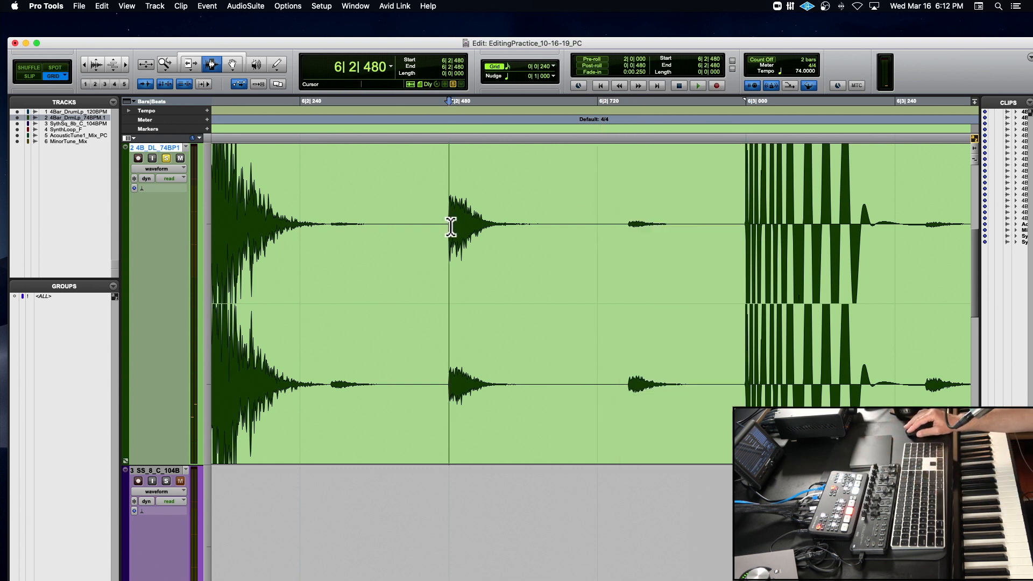
{"action": "left_click", "coordinate": [531, 223], "text": "shift"}
{"action": "key", "text": "space"}
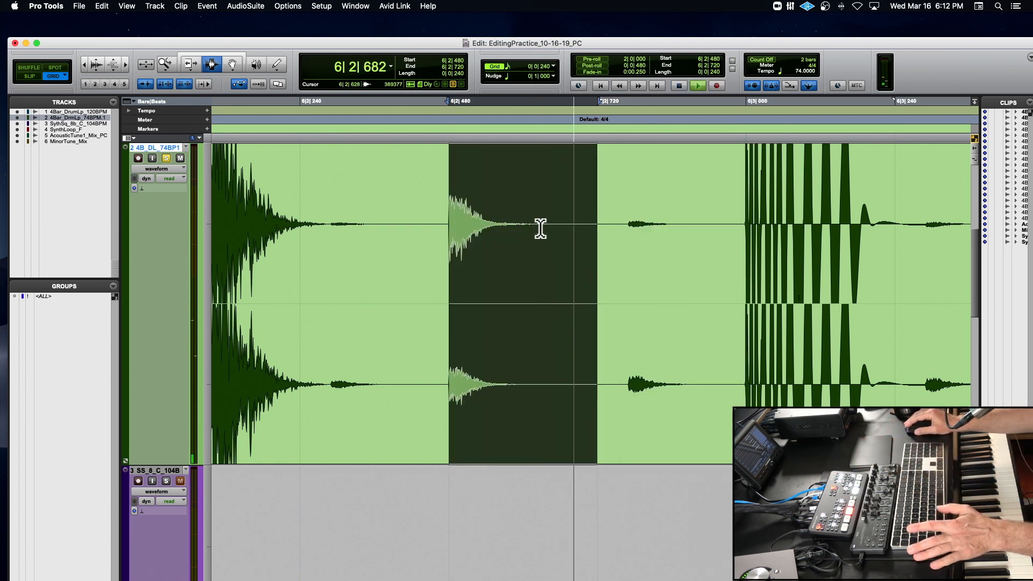
Select the grid section from 6|2|240 to 6|2|480, and clear the selection with the cursor at 6|2|480
{"action": "left_click", "coordinate": [331, 237]}
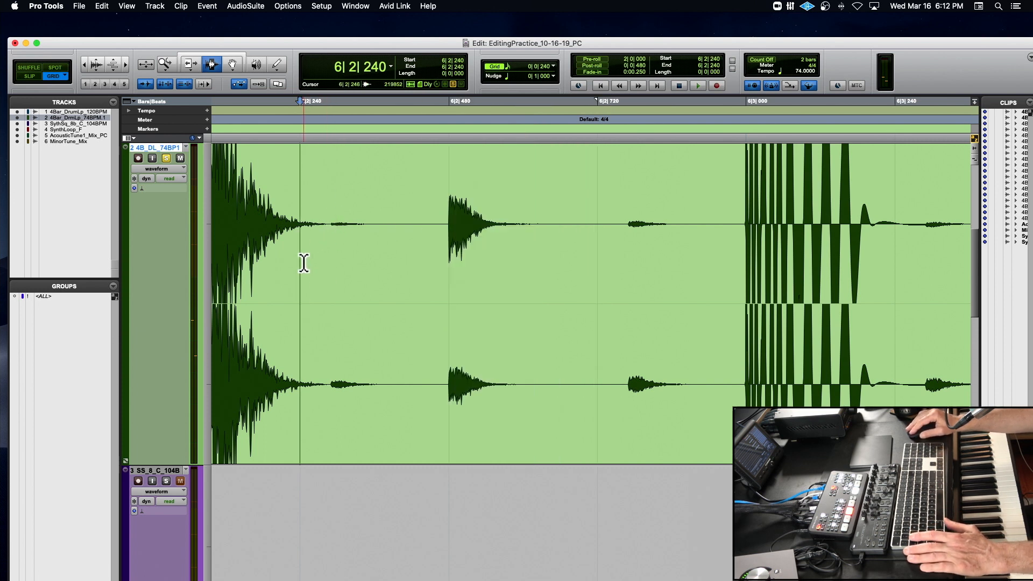
{"action": "left_click_drag", "start_coordinate": [304, 263], "coordinate": [440, 257]}
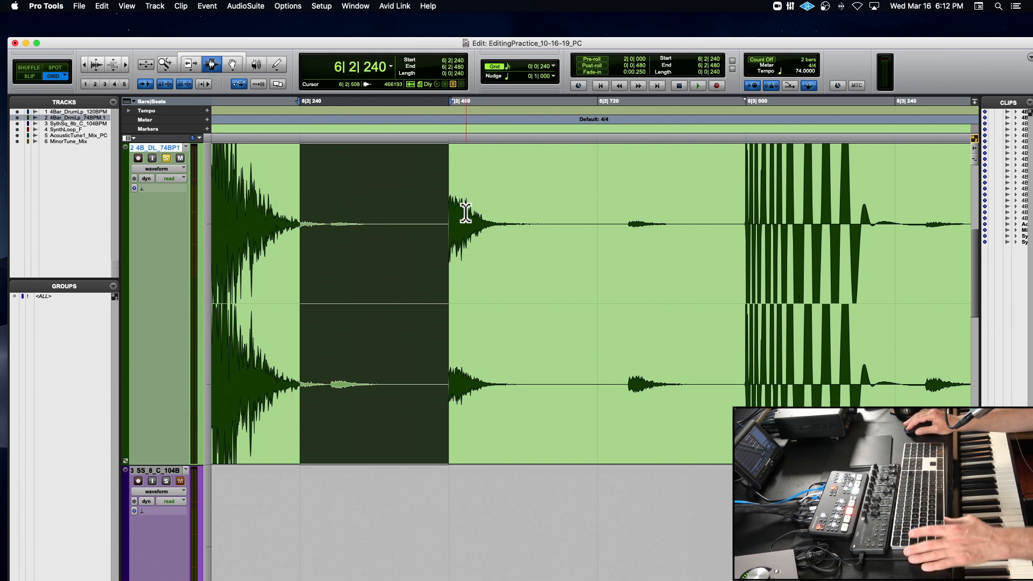
{"action": "key", "text": "r"}
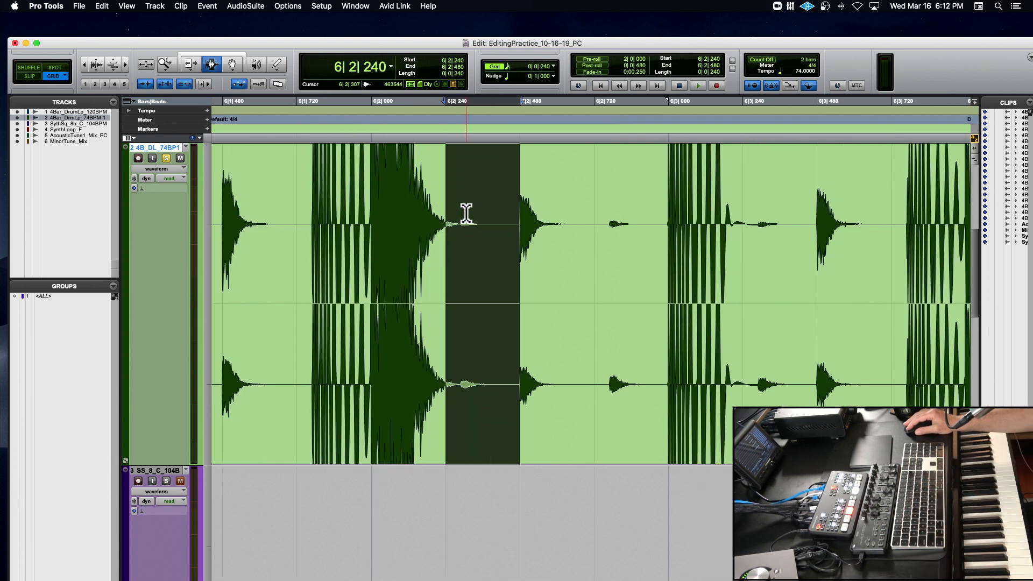
{"action": "left_click", "coordinate": [517, 220]}
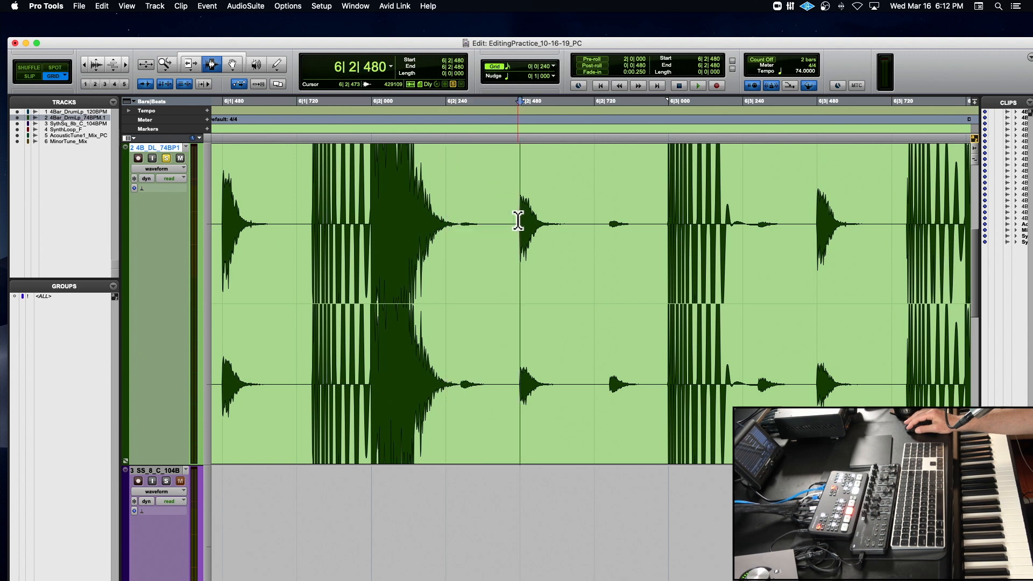
{"action": "key", "text": "r"}
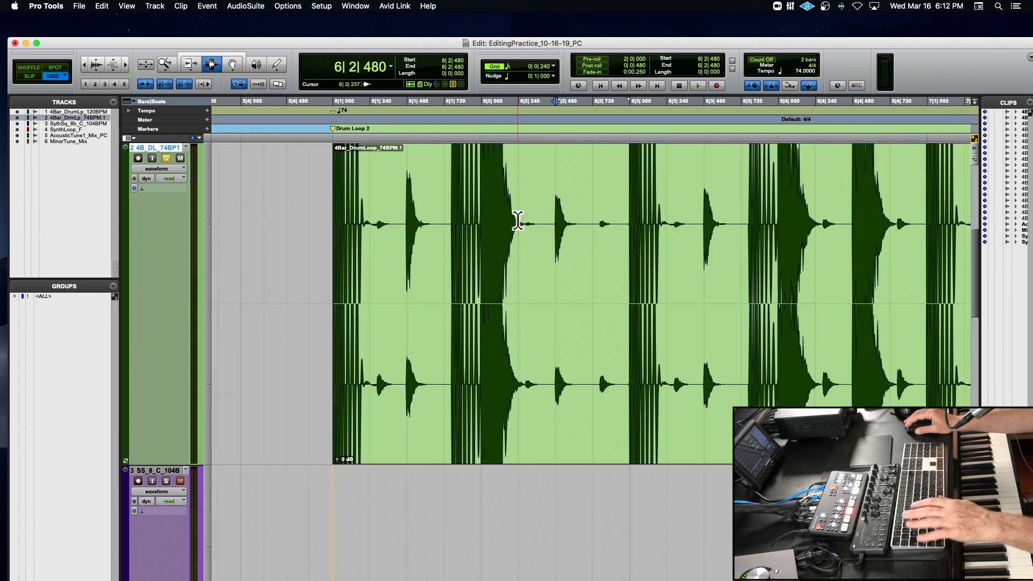
Play the 74 BPM loop twice from its start at 6|1|000
{"action": "scroll", "coordinate": [364, 225], "scroll_direction": "up", "scroll_amount": 1}
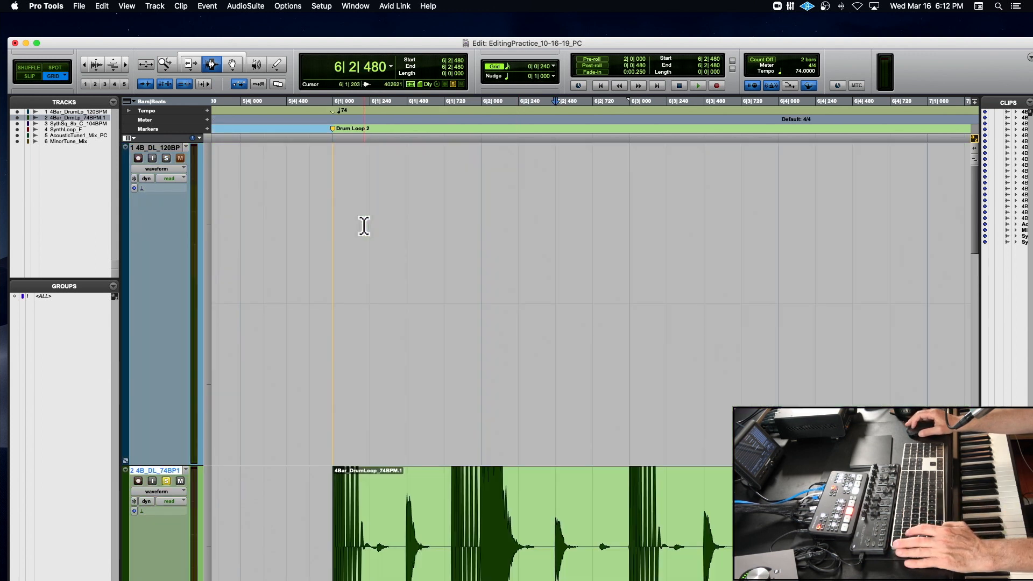
{"action": "scroll", "coordinate": [364, 226], "scroll_direction": "down", "scroll_amount": 1}
{"action": "scroll", "coordinate": [364, 226], "scroll_direction": "right", "scroll_amount": 1}
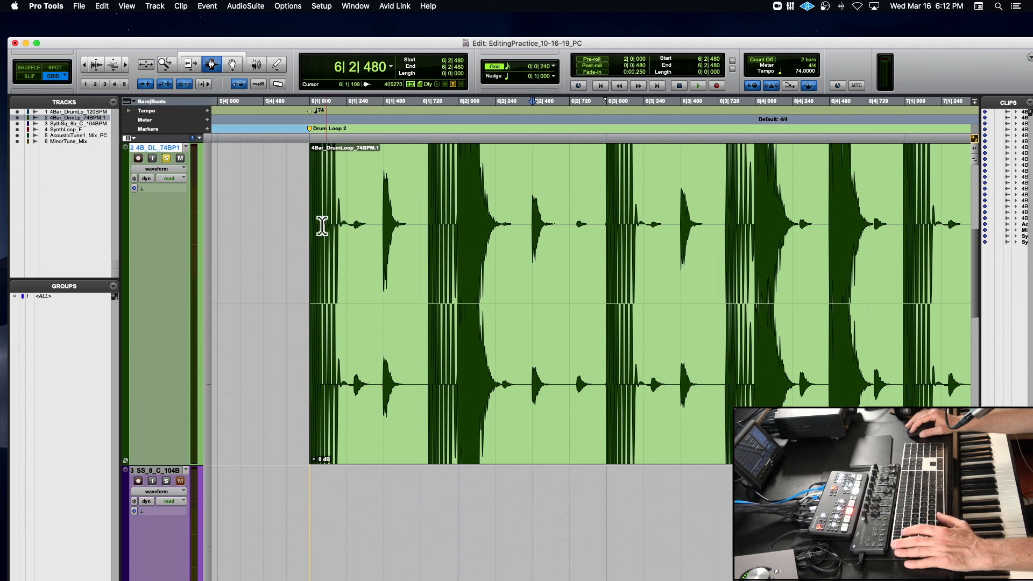
{"action": "left_click", "coordinate": [314, 226]}
{"action": "scroll", "coordinate": [314, 226], "scroll_direction": "left", "scroll_amount": 1}
{"action": "key", "text": "space"}
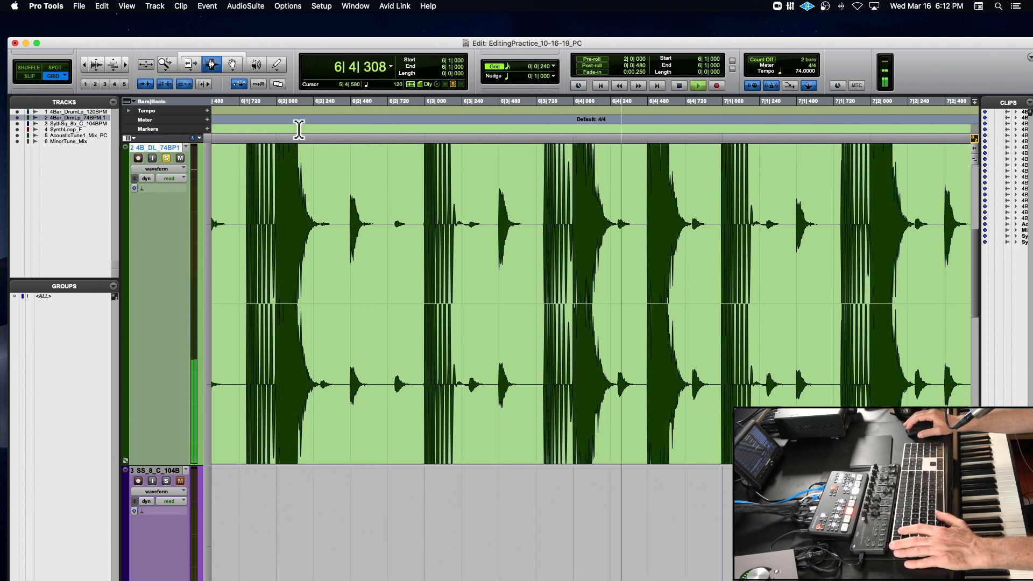
{"action": "key", "text": "space"}
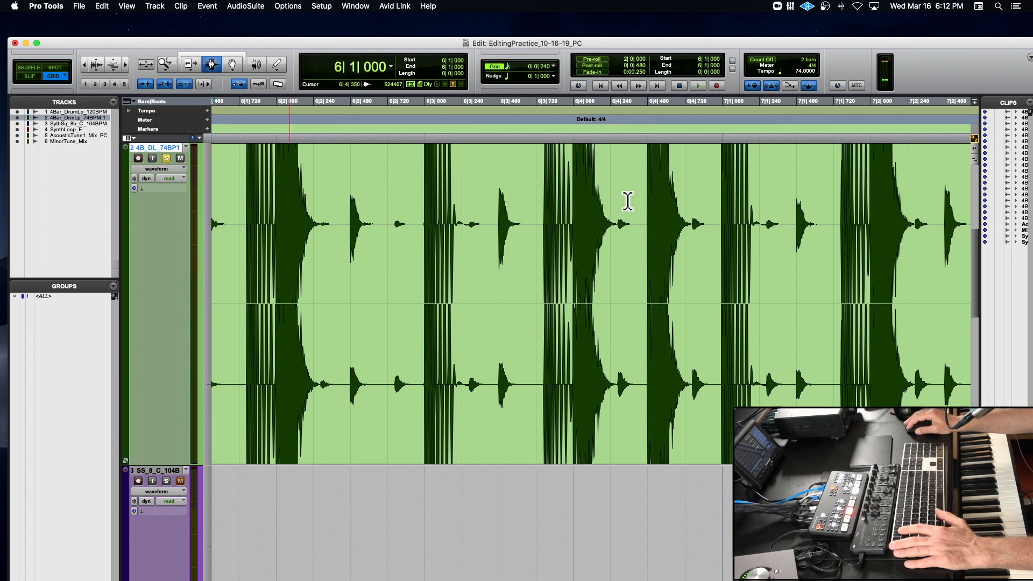
{"action": "key", "text": "space"}
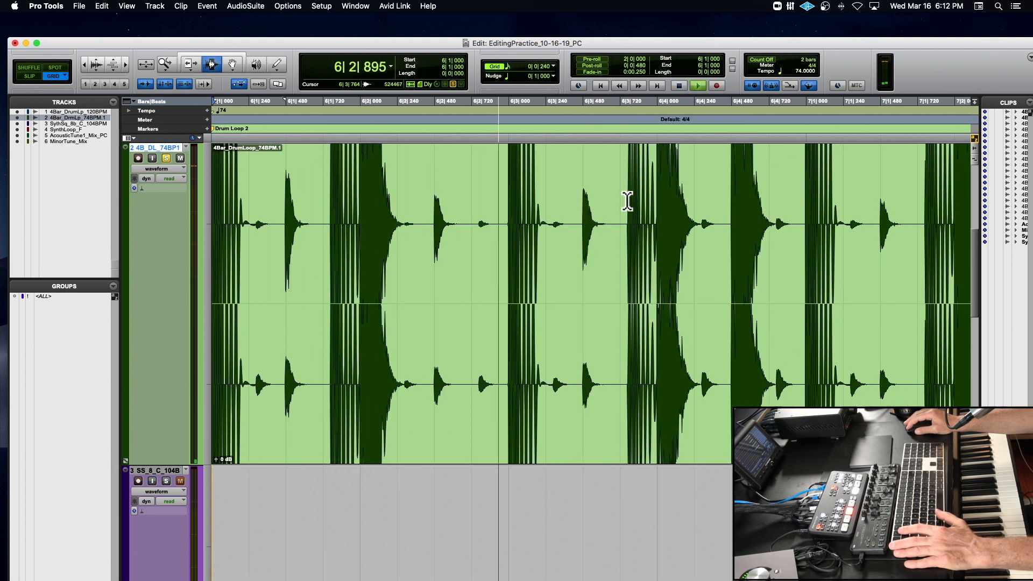
{"action": "key", "text": "space"}
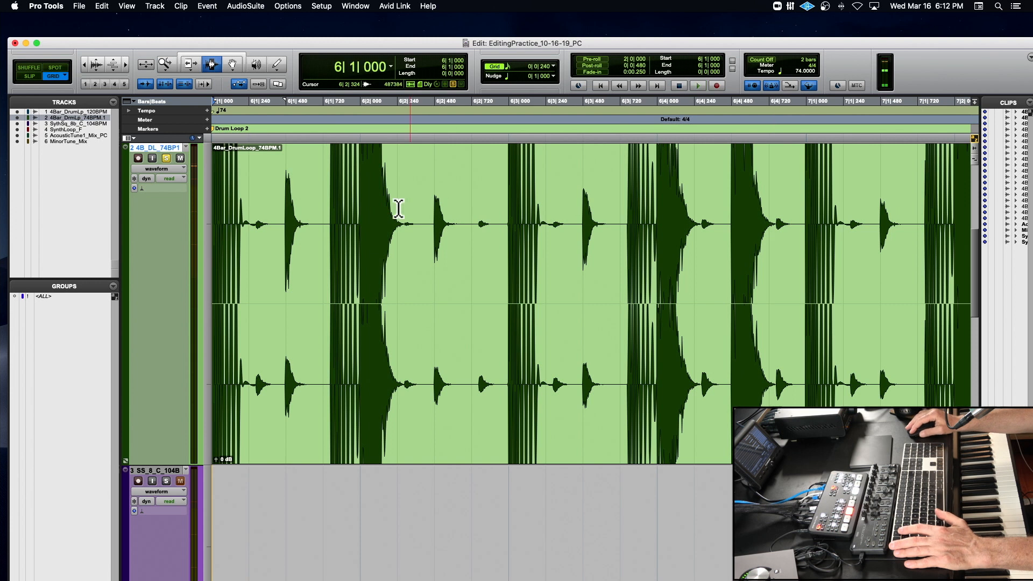
Play the 74 BPM loop briefly from the hit at 6|2|000
{"action": "left_click", "coordinate": [358, 209]}
{"action": "key", "text": "space"}
{"action": "key", "text": "space"}
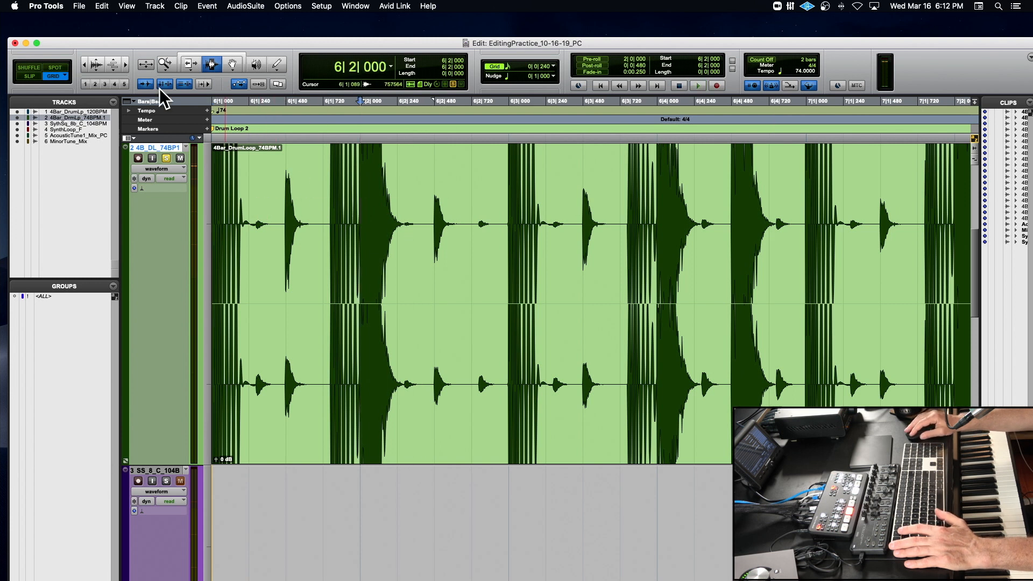
Reduce the waveform display height, and copy the hit from 6|2|000 to 6|2|240 and paste it at 6|3|480
{"action": "left_click", "coordinate": [97, 68]}
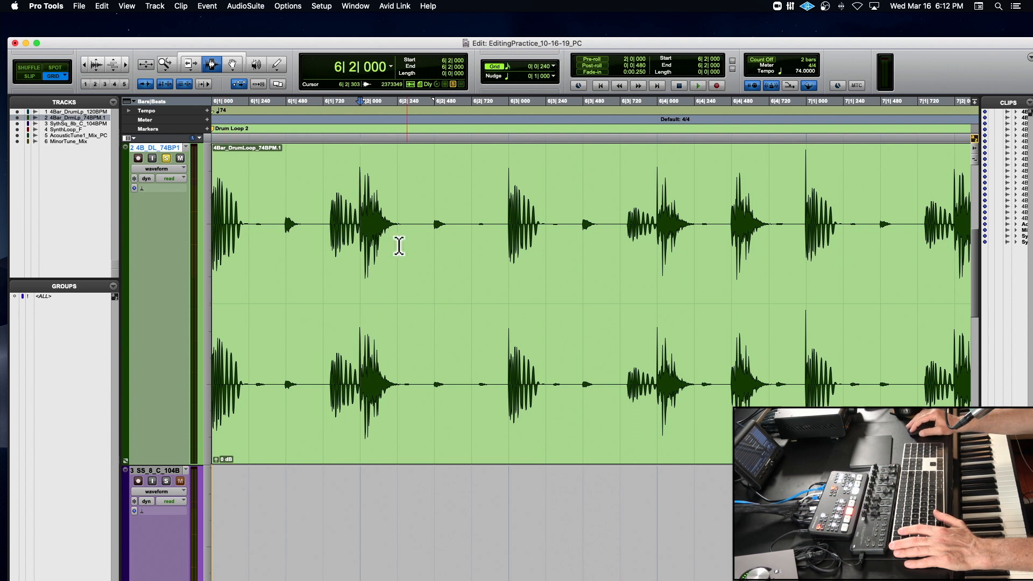
{"action": "left_click_drag", "start_coordinate": [375, 234], "coordinate": [405, 230]}
{"action": "key", "text": "space"}
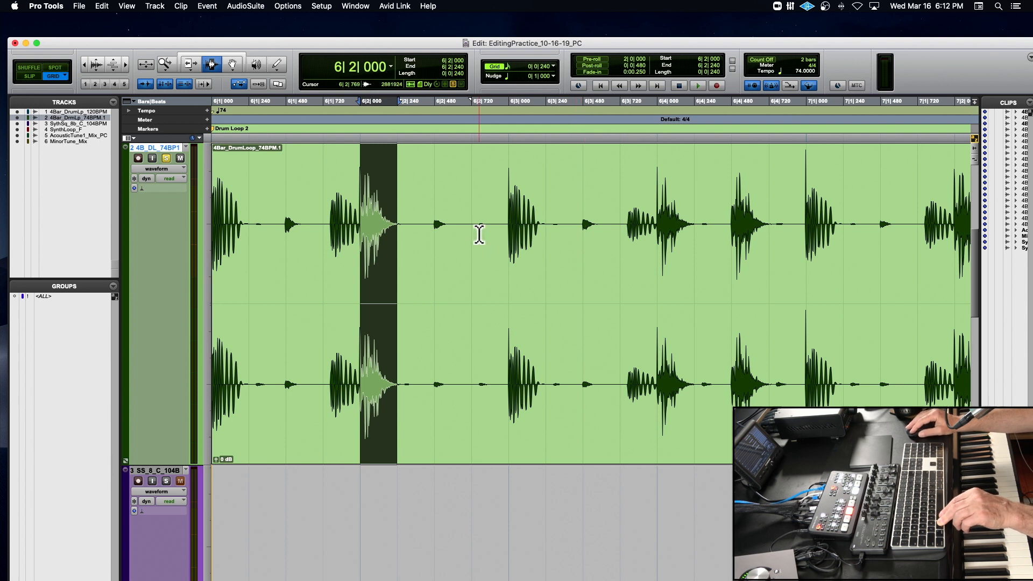
{"action": "left_click", "coordinate": [583, 235]}
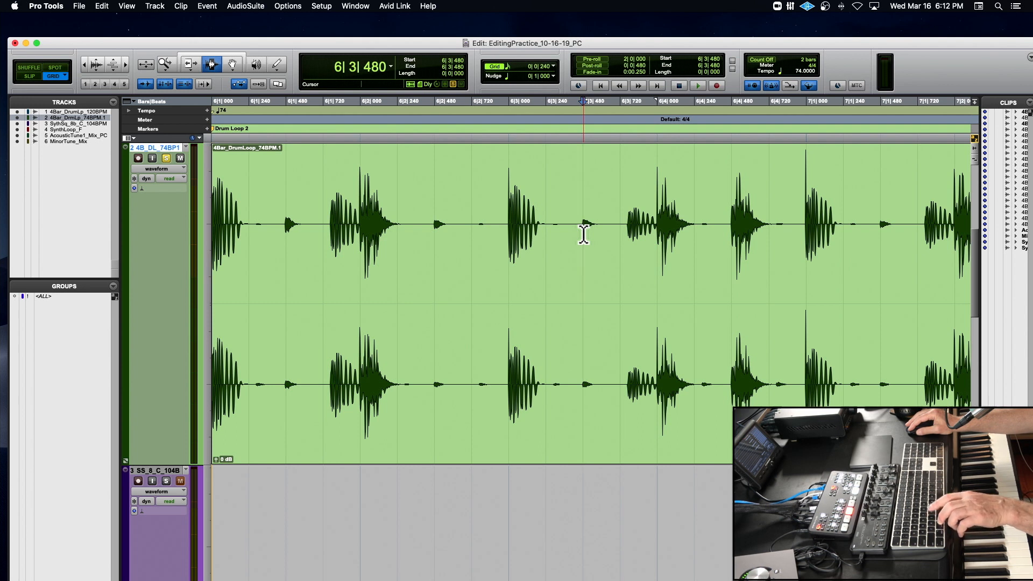
{"action": "key", "text": "v"}
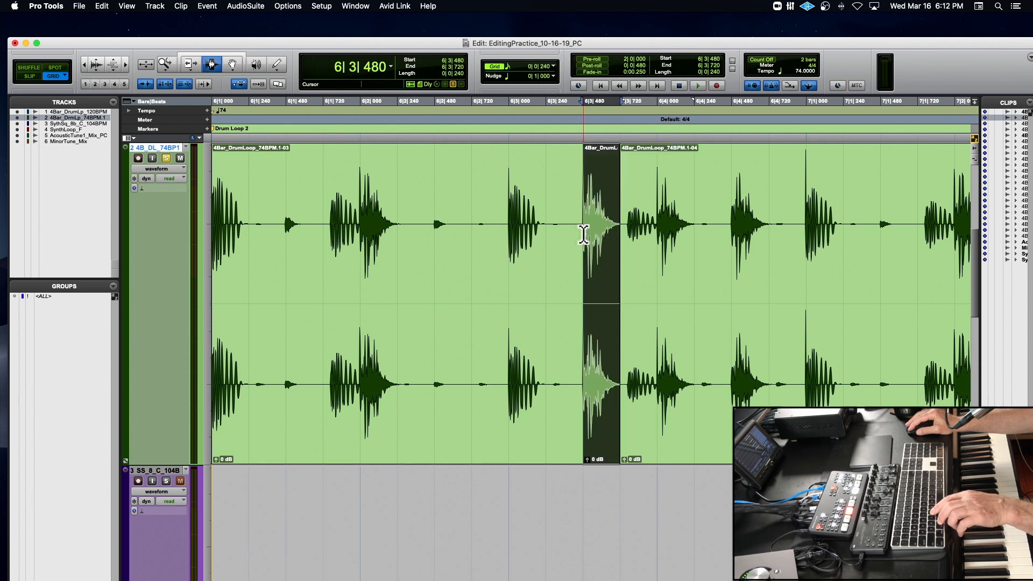
Play the edited 74 BPM loop from 6|1|000 to hear the pasted hit
{"action": "left_click", "coordinate": [216, 242]}
{"action": "key", "text": "space"}
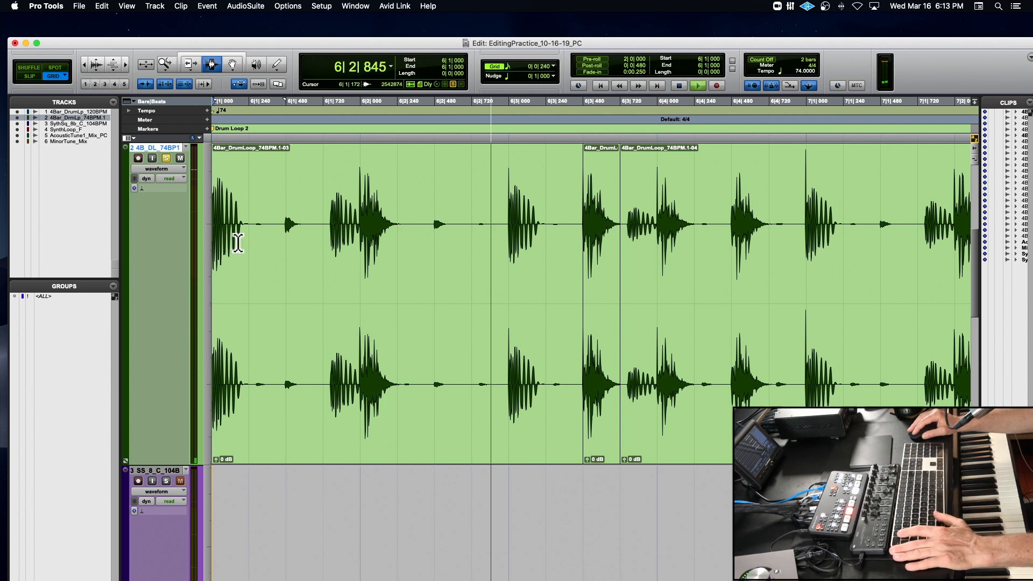
{"action": "key", "text": "space"}
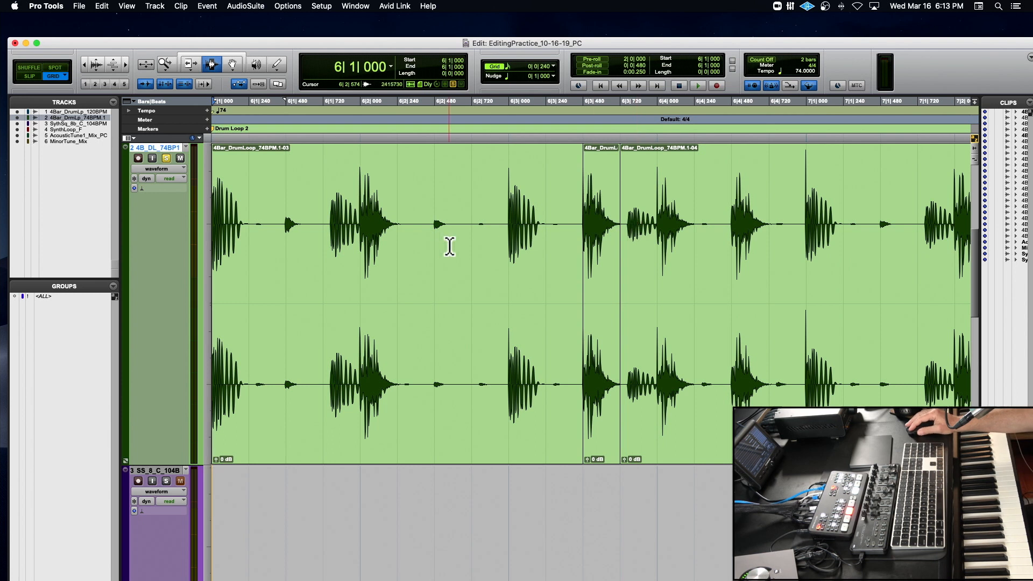
Place the edit cursor on the small hit at 6|1|480 and play from there
{"action": "left_click", "coordinate": [470, 237]}
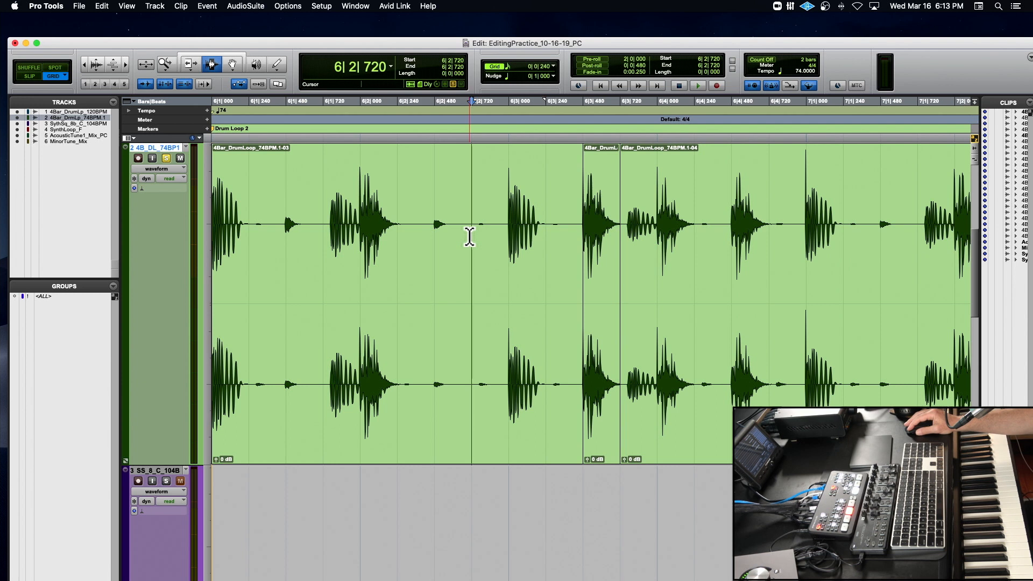
{"action": "left_click", "coordinate": [286, 237]}
{"action": "key", "text": "space"}
{"action": "key", "text": "space"}
{"action": "key", "text": "space"}
{"action": "key", "text": "space"}
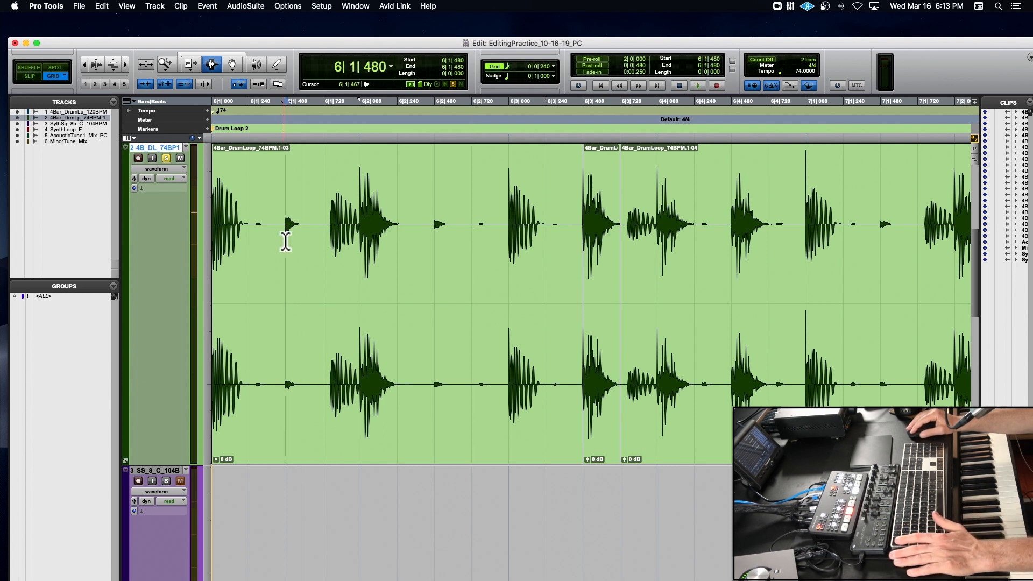
Place the edit cursor at 6|2|720, and zoom in to snap it to the hit at 6|2|480
{"action": "left_click", "coordinate": [477, 220]}
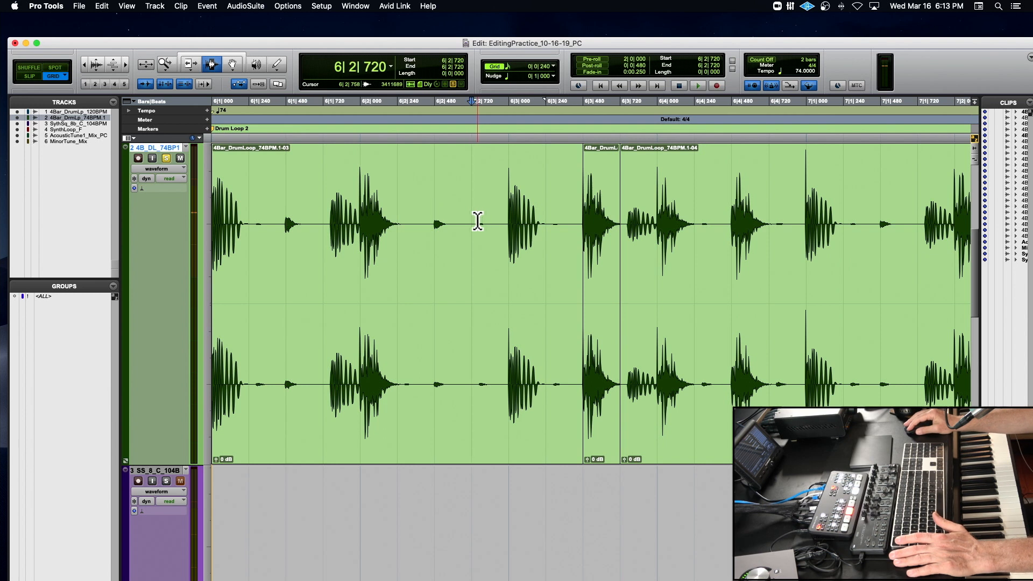
{"action": "key", "text": "t"}
{"action": "key", "text": "t"}
{"action": "key", "text": "r"}
{"action": "key", "text": "t"}
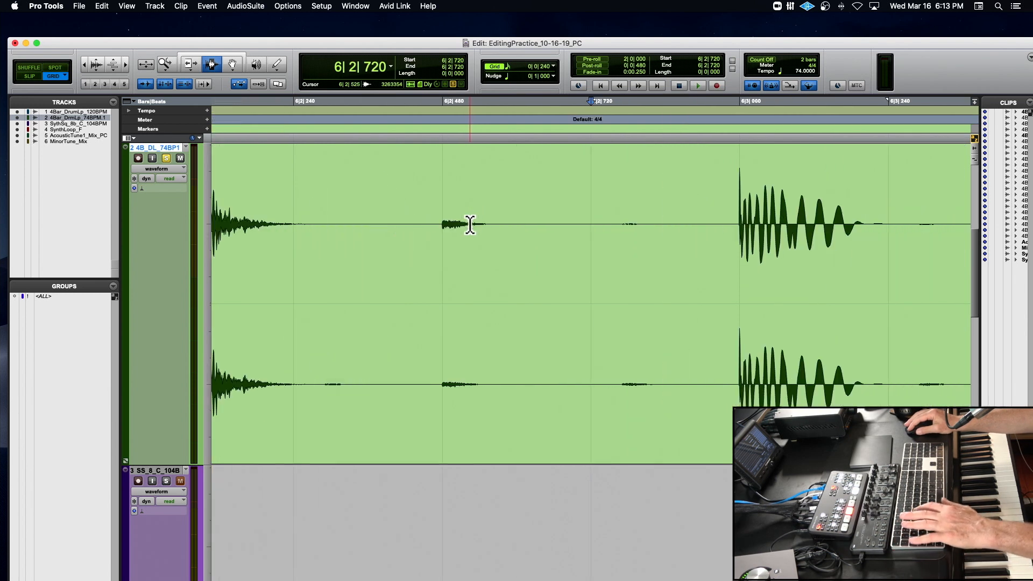
{"action": "left_click", "coordinate": [441, 227]}
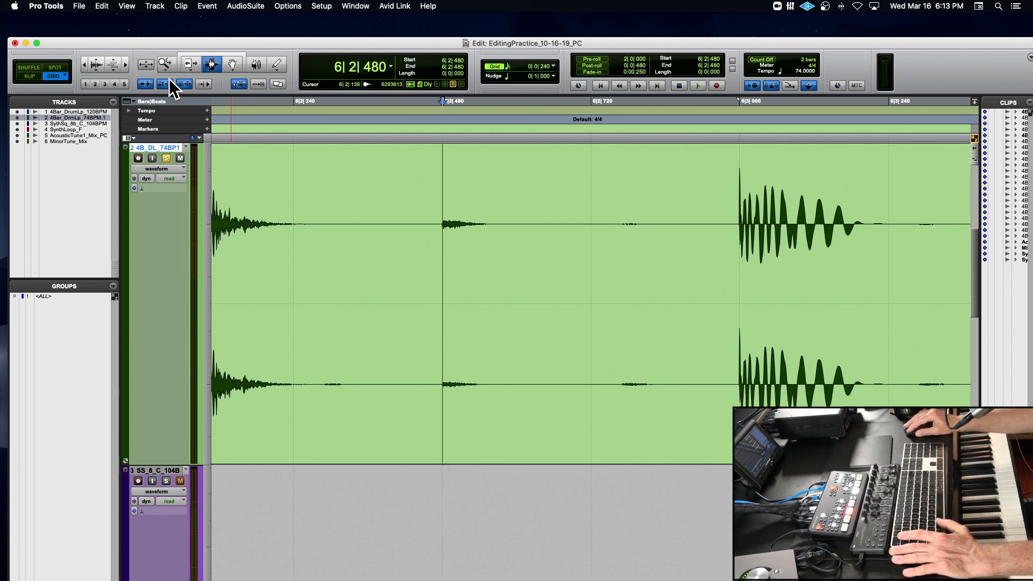
Move the Edit window up beneath the menu bar and switch to Slip mode
{"action": "double_click", "coordinate": [182, 45]}
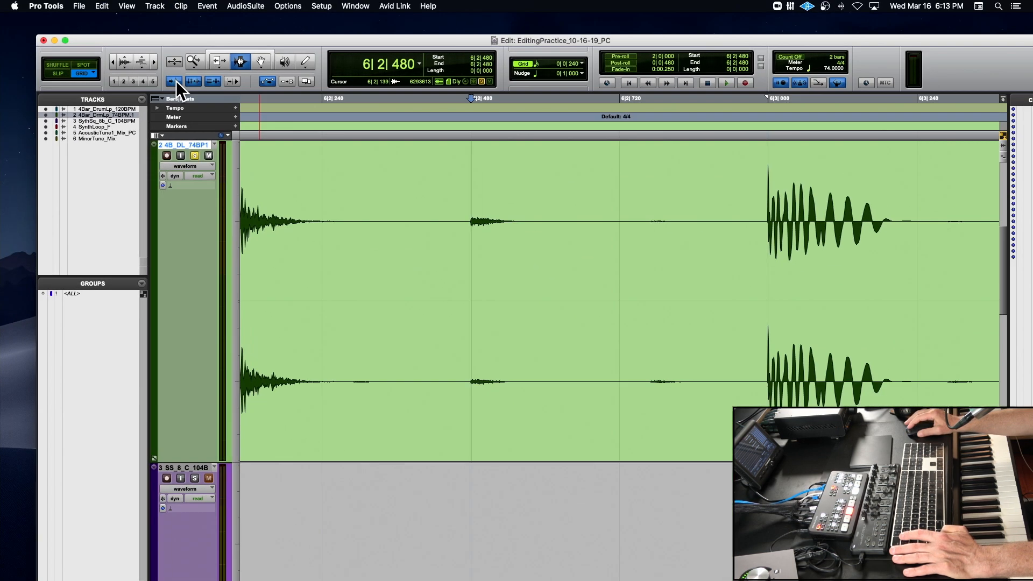
{"action": "left_click_drag", "start_coordinate": [211, 38], "coordinate": [201, 28]}
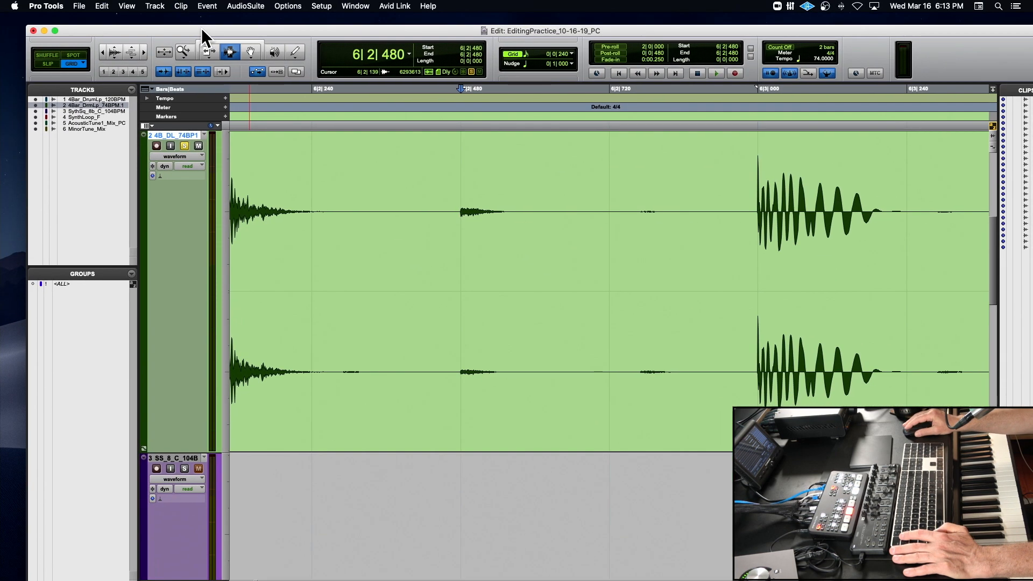
{"action": "left_click", "coordinate": [47, 63]}
Place the edit cursor at 6|2|342 and again at 6|2|246, advancing it to the next transient each time
{"action": "left_click", "coordinate": [374, 230]}
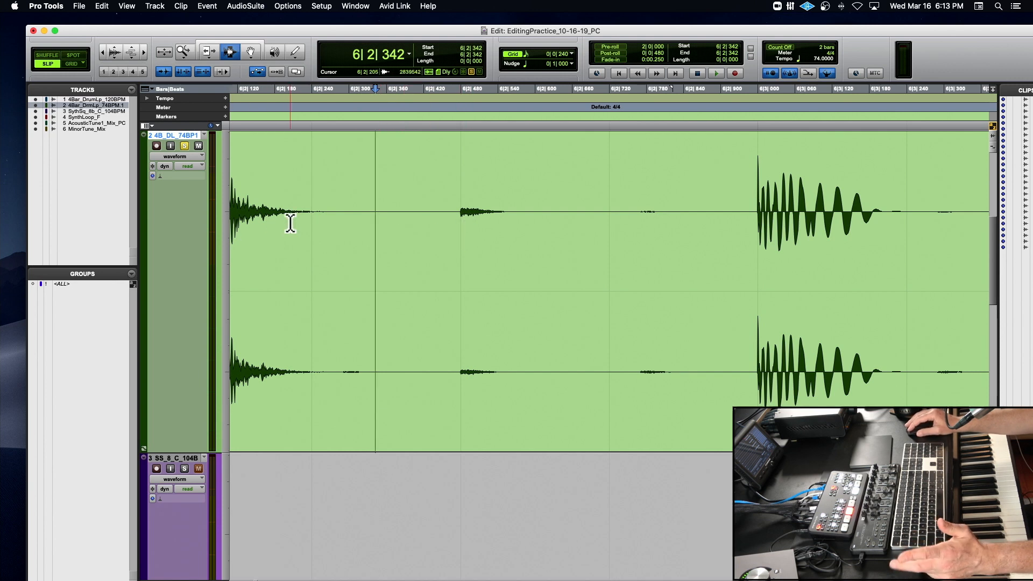
{"action": "key", "text": "Tab"}
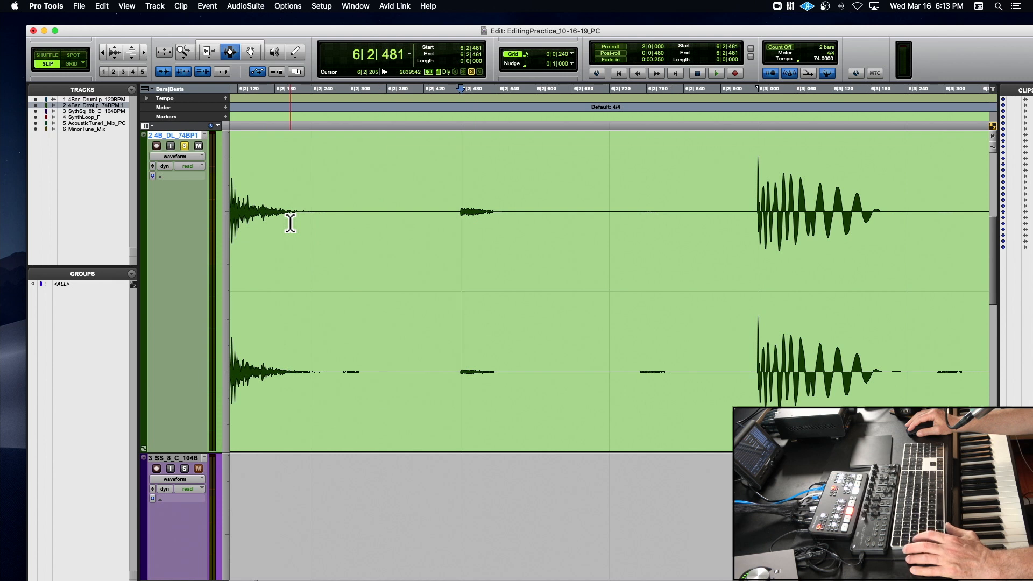
{"action": "left_click", "coordinate": [316, 224]}
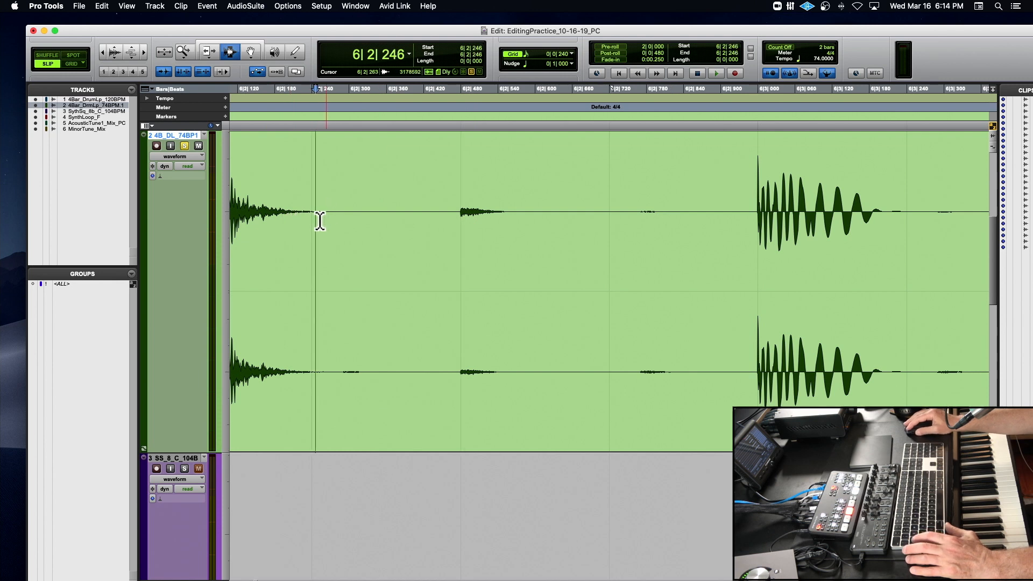
{"action": "key", "text": "Tab"}
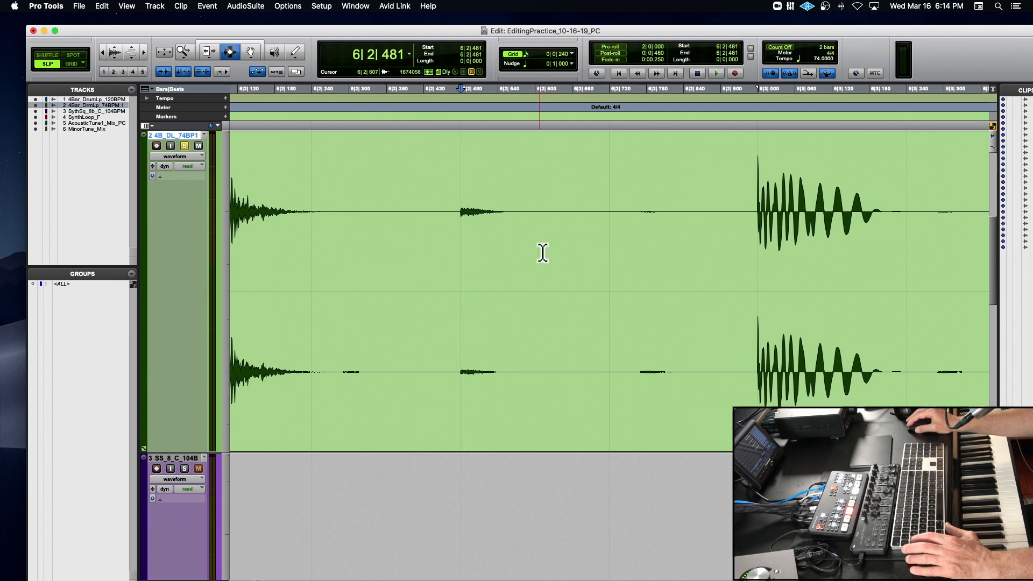
Advance the cursor through the transients after 6|2|720 up to the pasted hit at 6|3|480, and reposition it at 6|3|279
{"action": "left_click", "coordinate": [611, 237]}
{"action": "key", "text": "Tab"}
{"action": "left_click", "coordinate": [625, 232]}
{"action": "key", "text": "Tab"}
{"action": "key", "text": "Tab"}
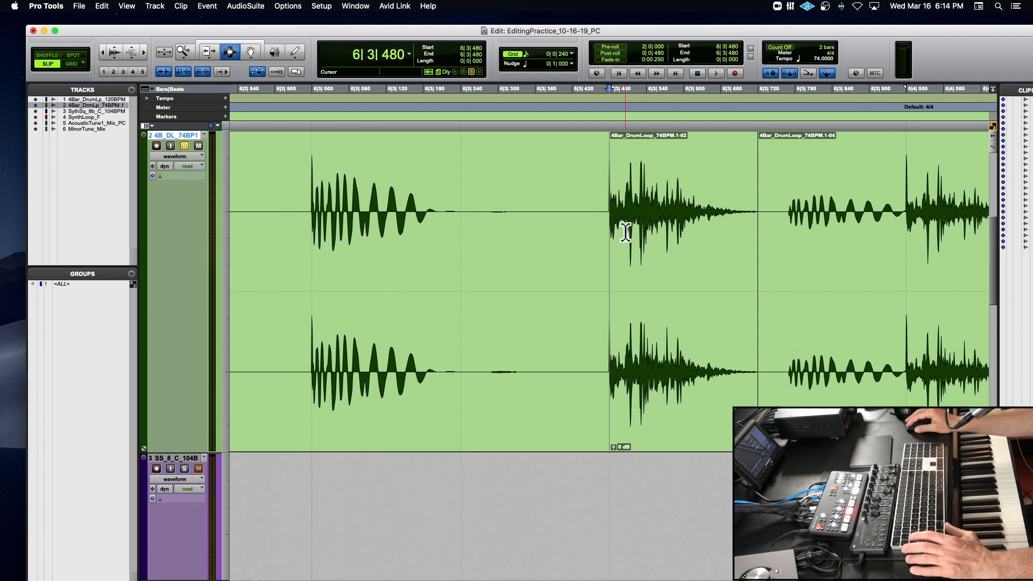
{"action": "left_click", "coordinate": [485, 238]}
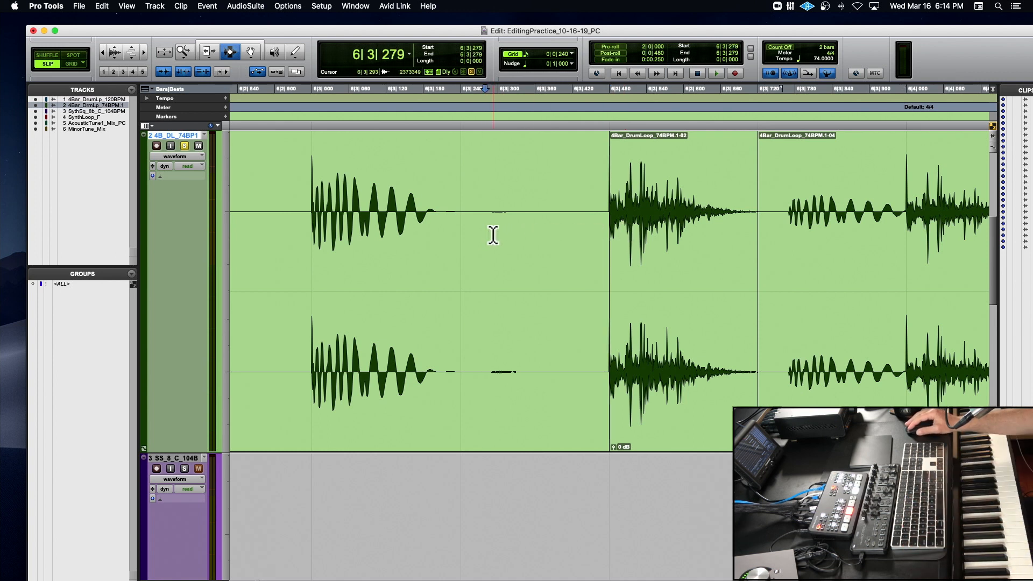
Select the quiet hit from 6|2|481 to 6|2|623 on the 74 BPM drum loop, play it and copy it
{"action": "scroll", "coordinate": [493, 235], "scroll_direction": "left", "scroll_amount": 3}
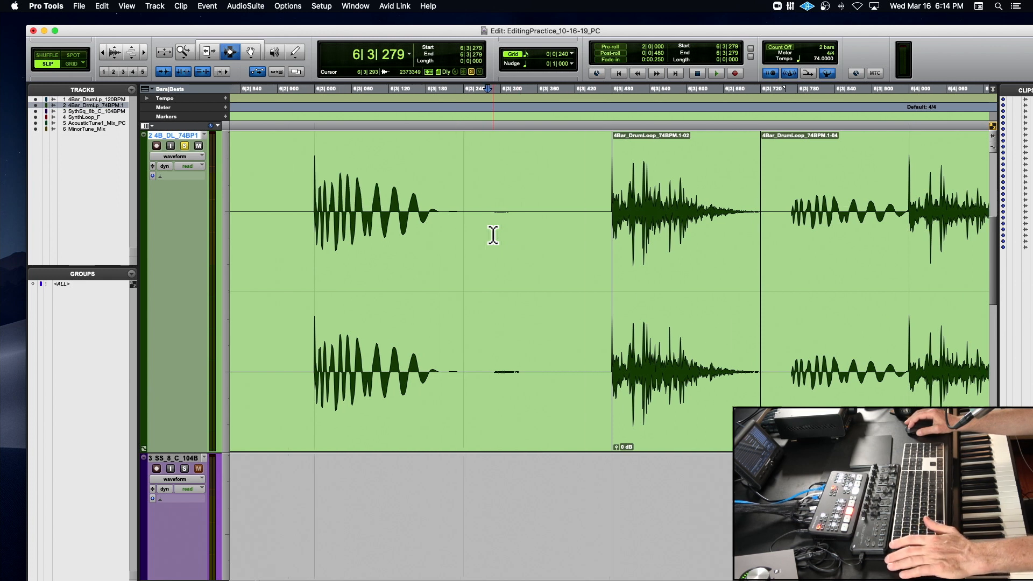
{"action": "scroll", "coordinate": [493, 235], "scroll_direction": "left", "scroll_amount": 9}
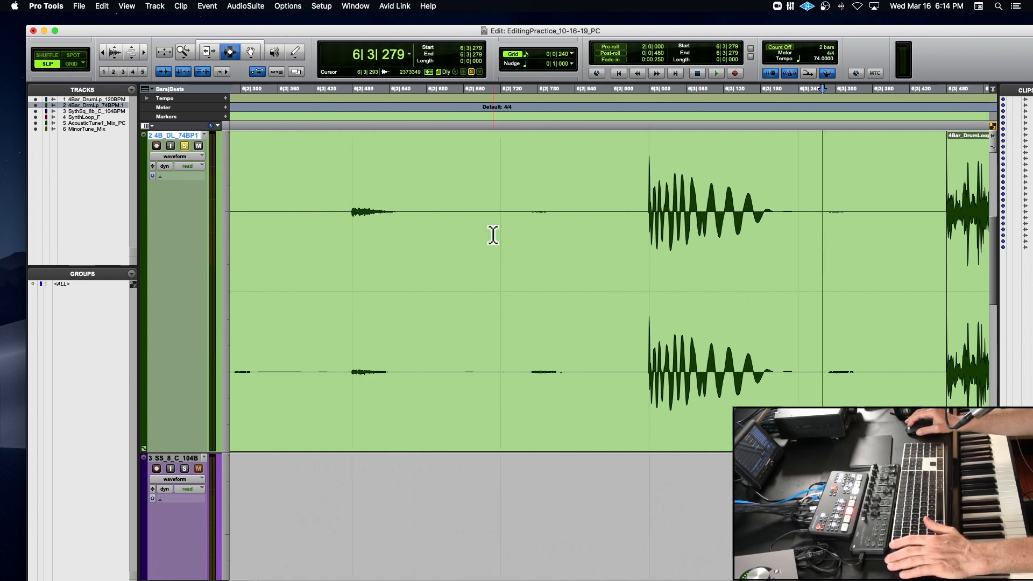
{"action": "left_click", "coordinate": [352, 240]}
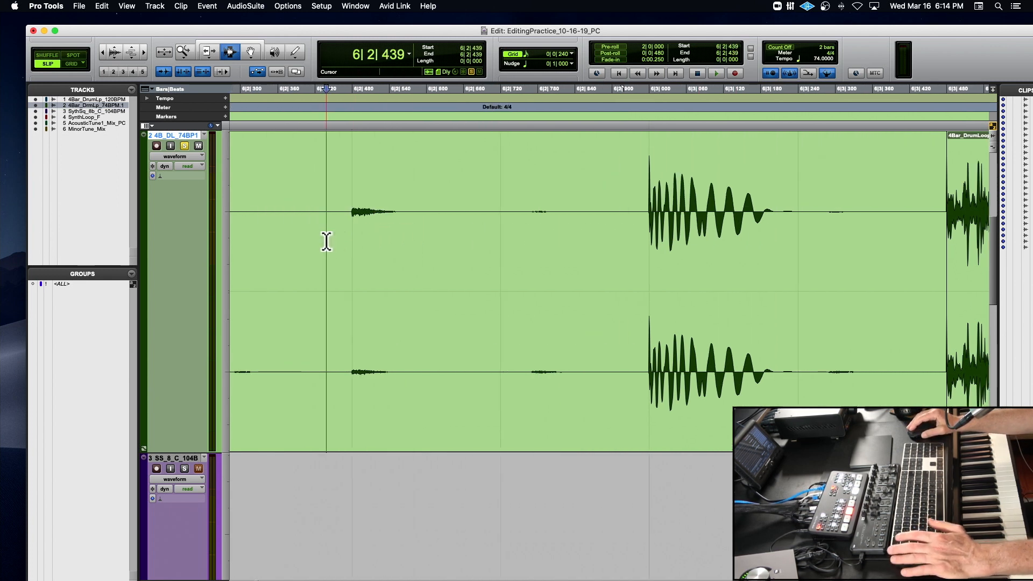
{"action": "left_click", "coordinate": [440, 231], "text": "shift"}
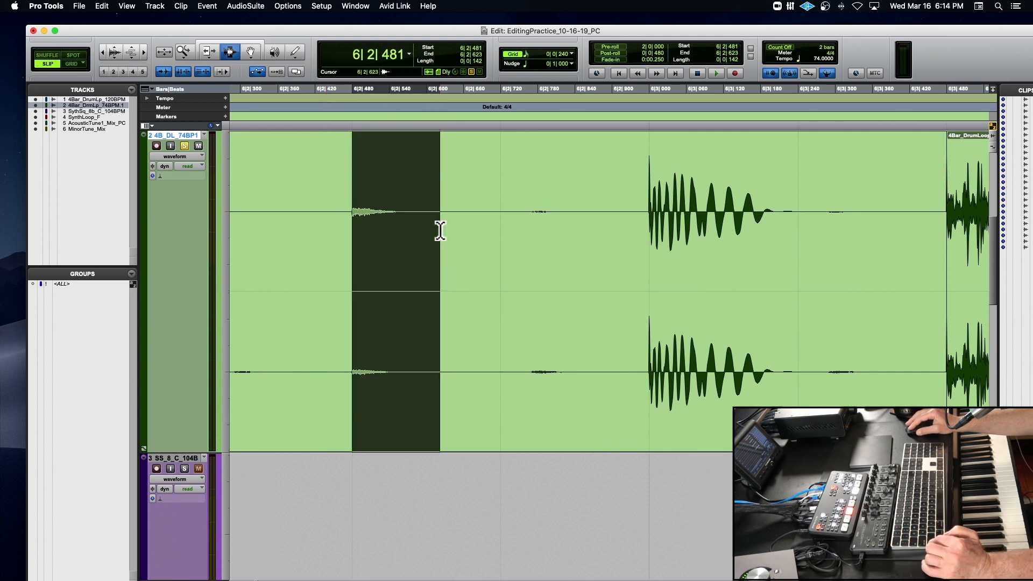
{"action": "key", "text": "space"}
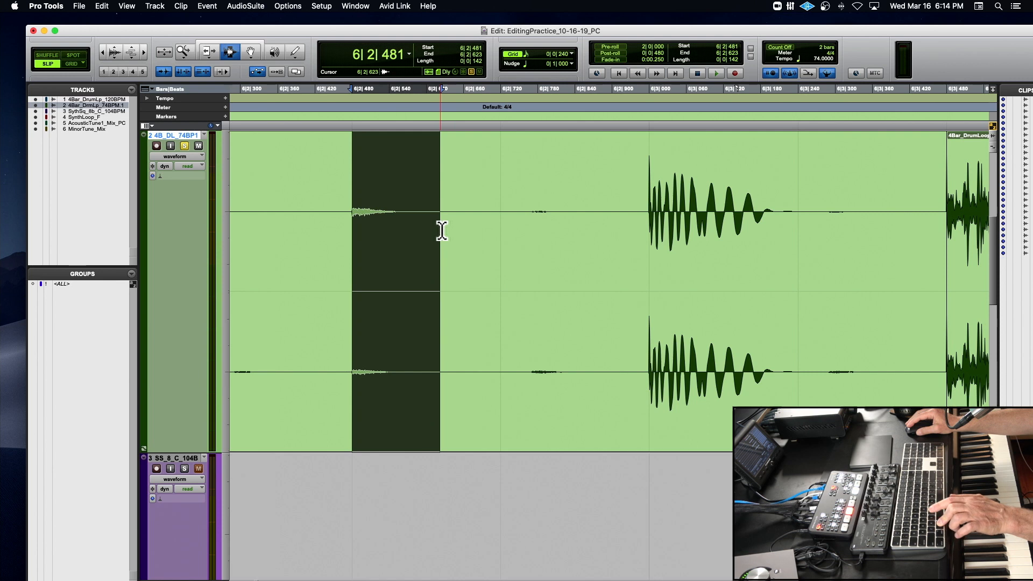
Paste the copied hit at 6|2|770, exactly where the faint hit begins, enlarging the waveform height to find its start
{"action": "left_click", "coordinate": [531, 230]}
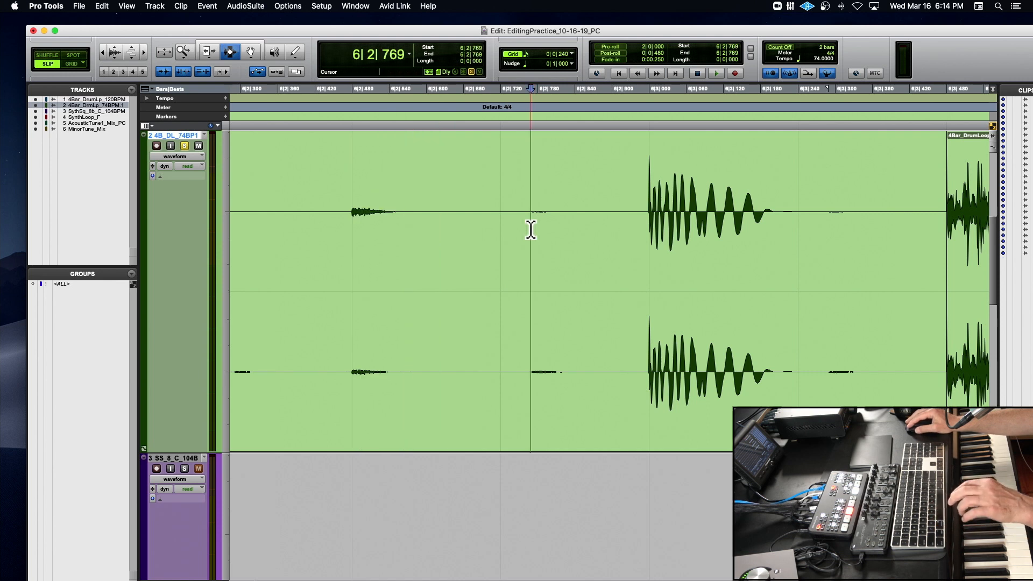
{"action": "key", "text": "super+bracketright"}
{"action": "key", "text": "super+bracketright"}
{"action": "key", "text": "super+bracketright"}
{"action": "key", "text": "super+bracketright"}
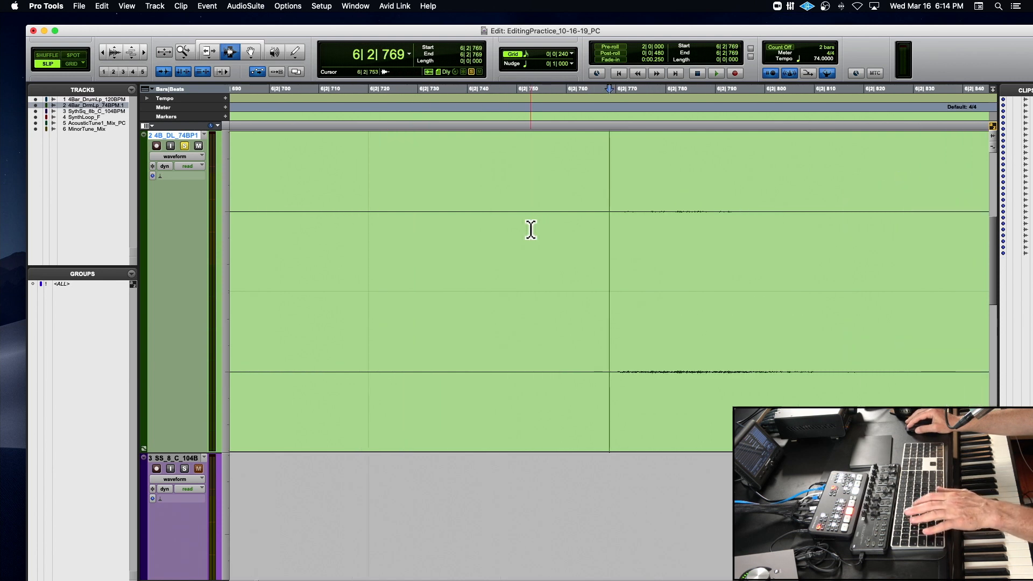
{"action": "left_click", "coordinate": [112, 47]}
{"action": "left_click", "coordinate": [112, 46]}
{"action": "left_click", "coordinate": [112, 46]}
{"action": "left_click", "coordinate": [112, 46]}
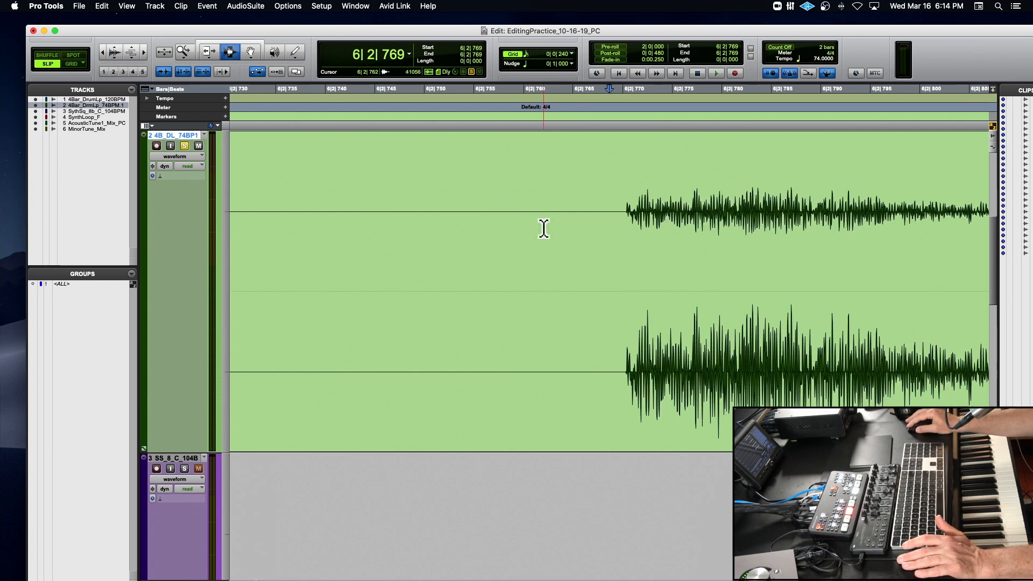
{"action": "left_click", "coordinate": [626, 230]}
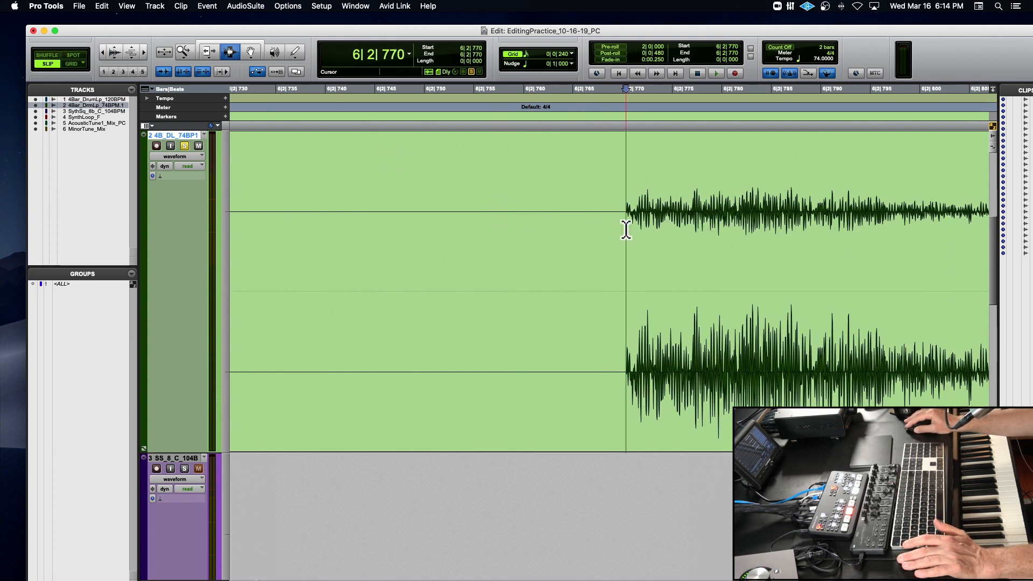
{"action": "double_click", "coordinate": [630, 235]}
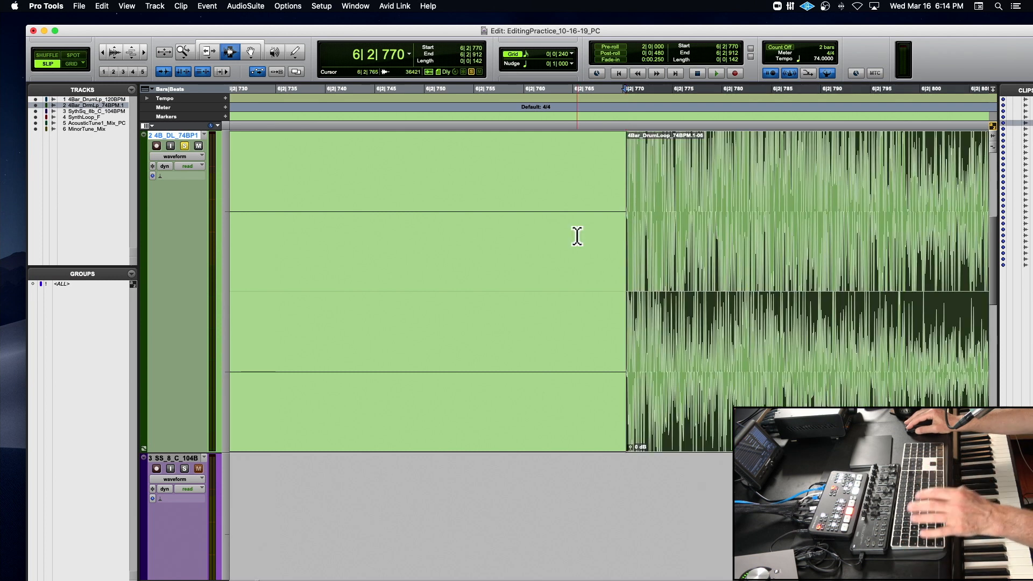
Reduce the waveform height and play the edited loop from 5|4|940, just before the Drum Loop 2 marker
{"action": "scroll", "coordinate": [577, 236], "scroll_direction": "down", "scroll_amount": 3}
{"action": "scroll", "coordinate": [577, 236], "scroll_direction": "right", "scroll_amount": 10}
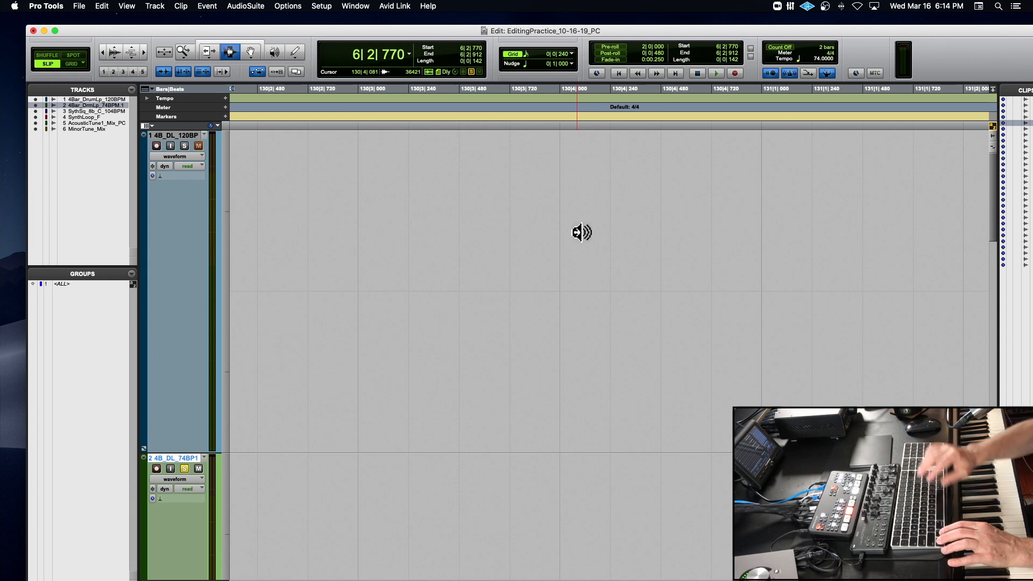
{"action": "key", "text": "alt+f"}
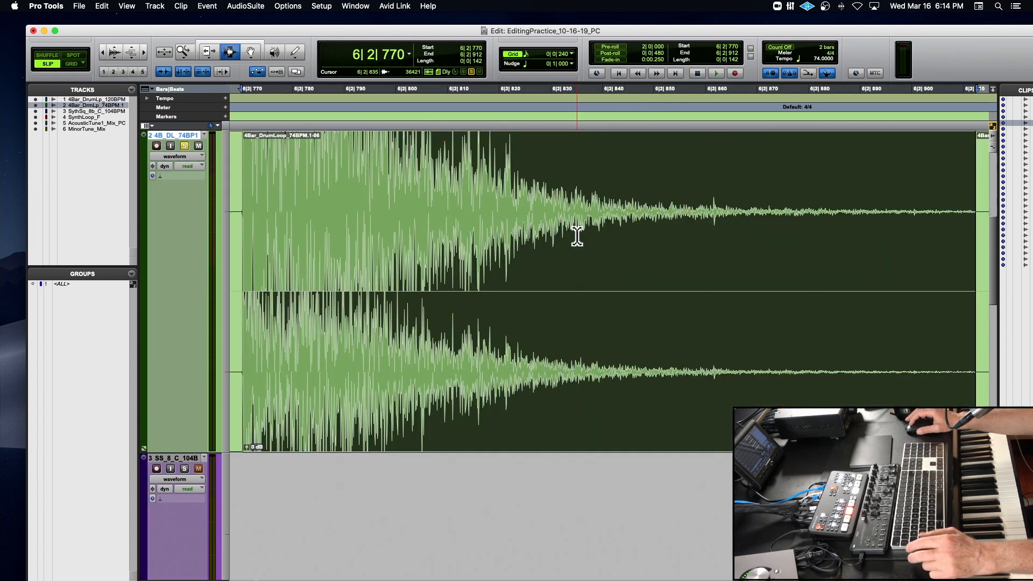
{"action": "key", "text": "r"}
{"action": "key", "text": "r"}
{"action": "key", "text": "r"}
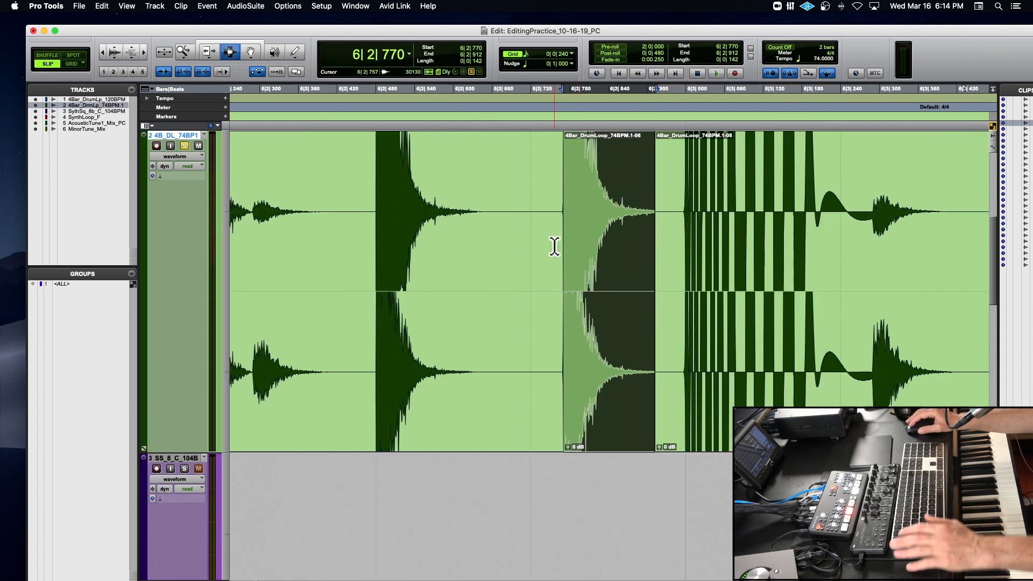
{"action": "scroll", "coordinate": [554, 246], "scroll_direction": "up", "scroll_amount": 5}
{"action": "scroll", "coordinate": [554, 246], "scroll_direction": "down", "scroll_amount": 5}
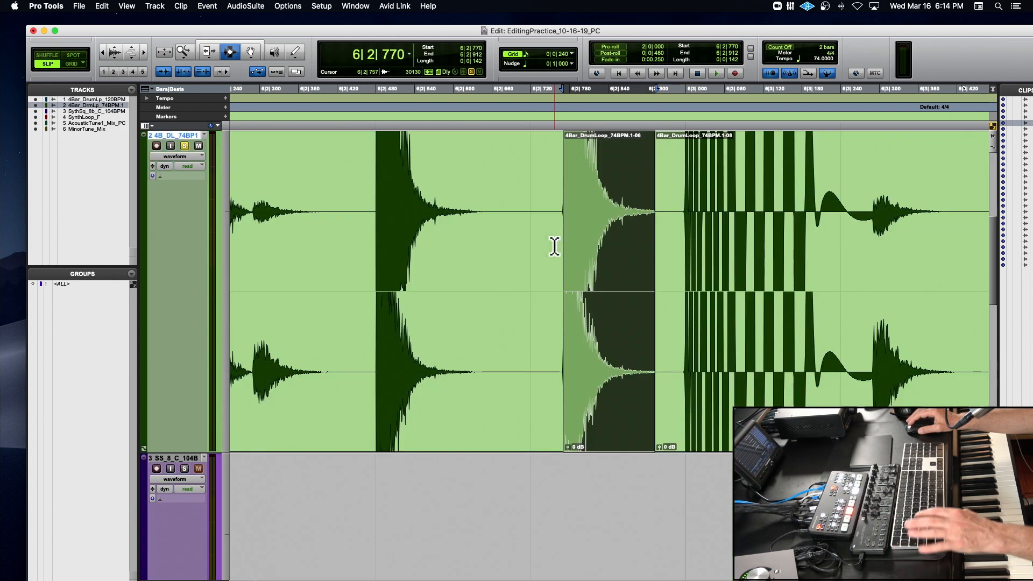
{"action": "key", "text": "r"}
{"action": "key", "text": "r"}
{"action": "left_click", "coordinate": [114, 57]}
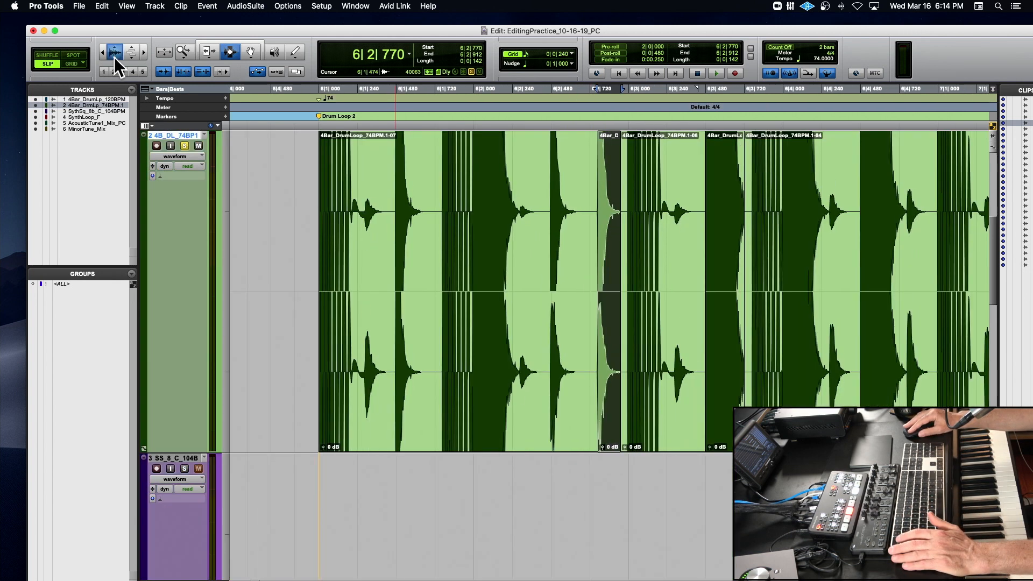
{"action": "left_click", "coordinate": [114, 57]}
{"action": "left_click", "coordinate": [114, 57]}
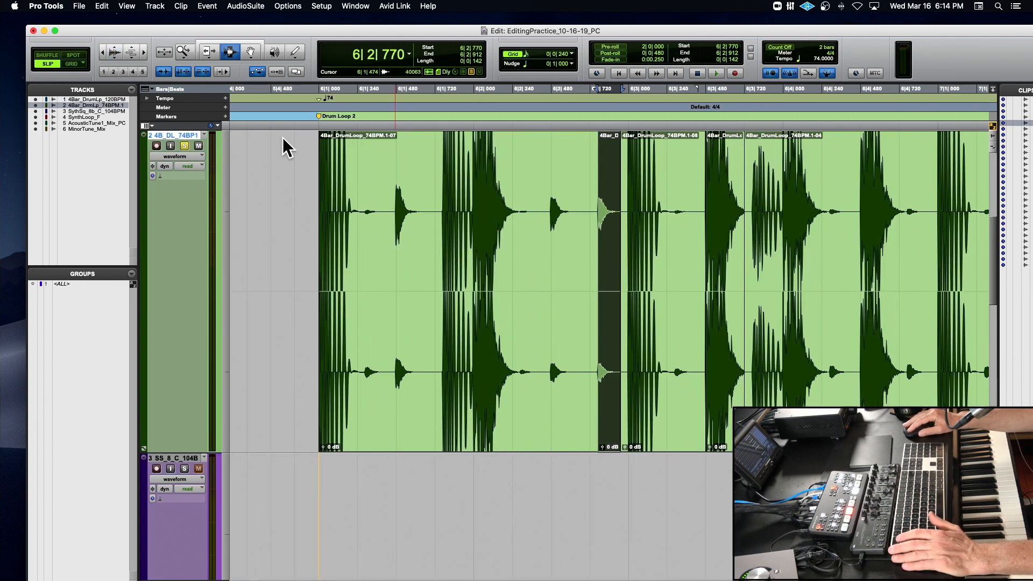
{"action": "left_click", "coordinate": [317, 247]}
{"action": "key", "text": "space"}
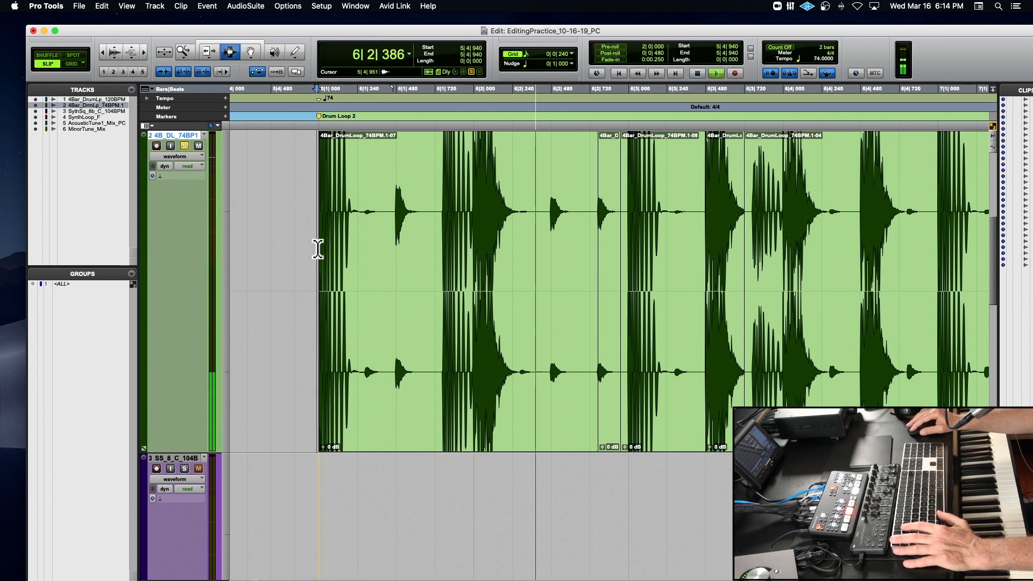
{"action": "key", "text": "space"}
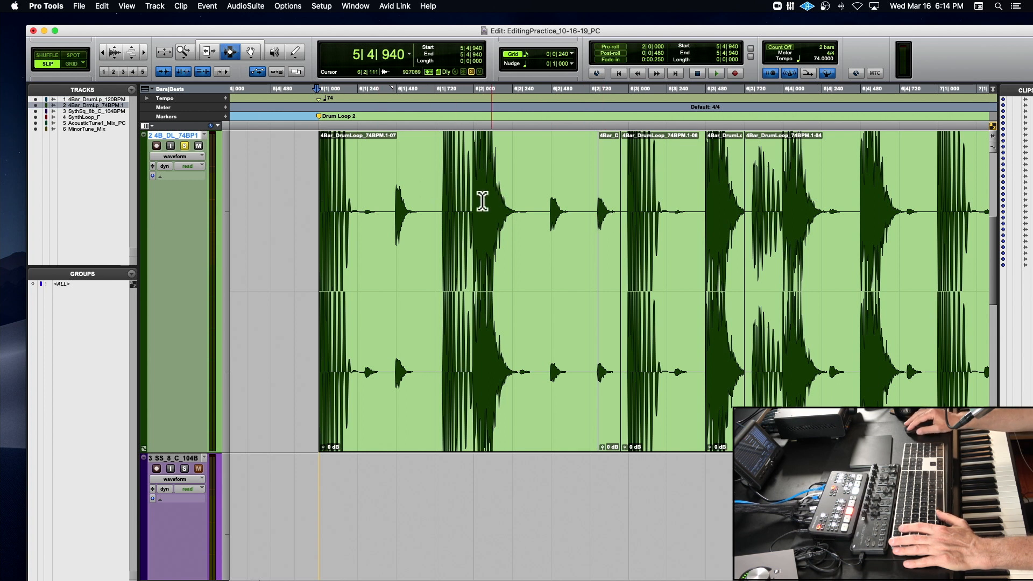
Reduce the waveform height once more and advance the edit cursor from 6|1|905 to the transient at 6|1|959
{"action": "left_click", "coordinate": [456, 201]}
{"action": "key", "text": "space"}
{"action": "key", "text": "space"}
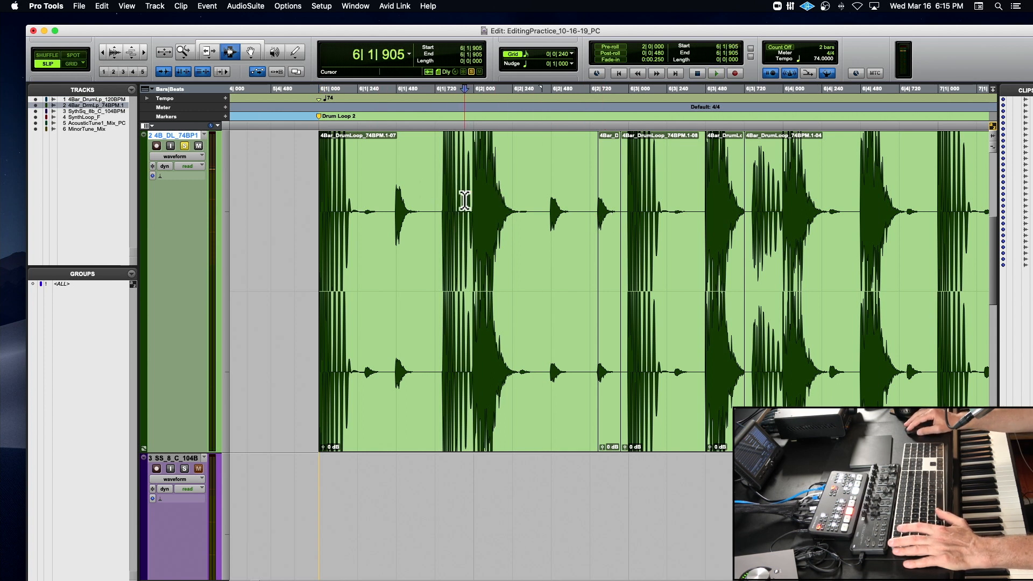
{"action": "left_click", "coordinate": [115, 56]}
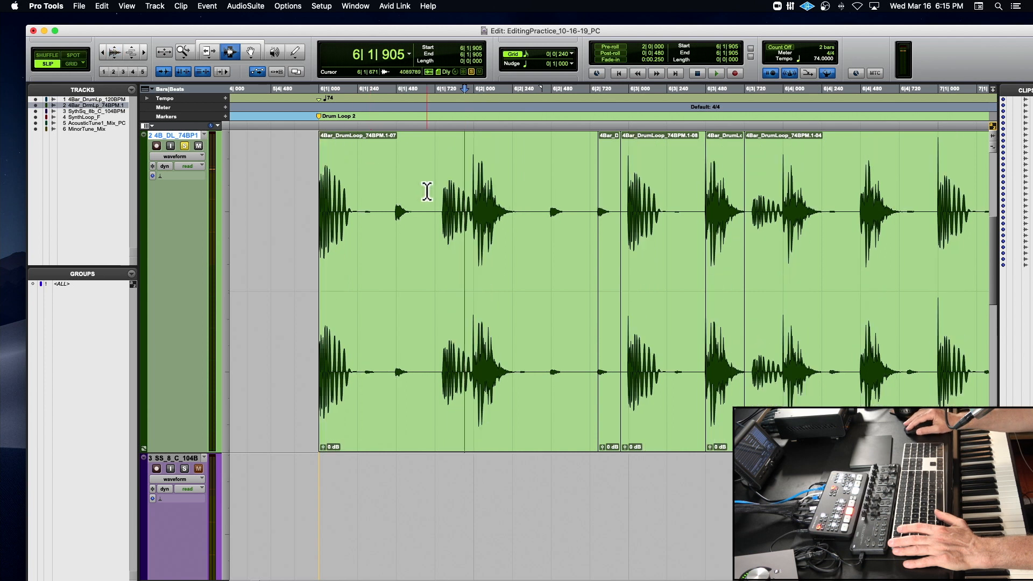
{"action": "key", "text": "Tab"}
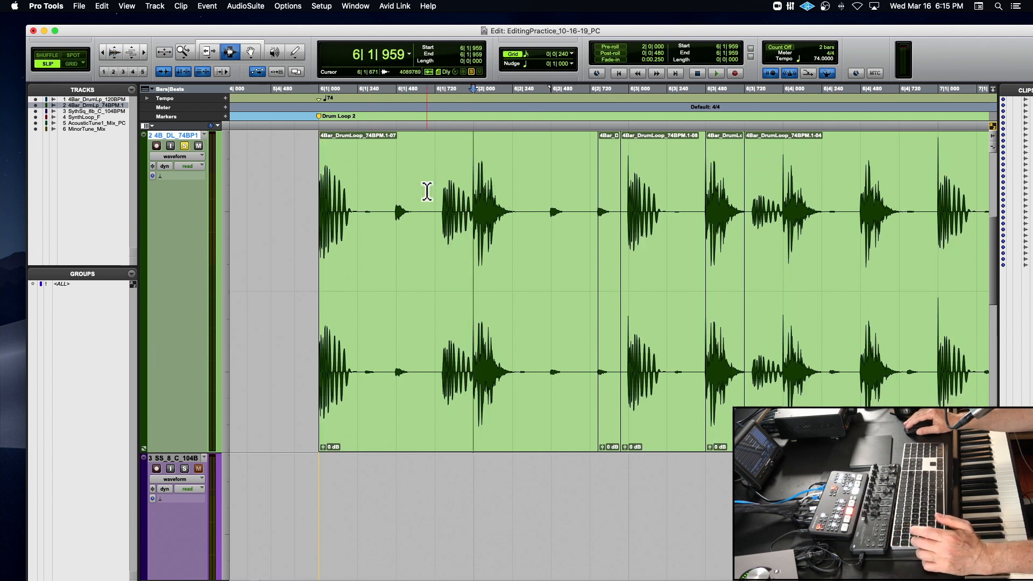
Examine the transient at 6|1|959 up close and reposition the edit cursor before it at 6|1|926
{"action": "key", "text": "super+bracketright"}
{"action": "key", "text": "super+bracketright"}
{"action": "key", "text": "super+bracketright"}
{"action": "key", "text": "super+bracketright"}
{"action": "key", "text": "super+bracketright"}
{"action": "key", "text": "super+bracketright"}
{"action": "left_click", "coordinate": [272, 208]}
{"action": "key", "text": "space"}
{"action": "key", "text": "super+bracketleft"}
{"action": "key", "text": "super+bracketleft"}
{"action": "key", "text": "super+bracketleft"}
{"action": "key", "text": "super+bracketleft"}
{"action": "key", "text": "super+bracketleft"}
{"action": "key", "text": "super+bracketleft"}
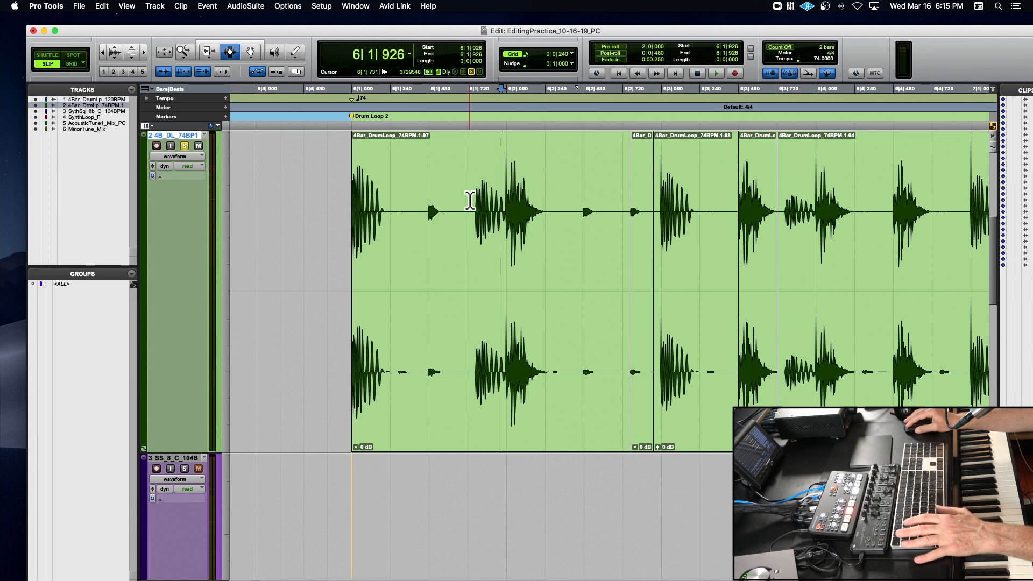
Advance the edit cursor to the transient at 6|1|959 and check its position against the start of the loud hit
{"action": "key", "text": "super+bracketright"}
{"action": "key", "text": "super+bracketright"}
{"action": "key", "text": "super+bracketright"}
{"action": "key", "text": "super+bracketright"}
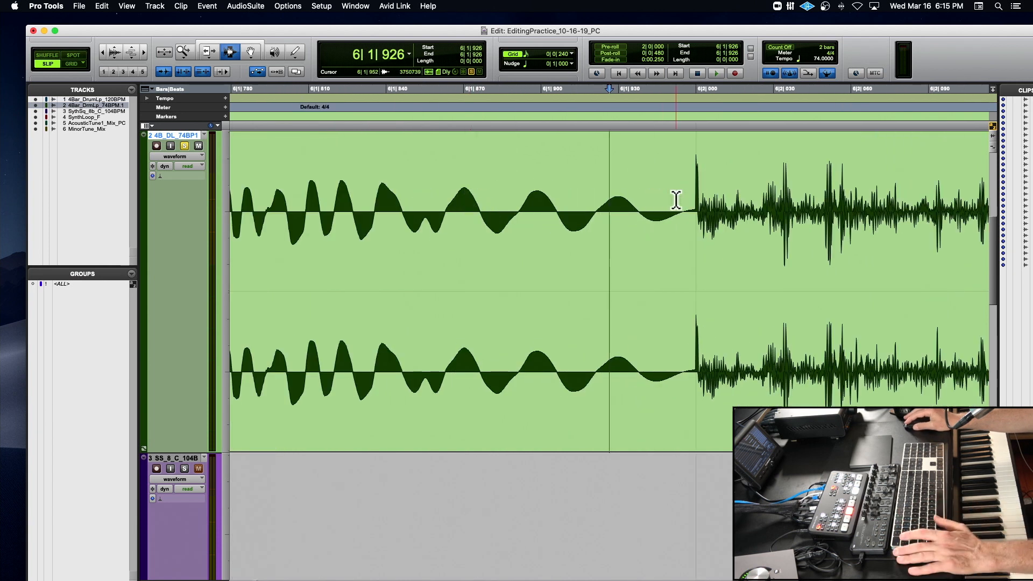
{"action": "key", "text": "Tab"}
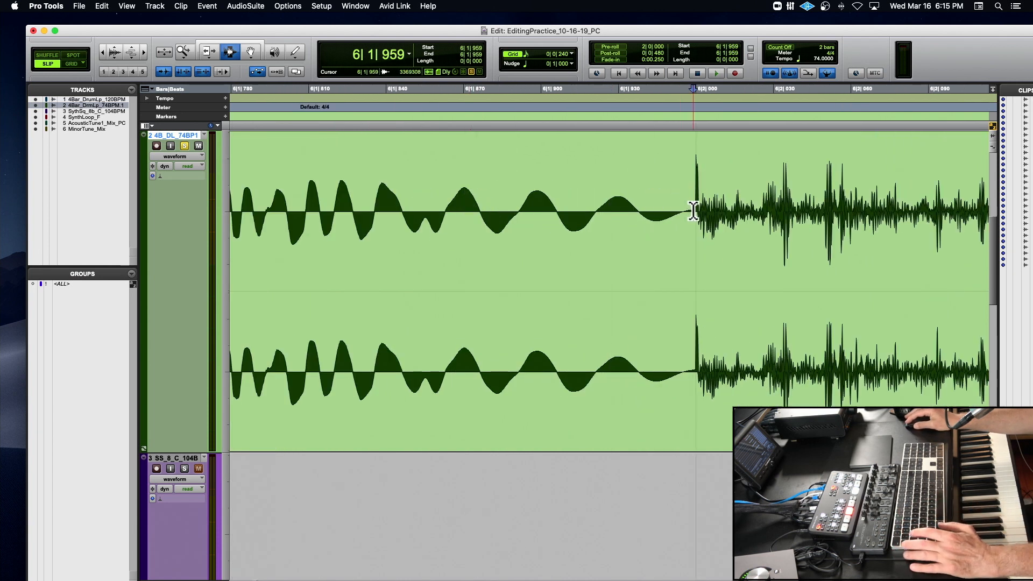
{"action": "key", "text": "super+bracketright"}
{"action": "key", "text": "super+bracketright"}
{"action": "key", "text": "super+bracketright"}
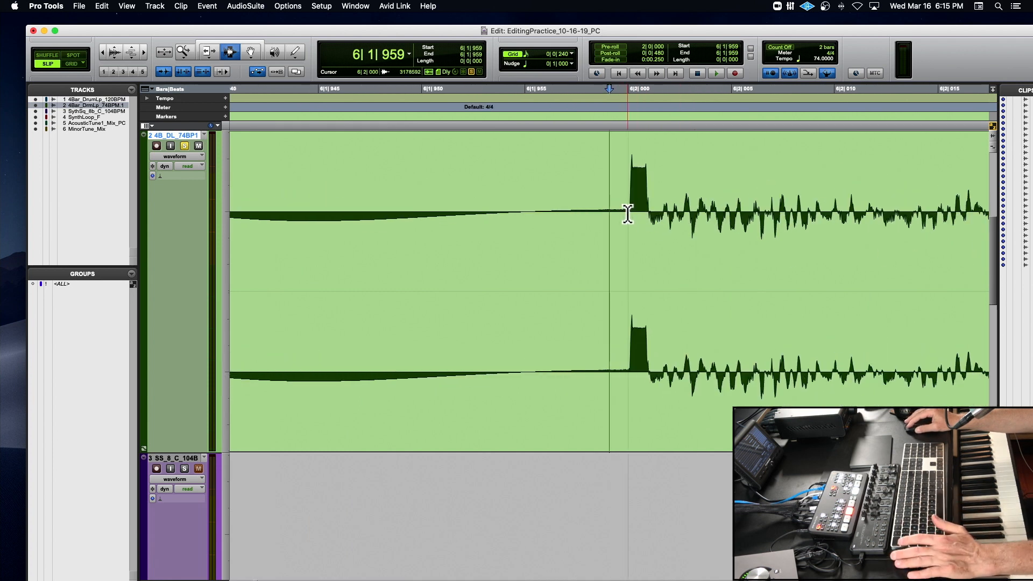
{"action": "key", "text": "super+bracketleft"}
{"action": "key", "text": "super+bracketleft"}
{"action": "key", "text": "super+bracketleft"}
{"action": "key", "text": "super+bracketleft"}
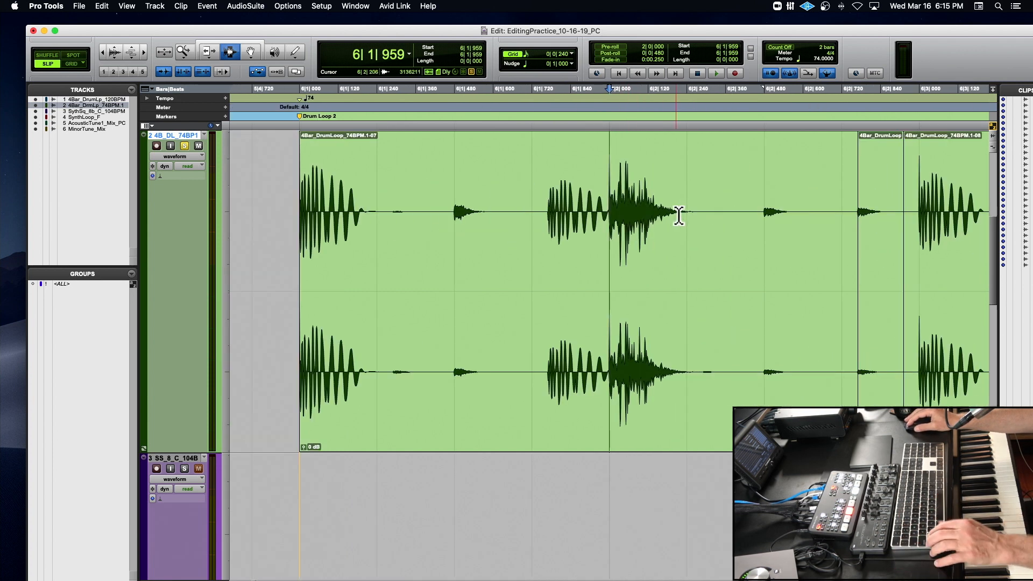
Copy the loud hit from 6|1|959 to 6|2|166 and paste it over the quiet hit at 6|2|770
{"action": "left_click", "coordinate": [686, 216], "text": "shift"}
{"action": "left_click_drag", "start_coordinate": [688, 216], "coordinate": [663, 220]}
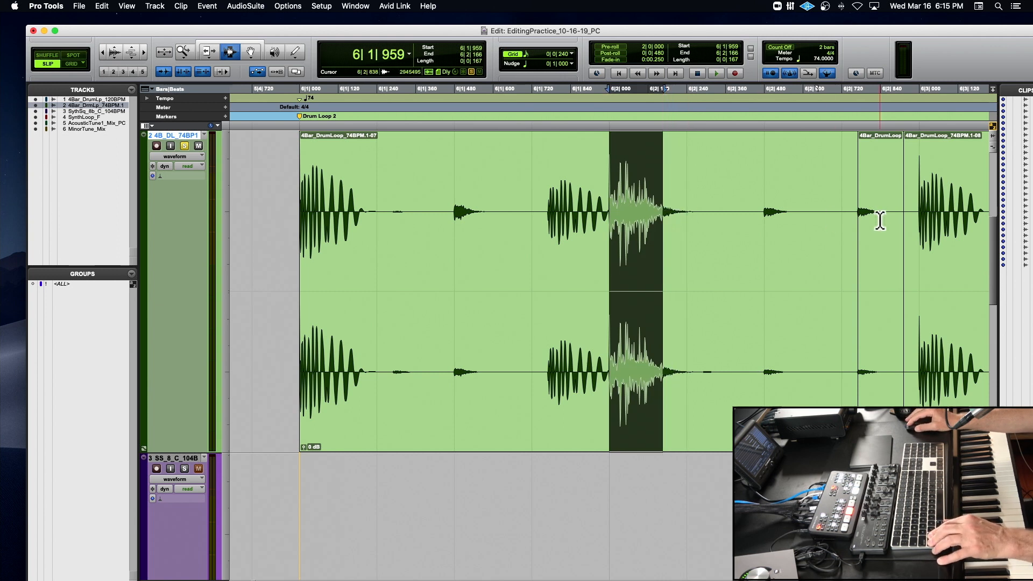
{"action": "left_click", "coordinate": [845, 219]}
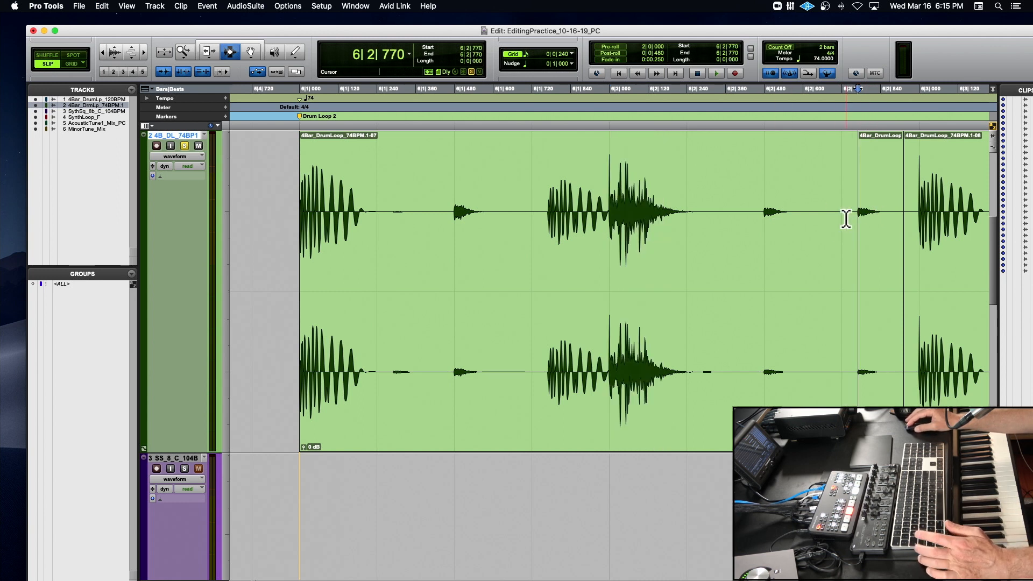
{"action": "key", "text": "super+v"}
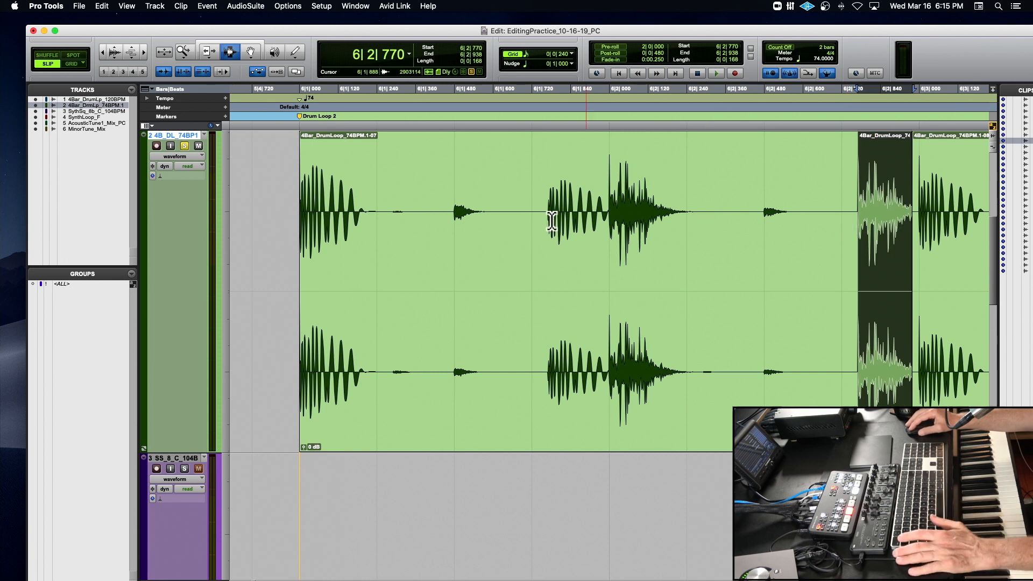
Play the edited drum loop twice from 5|4|870 to hear the pasted loud hit in context
{"action": "key", "text": "r"}
{"action": "key", "text": "r"}
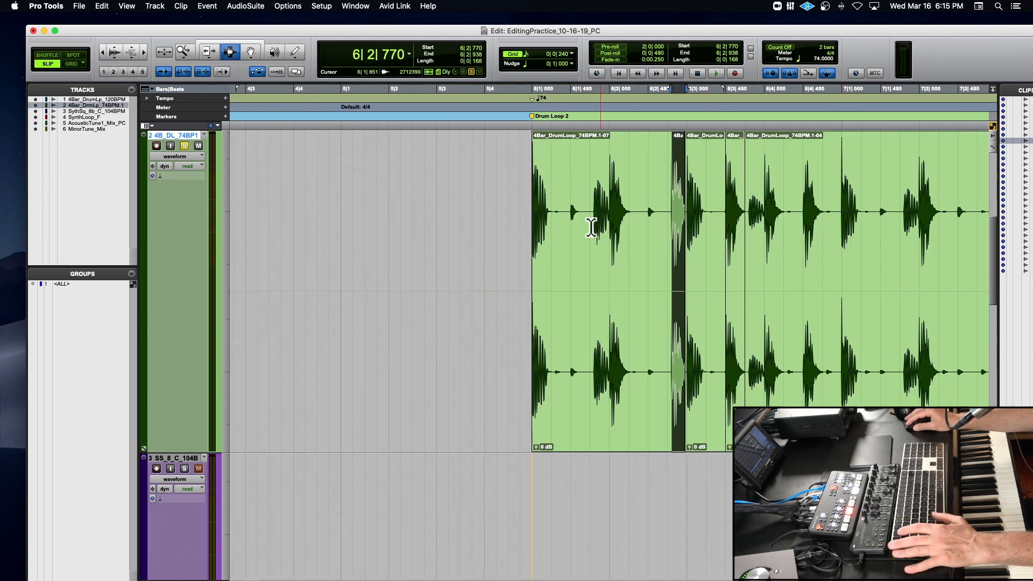
{"action": "left_click", "coordinate": [527, 235]}
{"action": "key", "text": "space"}
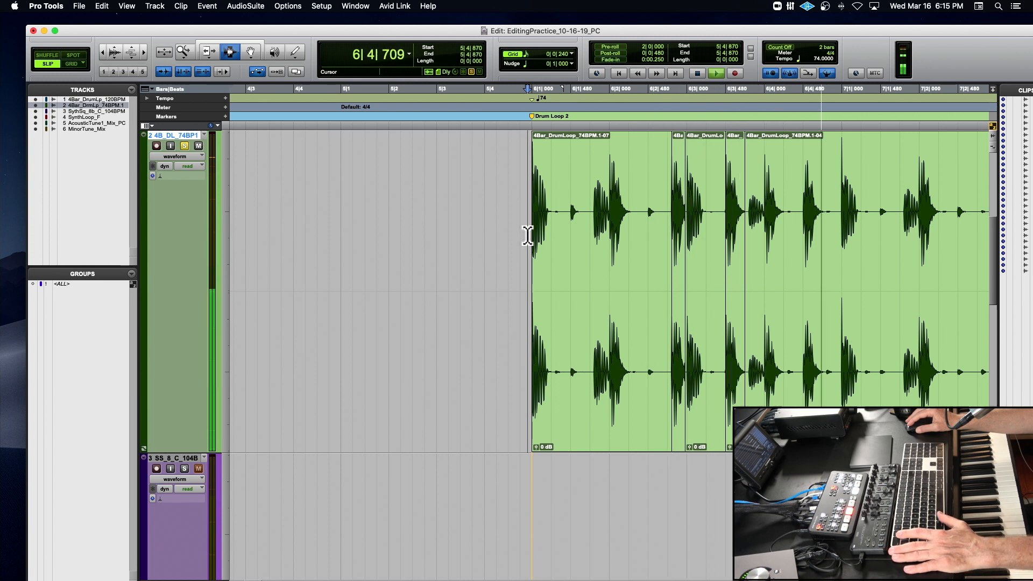
{"action": "key", "text": "space"}
{"action": "key", "text": "space"}
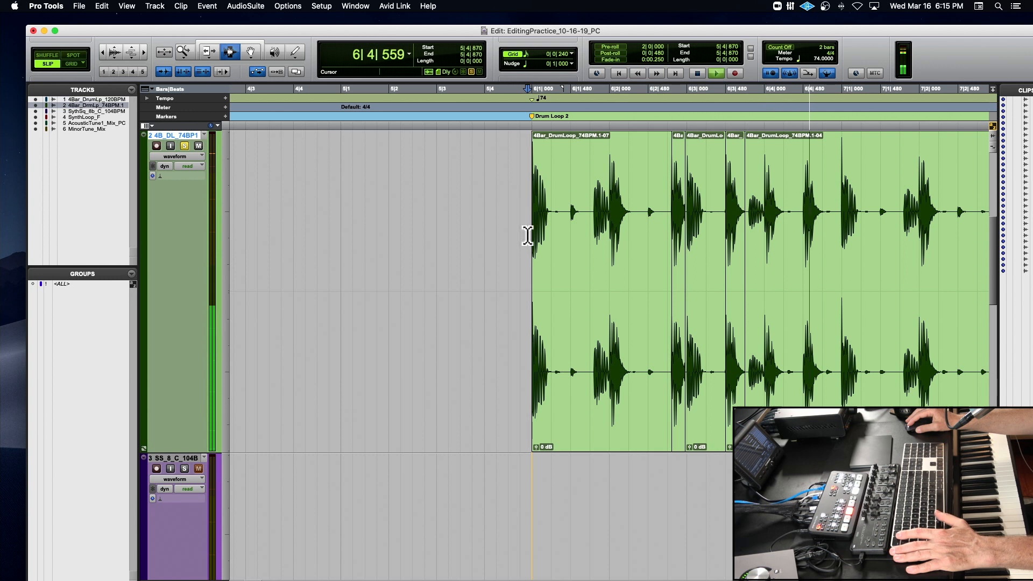
{"action": "key", "text": "space"}
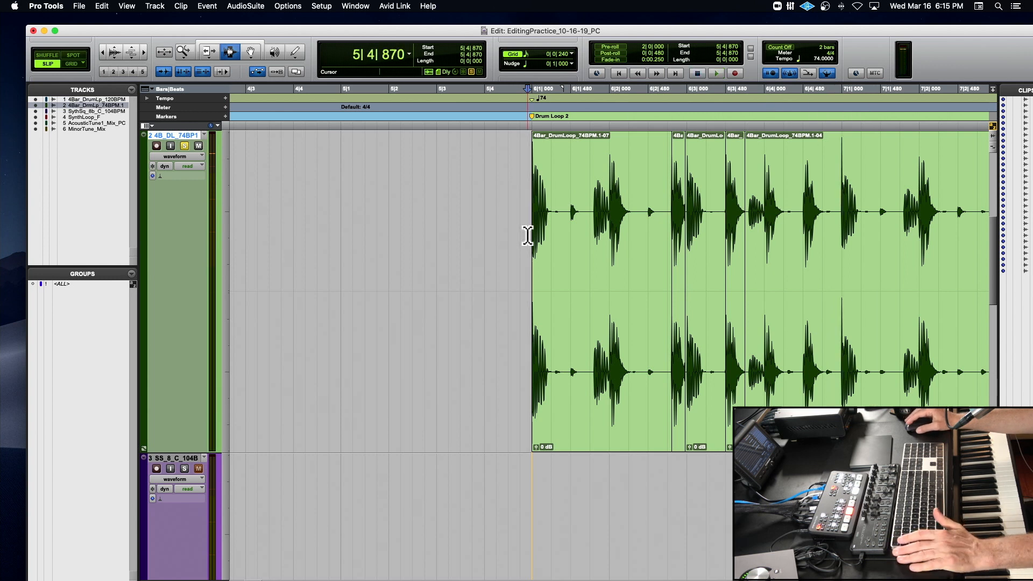
Bring the whole 74 BPM drum loop into view
{"action": "scroll", "coordinate": [527, 235], "scroll_direction": "right", "scroll_amount": 10}
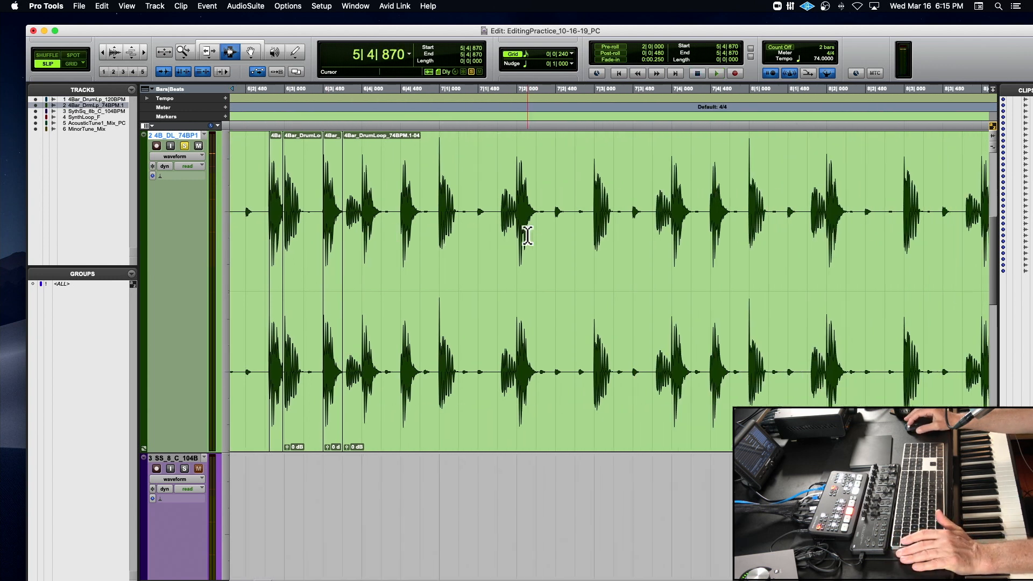
{"action": "scroll", "coordinate": [527, 235], "scroll_direction": "right", "scroll_amount": 2}
{"action": "key", "text": "r"}
{"action": "key", "text": "r"}
{"action": "key", "text": "r"}
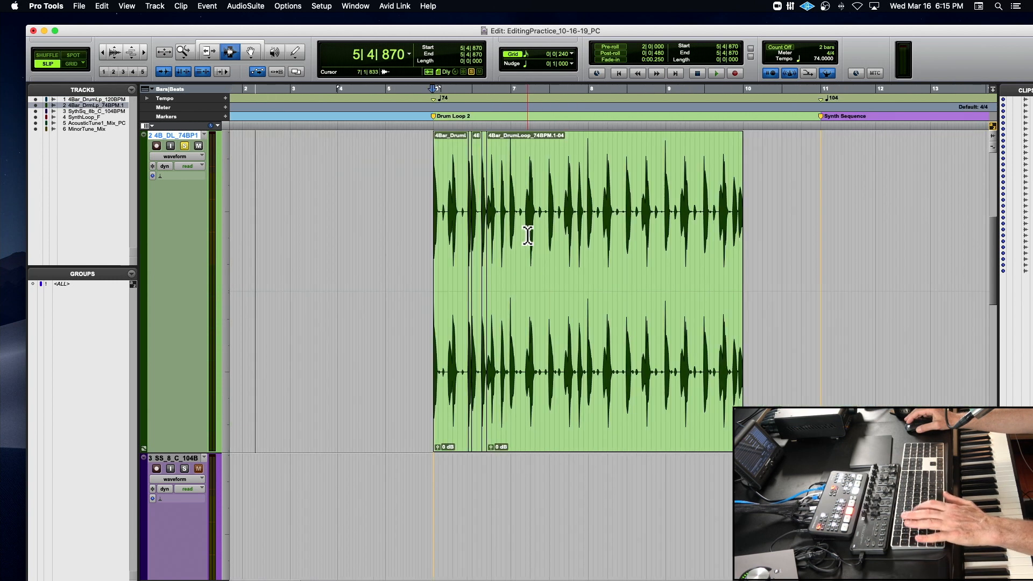
Unsolo the 74 BPM drum loop track and select the entire SythSeq_8bars_C_104BPM clip starting at bar 11
{"action": "scroll", "coordinate": [527, 235], "scroll_direction": "down", "scroll_amount": 2}
{"action": "scroll", "coordinate": [527, 235], "scroll_direction": "up", "scroll_amount": 1}
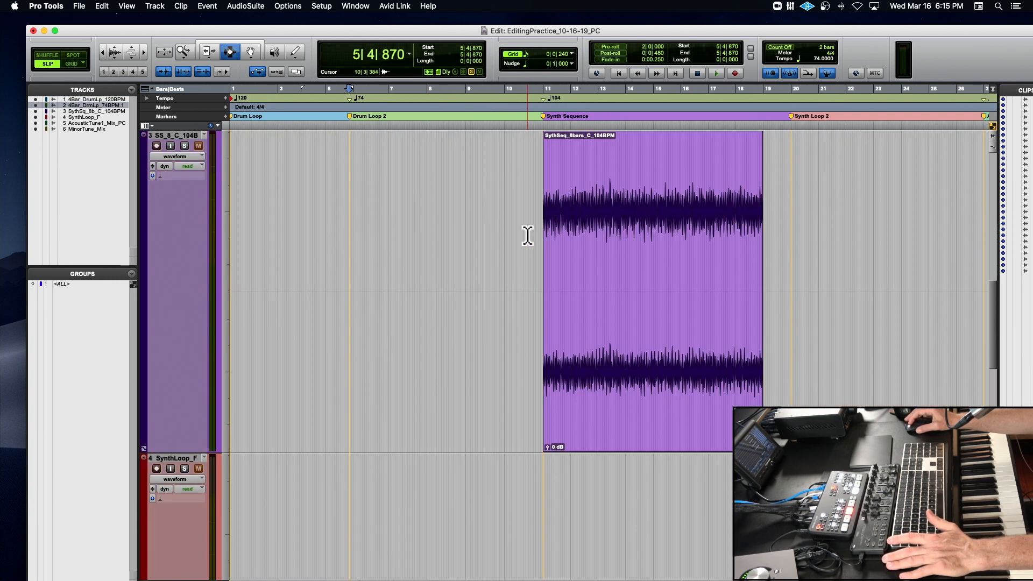
{"action": "scroll", "coordinate": [527, 235], "scroll_direction": "up", "scroll_amount": 1}
{"action": "left_click", "coordinate": [188, 145]}
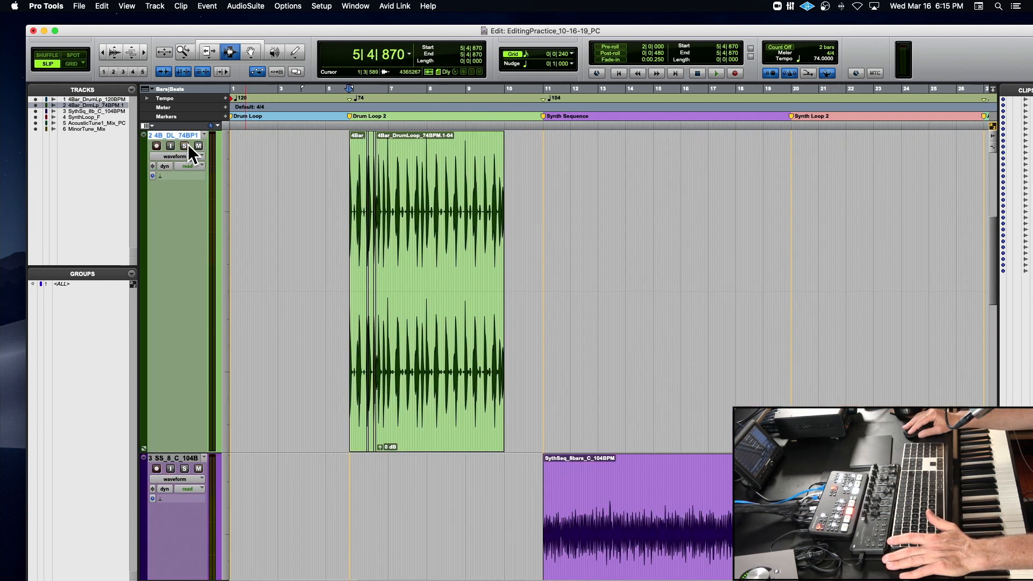
{"action": "double_click", "coordinate": [570, 476]}
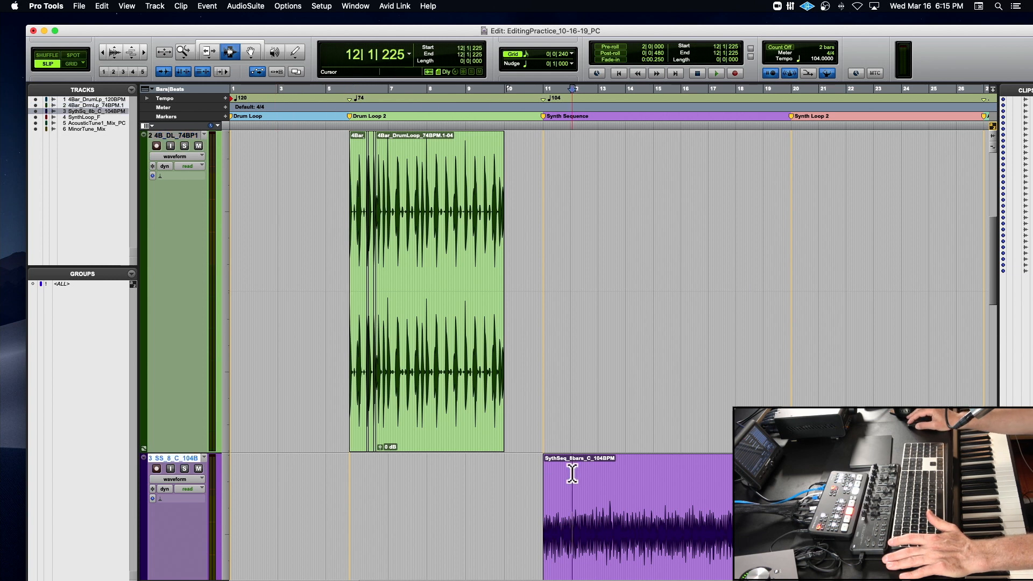
{"action": "scroll", "coordinate": [572, 473], "scroll_direction": "down", "scroll_amount": 1}
{"action": "scroll", "coordinate": [572, 473], "scroll_direction": "up", "scroll_amount": 1}
{"action": "scroll", "coordinate": [572, 473], "scroll_direction": "down", "scroll_amount": 1}
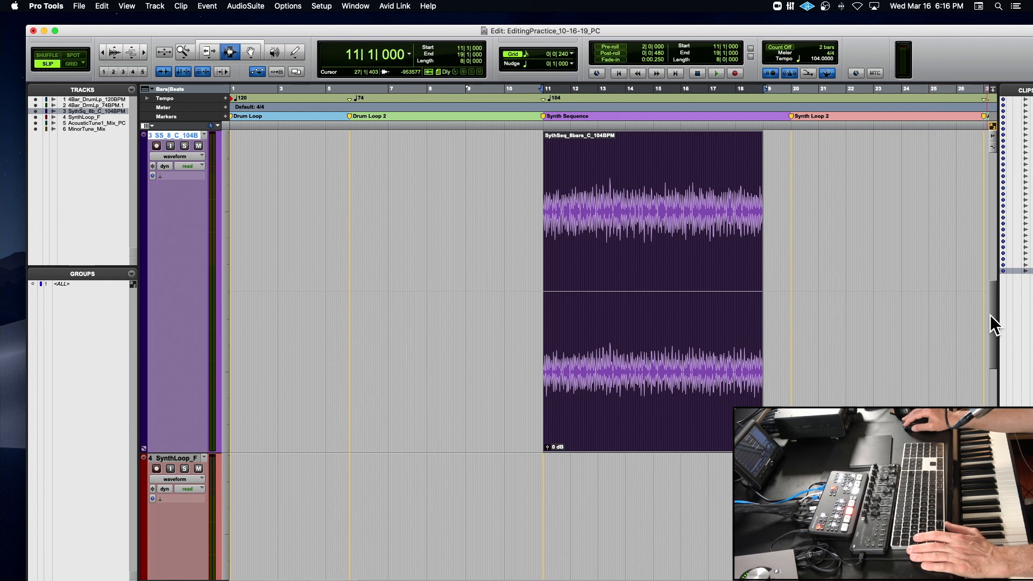
{"action": "left_click_drag", "start_coordinate": [991, 317], "coordinate": [991, 312]}
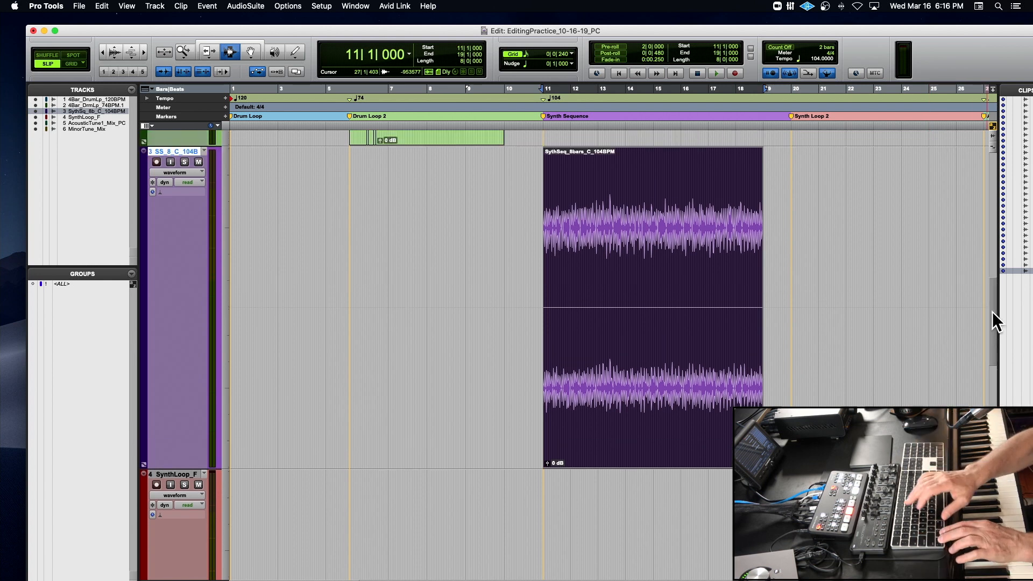
Fit the selected synth sequence clip to the view, solo its track and play it from bar 11
{"action": "key", "text": "alt+f"}
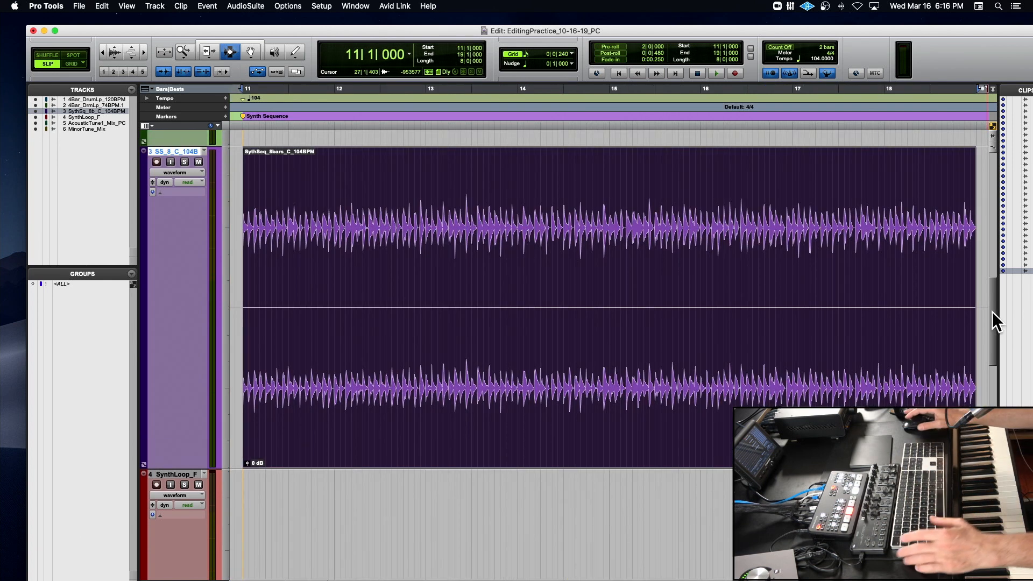
{"action": "scroll", "coordinate": [756, 299], "scroll_direction": "left", "scroll_amount": 3}
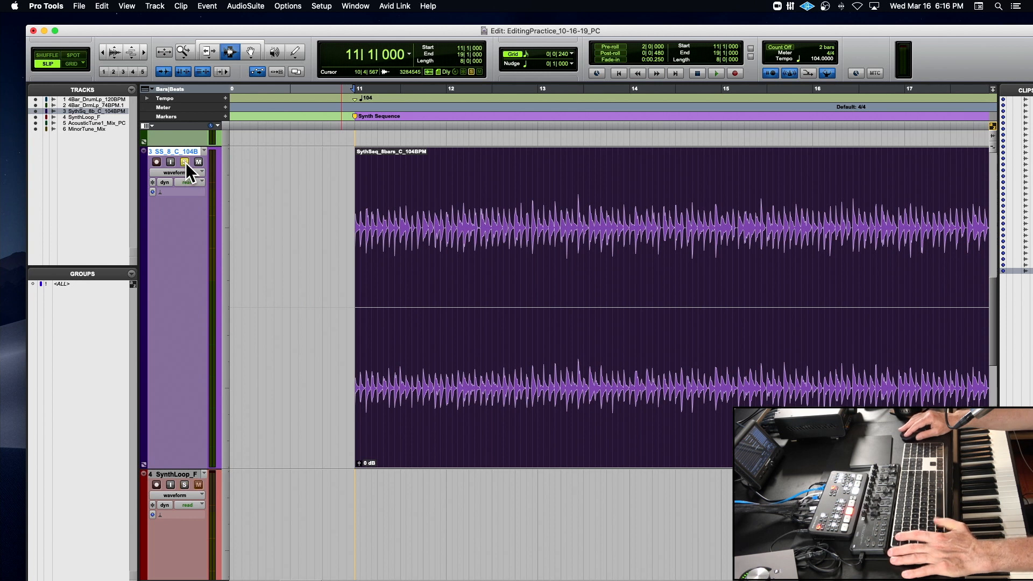
{"action": "key", "text": "space"}
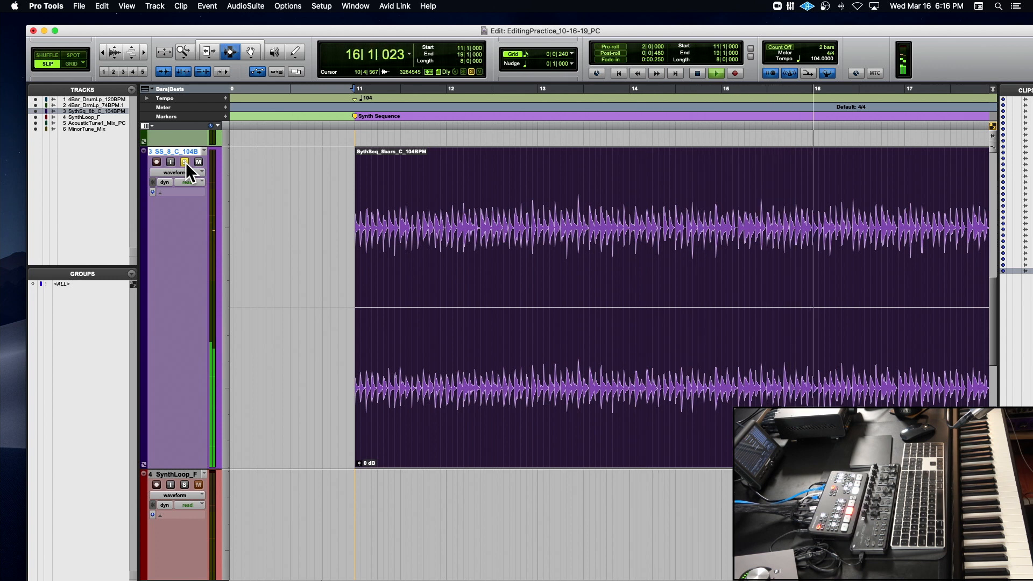
Examine the individual hits at the start of the synth sequence up close, and bring the whole clip back into view
{"action": "key", "text": "super+bracketleft"}
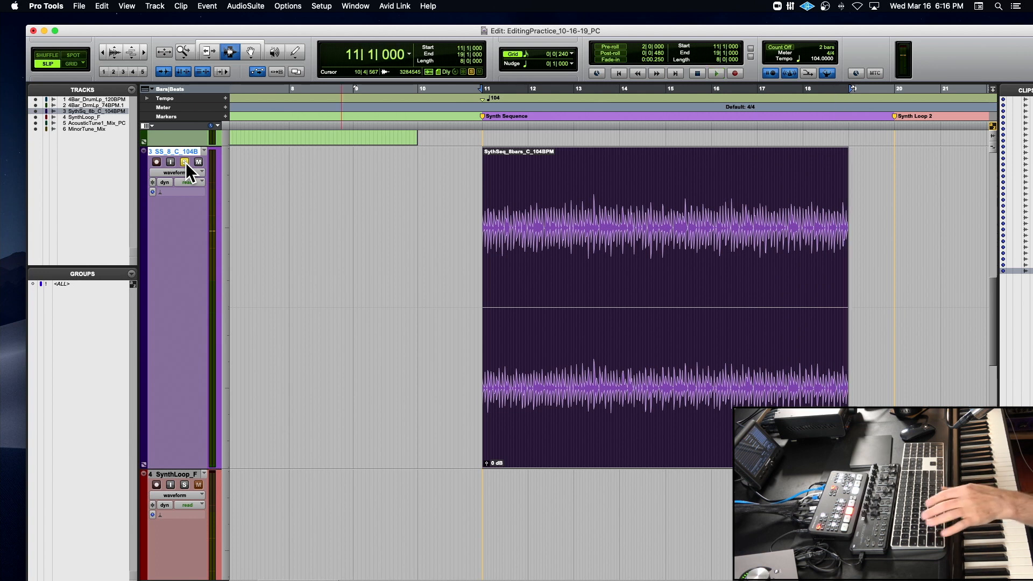
{"action": "key", "text": "t"}
{"action": "key", "text": "t"}
{"action": "key", "text": "t"}
{"action": "key", "text": "t"}
{"action": "key", "text": "t"}
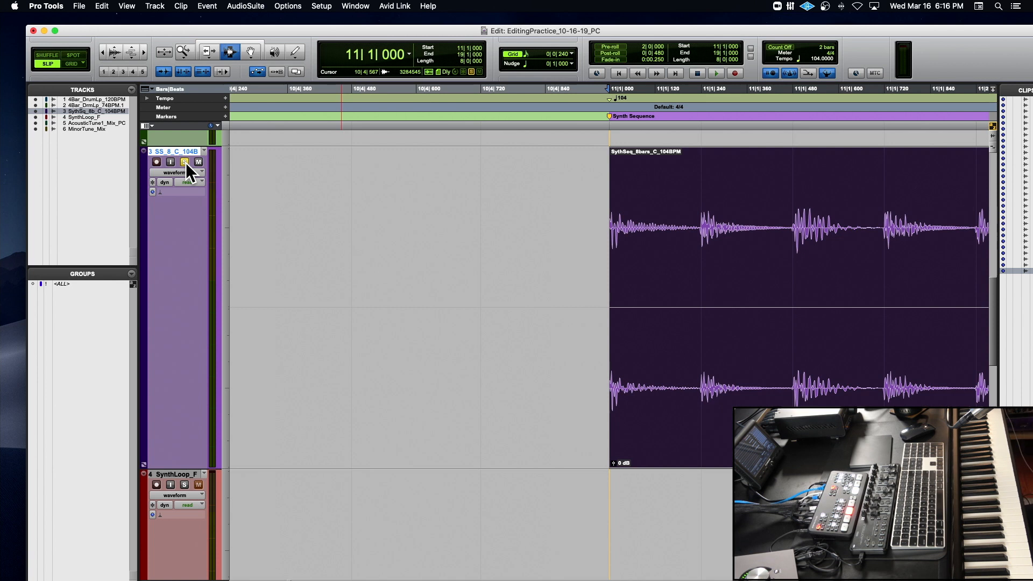
{"action": "key", "text": "super+bracketleft"}
{"action": "key", "text": "super+bracketleft"}
{"action": "key", "text": "super+bracketleft"}
{"action": "key", "text": "super+bracketleft"}
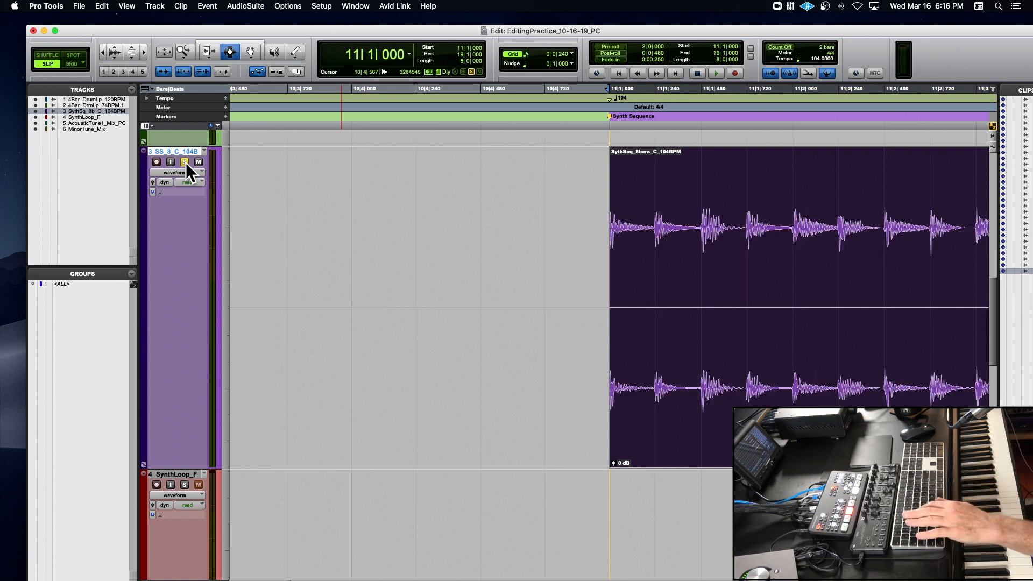
{"action": "key", "text": "super+bracketleft"}
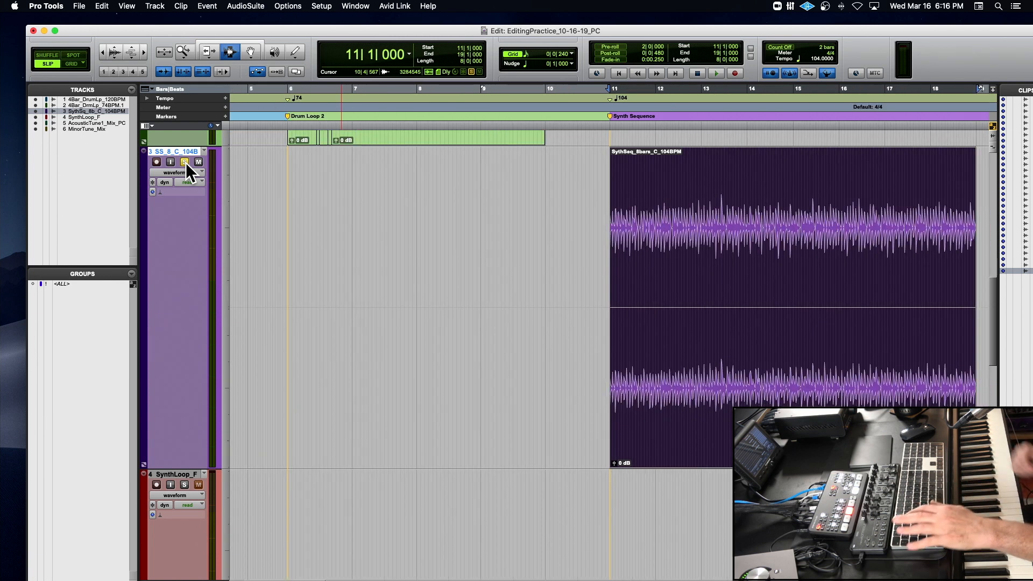
{"action": "scroll", "coordinate": [662, 180], "scroll_direction": "right", "scroll_amount": 3}
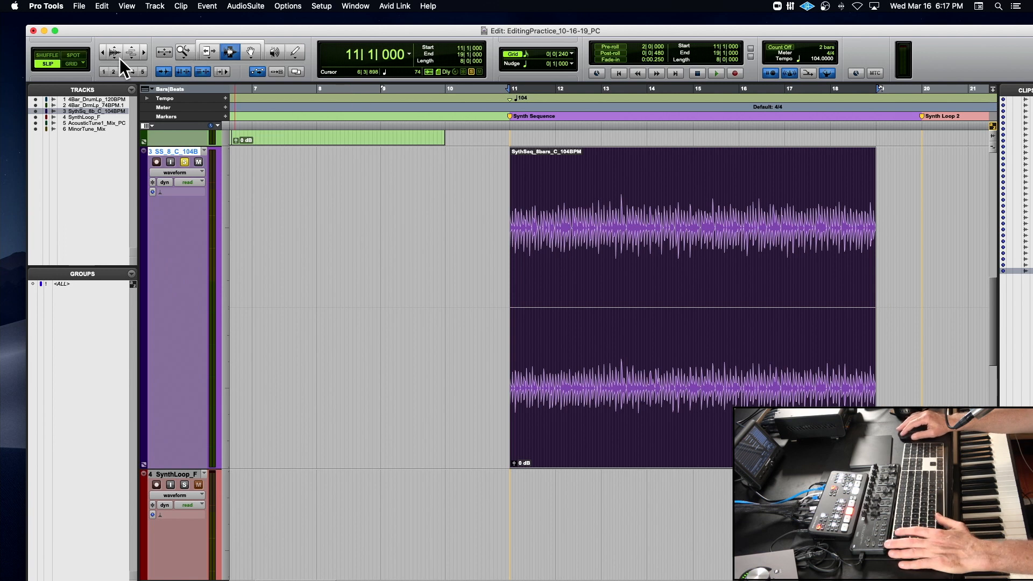
Switch to Grid mode and select the four bars from 13|1|000 to 17|1|000 in the synth sequence clip
{"action": "left_click", "coordinate": [74, 65]}
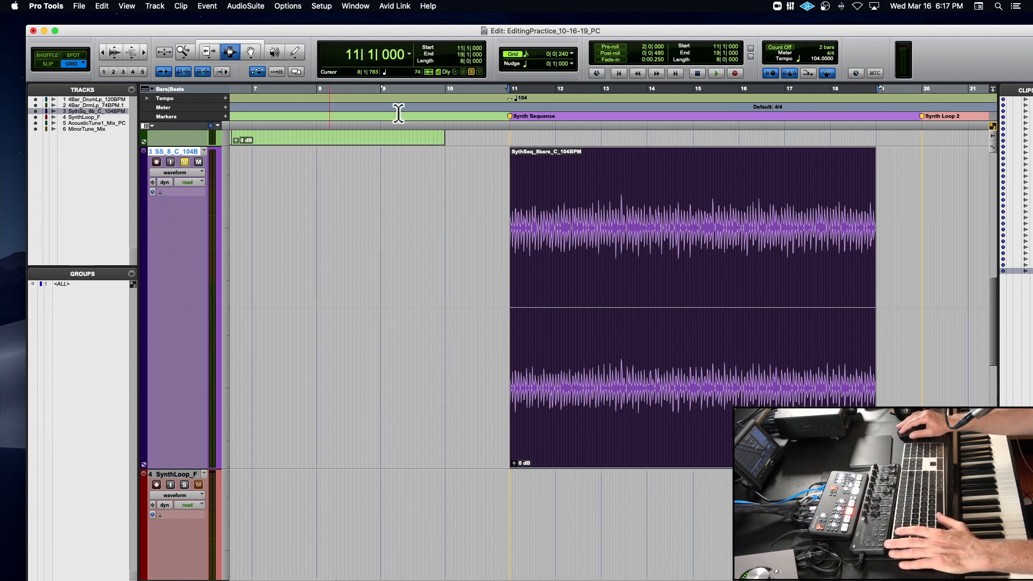
{"action": "left_click", "coordinate": [599, 163]}
{"action": "left_click_drag", "start_coordinate": [600, 163], "coordinate": [783, 179]}
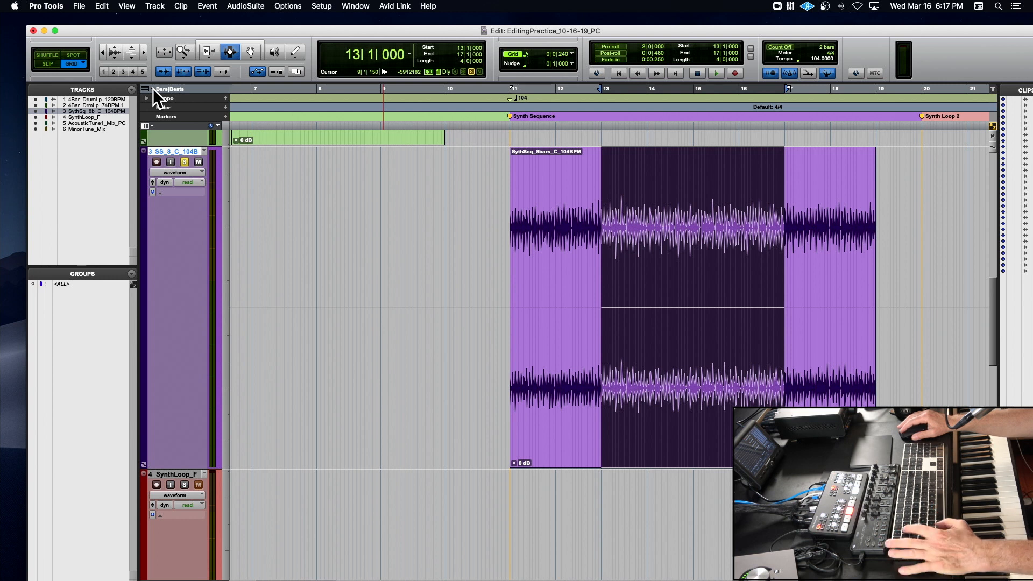
Activate the Trim tool, reposition the Edit window and cycle through the Shuffle, Slip, Spot and Grid modes, setting the grid to Relative
{"action": "key", "text": "F5"}
{"action": "key", "text": "F6"}
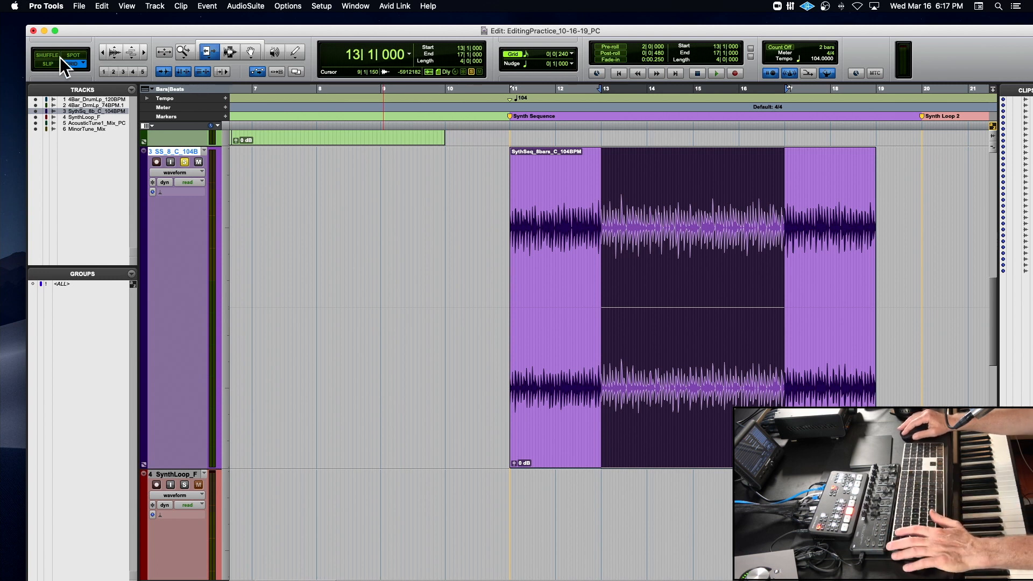
{"action": "left_click_drag", "start_coordinate": [121, 31], "coordinate": [311, 124]}
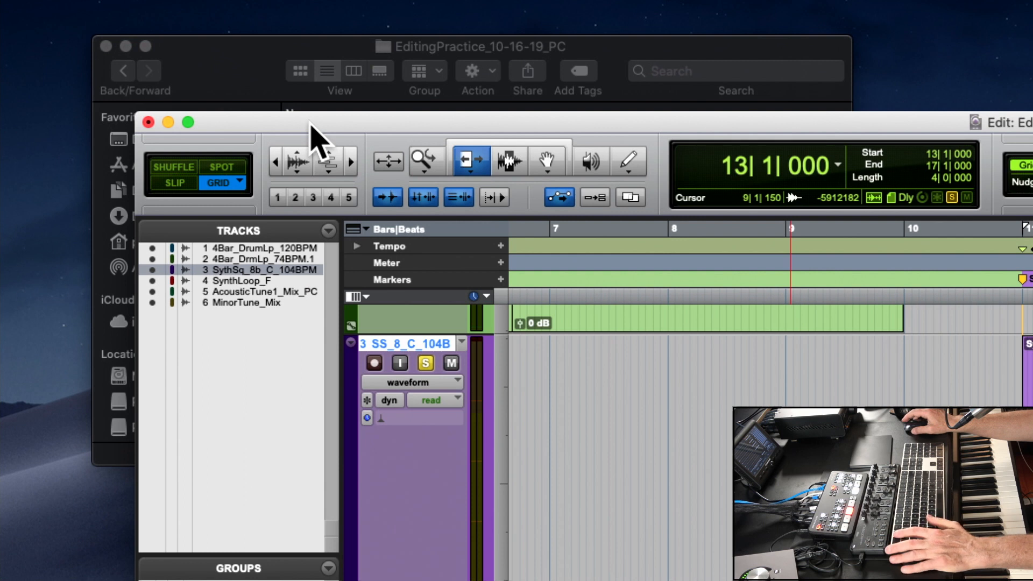
{"action": "key", "text": "F1"}
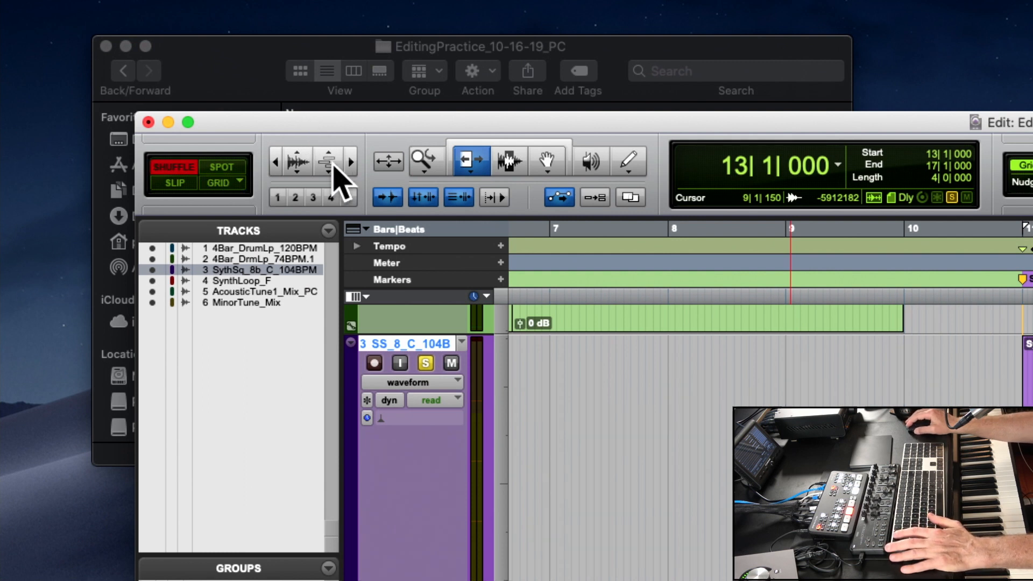
{"action": "key", "text": "F2"}
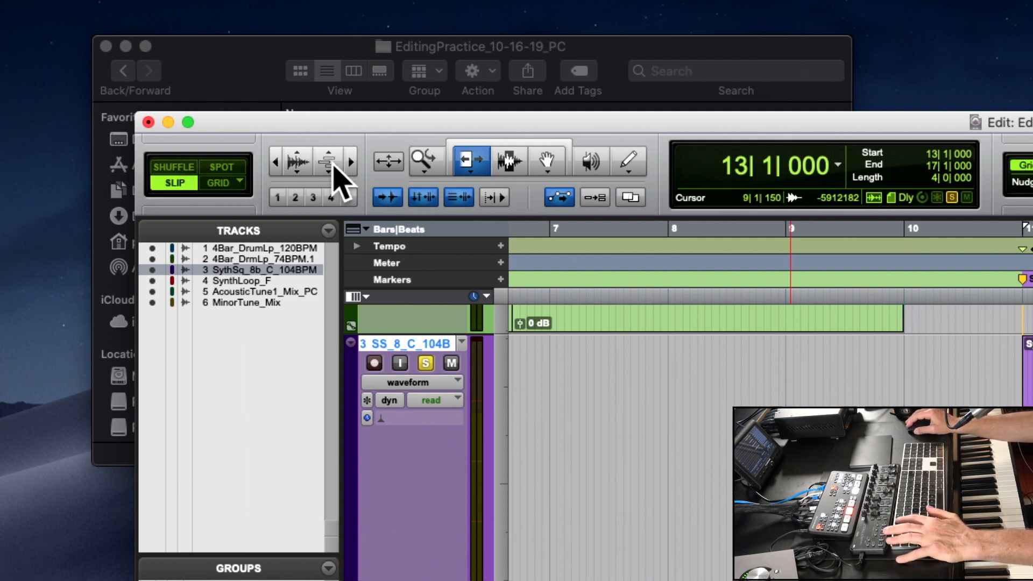
{"action": "key", "text": "F3"}
{"action": "key", "text": "F4"}
{"action": "key", "text": "F1"}
{"action": "key", "text": "F2"}
{"action": "key", "text": "F4"}
{"action": "key", "text": "F4"}
Delete the selected bars 13 to 17 in Shuffle mode and play the synth sequence from 10|4|904 across the join
{"action": "key", "text": "F1"}
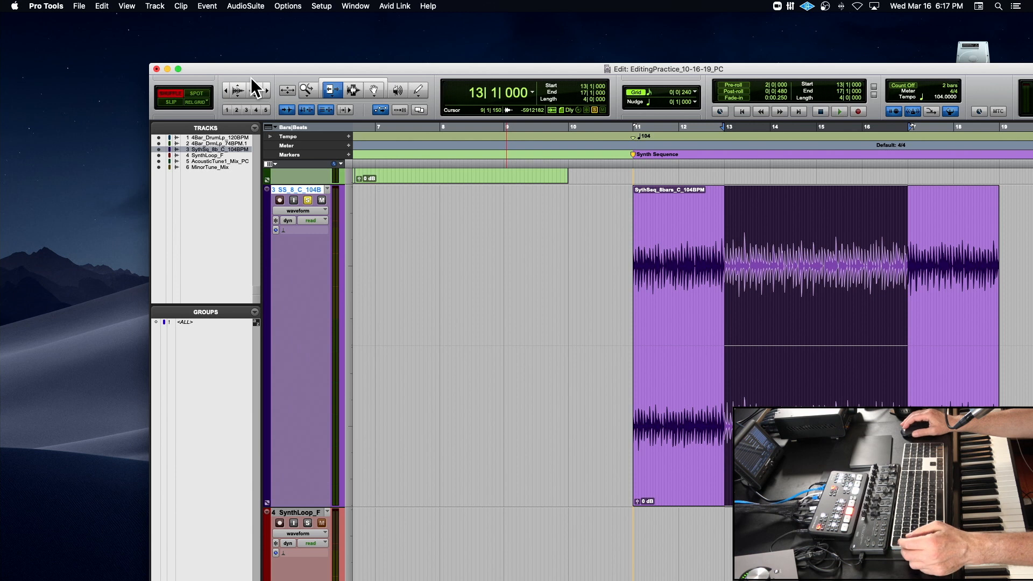
{"action": "key", "text": "Delete"}
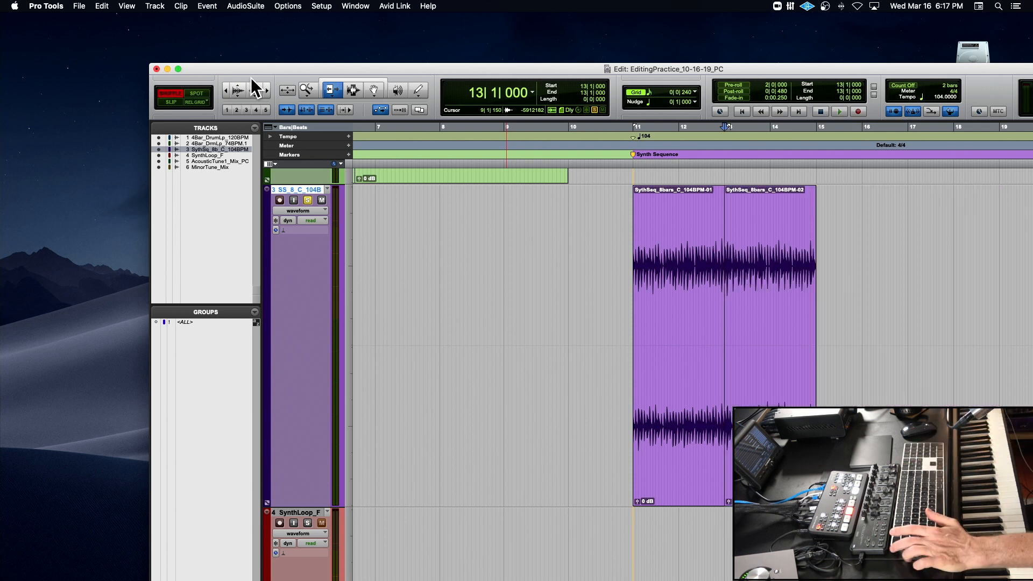
{"action": "left_click", "coordinate": [633, 146]}
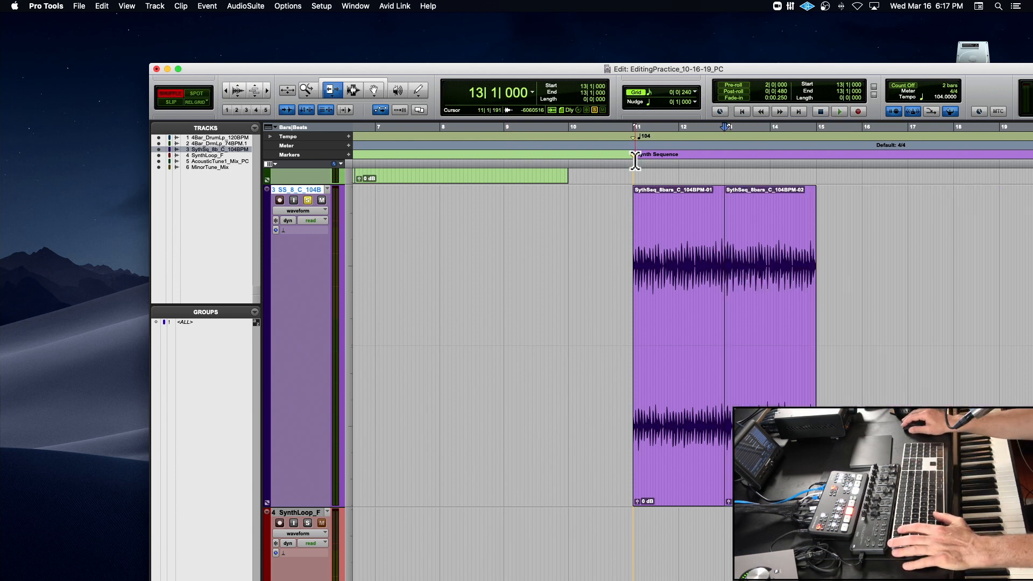
{"action": "key", "text": "space"}
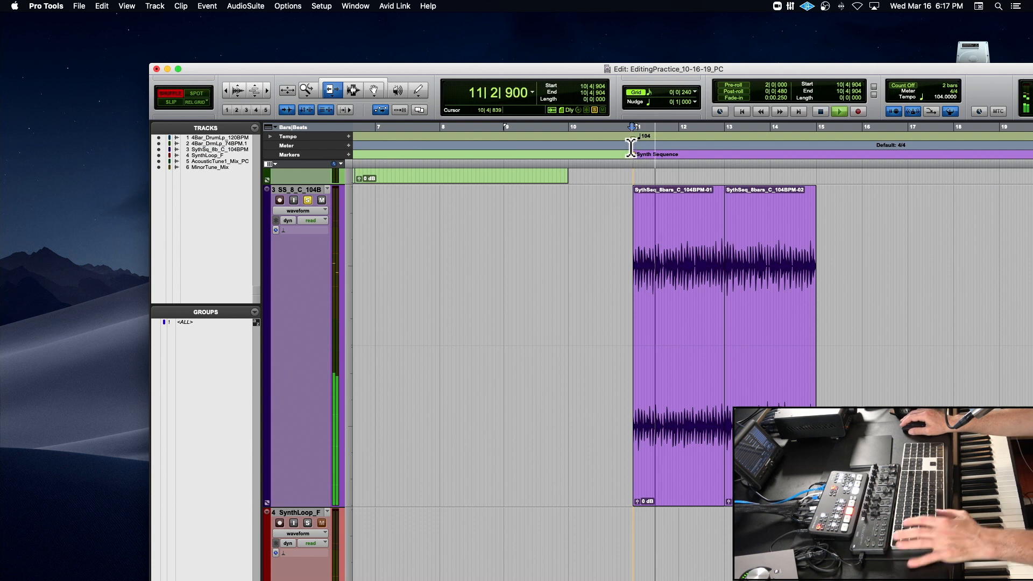
{"action": "key", "text": "super+bracketright"}
{"action": "key", "text": "super+bracketright"}
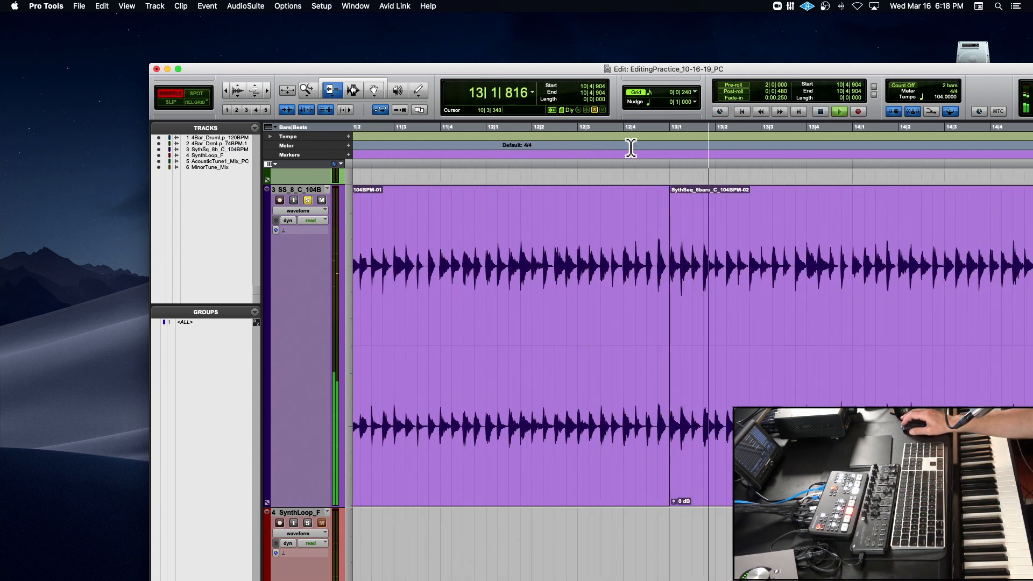
{"action": "key", "text": "space"}
With the Selector tool in Slip mode, select from 12|4|334 to 13|1|580 across the join and play the selection
{"action": "left_click", "coordinate": [350, 89]}
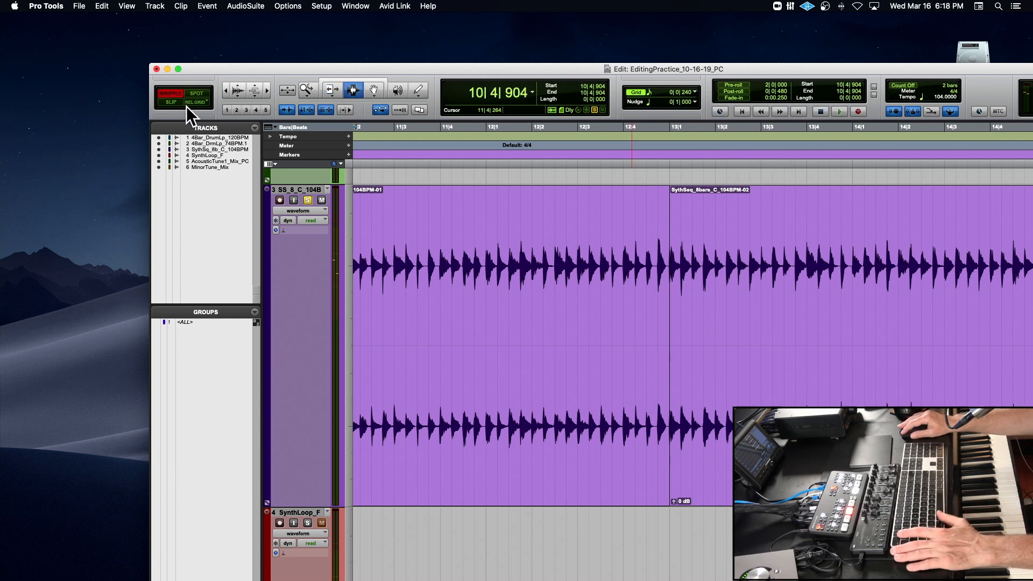
{"action": "left_click", "coordinate": [669, 281]}
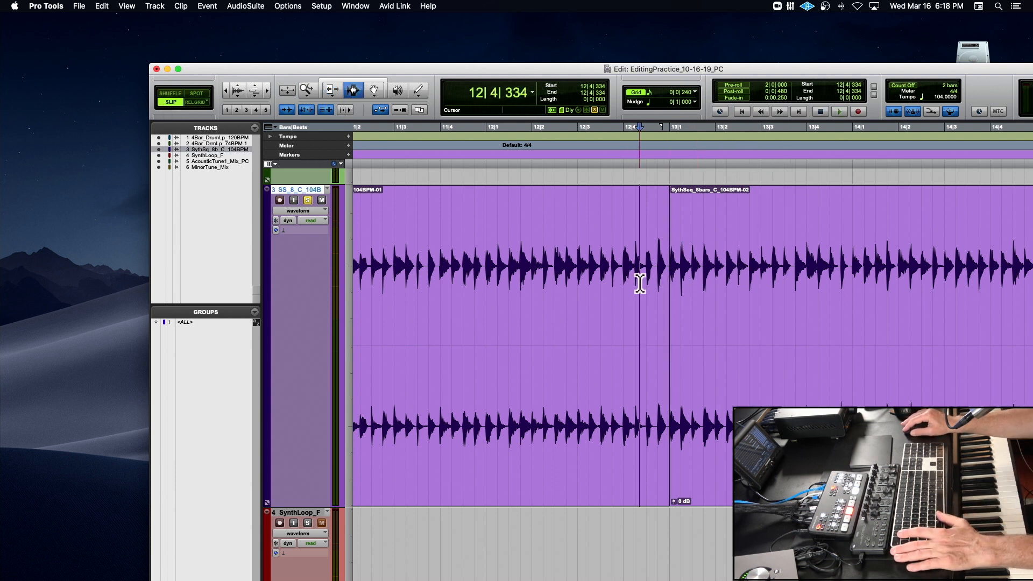
{"action": "left_click_drag", "start_coordinate": [640, 281], "coordinate": [696, 285]}
{"action": "key", "text": "space"}
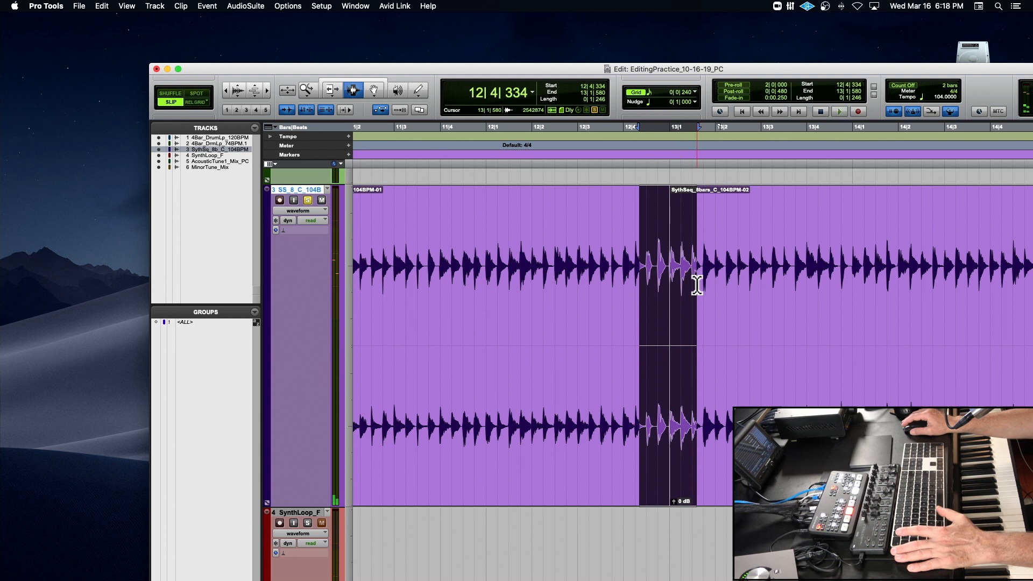
Examine the clip boundary at 13|1|000 at sample-level detail against the start of the hit's waveform
{"action": "key", "text": "super+bracketright"}
{"action": "key", "text": "super+bracketright"}
{"action": "key", "text": "super+bracketright"}
{"action": "scroll", "coordinate": [693, 280], "scroll_direction": "right", "scroll_amount": 5}
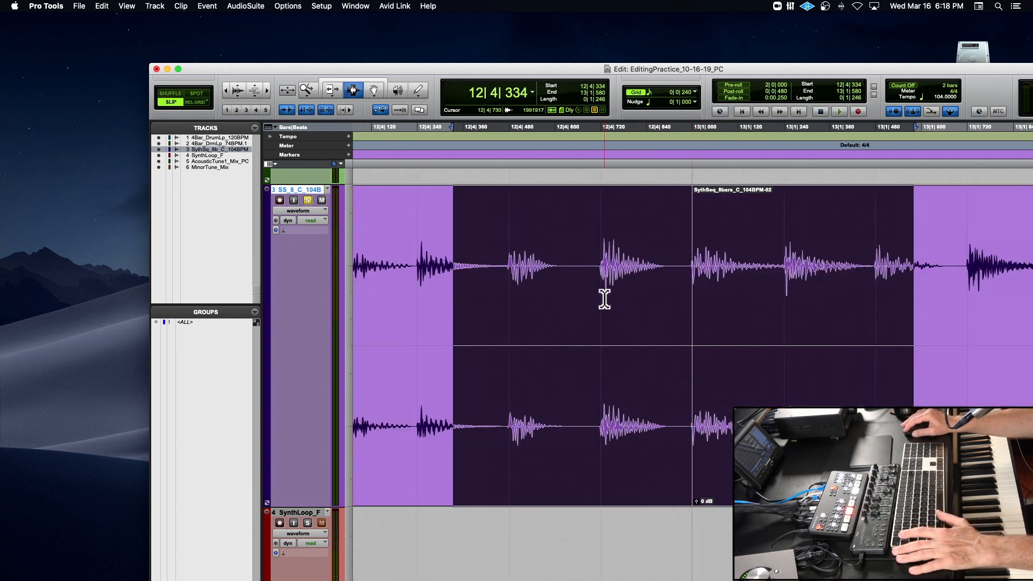
{"action": "key", "text": "space"}
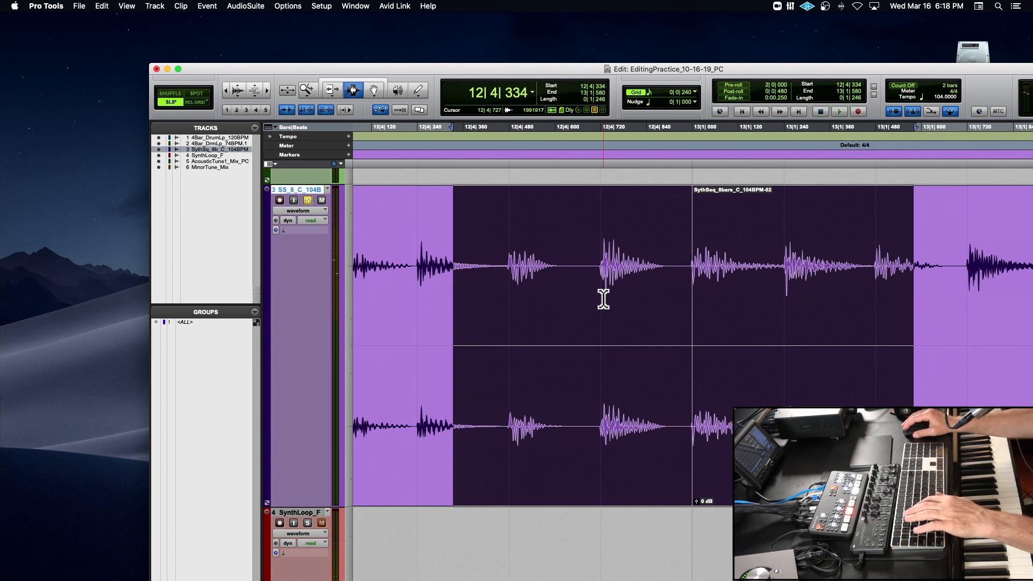
{"action": "key", "text": "super+bracketright"}
{"action": "scroll", "coordinate": [604, 299], "scroll_direction": "right", "scroll_amount": 12}
{"action": "scroll", "coordinate": [604, 299], "scroll_direction": "down", "scroll_amount": 1}
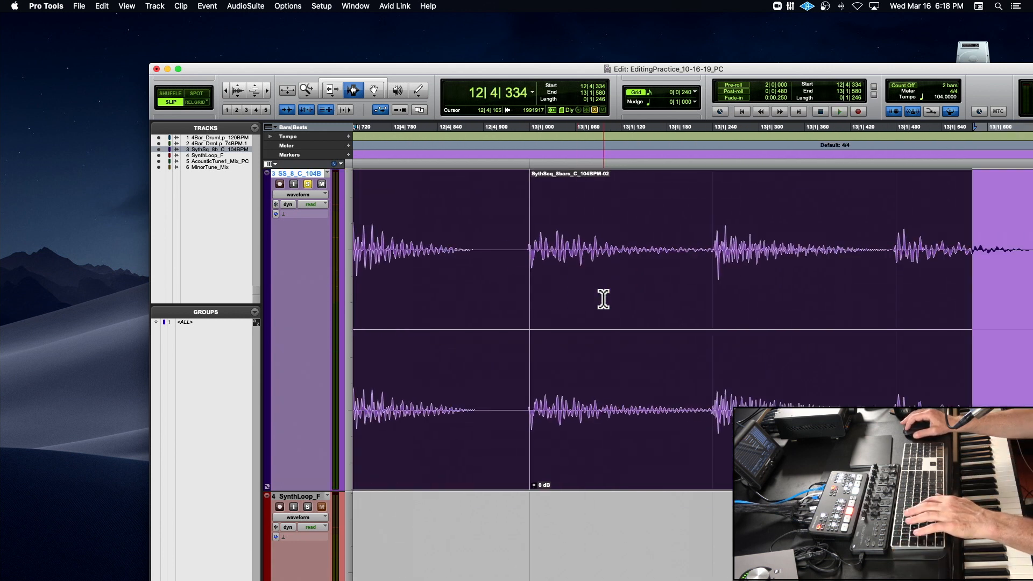
{"action": "key", "text": "t"}
{"action": "key", "text": "t"}
{"action": "scroll", "coordinate": [604, 299], "scroll_direction": "right", "scroll_amount": 3}
{"action": "scroll", "coordinate": [603, 299], "scroll_direction": "left", "scroll_amount": 12}
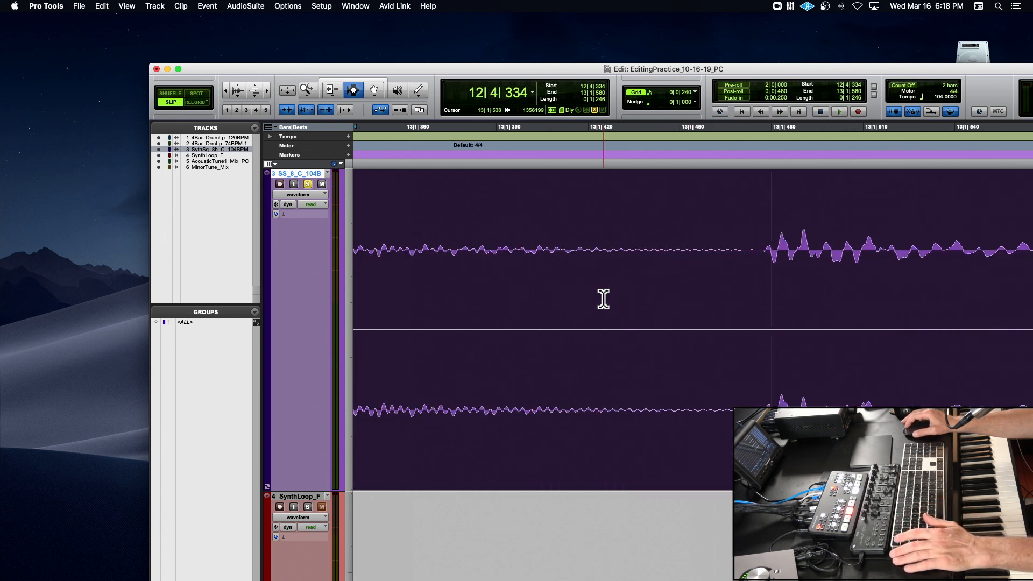
{"action": "scroll", "coordinate": [603, 299], "scroll_direction": "left", "scroll_amount": 10}
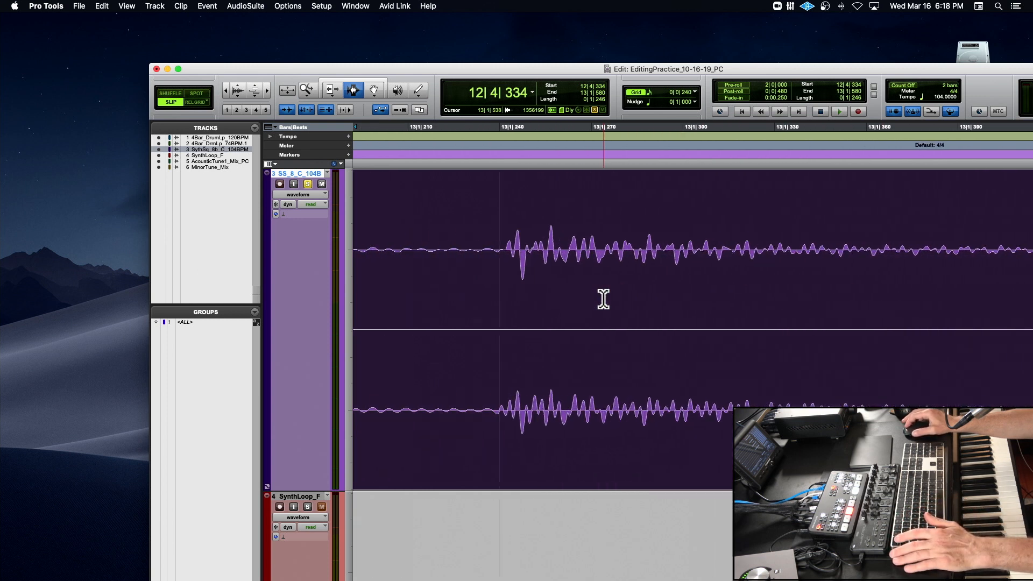
{"action": "scroll", "coordinate": [604, 299], "scroll_direction": "left", "scroll_amount": 8}
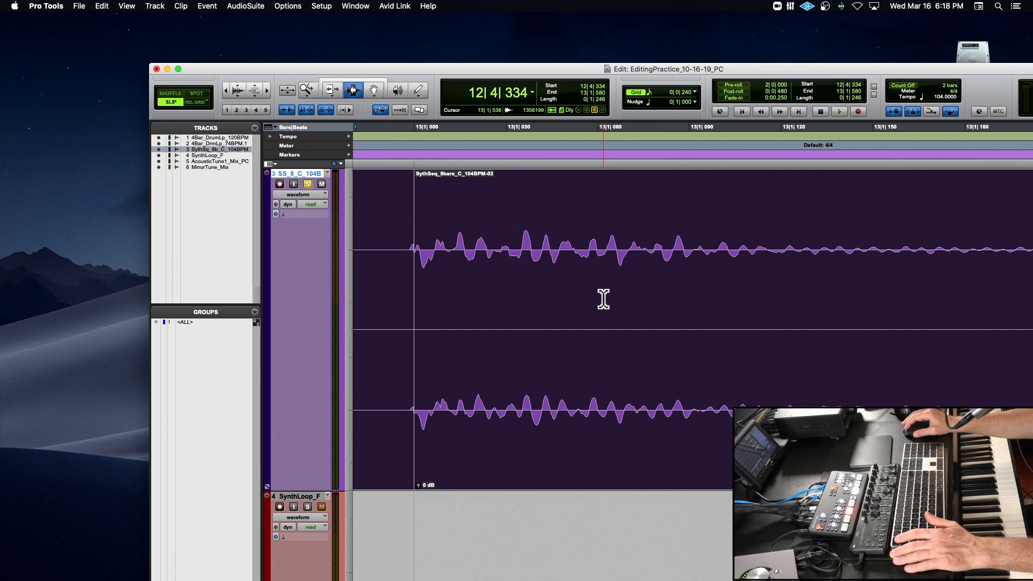
{"action": "scroll", "coordinate": [603, 299], "scroll_direction": "left", "scroll_amount": 3}
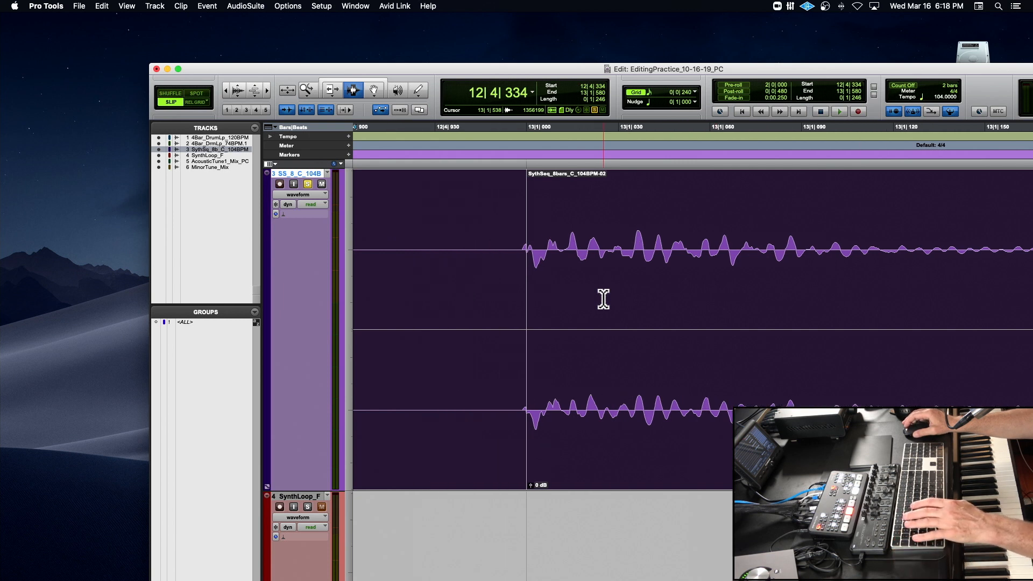
{"action": "scroll", "coordinate": [603, 299], "scroll_direction": "up", "scroll_amount": 5}
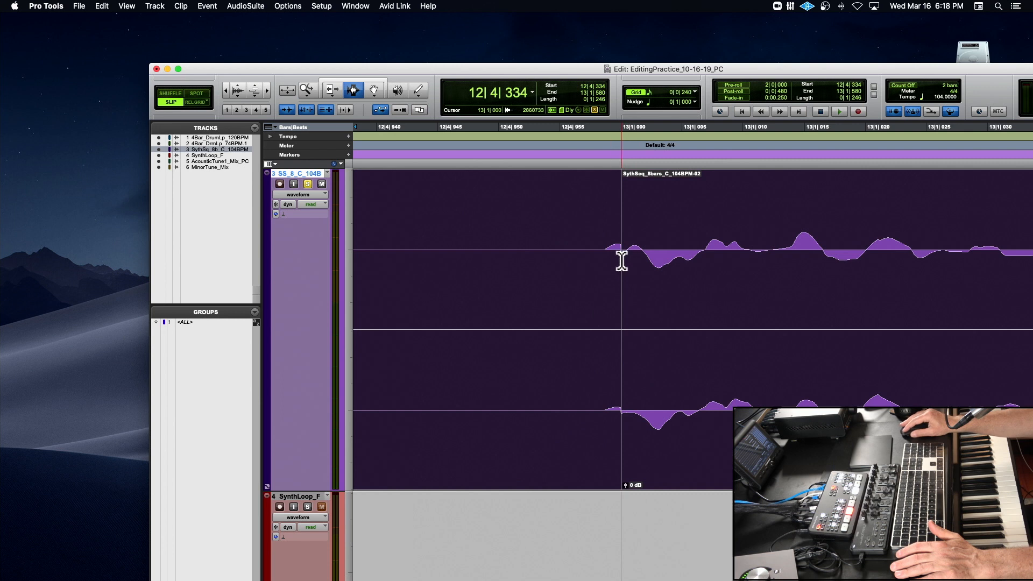
Extend the start of the second synth sequence clip back to 12|4|957 with the Trim tool, ahead of the hit's attack
{"action": "left_click_drag", "start_coordinate": [610, 255], "coordinate": [618, 261]}
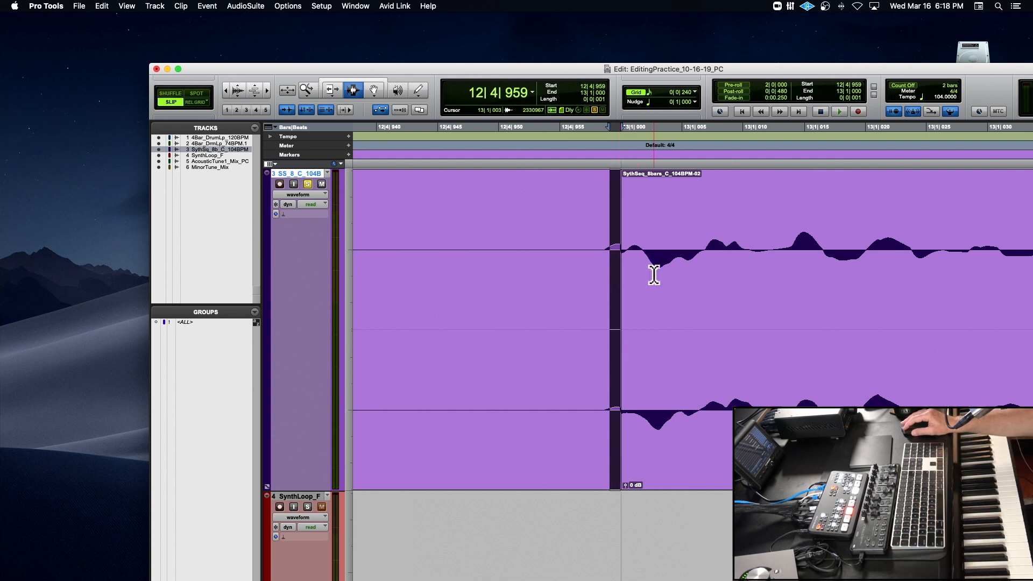
{"action": "left_click", "coordinate": [598, 273]}
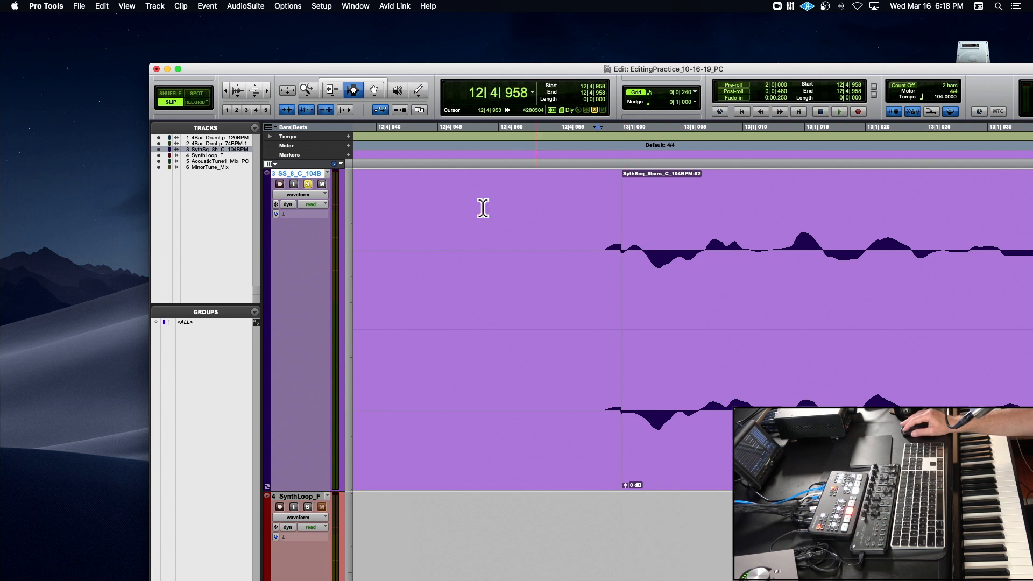
{"action": "left_click", "coordinate": [334, 90]}
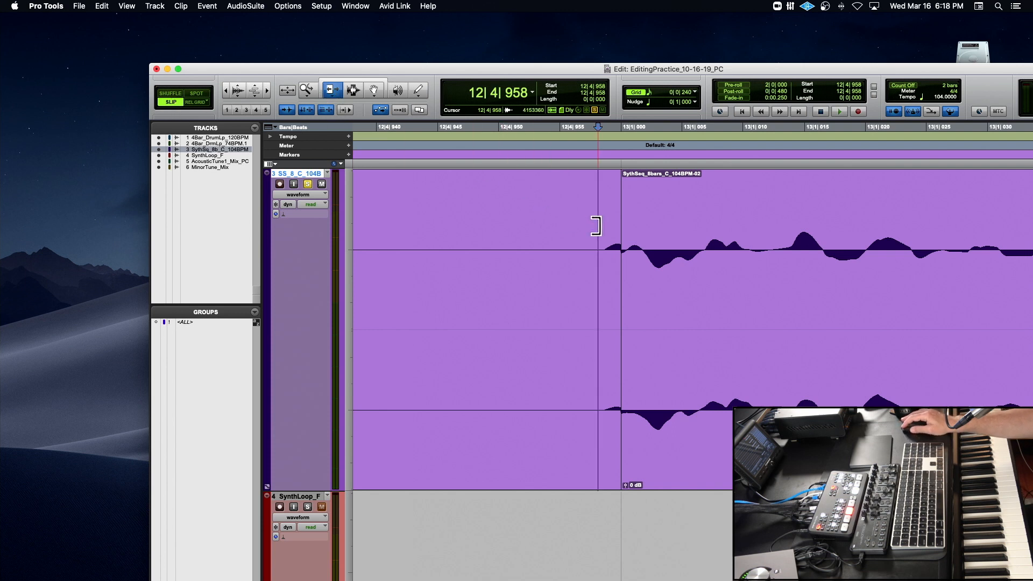
{"action": "left_click_drag", "start_coordinate": [622, 225], "coordinate": [580, 222]}
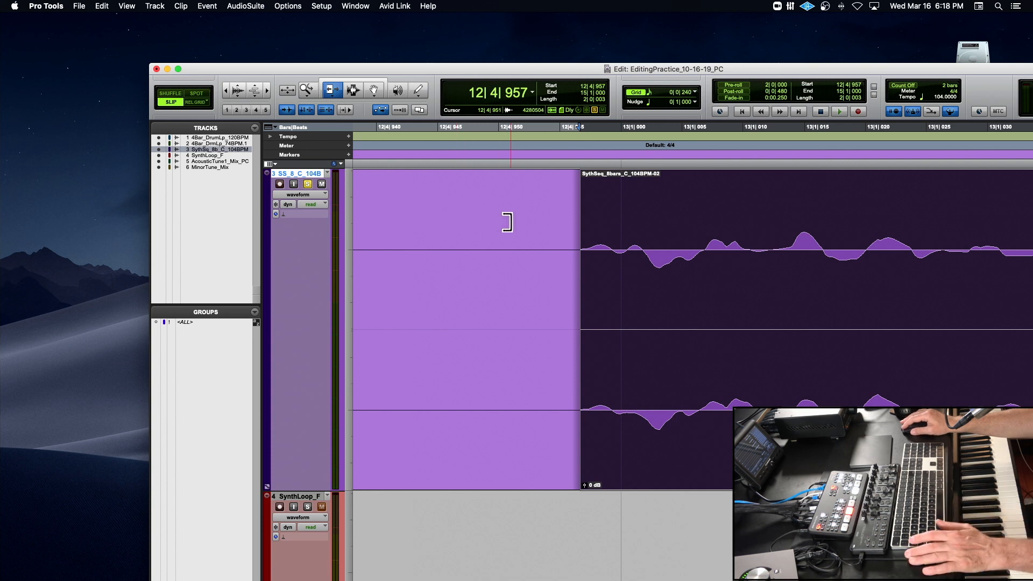
Play the synth sequence from 12|4|437 toward the trimmed join
{"action": "key", "text": "super+bracketleft"}
{"action": "key", "text": "super+bracketleft"}
{"action": "key", "text": "super+bracketleft"}
{"action": "key", "text": "super+bracketleft"}
{"action": "key", "text": "super+bracketleft"}
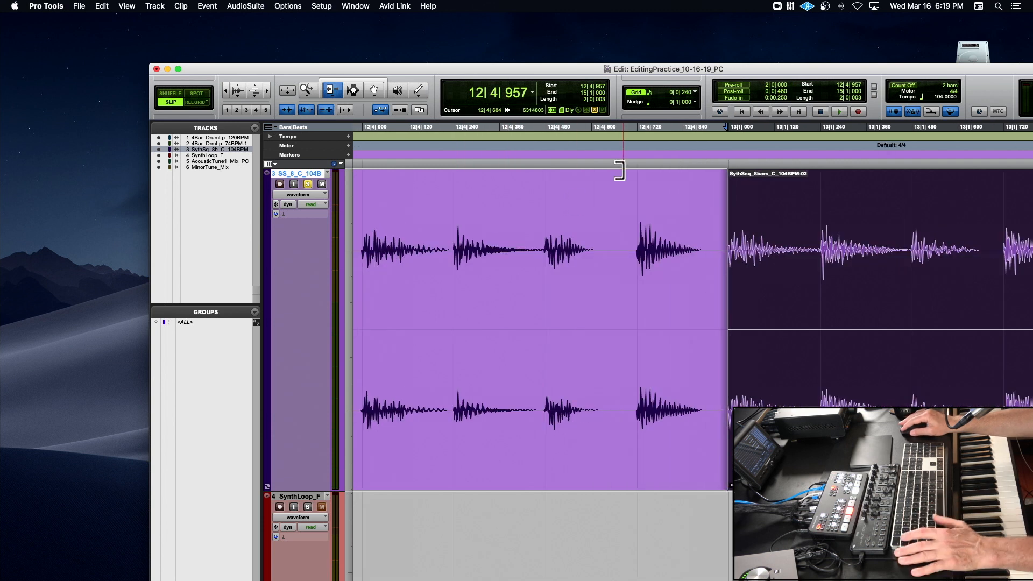
{"action": "left_click", "coordinate": [529, 149]}
{"action": "key", "text": "space"}
{"action": "key", "text": "space"}
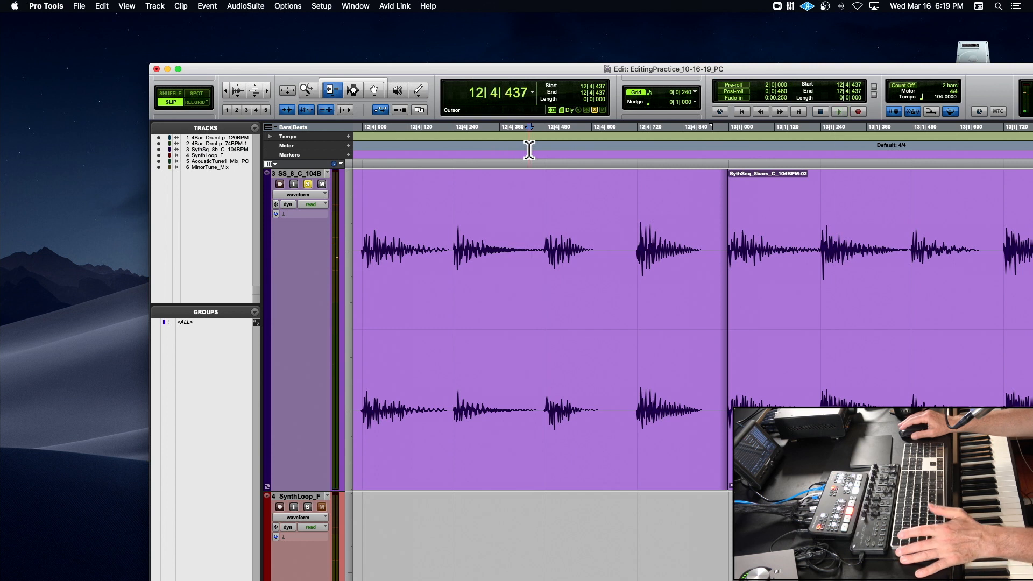
Examine the waveform starts of the synth hits leading up to the join at bar 13
{"action": "key", "text": "super+bracketright"}
{"action": "key", "text": "super+bracketright"}
{"action": "key", "text": "super+bracketright"}
{"action": "key", "text": "super+bracketright"}
{"action": "scroll", "coordinate": [666, 237], "scroll_direction": "right", "scroll_amount": 10}
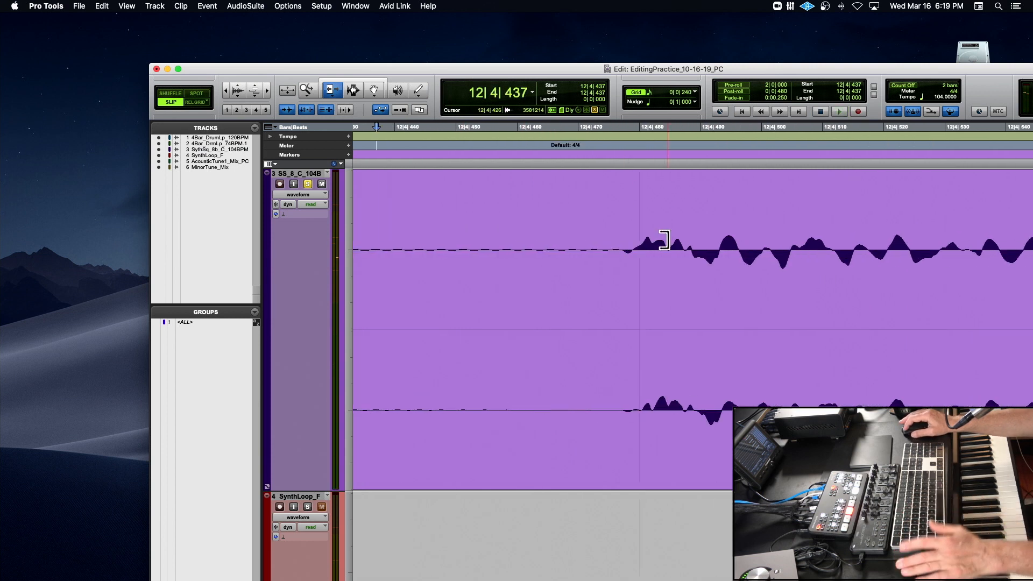
{"action": "key", "text": "super+bracketleft"}
{"action": "key", "text": "super+bracketleft"}
{"action": "key", "text": "super+bracketleft"}
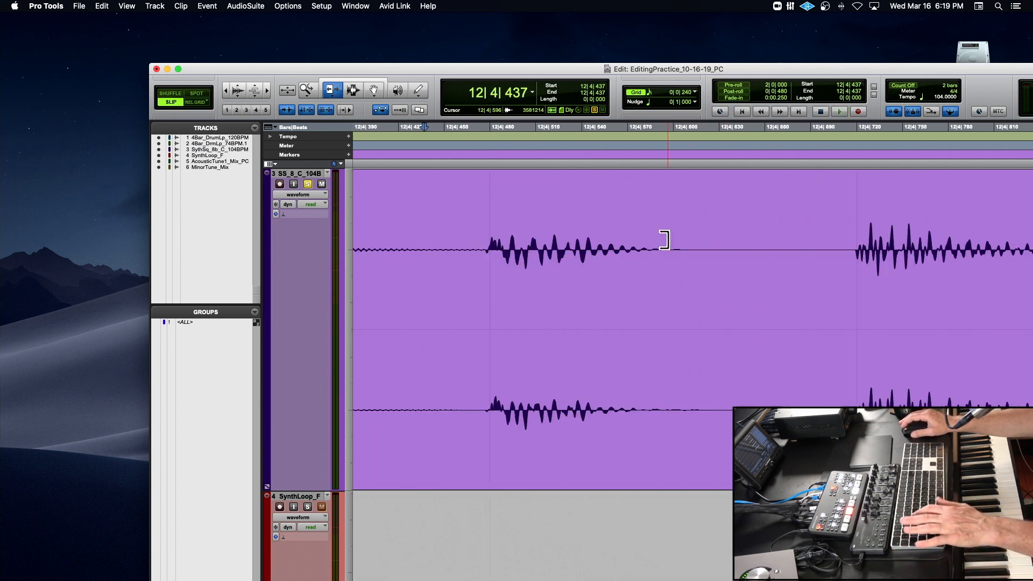
{"action": "key", "text": "super+bracketleft"}
{"action": "scroll", "coordinate": [665, 237], "scroll_direction": "right", "scroll_amount": 5}
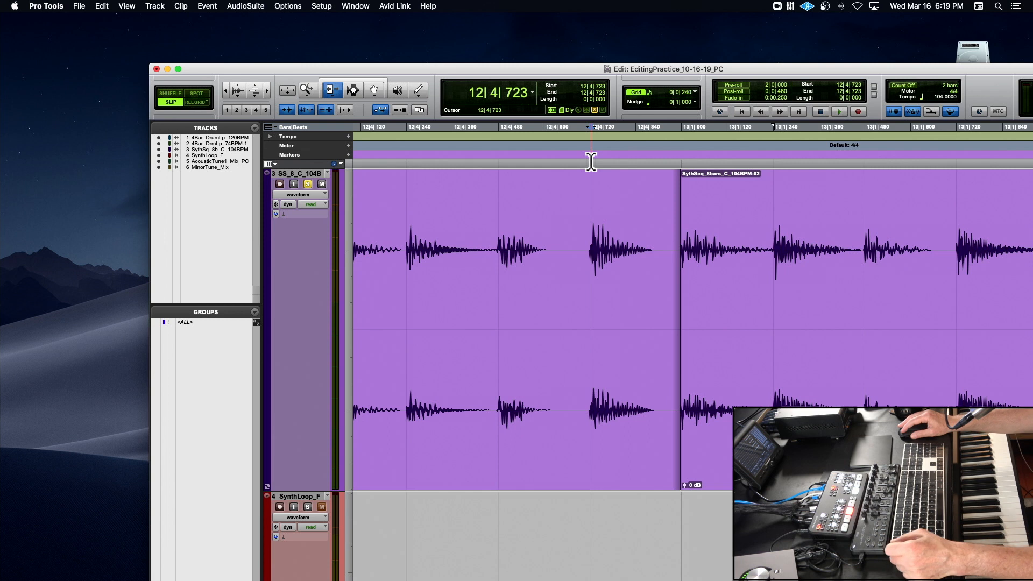
Play the synth sequence from 12|3|066 across the trimmed join
{"action": "key", "text": "super+bracketleft"}
{"action": "key", "text": "super+bracketleft"}
{"action": "key", "text": "super+bracketleft"}
{"action": "key", "text": "super+bracketleft"}
{"action": "key", "text": "super+bracketleft"}
{"action": "left_click", "coordinate": [708, 155]}
{"action": "key", "text": "space"}
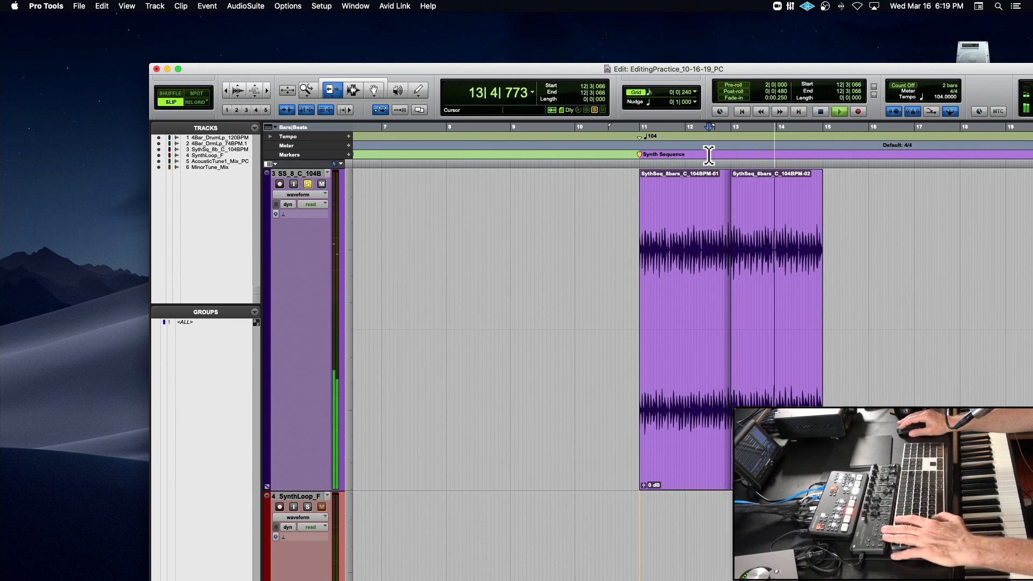
{"action": "key", "text": "space"}
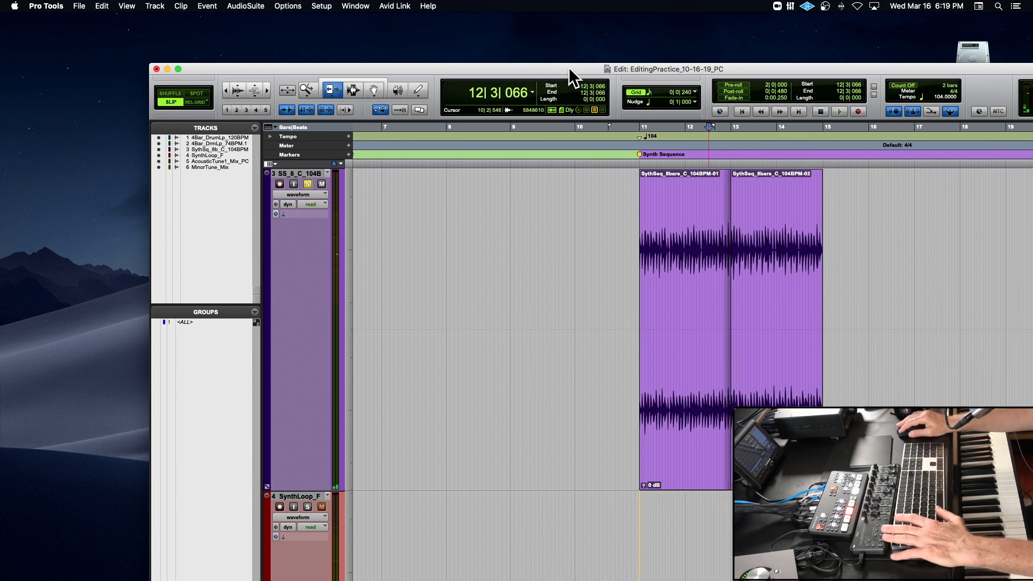
Maximize the Edit window and switch the solo from the synth sequence track to SynthLoop_F
{"action": "double_click", "coordinate": [569, 67]}
{"action": "scroll", "coordinate": [802, 321], "scroll_direction": "down", "scroll_amount": 3}
{"action": "scroll", "coordinate": [802, 321], "scroll_direction": "up", "scroll_amount": 3}
{"action": "scroll", "coordinate": [802, 321], "scroll_direction": "right", "scroll_amount": 3}
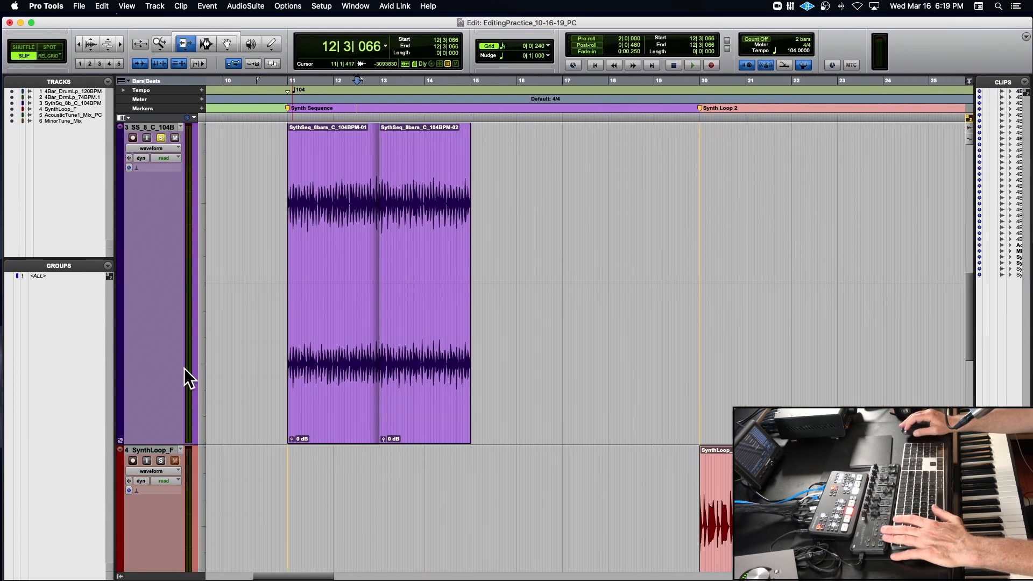
{"action": "left_click", "coordinate": [160, 460]}
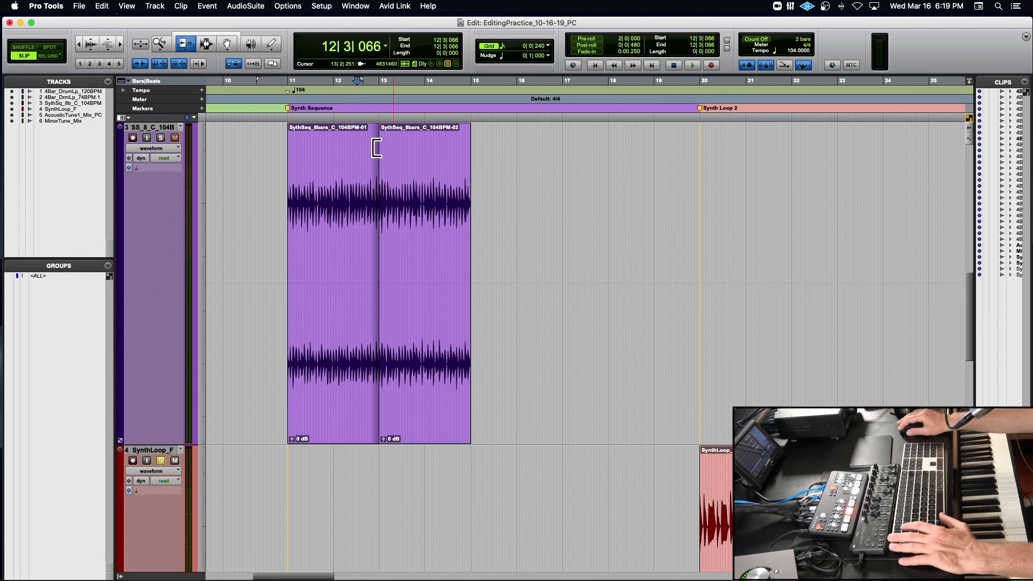
Select the whole SynthLoop_F clip with the Grabber tool, fit it to the Edit window and play it
{"action": "left_click", "coordinate": [227, 43]}
{"action": "left_click", "coordinate": [715, 484]}
{"action": "left_click_drag", "start_coordinate": [970, 344], "coordinate": [971, 399]}
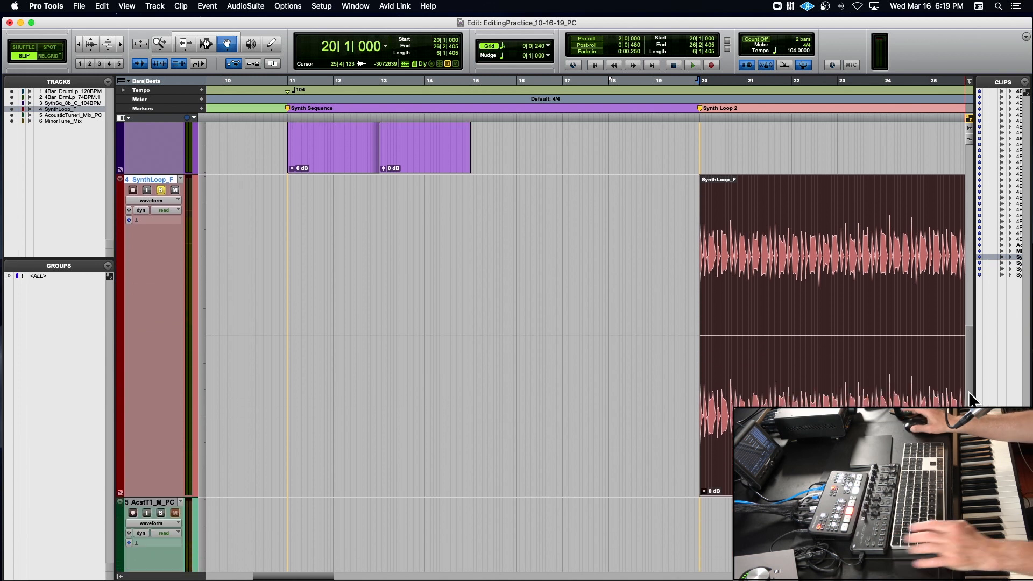
{"action": "key", "text": "alt+f"}
{"action": "key", "text": "space"}
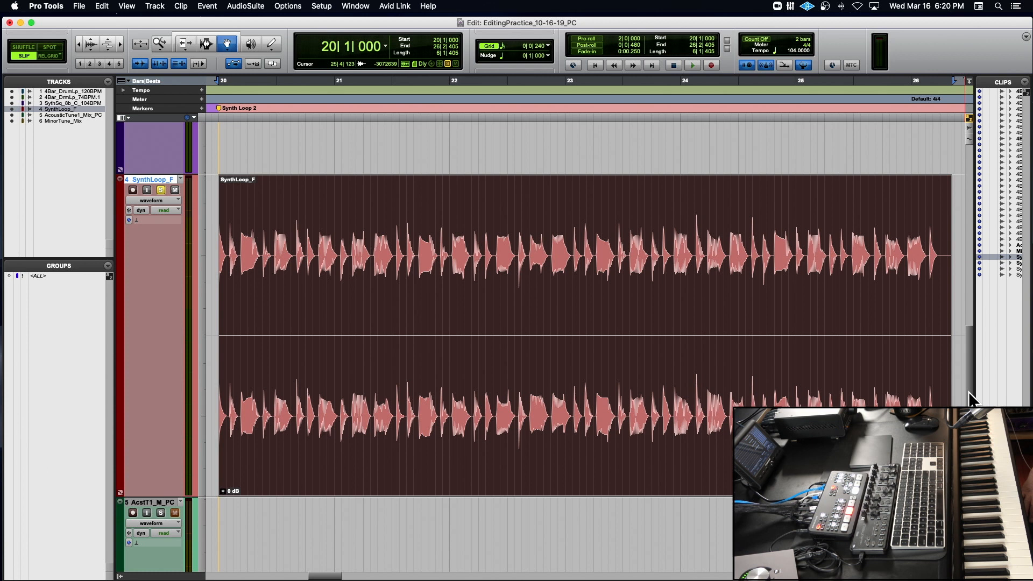
{"action": "key", "text": "space"}
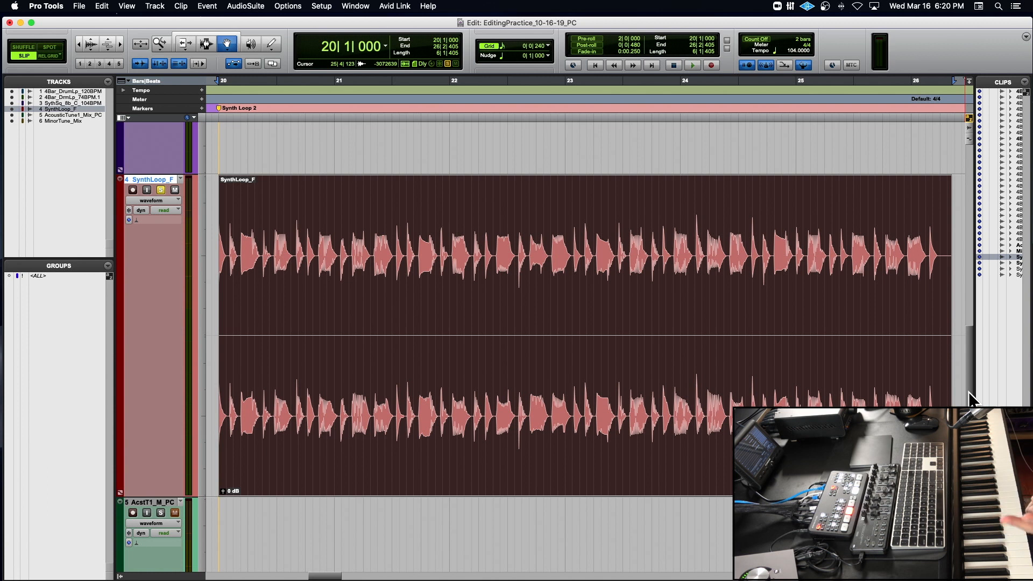
Activate the Selector tool and audition the opening bars of SynthLoop_F repeatedly from 20|1|000
{"action": "key", "text": "super+bracketright"}
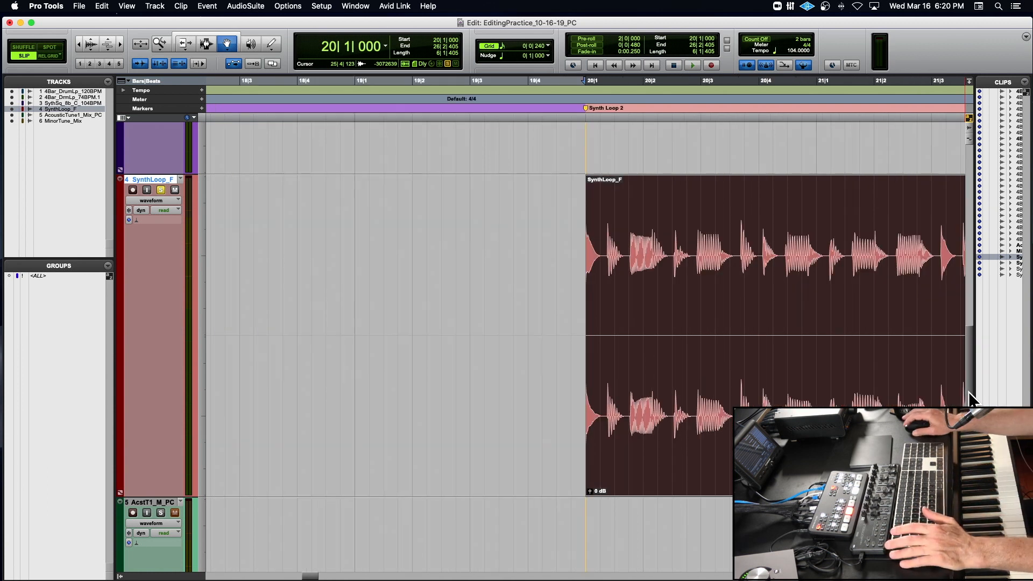
{"action": "scroll", "coordinate": [972, 398], "scroll_direction": "right", "scroll_amount": 5}
{"action": "scroll", "coordinate": [972, 398], "scroll_direction": "right", "scroll_amount": 3}
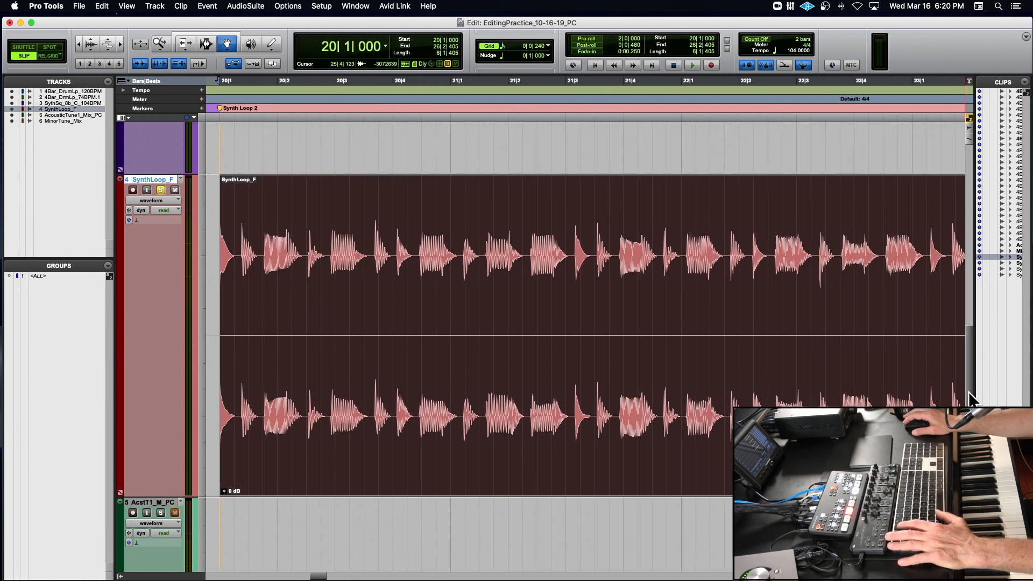
{"action": "key", "text": "space"}
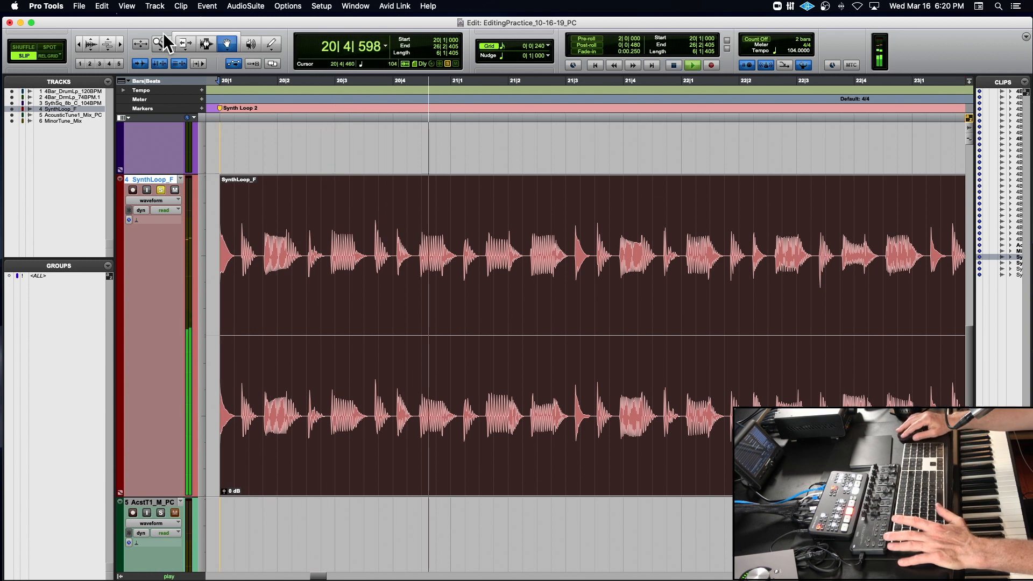
{"action": "key", "text": "space"}
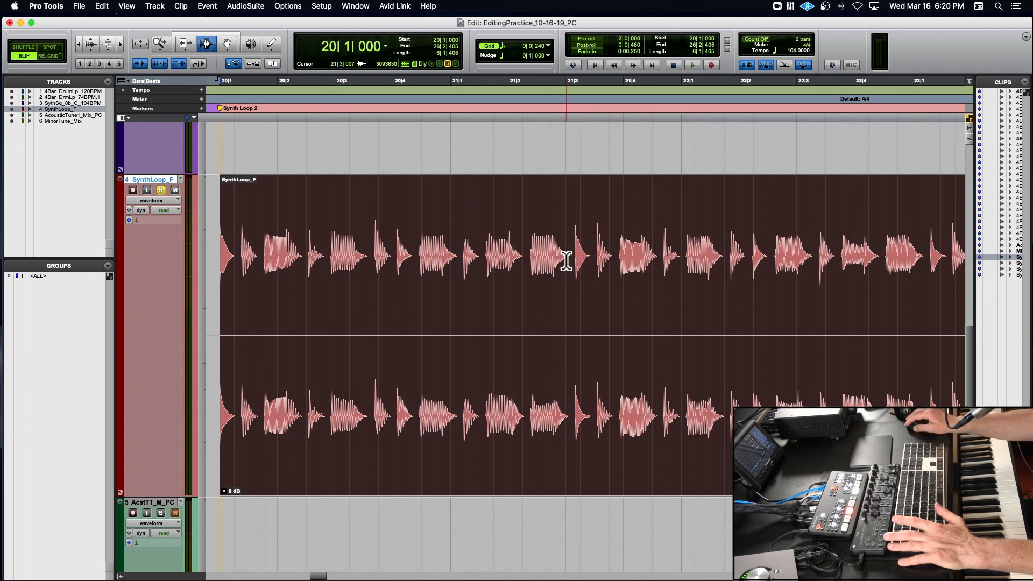
{"action": "key", "text": "space"}
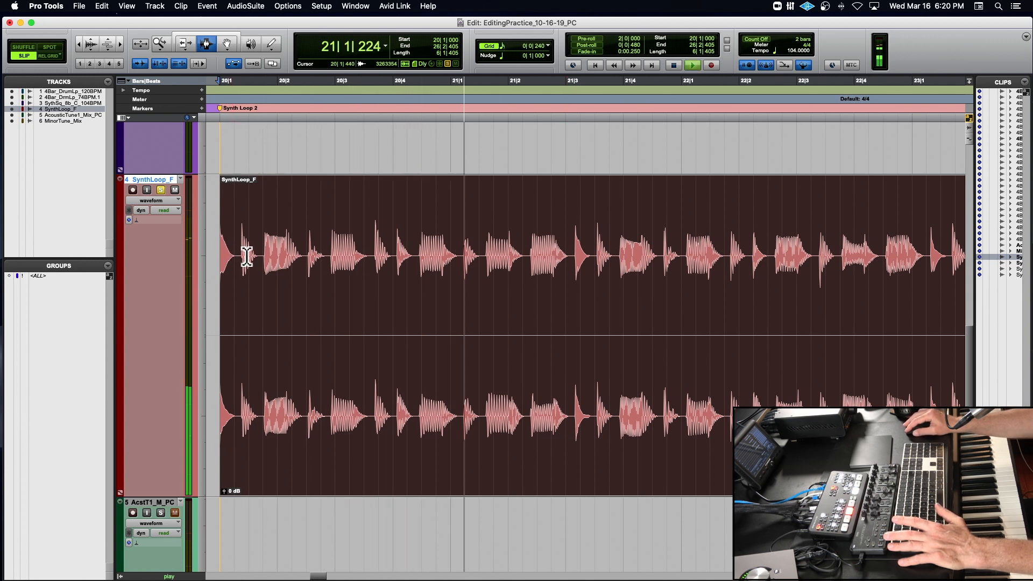
{"action": "key", "text": "space"}
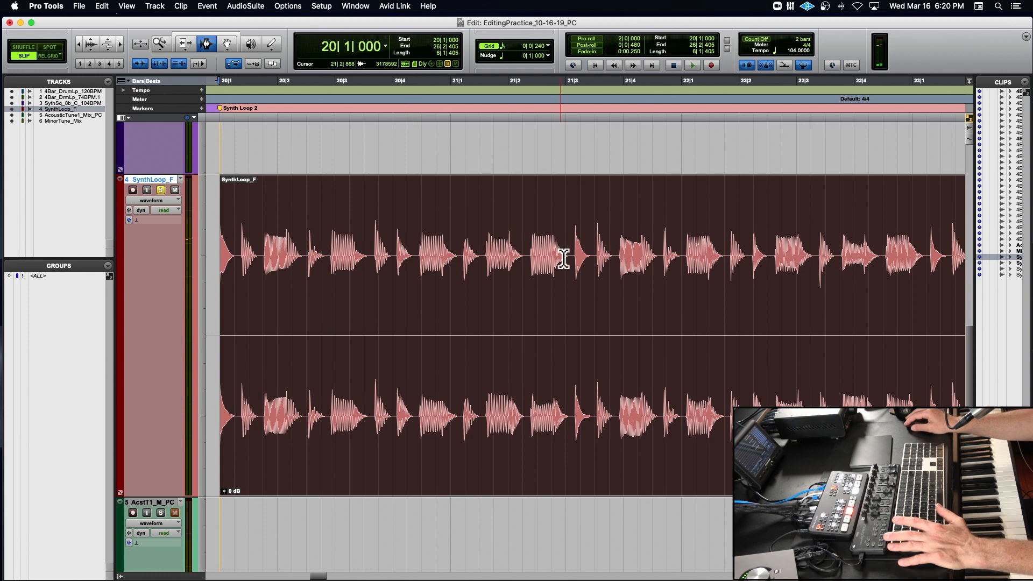
Place the cursor at 21|3|042 in SynthLoop_F, advance it to the transient at 21|3|154 and inspect the hit's start
{"action": "left_click", "coordinate": [560, 259]}
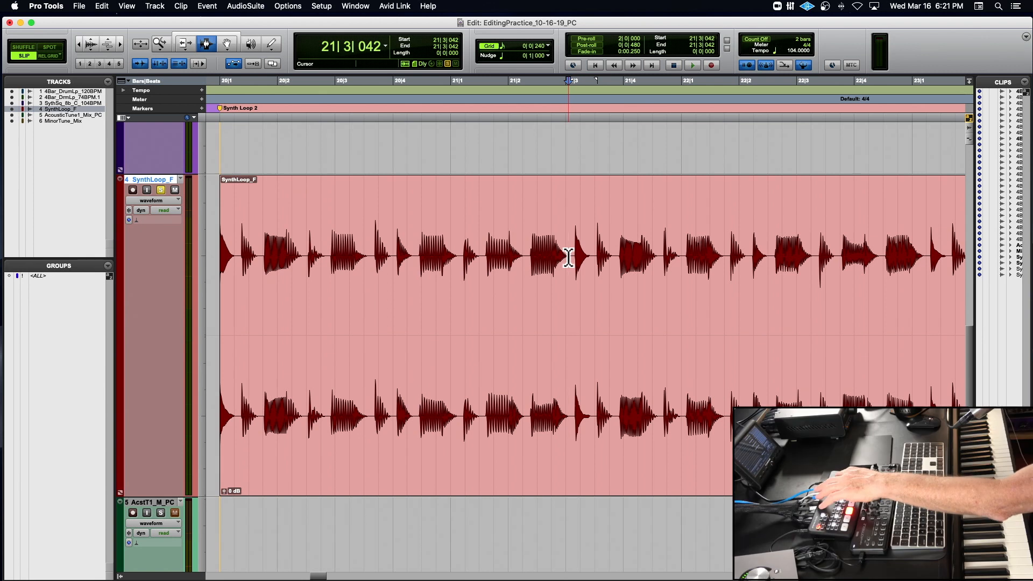
{"action": "key", "text": "super+bracketright"}
{"action": "key", "text": "super+bracketright"}
{"action": "scroll", "coordinate": [563, 276], "scroll_direction": "down", "scroll_amount": 2}
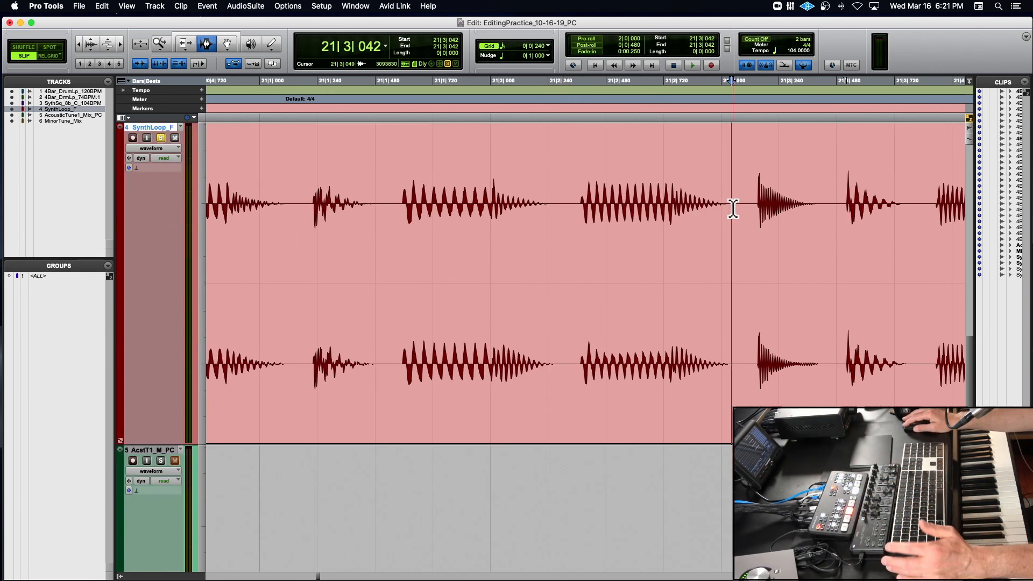
{"action": "scroll", "coordinate": [733, 208], "scroll_direction": "up", "scroll_amount": 10}
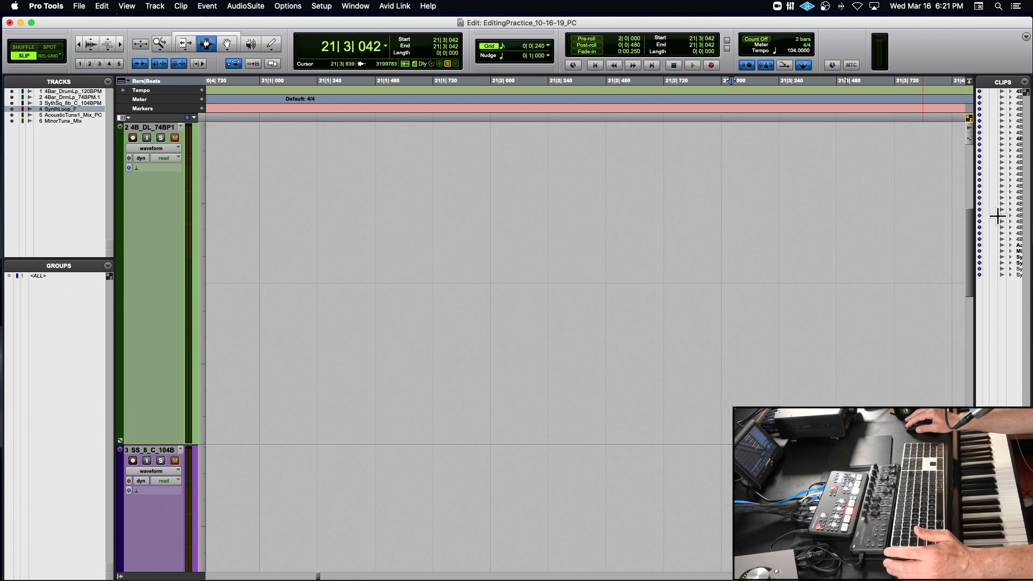
{"action": "left_click_drag", "start_coordinate": [973, 246], "coordinate": [967, 356]}
{"action": "scroll", "coordinate": [966, 353], "scroll_direction": "right", "scroll_amount": 5}
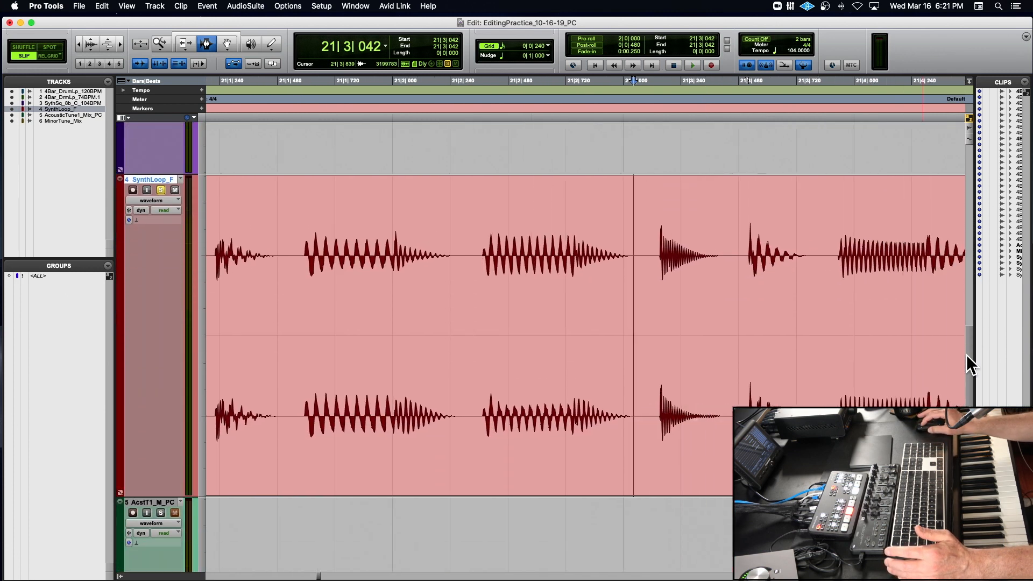
{"action": "scroll", "coordinate": [966, 354], "scroll_direction": "right", "scroll_amount": 1}
{"action": "key", "text": "Tab"}
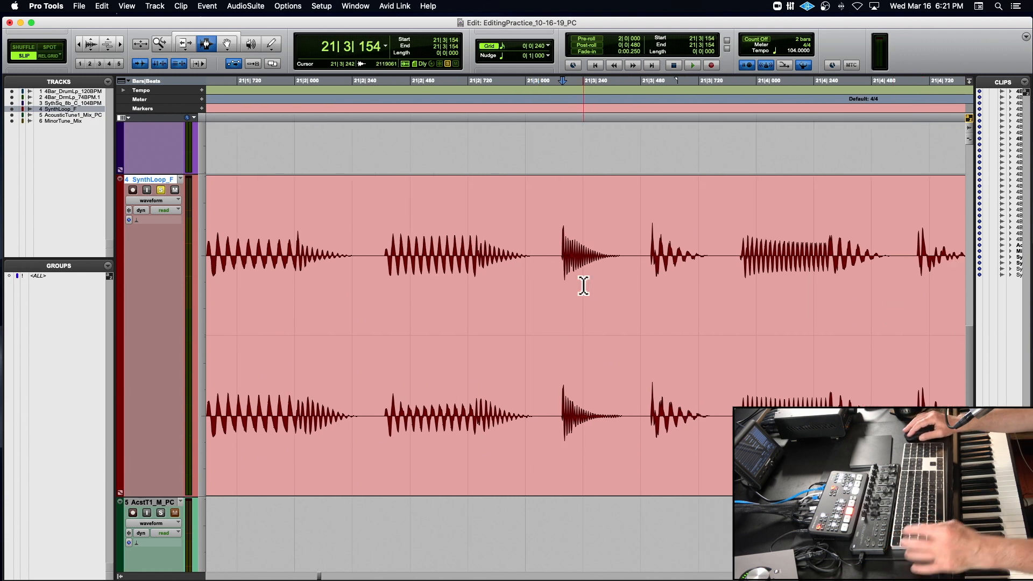
{"action": "key", "text": "super+bracketright"}
{"action": "key", "text": "super+bracketright"}
{"action": "key", "text": "super+bracketright"}
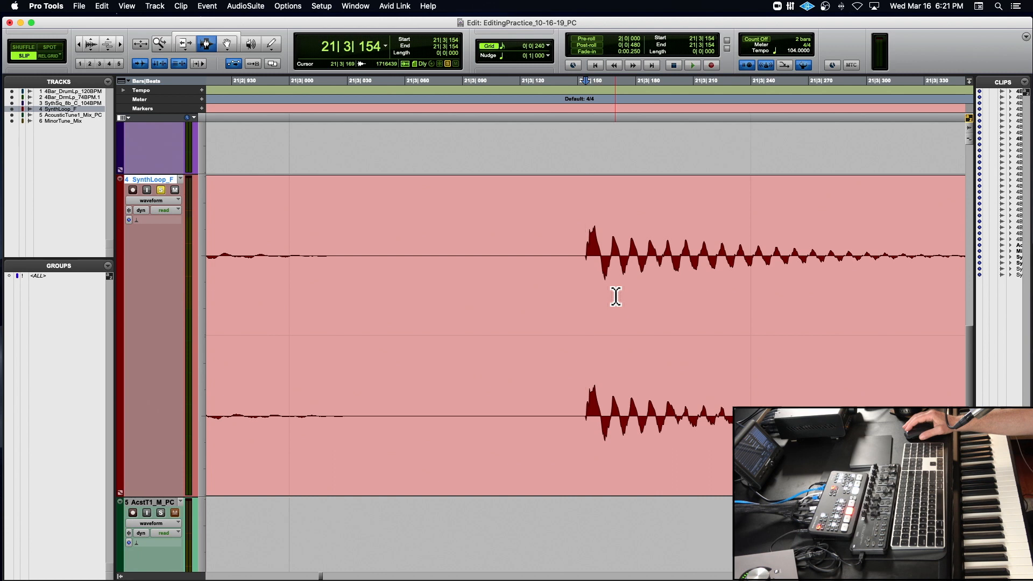
Select the middle of SynthLoop_F from 21|3|154 to 24|4|302
{"action": "key", "text": "super+bracketleft"}
{"action": "key", "text": "super+bracketleft"}
{"action": "key", "text": "super+bracketleft"}
{"action": "key", "text": "super+bracketleft"}
{"action": "key", "text": "super+bracketleft"}
{"action": "key", "text": "super+bracketleft"}
{"action": "key", "text": "super+bracketleft"}
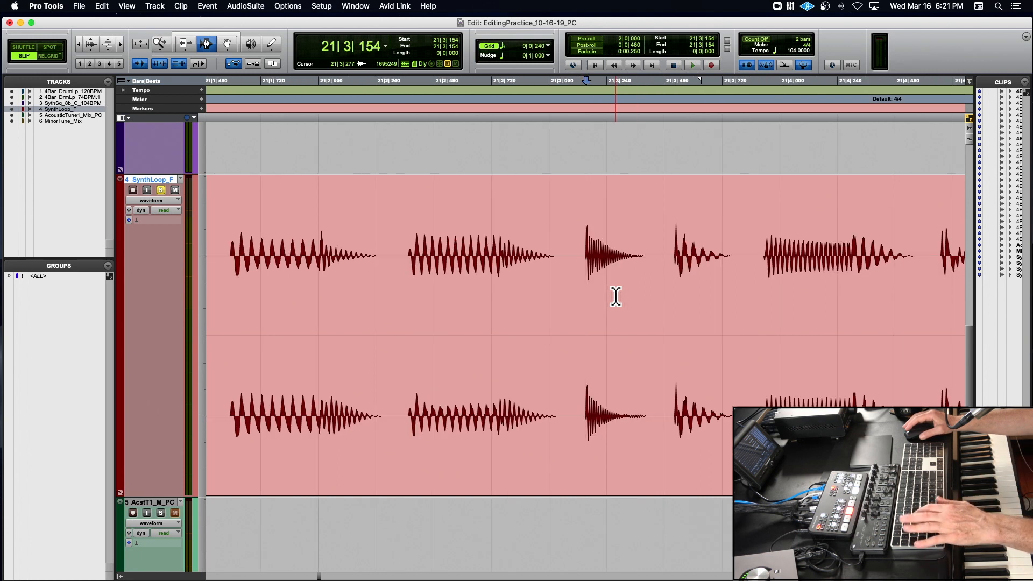
{"action": "left_click_drag", "start_coordinate": [585, 292], "coordinate": [774, 290]}
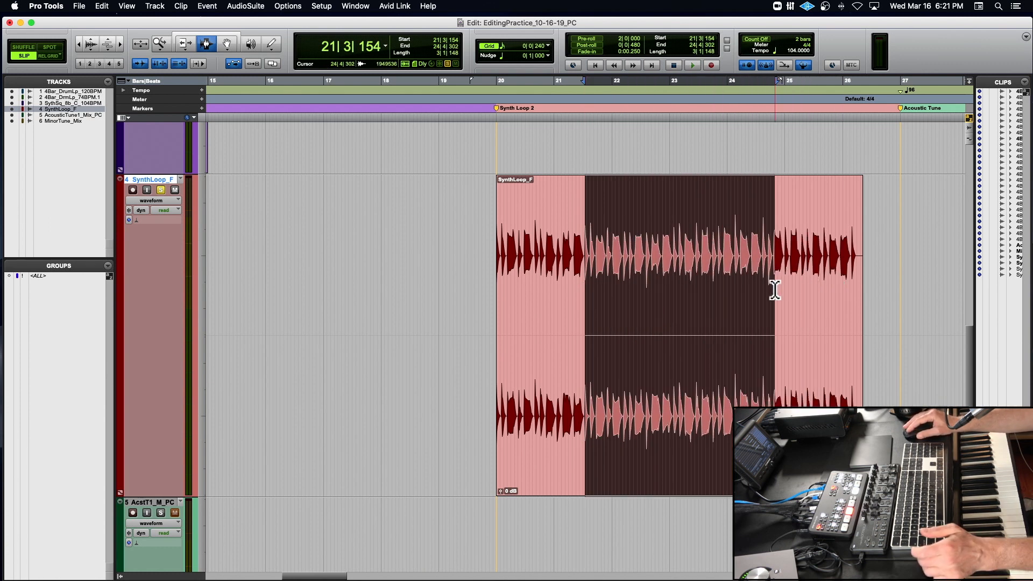
Place the cursor on the transient at 21|3|154 and separate the SynthLoop_F clip there
{"action": "left_click", "coordinate": [582, 262]}
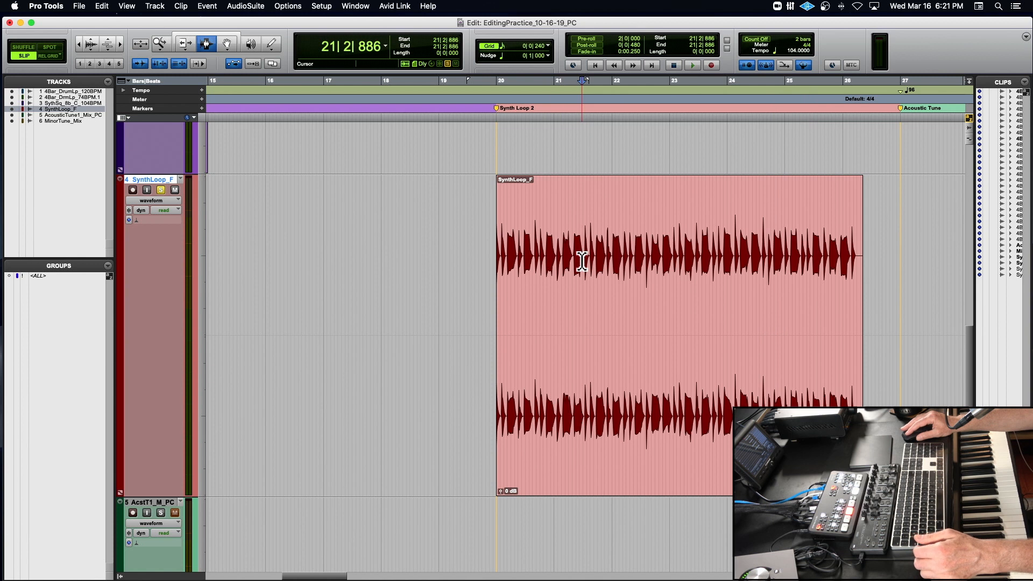
{"action": "key", "text": "super+bracketright"}
{"action": "key", "text": "super+bracketright"}
{"action": "left_click", "coordinate": [599, 275]}
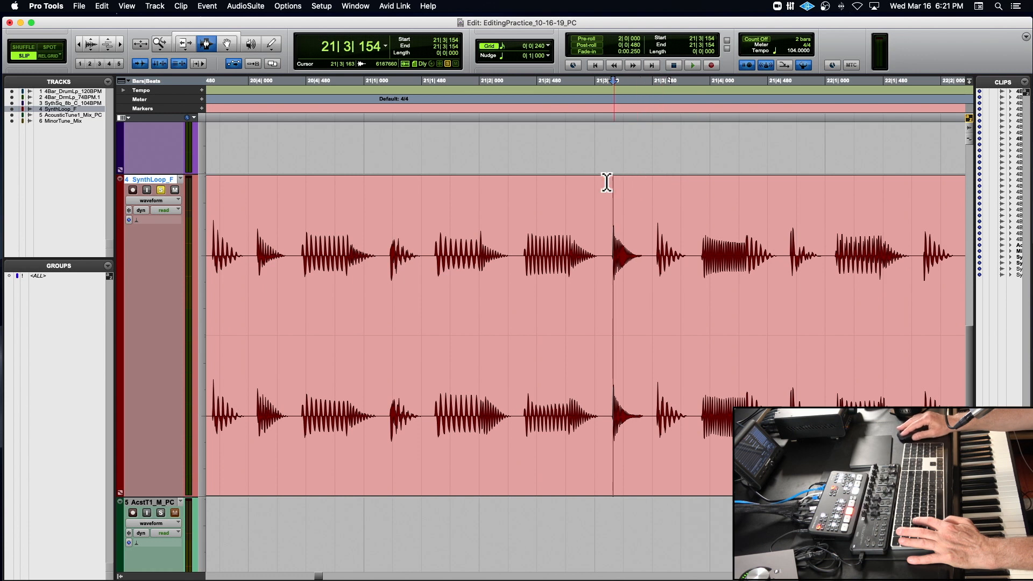
{"action": "key", "text": "super+e"}
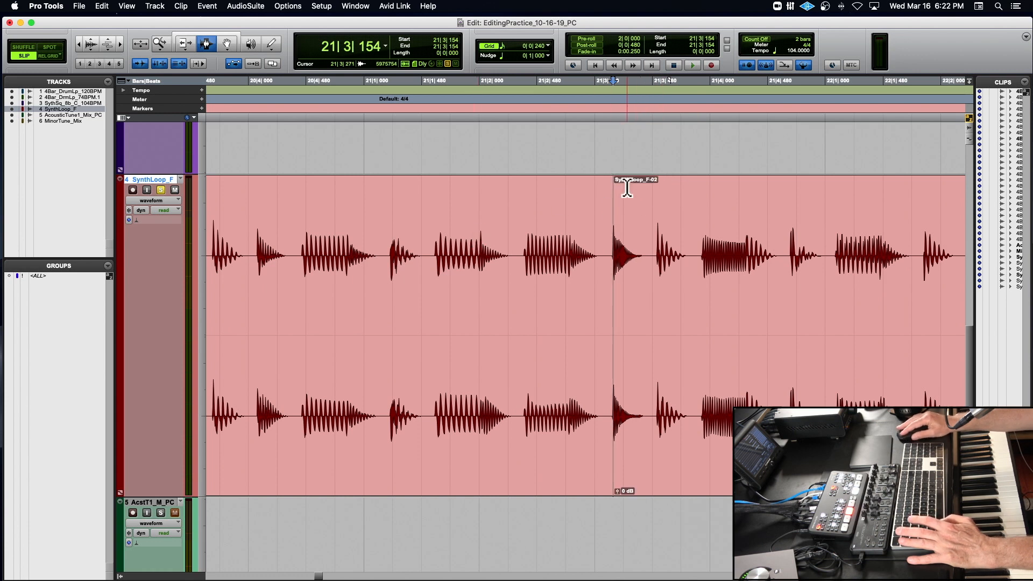
Select the SynthLoop_F clip that follows the split at 21|3|154 and start playing it
{"action": "double_click", "coordinate": [541, 233]}
{"action": "double_click", "coordinate": [726, 235]}
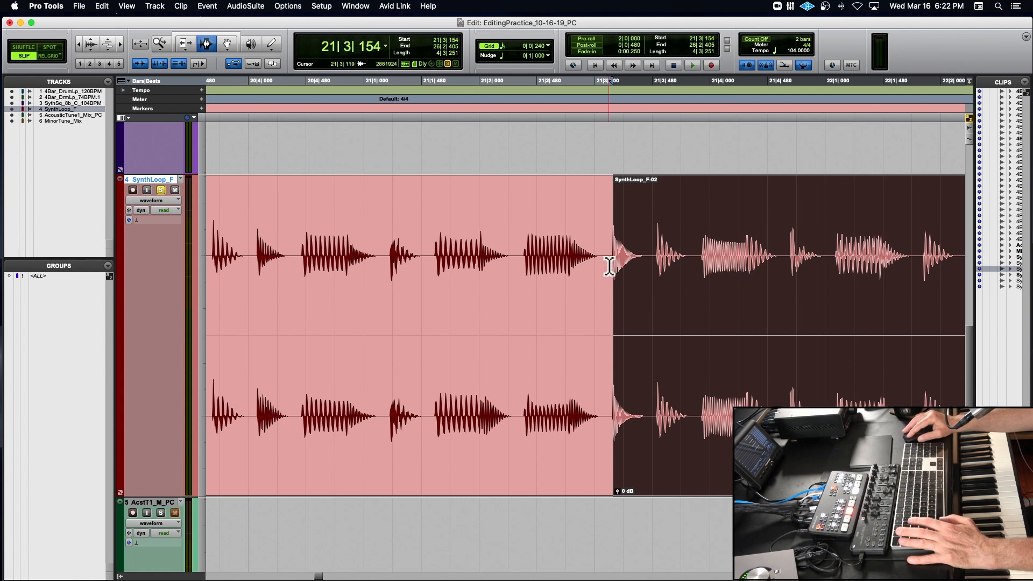
{"action": "key", "text": "e"}
{"action": "key", "text": "e"}
{"action": "key", "text": "r"}
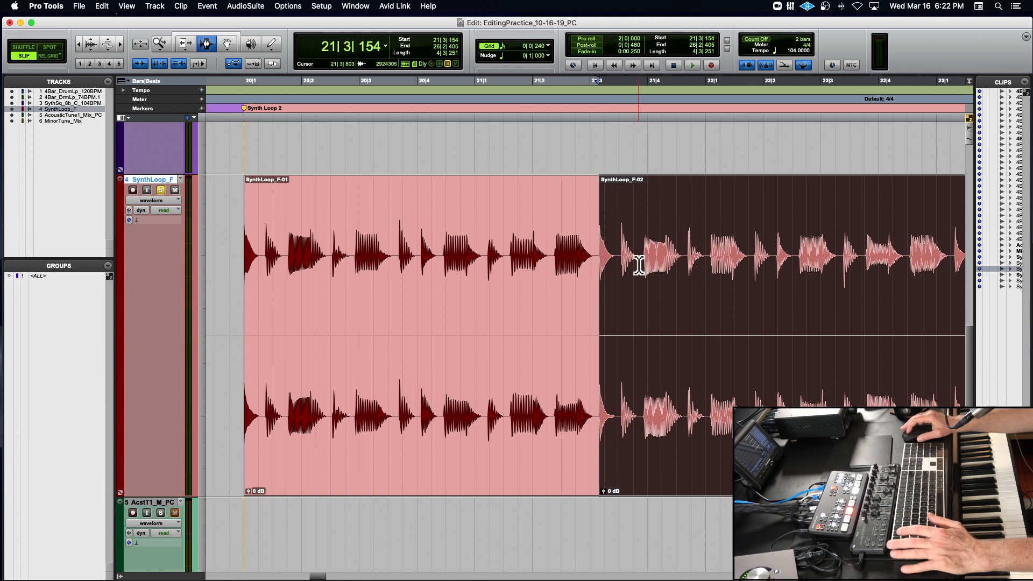
{"action": "scroll", "coordinate": [638, 265], "scroll_direction": "right", "scroll_amount": 3}
{"action": "scroll", "coordinate": [639, 265], "scroll_direction": "up", "scroll_amount": 5}
{"action": "scroll", "coordinate": [638, 265], "scroll_direction": "down", "scroll_amount": 5}
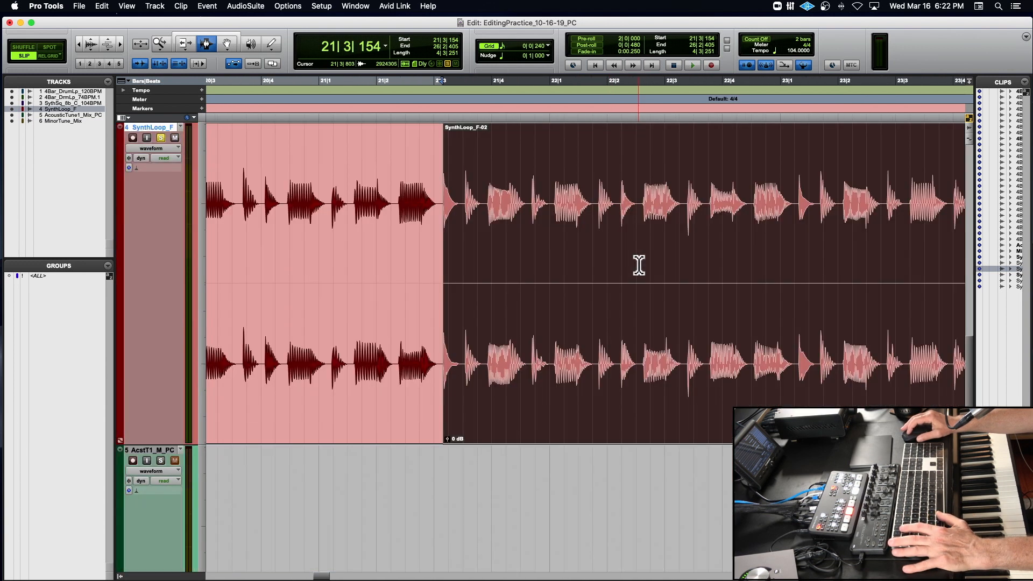
{"action": "key", "text": "space"}
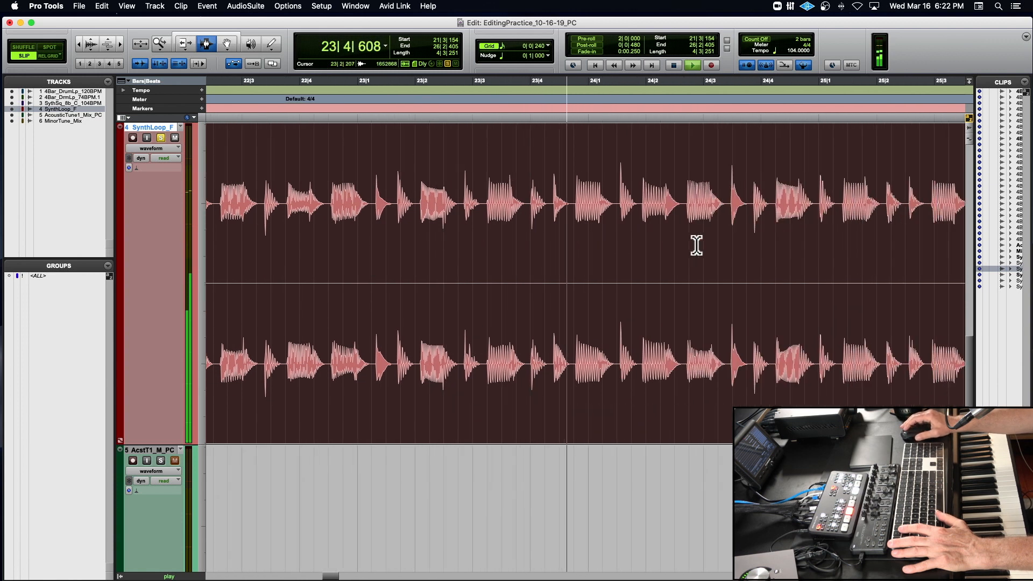
Replay the selected SynthLoop_F clip from 21|3|154 into bar 24 to locate the next loop point
{"action": "scroll", "coordinate": [687, 253], "scroll_direction": "down", "scroll_amount": 5}
{"action": "scroll", "coordinate": [680, 254], "scroll_direction": "up", "scroll_amount": 10}
{"action": "key", "text": "space"}
{"action": "left_click_drag", "start_coordinate": [968, 297], "coordinate": [973, 336]}
{"action": "key", "text": "super+bracketleft"}
{"action": "key", "text": "space"}
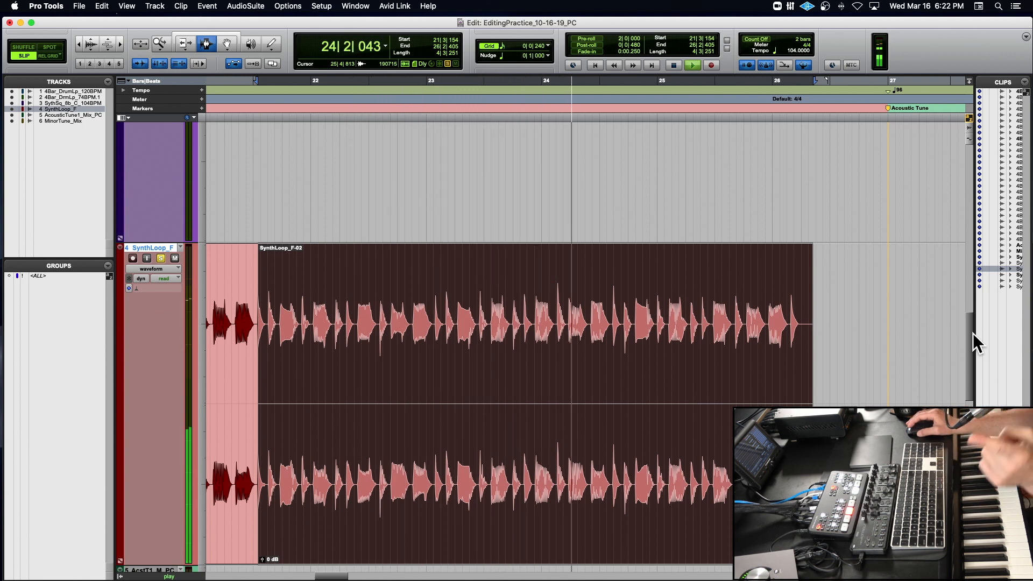
{"action": "key", "text": "space"}
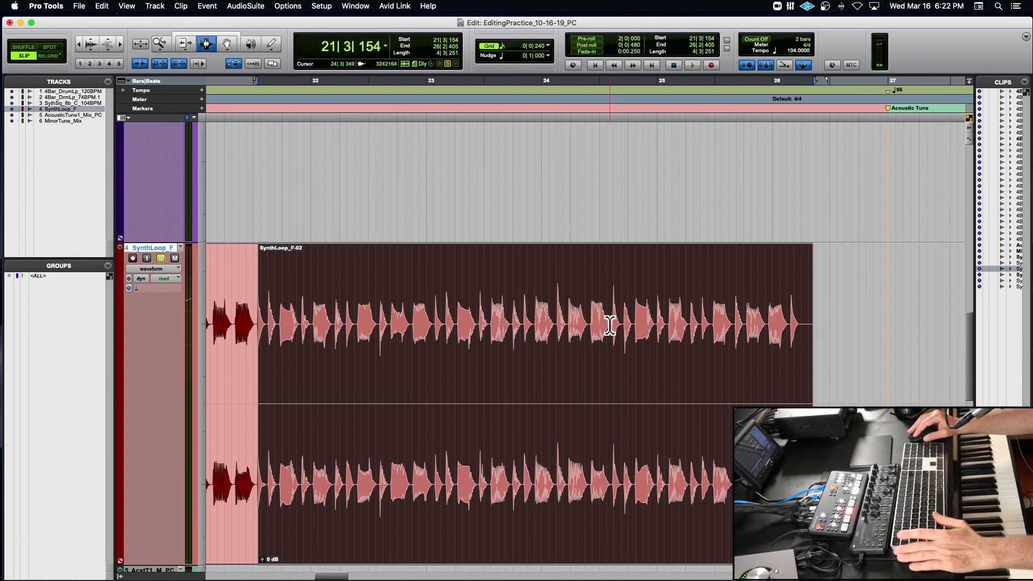
Place the cursor at 24|3|349 in SynthLoop_F, in the gap just before the next hit
{"action": "left_click", "coordinate": [609, 324]}
{"action": "key", "text": "super+bracketright"}
{"action": "key", "text": "super+bracketright"}
{"action": "key", "text": "super+bracketright"}
{"action": "key", "text": "super+bracketright"}
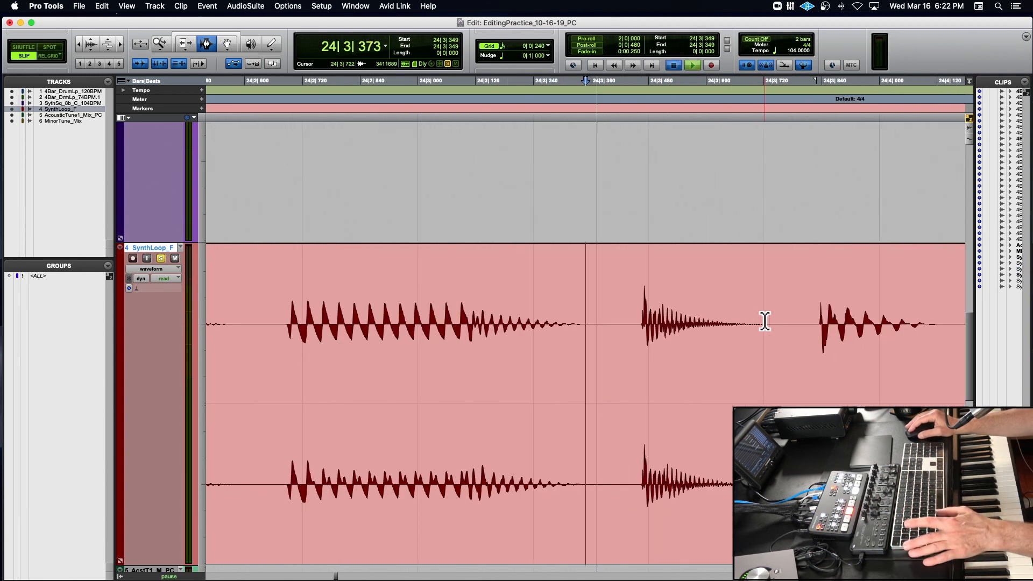
Delete the SynthLoop_F section between 21|3|154 and 24|3|466 in Shuffle mode
{"action": "key", "text": "space"}
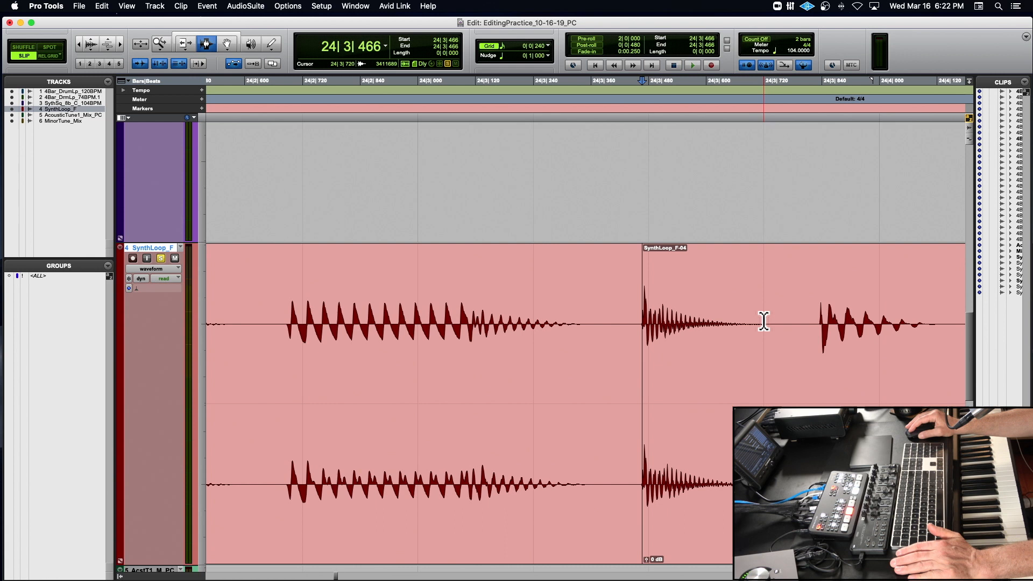
{"action": "key", "text": "super+bracketleft"}
{"action": "key", "text": "super+bracketleft"}
{"action": "key", "text": "super+bracketleft"}
{"action": "key", "text": "super+bracketleft"}
{"action": "key", "text": "super+bracketleft"}
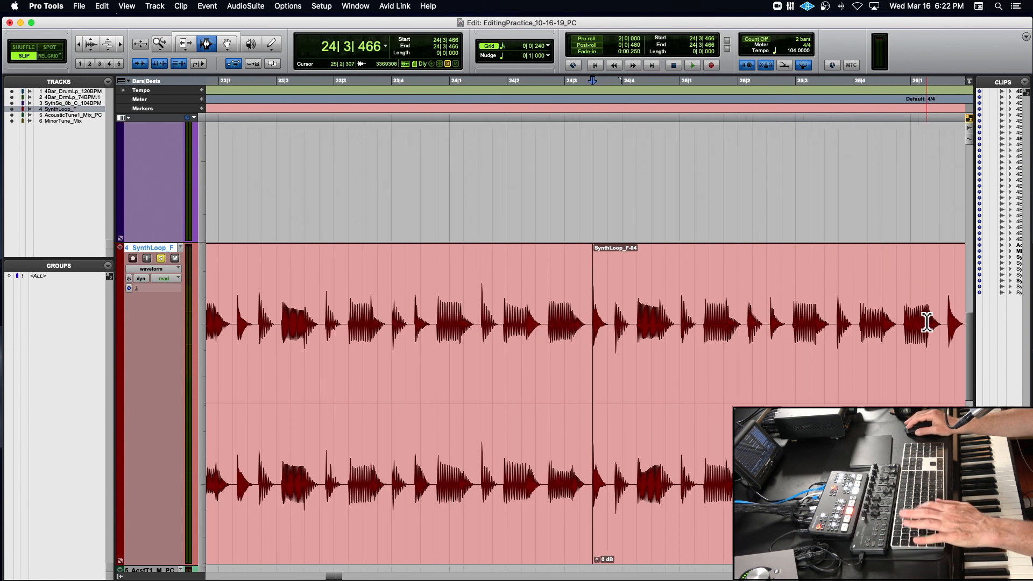
{"action": "double_click", "coordinate": [516, 333]}
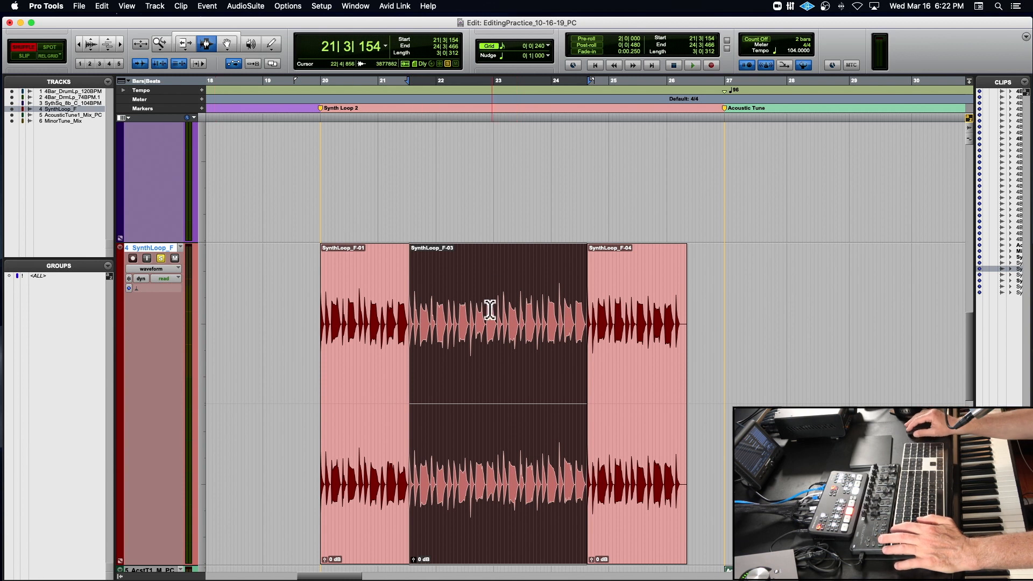
{"action": "key", "text": "Delete"}
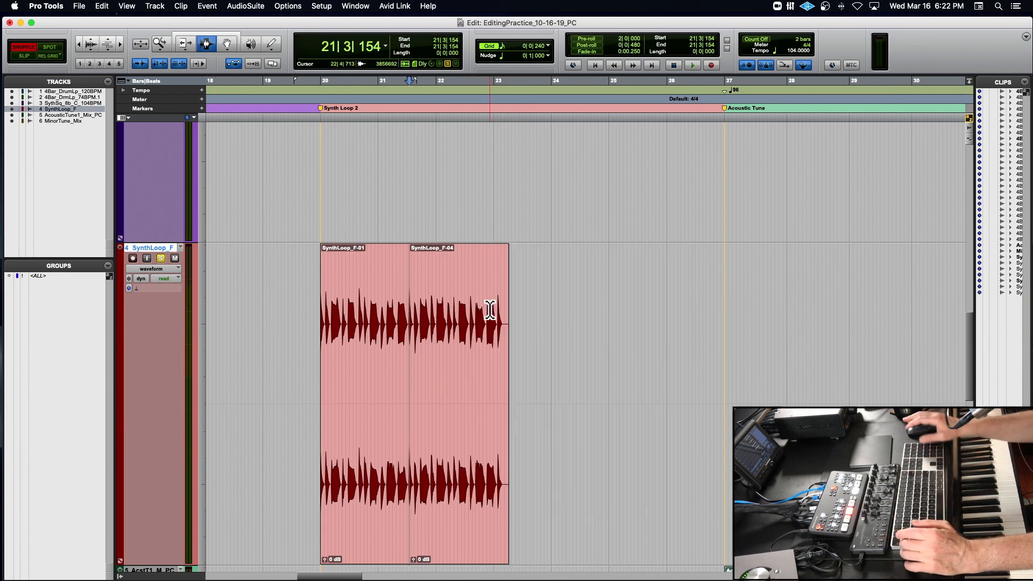
Play the shortened synth loop from just before bar 20, then stop playback
{"action": "left_click", "coordinate": [311, 318]}
{"action": "key", "text": "space"}
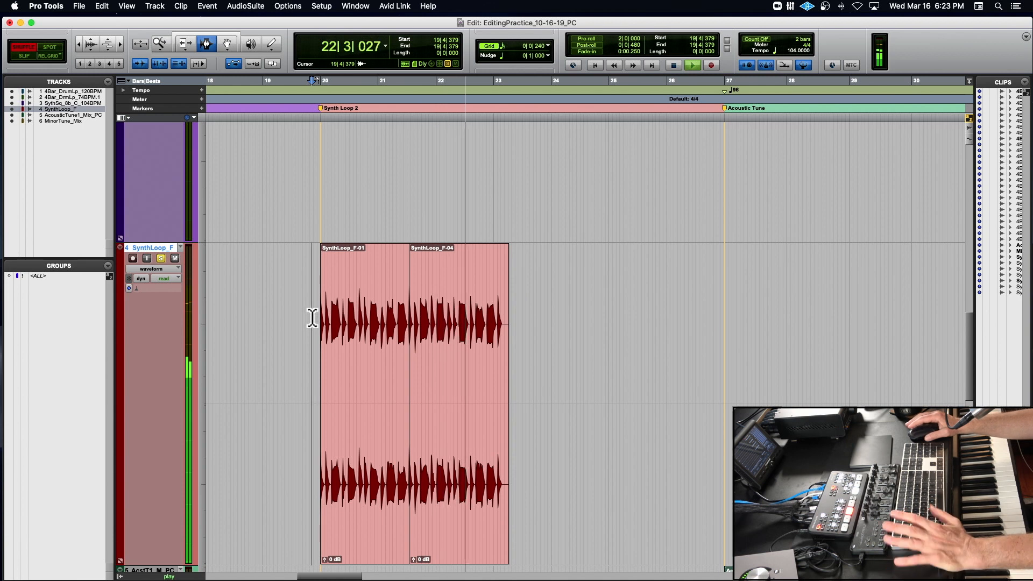
{"action": "key", "text": "space"}
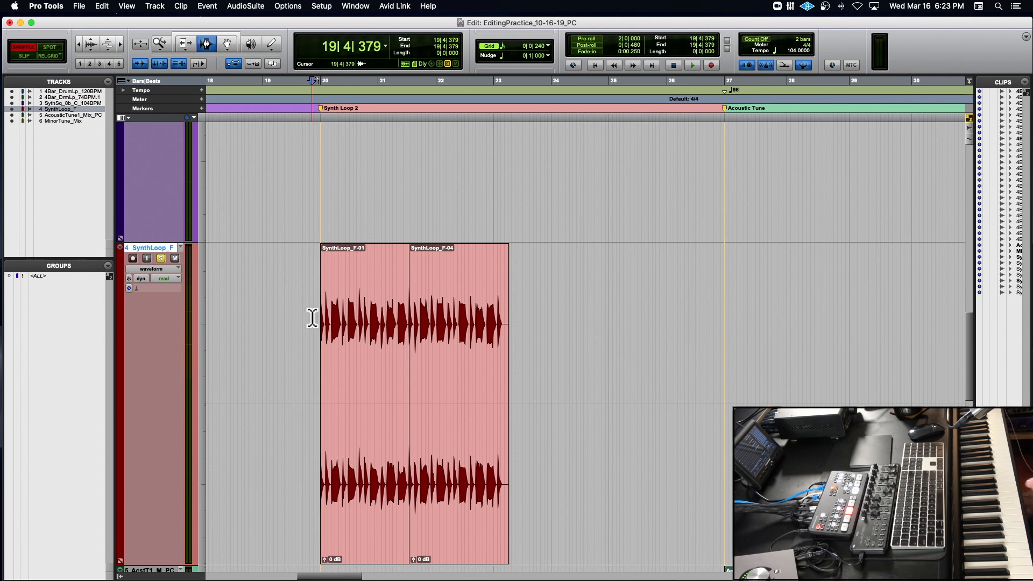
Undo the section deletion and both clip splits on the SynthLoop_F track
{"action": "key", "text": "super+z"}
{"action": "key", "text": "super+z"}
{"action": "key", "text": "super+z"}
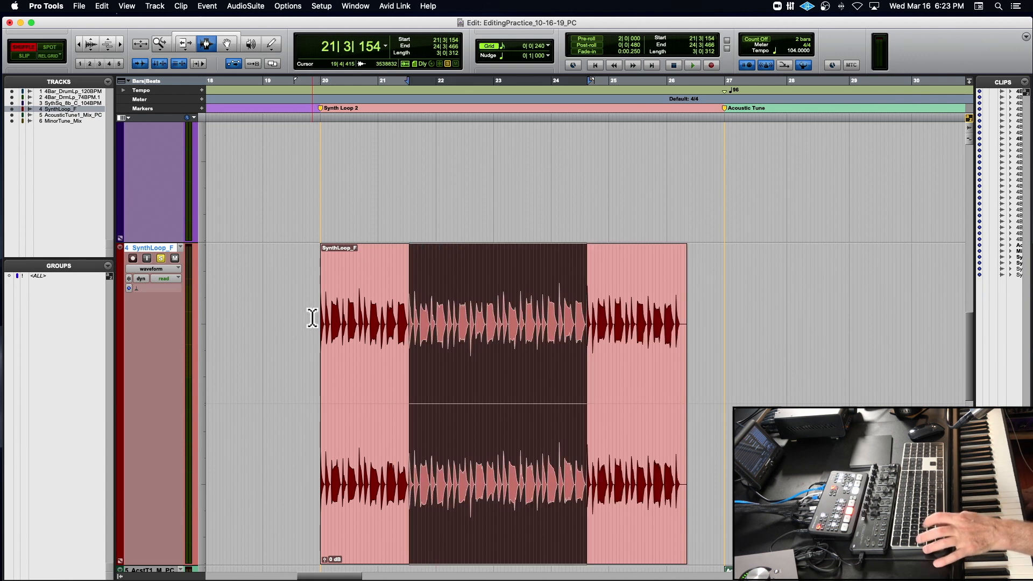
{"action": "scroll", "coordinate": [313, 318], "scroll_direction": "down", "scroll_amount": 10}
{"action": "scroll", "coordinate": [313, 318], "scroll_direction": "right", "scroll_amount": 4}
{"action": "scroll", "coordinate": [314, 318], "scroll_direction": "left", "scroll_amount": 1}
{"action": "scroll", "coordinate": [315, 318], "scroll_direction": "up", "scroll_amount": 8}
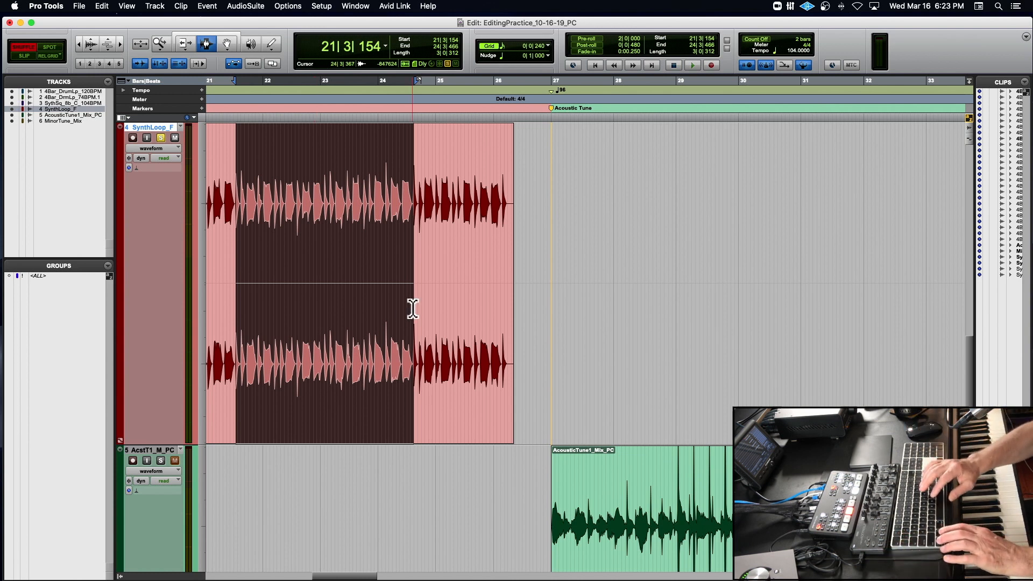
{"action": "scroll", "coordinate": [412, 309], "scroll_direction": "left", "scroll_amount": 4}
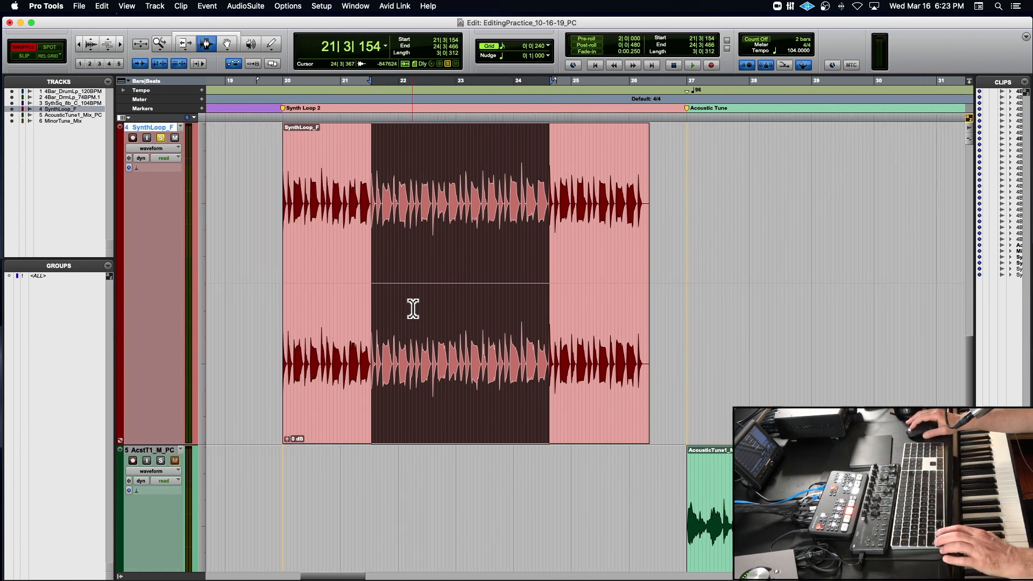
{"action": "left_click", "coordinate": [339, 211]}
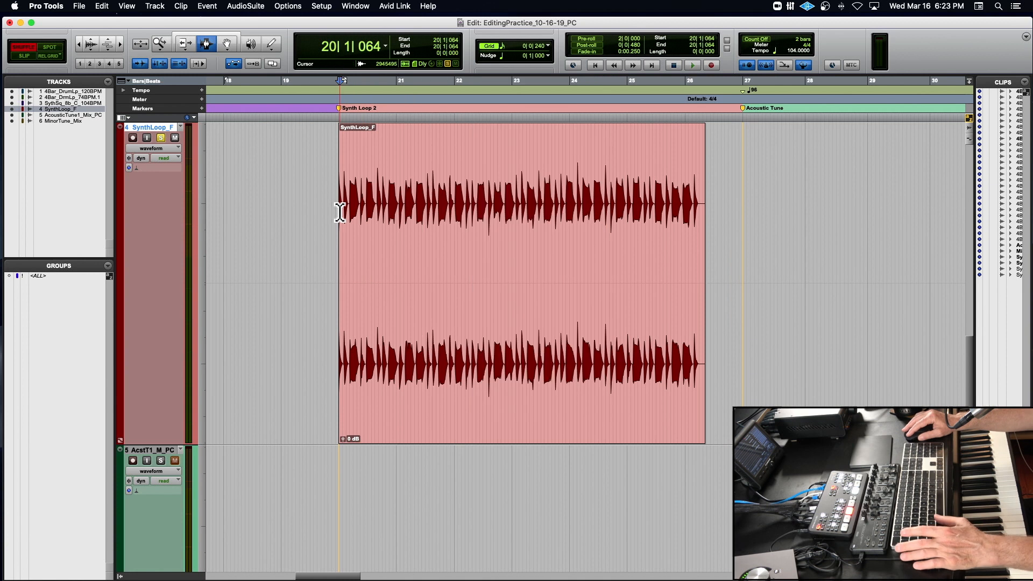
{"action": "key", "text": "super+bracketright"}
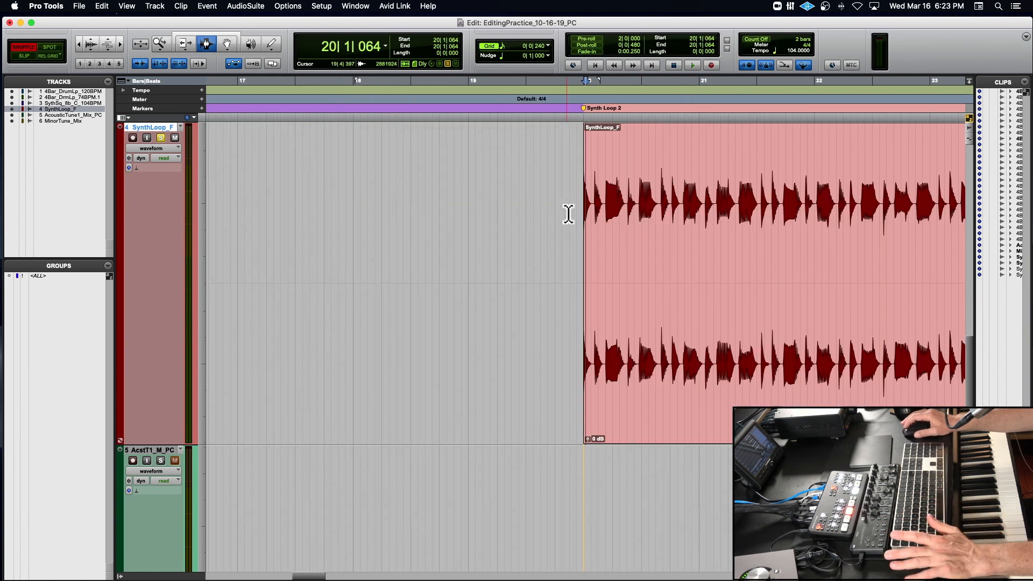
{"action": "key", "text": "super+bracketleft"}
{"action": "key", "text": "super+bracketleft"}
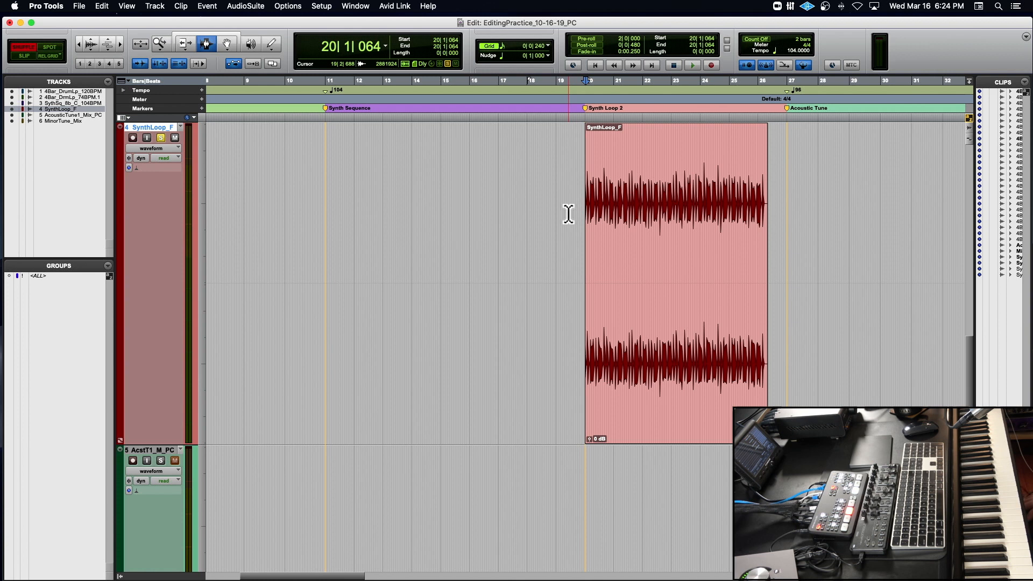
Audition the unedited synth loop from its beginning to locate the first edit point near bar 21, beat 3
{"action": "key", "text": "super+bracketright"}
{"action": "key", "text": "super+bracketright"}
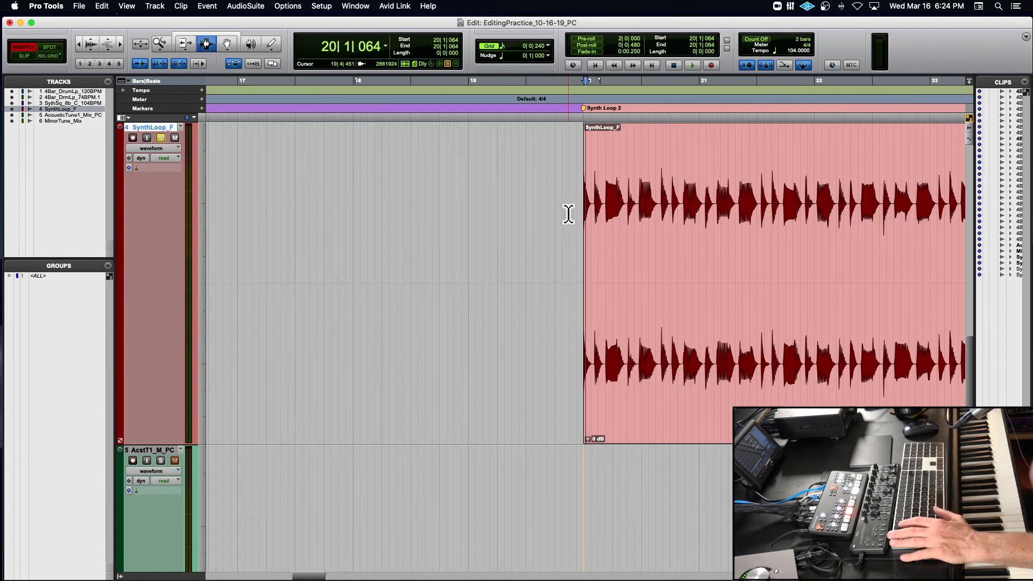
{"action": "scroll", "coordinate": [569, 214], "scroll_direction": "right", "scroll_amount": 3}
{"action": "left_click", "coordinate": [507, 214]}
{"action": "key", "text": "space"}
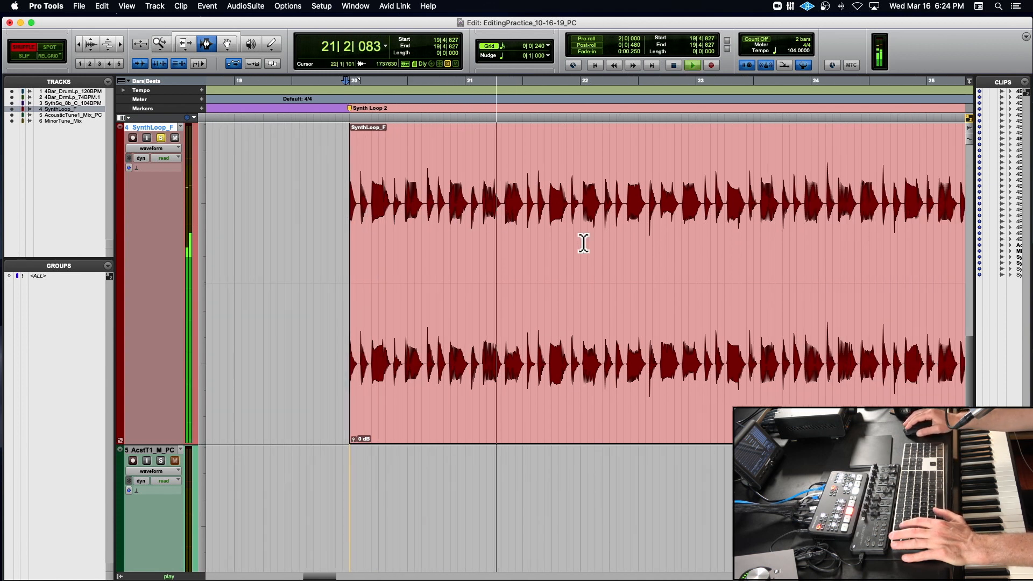
{"action": "key", "text": "space"}
{"action": "left_click", "coordinate": [528, 213]}
{"action": "left_click", "coordinate": [526, 213]}
{"action": "left_click", "coordinate": [525, 215]}
{"action": "left_click", "coordinate": [346, 221]}
{"action": "key", "text": "space"}
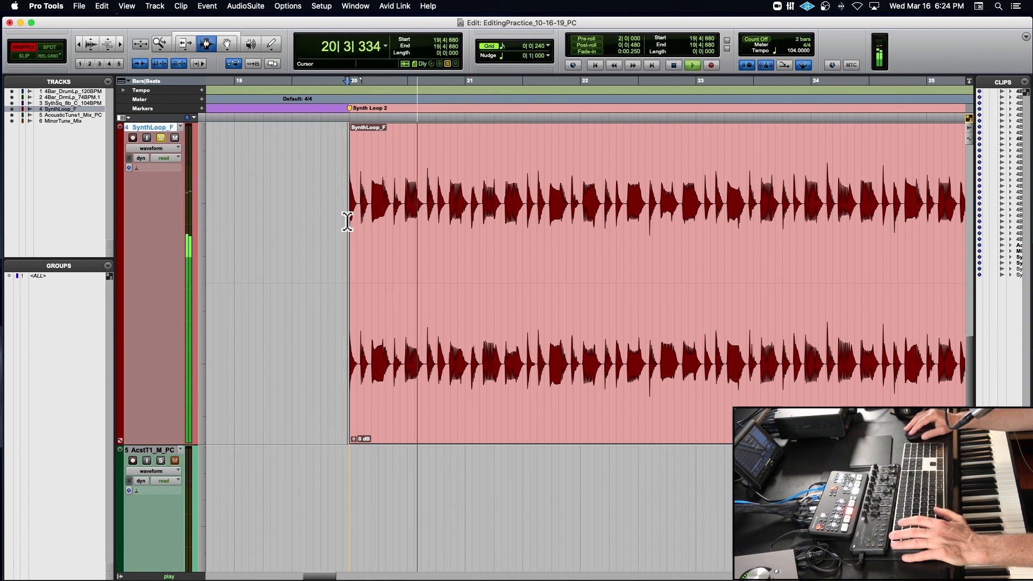
{"action": "key", "text": "space"}
Place the edit cursor near 21|3|016, advance it to the next transient and separate the SynthLoop_F clip at 21|3|154
{"action": "left_click", "coordinate": [523, 219]}
{"action": "key", "text": "super+bracketright"}
{"action": "key", "text": "super+bracketright"}
{"action": "key", "text": "super+bracketright"}
{"action": "key", "text": "super+bracketright"}
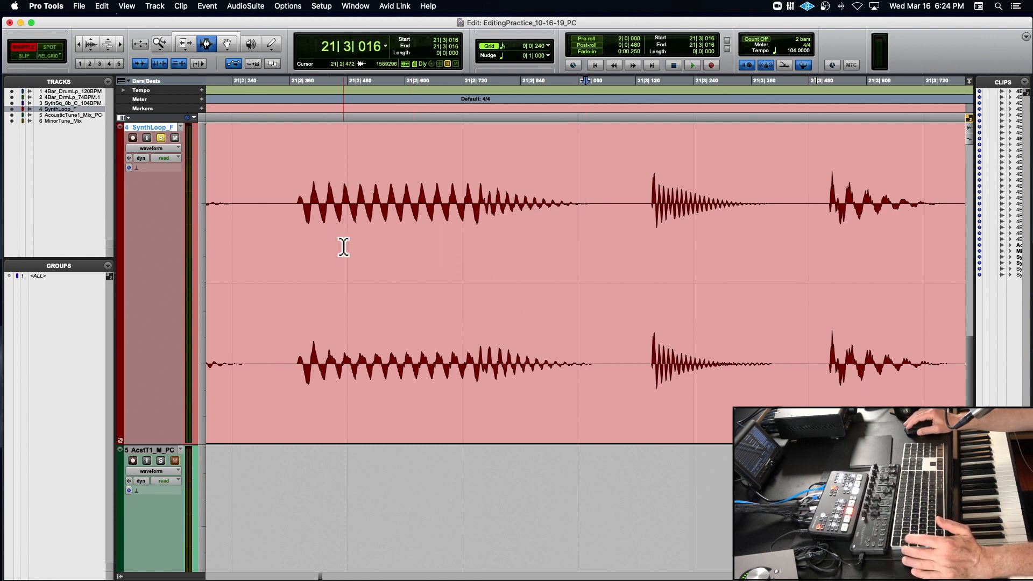
{"action": "key", "text": "Tab"}
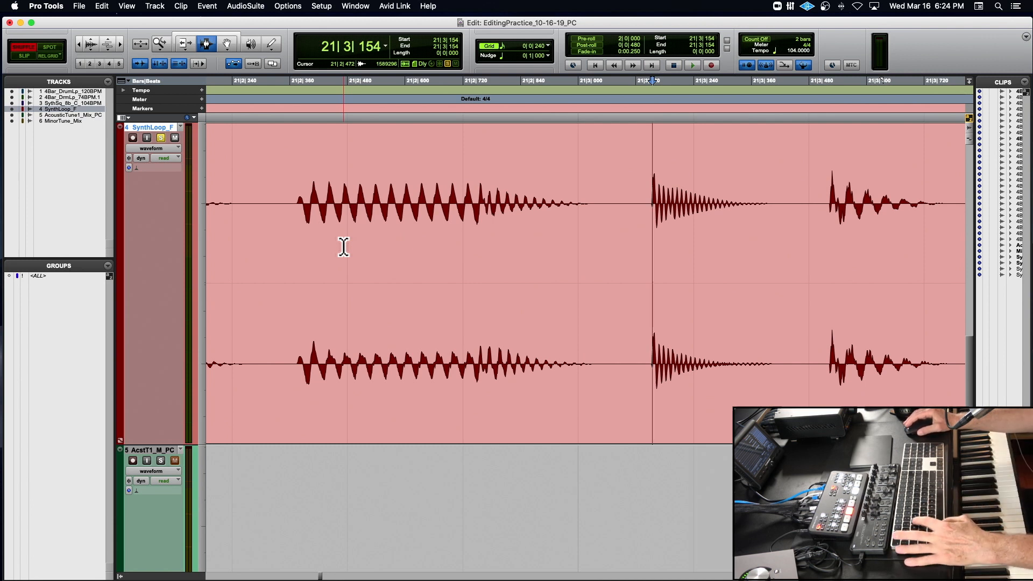
{"action": "key", "text": "super+e"}
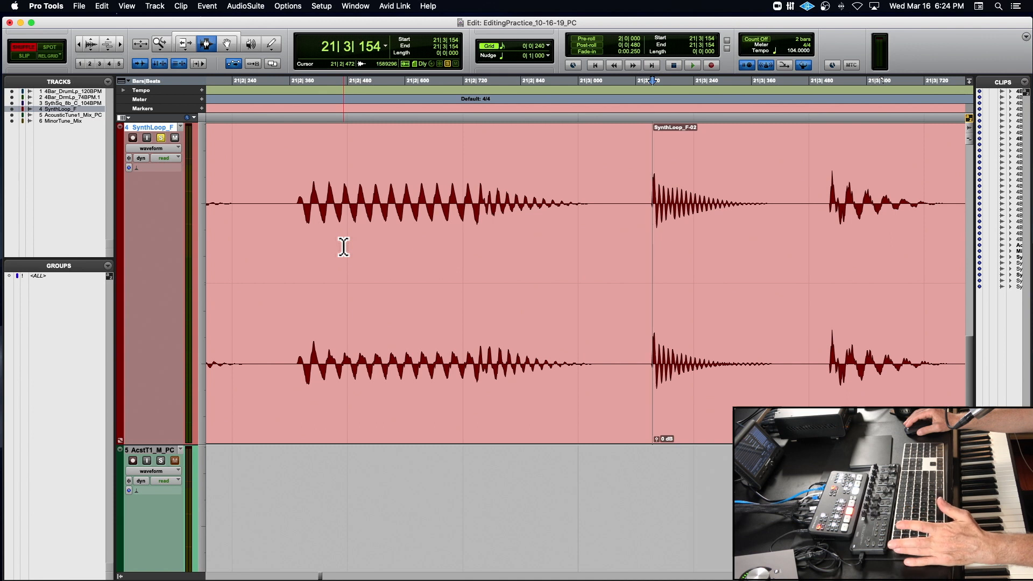
Select the clips on either side of the new split to check the separation
{"action": "double_click", "coordinate": [687, 138]}
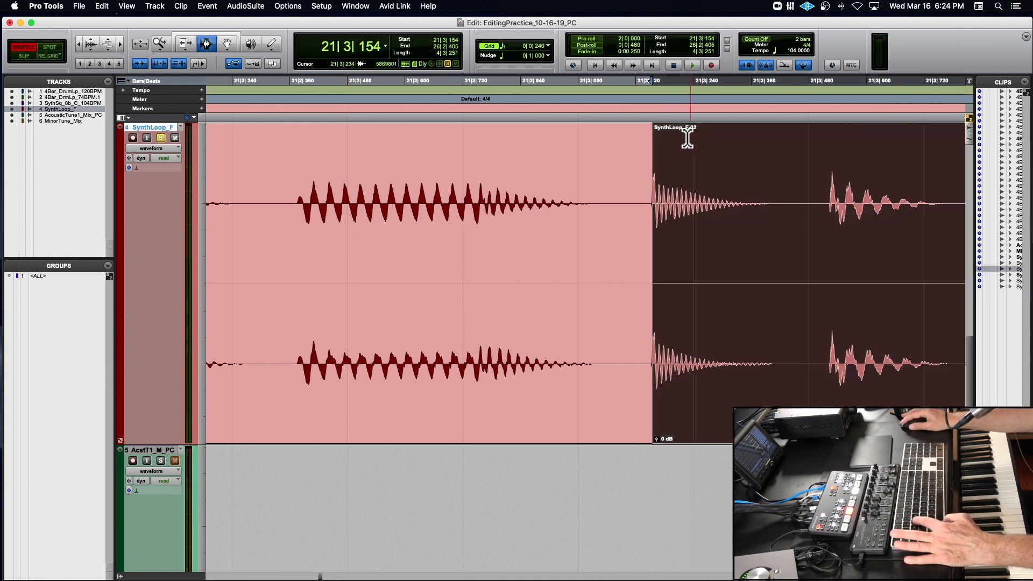
{"action": "double_click", "coordinate": [599, 167]}
{"action": "left_click", "coordinate": [645, 167]}
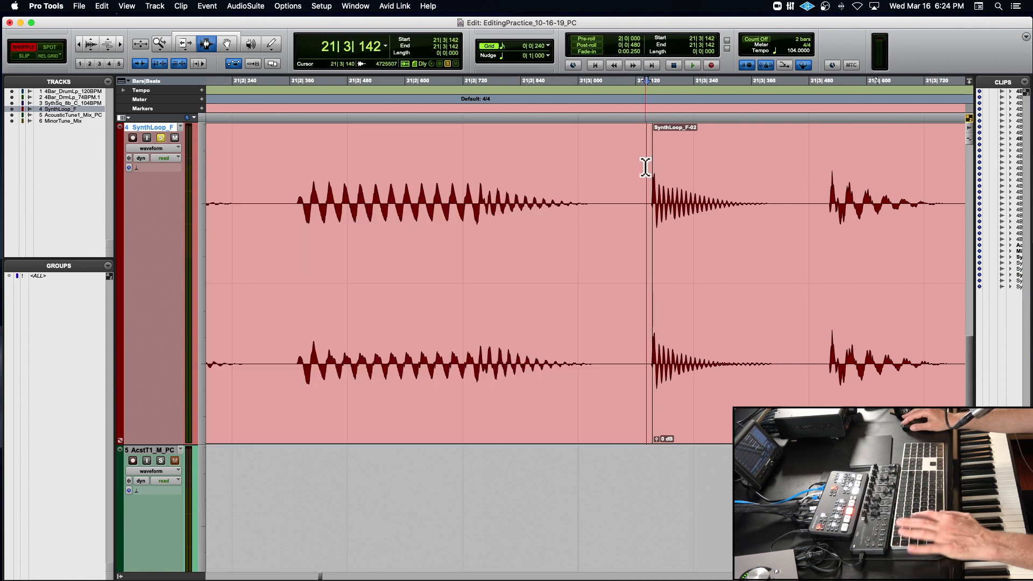
Play the split synth loop from bar 20 to locate the second edit point near bar 24, beat 3
{"action": "key", "text": "r"}
{"action": "key", "text": "r"}
{"action": "key", "text": "r"}
{"action": "key", "text": "r"}
{"action": "key", "text": "r"}
{"action": "left_click", "coordinate": [499, 209]}
{"action": "key", "text": "space"}
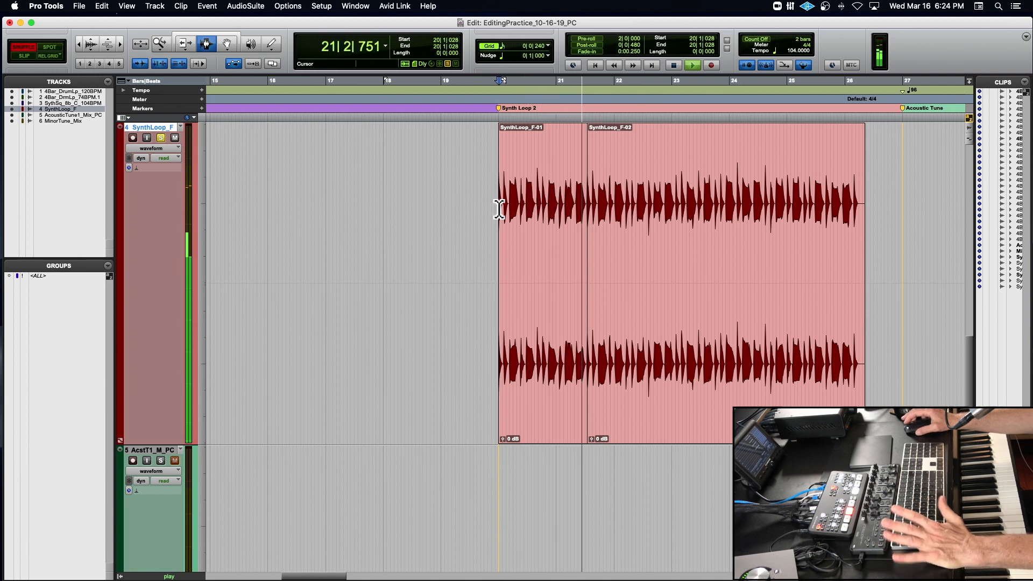
{"action": "scroll", "coordinate": [500, 209], "scroll_direction": "right", "scroll_amount": 5}
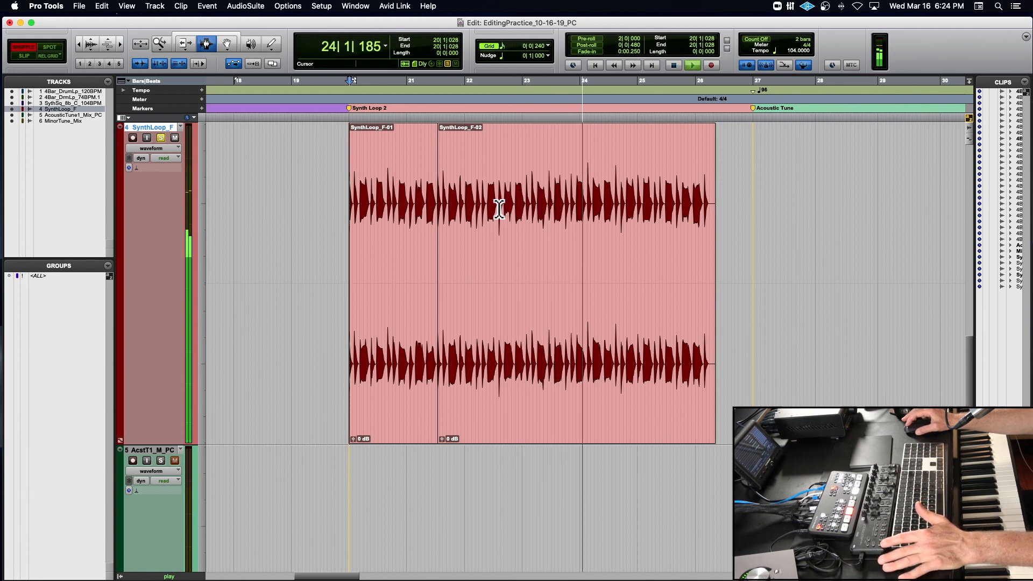
{"action": "key", "text": "space"}
Audition the audio around bar 24, move the edit cursor to the transient at 24|3|466 and separate the clip there
{"action": "left_click", "coordinate": [613, 201]}
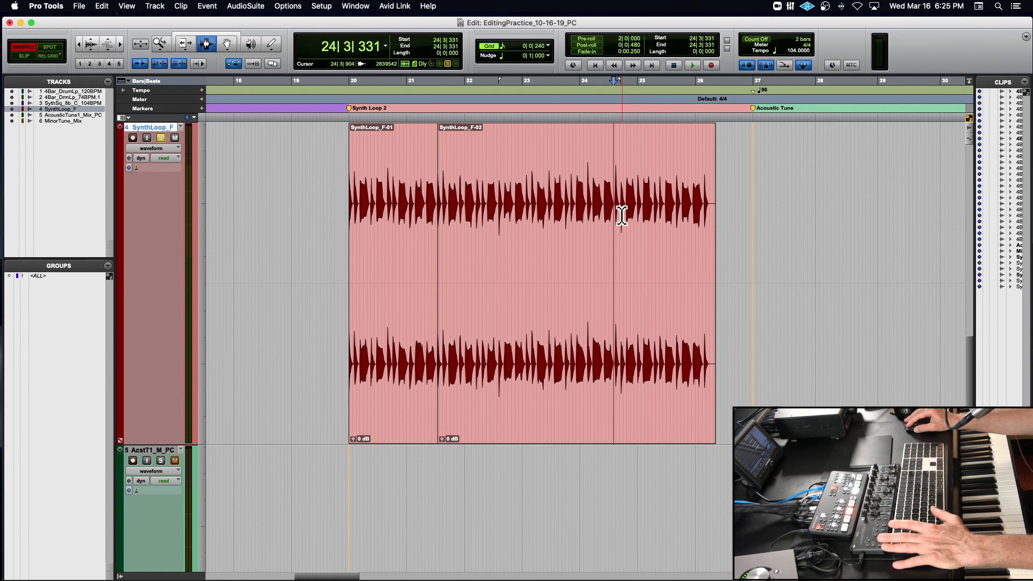
{"action": "key", "text": "super+bracketright"}
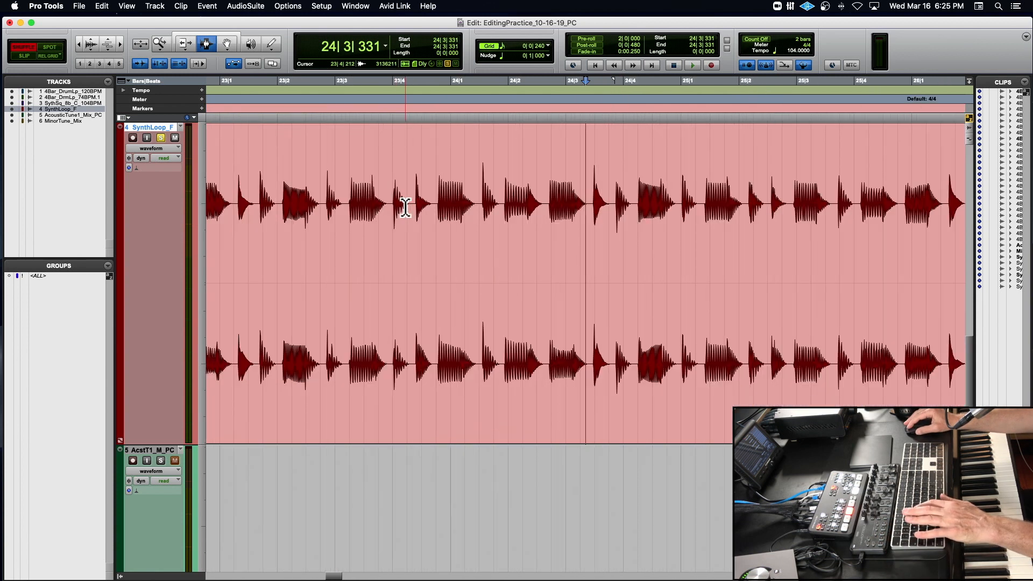
{"action": "key", "text": "super+bracketright"}
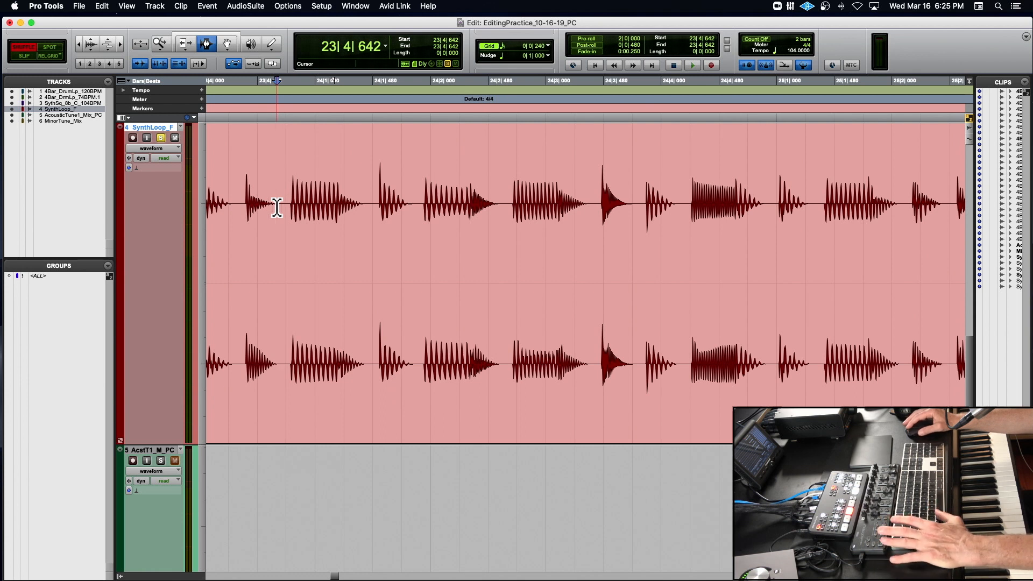
{"action": "key", "text": "space"}
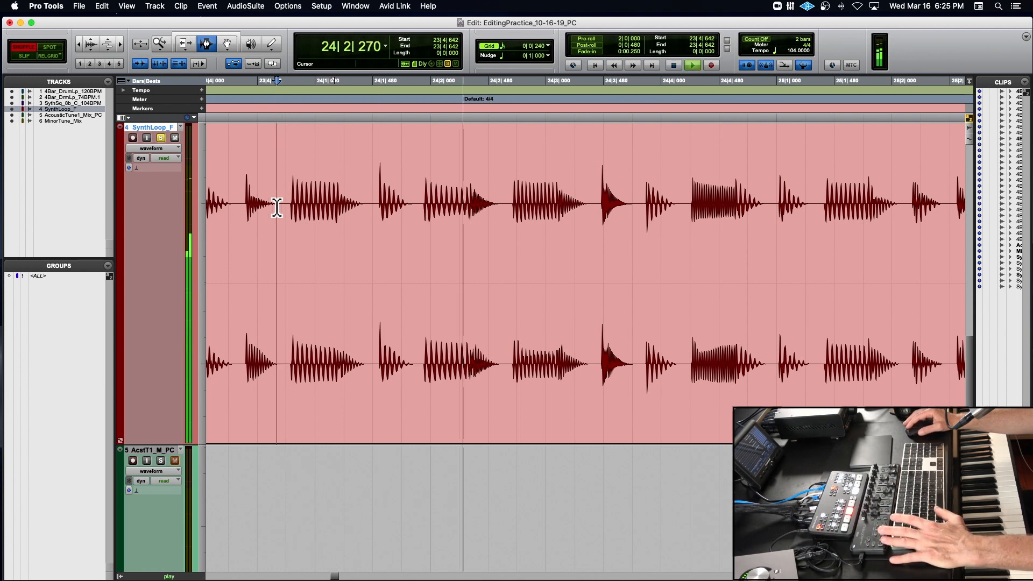
{"action": "key", "text": "space"}
{"action": "left_click", "coordinate": [590, 207]}
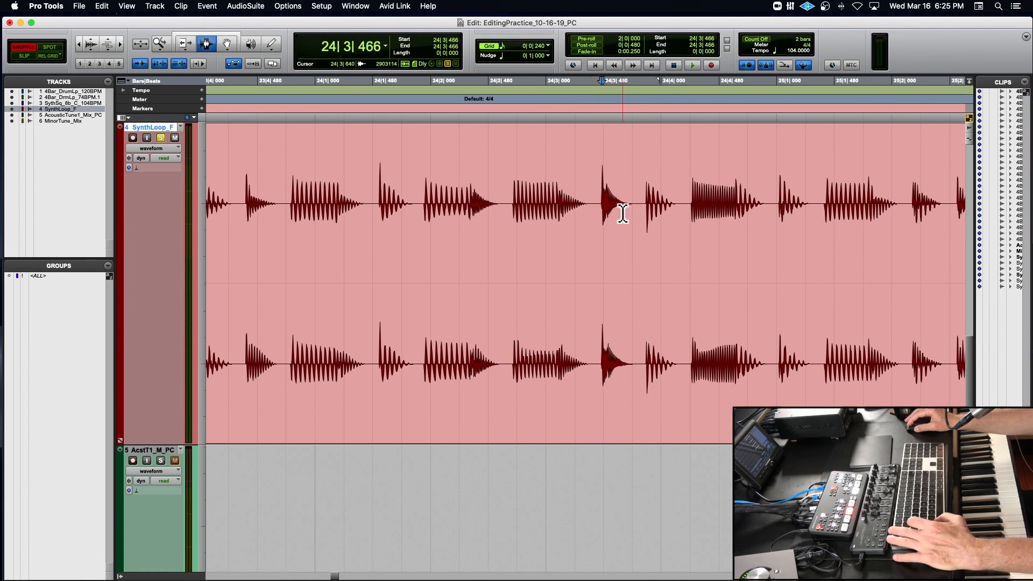
{"action": "key", "text": "super+e"}
Select the middle synth loop clip between the two splits and delete it in Shuffle mode
{"action": "double_click", "coordinate": [491, 210]}
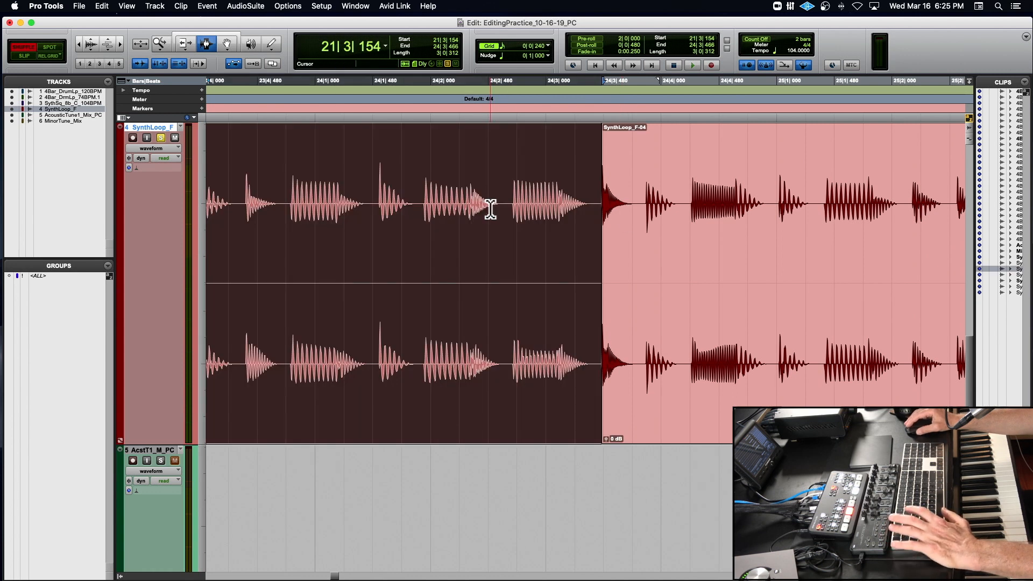
{"action": "key", "text": "super+bracketleft"}
{"action": "key", "text": "super+bracketleft"}
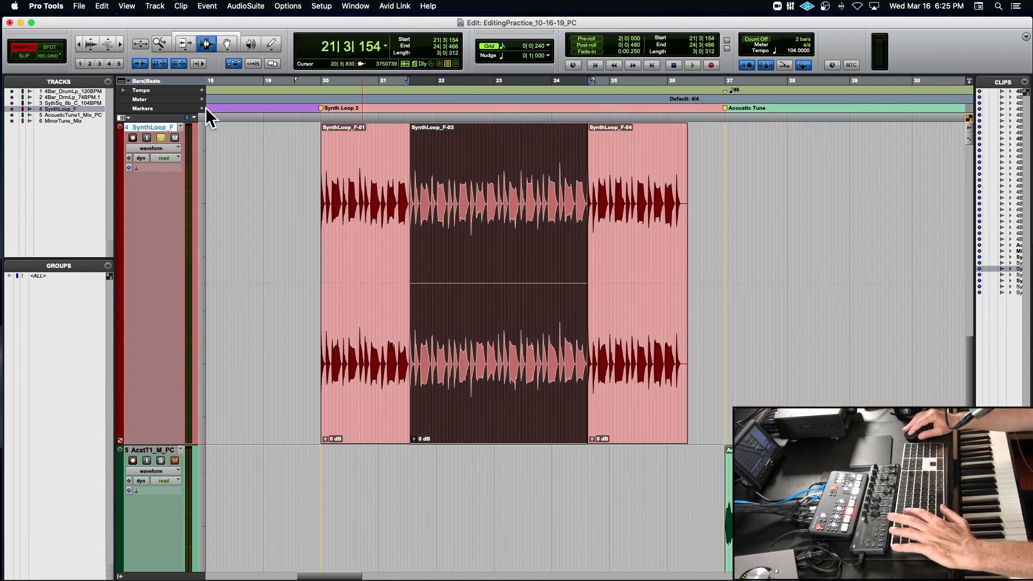
{"action": "key", "text": "Delete"}
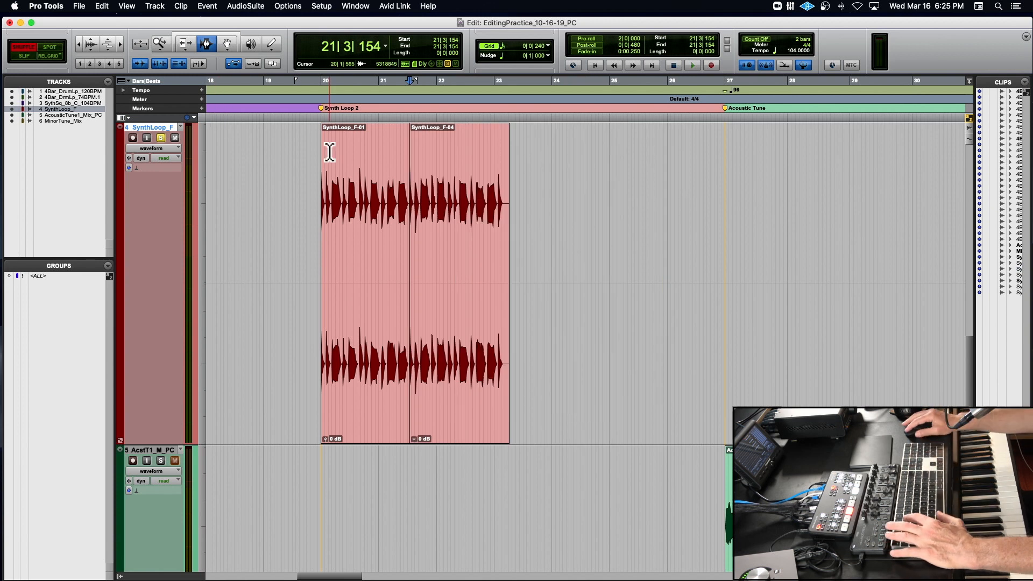
Play the edited synth loop from just before bar 20 through the new edit point
{"action": "left_click", "coordinate": [319, 179]}
{"action": "key", "text": "space"}
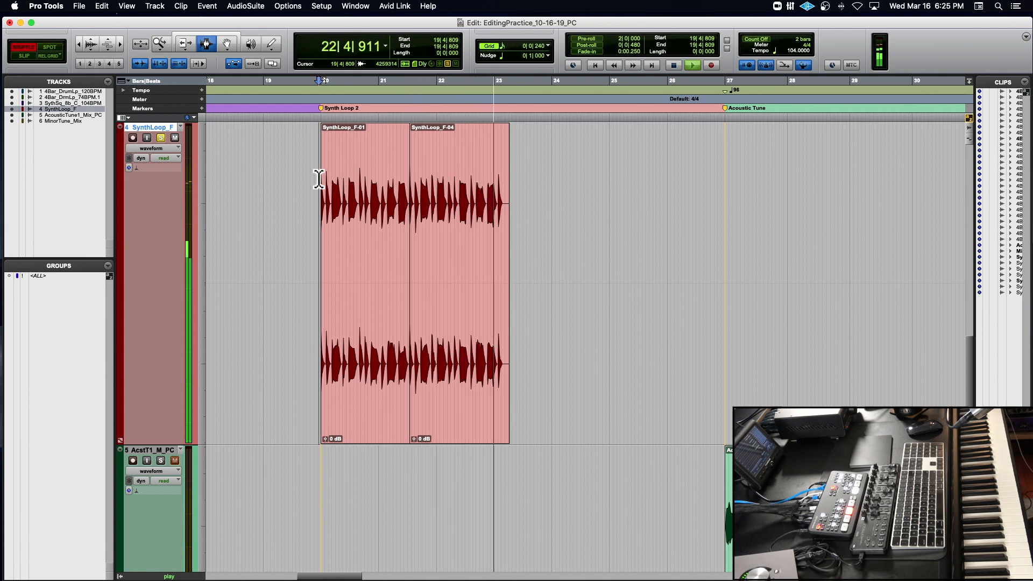
{"action": "key", "text": "space"}
Place the edit cursor just before the AcousticTune1_Mix_PC clip and turn off solo on the SynthLoop_F track
{"action": "scroll", "coordinate": [318, 179], "scroll_direction": "up", "scroll_amount": 3}
{"action": "scroll", "coordinate": [319, 179], "scroll_direction": "left", "scroll_amount": 3}
{"action": "scroll", "coordinate": [319, 179], "scroll_direction": "down", "scroll_amount": 4}
{"action": "scroll", "coordinate": [318, 179], "scroll_direction": "right", "scroll_amount": 2}
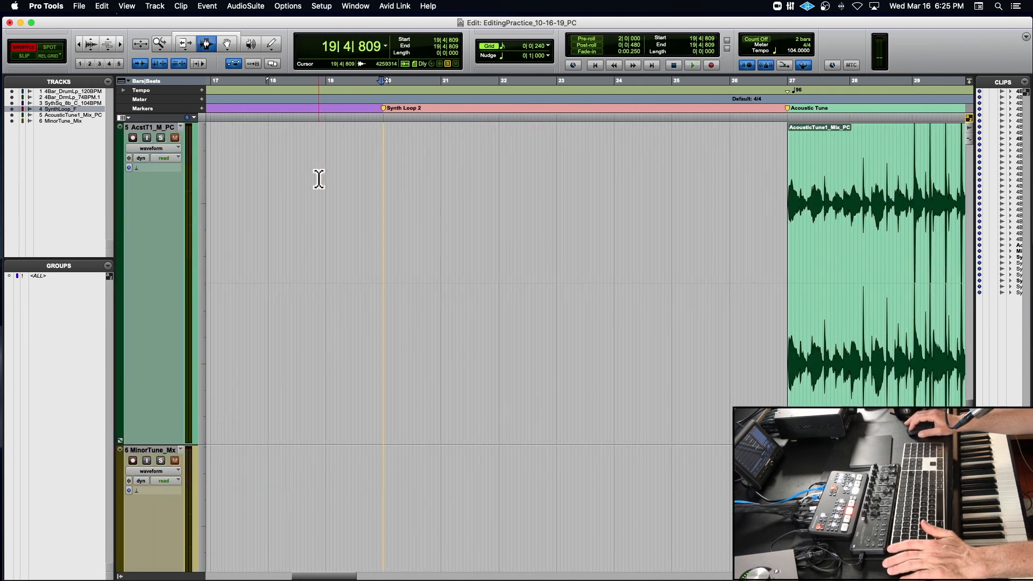
{"action": "scroll", "coordinate": [318, 179], "scroll_direction": "right", "scroll_amount": 6}
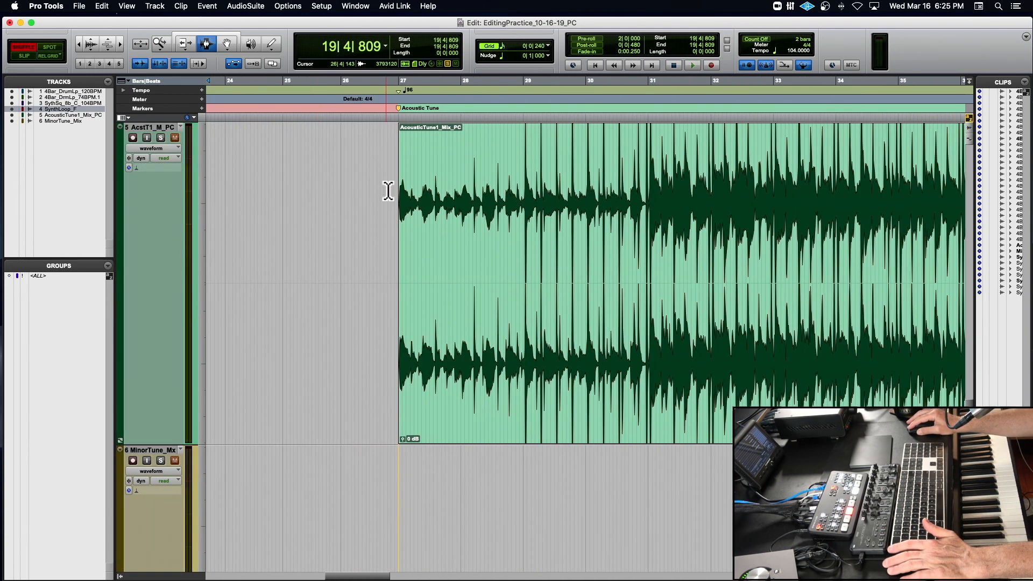
{"action": "left_click", "coordinate": [388, 190]}
{"action": "scroll", "coordinate": [273, 169], "scroll_direction": "left", "scroll_amount": 1}
{"action": "scroll", "coordinate": [273, 168], "scroll_direction": "up", "scroll_amount": 3}
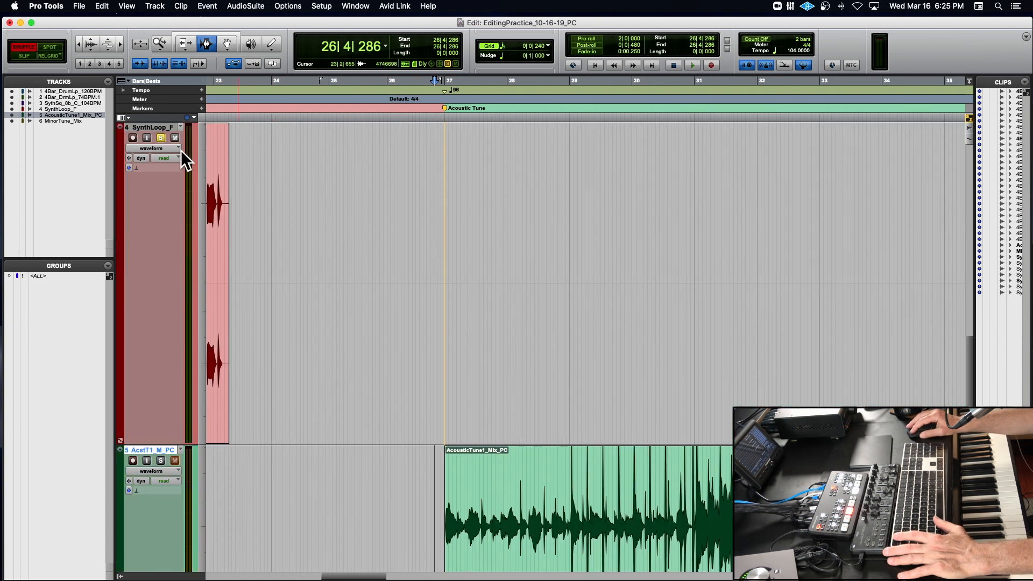
{"action": "left_click", "coordinate": [160, 138]}
{"action": "scroll", "coordinate": [422, 246], "scroll_direction": "down", "scroll_amount": 3}
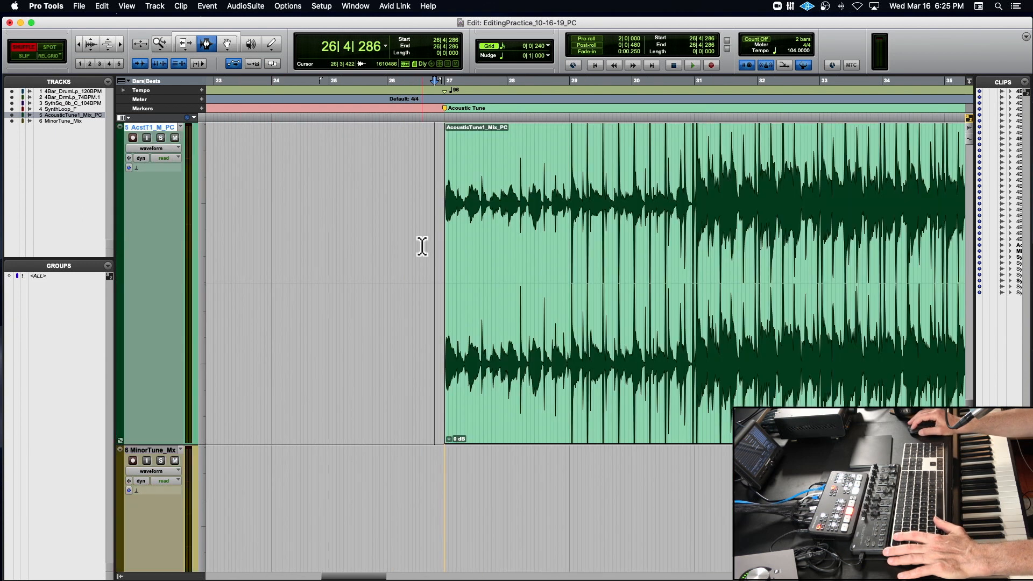
Play the acoustic tune from about one bar before its clip starts and listen until bar 48
{"action": "key", "text": "super+bracketleft"}
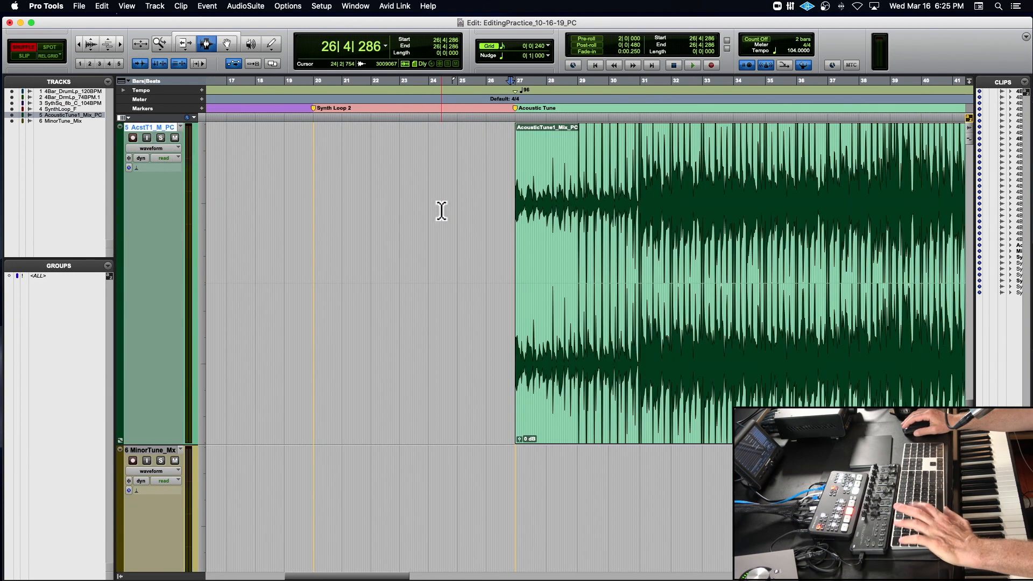
{"action": "left_click", "coordinate": [482, 213]}
{"action": "key", "text": "space"}
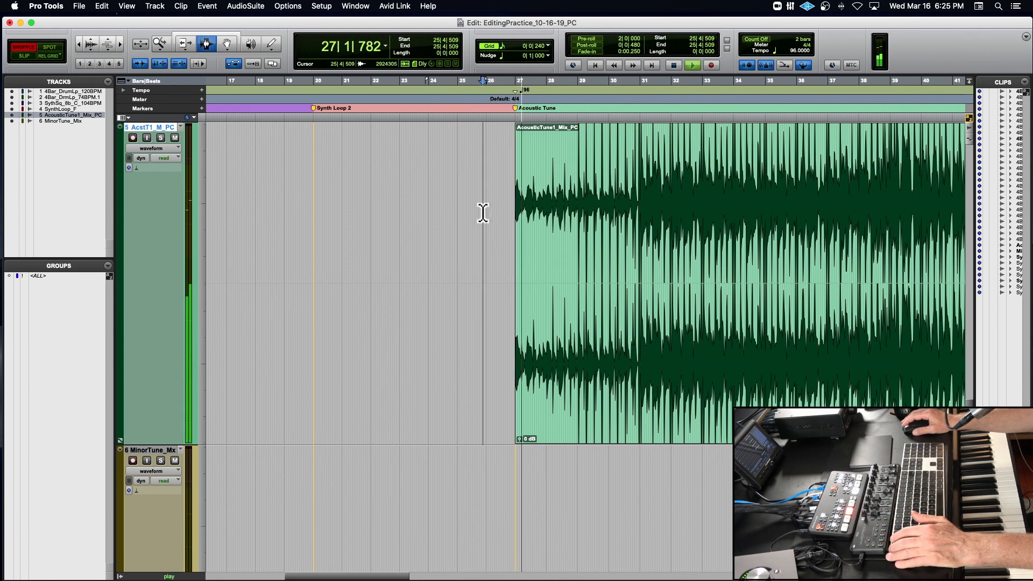
{"action": "key", "text": "super+bracketright"}
{"action": "key", "text": "t"}
{"action": "key", "text": "t"}
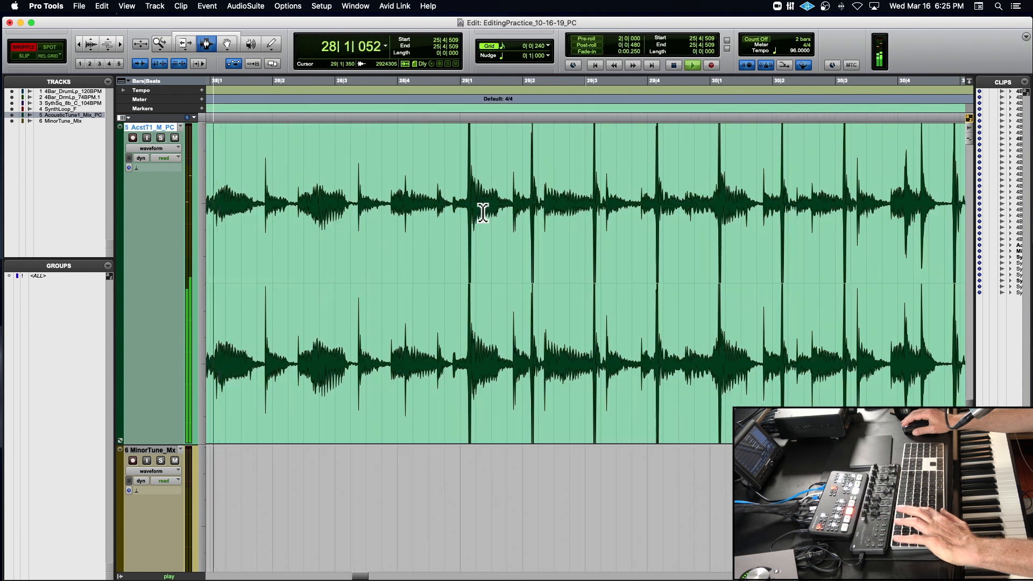
{"action": "key", "text": "r"}
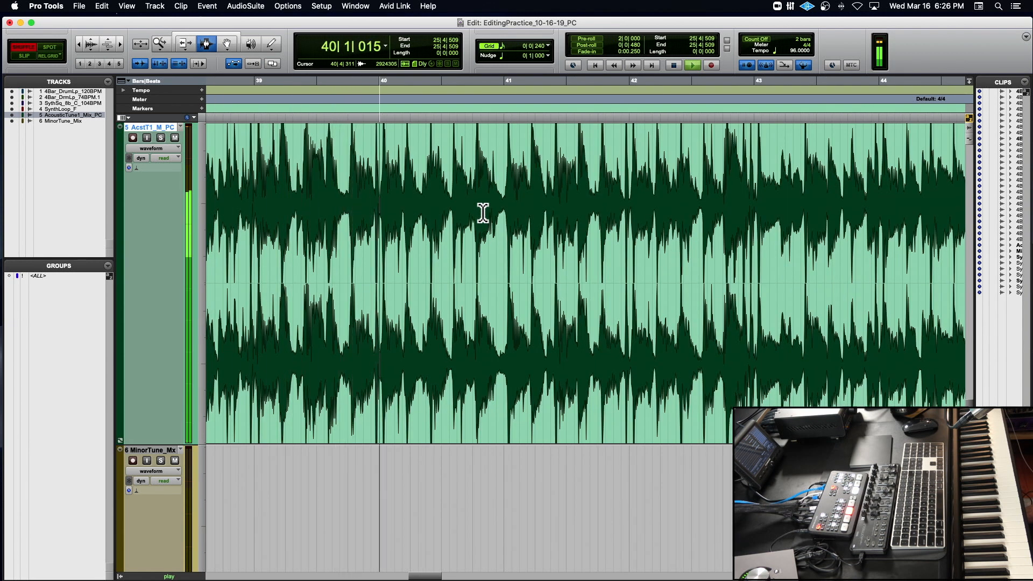
{"action": "key", "text": "super+bracketleft"}
{"action": "key", "text": "super+bracketleft"}
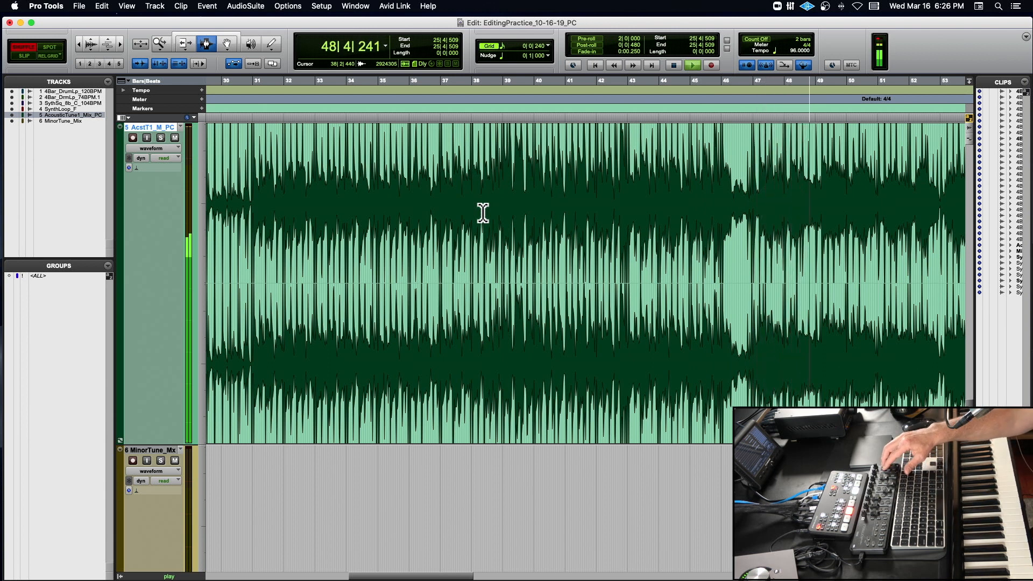
{"action": "key", "text": "space"}
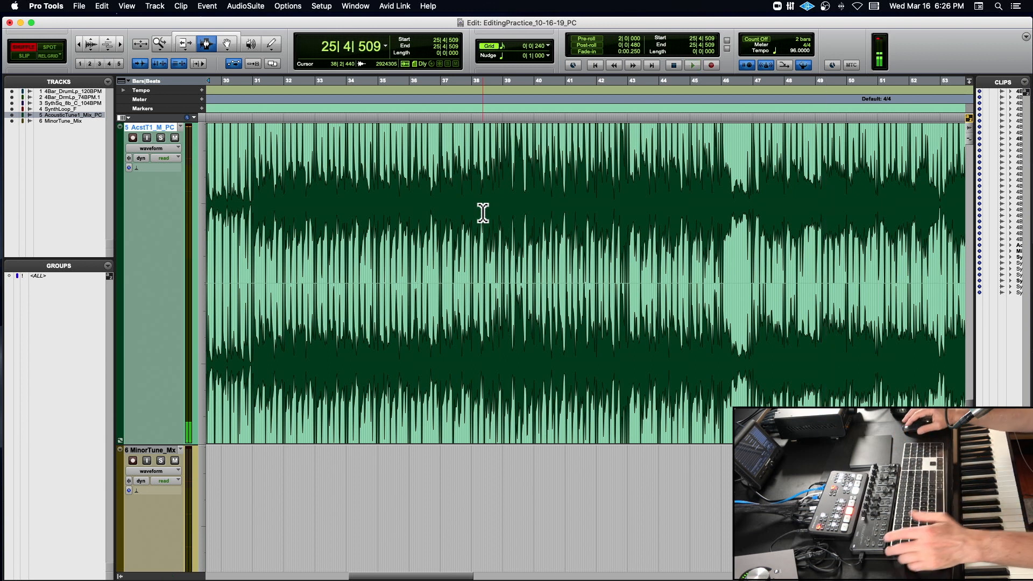
Play briefly from 26|4|926, just before the start of the AcousticTune1_Mix_PC clip, to check where the music begins
{"action": "scroll", "coordinate": [483, 213], "scroll_direction": "up", "scroll_amount": 5}
{"action": "scroll", "coordinate": [483, 213], "scroll_direction": "left", "scroll_amount": 3}
{"action": "scroll", "coordinate": [482, 213], "scroll_direction": "down", "scroll_amount": 5}
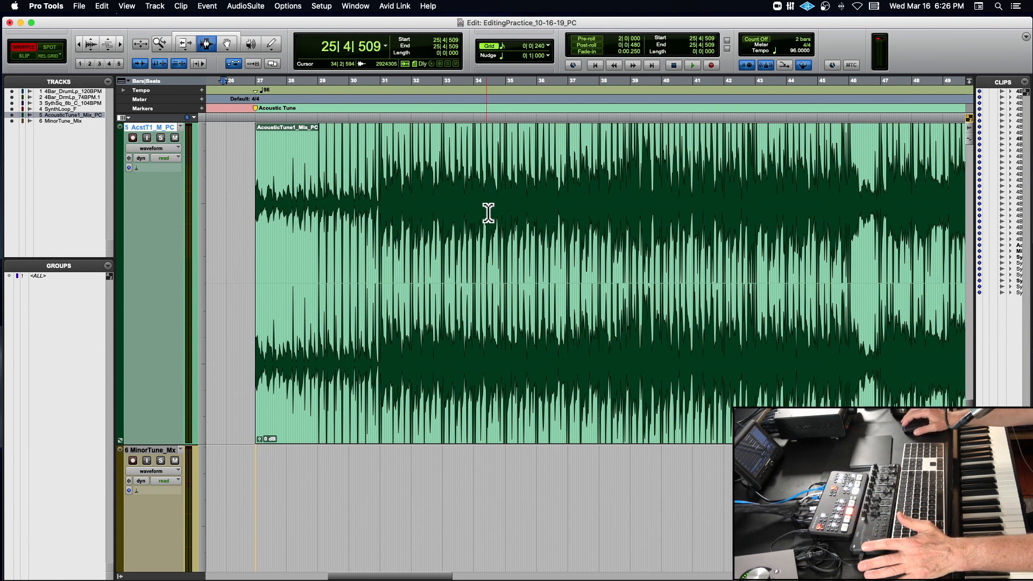
{"action": "key", "text": "r"}
{"action": "key", "text": "r"}
{"action": "key", "text": "r"}
{"action": "key", "text": "r"}
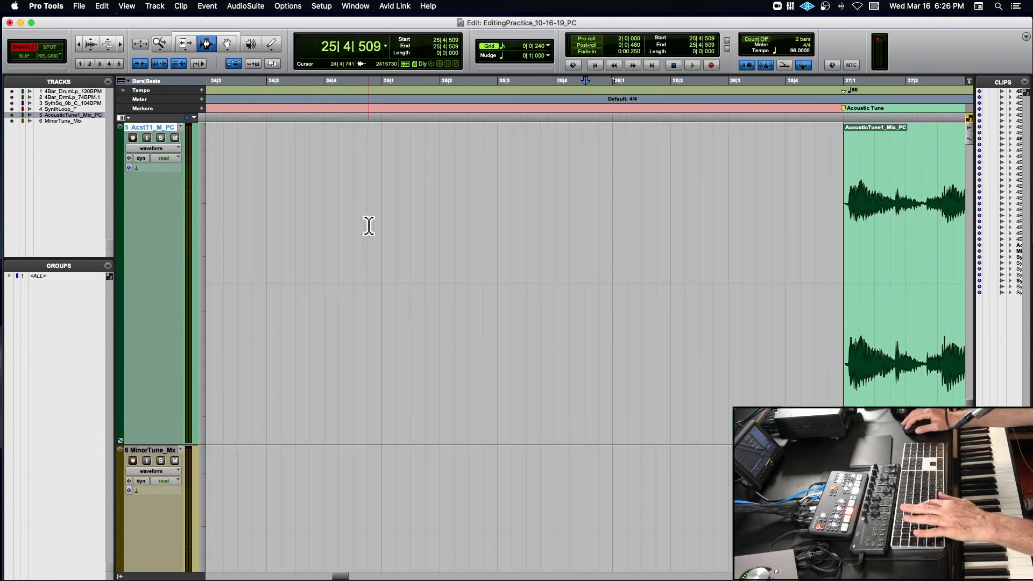
{"action": "scroll", "coordinate": [493, 237], "scroll_direction": "right", "scroll_amount": 10}
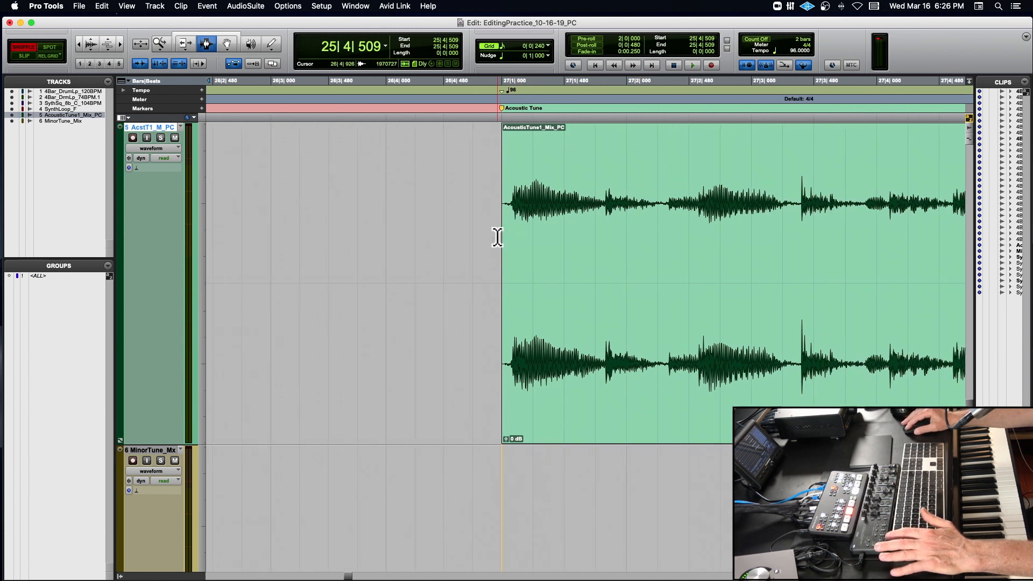
{"action": "key", "text": "space"}
{"action": "key", "text": "space"}
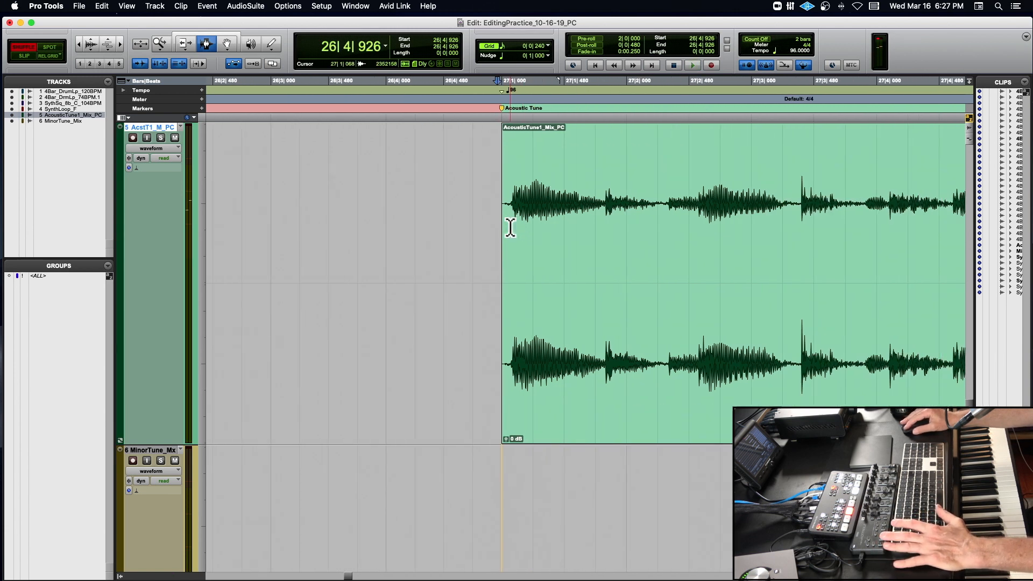
Examine the silence before the acoustic tune's first transient and place the edit cursor at 27|1|088
{"action": "key", "text": "t"}
{"action": "key", "text": "t"}
{"action": "key", "text": "t"}
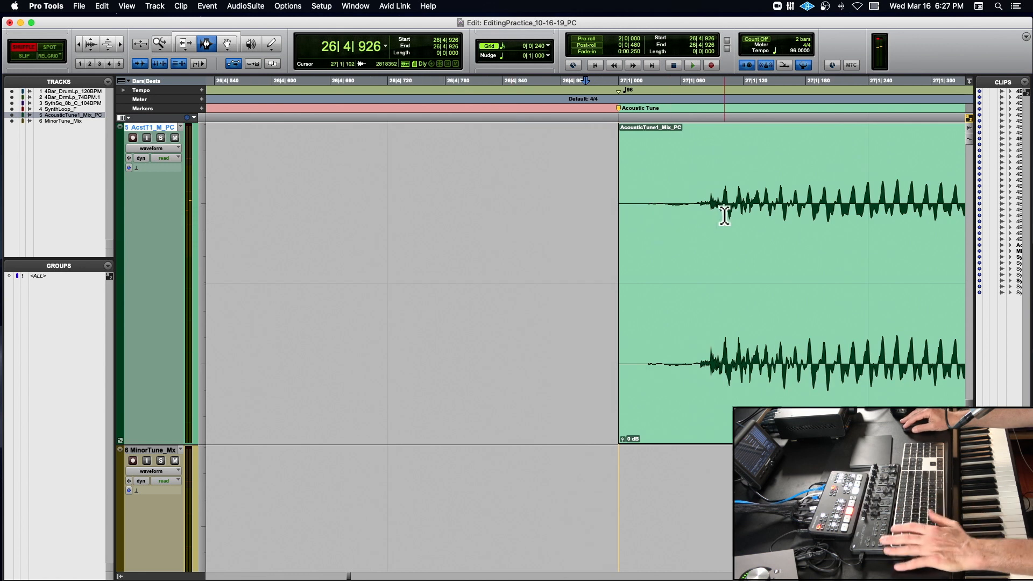
{"action": "left_click_drag", "start_coordinate": [619, 227], "coordinate": [637, 227]}
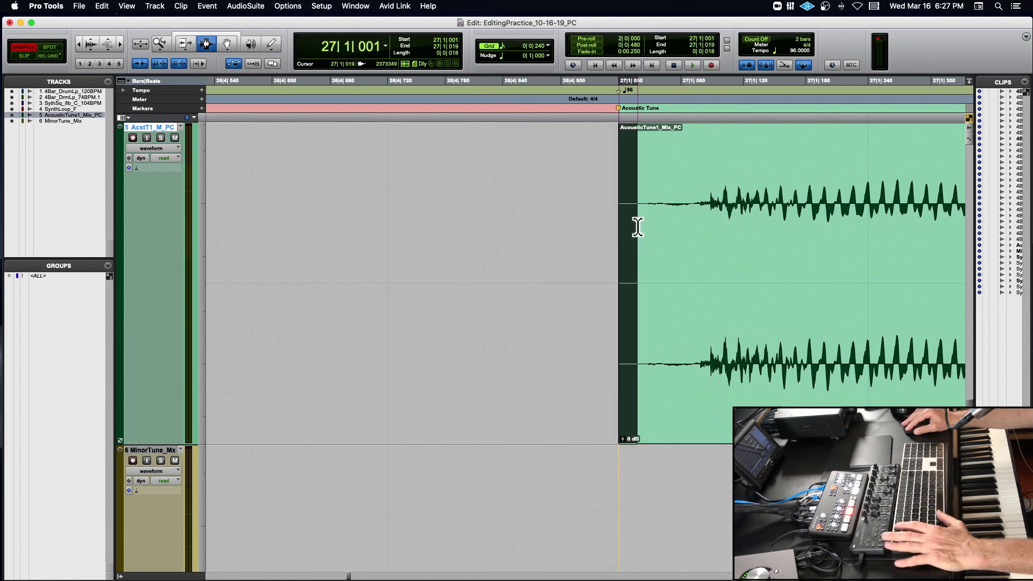
{"action": "left_click", "coordinate": [707, 219]}
{"action": "scroll", "coordinate": [707, 220], "scroll_direction": "right", "scroll_amount": 10}
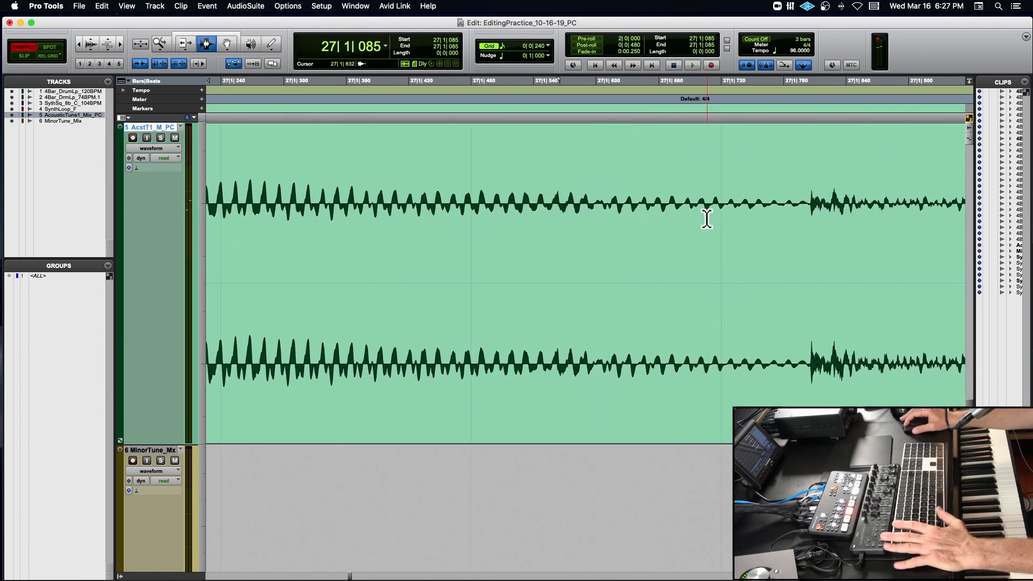
{"action": "scroll", "coordinate": [707, 220], "scroll_direction": "left", "scroll_amount": 5}
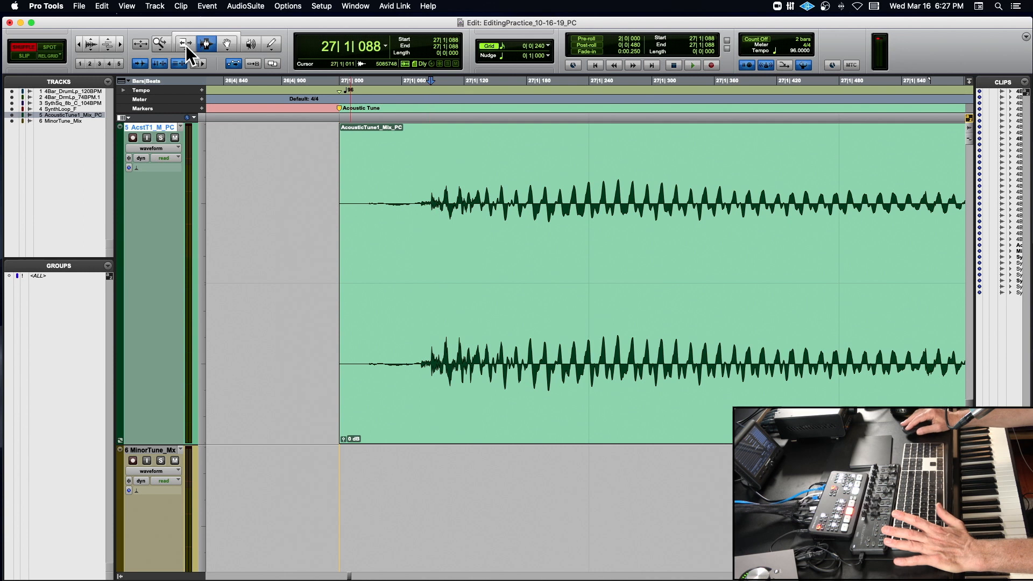
Try placing the edit cursor at the acoustic tune's second transient in Grid mode
{"action": "left_click", "coordinate": [54, 56]}
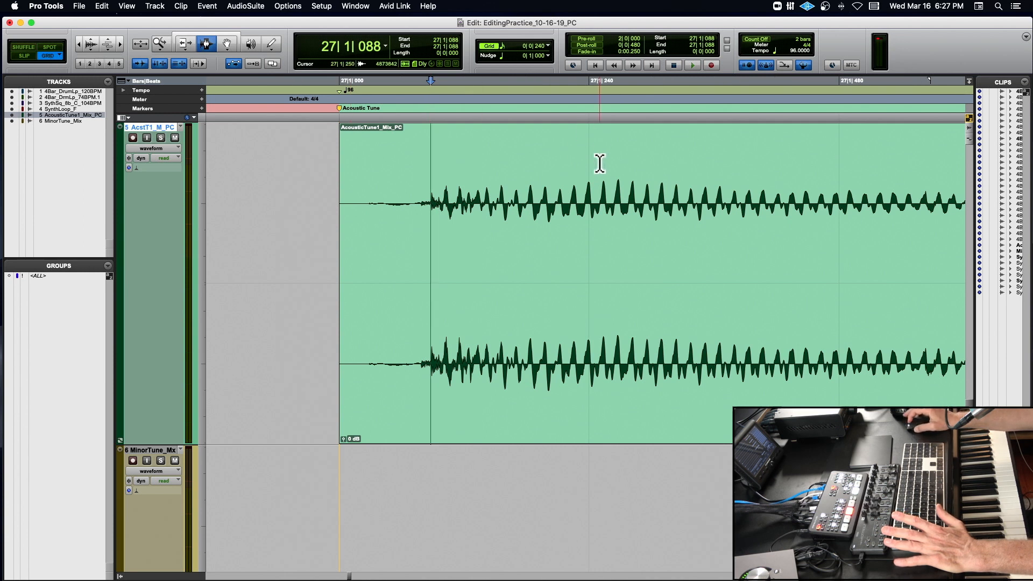
{"action": "scroll", "coordinate": [600, 163], "scroll_direction": "right", "scroll_amount": 10}
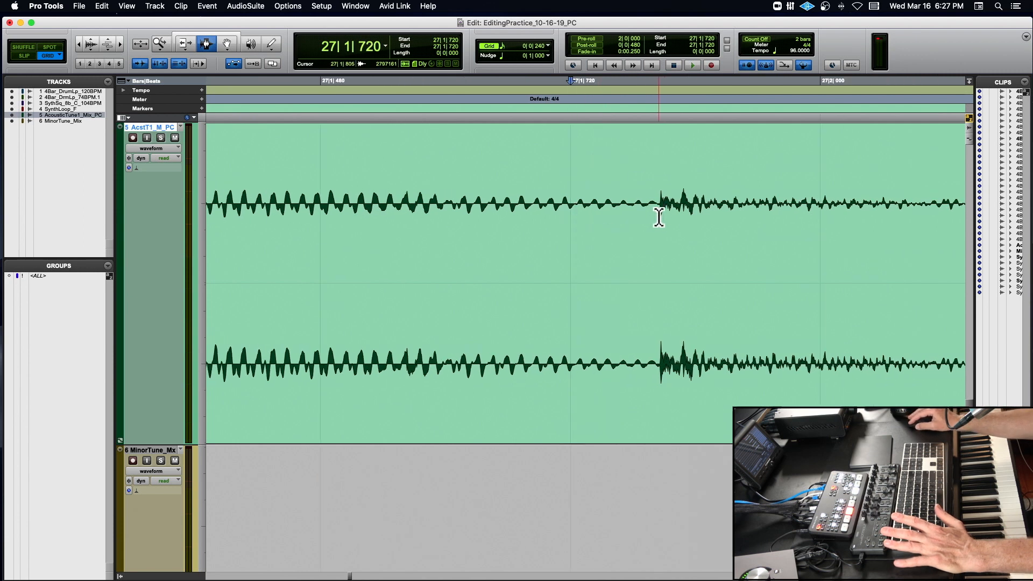
In Slip mode, move the edit cursor to the acoustic tune's first transient at 27|1|089 and separate the clip there
{"action": "scroll", "coordinate": [659, 213], "scroll_direction": "left", "scroll_amount": 10}
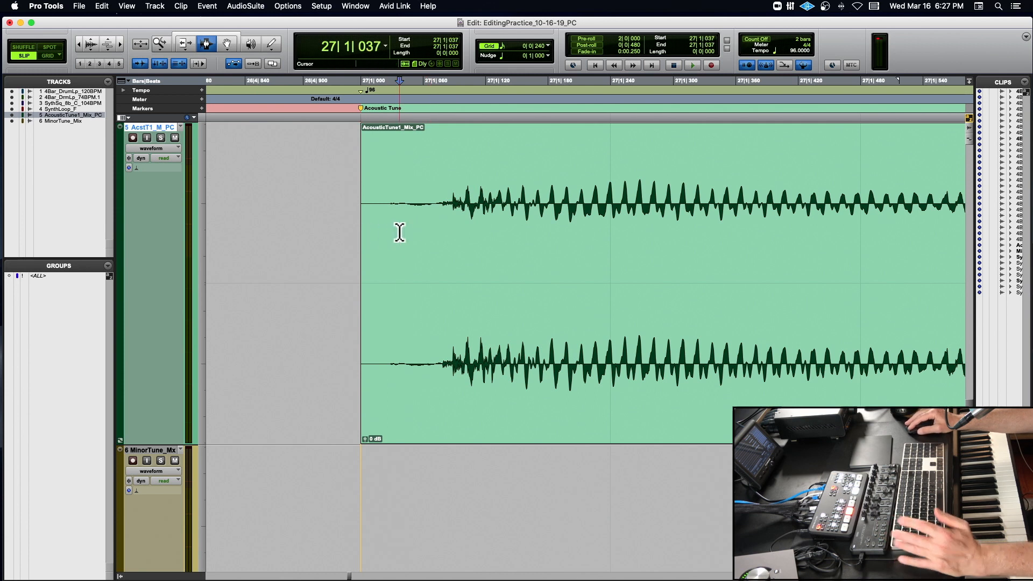
{"action": "key", "text": "Tab"}
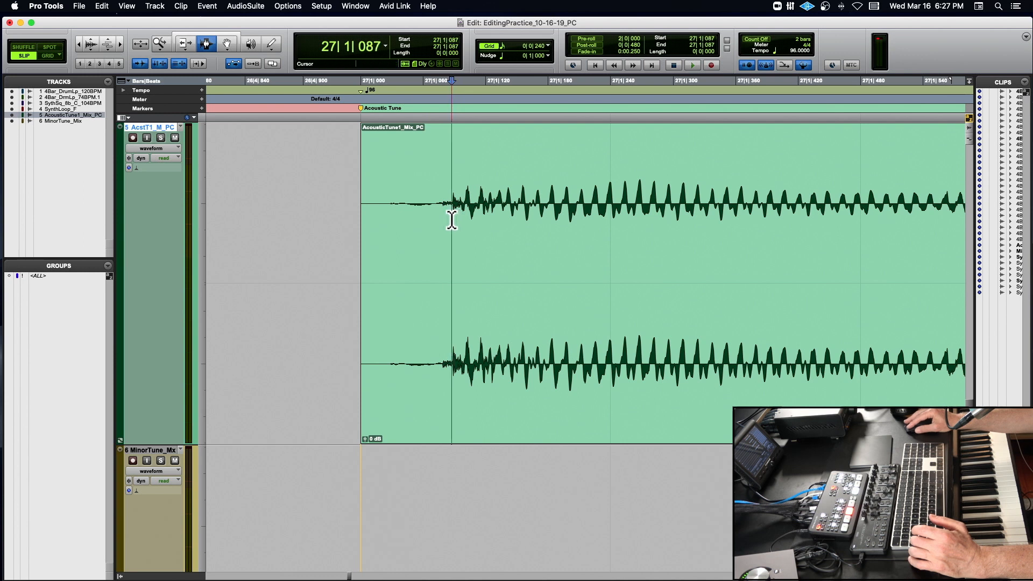
{"action": "key", "text": "super+bracketright"}
{"action": "key", "text": "super+bracketright"}
{"action": "key", "text": "super+bracketright"}
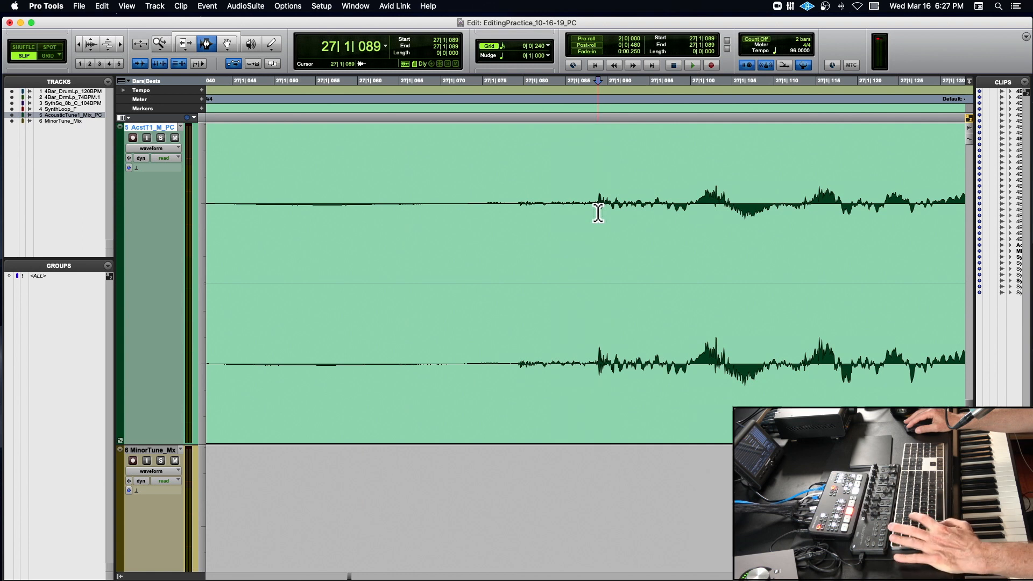
{"action": "key", "text": "super+e"}
Select the short silent clip before the first transient and delete it in Shuffle mode
{"action": "double_click", "coordinate": [431, 224]}
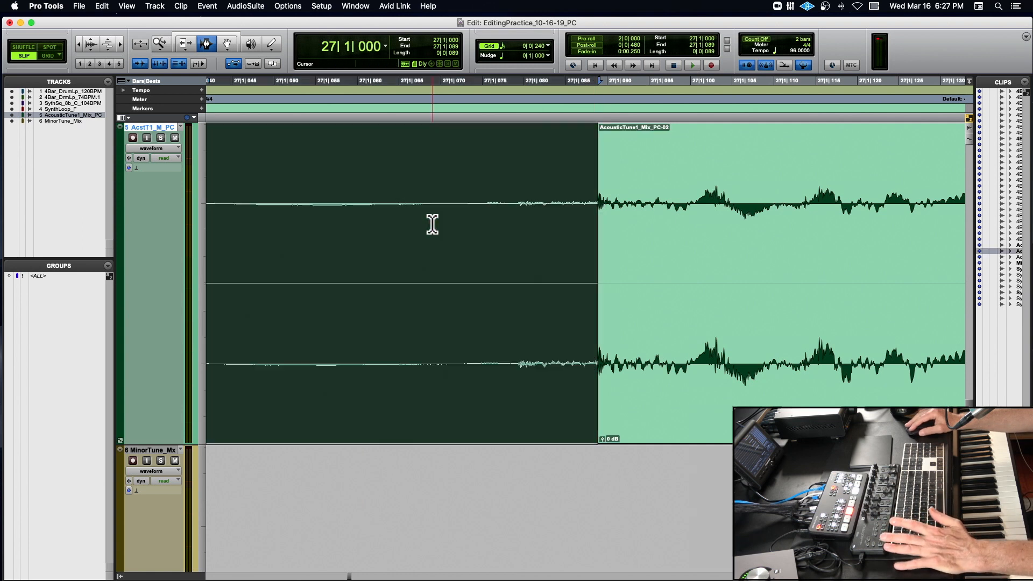
{"action": "key", "text": "super+bracketleft"}
{"action": "key", "text": "super+bracketleft"}
{"action": "key", "text": "super+bracketleft"}
{"action": "key", "text": "super+bracketleft"}
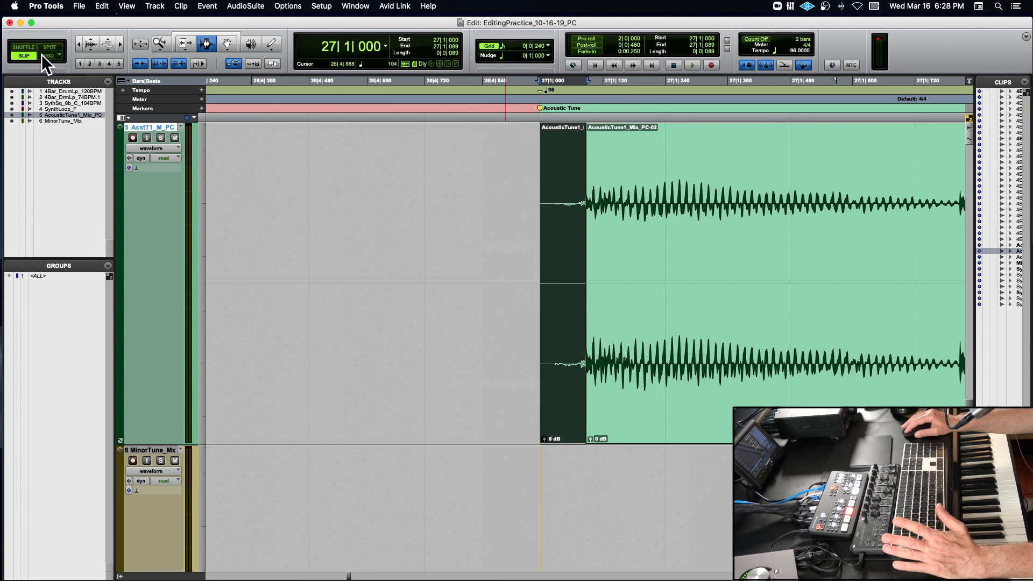
{"action": "left_click", "coordinate": [21, 45]}
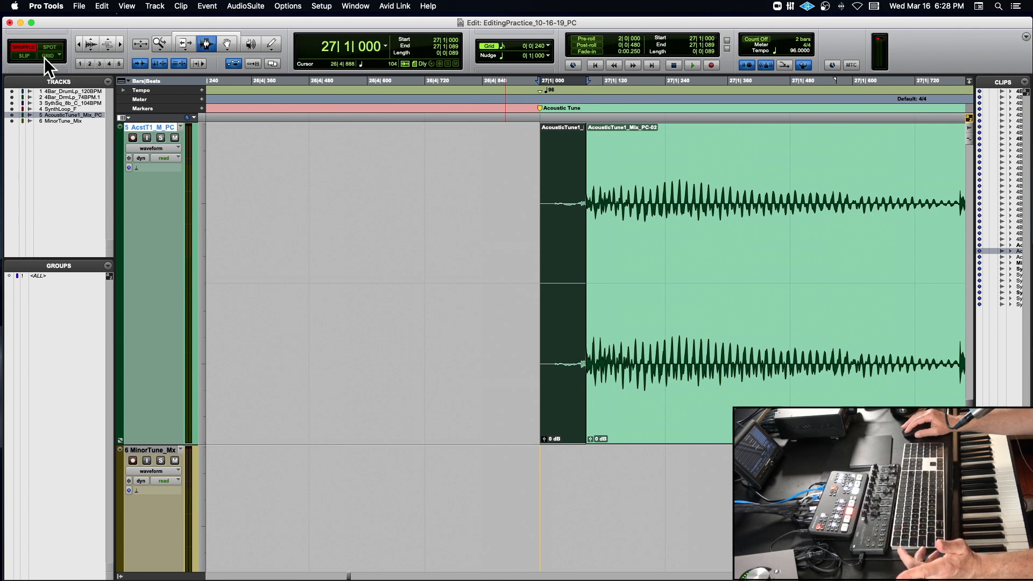
{"action": "key", "text": "Delete"}
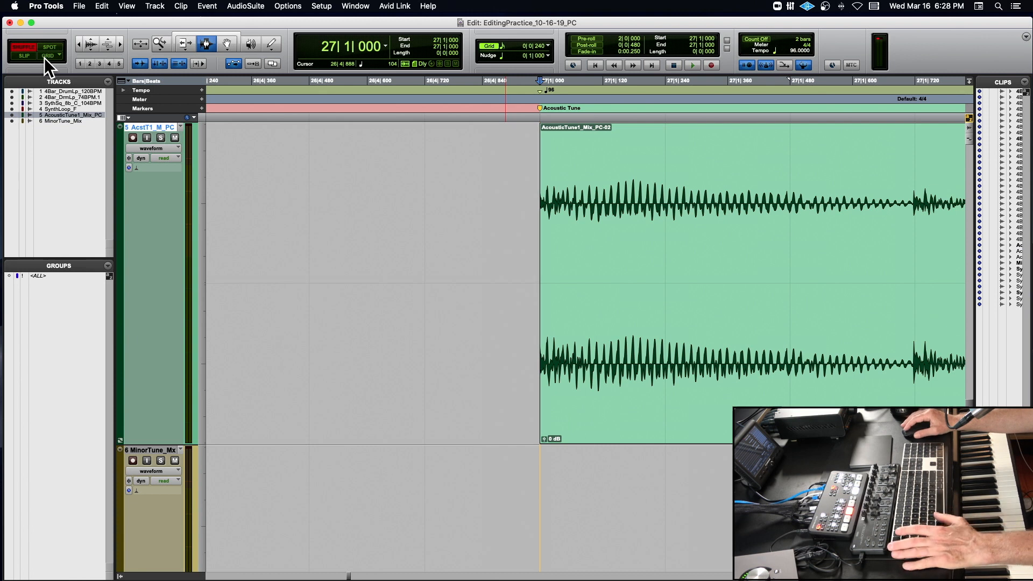
Play the trimmed acoustic tune from 27|1|000 through to about bar 32
{"action": "key", "text": "space"}
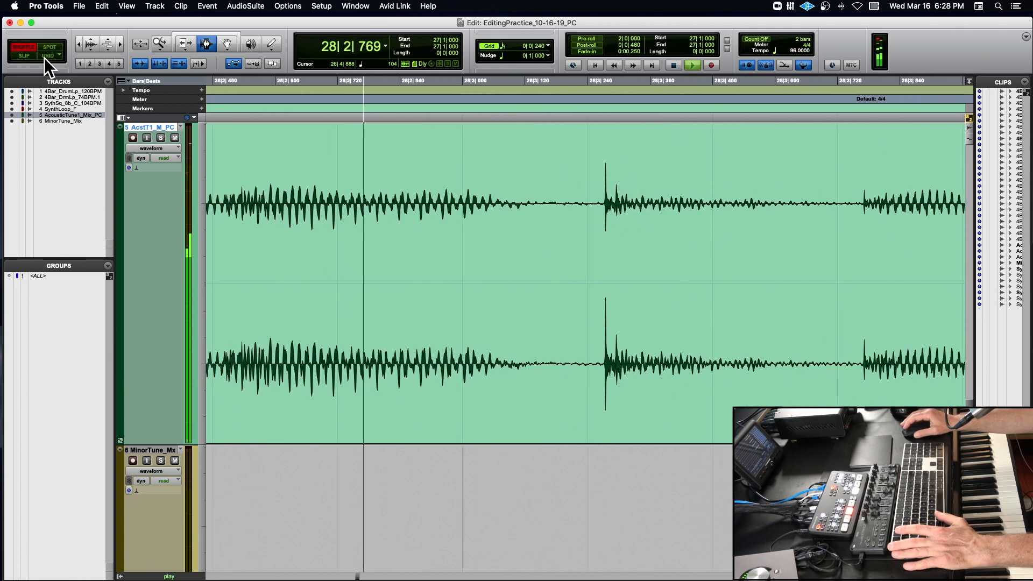
{"action": "key", "text": "r"}
{"action": "key", "text": "r"}
{"action": "key", "text": "r"}
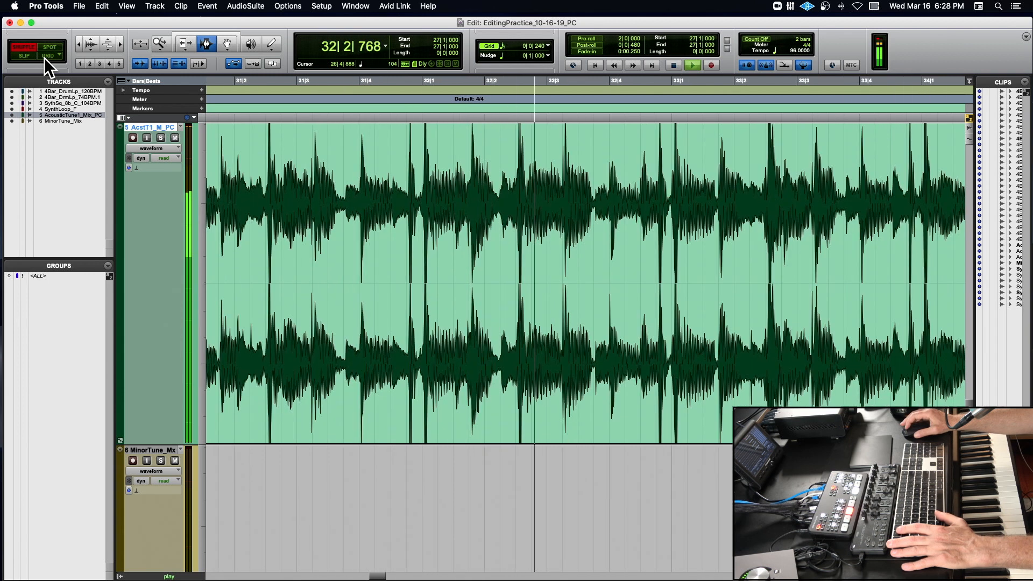
{"action": "key", "text": "space"}
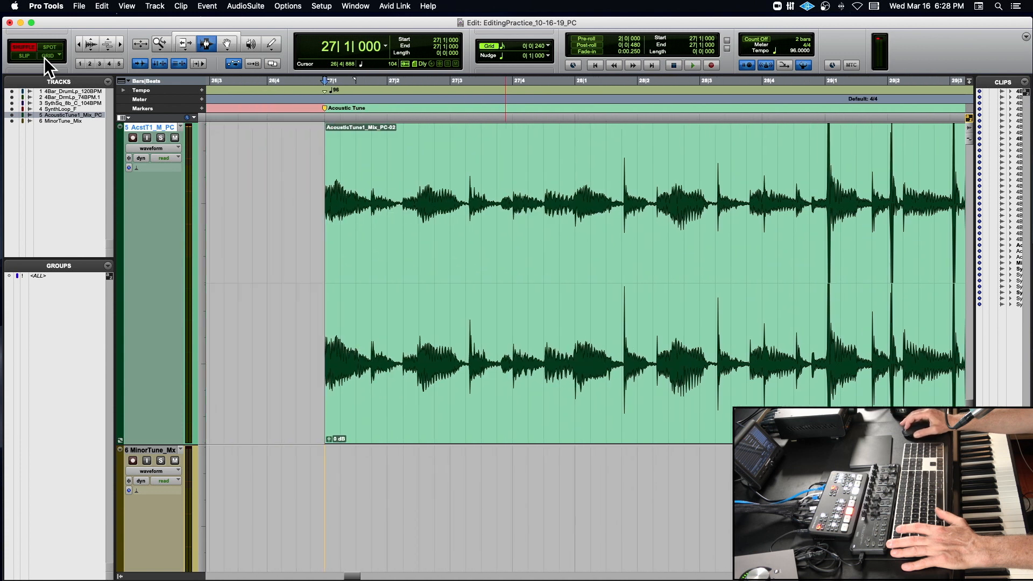
Play from 26|4|483, before the trimmed acoustic clip, and listen through to about the end of bar 30
{"action": "left_click", "coordinate": [296, 168]}
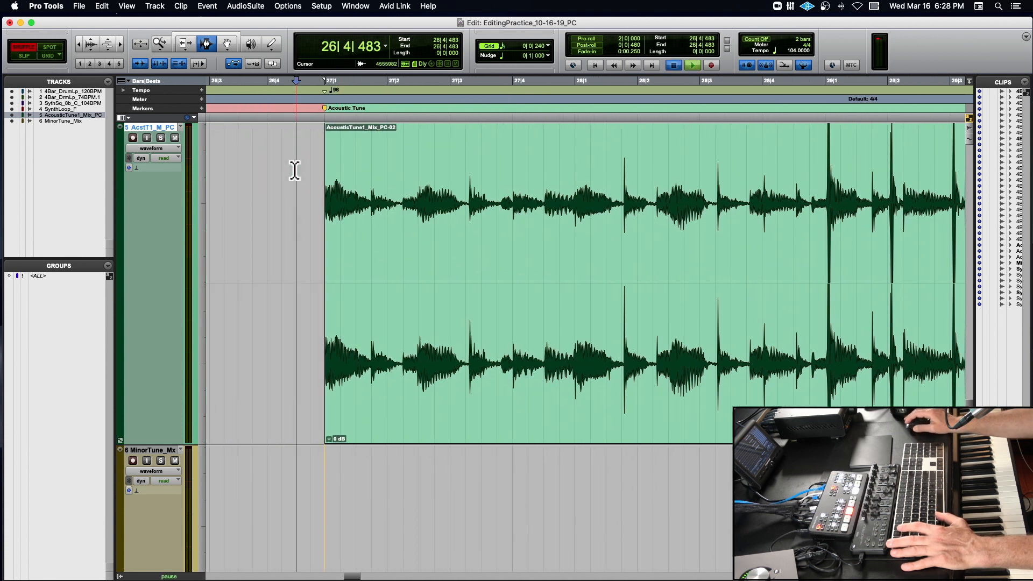
{"action": "scroll", "coordinate": [295, 170], "scroll_direction": "up", "scroll_amount": 3}
{"action": "key", "text": "space"}
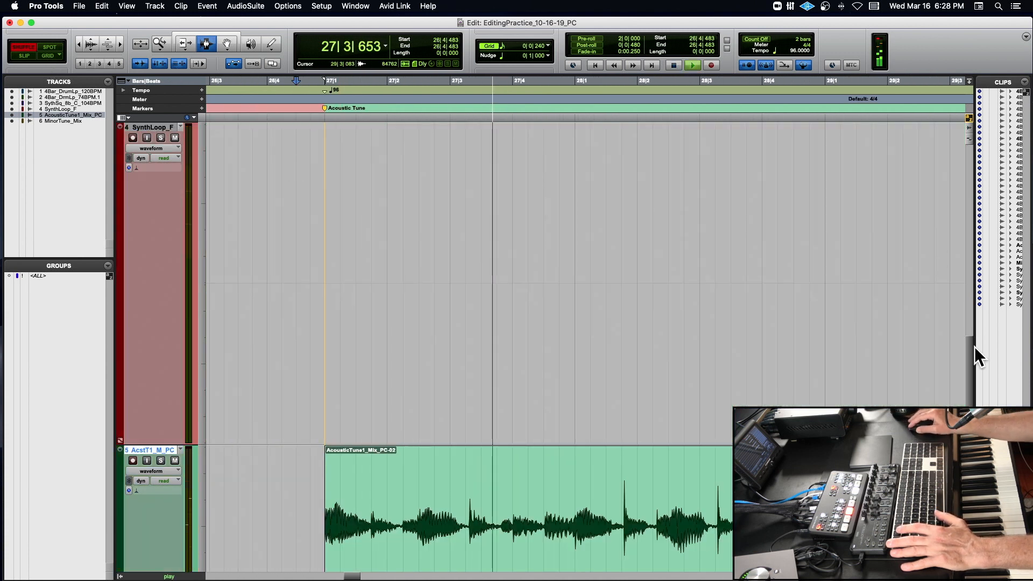
{"action": "left_click_drag", "start_coordinate": [966, 347], "coordinate": [969, 384]}
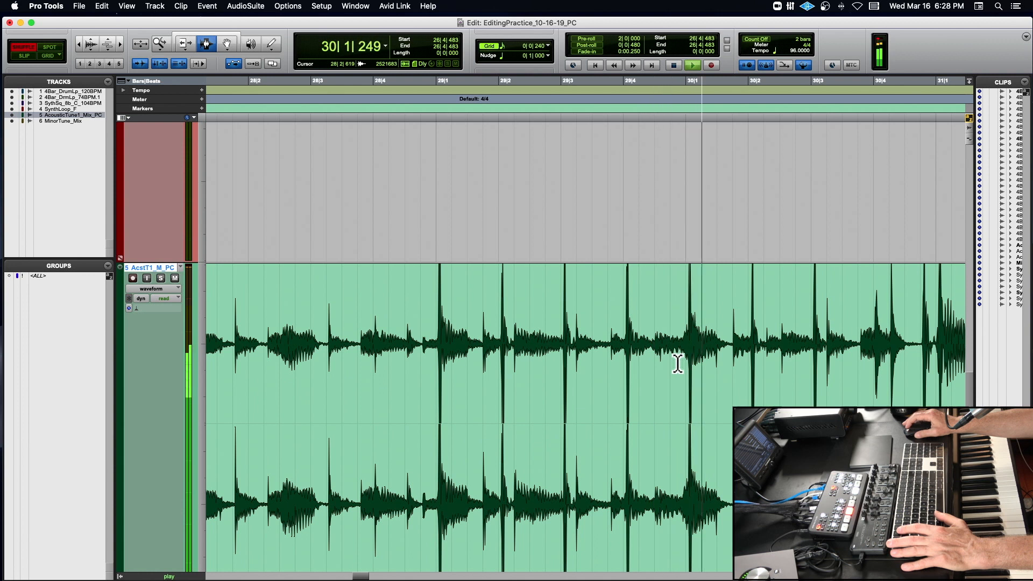
{"action": "scroll", "coordinate": [968, 387], "scroll_direction": "down", "scroll_amount": 2}
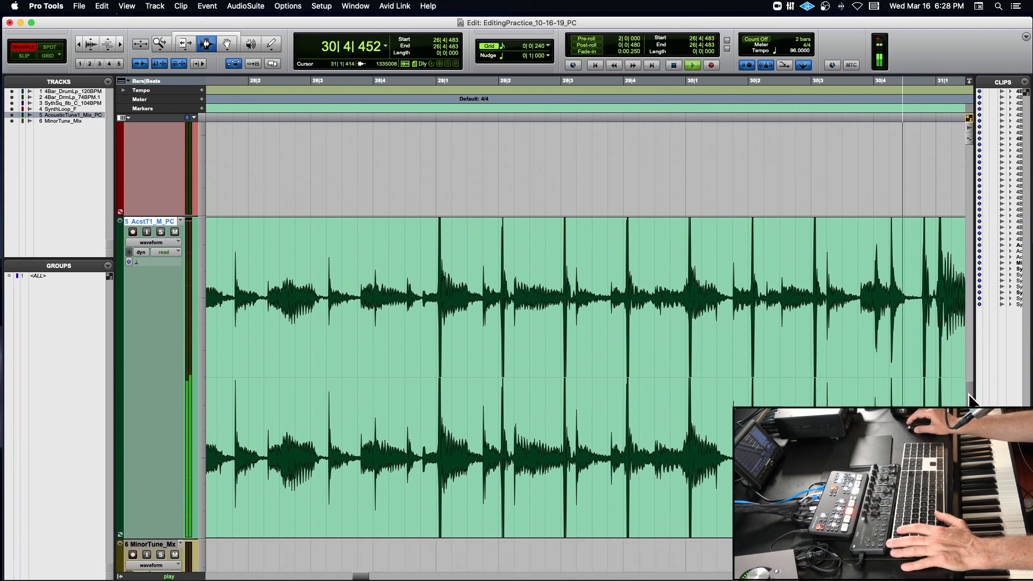
{"action": "key", "text": "space"}
{"action": "scroll", "coordinate": [560, 337], "scroll_direction": "left", "scroll_amount": 10}
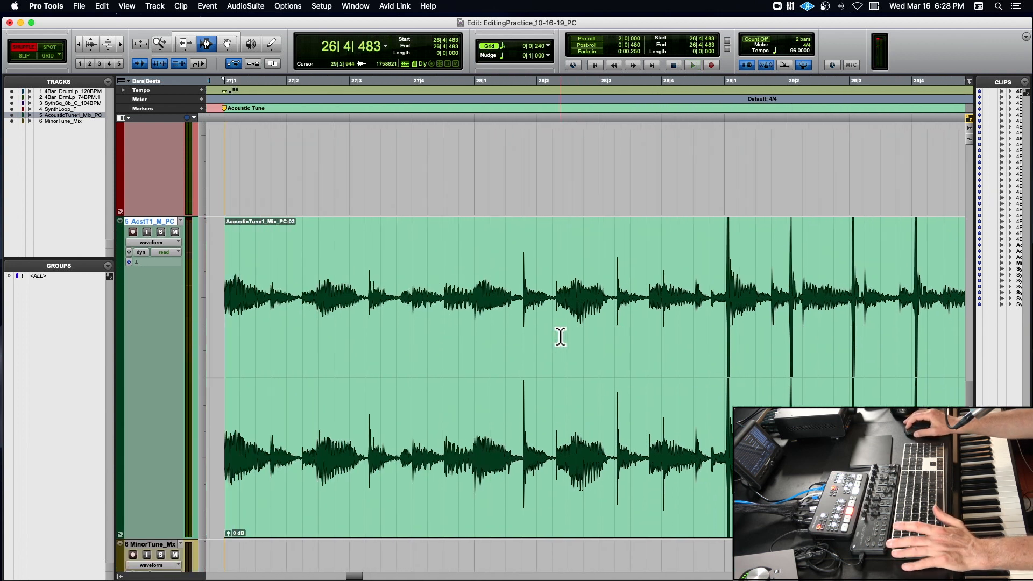
Audition the acoustic clip from just before its start at 26|4|939 and again from 27|3|639
{"action": "left_click", "coordinate": [307, 310]}
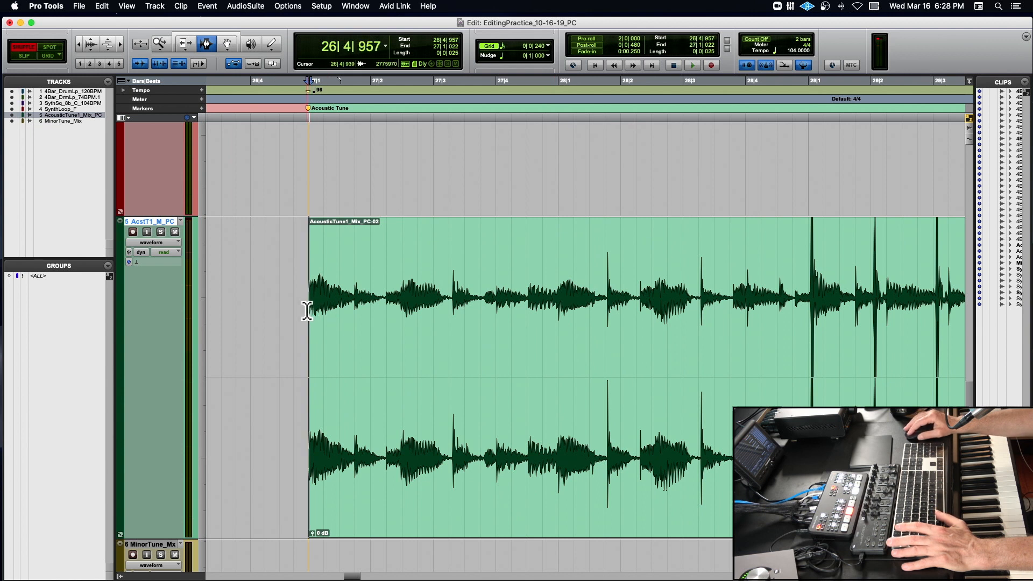
{"action": "key", "text": "space"}
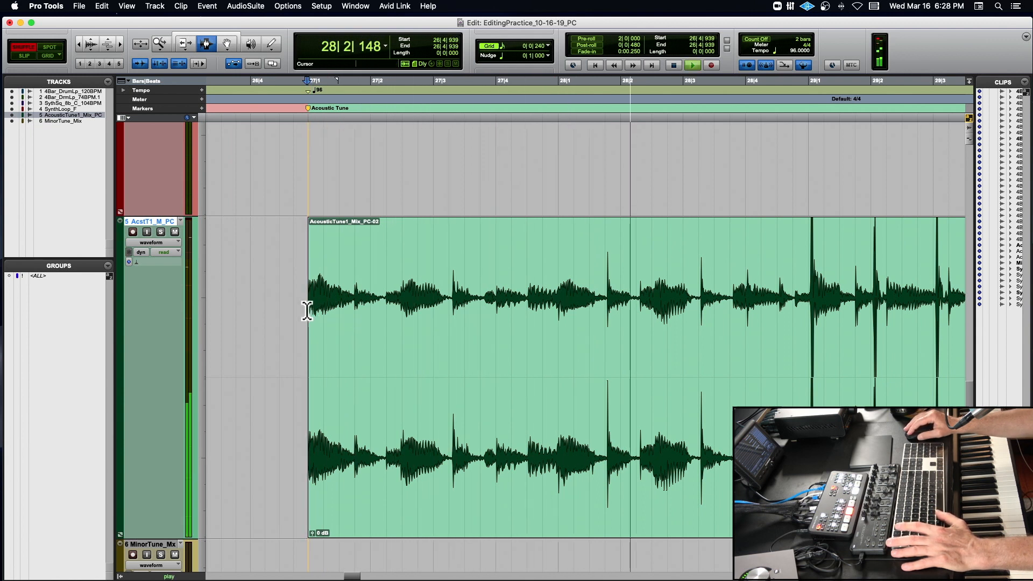
{"action": "key", "text": "space"}
{"action": "left_click", "coordinate": [474, 310]}
{"action": "key", "text": "space"}
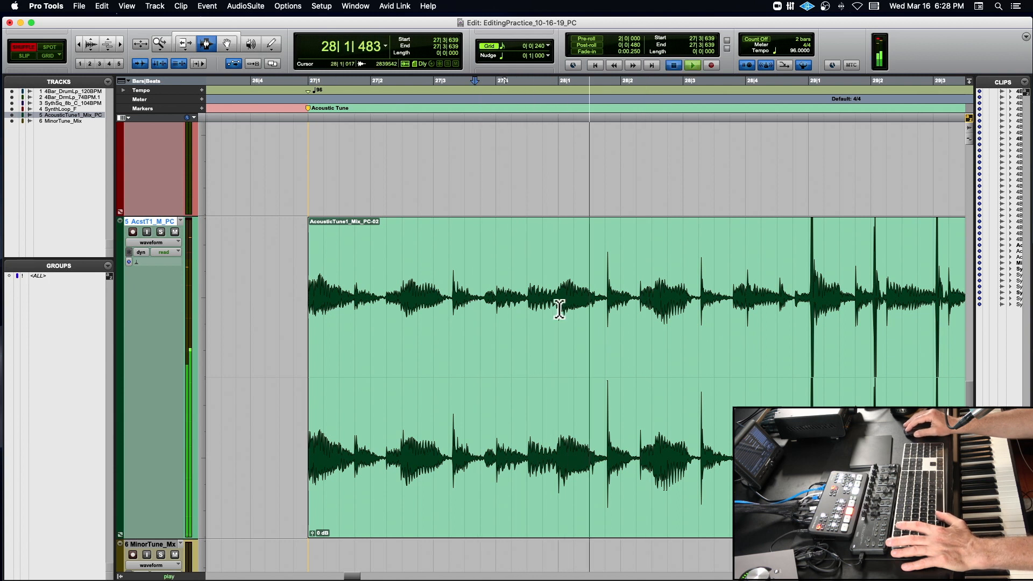
{"action": "key", "text": "space"}
Select the acoustic tune from 28|1|000 to 30|1|000 in Grid mode and delete the range in Shuffle mode
{"action": "left_click", "coordinate": [47, 55]}
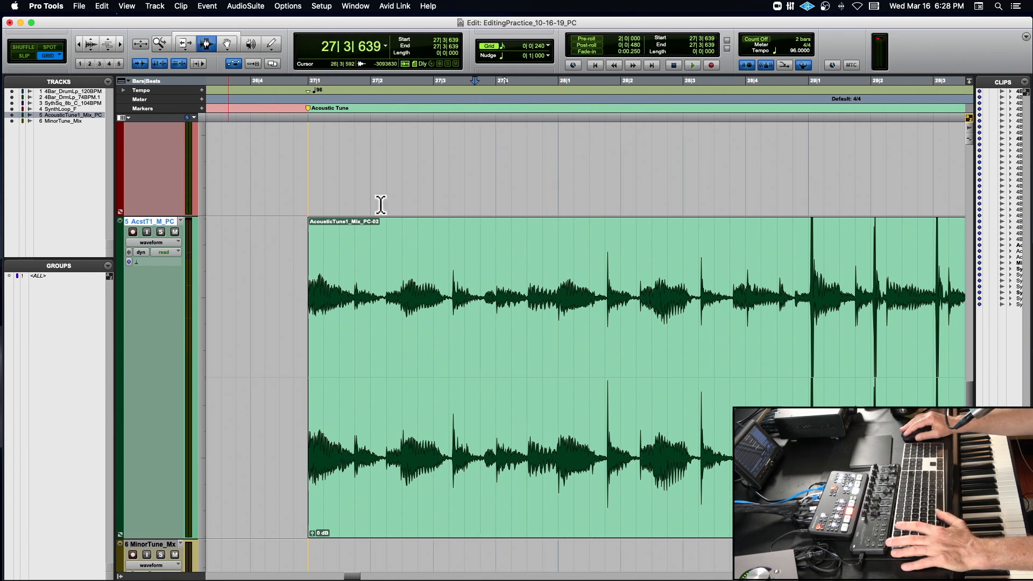
{"action": "left_click", "coordinate": [557, 319]}
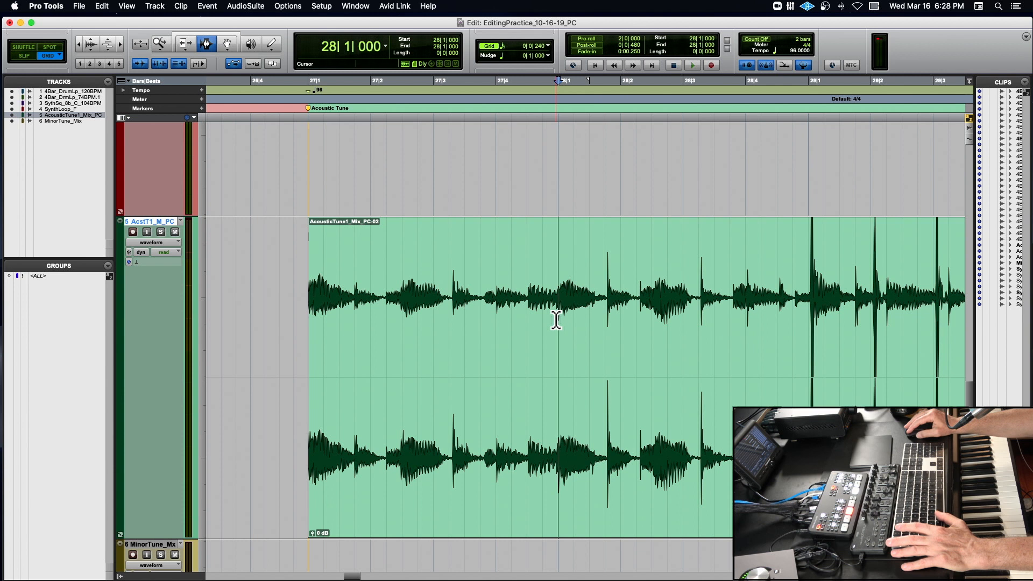
{"action": "key", "text": "space"}
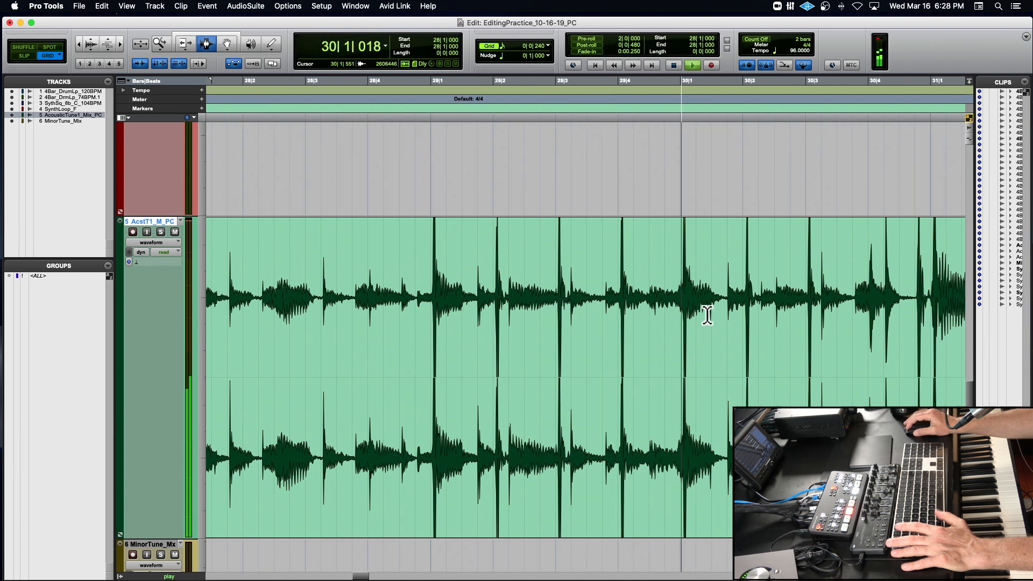
{"action": "key", "text": "space"}
{"action": "left_click", "coordinate": [683, 309], "text": "shift"}
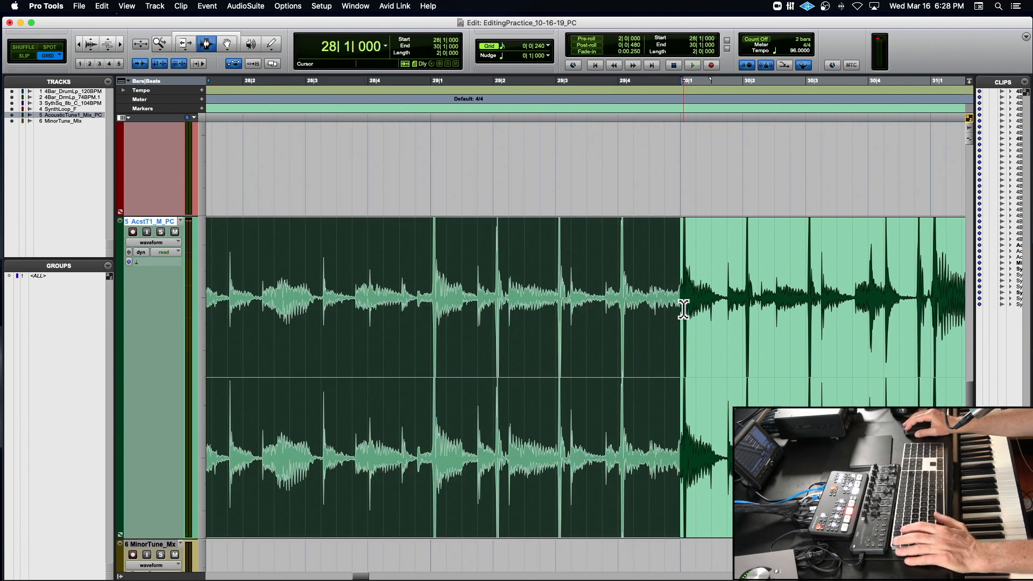
{"action": "scroll", "coordinate": [683, 309], "scroll_direction": "left", "scroll_amount": 3}
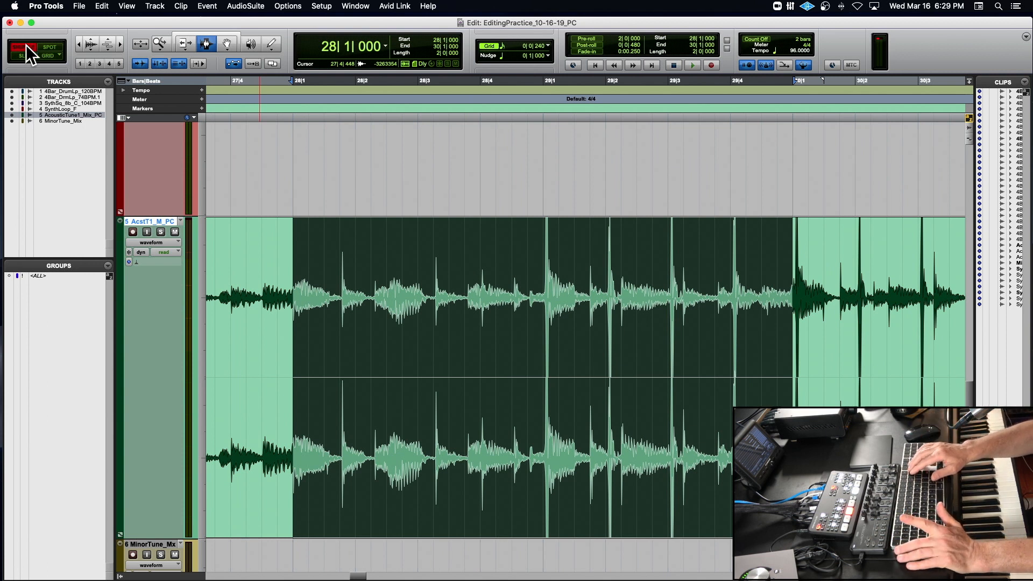
{"action": "key", "text": "Delete"}
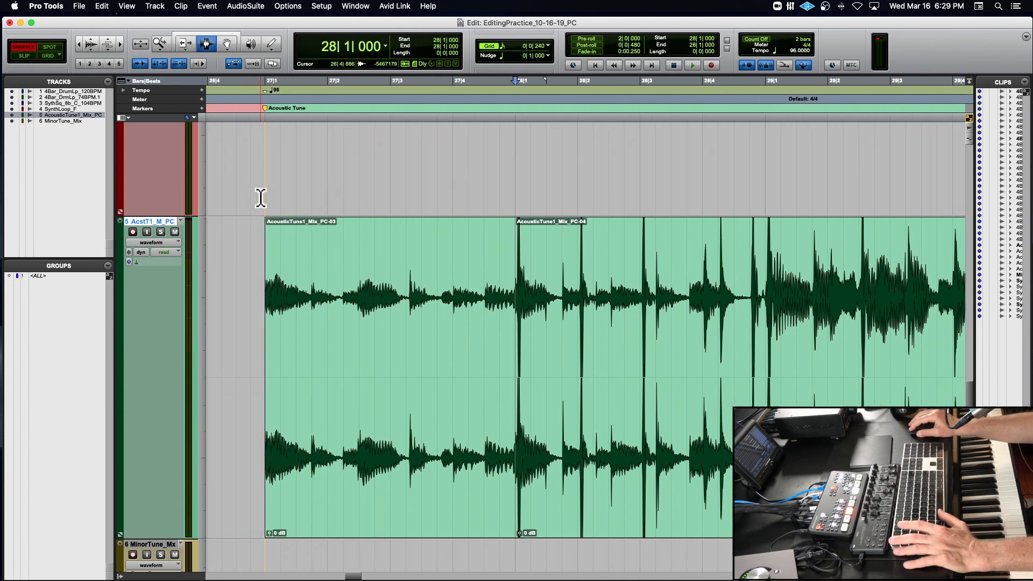
Play the edited acoustic tune from 26|4|886 into bar 29, and undo the deletion of bars 28 and 29
{"action": "left_click", "coordinate": [261, 192]}
{"action": "key", "text": "space"}
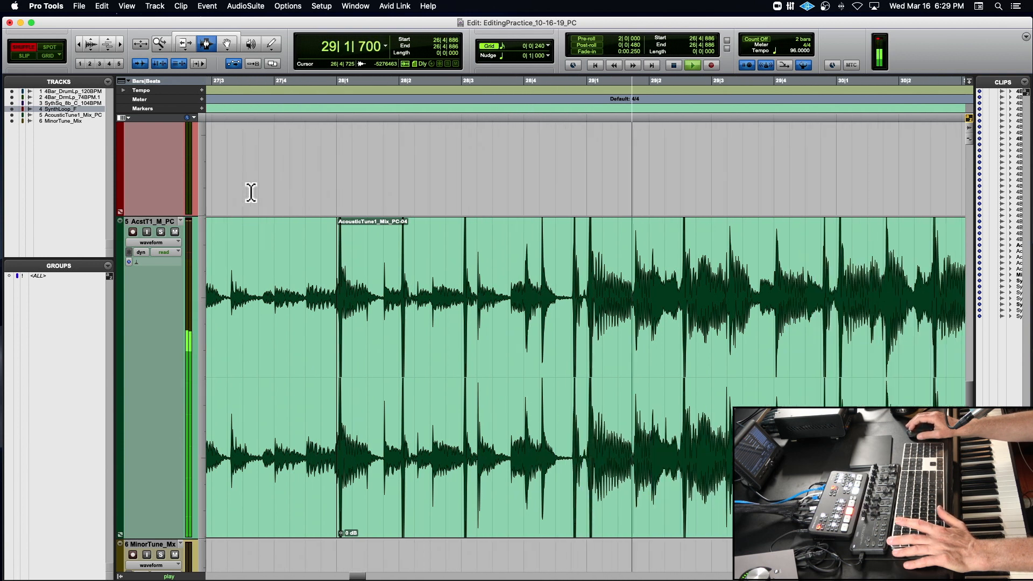
{"action": "key", "text": "space"}
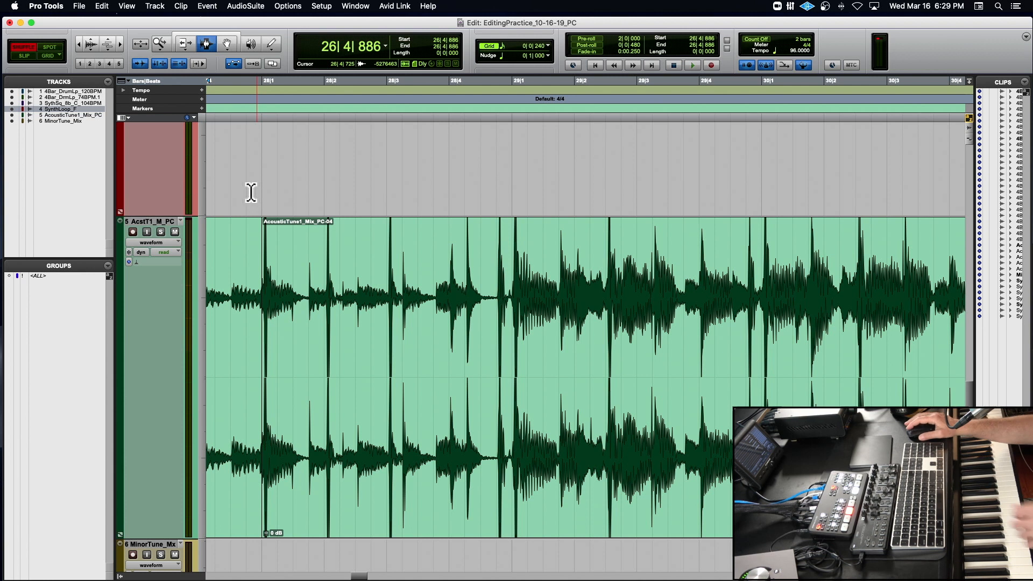
{"action": "key", "text": "space"}
{"action": "key", "text": "super+bracketleft"}
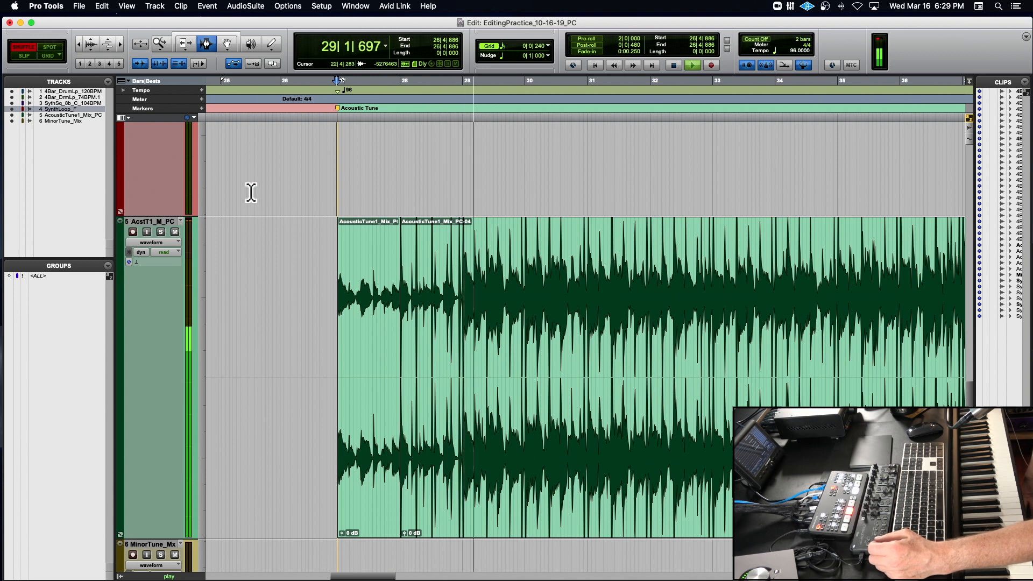
{"action": "key", "text": "space"}
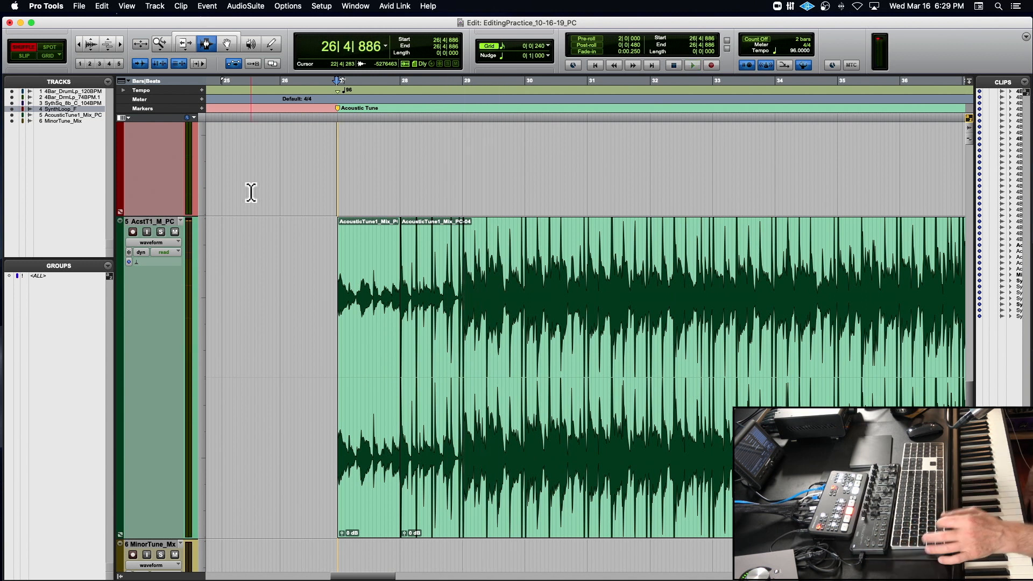
{"action": "key", "text": "super+z"}
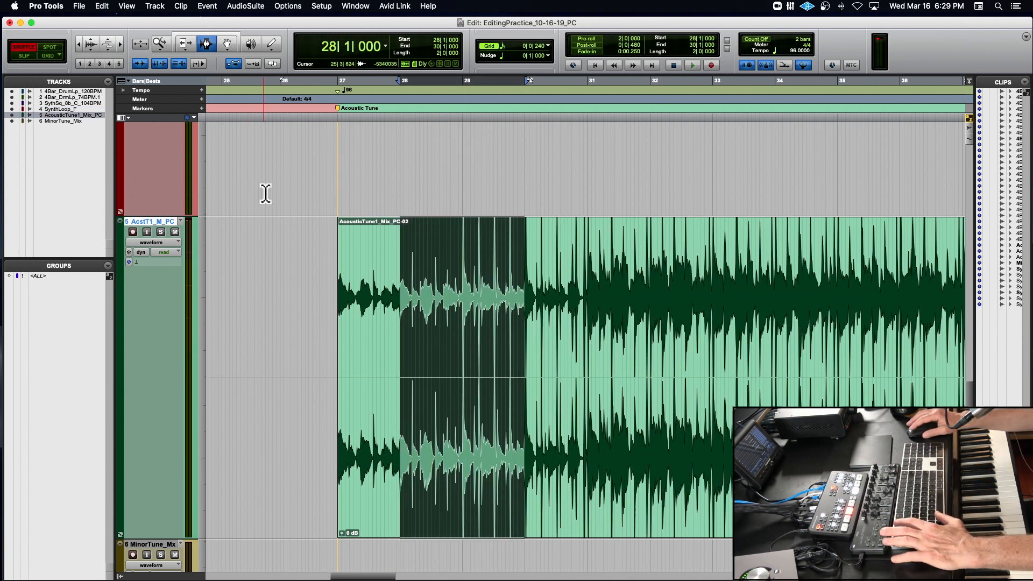
Separate the acoustic clip at 29|1|000 in Grid mode and delete the two-bar section before it in Shuffle mode
{"action": "left_click", "coordinate": [454, 254]}
{"action": "key", "text": "space"}
{"action": "left_click", "coordinate": [47, 56]}
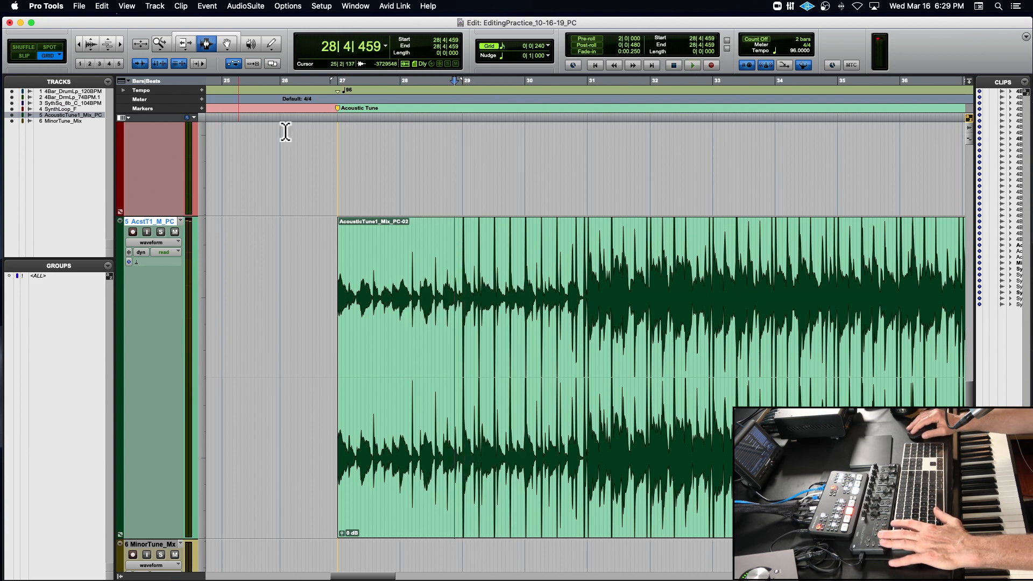
{"action": "left_click", "coordinate": [461, 267]}
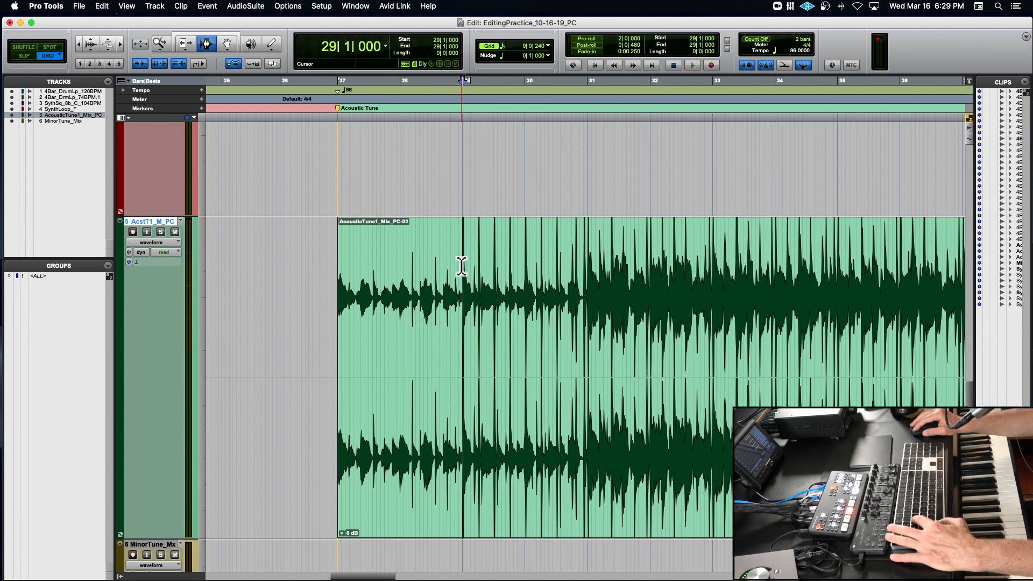
{"action": "key", "text": "super+e"}
{"action": "double_click", "coordinate": [420, 260]}
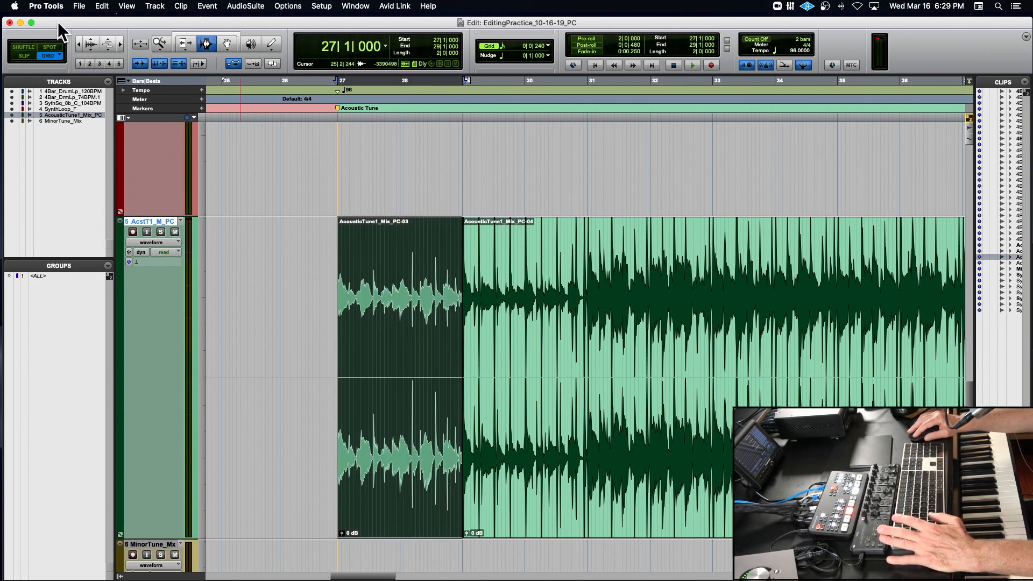
{"action": "key", "text": "Delete"}
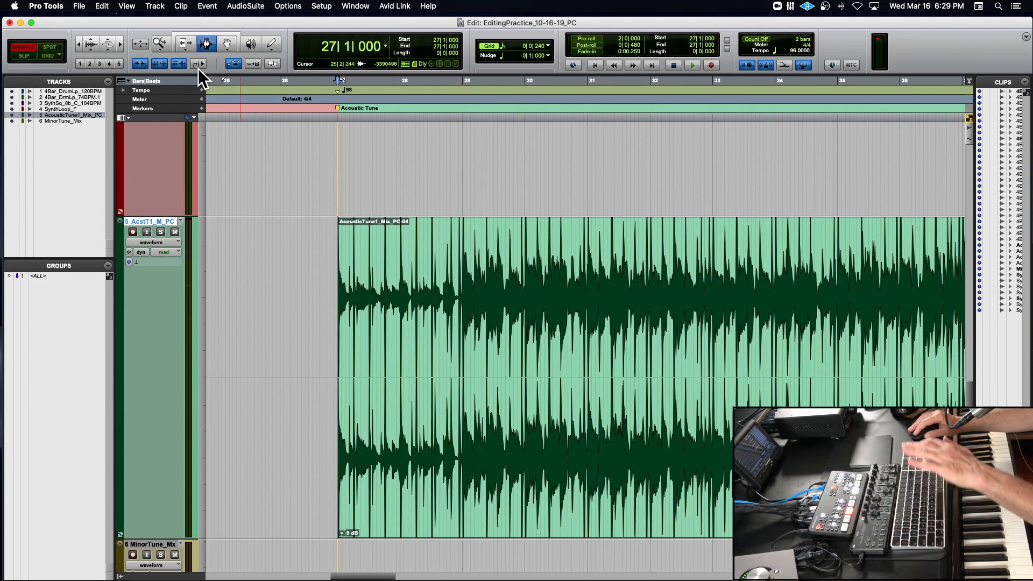
Play the shortened tune from 26|3|924, and undo back to the original clip with its opening silence selected
{"action": "left_click", "coordinate": [324, 121]}
{"action": "key", "text": "space"}
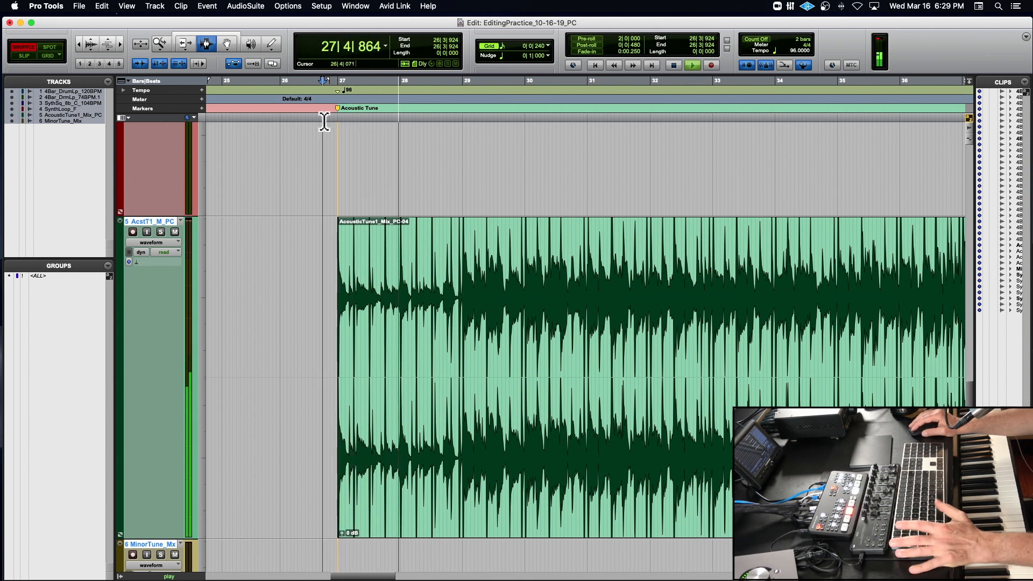
{"action": "key", "text": "space"}
{"action": "key", "text": "super+z"}
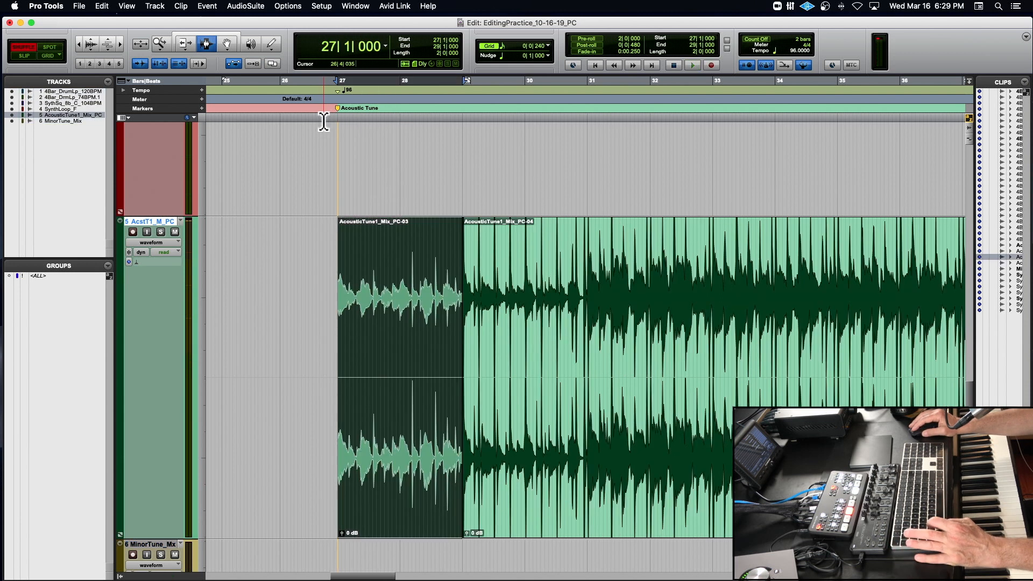
{"action": "key", "text": "super+z"}
{"action": "key", "text": "super+z"}
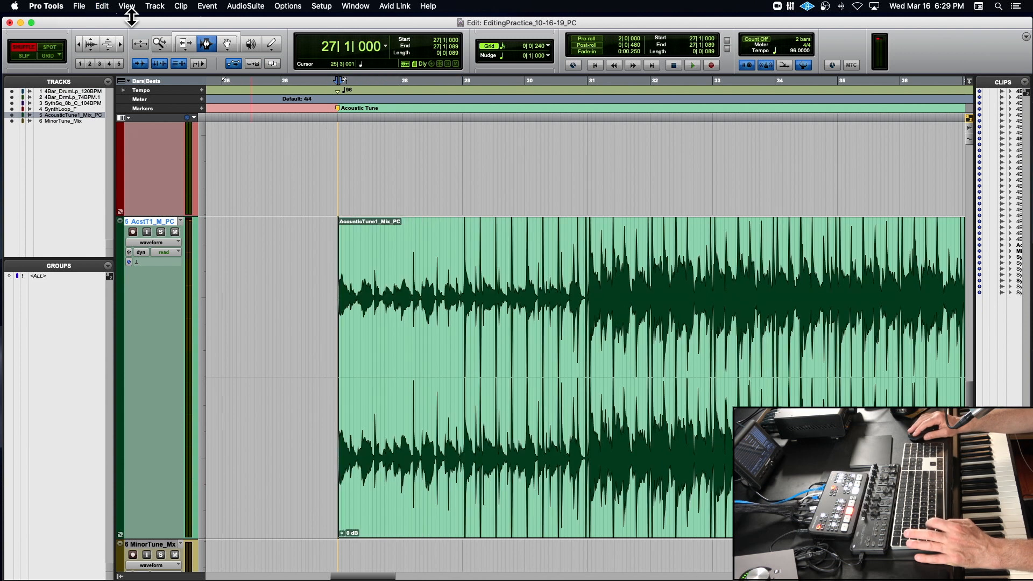
Delete the selected silence from 27|1|000 to 27|1|089 before the first transient in Shuffle mode
{"action": "key", "text": "super+]"}
{"action": "key", "text": "super+]"}
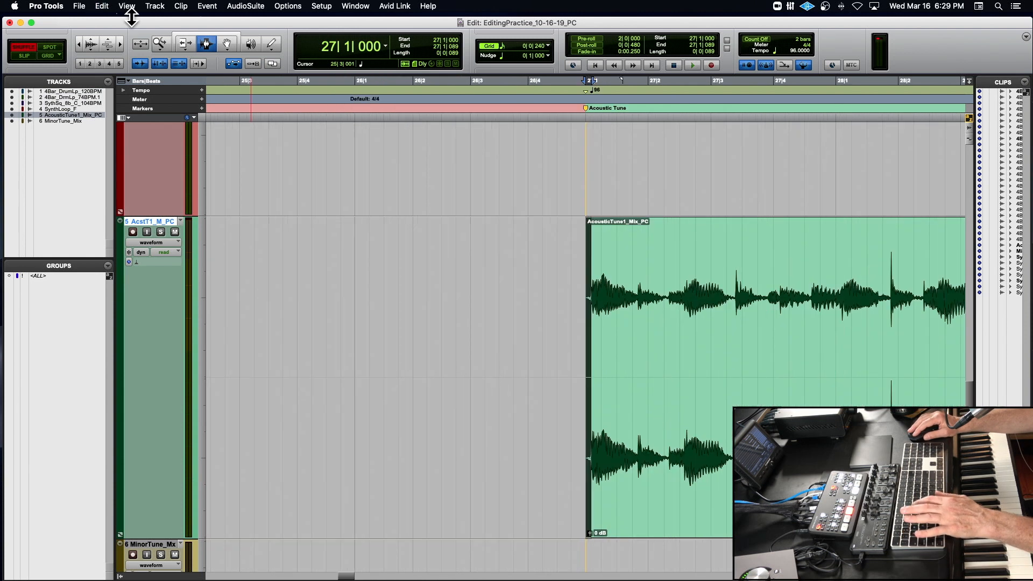
{"action": "key", "text": "Delete"}
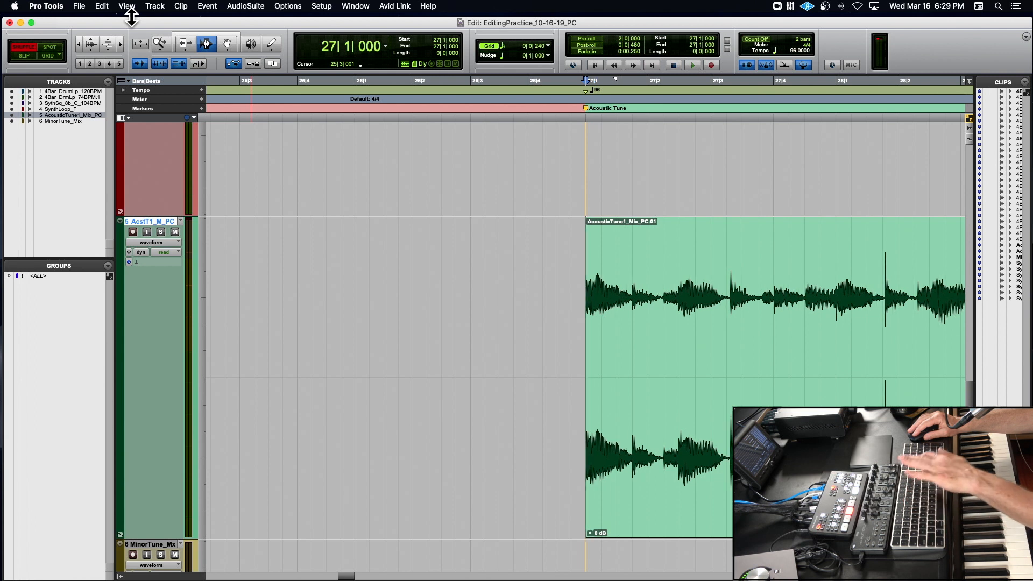
Remove bars 28 and 29 of the acoustic tune by selecting 28|1|000 to 30|1|000 on the grid and deleting it in Shuffle mode
{"action": "left_click", "coordinate": [48, 56]}
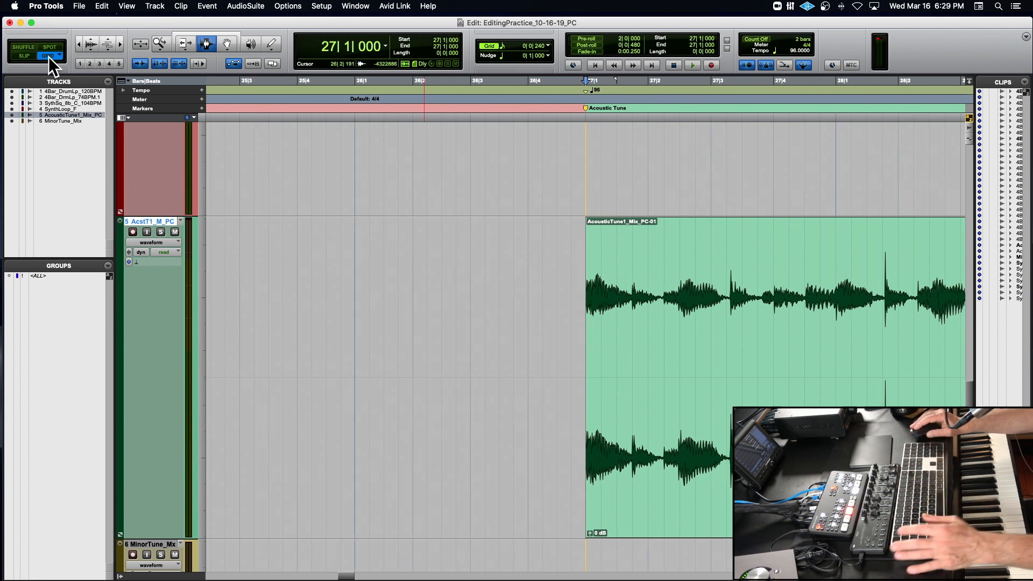
{"action": "key", "text": "super+["}
{"action": "key", "text": "super+["}
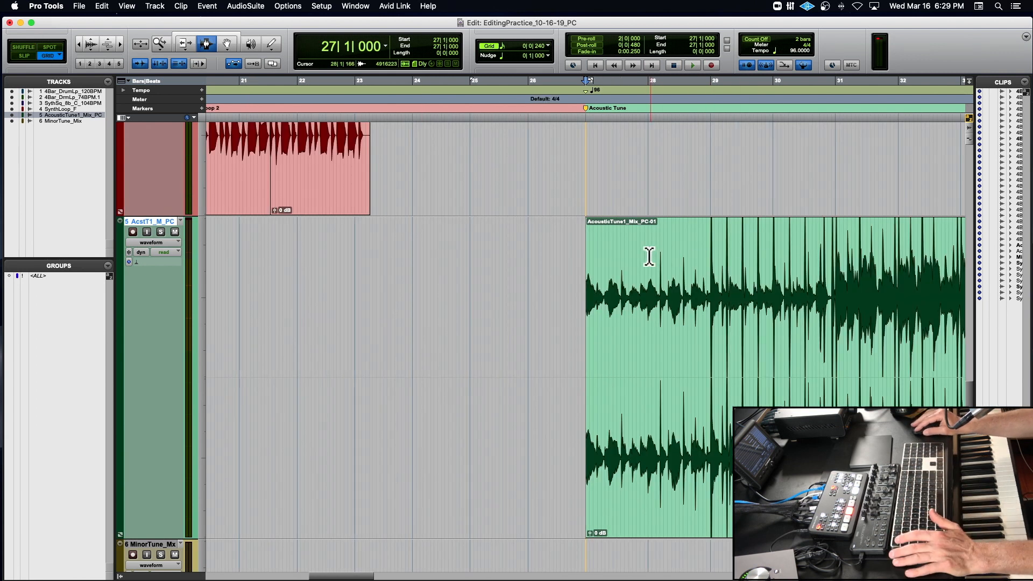
{"action": "left_click_drag", "start_coordinate": [649, 256], "coordinate": [764, 252]}
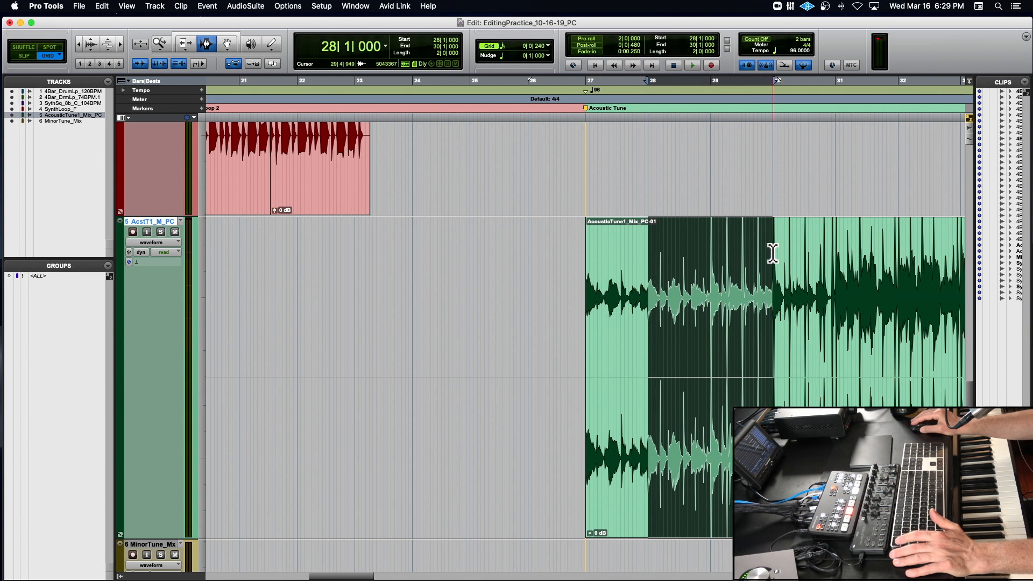
{"action": "key", "text": "F1"}
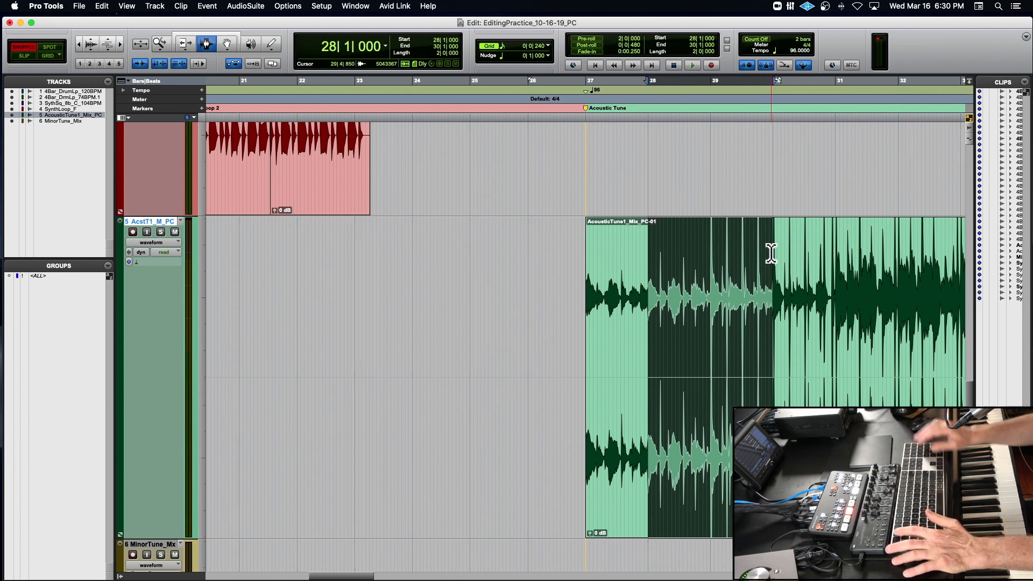
{"action": "key", "text": "Delete"}
Play the edited acoustic tune from 28|3|593 through to about bar 33
{"action": "left_click", "coordinate": [689, 270]}
{"action": "key", "text": "space"}
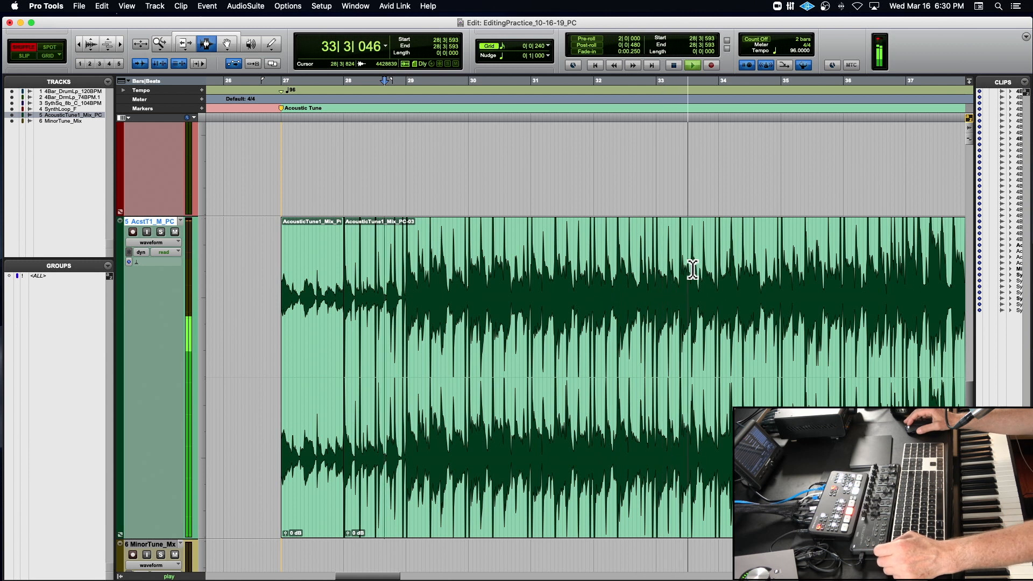
{"action": "key", "text": "space"}
Switch to Grid mode and play the acoustic tune from 29|1|000 through to about the middle of bar 36
{"action": "left_click", "coordinate": [553, 236]}
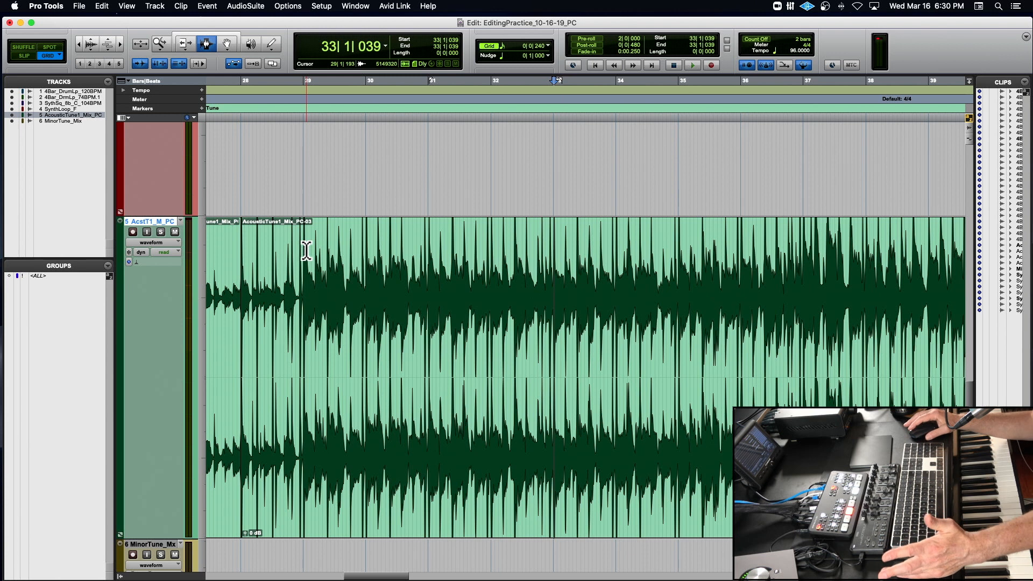
{"action": "scroll", "coordinate": [304, 252], "scroll_direction": "right", "scroll_amount": 2}
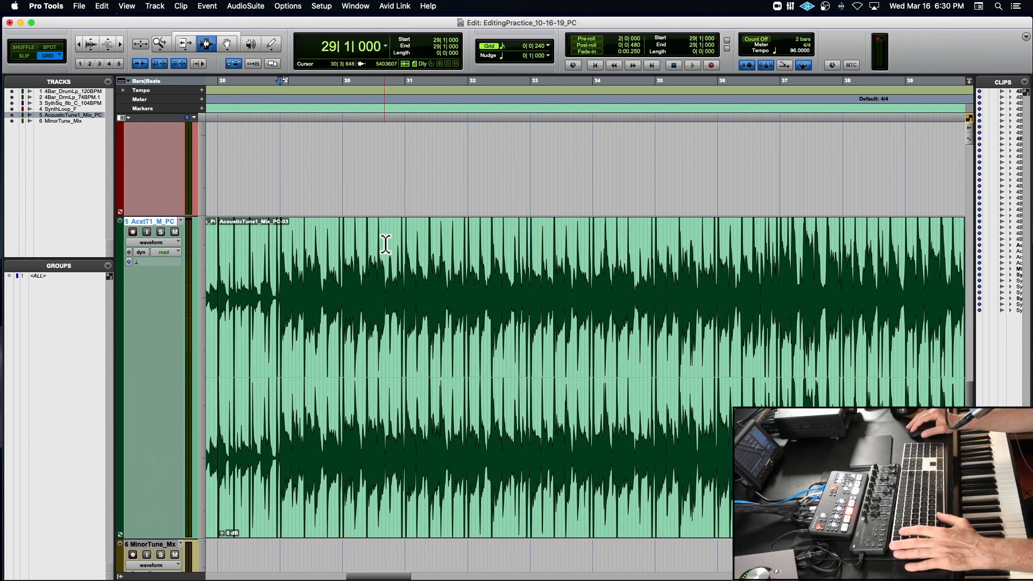
{"action": "key", "text": "space"}
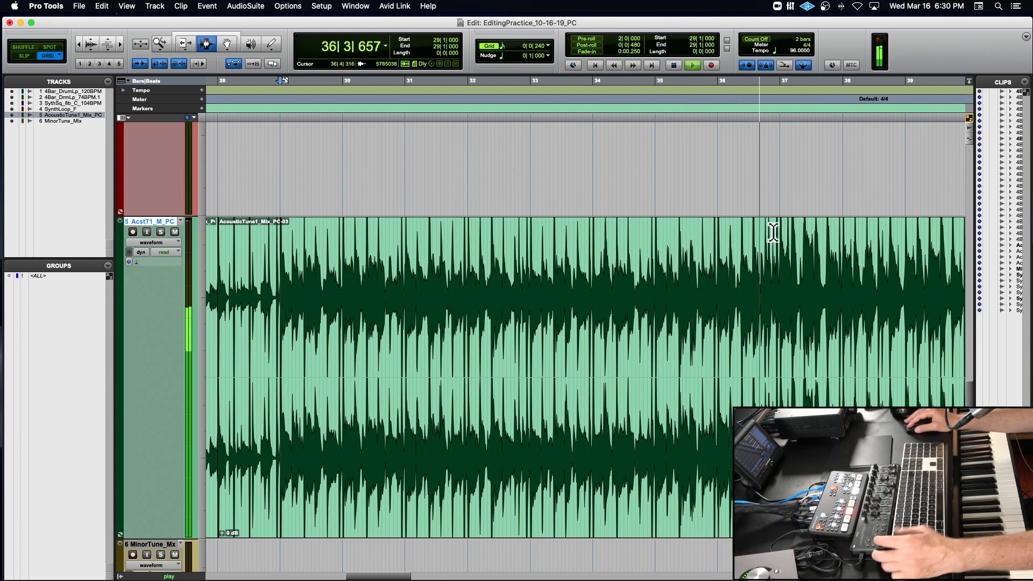
{"action": "key", "text": "space"}
Select bar 36 of the acoustic tune, and audition the music starting at 32|1|000
{"action": "left_click_drag", "start_coordinate": [717, 237], "coordinate": [780, 238]}
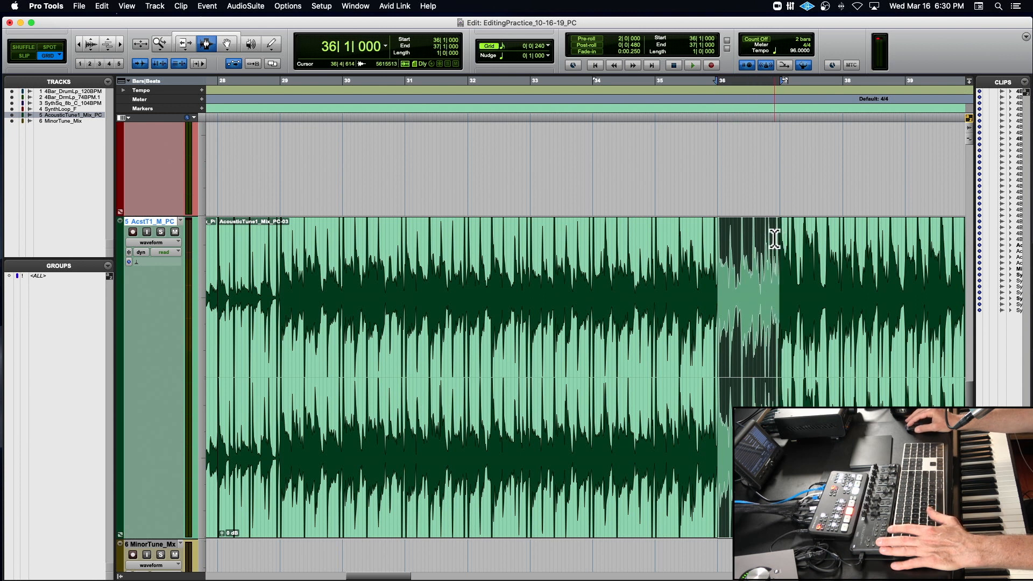
{"action": "left_click", "coordinate": [467, 241]}
{"action": "key", "text": "space"}
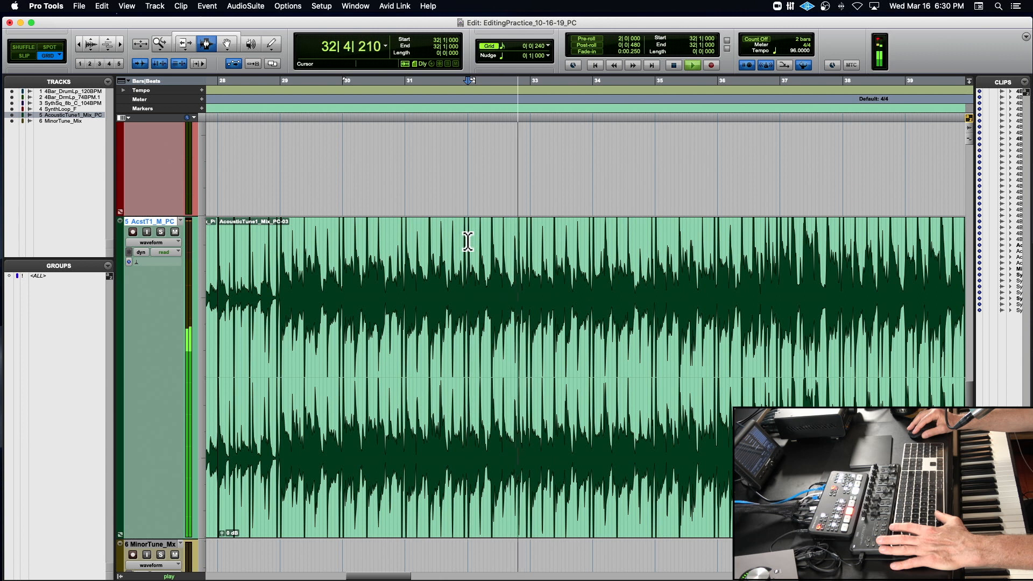
{"action": "key", "text": "space"}
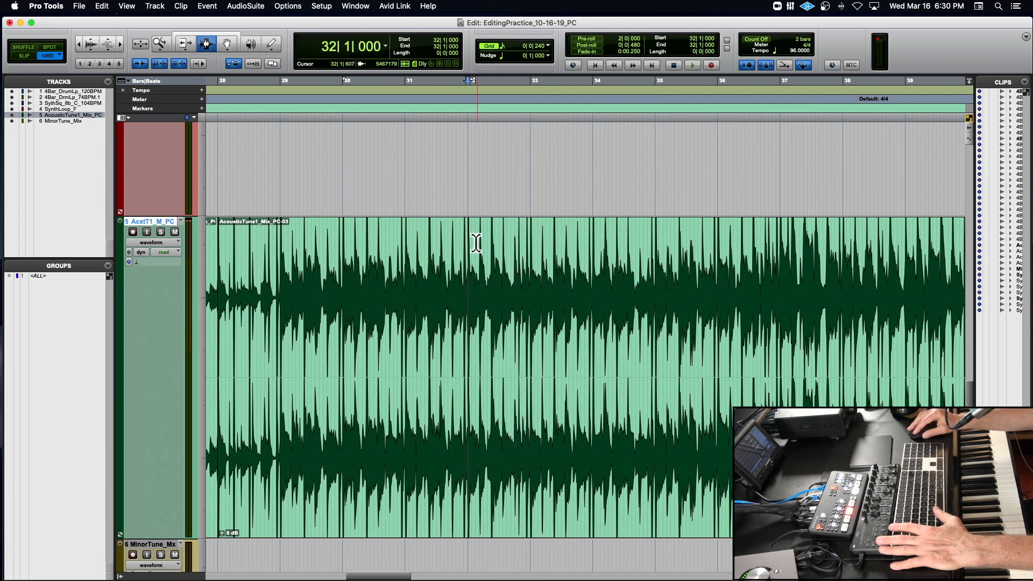
Check the point just before bar 36, and audition the acoustic tune from 30|4|720
{"action": "left_click", "coordinate": [715, 228]}
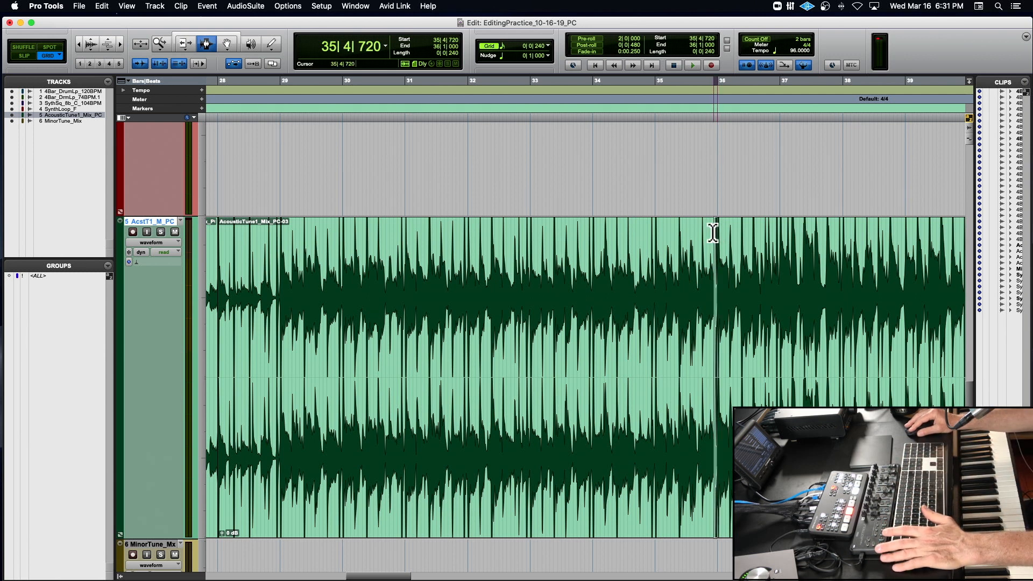
{"action": "left_click", "coordinate": [403, 246]}
{"action": "key", "text": "space"}
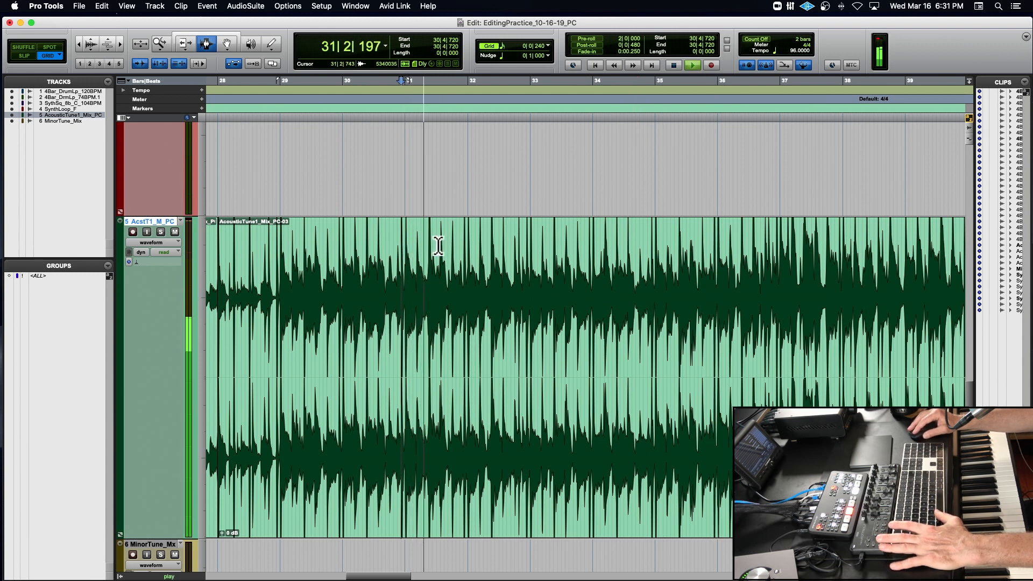
{"action": "key", "text": "space"}
Select the acoustic tune from 32|1|000 to 36|1|000 in Grid mode and delete those four bars in Shuffle mode
{"action": "left_click", "coordinate": [468, 240]}
{"action": "left_click_drag", "start_coordinate": [469, 240], "coordinate": [718, 249]}
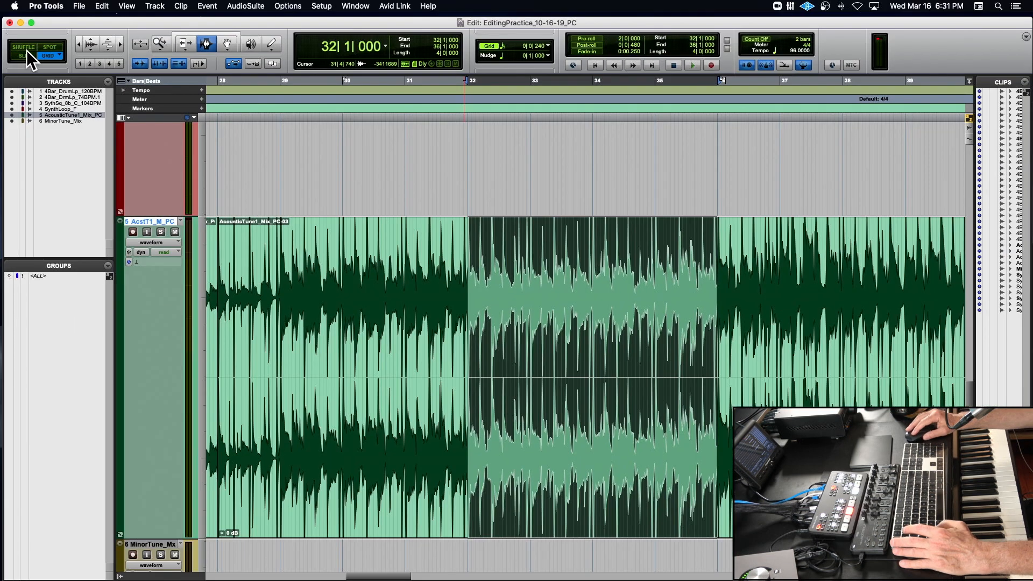
{"action": "key", "text": "Delete"}
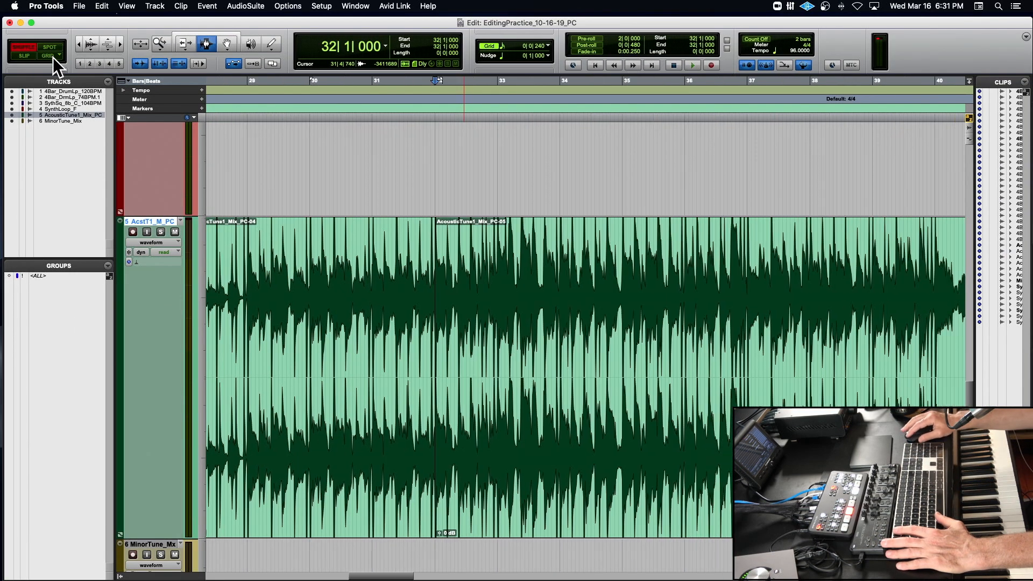
Play the acoustic tune from 28|4|657 through the edit at bar 32 to the end of bar 36
{"action": "scroll", "coordinate": [297, 258], "scroll_direction": "left", "scroll_amount": 3}
{"action": "scroll", "coordinate": [296, 259], "scroll_direction": "up", "scroll_amount": 5}
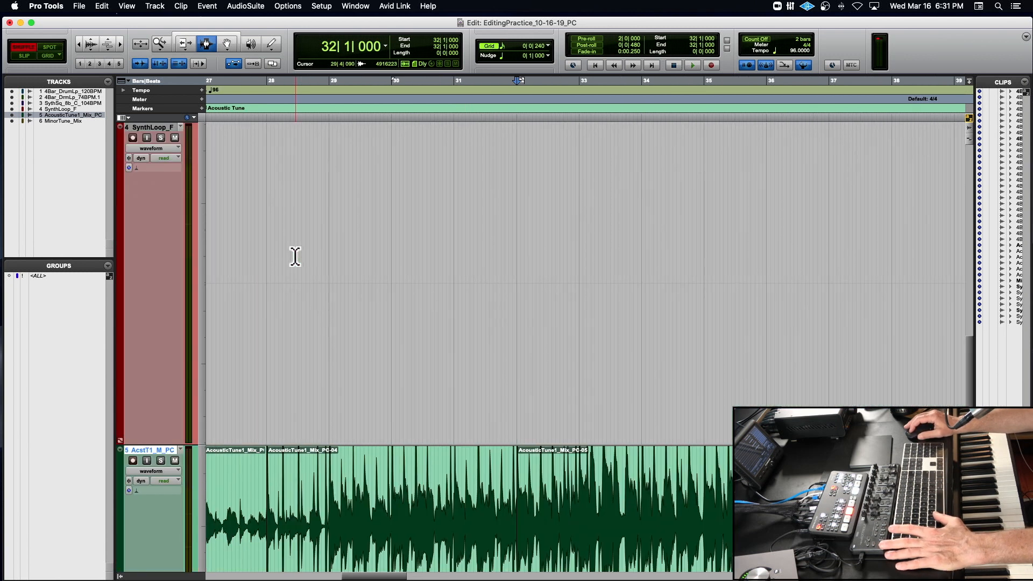
{"action": "scroll", "coordinate": [295, 256], "scroll_direction": "down", "scroll_amount": 8}
{"action": "left_click", "coordinate": [324, 240]}
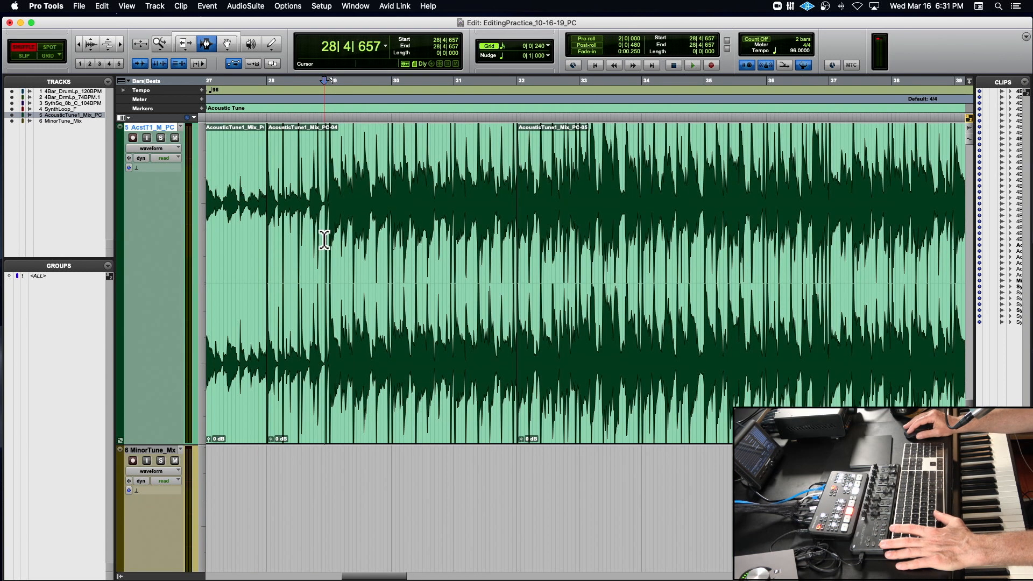
{"action": "key", "text": "space"}
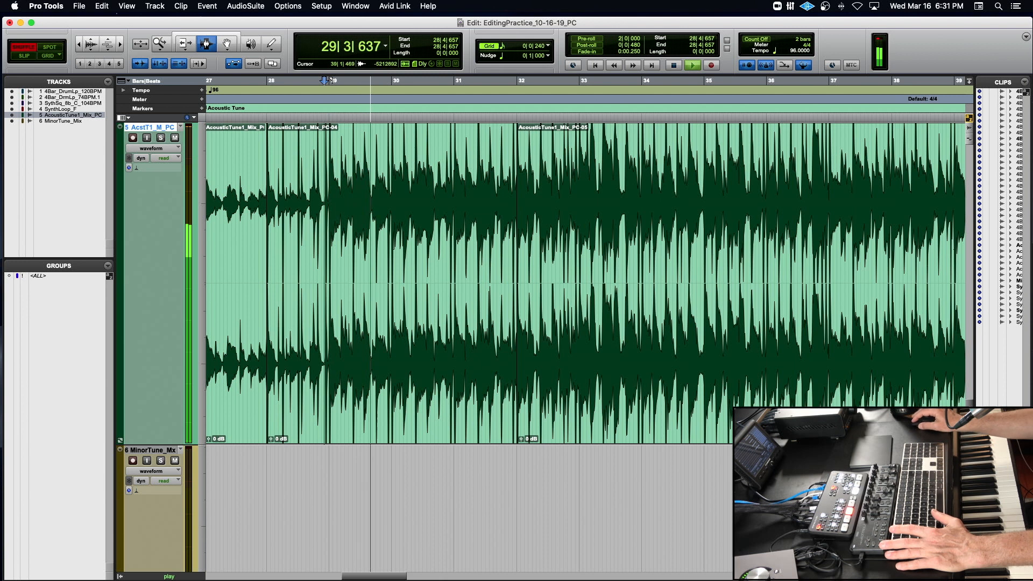
{"action": "scroll", "coordinate": [823, 378], "scroll_direction": "up", "scroll_amount": 2}
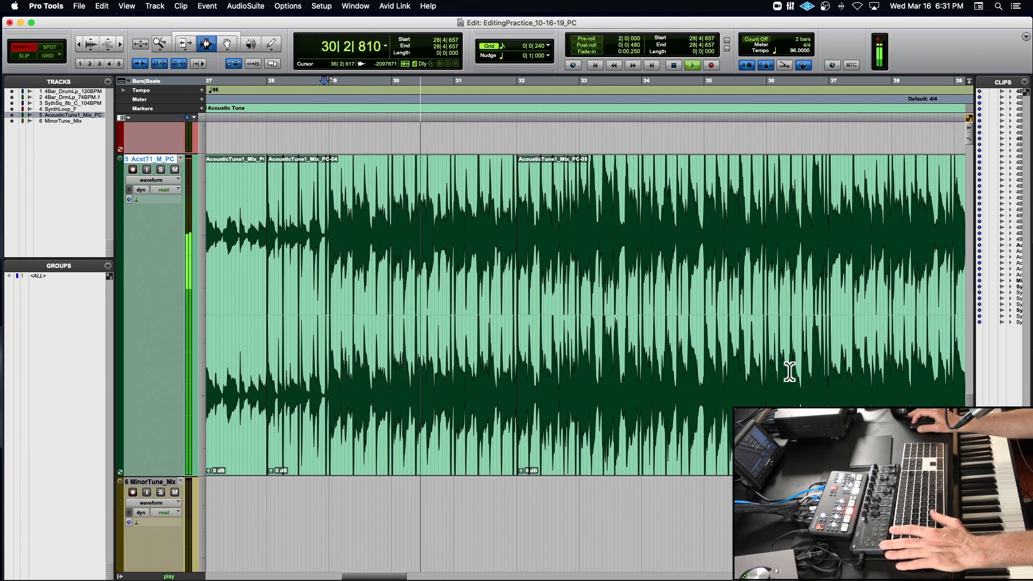
{"action": "scroll", "coordinate": [823, 378], "scroll_direction": "right", "scroll_amount": 2}
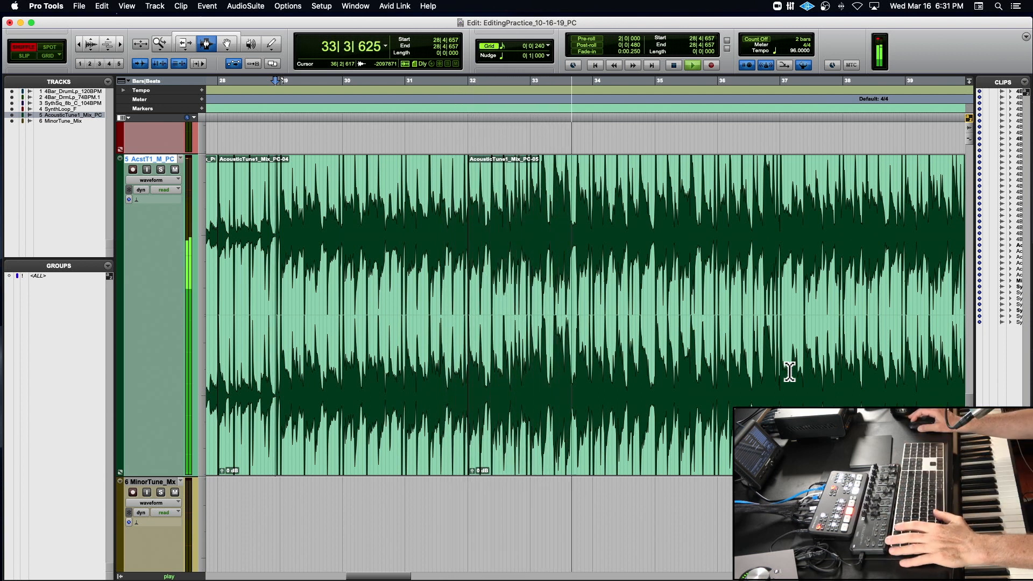
{"action": "scroll", "coordinate": [740, 369], "scroll_direction": "right", "scroll_amount": 2}
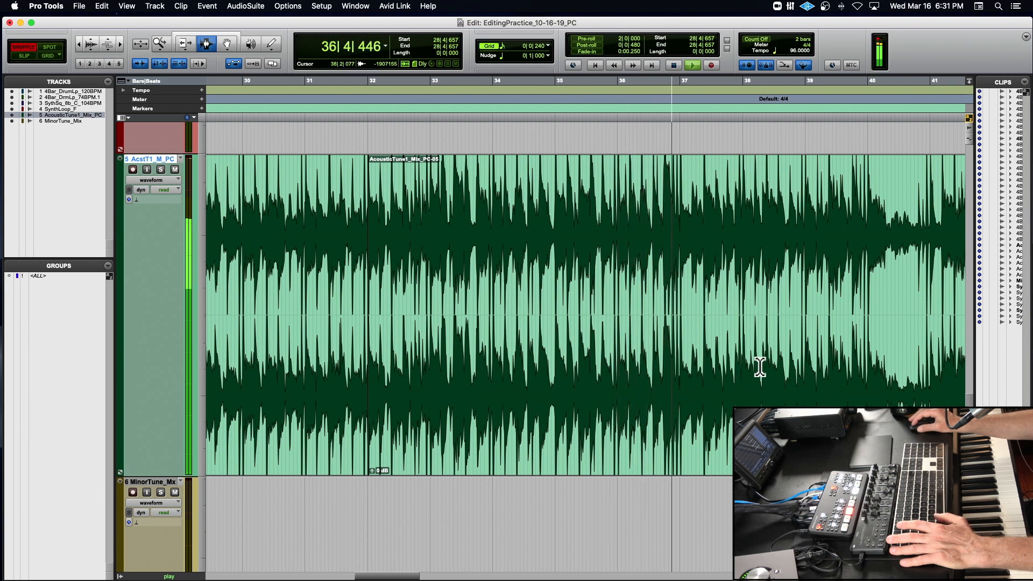
{"action": "key", "text": "space"}
Switch to Grid mode and audition the acoustic tune from 32|4|720 into bar 33
{"action": "left_click", "coordinate": [48, 56]}
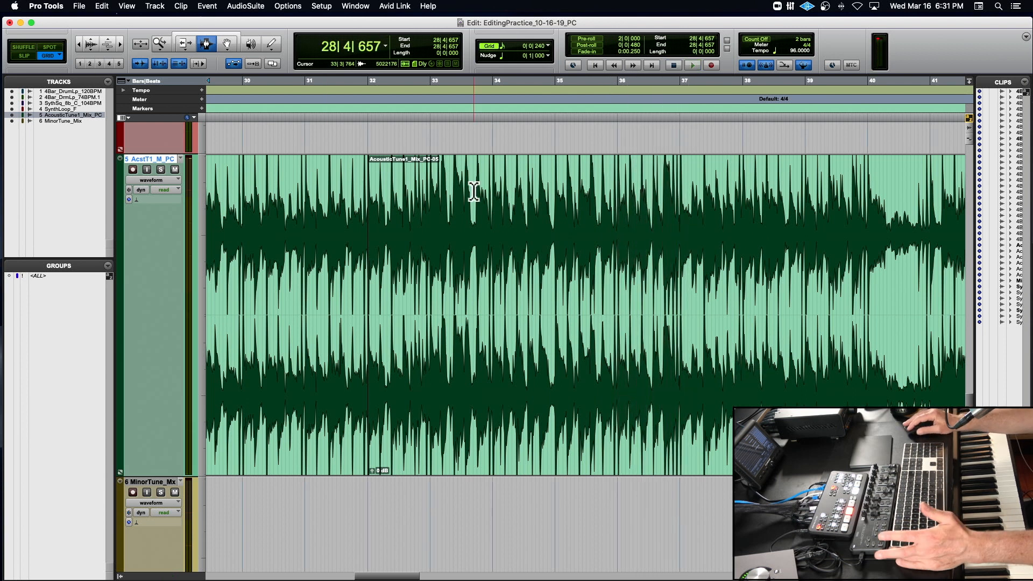
{"action": "left_click", "coordinate": [427, 186]}
{"action": "key", "text": "space"}
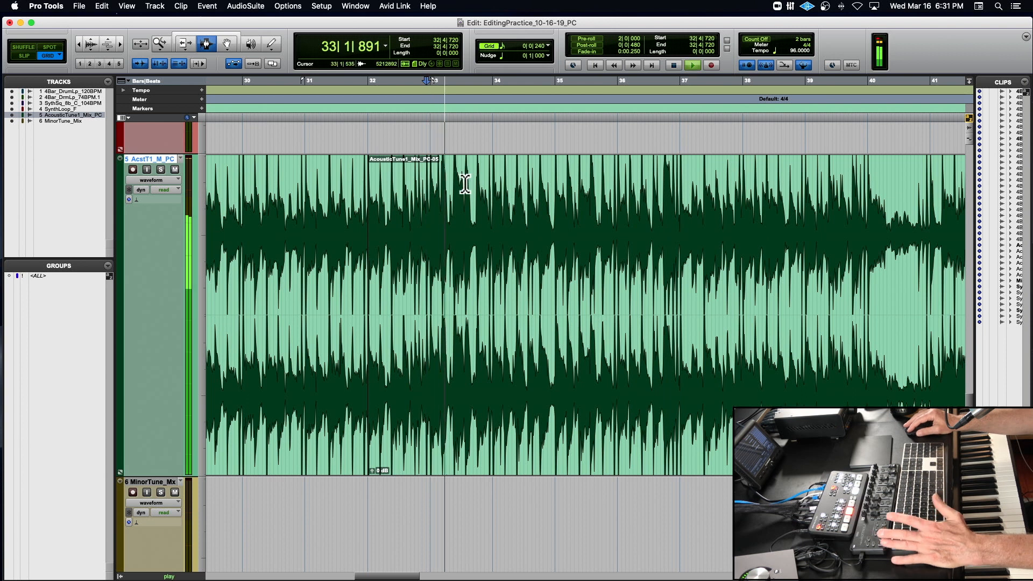
{"action": "key", "text": "space"}
Select the acoustic tune from 34|1|000 to 36|1|000 and delete those two bars in Shuffle mode
{"action": "left_click", "coordinate": [493, 181]}
{"action": "left_click_drag", "start_coordinate": [492, 181], "coordinate": [617, 185]}
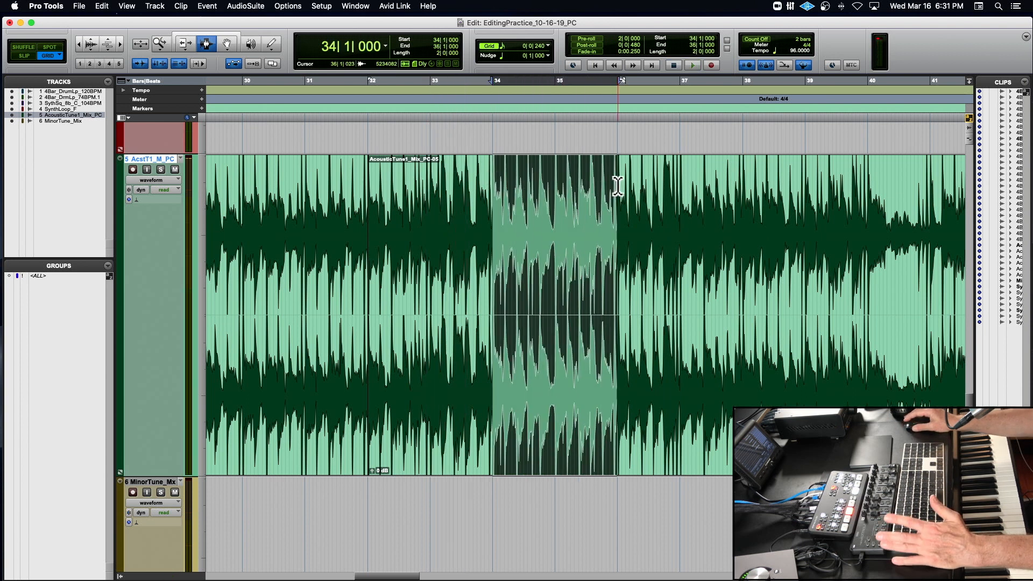
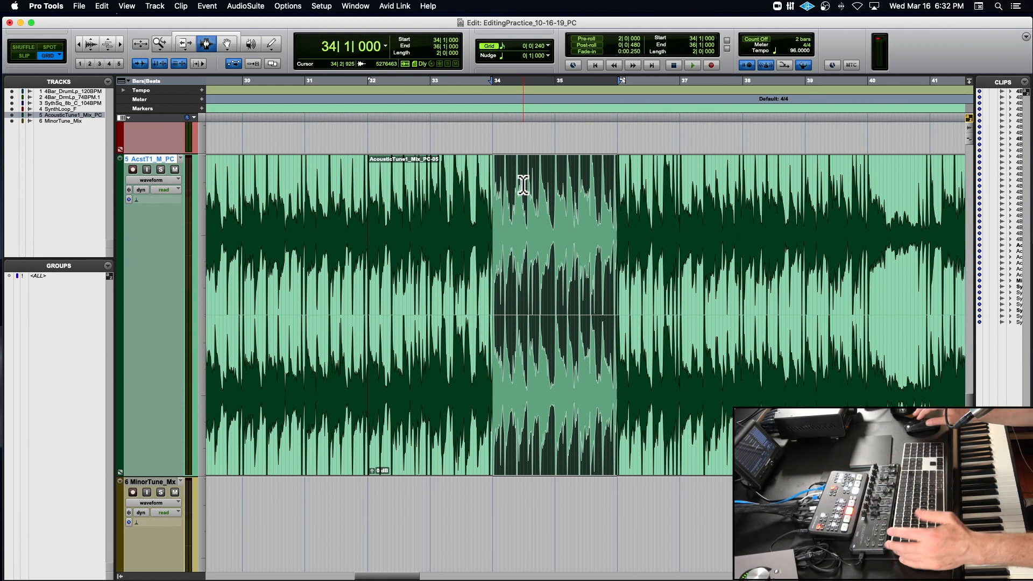
{"action": "key", "text": "F1"}
{"action": "key", "text": "Delete"}
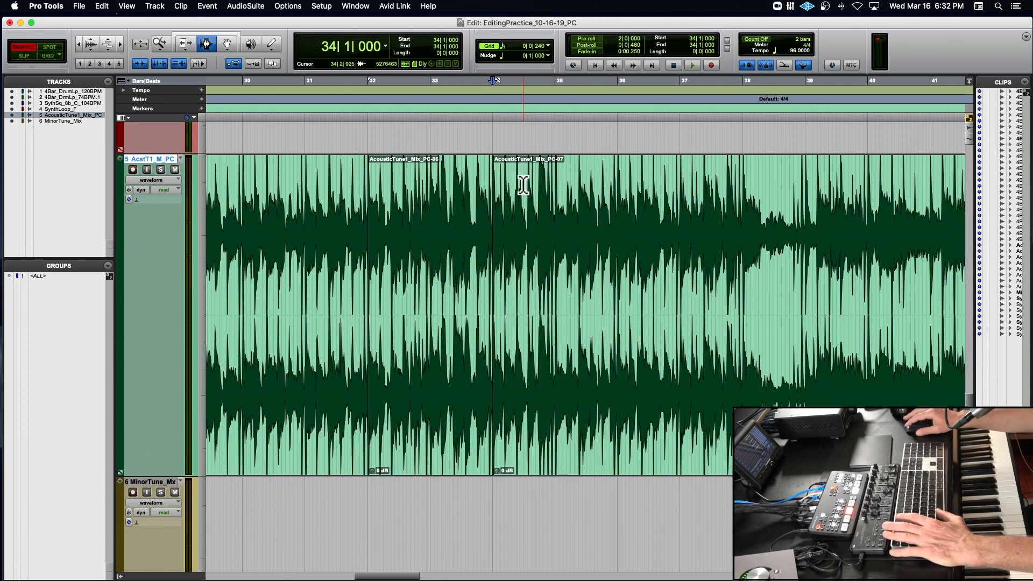
Audition the acoustic tune from 31|4|740 across the edit at bar 34
{"action": "left_click", "coordinate": [363, 196]}
{"action": "key", "text": "space"}
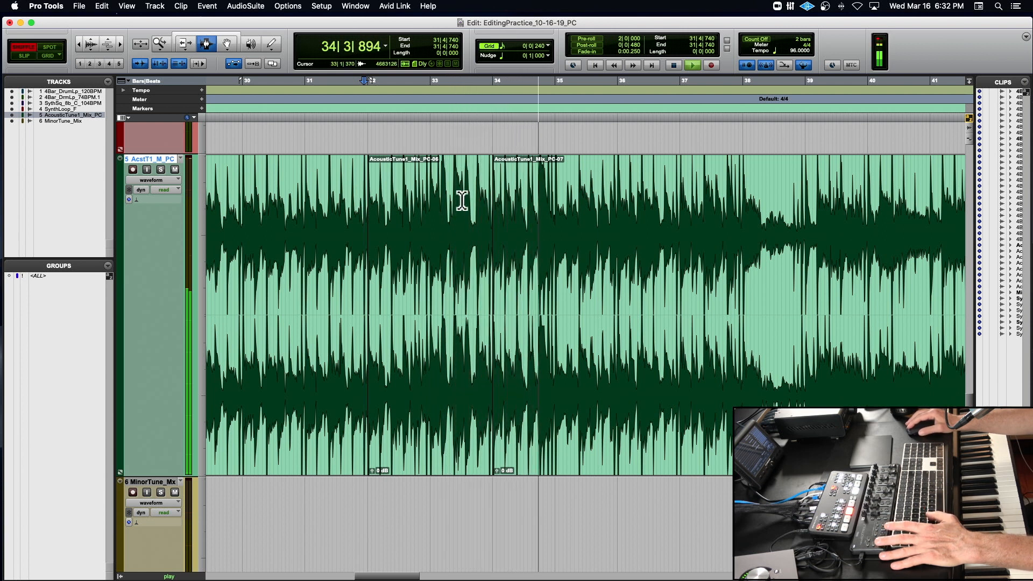
{"action": "key", "text": "space"}
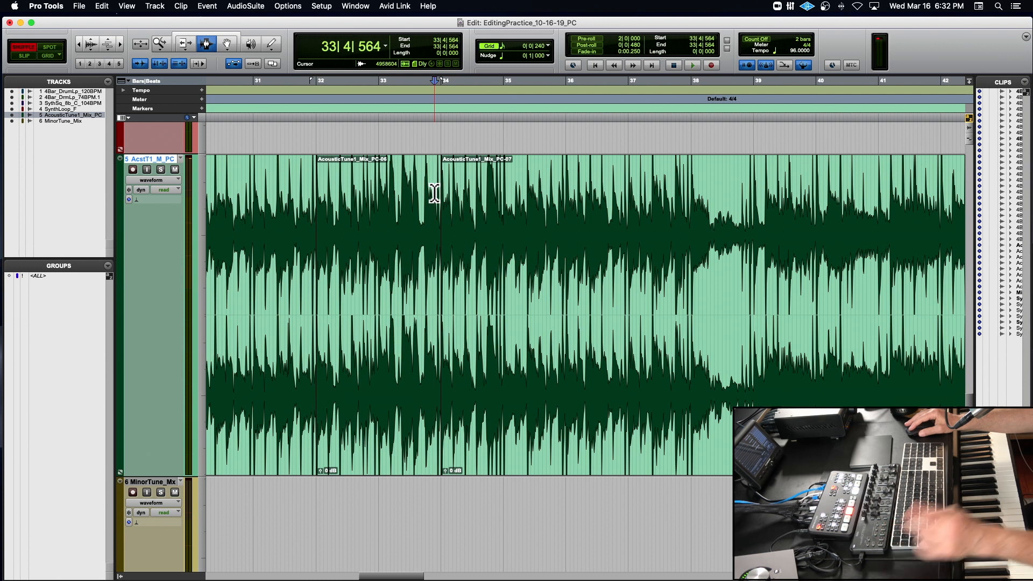
Audition the edit at bar 34 up close, starting from 33|4|045 and from 33|4|924
{"action": "key", "text": "super+bracketright"}
{"action": "key", "text": "super+bracketright"}
{"action": "key", "text": "super+bracketright"}
{"action": "key", "text": "super+bracketright"}
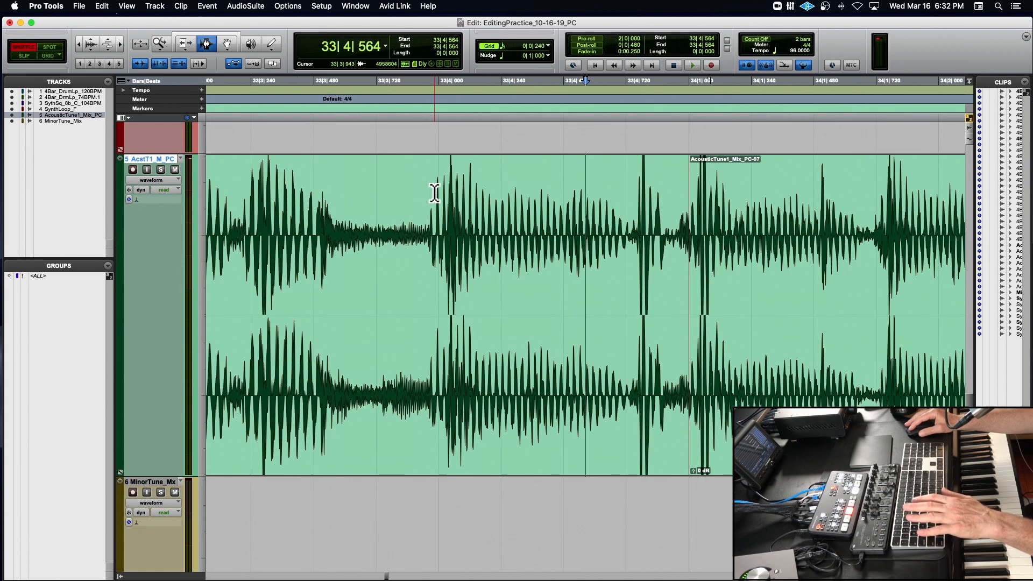
{"action": "scroll", "coordinate": [450, 209], "scroll_direction": "down", "scroll_amount": 1}
{"action": "key", "text": "space"}
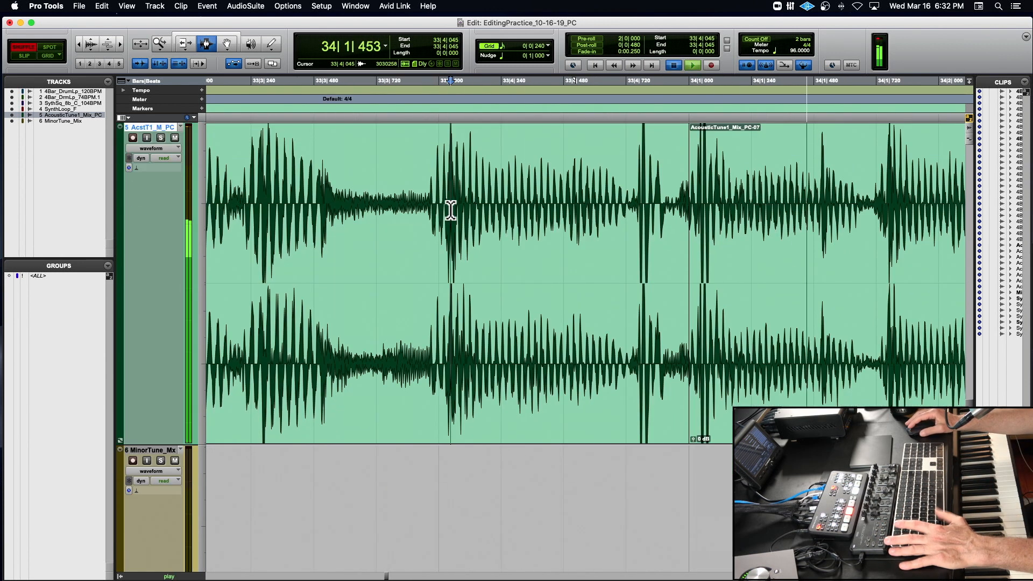
{"action": "key", "text": "space"}
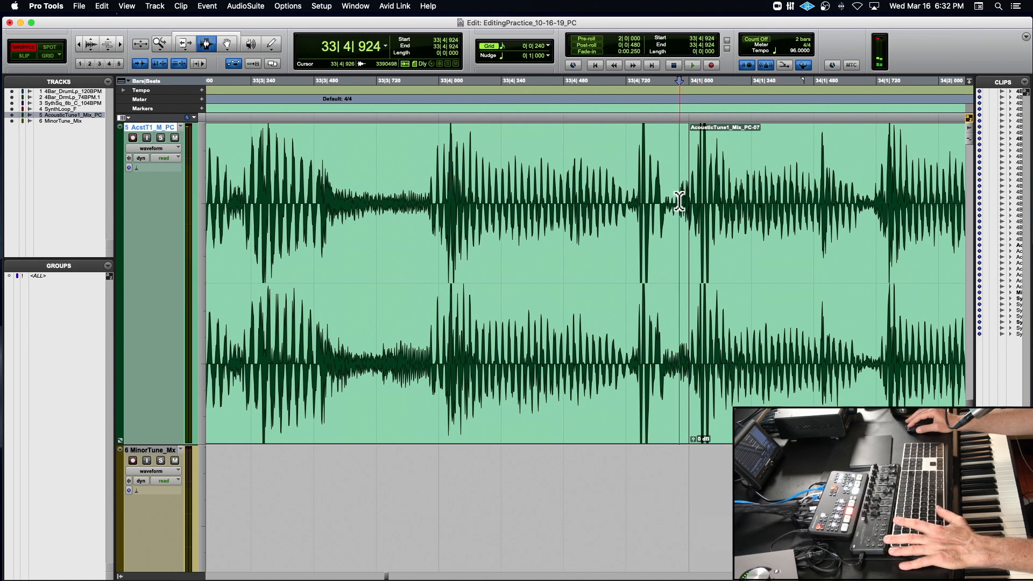
{"action": "key", "text": "space"}
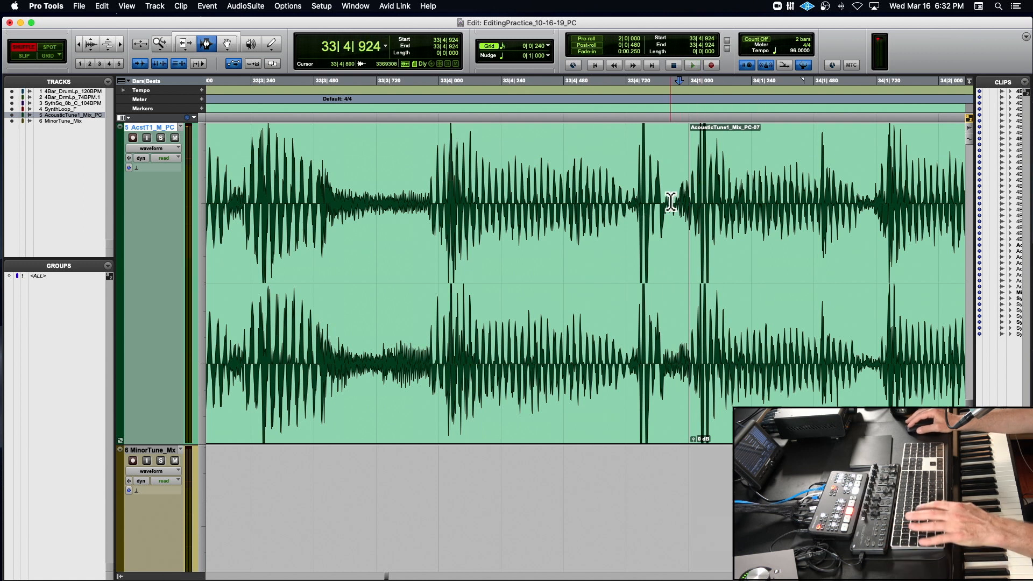
Examine the waveform on both sides of the clip boundary at 34|1|000 for a mismatch
{"action": "scroll", "coordinate": [669, 201], "scroll_direction": "up", "scroll_amount": 3}
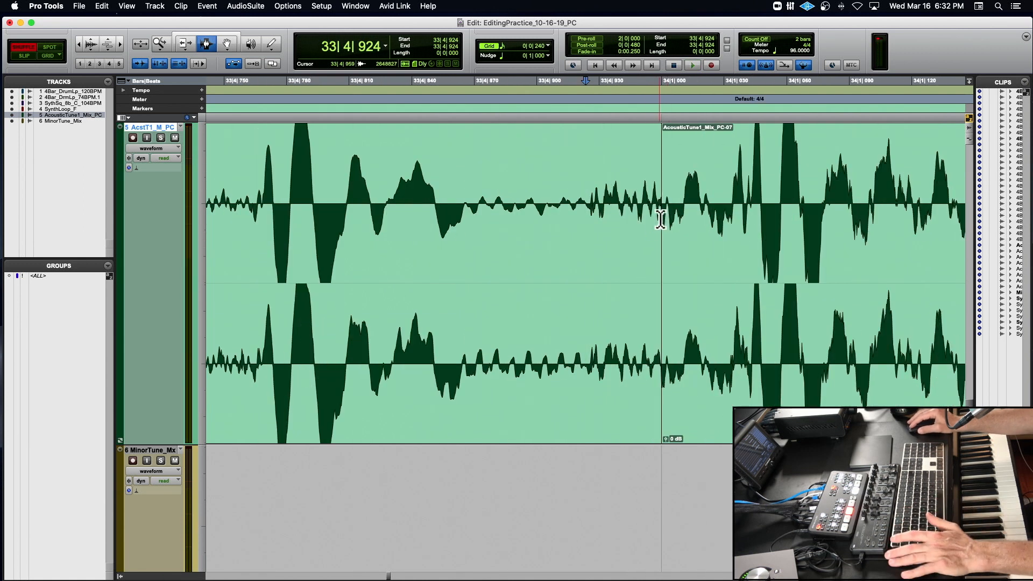
{"action": "scroll", "coordinate": [654, 207], "scroll_direction": "up", "scroll_amount": 2}
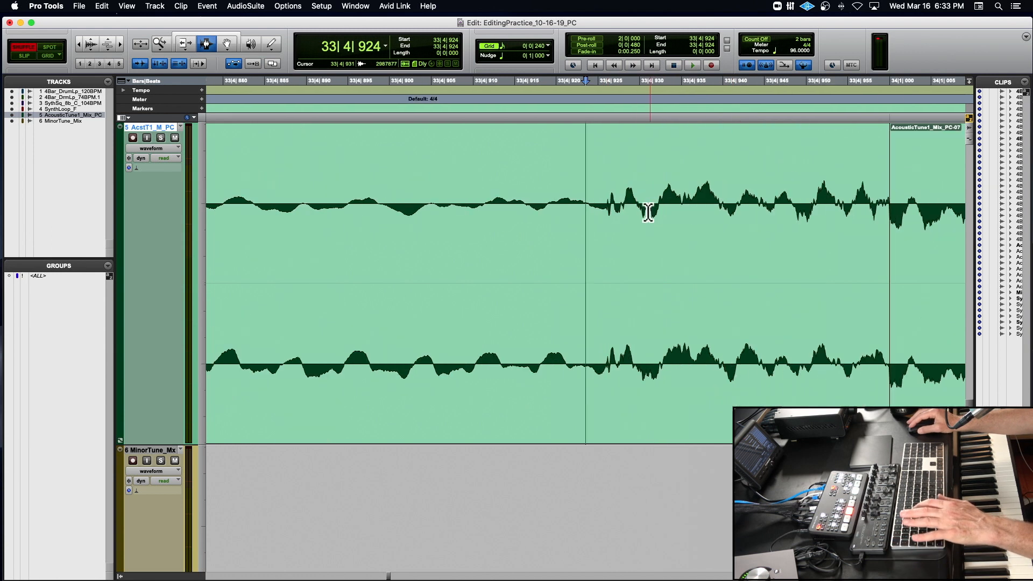
{"action": "scroll", "coordinate": [769, 201], "scroll_direction": "right", "scroll_amount": 5}
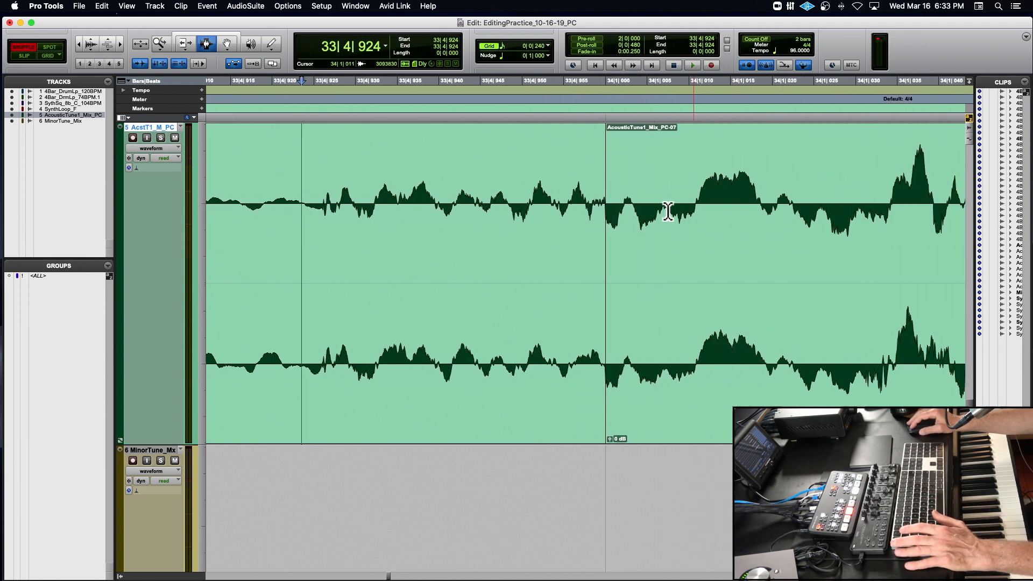
{"action": "left_click", "coordinate": [607, 220]}
{"action": "scroll", "coordinate": [610, 220], "scroll_direction": "up", "scroll_amount": 3}
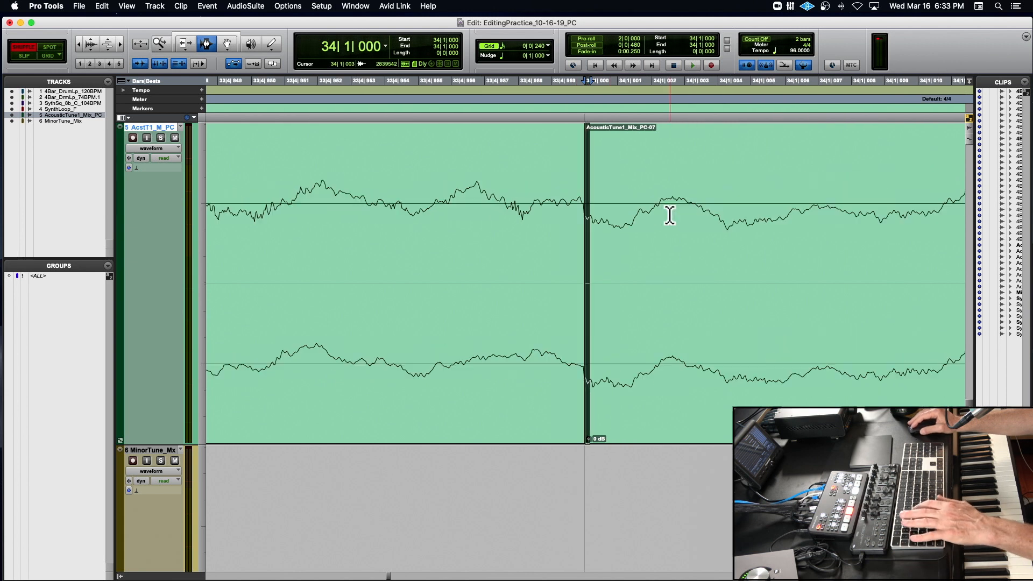
{"action": "left_click", "coordinate": [549, 221]}
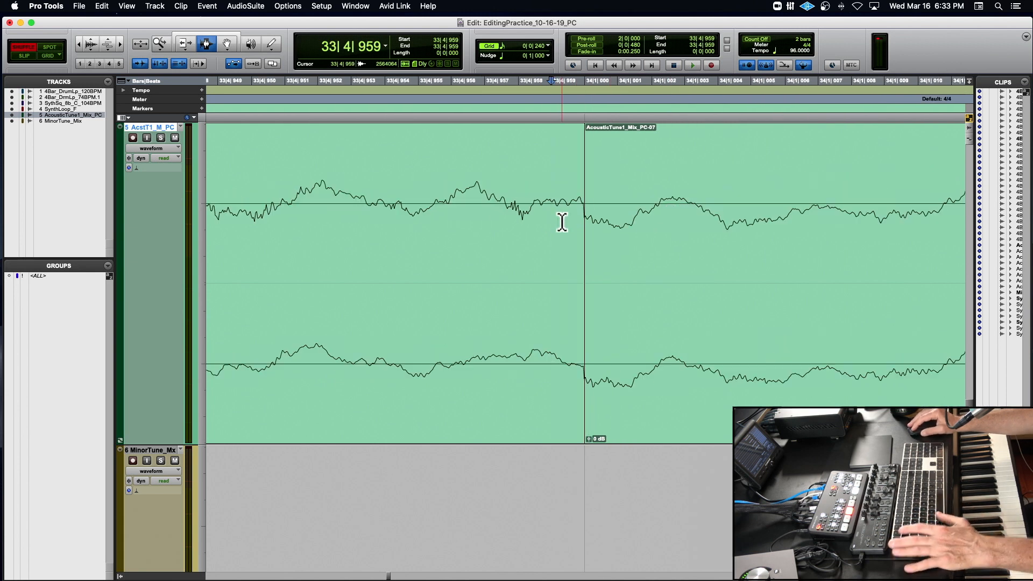
{"action": "scroll", "coordinate": [561, 222], "scroll_direction": "down", "scroll_amount": 2}
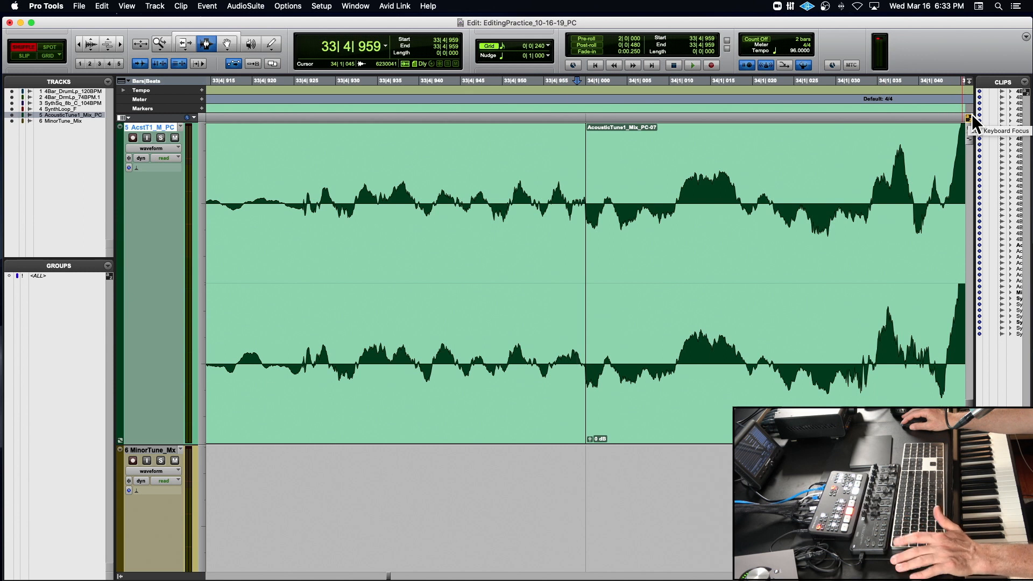
Select the audio from 33|4|956 to 34|1|006 across the clip boundary and apply a crossfade
{"action": "left_click", "coordinate": [550, 199]}
{"action": "left_click_drag", "start_coordinate": [549, 199], "coordinate": [632, 200]}
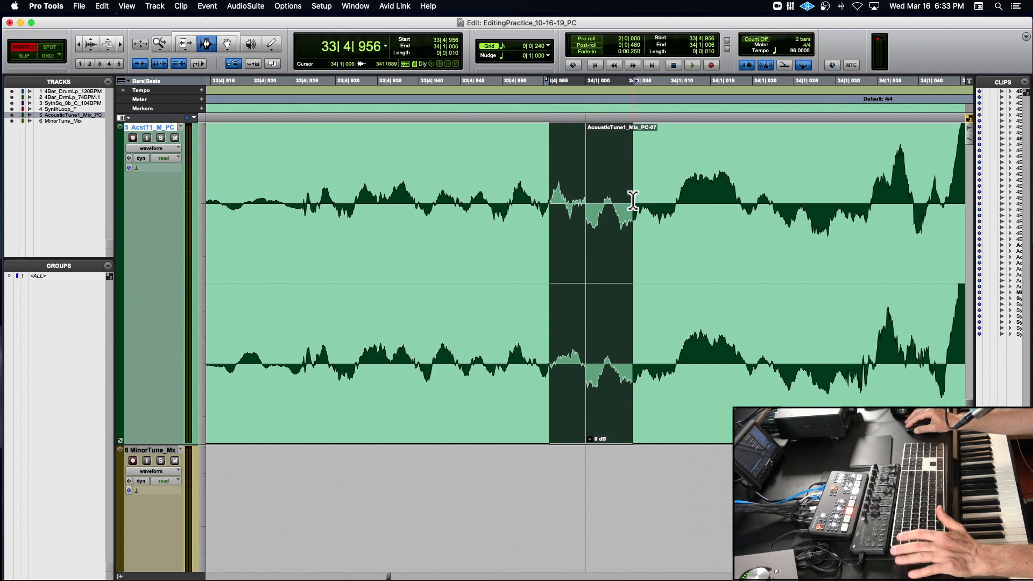
{"action": "key", "text": "r"}
{"action": "key", "text": "r"}
{"action": "key", "text": "r"}
{"action": "key", "text": "t"}
{"action": "key", "text": "t"}
{"action": "key", "text": "t"}
{"action": "key", "text": "t"}
{"action": "key", "text": "t"}
{"action": "key", "text": "t"}
{"action": "key", "text": "t"}
{"action": "key", "text": "t"}
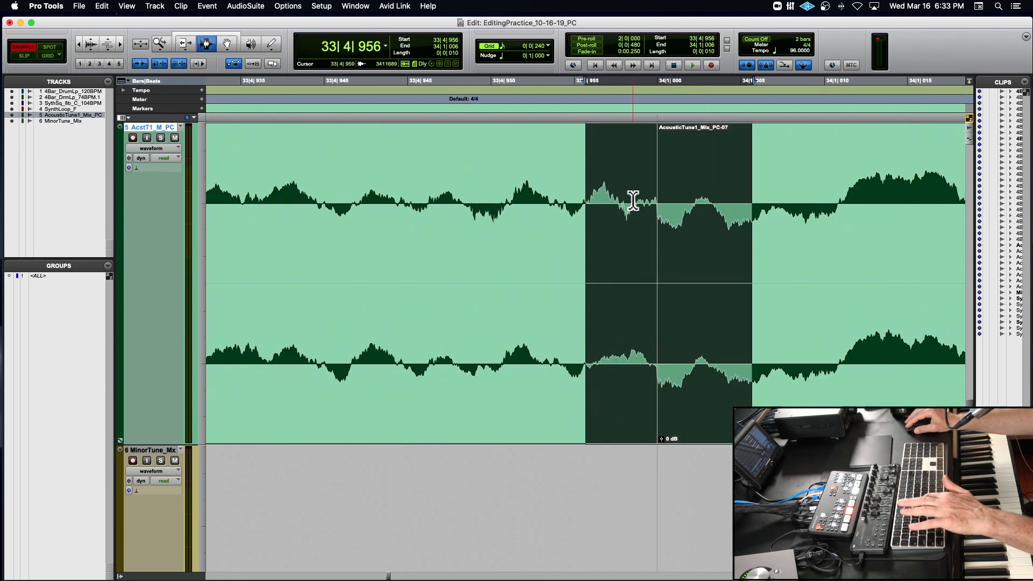
{"action": "key", "text": "t"}
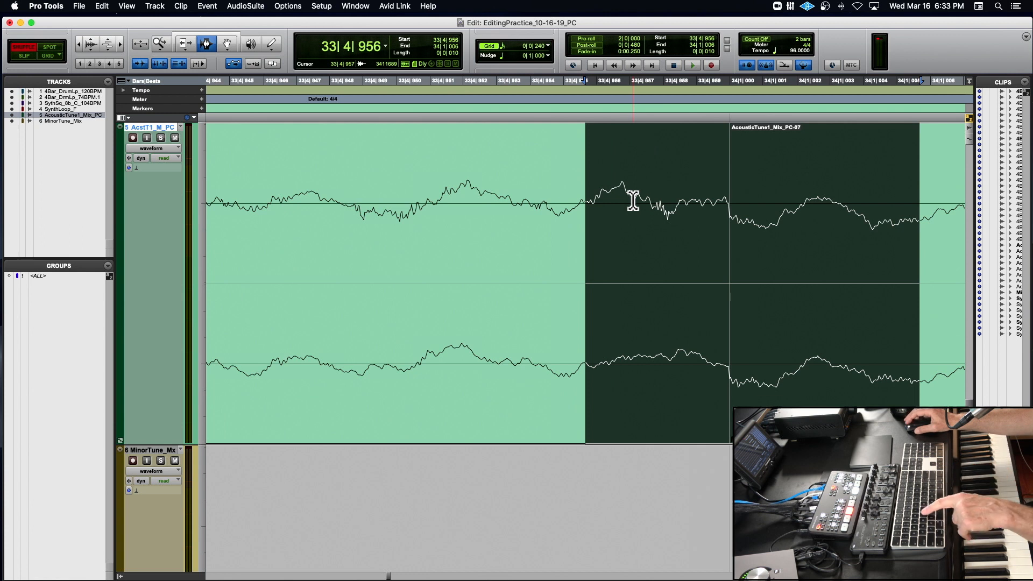
{"action": "key", "text": "f"}
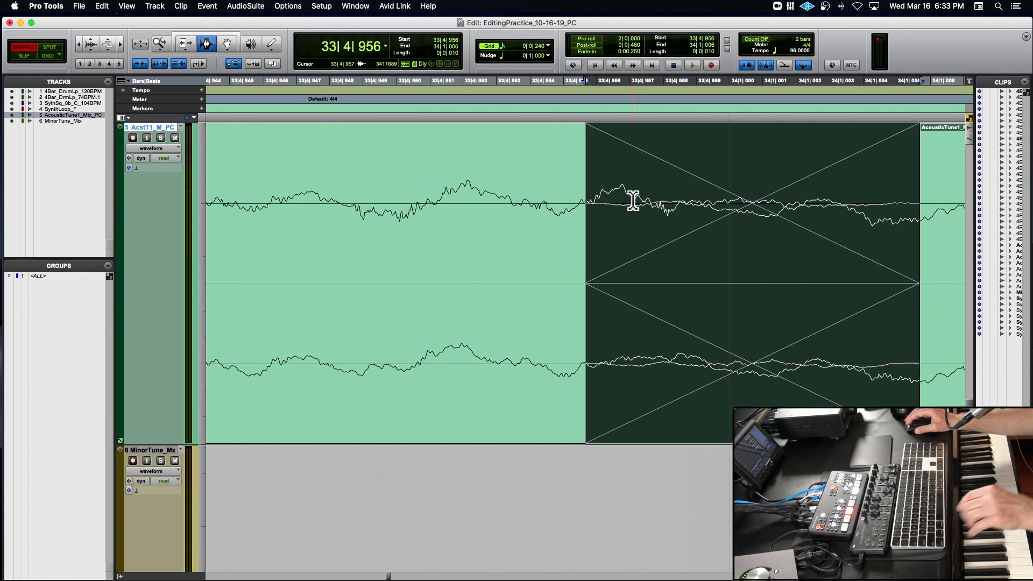
Audition the crossfaded edit at bar 34, starting within the last beat of bar 33
{"action": "key", "text": "super+bracketleft"}
{"action": "key", "text": "super+bracketleft"}
{"action": "key", "text": "super+bracketleft"}
{"action": "key", "text": "super+bracketleft"}
{"action": "key", "text": "super+bracketleft"}
{"action": "key", "text": "super+bracketleft"}
{"action": "key", "text": "super+bracketleft"}
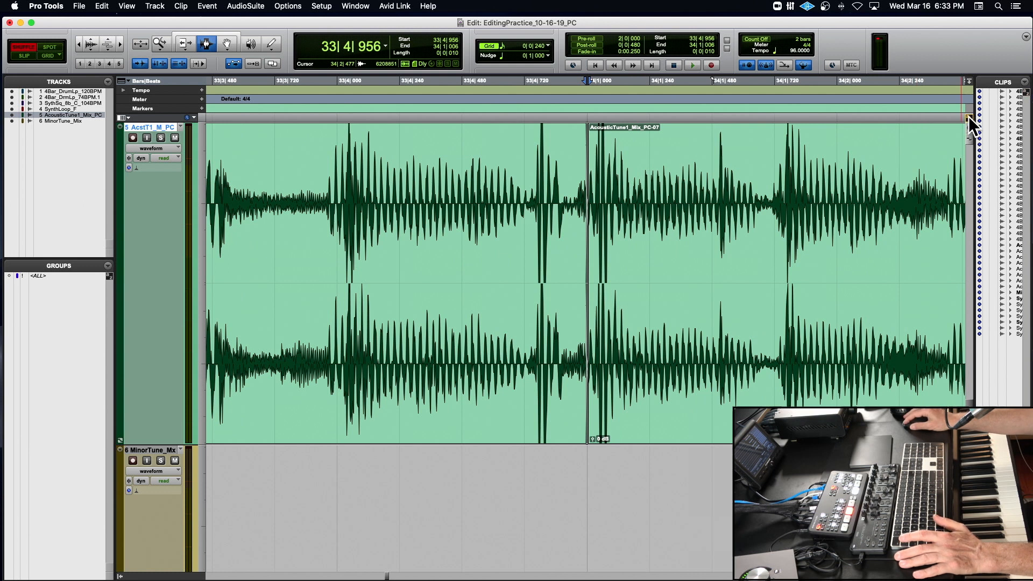
{"action": "left_click", "coordinate": [485, 203]}
{"action": "key", "text": "space"}
{"action": "key", "text": "space"}
Play the acoustic tune from 33|3|888 across the crossfade and on through bar 38
{"action": "key", "text": "super+bracketleft"}
{"action": "key", "text": "super+bracketleft"}
{"action": "left_click", "coordinate": [518, 203]}
{"action": "key", "text": "space"}
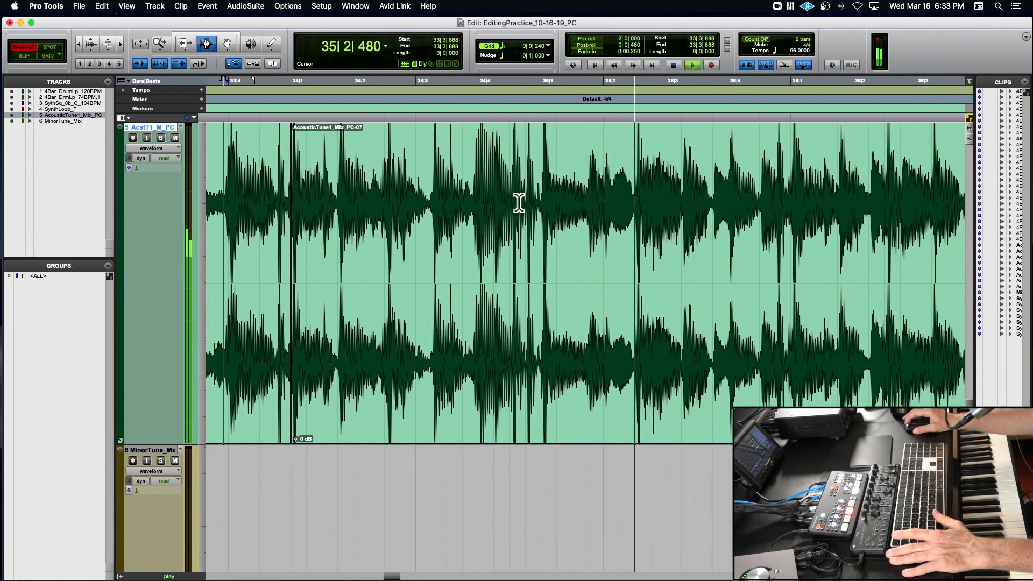
{"action": "key", "text": "super+bracketleft"}
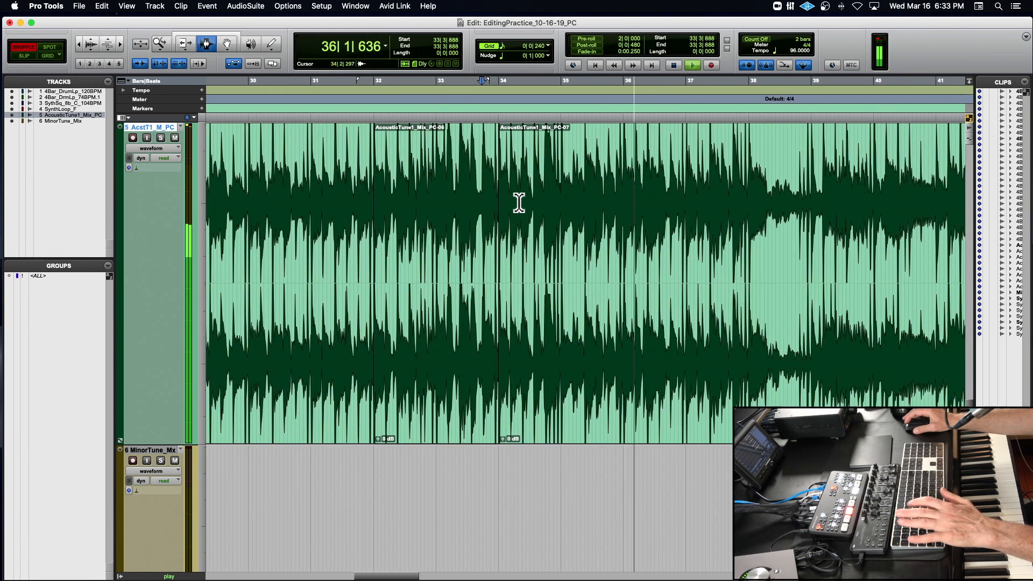
{"action": "key", "text": "super+bracketleft"}
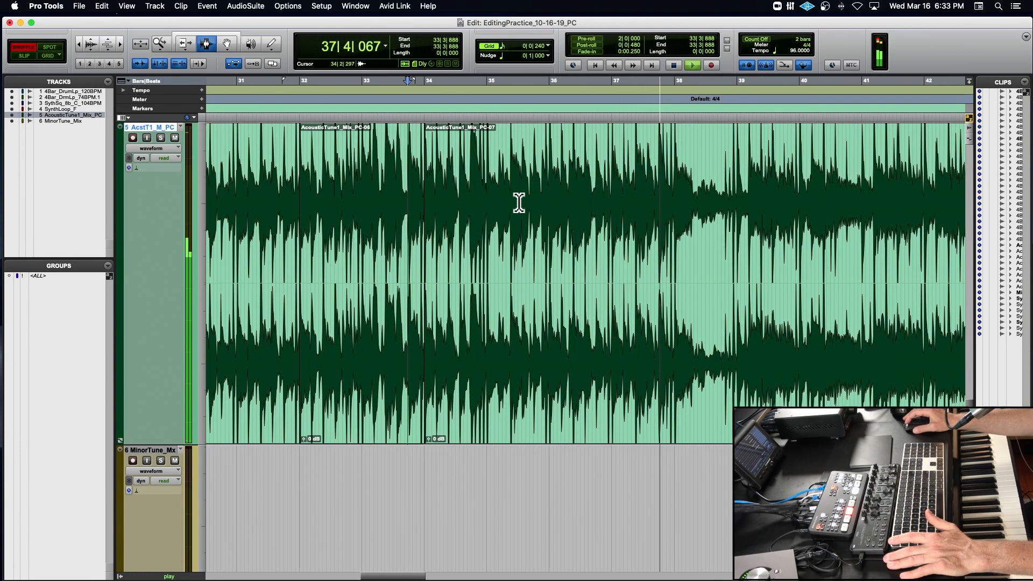
{"action": "scroll", "coordinate": [519, 203], "scroll_direction": "right", "scroll_amount": 3}
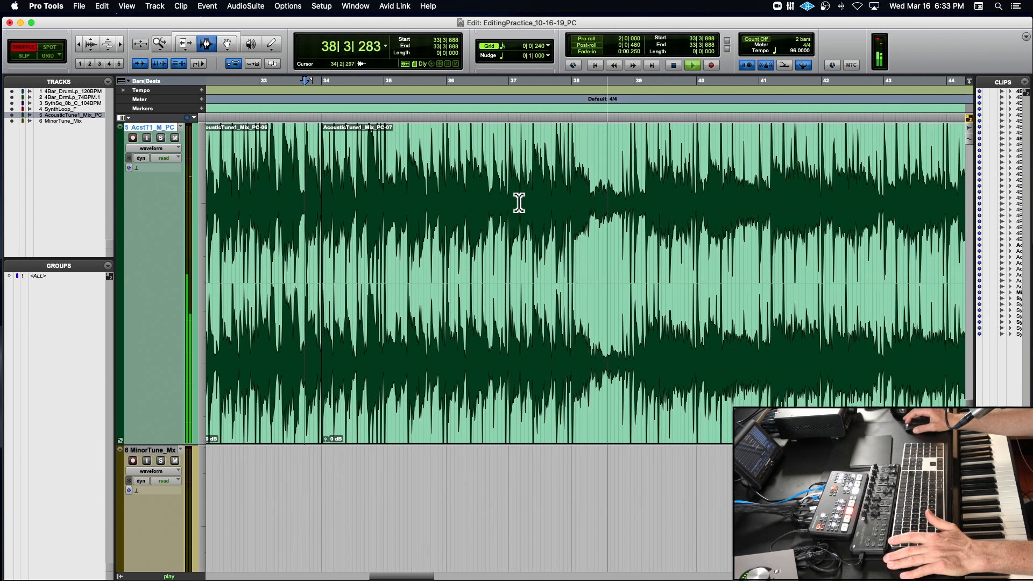
{"action": "key", "text": "space"}
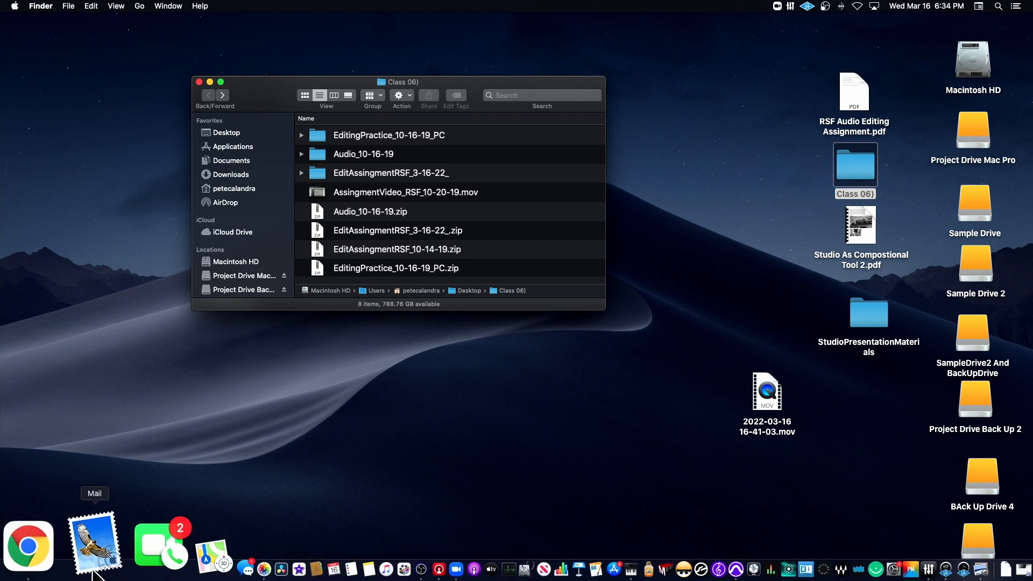
Switch to Chrome and open the My files page in OneDrive
{"action": "left_click", "coordinate": [83, 545]}
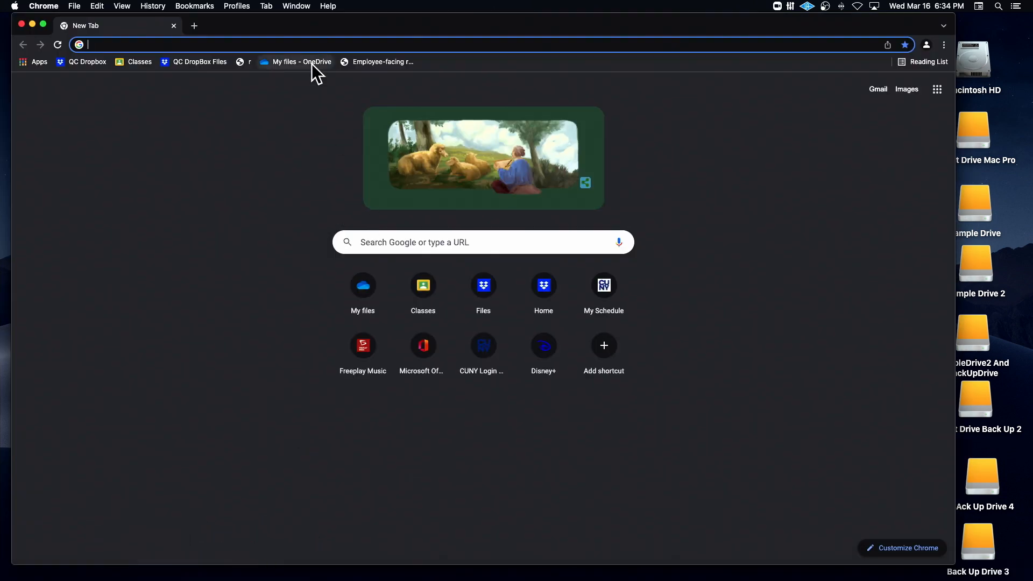
{"action": "left_click", "coordinate": [312, 64]}
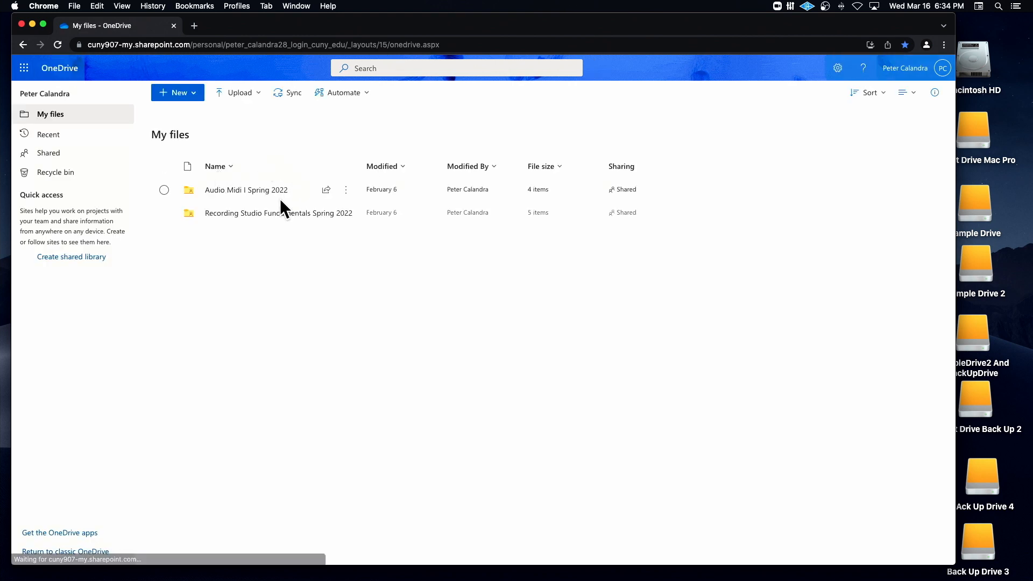
Open the Class 7 folder within Class Materials of the Recording Studio Fundamentals Spring 2022 folder
{"action": "left_click", "coordinate": [264, 214]}
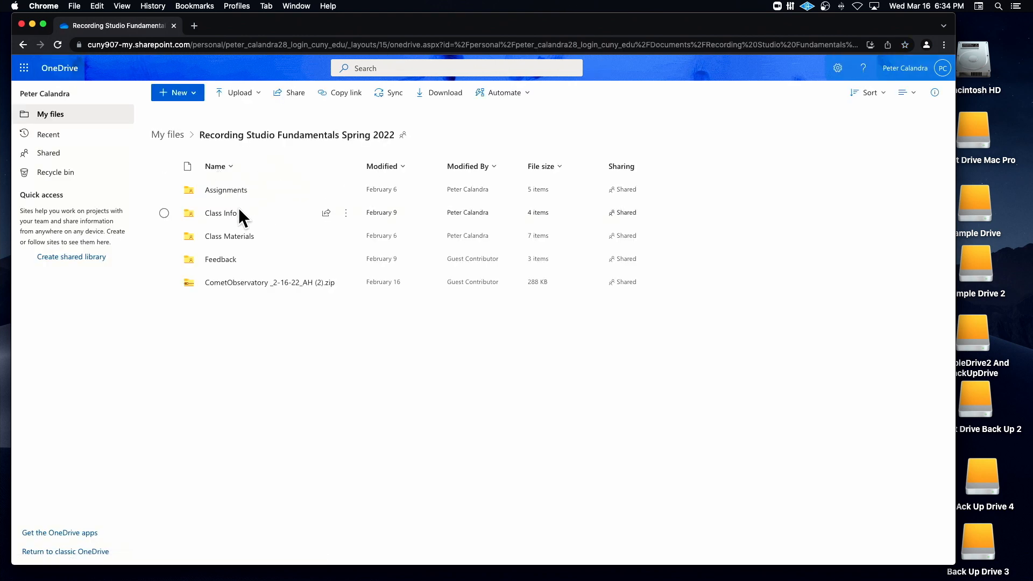
{"action": "left_click", "coordinate": [231, 237]}
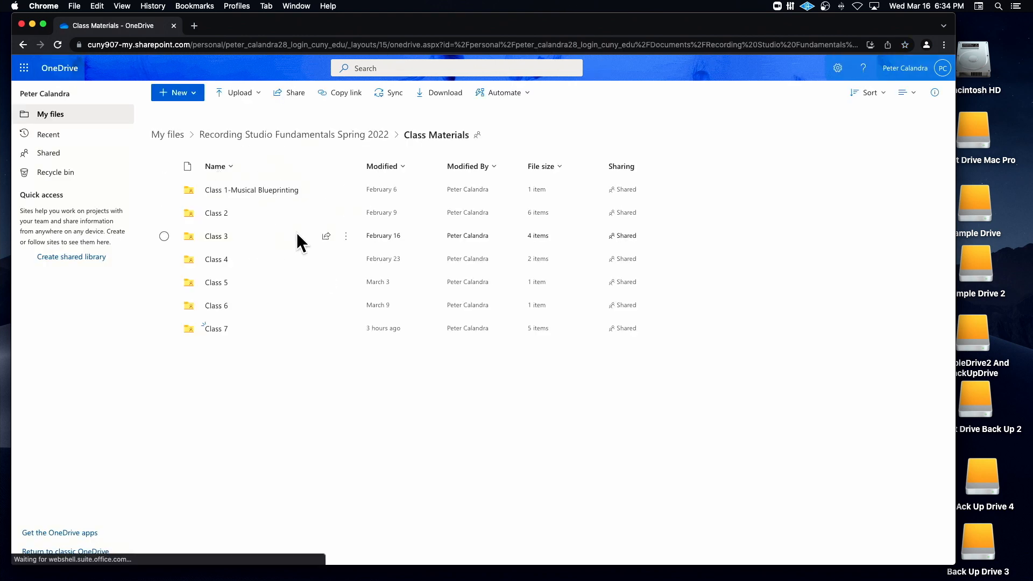
{"action": "left_click", "coordinate": [216, 329]}
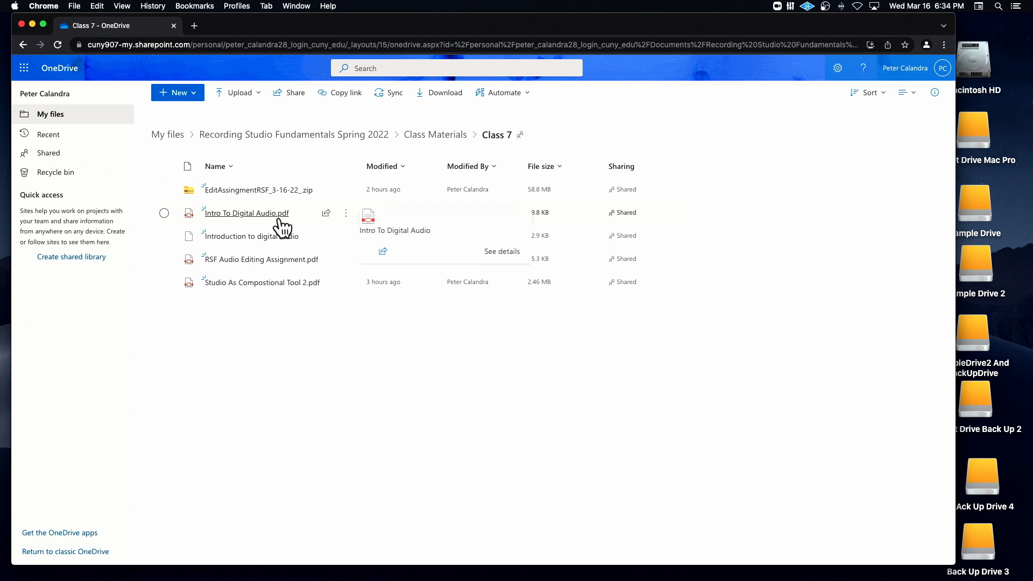
Delete the file "Introduction to digital audio" from the Class 7 folder
{"action": "left_click", "coordinate": [164, 236]}
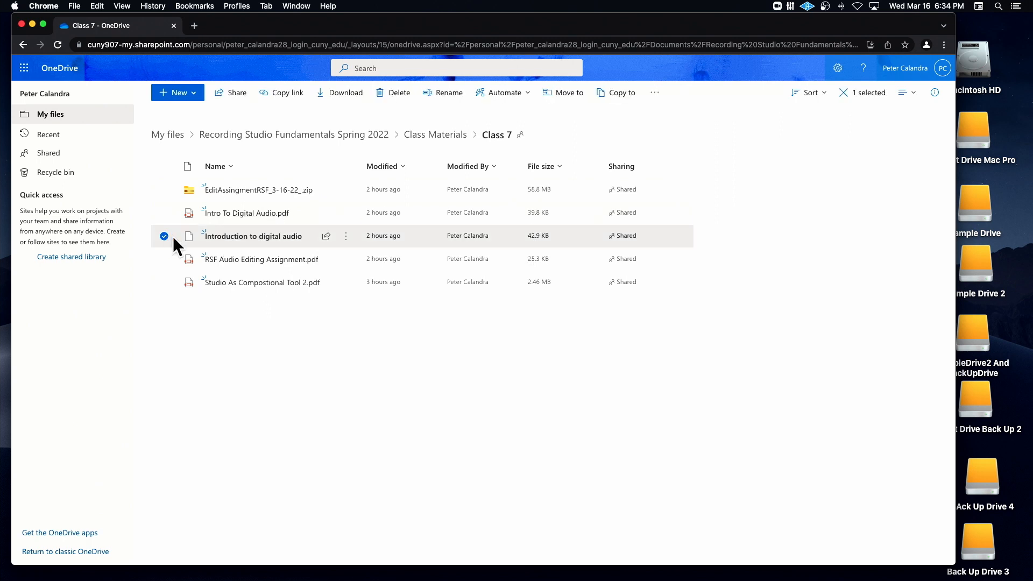
{"action": "left_click", "coordinate": [389, 95]}
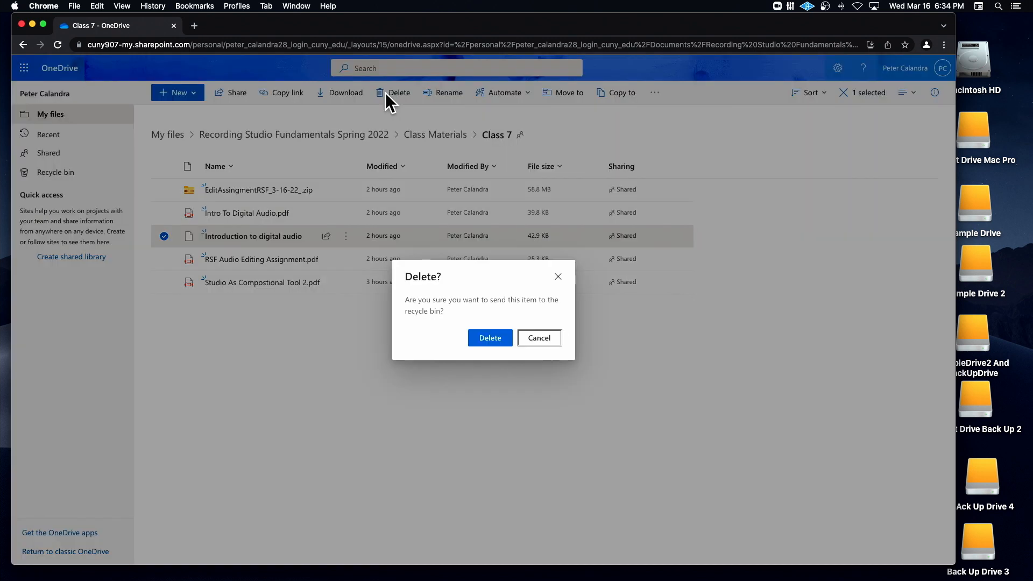
{"action": "left_click", "coordinate": [497, 336]}
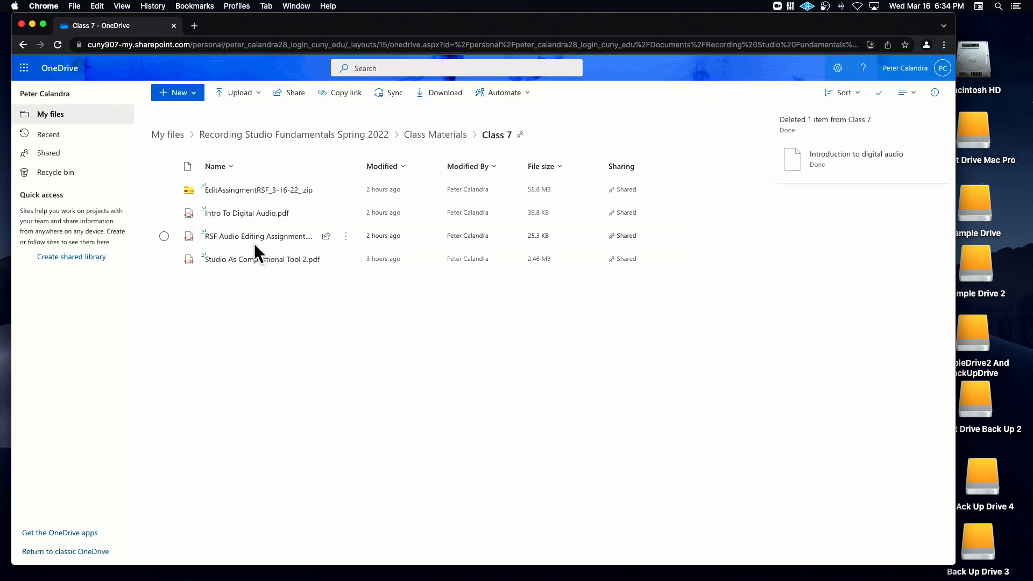
Read the assignment instructions in RSF Audio Editing Assignment.pdf and return to the Class 7 folder
{"action": "mouse_move", "coordinate": [219, 271]}
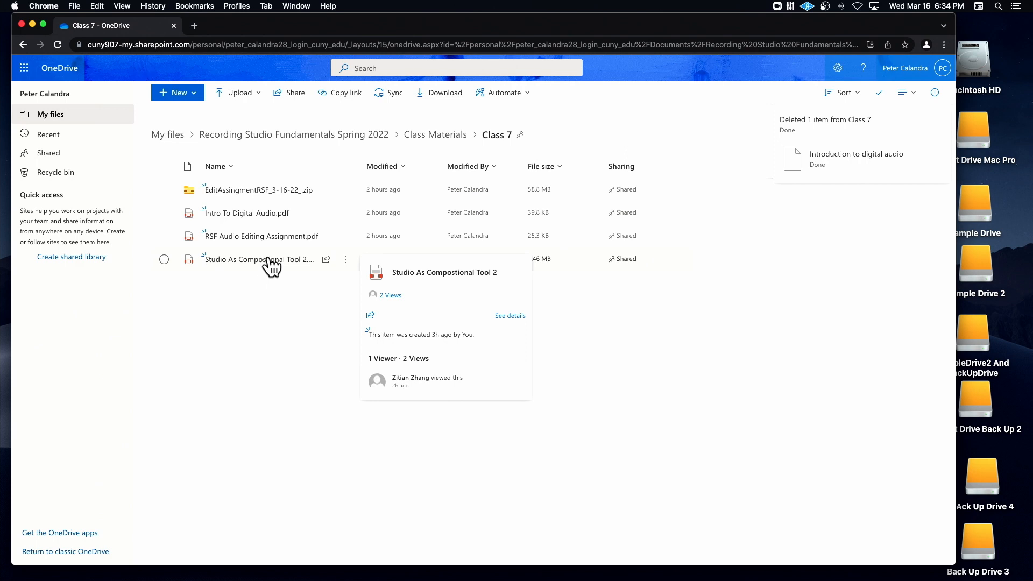
{"action": "mouse_move", "coordinate": [211, 215]}
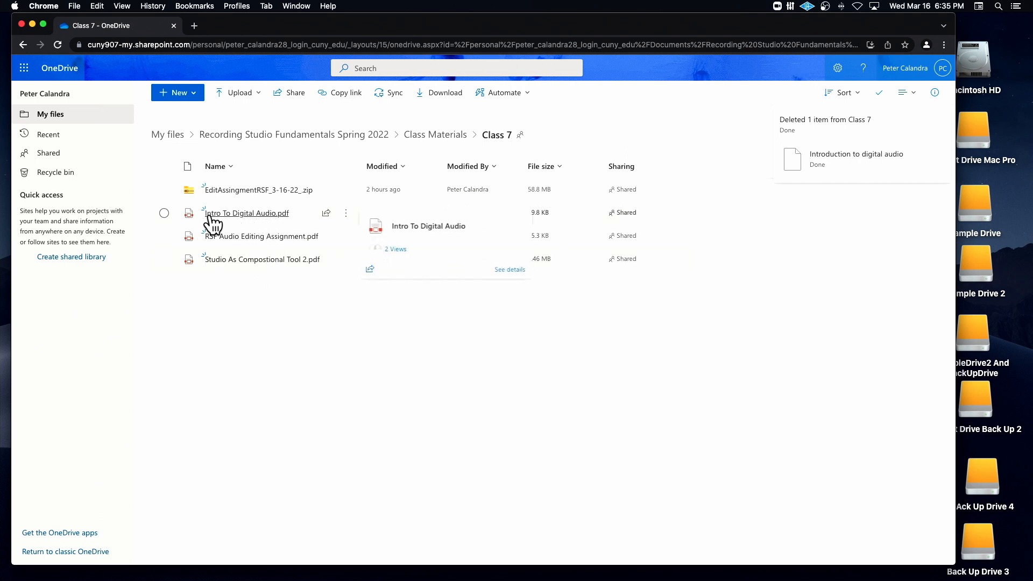
{"action": "left_click", "coordinate": [268, 237]}
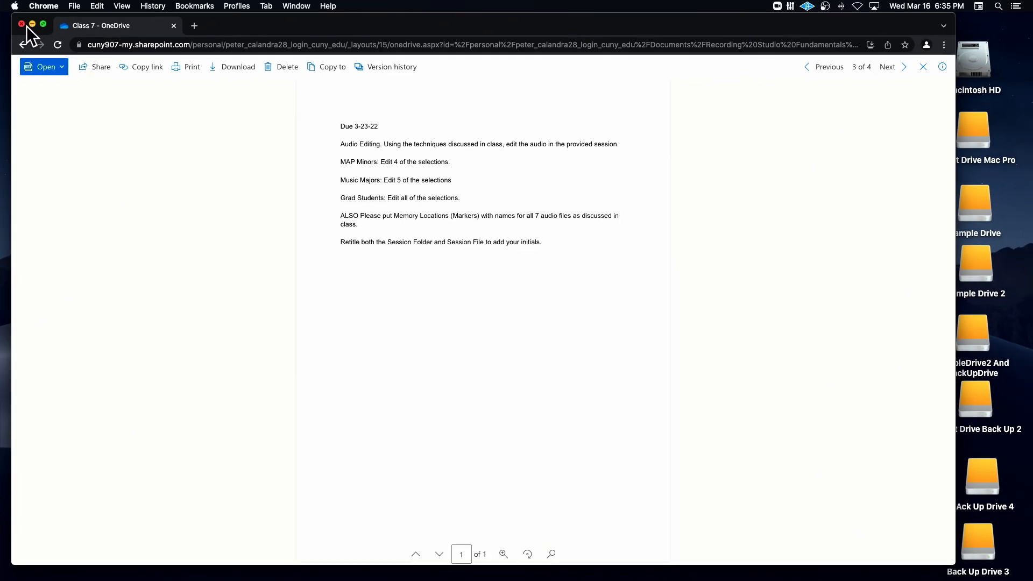
{"action": "left_click", "coordinate": [24, 44]}
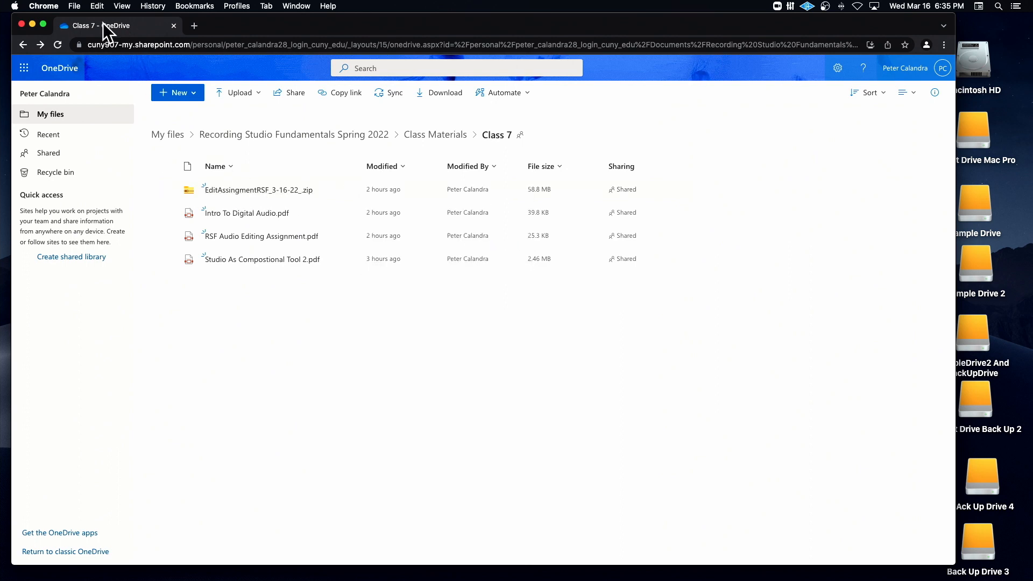
Switch to Finder, move the EditAssingmentRSF_3-16-22_ folder from Class 06) onto an empty area of the desktop, and close the Class 06) window
{"action": "left_click", "coordinate": [32, 24]}
{"action": "left_click", "coordinate": [268, 89]}
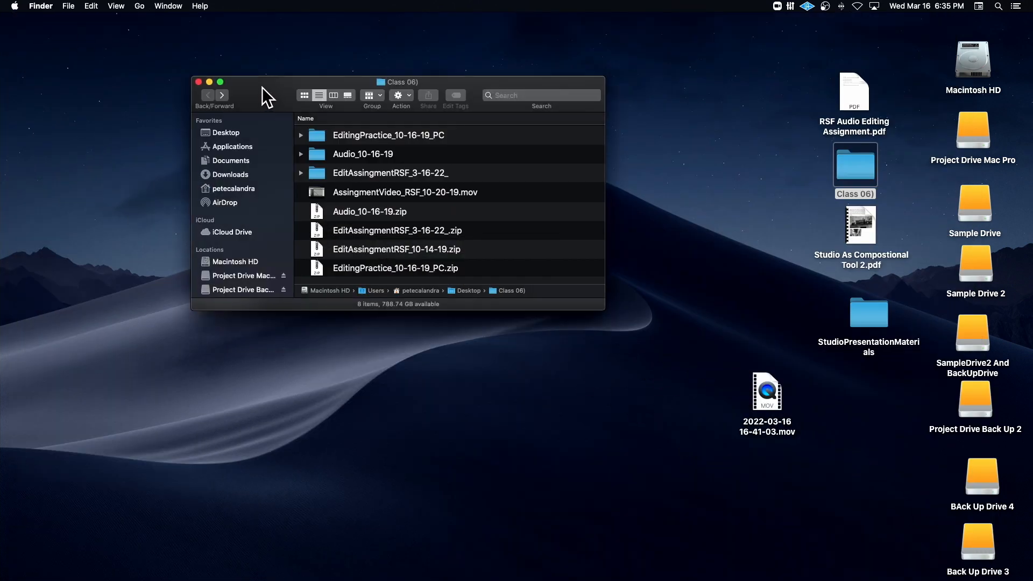
{"action": "left_click", "coordinate": [318, 180]}
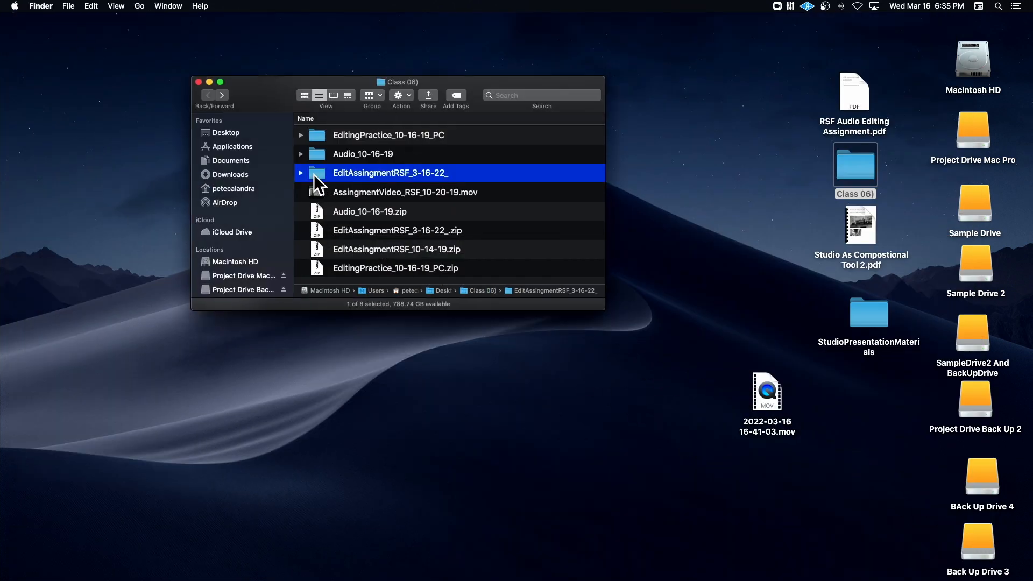
{"action": "left_click_drag", "start_coordinate": [316, 174], "coordinate": [706, 173]}
{"action": "left_click", "coordinate": [199, 82]}
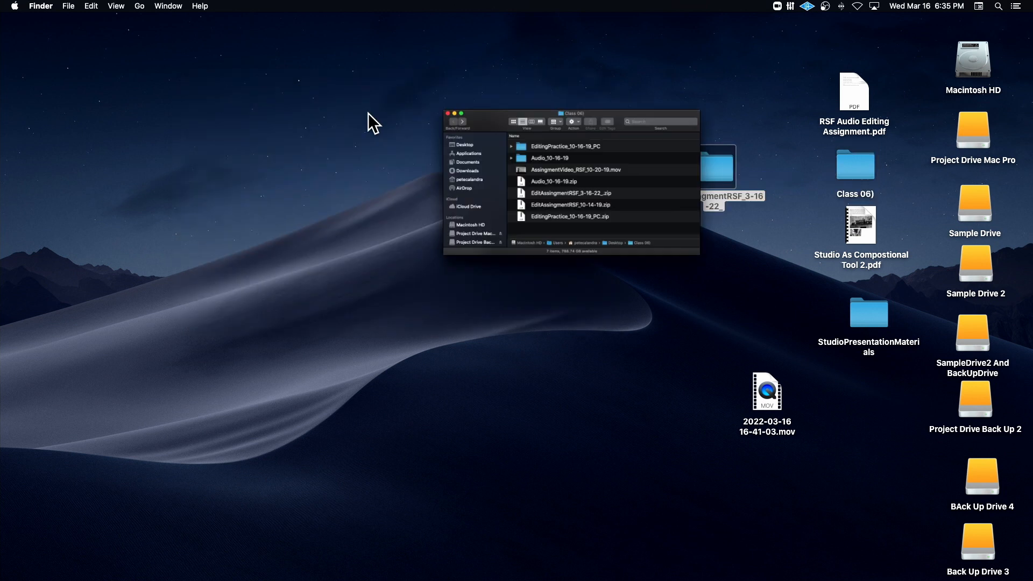
{"action": "left_click_drag", "start_coordinate": [505, 154], "coordinate": [394, 154]}
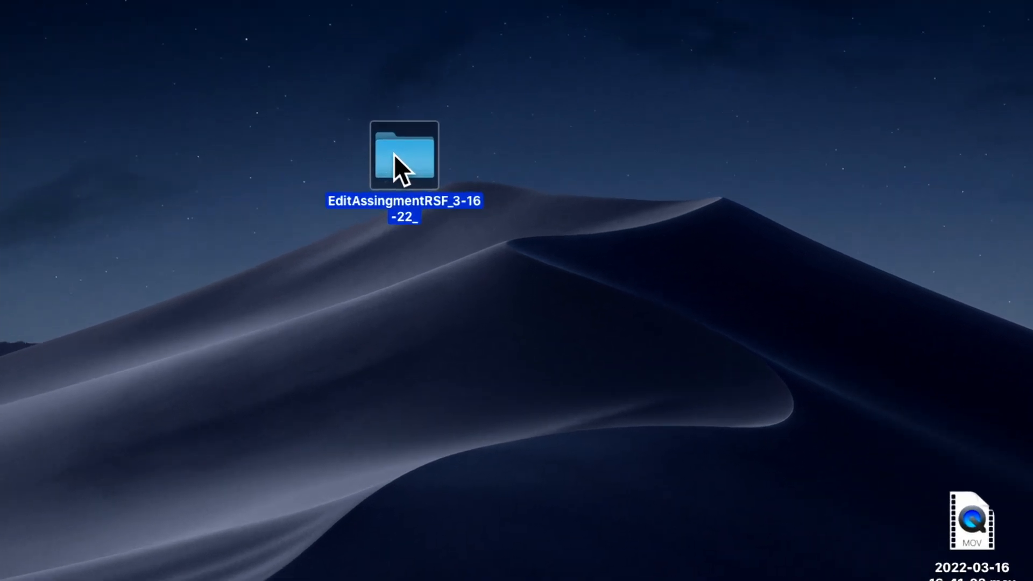
Rename the desktop session folder as EditAssingmentRSF_3-16-22_PC
{"action": "right_click", "coordinate": [394, 154]}
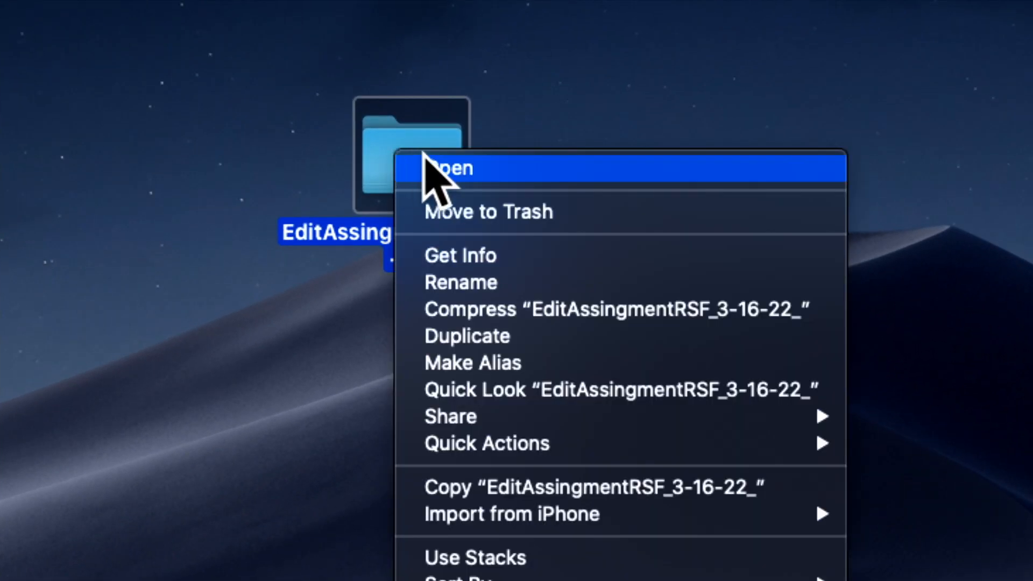
{"action": "left_click", "coordinate": [505, 282]}
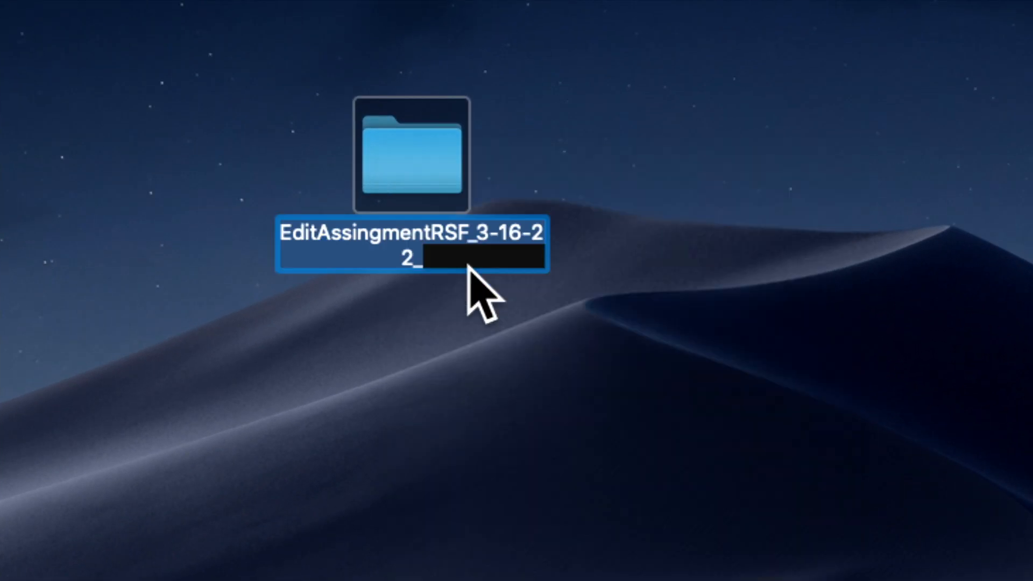
{"action": "left_click", "coordinate": [427, 256]}
{"action": "type", "text": "_PC"}
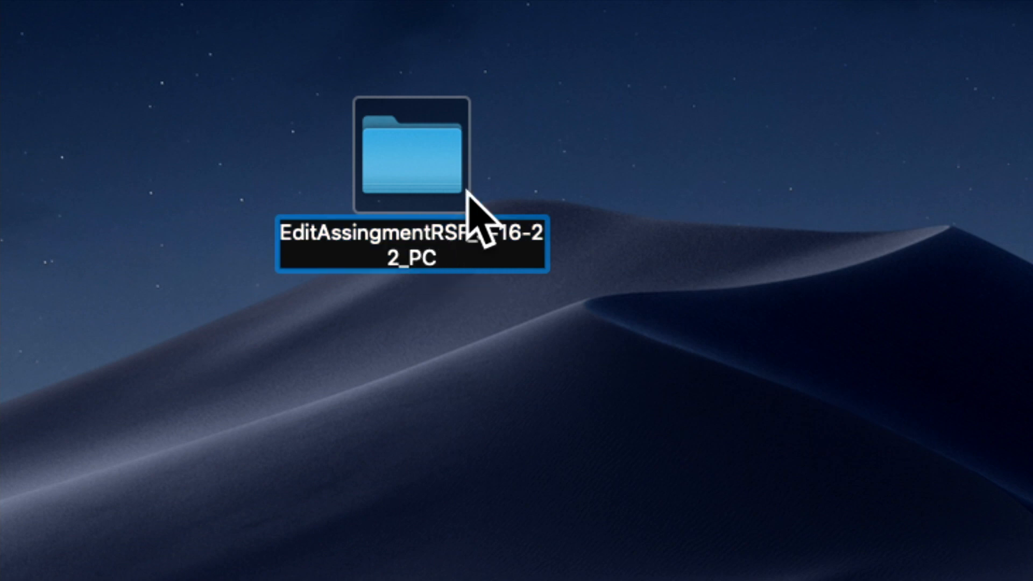
Open the renamed session folder and rename its session file as EditAssingmentRSF_3-16-22_PC.ptx
{"action": "double_click", "coordinate": [426, 185]}
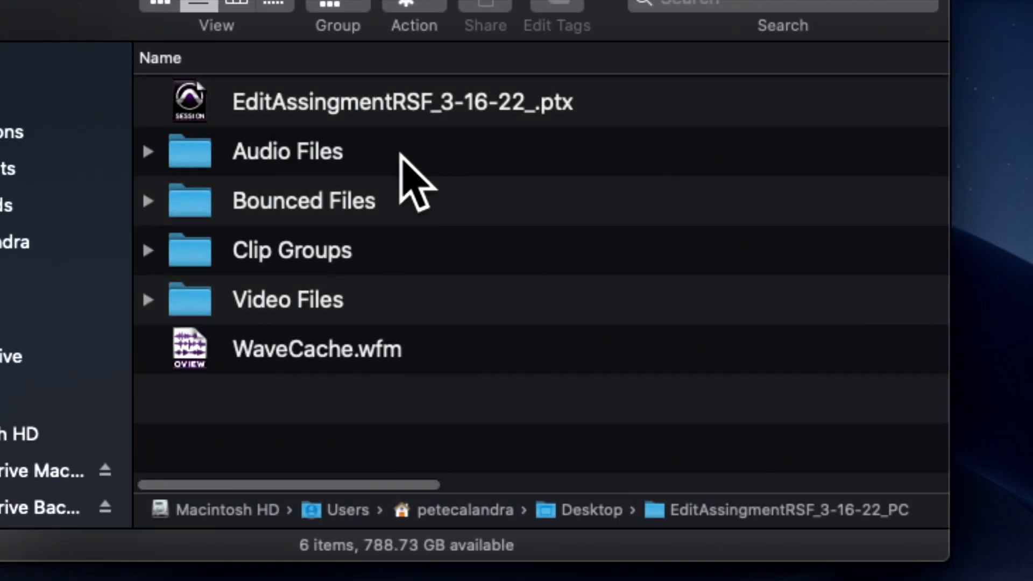
{"action": "left_click", "coordinate": [454, 102]}
{"action": "right_click", "coordinate": [453, 102]}
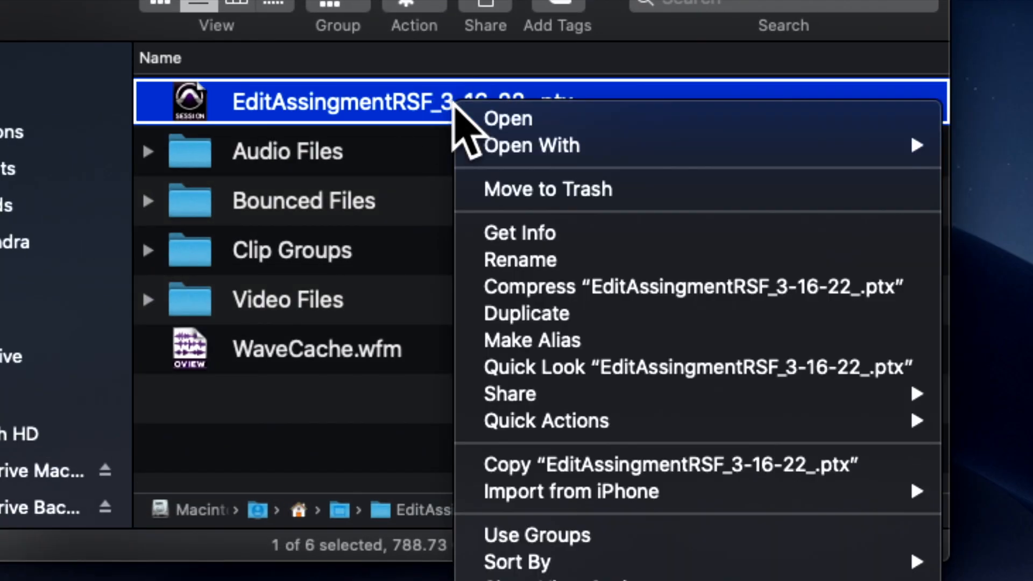
{"action": "left_click", "coordinate": [519, 252]}
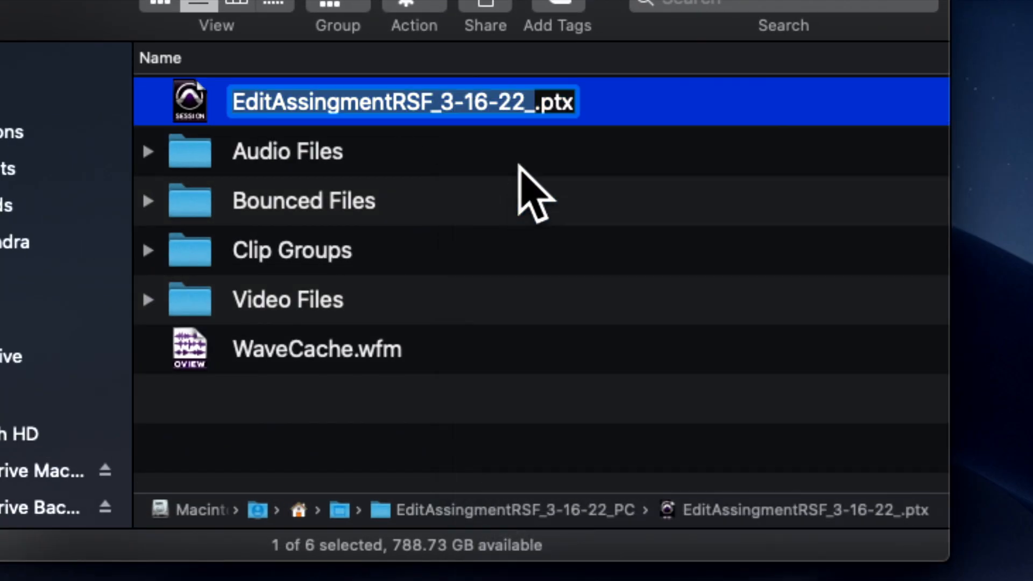
{"action": "left_click", "coordinate": [533, 102]}
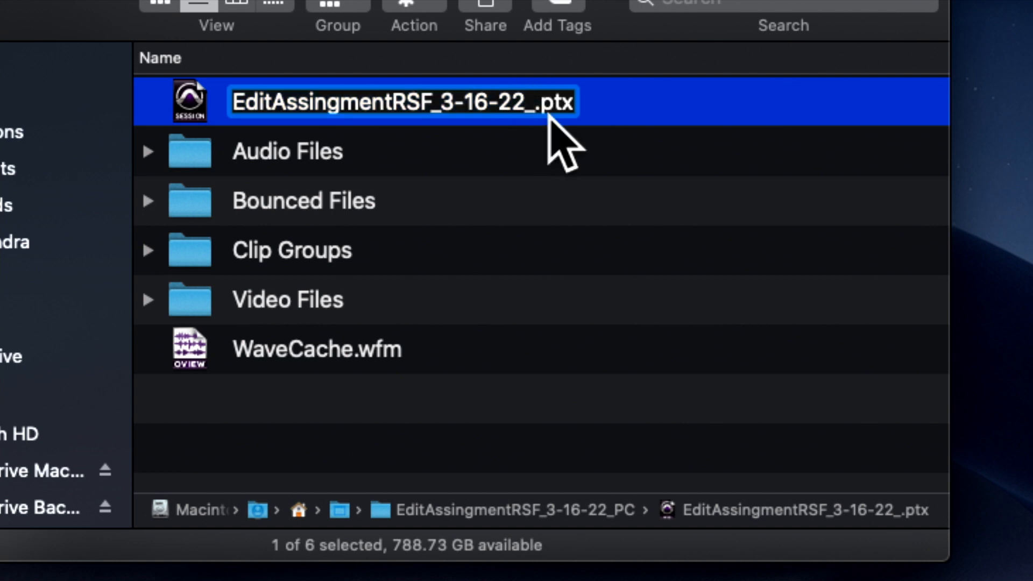
{"action": "type", "text": "PC"}
{"action": "left_click", "coordinate": [532, 183]}
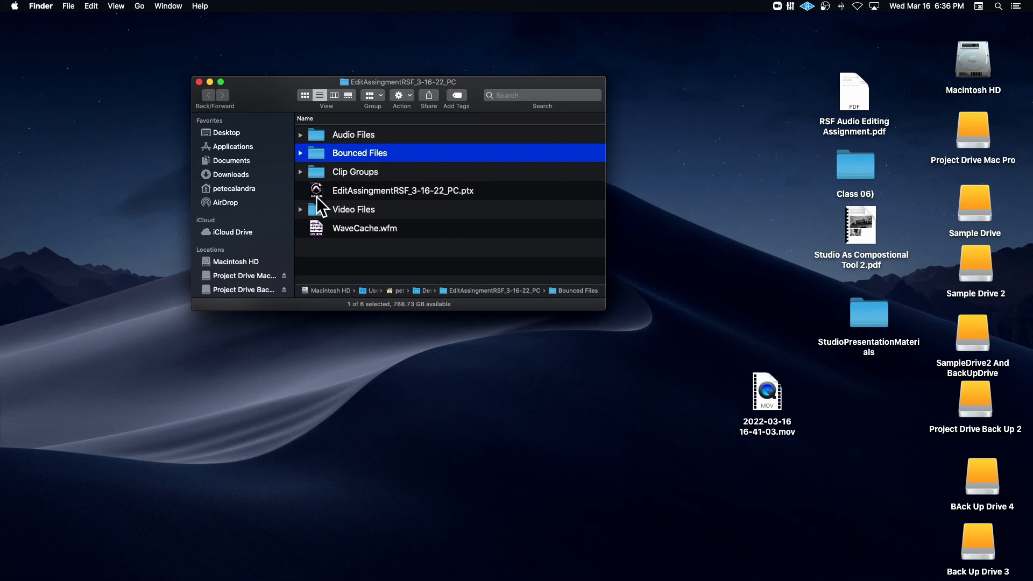
Open the EditAssingmentRSF_3-16-22_PC.ptx session in Pro Tools and check that the Markers ruler is enabled
{"action": "double_click", "coordinate": [316, 195]}
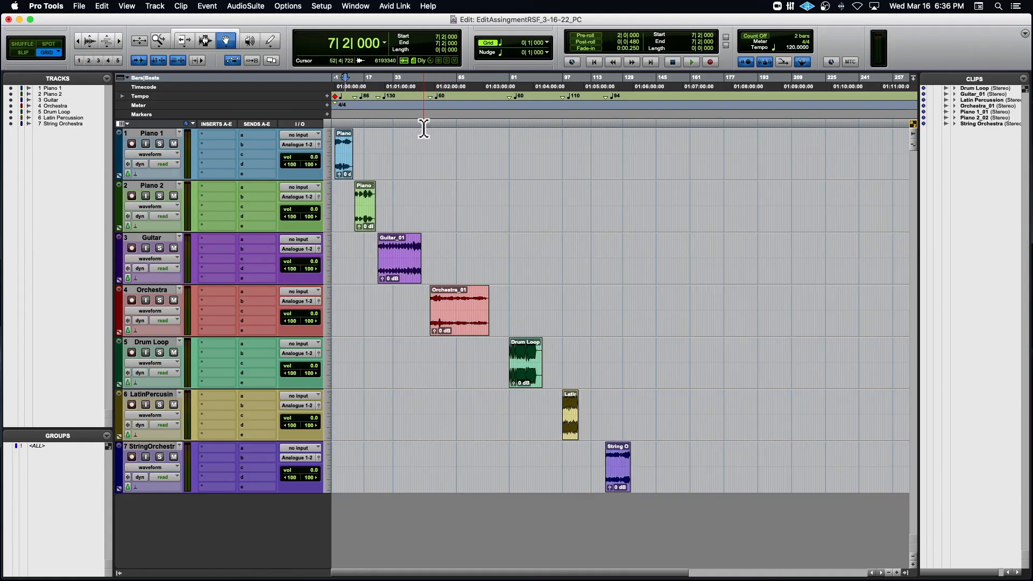
{"action": "key", "text": "super+bracketright"}
{"action": "key", "text": "super+bracketright"}
{"action": "key", "text": "super+bracketright"}
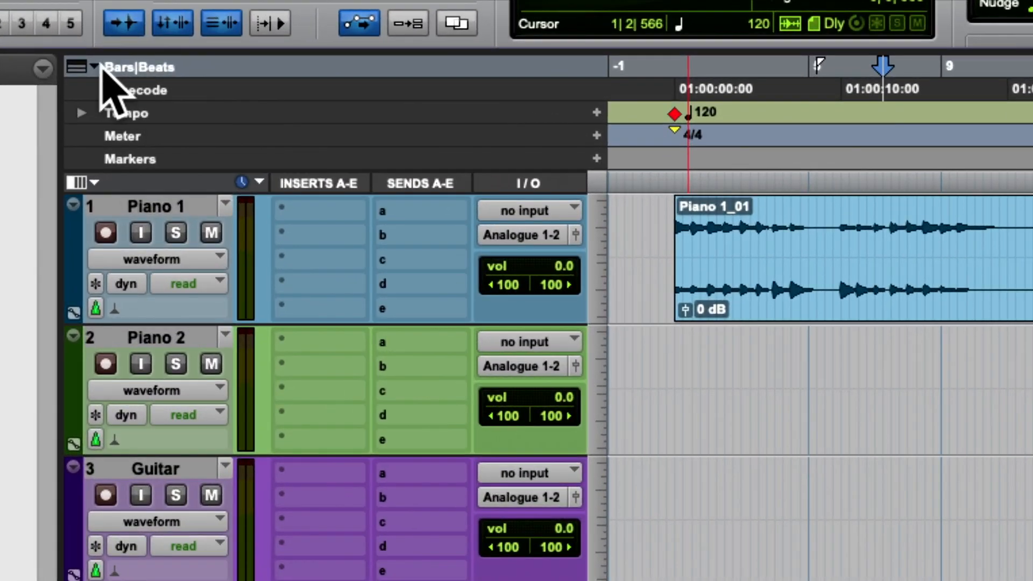
{"action": "left_click", "coordinate": [98, 68]}
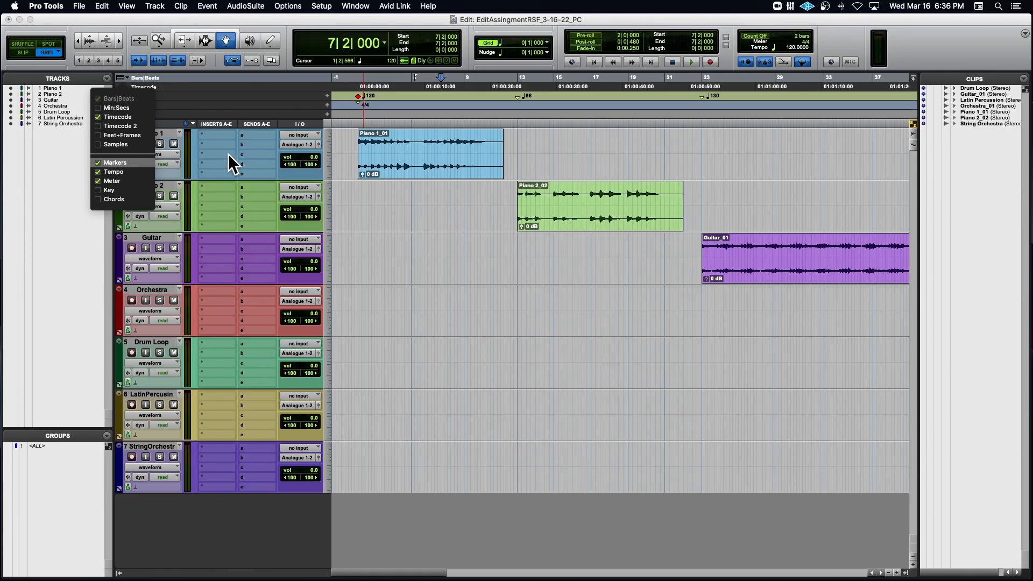
{"action": "left_click", "coordinate": [679, 257]}
Select the clip on the Piano 1 track and create a marker named "Piano 1" at its start, bar 1
{"action": "left_click", "coordinate": [379, 153]}
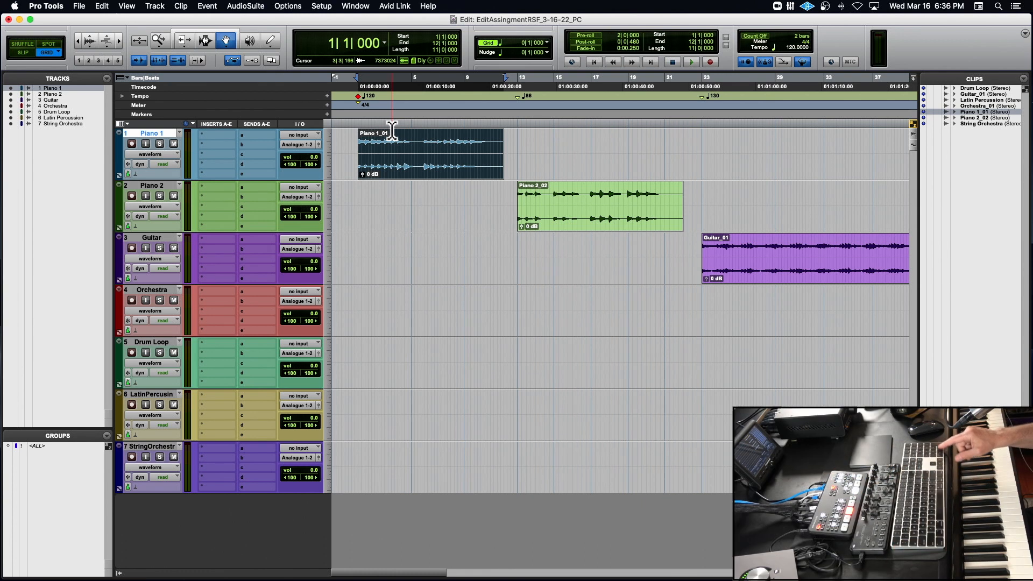
{"action": "key", "text": "Return"}
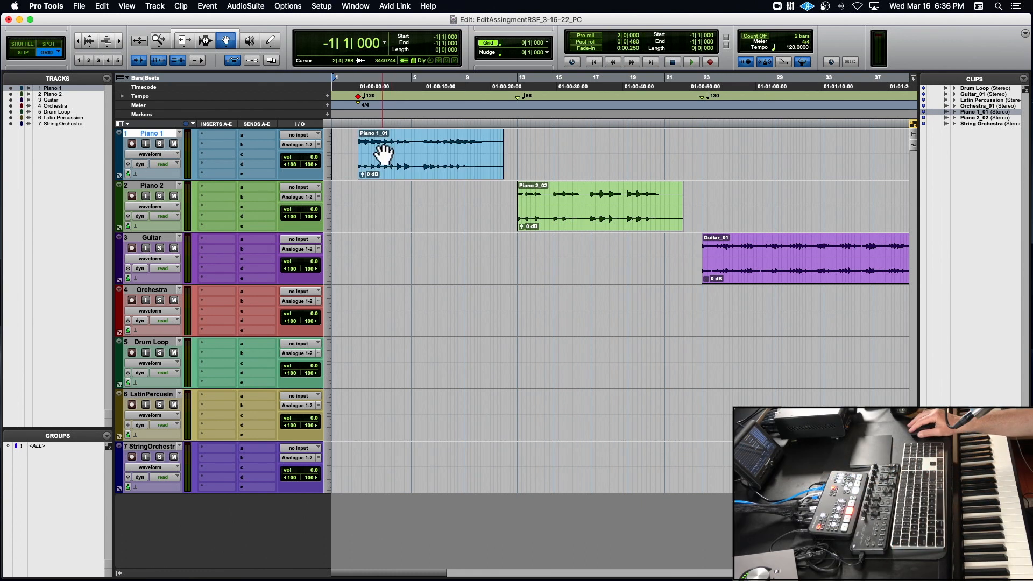
{"action": "left_click", "coordinate": [384, 153]}
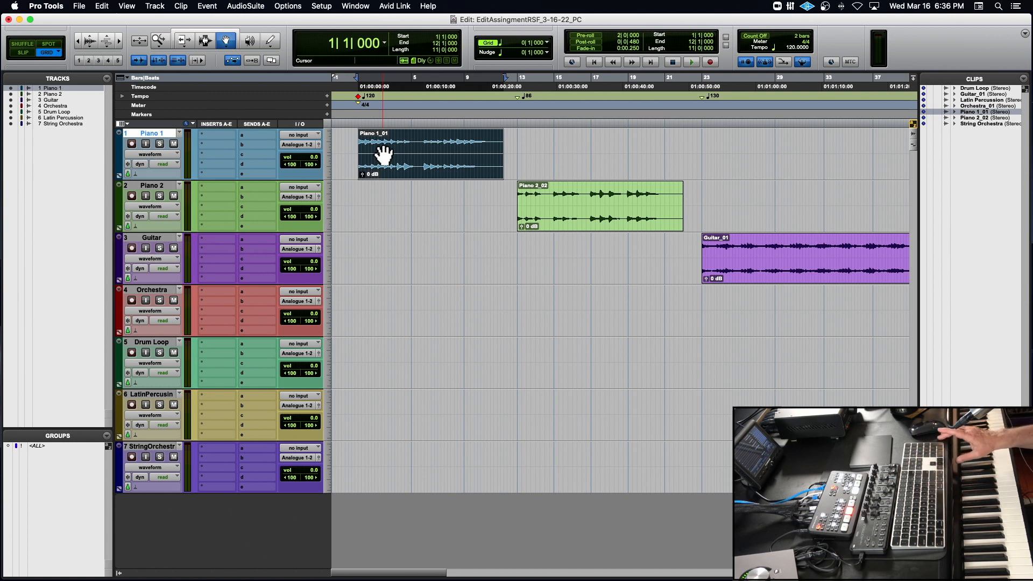
{"action": "key", "text": "KP_Enter"}
{"action": "type", "text": "Piano 1"}
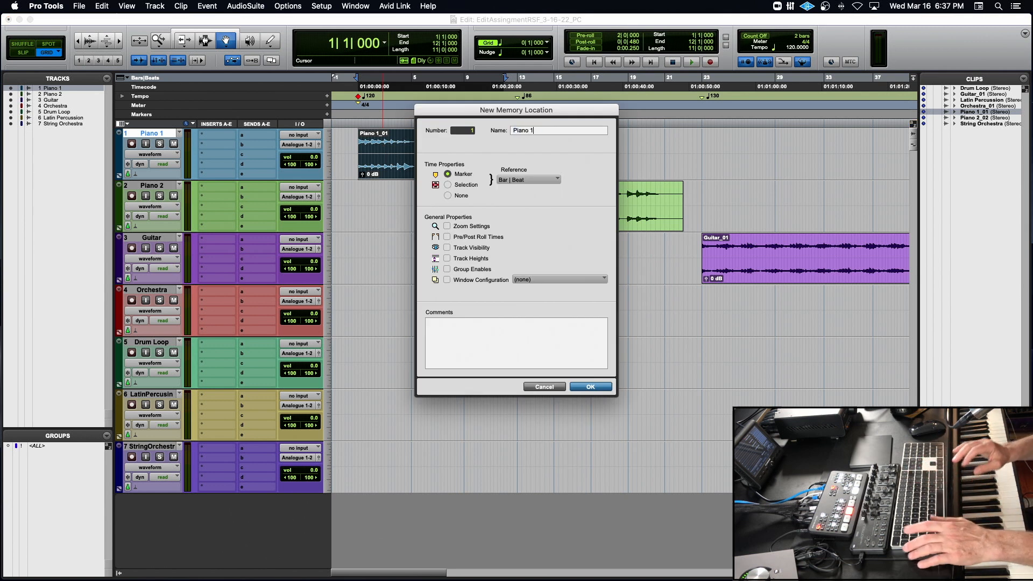
{"action": "key", "text": "Return"}
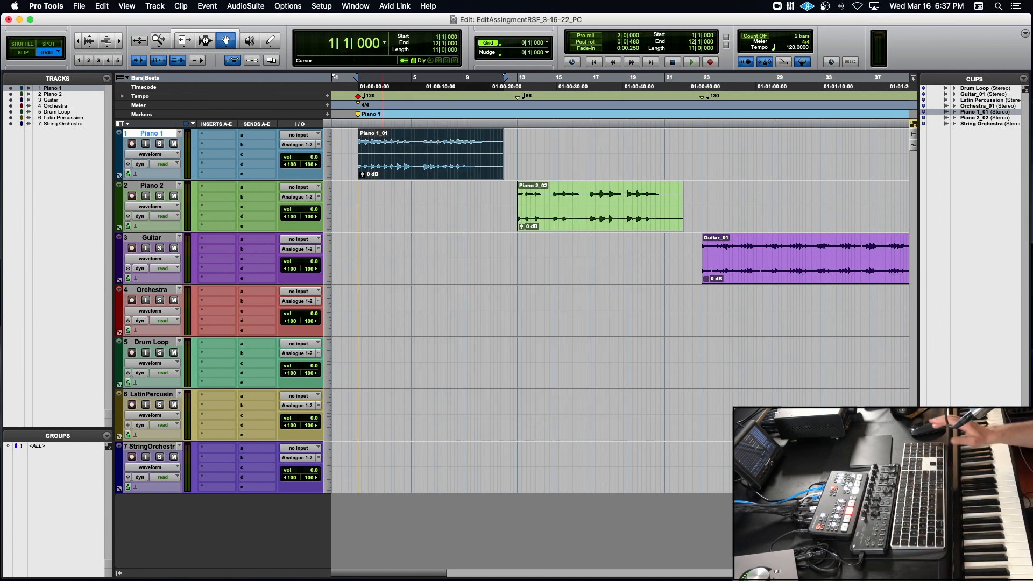
Select the clip on the Piano 2 track and create a marker named "Piano 2" at its start, bar 13
{"action": "left_click", "coordinate": [586, 196]}
{"action": "key", "text": "KP_Enter"}
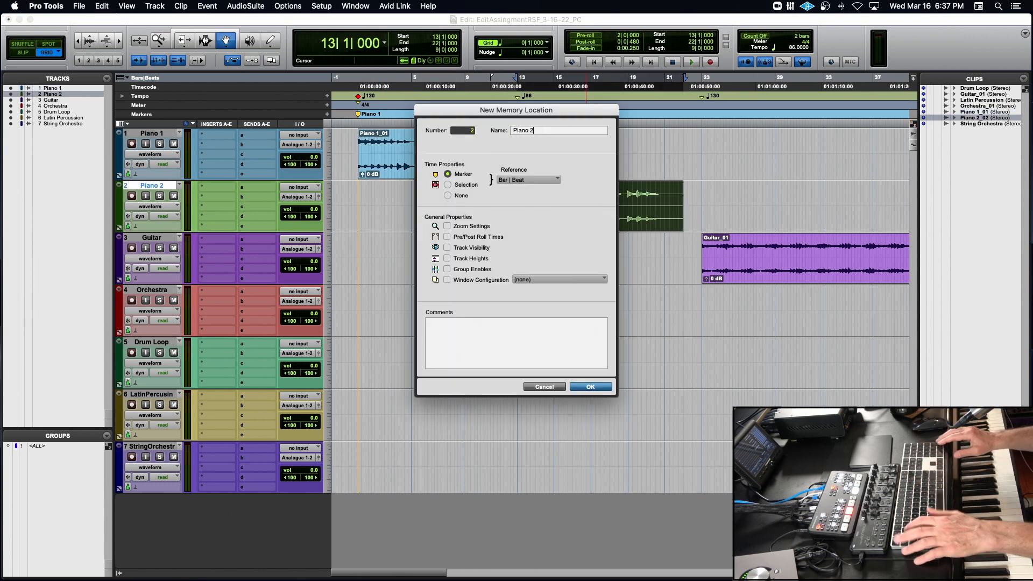
{"action": "key", "text": "Return"}
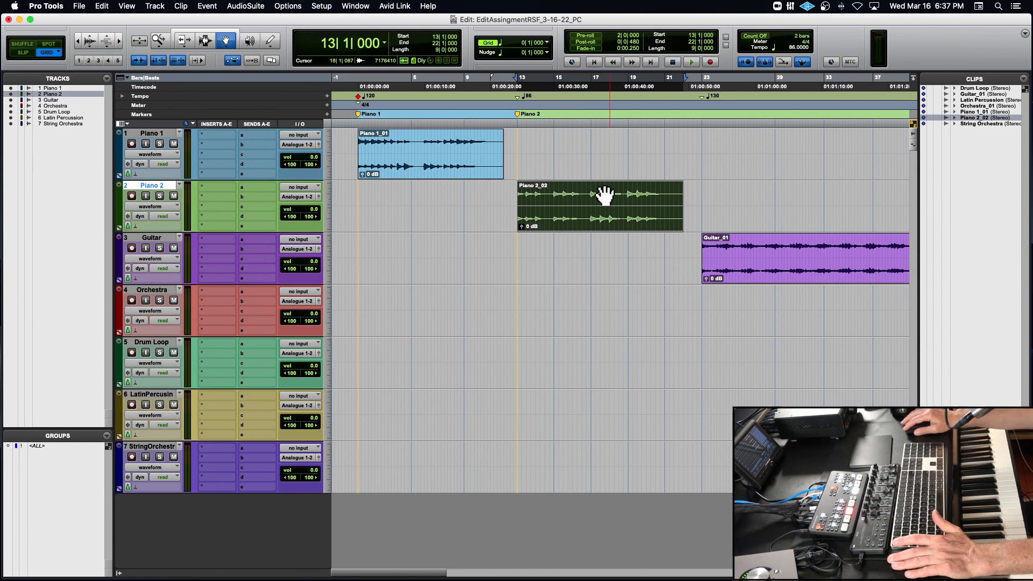
Select the Guitar_01 clip and create a marker named "Guitar" at its start, bar 23
{"action": "left_click", "coordinate": [749, 264]}
{"action": "scroll", "coordinate": [749, 263], "scroll_direction": "right", "scroll_amount": 4}
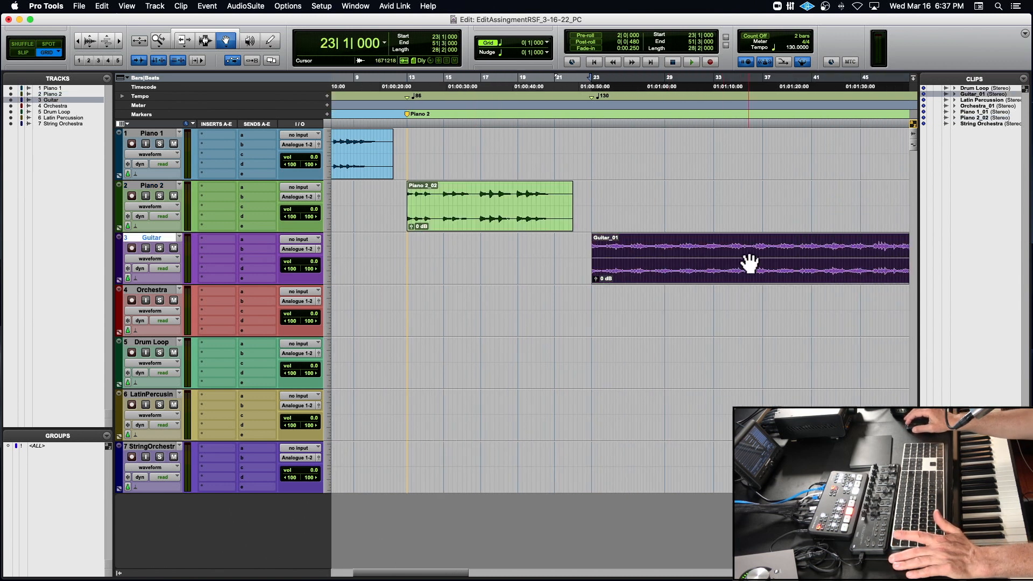
{"action": "key", "text": "KP_Enter"}
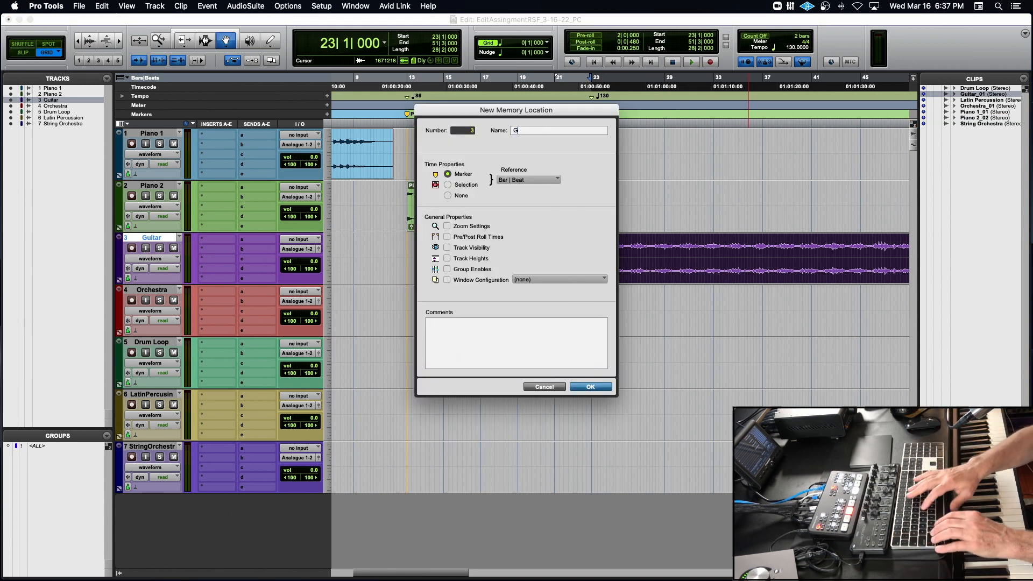
{"action": "key", "text": "Return"}
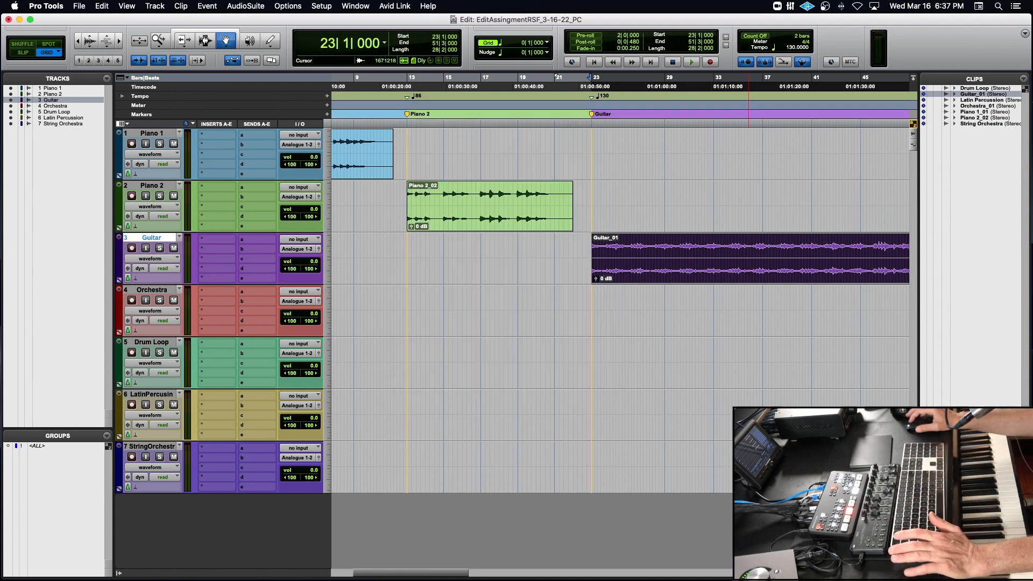
Select the Orchestra_01 clip and create a marker named "Orchestra" at its start, bar 57
{"action": "scroll", "coordinate": [759, 278], "scroll_direction": "right", "scroll_amount": 13}
{"action": "left_click", "coordinate": [694, 329]}
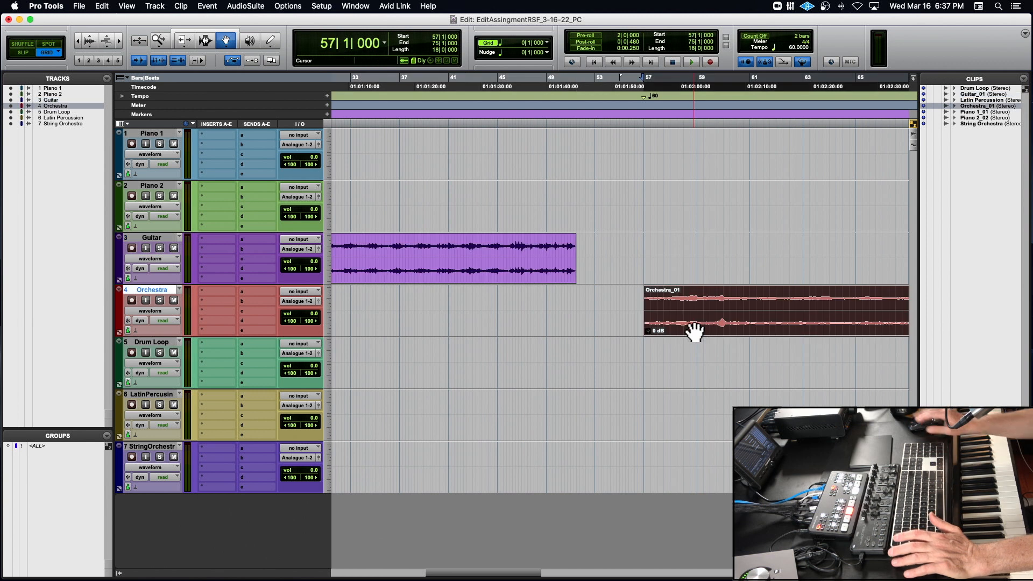
{"action": "key", "text": "KP_Enter"}
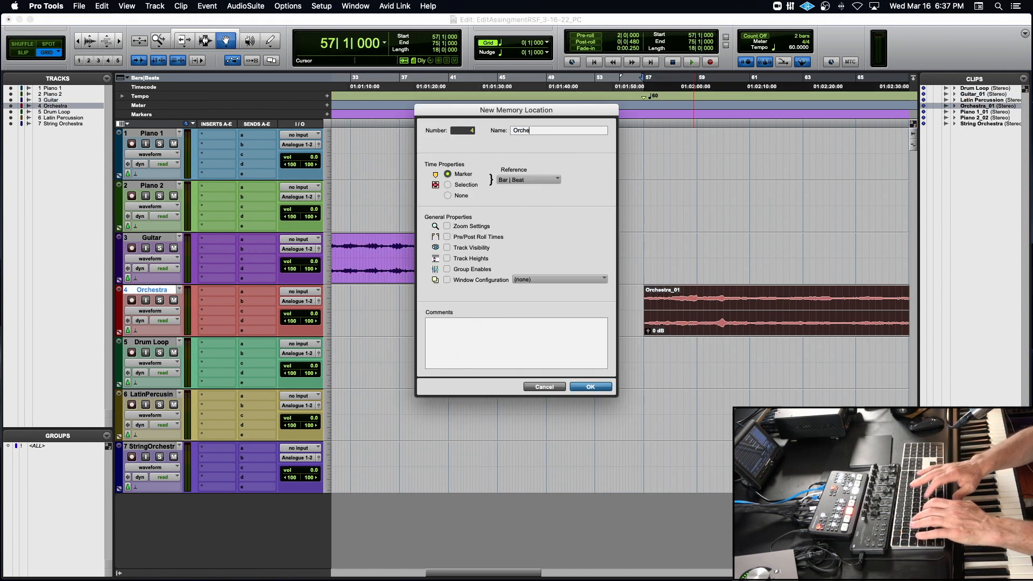
{"action": "key", "text": "Return"}
Select the Drum Loop clip and create a marker named "Drum Loop" at its start, bar 81
{"action": "scroll", "coordinate": [620, 312], "scroll_direction": "right", "scroll_amount": 20}
{"action": "left_click", "coordinate": [772, 369]}
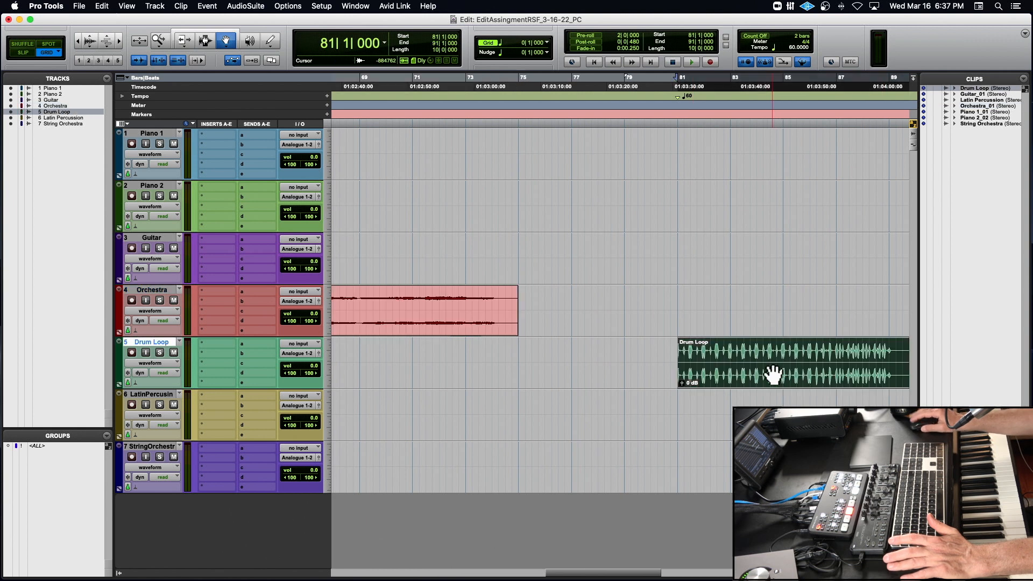
{"action": "key", "text": "KP_Enter"}
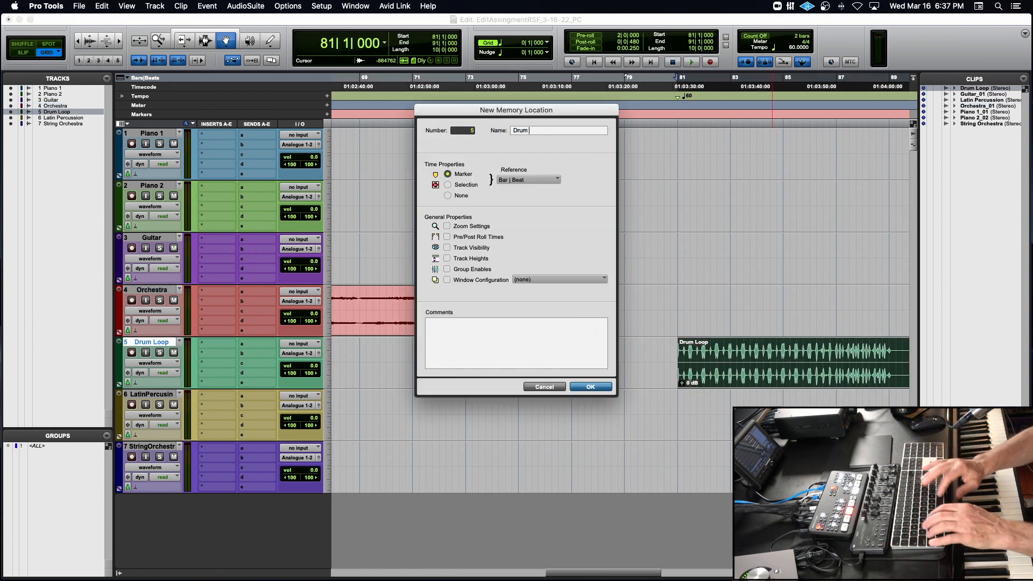
{"action": "key", "text": "Return"}
Select the Latin Percussion clip and create a marker named "LP" at its start, bar 97
{"action": "scroll", "coordinate": [616, 322], "scroll_direction": "right", "scroll_amount": 15}
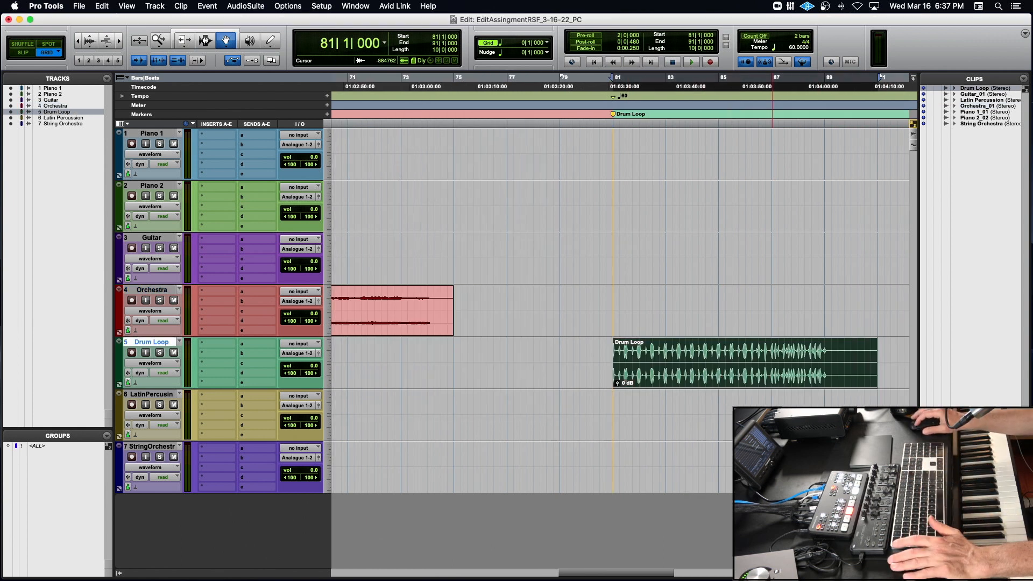
{"action": "left_click", "coordinate": [667, 435]}
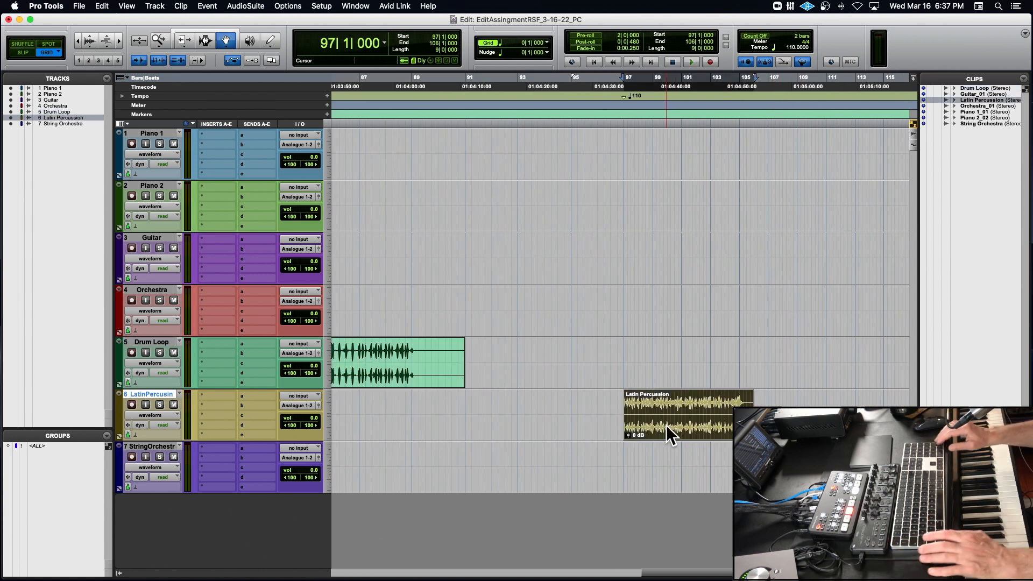
{"action": "key", "text": "KP_Enter"}
{"action": "key", "text": "Return"}
Select the String Orchestra clip and create a marker named "String Orchestra" at its start, bar 121
{"action": "scroll", "coordinate": [618, 323], "scroll_direction": "right", "scroll_amount": 10}
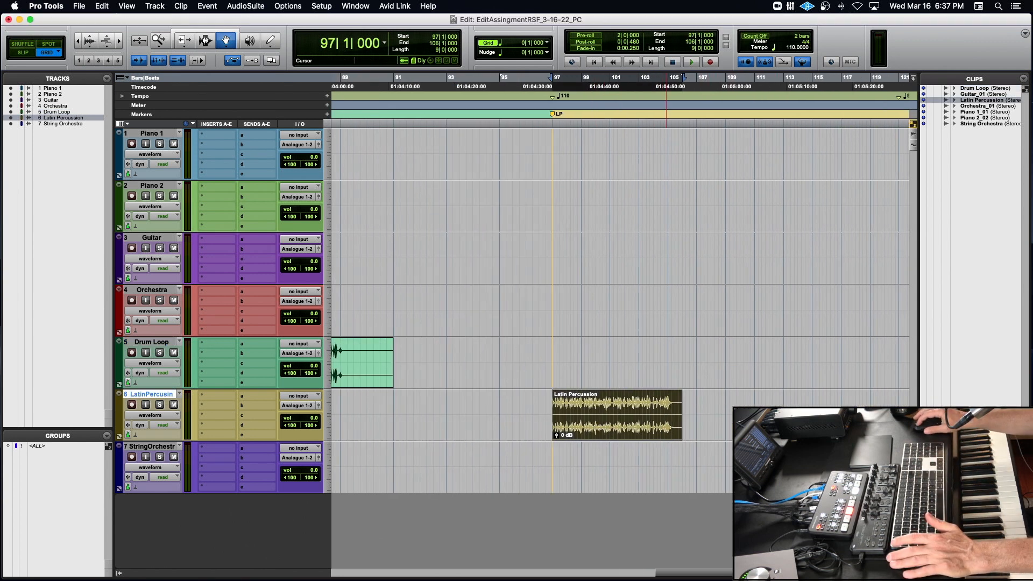
{"action": "left_click", "coordinate": [699, 465]}
{"action": "key", "text": "KP_Enter"}
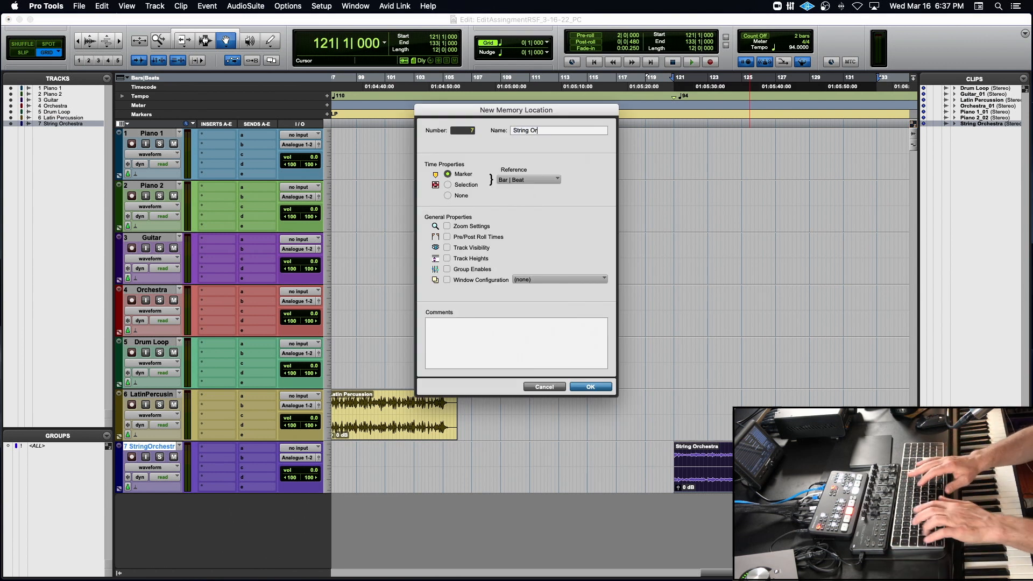
{"action": "type", "text": "String Orchestra"}
{"action": "key", "text": "Return"}
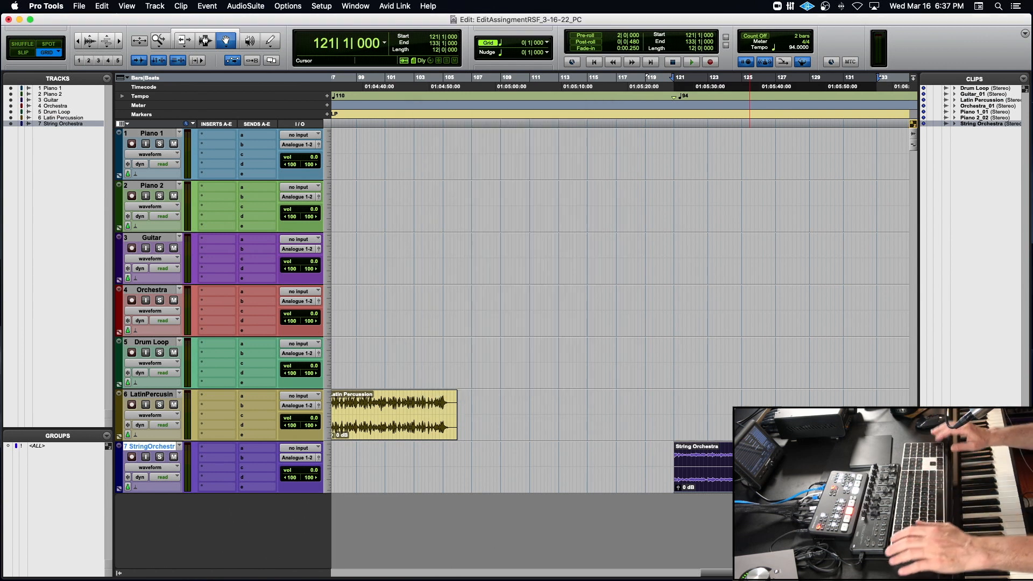
Return to the beginning of the session and play the Piano 1 clip from bar 1
{"action": "scroll", "coordinate": [590, 332], "scroll_direction": "left", "scroll_amount": 15}
{"action": "scroll", "coordinate": [590, 332], "scroll_direction": "left", "scroll_amount": 15}
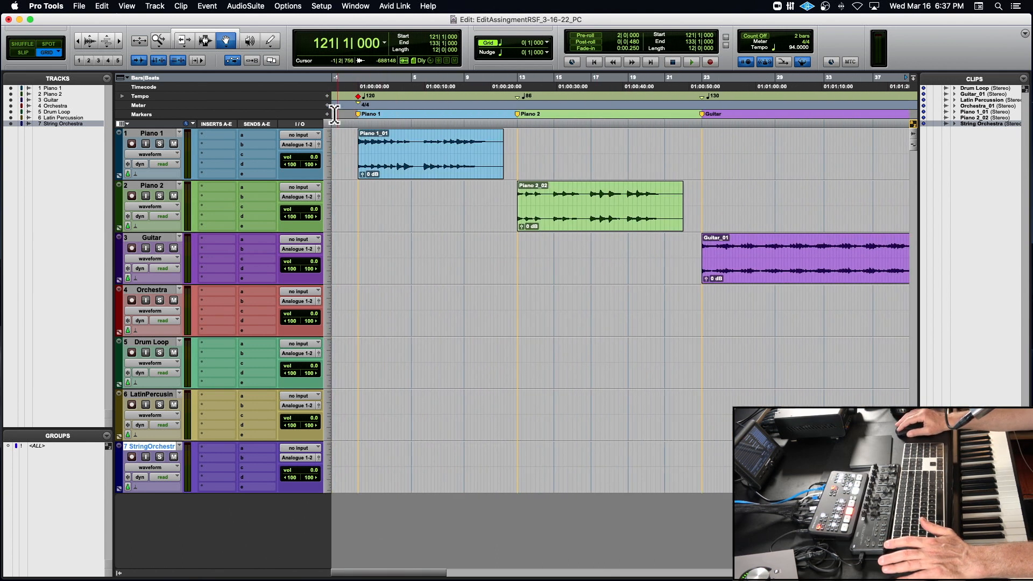
{"action": "left_click", "coordinate": [358, 150]}
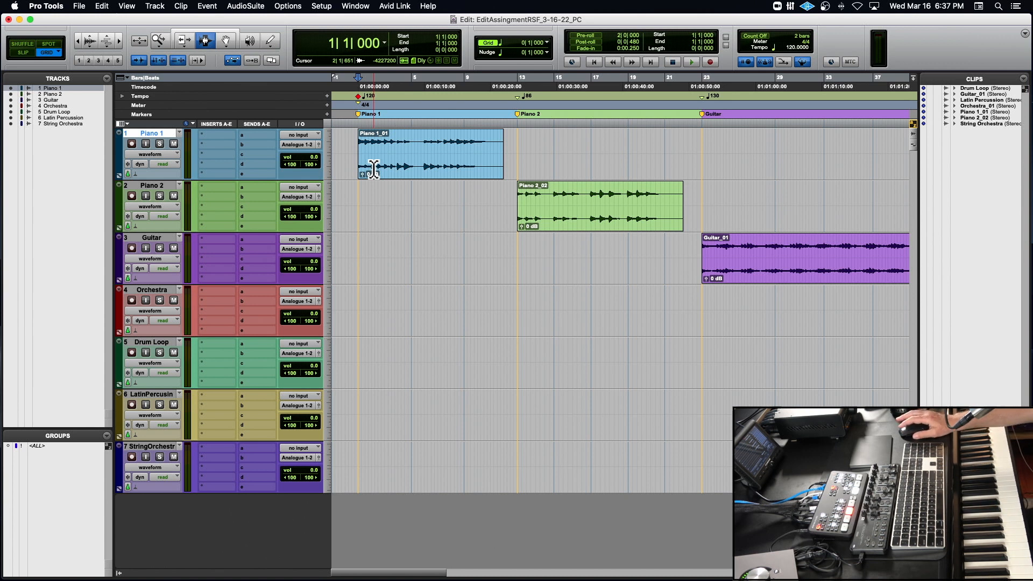
{"action": "key", "text": "super+bracketright"}
{"action": "key", "text": "super+bracketright"}
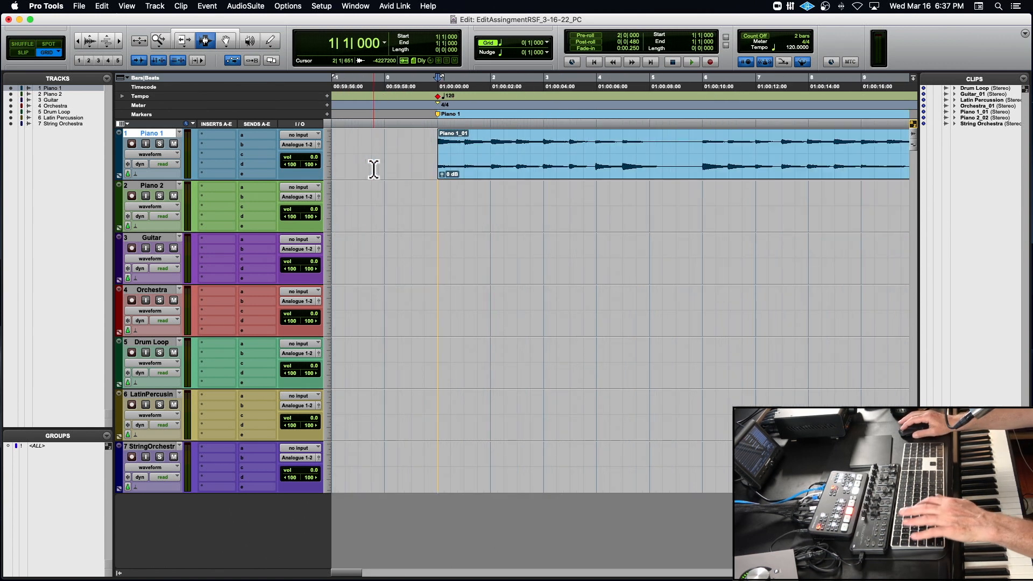
{"action": "key", "text": "space"}
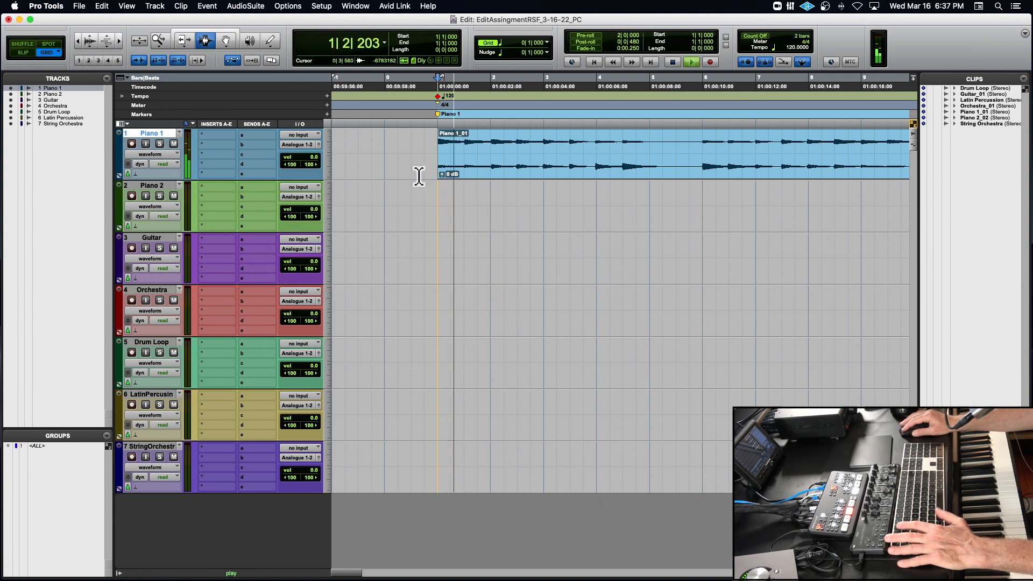
Switch the edit mode to Slip and replay the opening of the Piano 1 clip
{"action": "left_click", "coordinate": [23, 52]}
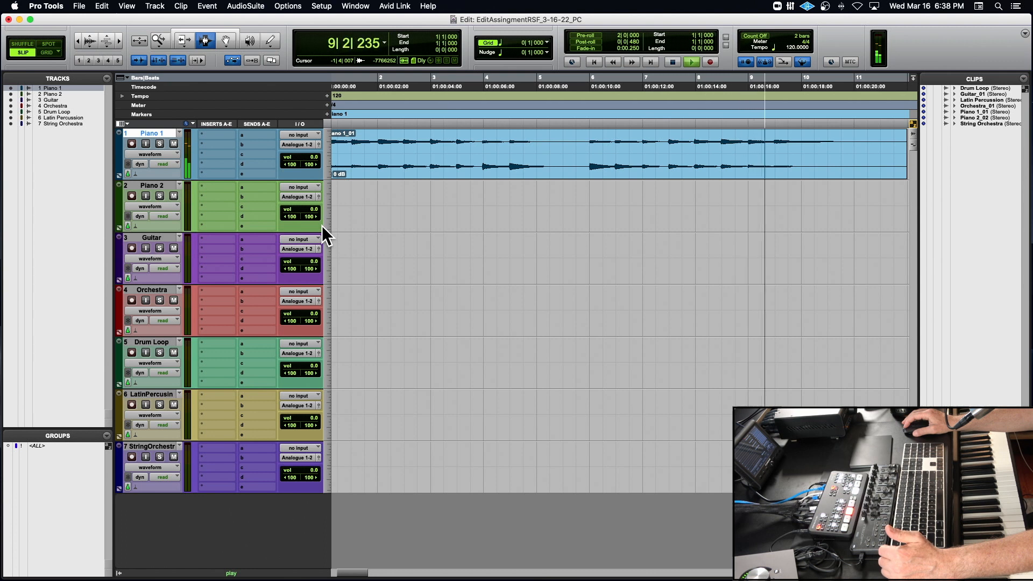
{"action": "key", "text": "space"}
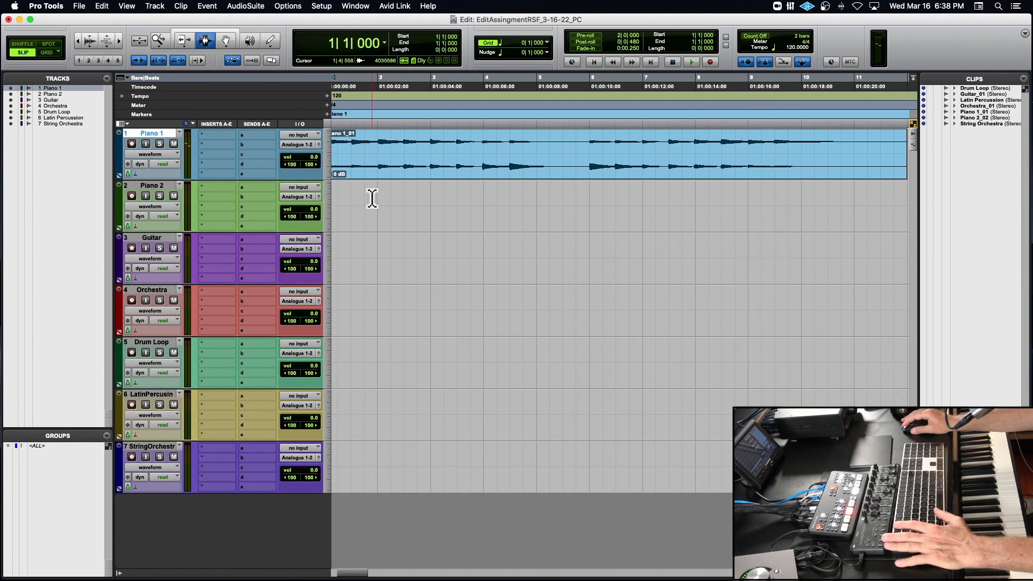
{"action": "scroll", "coordinate": [373, 196], "scroll_direction": "left", "scroll_amount": 3}
{"action": "left_click", "coordinate": [412, 156]}
{"action": "key", "text": "space"}
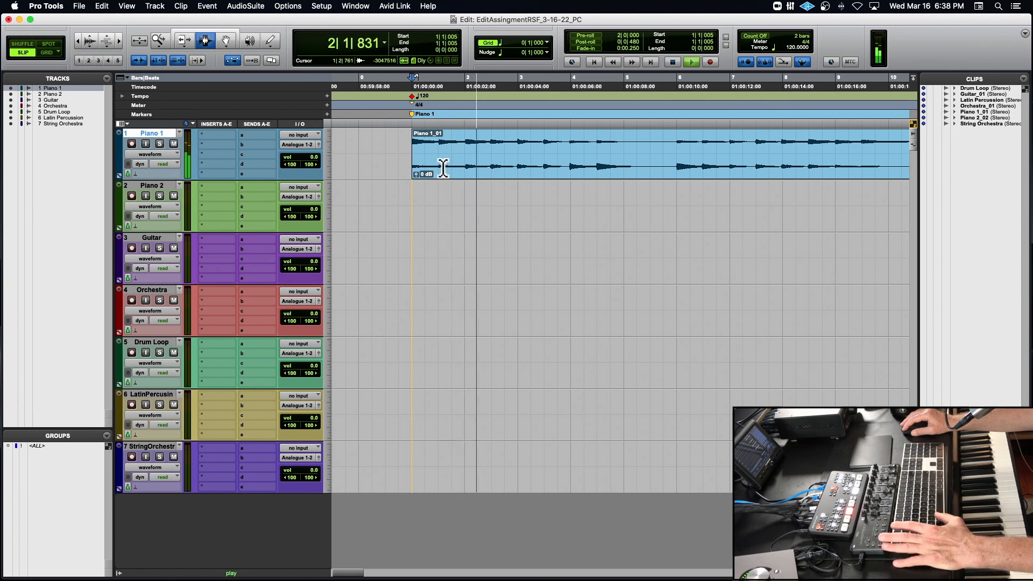
{"action": "scroll", "coordinate": [592, 173], "scroll_direction": "right", "scroll_amount": 5}
{"action": "key", "text": "space"}
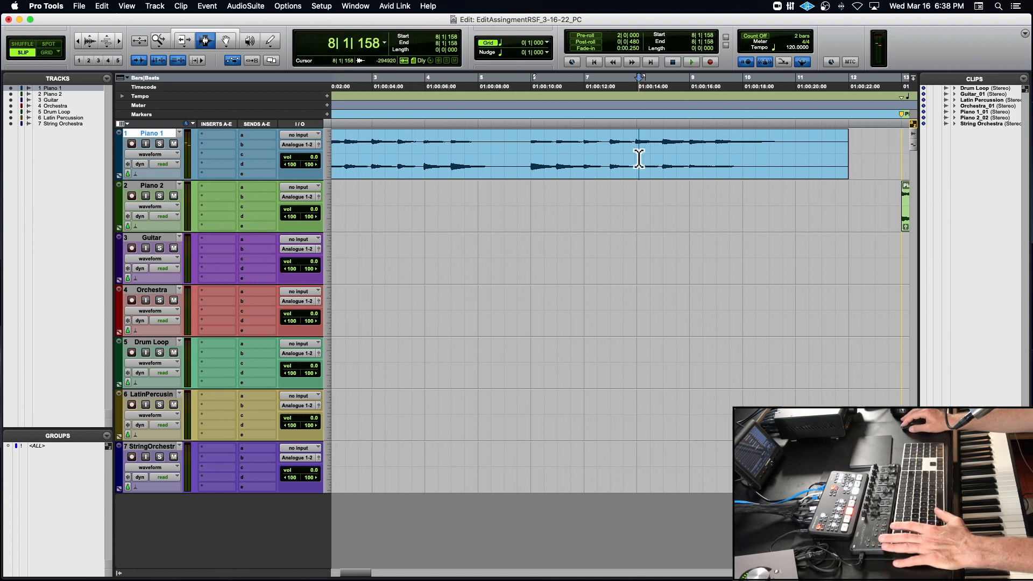
Audition the Piano 1 clip from about bar 8 and again near its start to locate the first cut at 3|1|088
{"action": "key", "text": "space"}
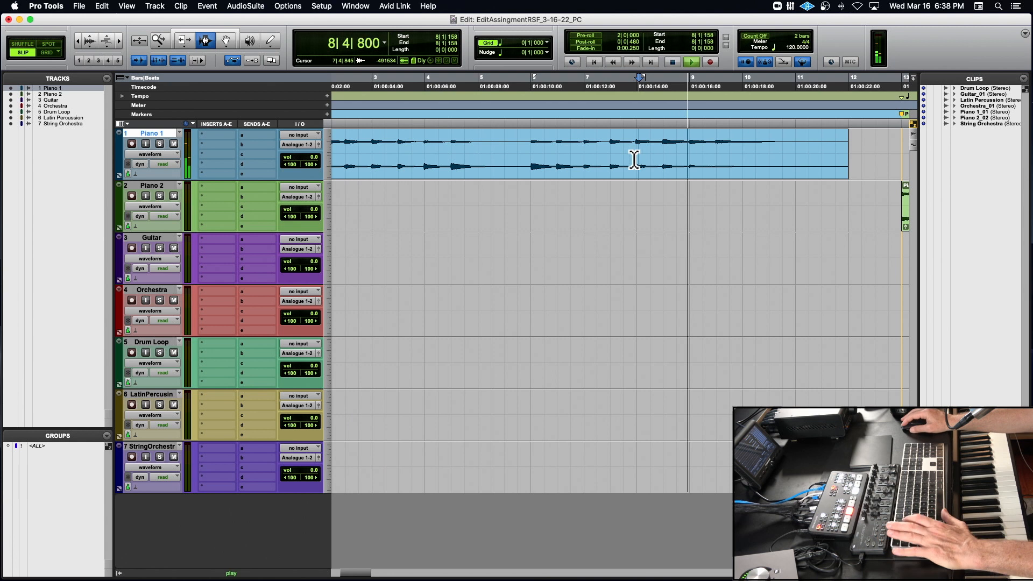
{"action": "key", "text": "super+bracketleft"}
{"action": "key", "text": "space"}
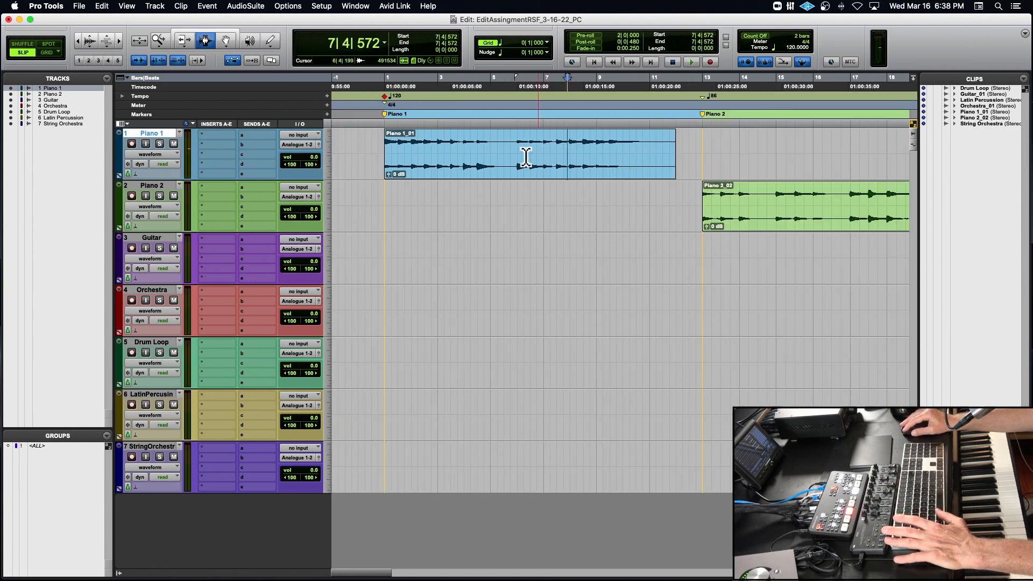
{"action": "key", "text": "space"}
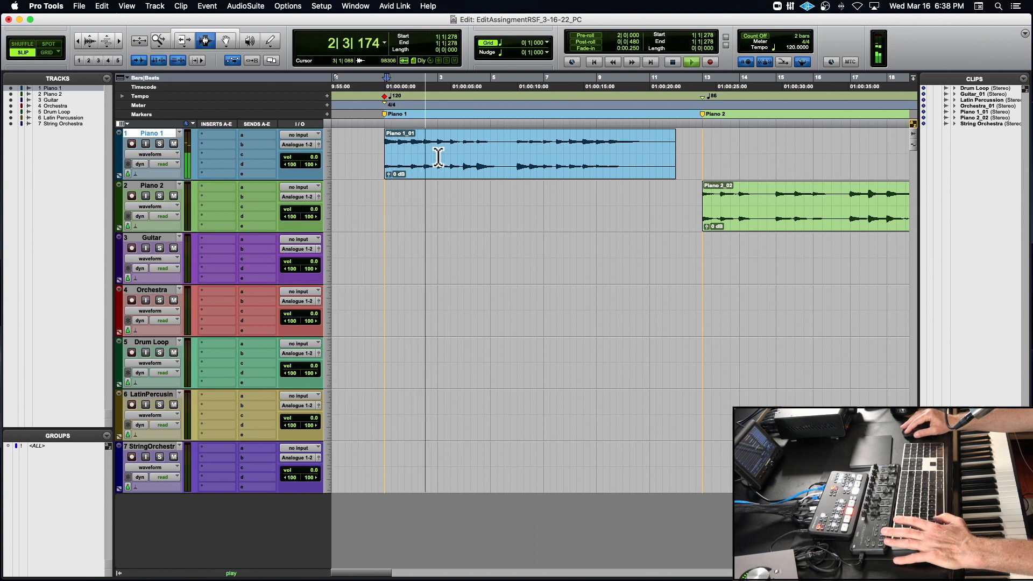
{"action": "key", "text": "space"}
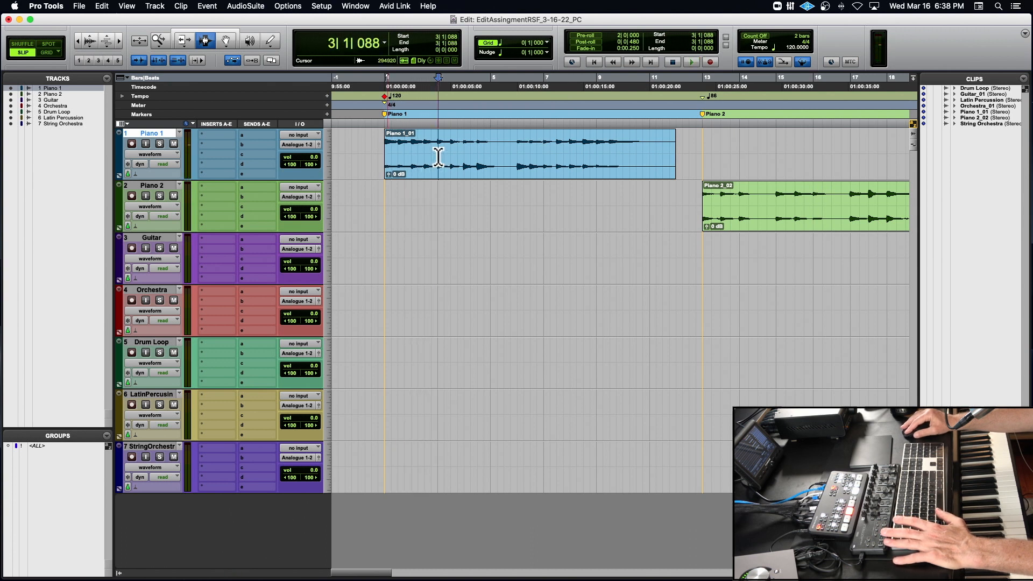
Separate the Piano 1 clip at 3|1|088, play from 5|4|763 and place the cursor at 7|2|854
{"action": "key", "text": "super+e"}
{"action": "key", "text": "space"}
{"action": "left_click", "coordinate": [515, 161]}
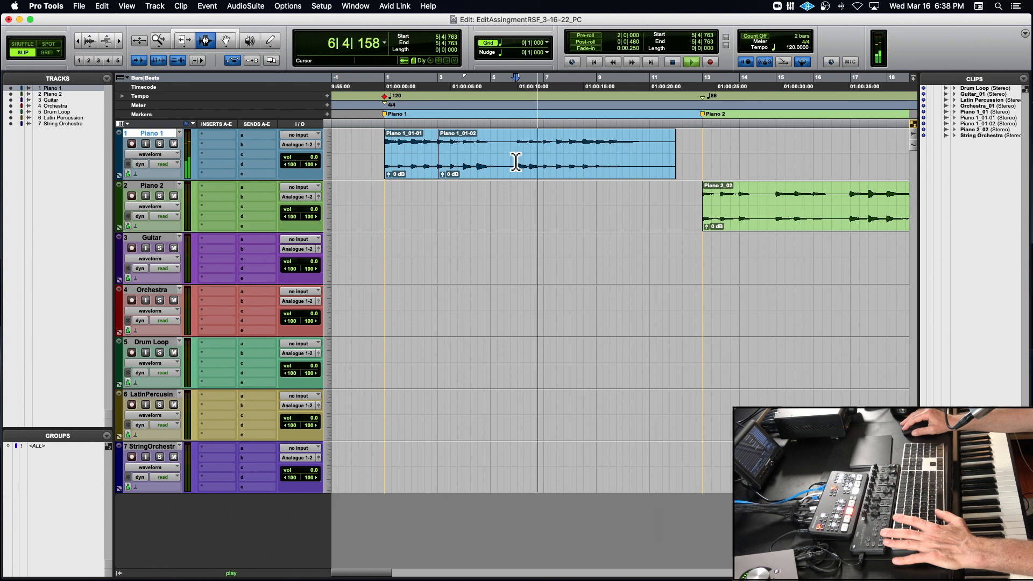
{"action": "key", "text": "space"}
{"action": "left_click", "coordinate": [556, 157]}
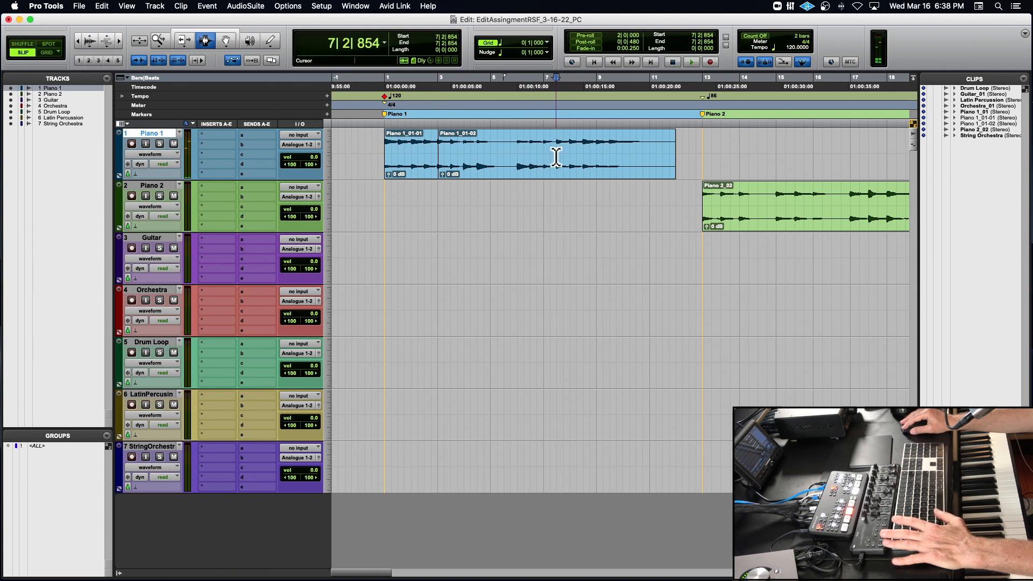
Switch the edit mode back to Grid and undo the separation of the Piano 1 clip
{"action": "left_click", "coordinate": [47, 52]}
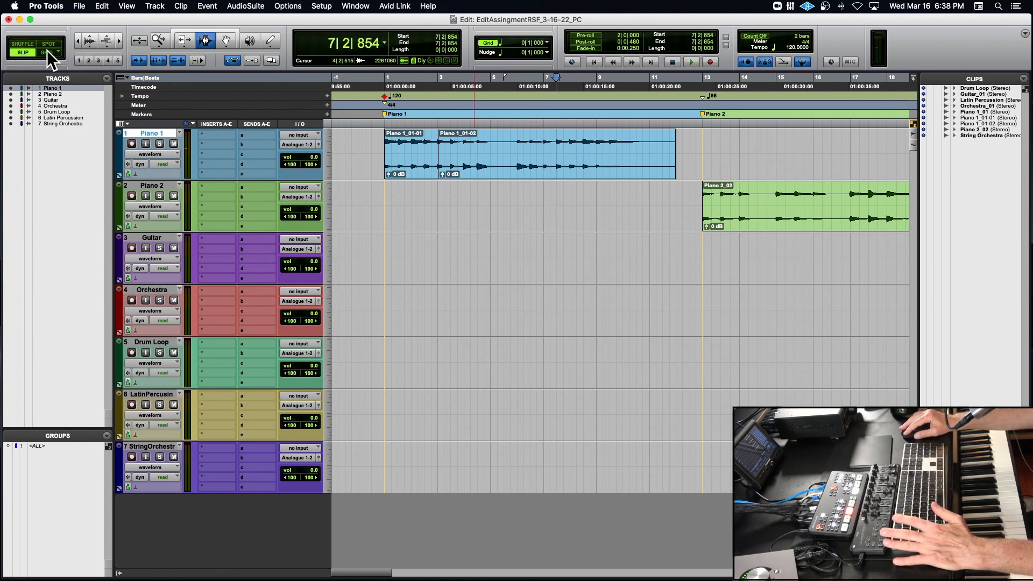
{"action": "key", "text": "super+z"}
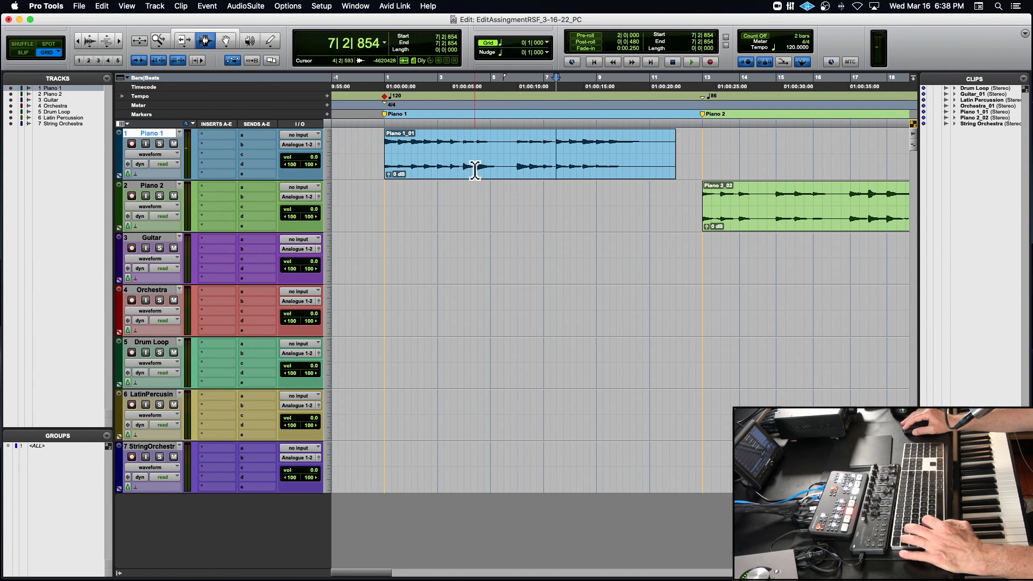
Separate the Piano 1 clip at 3|1|000 and 7|3|000, auditioning from bar 6 to find the second cut
{"action": "left_click", "coordinate": [436, 159]}
{"action": "key", "text": "b"}
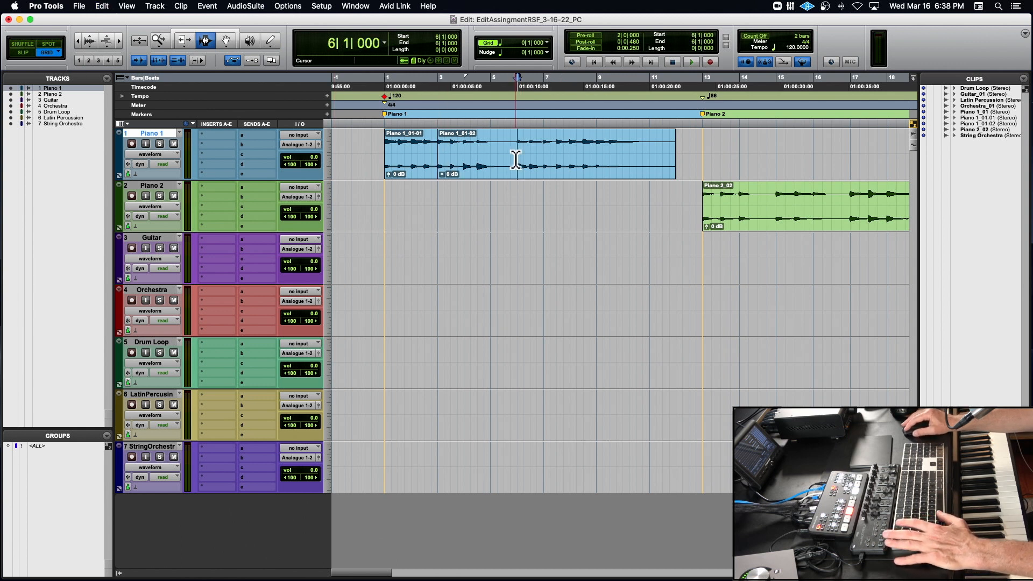
{"action": "key", "text": "space"}
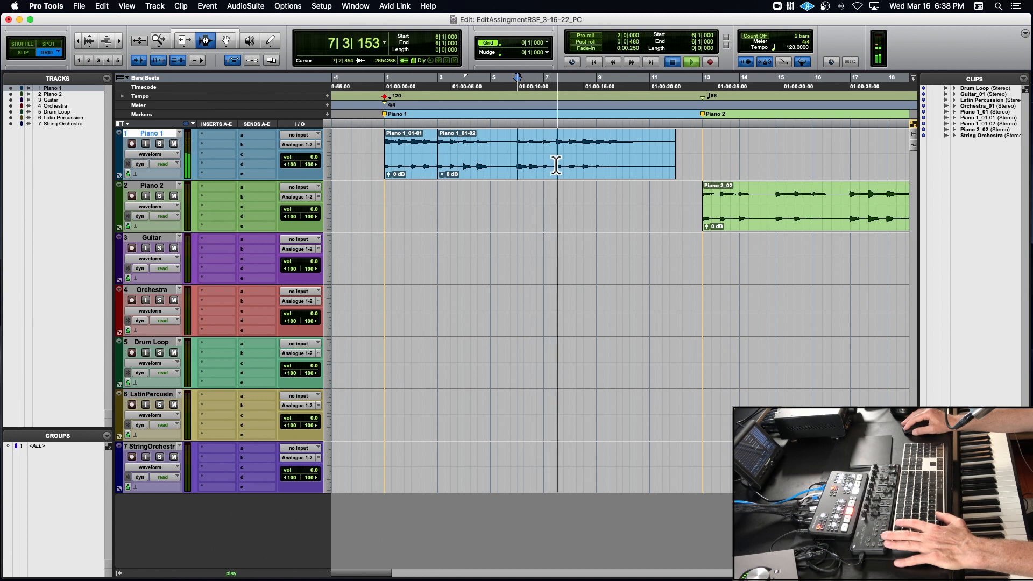
{"action": "key", "text": "space"}
{"action": "left_click", "coordinate": [556, 164]}
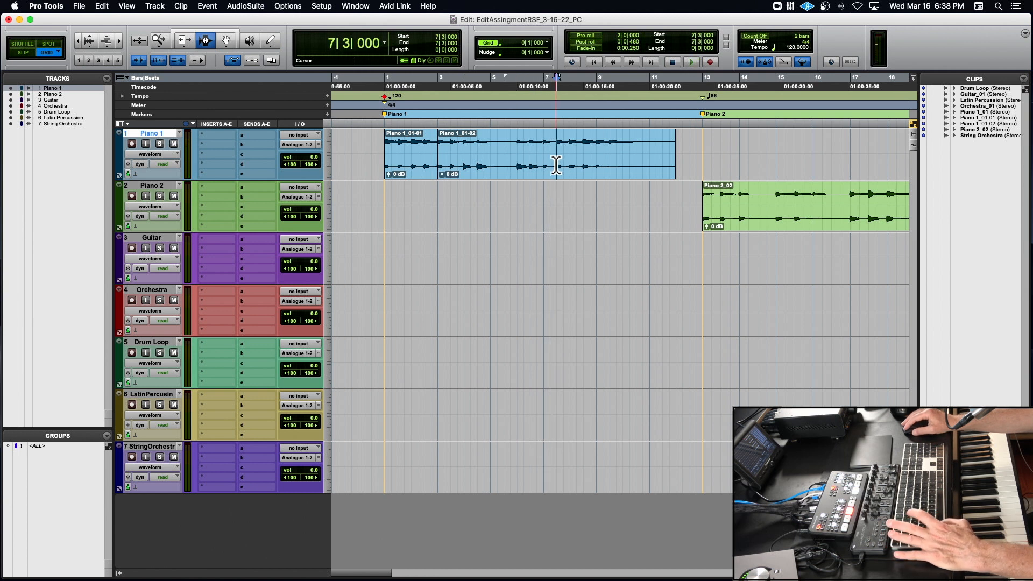
{"action": "key", "text": "b"}
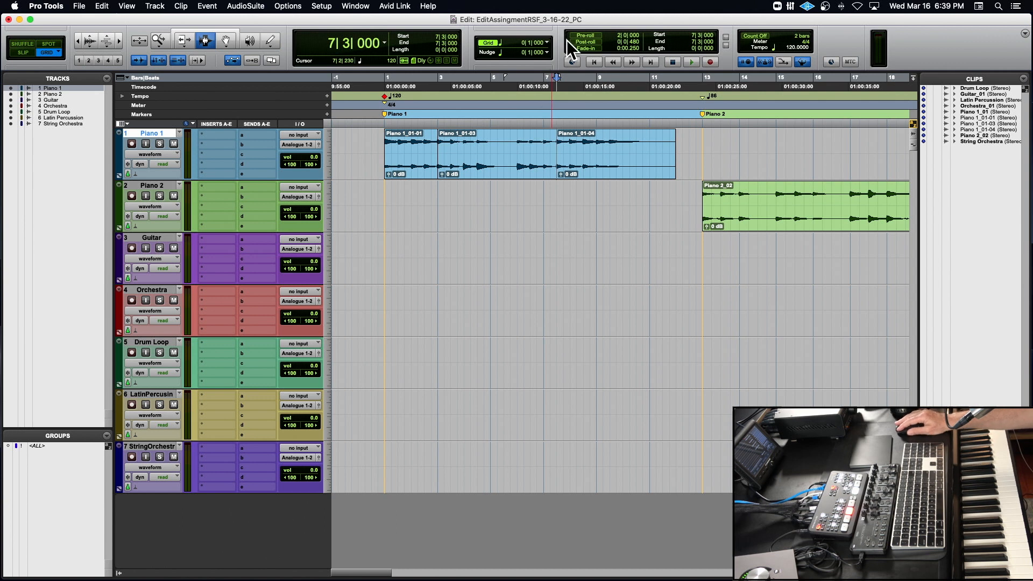
Delete the middle Piano 1 segment between 3|1|000 and 7|3|000 in Shuffle mode so the remaining clips close up
{"action": "left_click", "coordinate": [548, 43]}
{"action": "left_click", "coordinate": [545, 45]}
{"action": "left_click", "coordinate": [519, 160]}
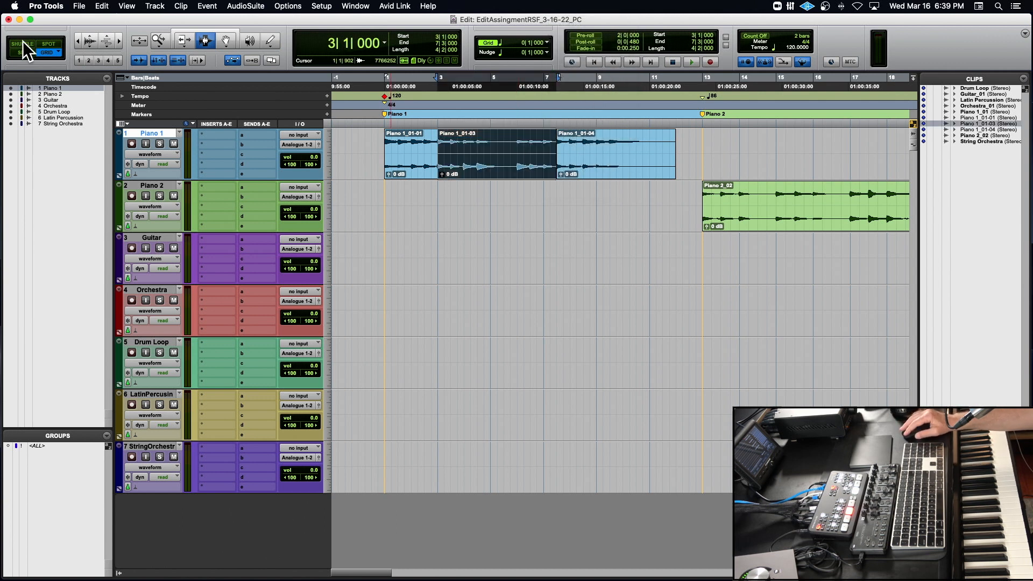
{"action": "key", "text": "Delete"}
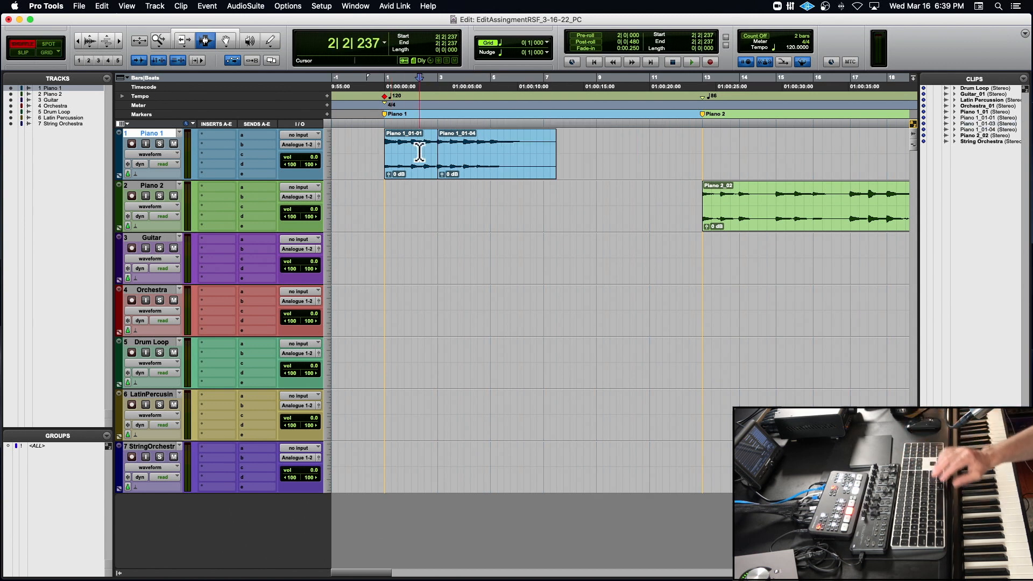
Play the Piano 1 track from 2|2|237 across the edit at bar 3 to check the transition
{"action": "key", "text": "space"}
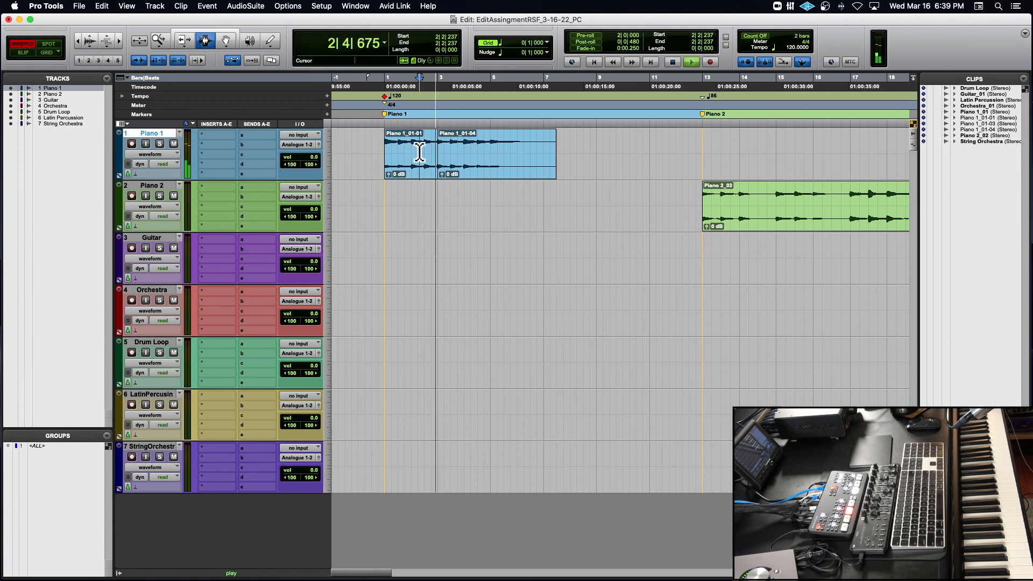
{"action": "key", "text": "space"}
{"action": "key", "text": "space"}
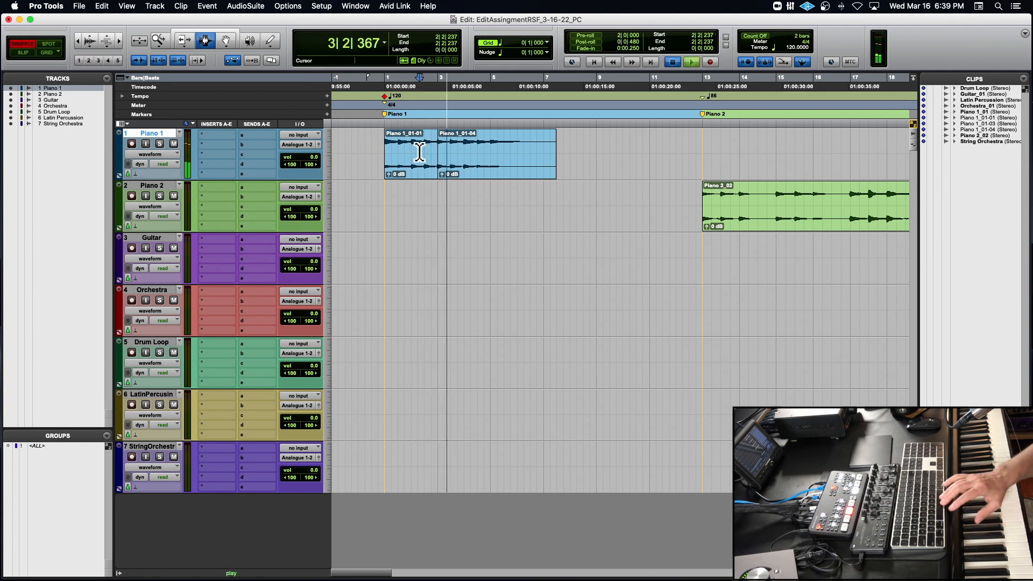
{"action": "key", "text": "space"}
Zoom in on the Piano 1 edit at bar 3 and play the selection from 2|3|223 to 3|3|050
{"action": "key", "text": "t"}
{"action": "key", "text": "t"}
{"action": "key", "text": "t"}
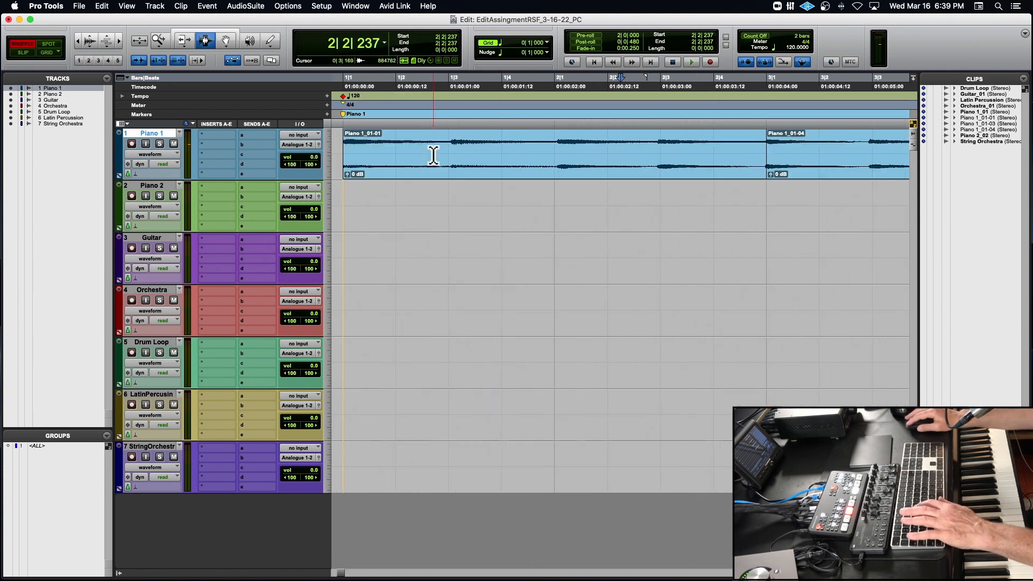
{"action": "scroll", "coordinate": [478, 157], "scroll_direction": "right", "scroll_amount": 5}
{"action": "left_click", "coordinate": [540, 162]}
{"action": "left_click", "coordinate": [451, 161]}
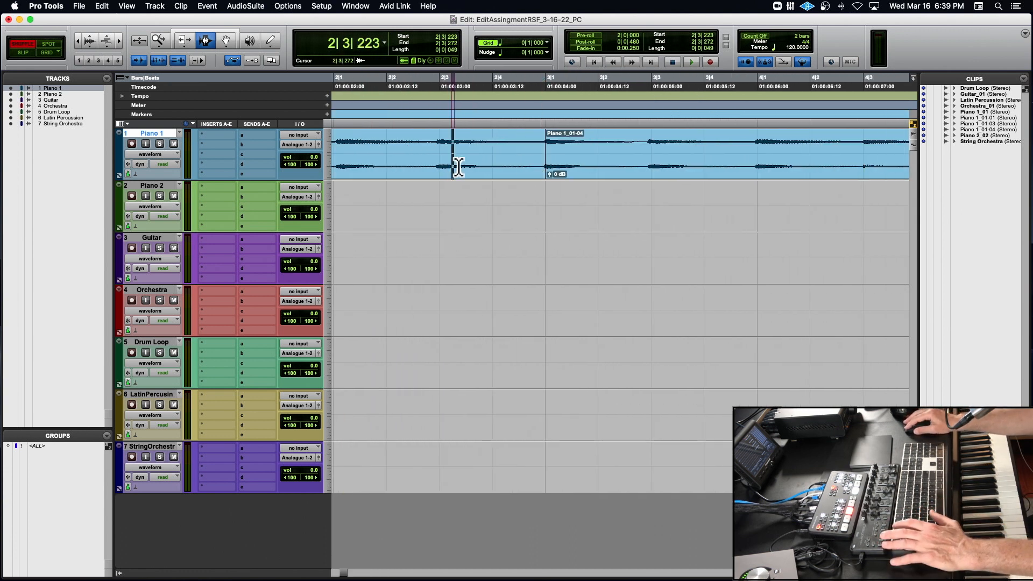
{"action": "left_click", "coordinate": [653, 161], "text": "shift"}
{"action": "key", "text": "space"}
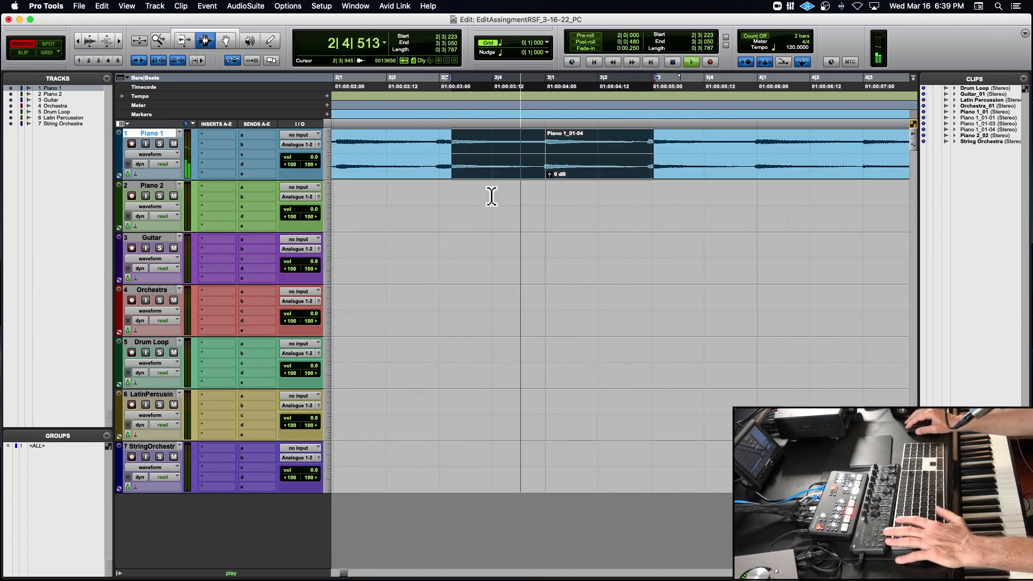
{"action": "key", "text": "space"}
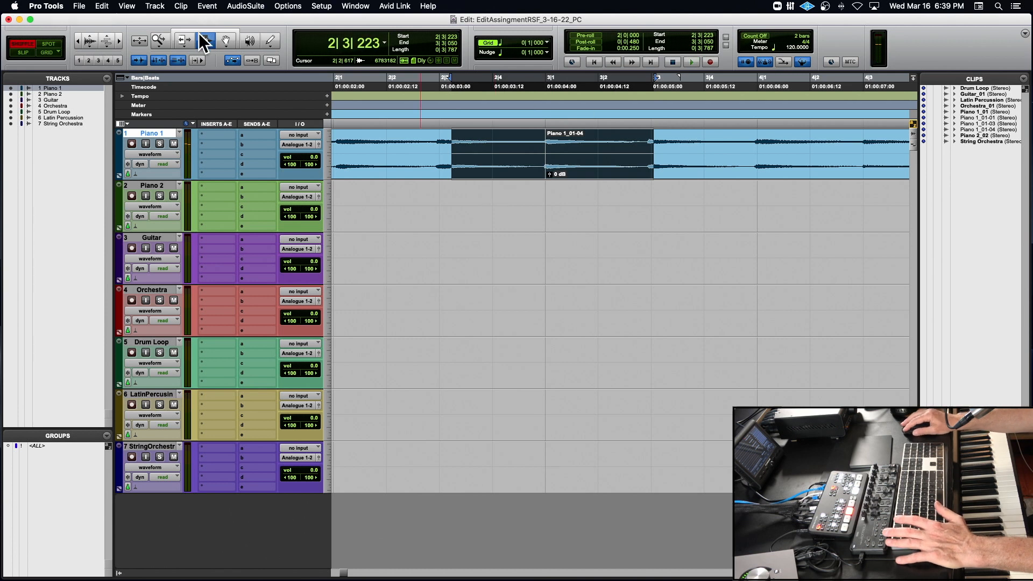
Enlarge the height of all tracks and zoom in closely on the Piano 1 edit at bar 3
{"action": "key", "text": "t"}
{"action": "key", "text": "t"}
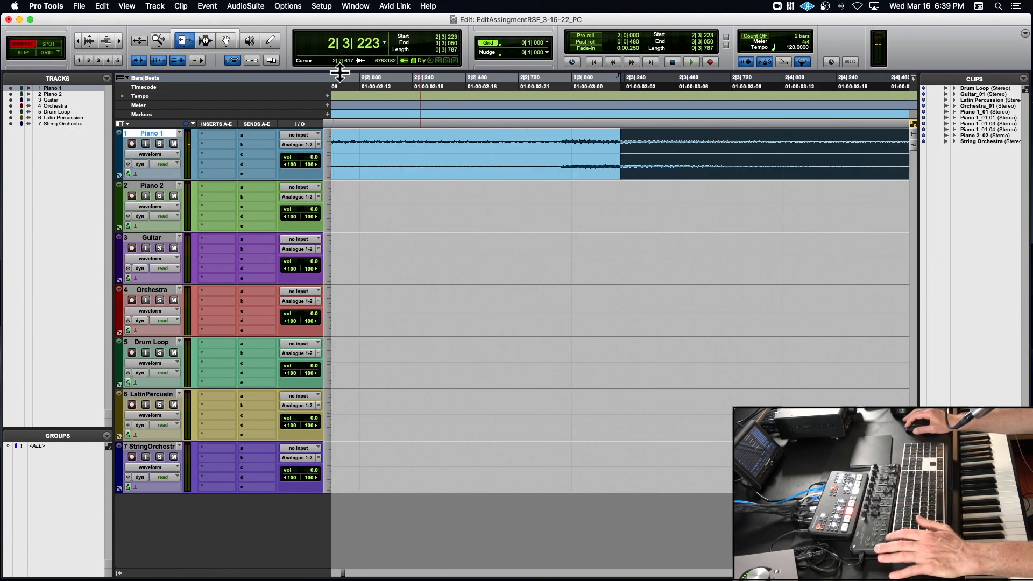
{"action": "scroll", "coordinate": [527, 155], "scroll_direction": "right", "scroll_amount": 5}
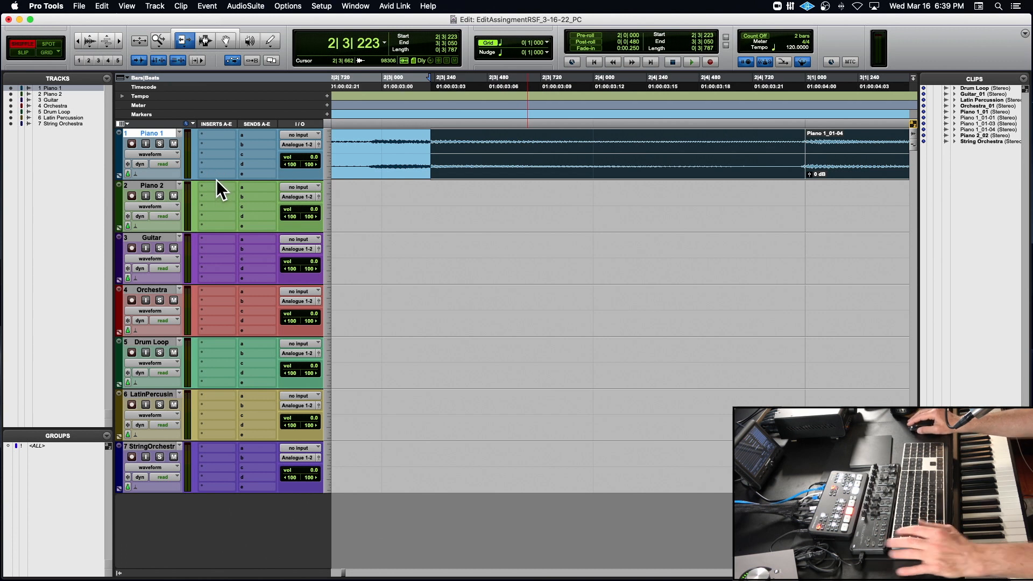
{"action": "scroll", "coordinate": [216, 180], "scroll_direction": "right", "scroll_amount": 15}
{"action": "key", "text": "ctrl+alt+Up"}
{"action": "key", "text": "ctrl+alt+Up"}
{"action": "key", "text": "ctrl+alt+Up"}
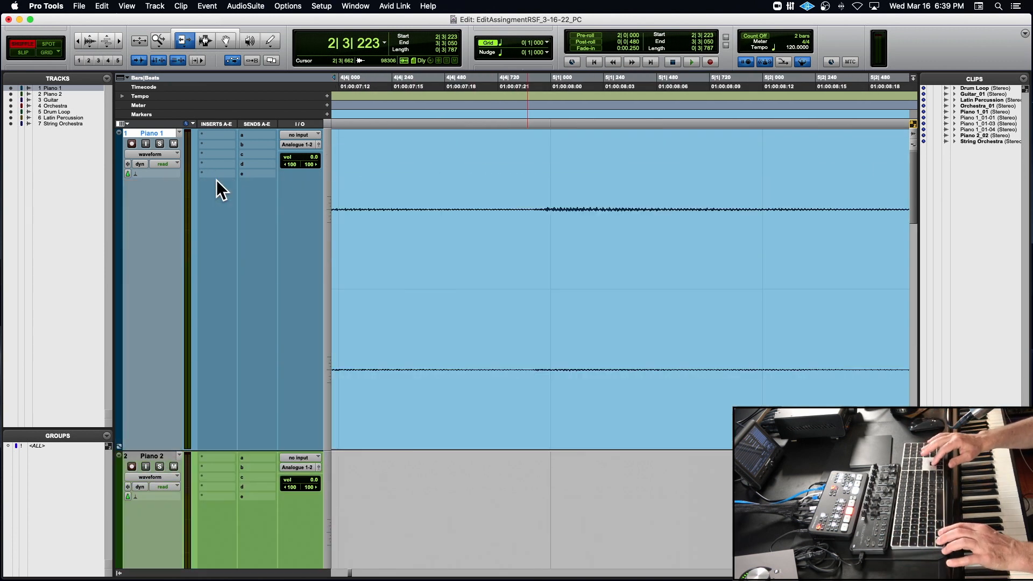
{"action": "key", "text": "space"}
{"action": "key", "text": "space"}
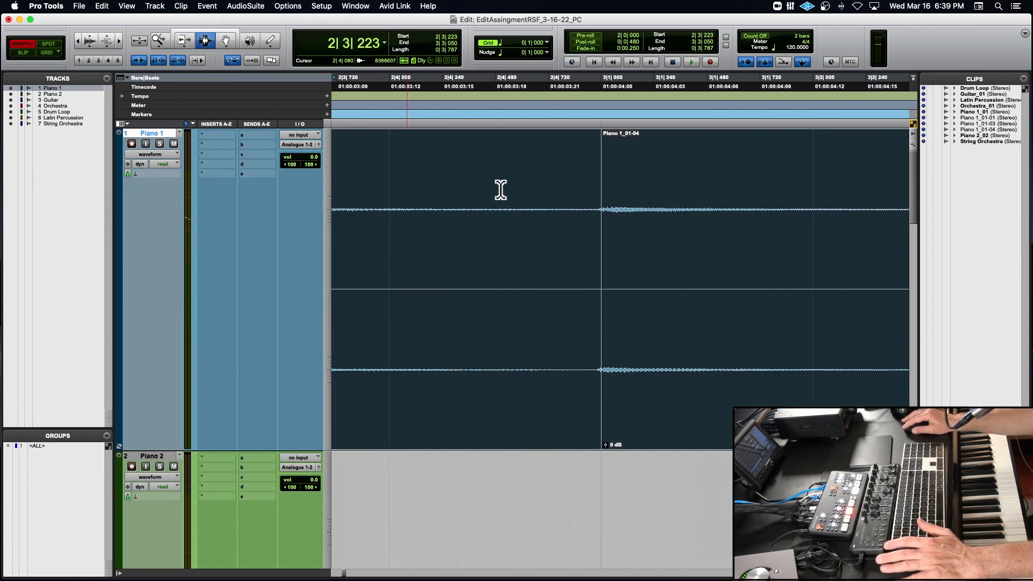
Trim the start of the second Piano 1 clip back to 2|4|938 in Slip mode so its attack is included
{"action": "left_click", "coordinate": [595, 223]}
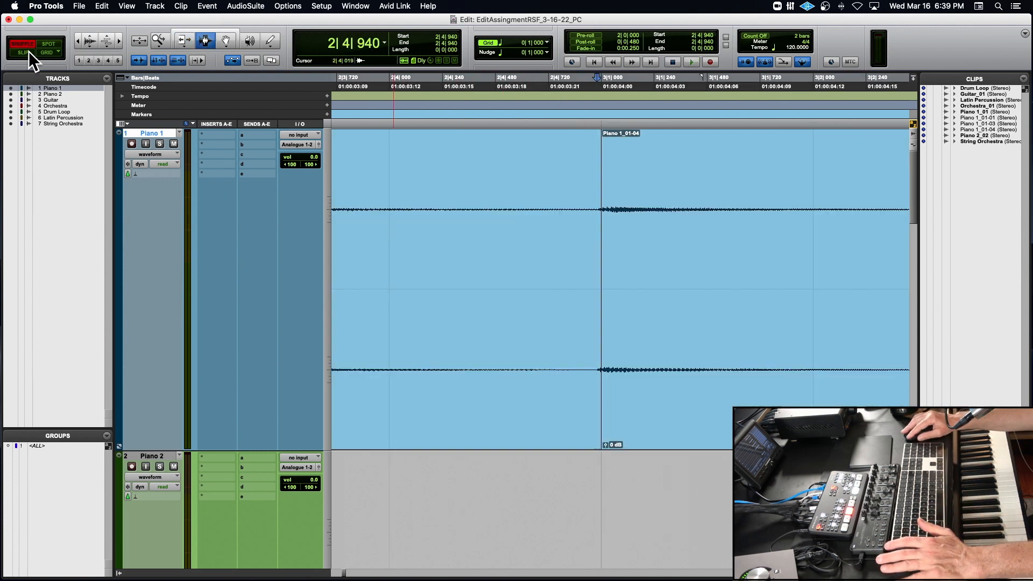
{"action": "left_click", "coordinate": [184, 40]}
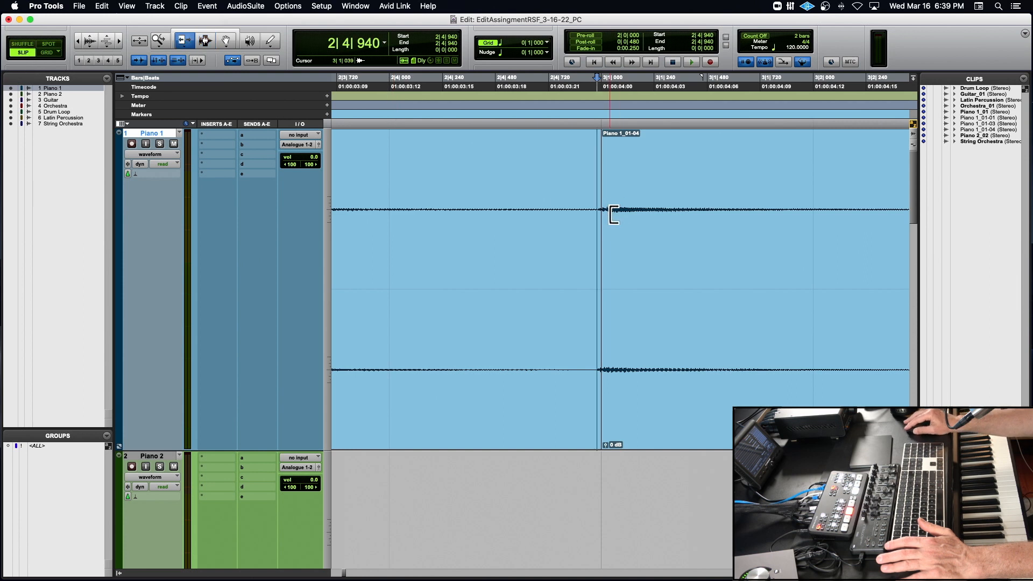
{"action": "left_click", "coordinate": [607, 215]}
{"action": "mouse_move", "coordinate": [607, 215]}
{"action": "left_mouse_down"}
{"action": "mouse_move", "coordinate": [589, 220]}
{"action": "mouse_move", "coordinate": [602, 227]}
{"action": "left_mouse_up"}
{"action": "key", "text": "shift+Return"}
{"action": "left_click", "coordinate": [590, 224]}
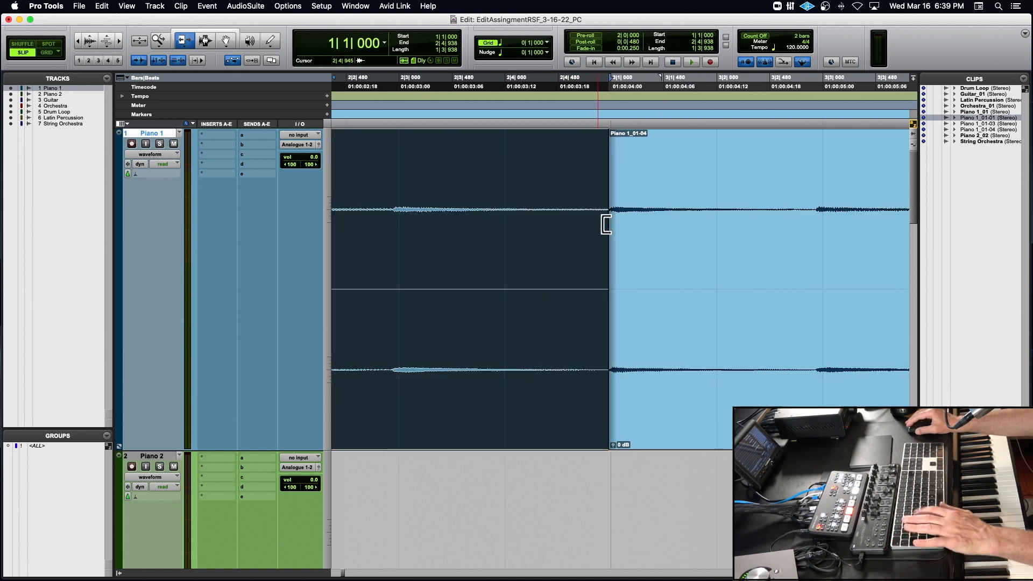
Play the session from 0|4|380 through the trimmed Piano 1 edit to check the transition
{"action": "key", "text": "super+bracketleft"}
{"action": "key", "text": "super+bracketleft"}
{"action": "key", "text": "super+bracketleft"}
{"action": "key", "text": "super+bracketleft"}
{"action": "left_click", "coordinate": [430, 115]}
{"action": "key", "text": "space"}
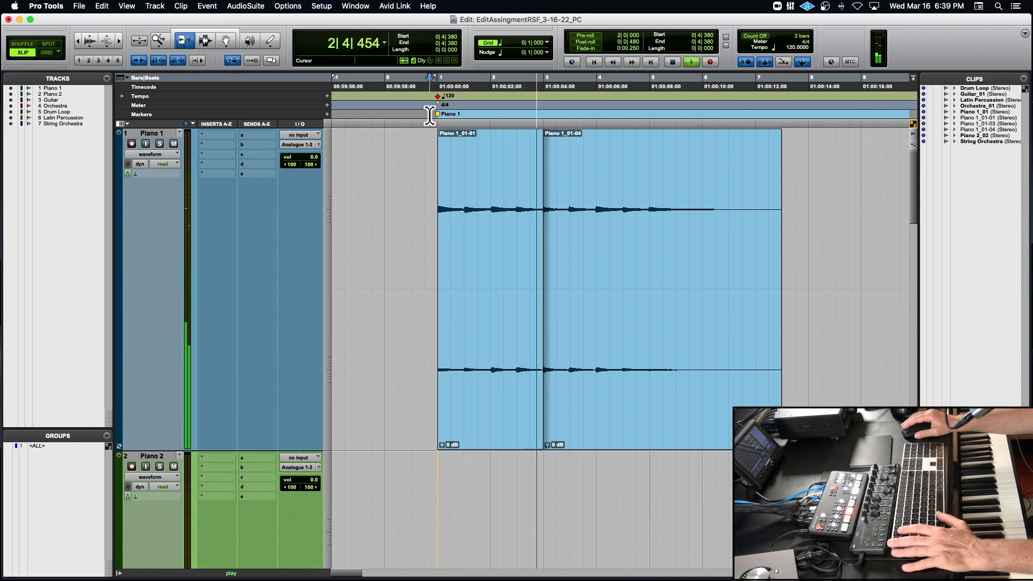
{"action": "key", "text": "space"}
Create a crossfade between the two Piano 1 clips from 2|4|924 to 2|4|948 with the Selector tool
{"action": "left_click", "coordinate": [206, 40]}
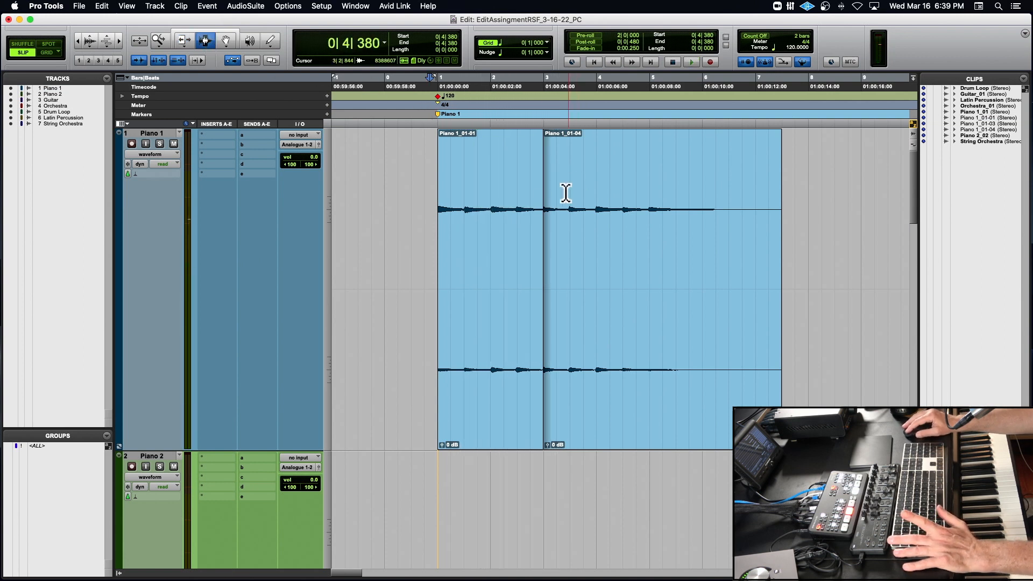
{"action": "left_click", "coordinate": [541, 203]}
{"action": "key", "text": "super+bracketright"}
{"action": "key", "text": "super+bracketright"}
{"action": "key", "text": "super+bracketright"}
{"action": "key", "text": "super+bracketright"}
{"action": "key", "text": "super+bracketright"}
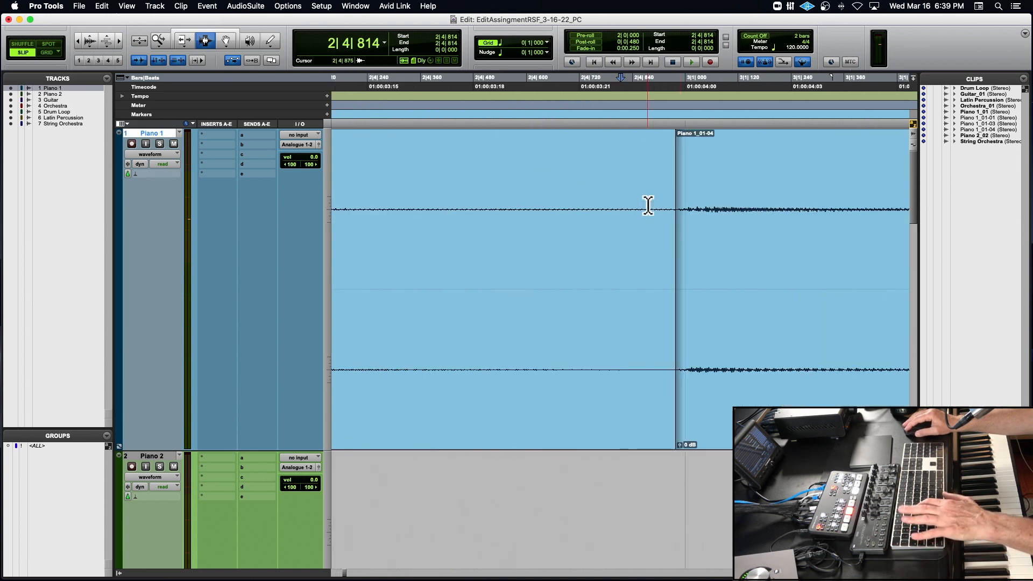
{"action": "left_click_drag", "start_coordinate": [718, 212], "coordinate": [739, 216]}
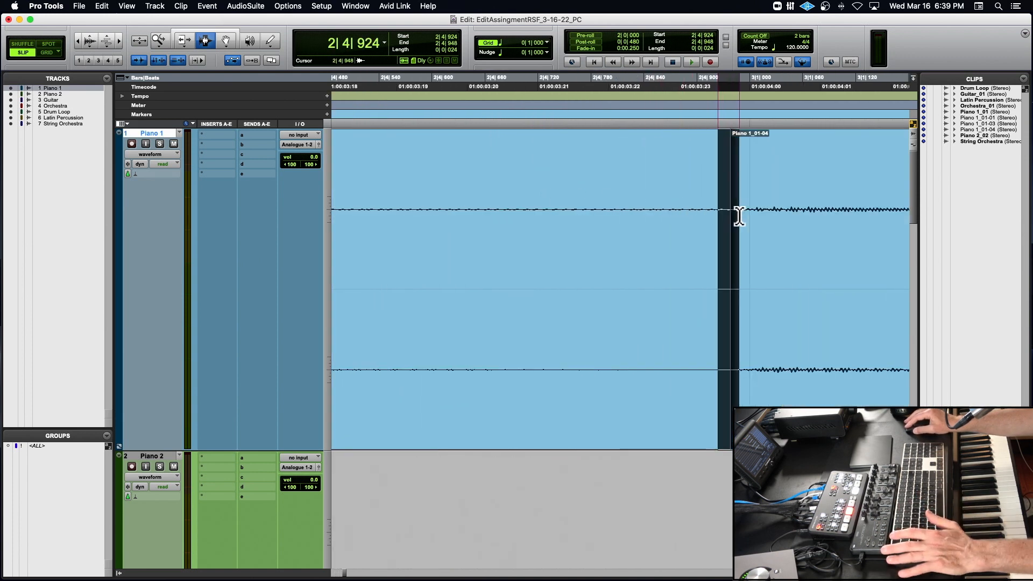
{"action": "key", "text": "ctrl+super+f"}
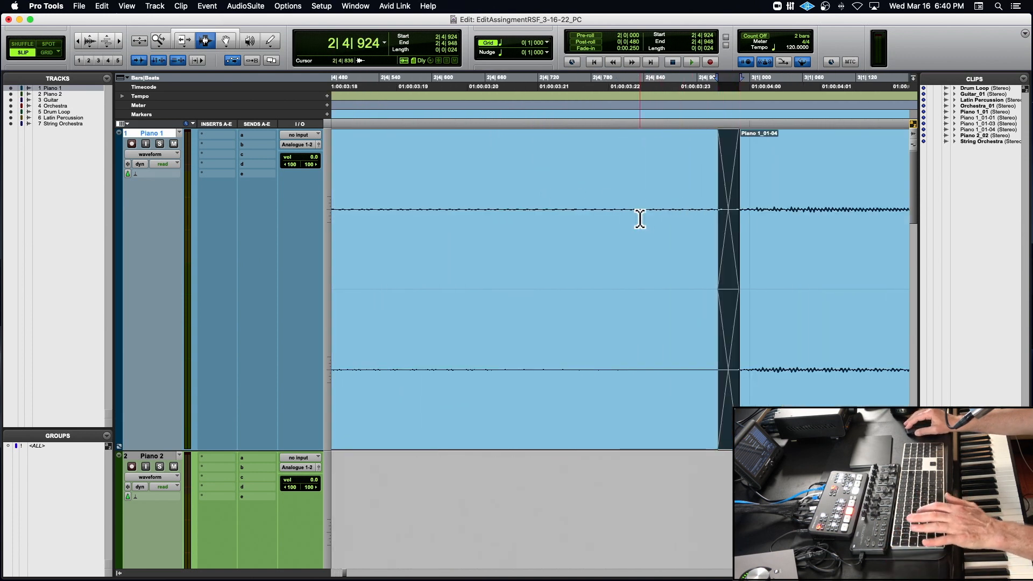
Play Piano 1 from 1|1|044 across the crossfade to check the finished edit
{"action": "key", "text": "super+bracketleft"}
{"action": "key", "text": "super+bracketleft"}
{"action": "key", "text": "super+bracketleft"}
{"action": "key", "text": "super+bracketleft"}
{"action": "key", "text": "super+bracketleft"}
{"action": "key", "text": "super+bracketleft"}
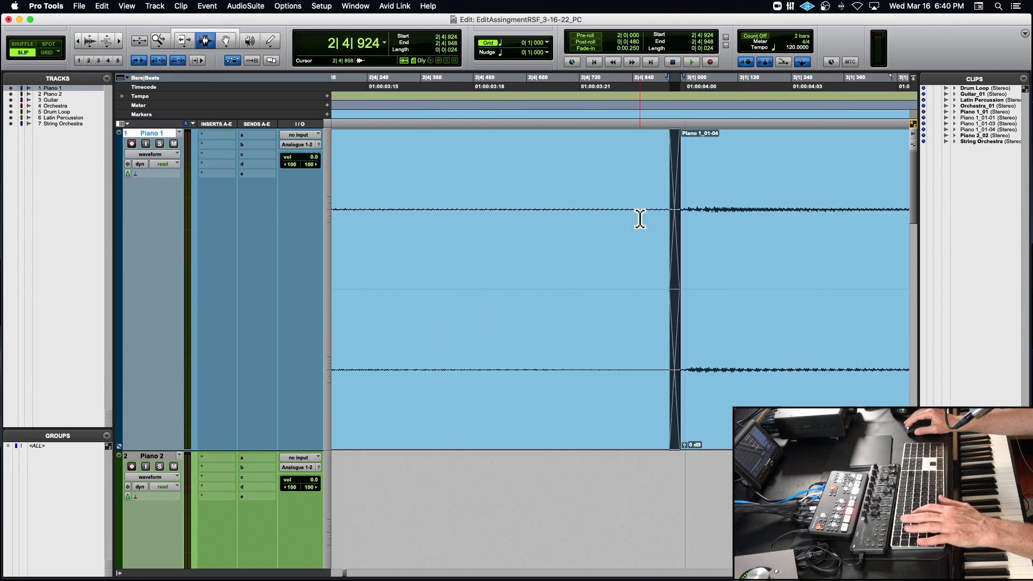
{"action": "left_click", "coordinate": [438, 222]}
{"action": "key", "text": "space"}
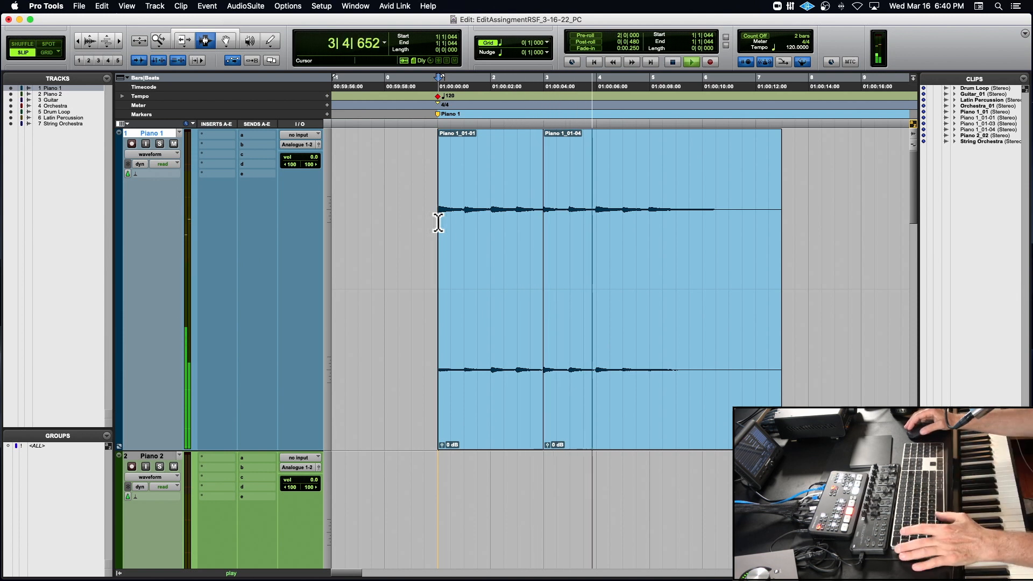
{"action": "key", "text": "space"}
Select the whole Piano 2 clip and audition its beginning from bar 13
{"action": "scroll", "coordinate": [439, 223], "scroll_direction": "right", "scroll_amount": 5}
{"action": "scroll", "coordinate": [438, 223], "scroll_direction": "down", "scroll_amount": 5}
{"action": "scroll", "coordinate": [439, 224], "scroll_direction": "right", "scroll_amount": 5}
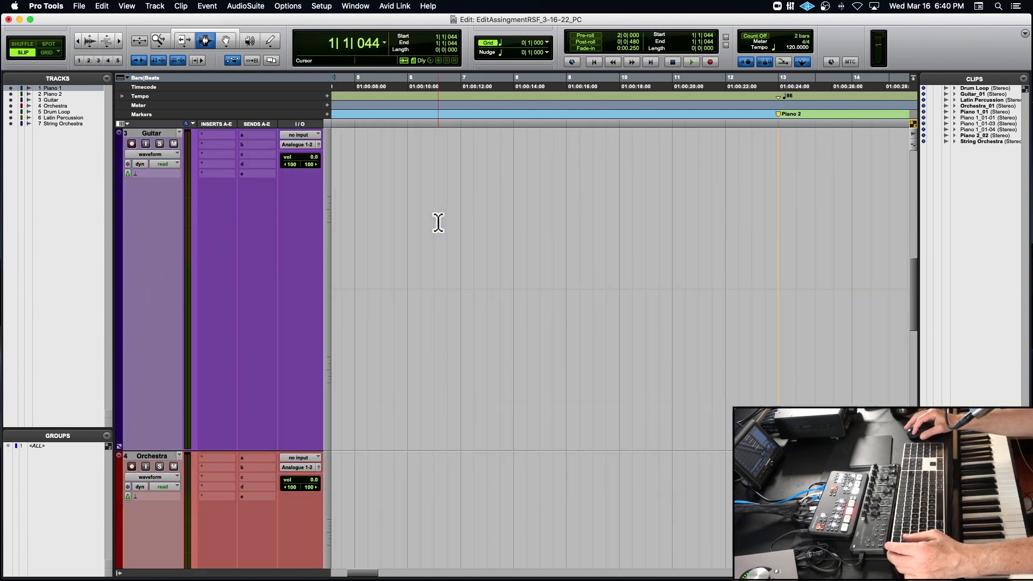
{"action": "scroll", "coordinate": [438, 223], "scroll_direction": "up", "scroll_amount": 2}
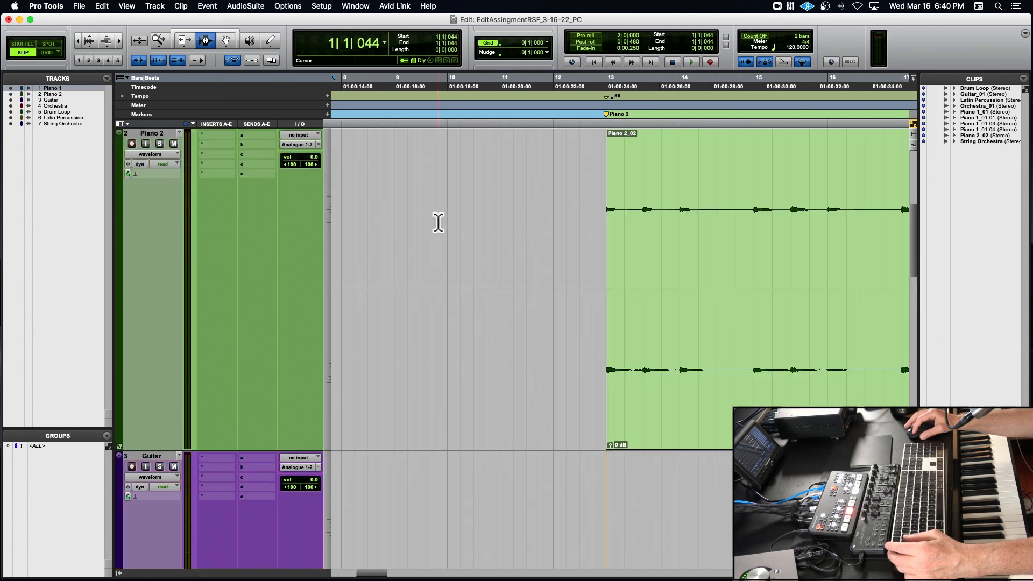
{"action": "double_click", "coordinate": [657, 221]}
{"action": "key", "text": "space"}
{"action": "key", "text": "super+bracketleft"}
{"action": "key", "text": "super+bracketleft"}
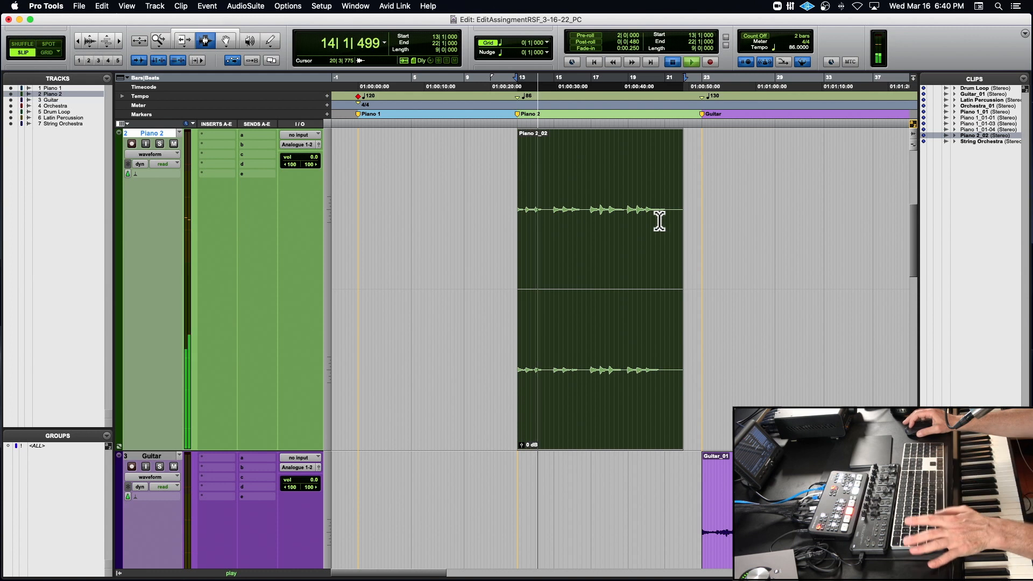
{"action": "key", "text": "space"}
Audition the Guitar recording from 22|4|522, just before its marker, to learn its phrases
{"action": "scroll", "coordinate": [658, 221], "scroll_direction": "down", "scroll_amount": 2}
{"action": "left_click", "coordinate": [701, 233]}
{"action": "key", "text": "space"}
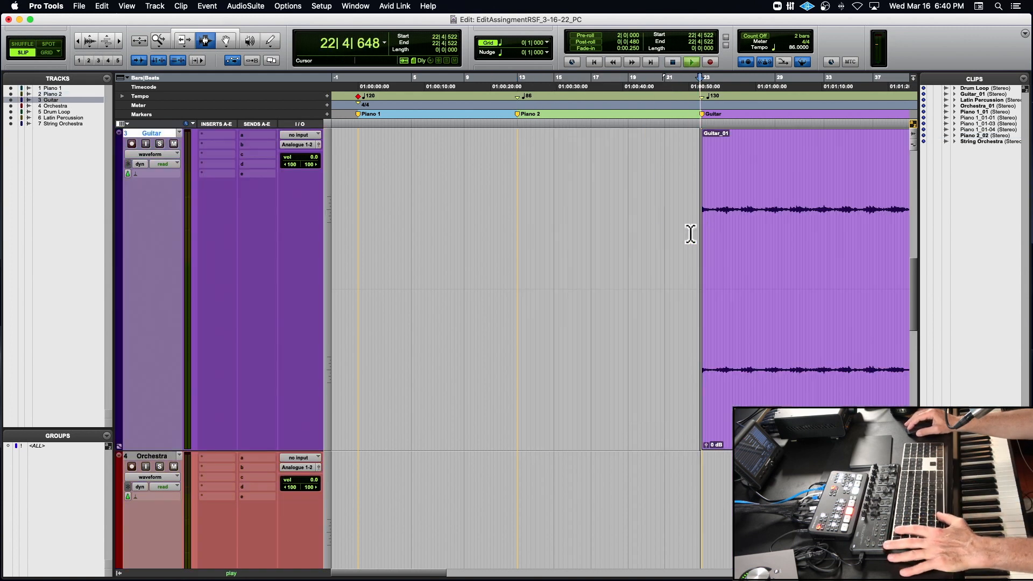
{"action": "key", "text": "super+bracketleft"}
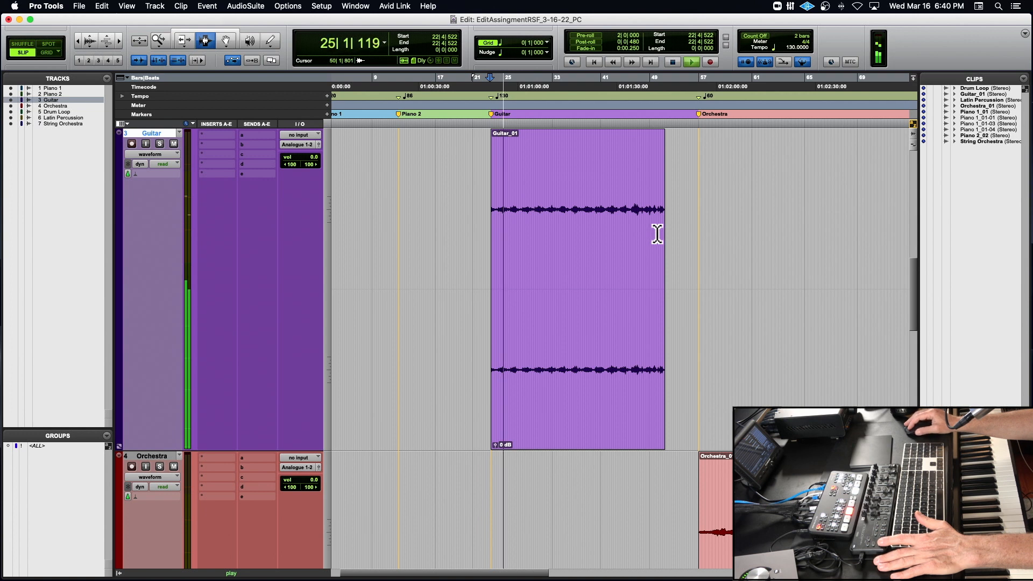
{"action": "key", "text": "super+bracketright"}
{"action": "key", "text": "super+bracketright"}
{"action": "key", "text": "super+bracketright"}
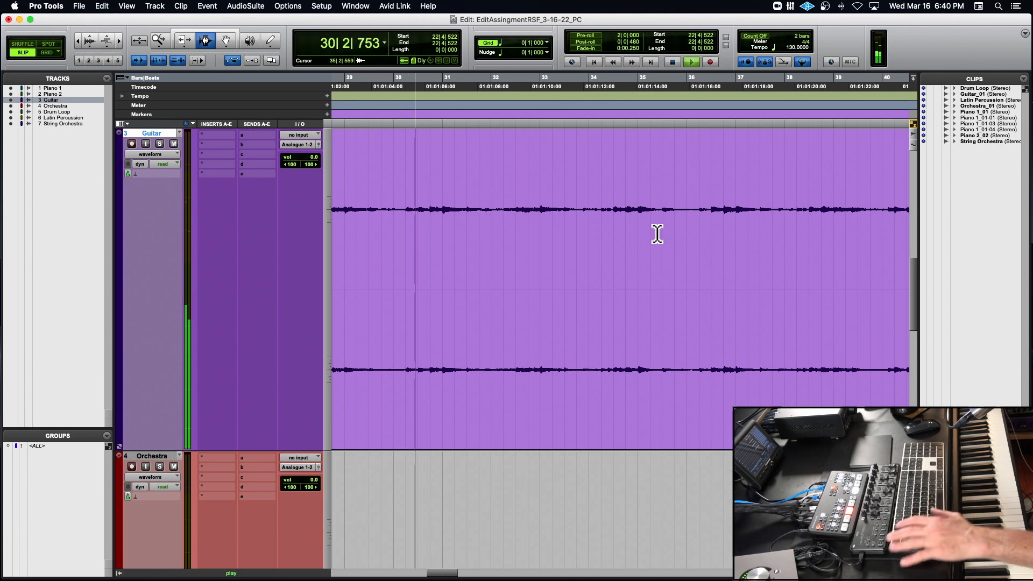
{"action": "key", "text": "space"}
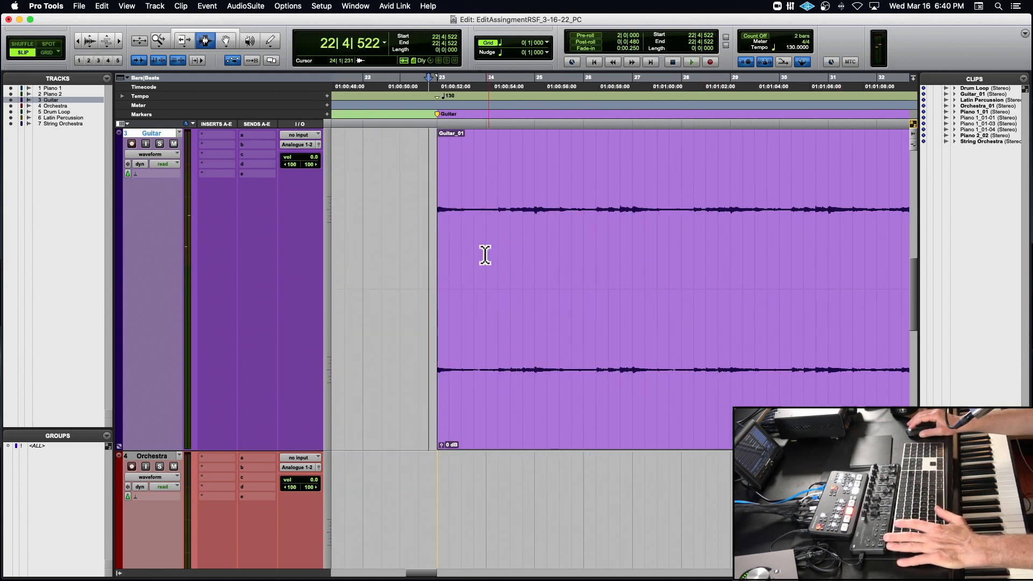
Delete the Guitar section from 25|1|000 to 29|1|000 in Shuffle mode, auditioning in Grid mode from 25|1|000 to find the cut
{"action": "left_click", "coordinate": [49, 52]}
{"action": "key", "text": "space"}
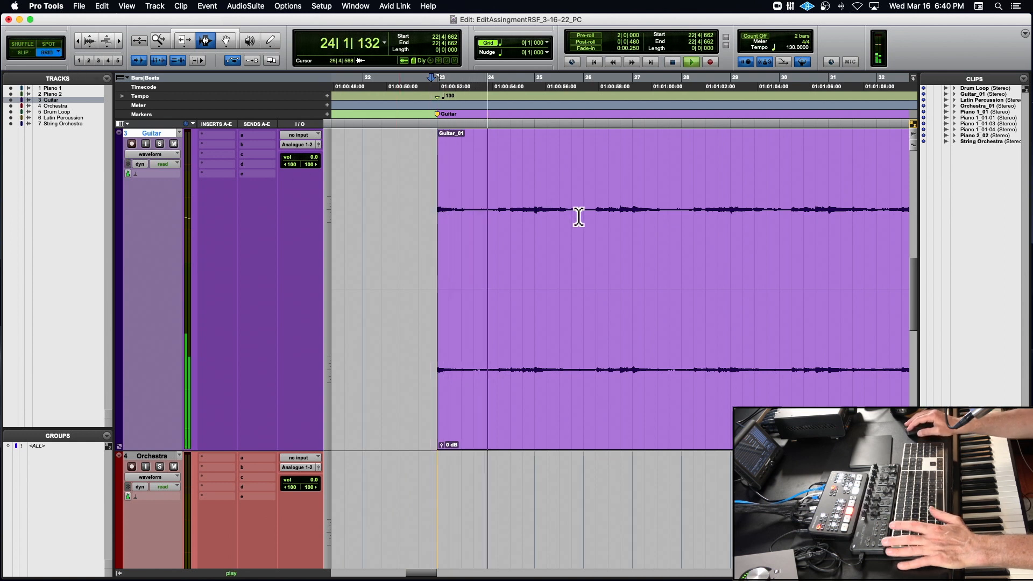
{"action": "left_click", "coordinate": [535, 227]}
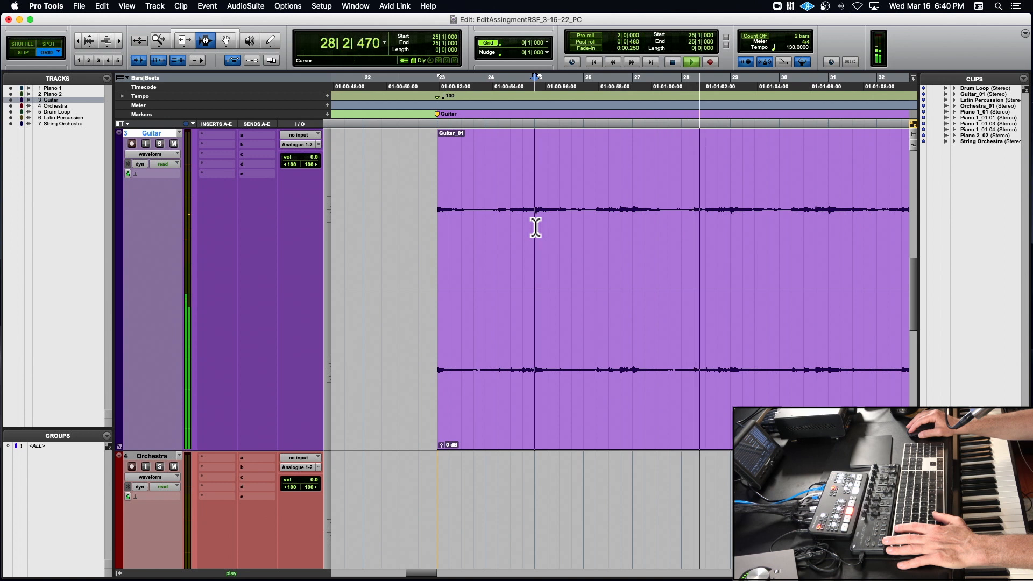
{"action": "key", "text": "space"}
{"action": "left_click_drag", "start_coordinate": [535, 228], "coordinate": [724, 228]}
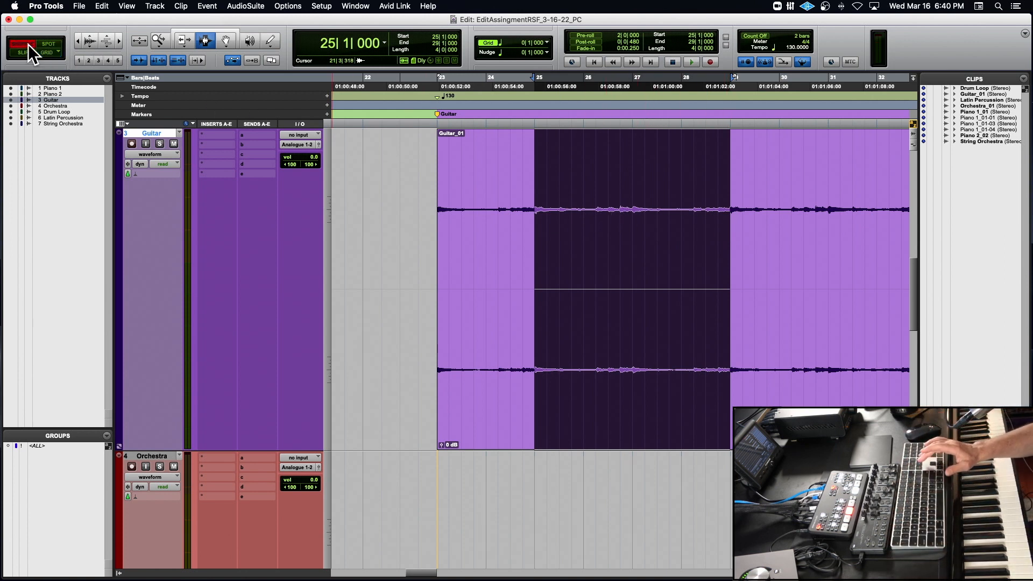
{"action": "key", "text": "Delete"}
Play the Guitar track from 22|4|522 across the edit at bar 25 to check the transition
{"action": "left_click", "coordinate": [428, 169]}
{"action": "key", "text": "space"}
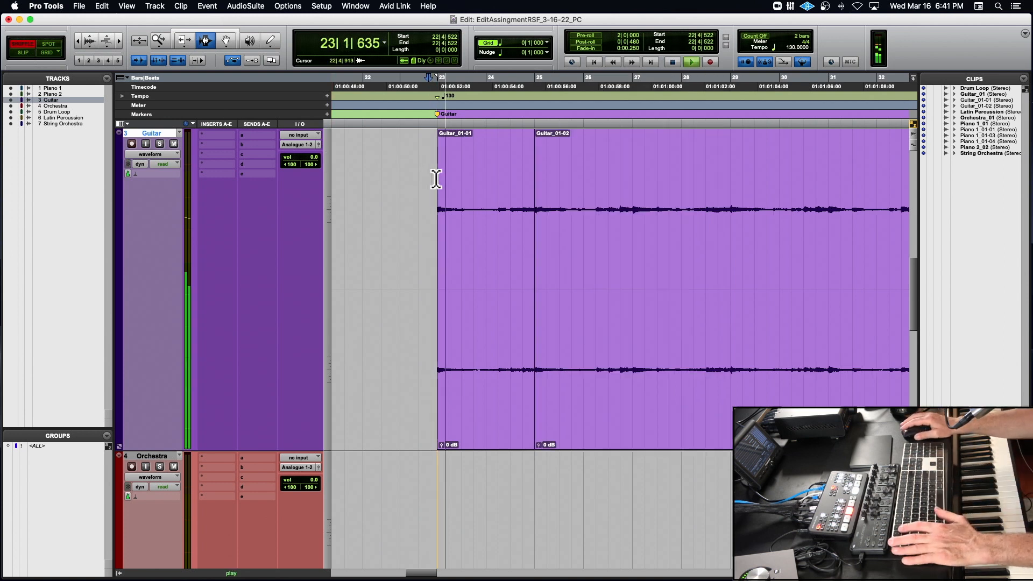
{"action": "scroll", "coordinate": [436, 179], "scroll_direction": "left", "scroll_amount": 3}
{"action": "key", "text": "super+bracketright"}
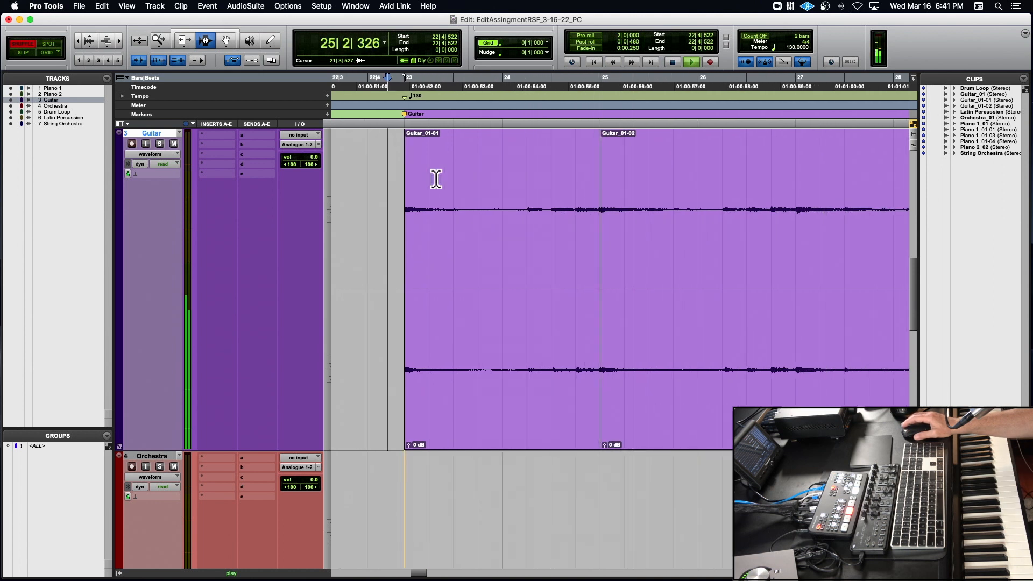
{"action": "scroll", "coordinate": [436, 179], "scroll_direction": "right", "scroll_amount": 1}
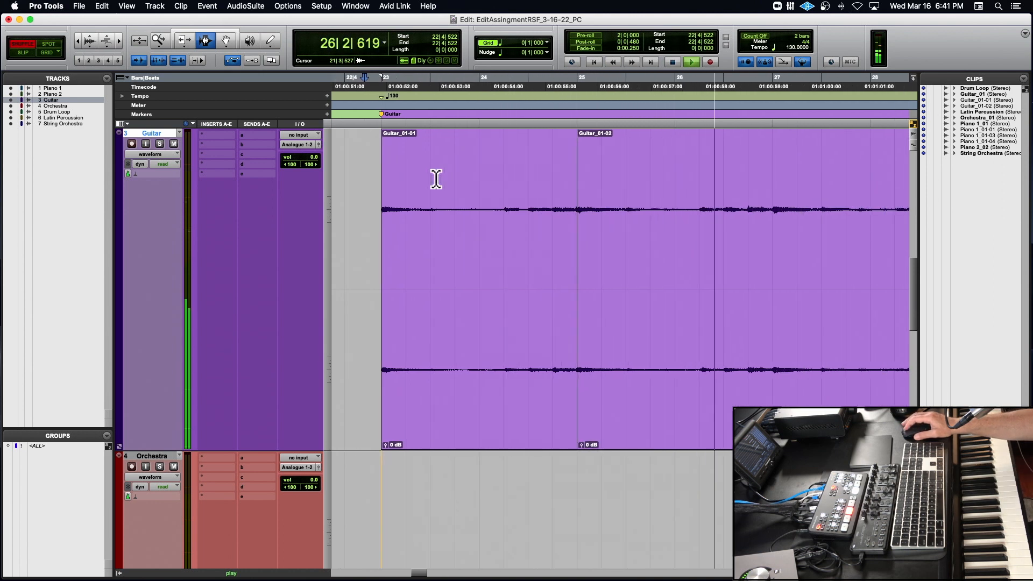
{"action": "scroll", "coordinate": [435, 179], "scroll_direction": "right", "scroll_amount": 4}
{"action": "scroll", "coordinate": [435, 179], "scroll_direction": "right", "scroll_amount": 2}
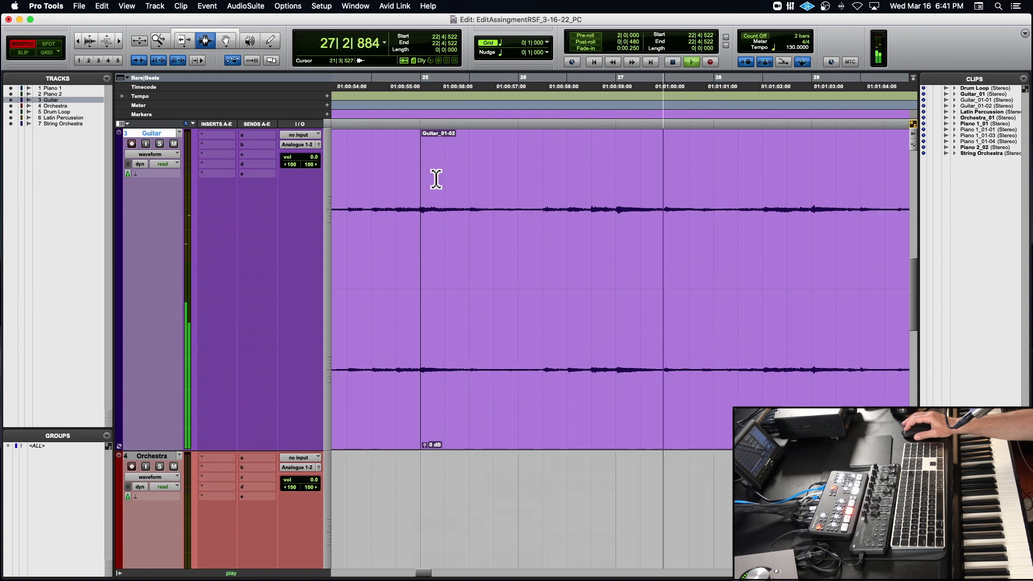
{"action": "key", "text": "super+bracketleft"}
{"action": "key", "text": "super+bracketleft"}
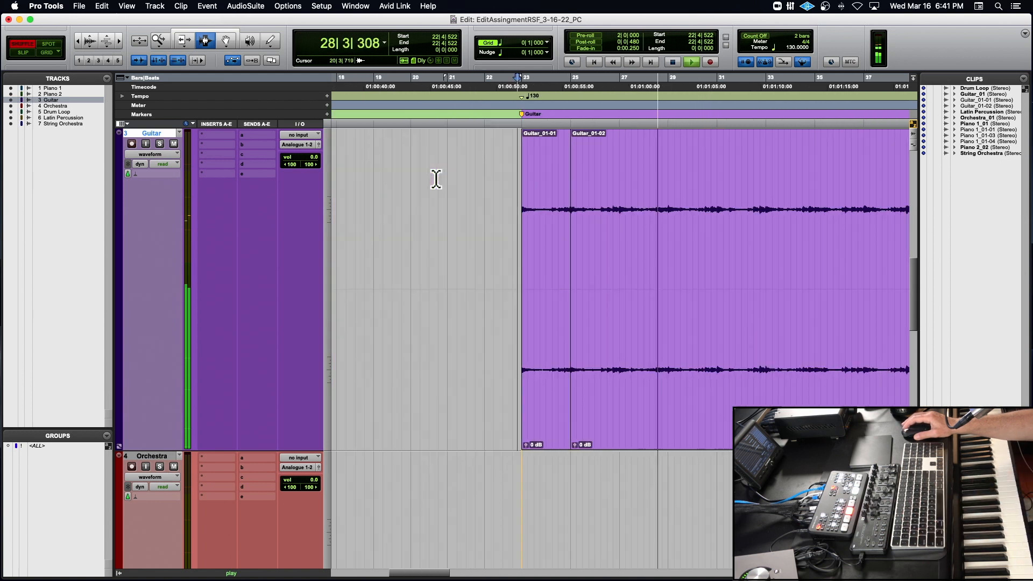
{"action": "scroll", "coordinate": [435, 179], "scroll_direction": "right", "scroll_amount": 1}
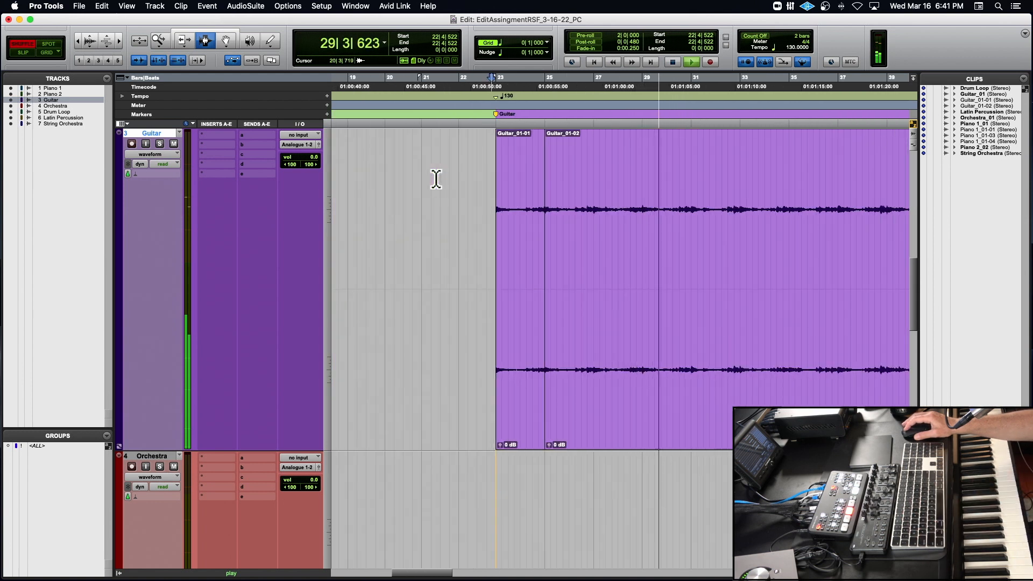
{"action": "scroll", "coordinate": [436, 179], "scroll_direction": "right", "scroll_amount": 3}
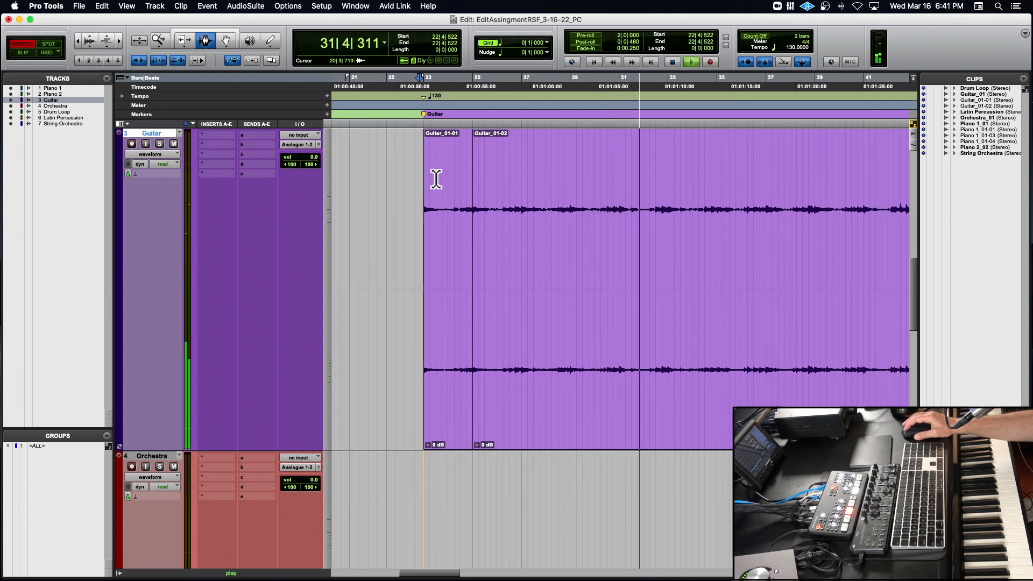
Split the Guitar clip at 31|1|000 in Grid mode, auditioning the preceding bars to find the cut
{"action": "scroll", "coordinate": [435, 179], "scroll_direction": "right", "scroll_amount": 1}
{"action": "scroll", "coordinate": [436, 179], "scroll_direction": "right", "scroll_amount": 1}
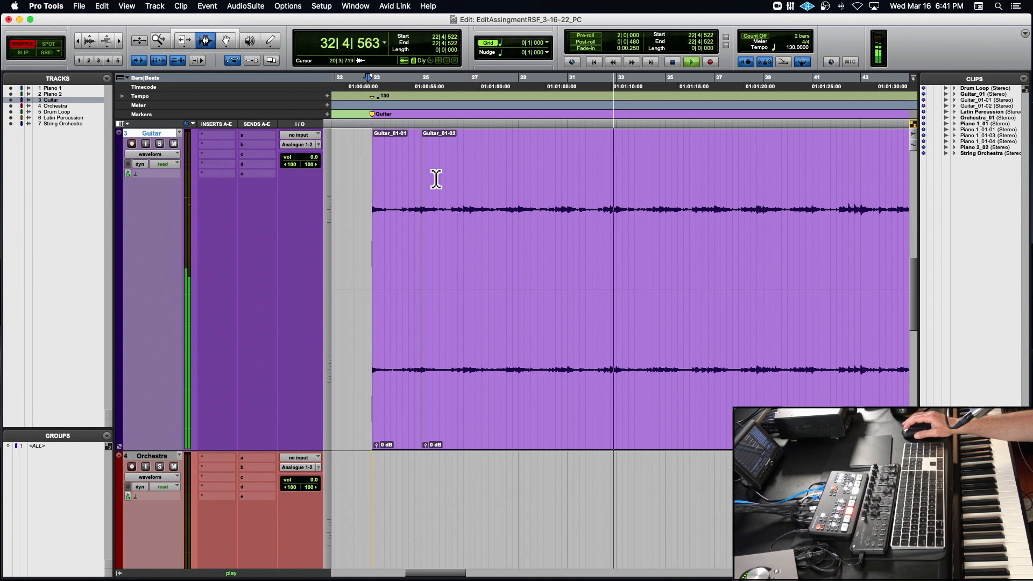
{"action": "left_click", "coordinate": [46, 52]}
{"action": "left_click", "coordinate": [542, 244]}
{"action": "key", "text": "space"}
{"action": "key", "text": "space"}
{"action": "key", "text": "super+bracketright"}
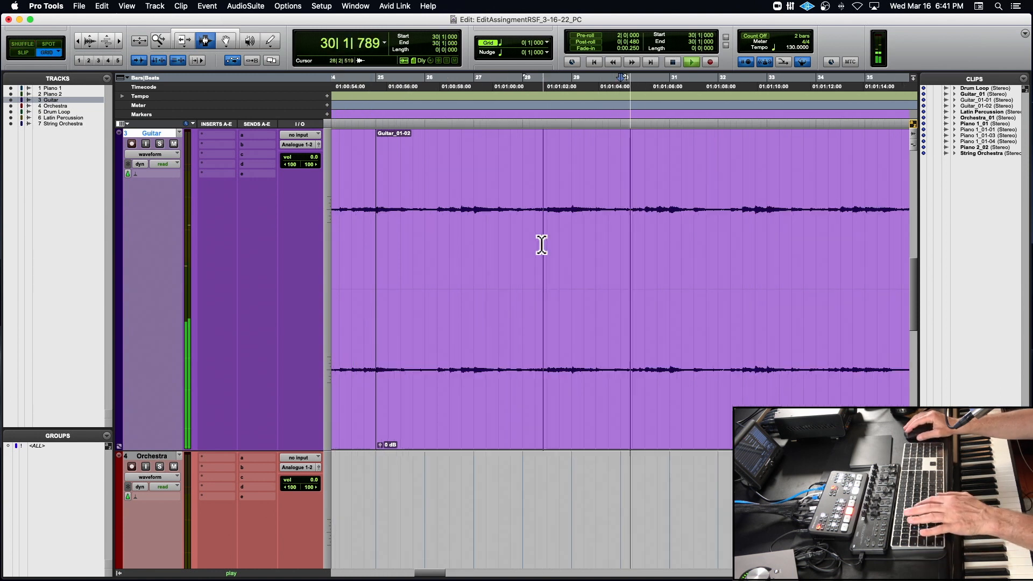
{"action": "key", "text": "space"}
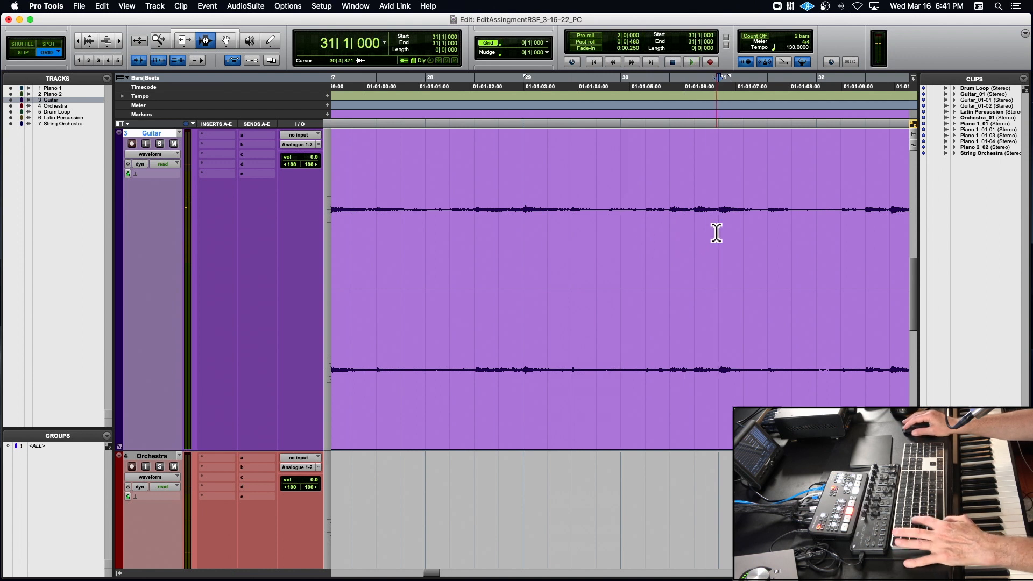
{"action": "key", "text": "super+e"}
Audition the Guitar recording from 31|1|000 towards its end to find the next section to cut
{"action": "key", "text": "space"}
{"action": "key", "text": "super+bracketleft"}
{"action": "key", "text": "super+bracketleft"}
{"action": "key", "text": "super+bracketleft"}
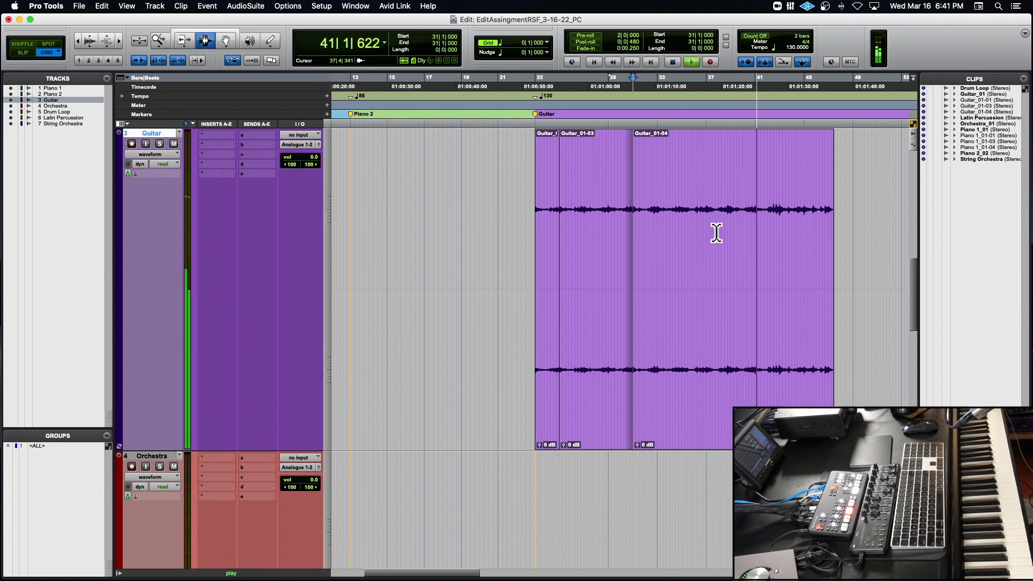
{"action": "key", "text": "t"}
{"action": "scroll", "coordinate": [716, 233], "scroll_direction": "down", "scroll_amount": 10}
{"action": "scroll", "coordinate": [716, 234], "scroll_direction": "right", "scroll_amount": 1}
{"action": "scroll", "coordinate": [716, 233], "scroll_direction": "right", "scroll_amount": 1}
{"action": "scroll", "coordinate": [715, 234], "scroll_direction": "up", "scroll_amount": 8}
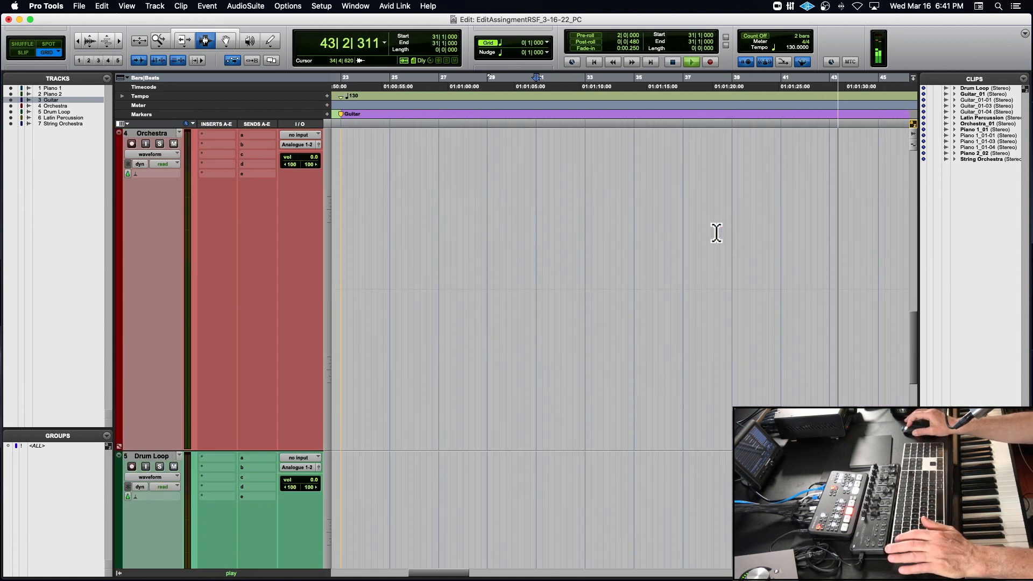
{"action": "scroll", "coordinate": [716, 234], "scroll_direction": "right", "scroll_amount": 3}
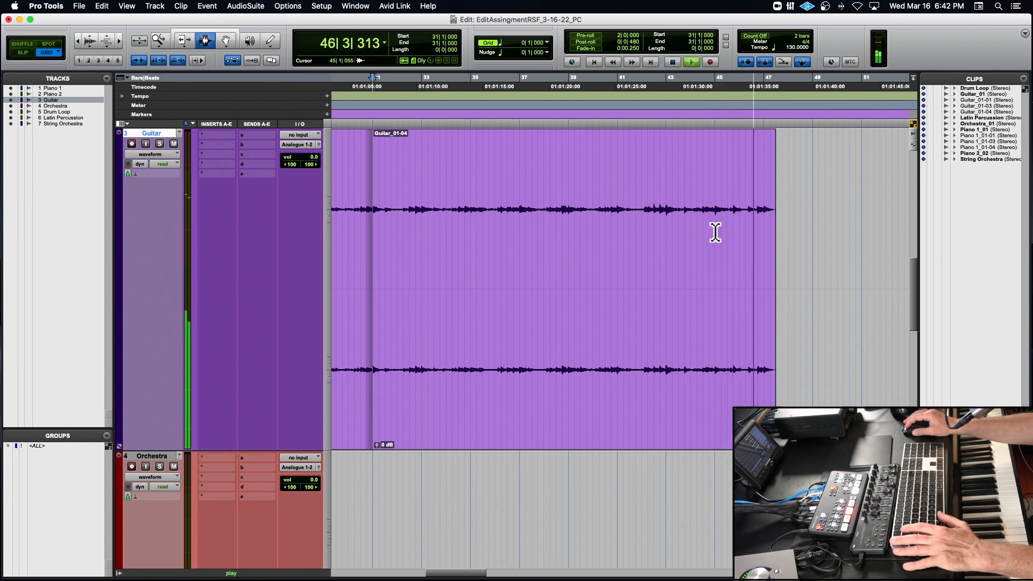
{"action": "key", "text": "space"}
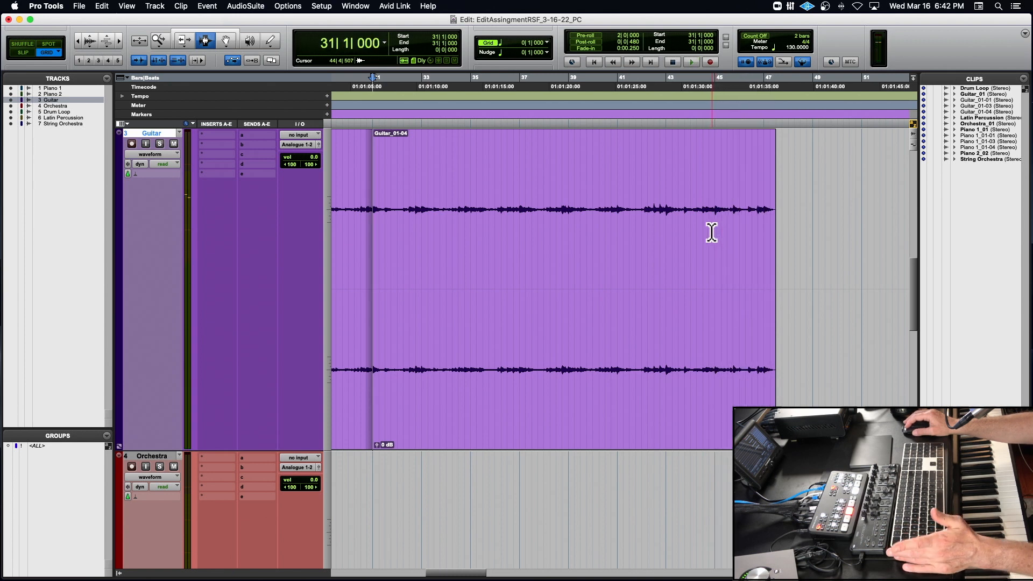
Split the Guitar clip at 35|1|000 and delete the section from 31|1|000 to 35|1|000 in Shuffle mode
{"action": "key", "text": "space"}
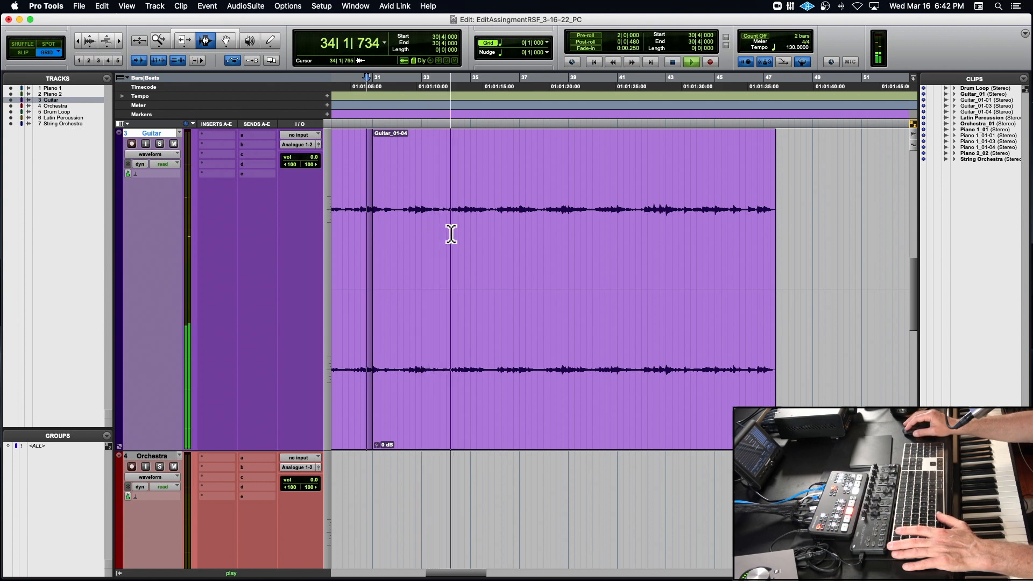
{"action": "key", "text": "space"}
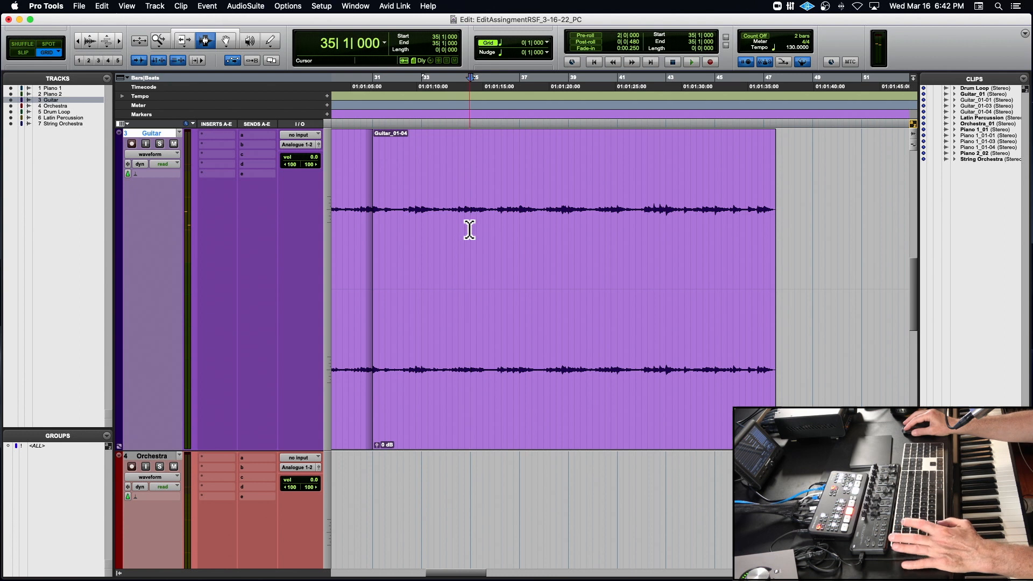
{"action": "key", "text": "super+e"}
{"action": "double_click", "coordinate": [438, 227]}
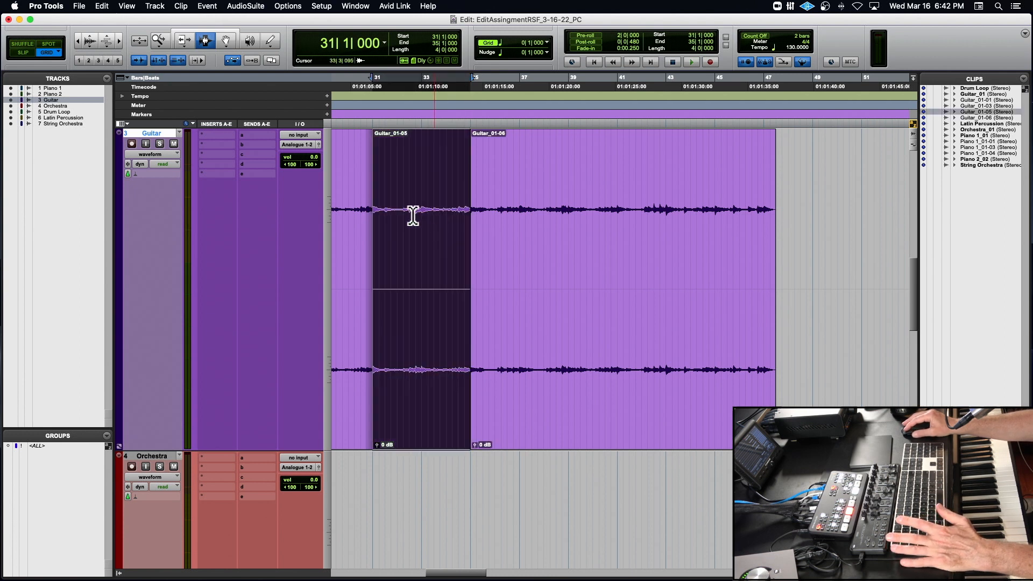
{"action": "left_click", "coordinate": [24, 41]}
{"action": "key", "text": "Delete"}
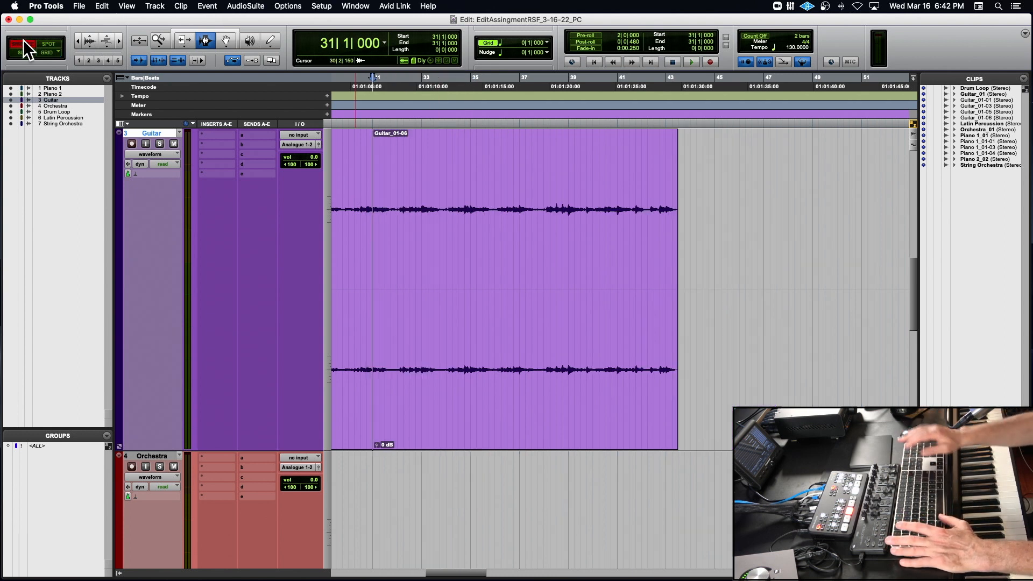
Play the Guitar track from 29|4|802, then from 27|2|767, to check the transition at bar 31
{"action": "left_click", "coordinate": [347, 200]}
{"action": "key", "text": "space"}
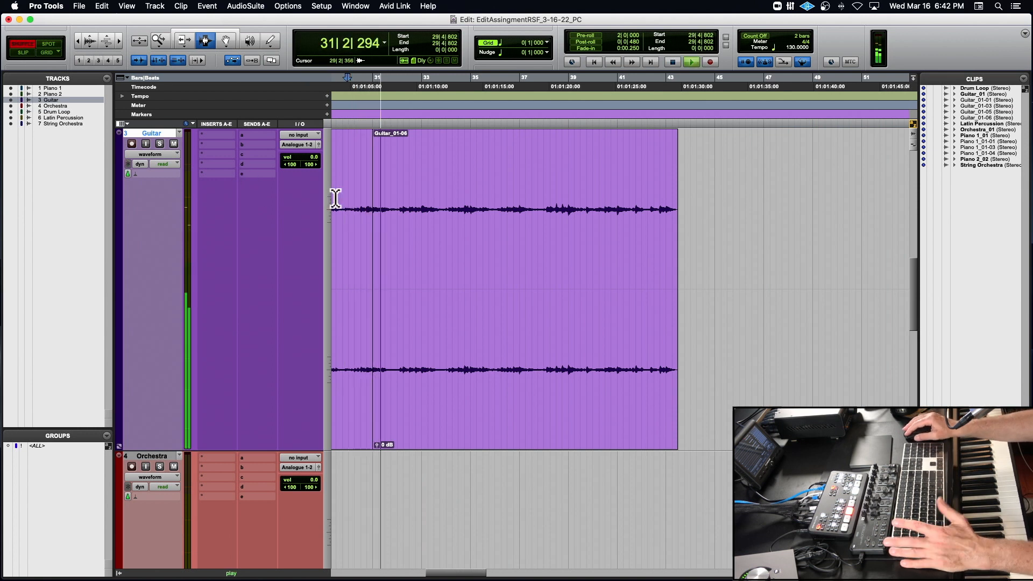
{"action": "key", "text": "r"}
{"action": "left_click", "coordinate": [431, 226]}
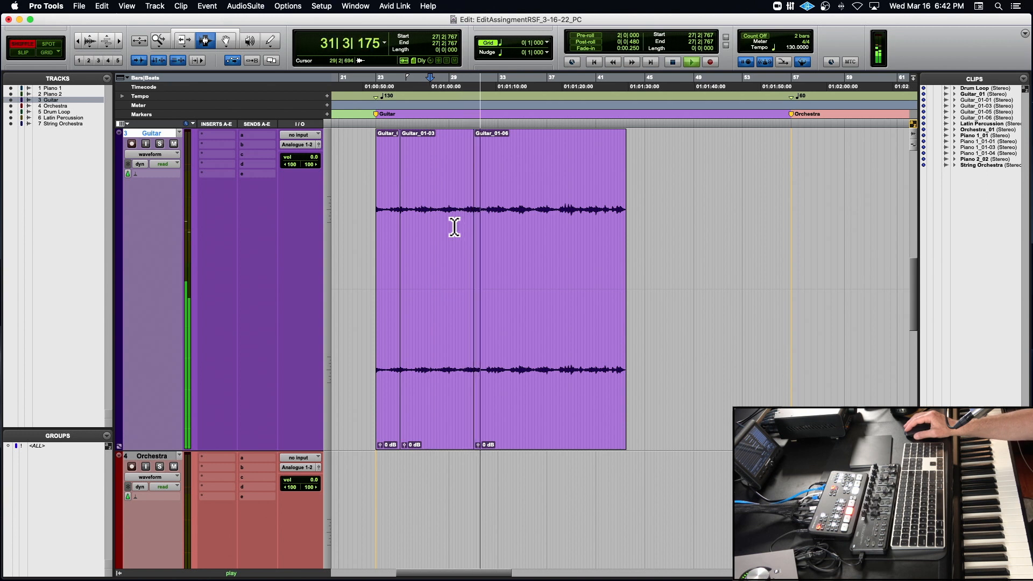
{"action": "key", "text": "space"}
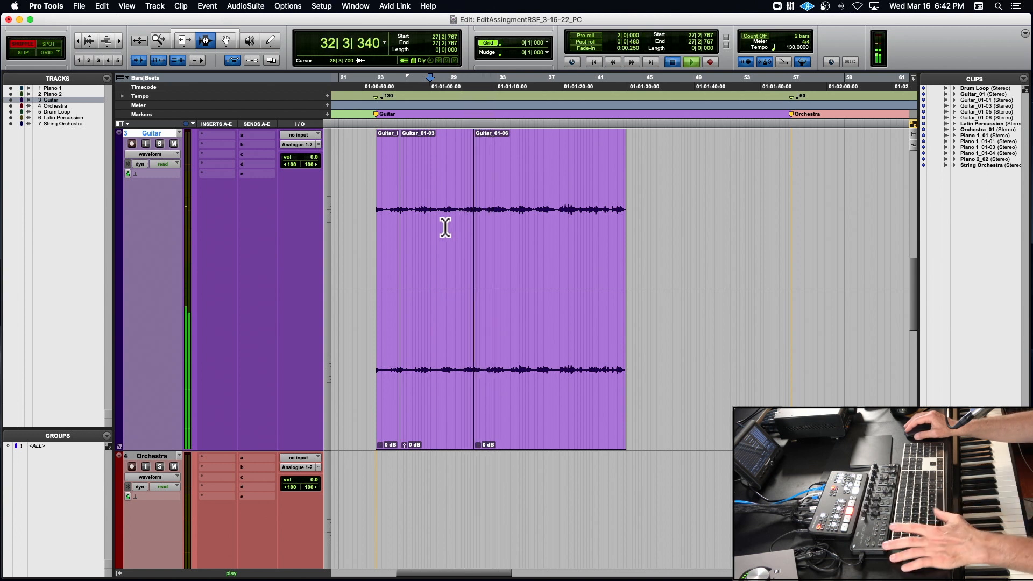
Audition the Orchestra recording from 56|4|407, just before its marker
{"action": "scroll", "coordinate": [522, 233], "scroll_direction": "right", "scroll_amount": 2}
{"action": "scroll", "coordinate": [522, 234], "scroll_direction": "down", "scroll_amount": 3}
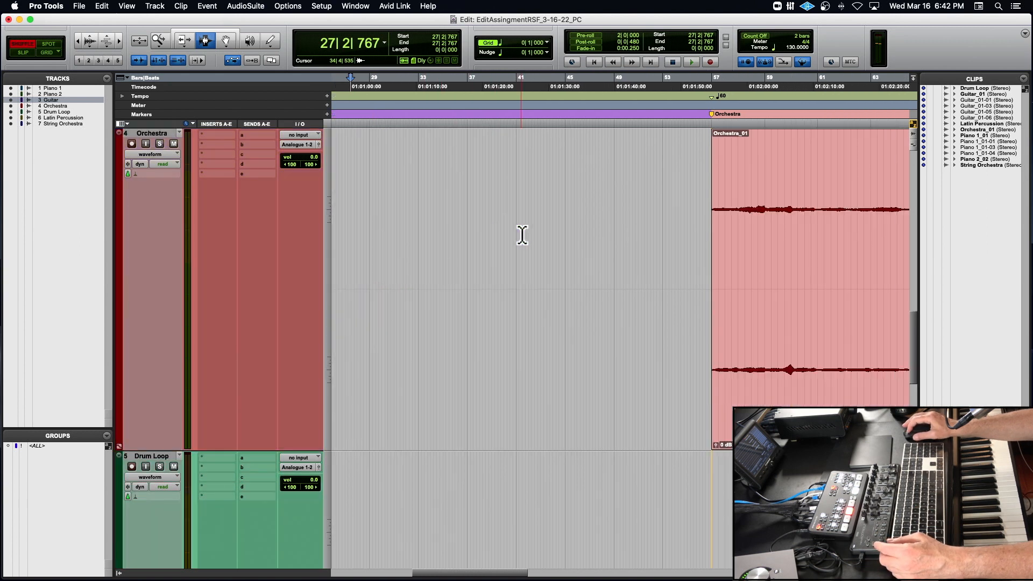
{"action": "scroll", "coordinate": [522, 235], "scroll_direction": "right", "scroll_amount": 8}
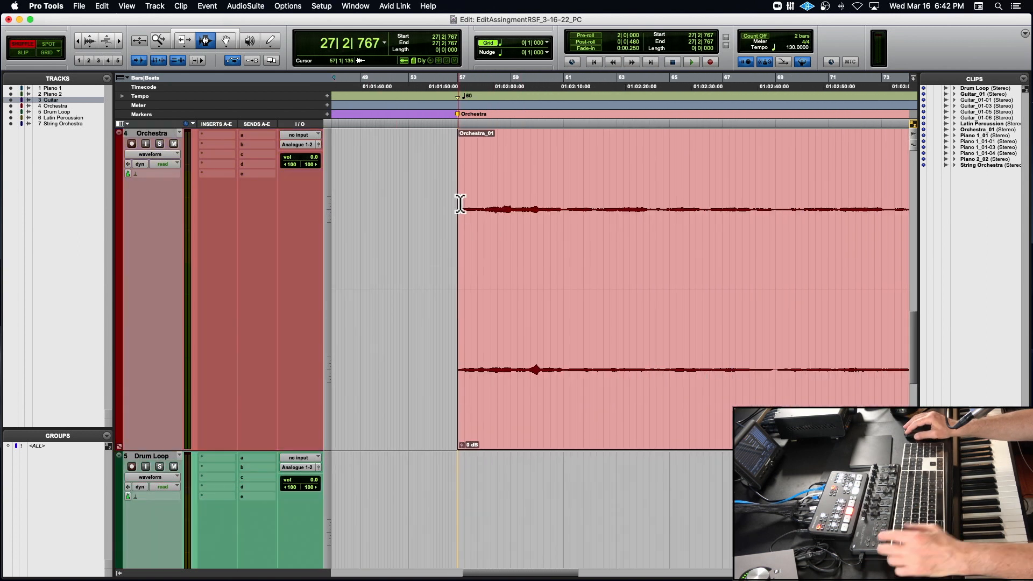
{"action": "left_click", "coordinate": [457, 206]}
{"action": "key", "text": "space"}
{"action": "key", "text": "r"}
{"action": "key", "text": "r"}
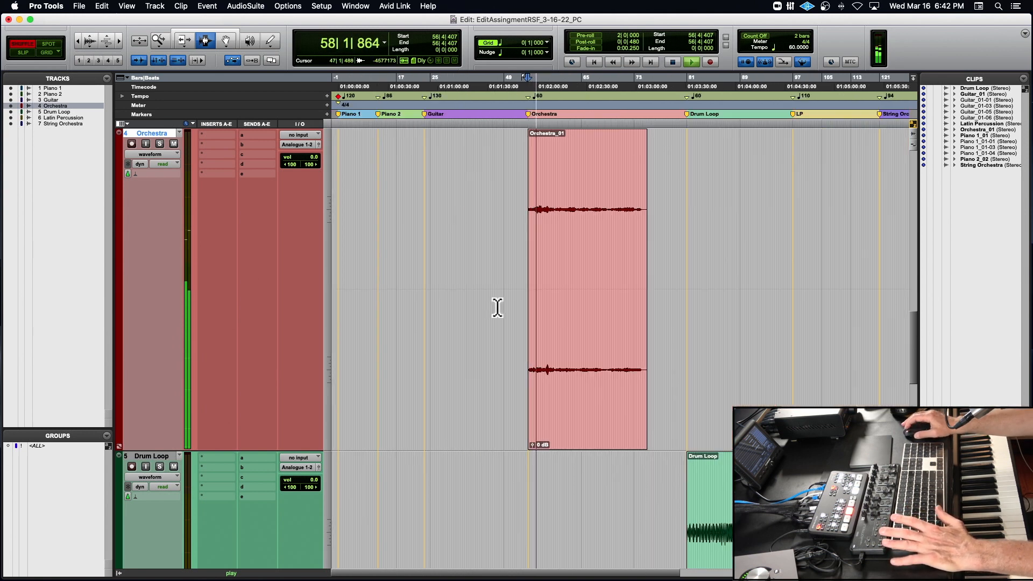
Examine the Orchestra clip's waveform along the timeline during playback for possible cut points
{"action": "scroll", "coordinate": [496, 307], "scroll_direction": "down", "scroll_amount": 3}
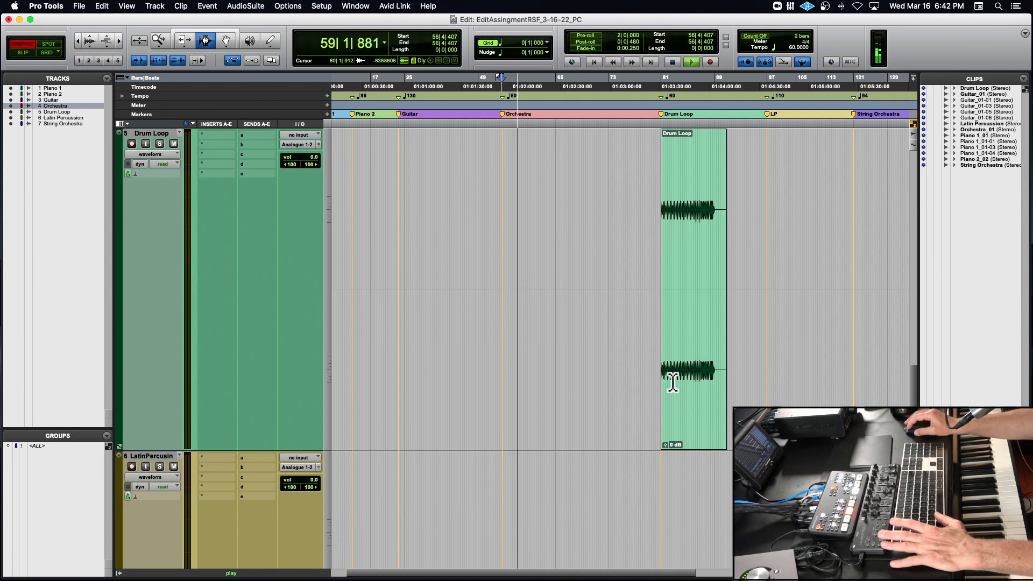
{"action": "scroll", "coordinate": [552, 318], "scroll_direction": "up", "scroll_amount": 5}
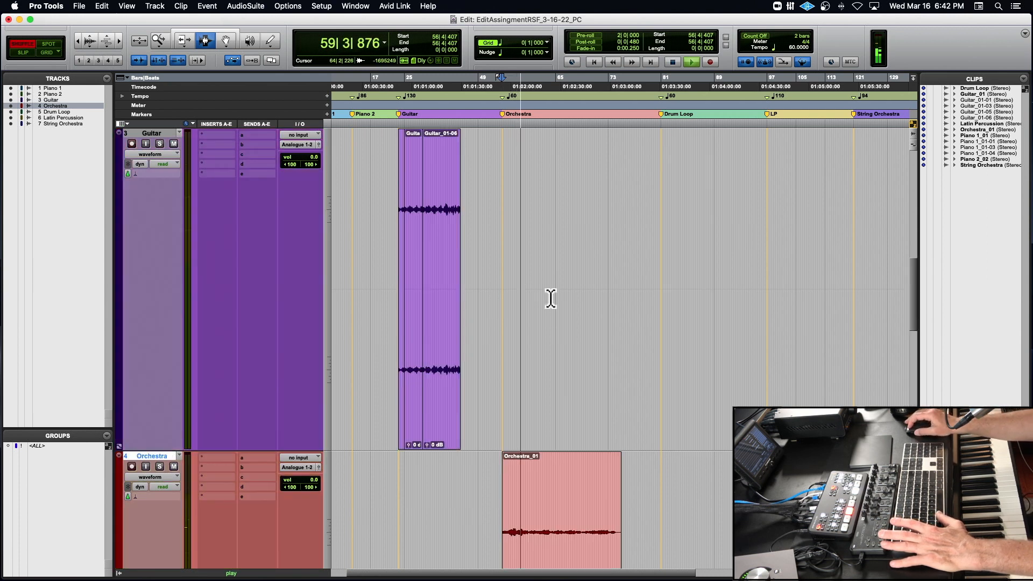
{"action": "left_click_drag", "start_coordinate": [910, 277], "coordinate": [910, 309]}
{"action": "key", "text": "t"}
{"action": "key", "text": "t"}
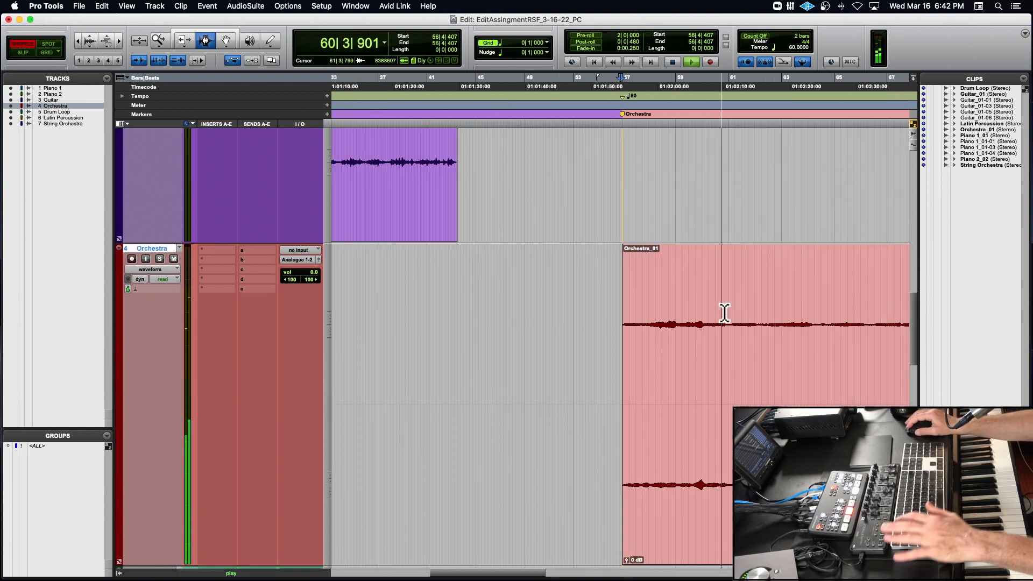
{"action": "scroll", "coordinate": [725, 313], "scroll_direction": "right", "scroll_amount": 2}
{"action": "scroll", "coordinate": [725, 313], "scroll_direction": "right", "scroll_amount": 2}
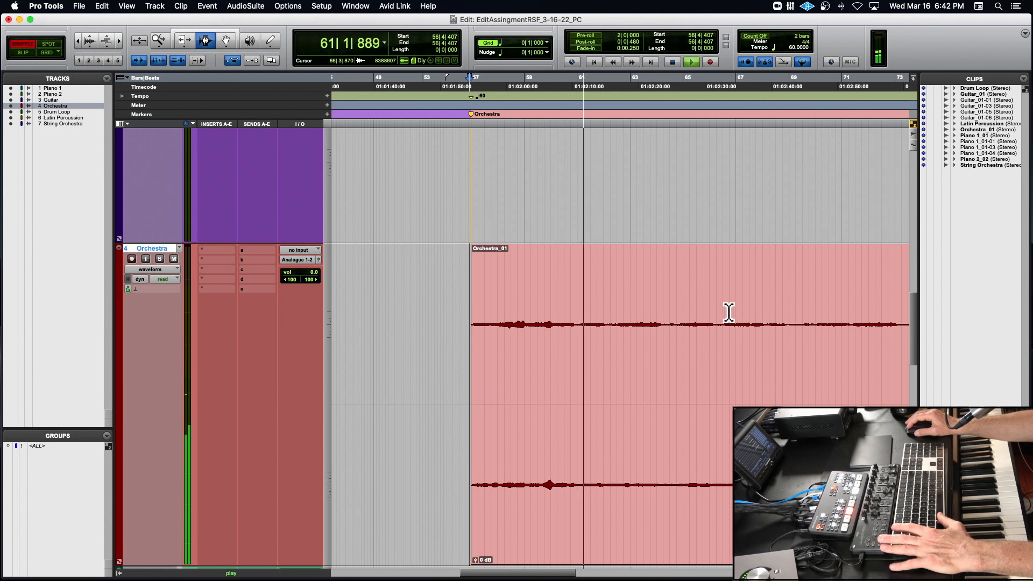
{"action": "scroll", "coordinate": [729, 312], "scroll_direction": "right", "scroll_amount": 1}
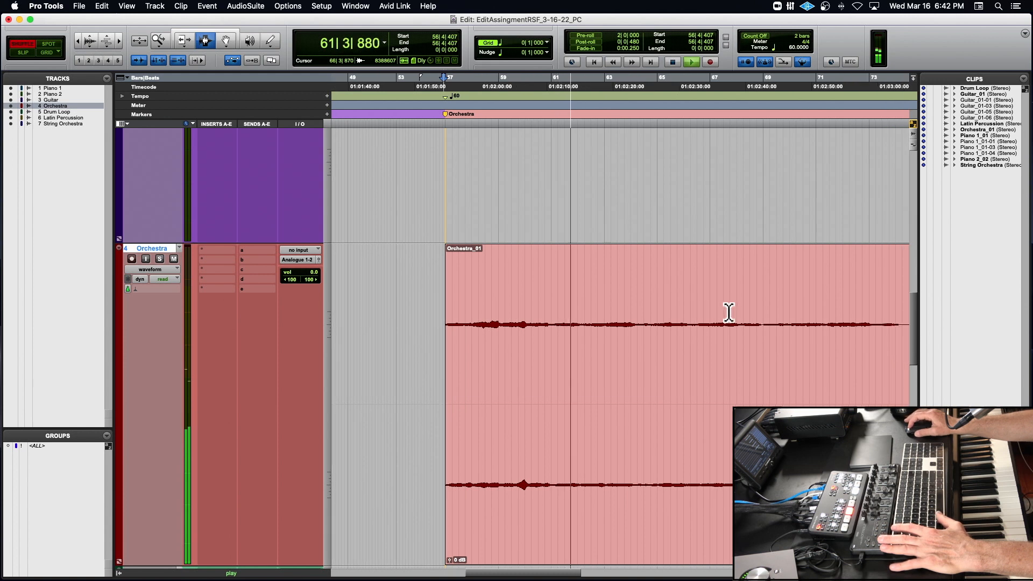
{"action": "scroll", "coordinate": [728, 312], "scroll_direction": "right", "scroll_amount": 1}
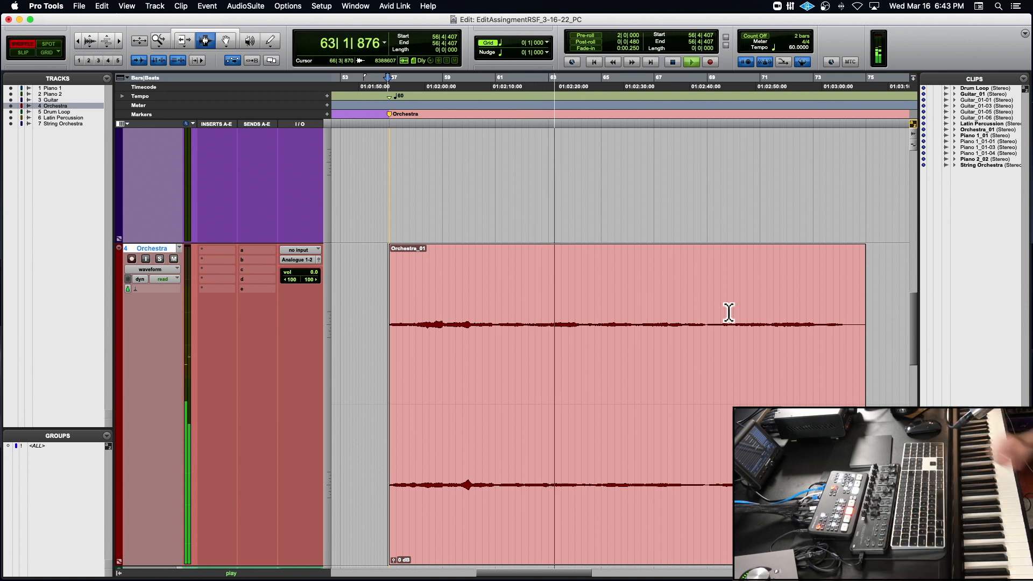
{"action": "scroll", "coordinate": [729, 312], "scroll_direction": "down", "scroll_amount": 3}
{"action": "scroll", "coordinate": [728, 312], "scroll_direction": "down", "scroll_amount": 2}
{"action": "scroll", "coordinate": [728, 312], "scroll_direction": "up", "scroll_amount": 2}
{"action": "scroll", "coordinate": [728, 312], "scroll_direction": "up", "scroll_amount": 2}
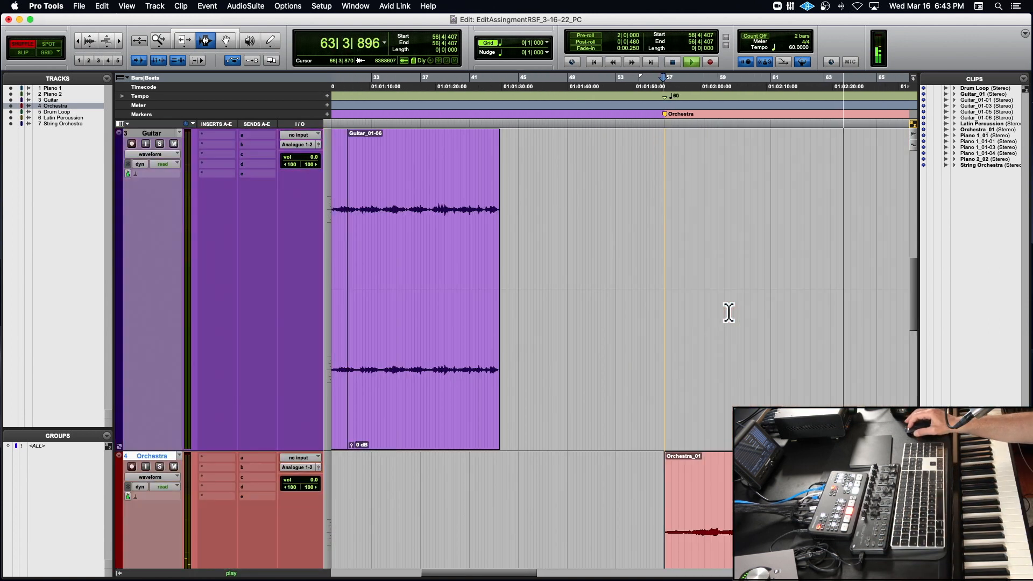
{"action": "scroll", "coordinate": [728, 311], "scroll_direction": "down", "scroll_amount": 2}
{"action": "scroll", "coordinate": [602, 288], "scroll_direction": "right", "scroll_amount": 4}
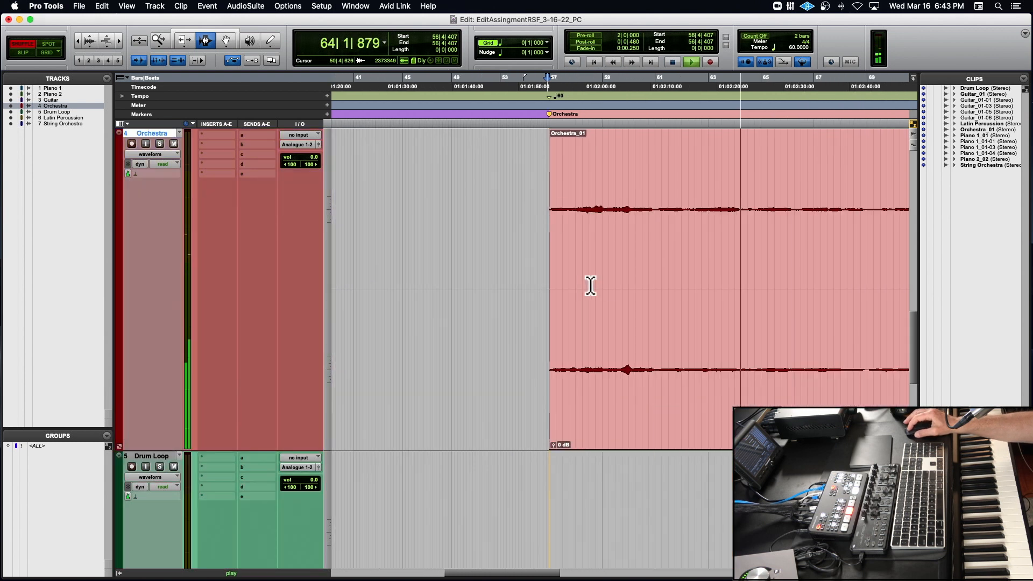
Enlarge the Orchestra waveform's displayed amplitude and audition around 64|4|100 and bar 61 for a phrase break
{"action": "left_click", "coordinate": [92, 36]}
{"action": "left_click", "coordinate": [92, 35]}
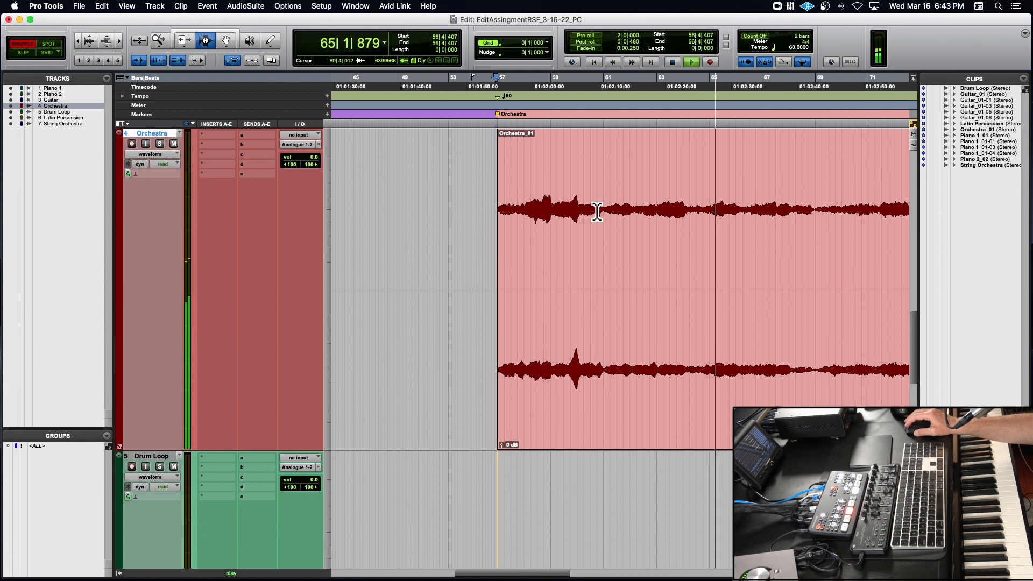
{"action": "left_click", "coordinate": [707, 217]}
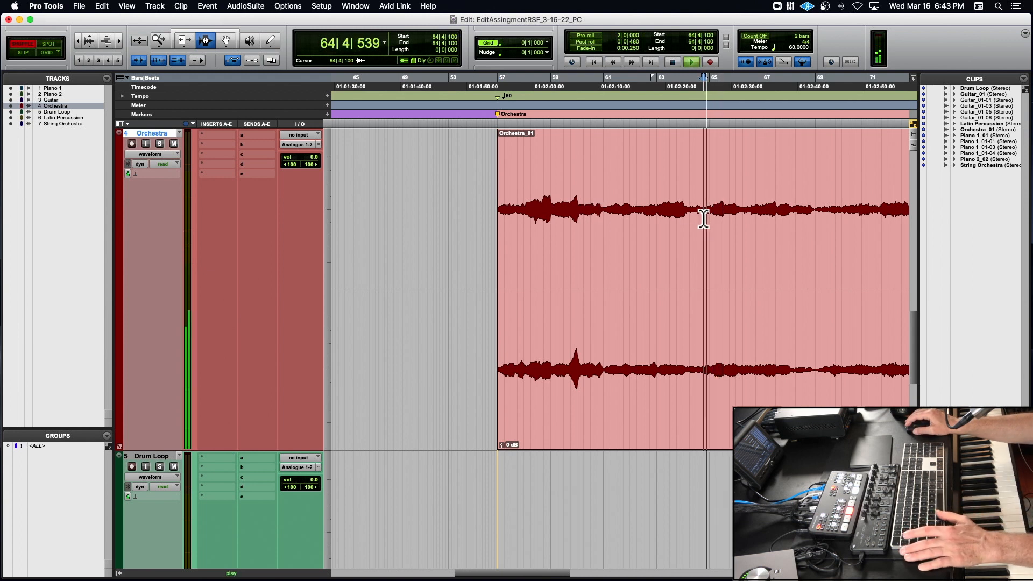
{"action": "left_click", "coordinate": [588, 221]}
{"action": "key", "text": "super+bracketright"}
{"action": "key", "text": "super+bracketright"}
{"action": "scroll", "coordinate": [607, 225], "scroll_direction": "right", "scroll_amount": 5}
{"action": "key", "text": "space"}
{"action": "left_click", "coordinate": [547, 225]}
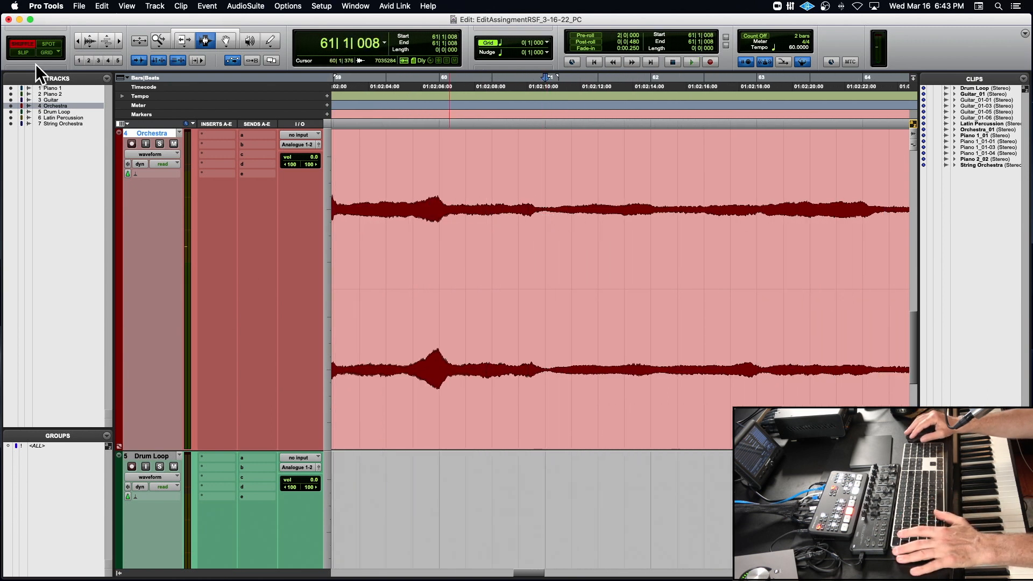
Split the Orchestra clip at 61|1|066 in Slip mode, auditioning from 60|3|719 to pinpoint the phrase start
{"action": "key", "text": "space"}
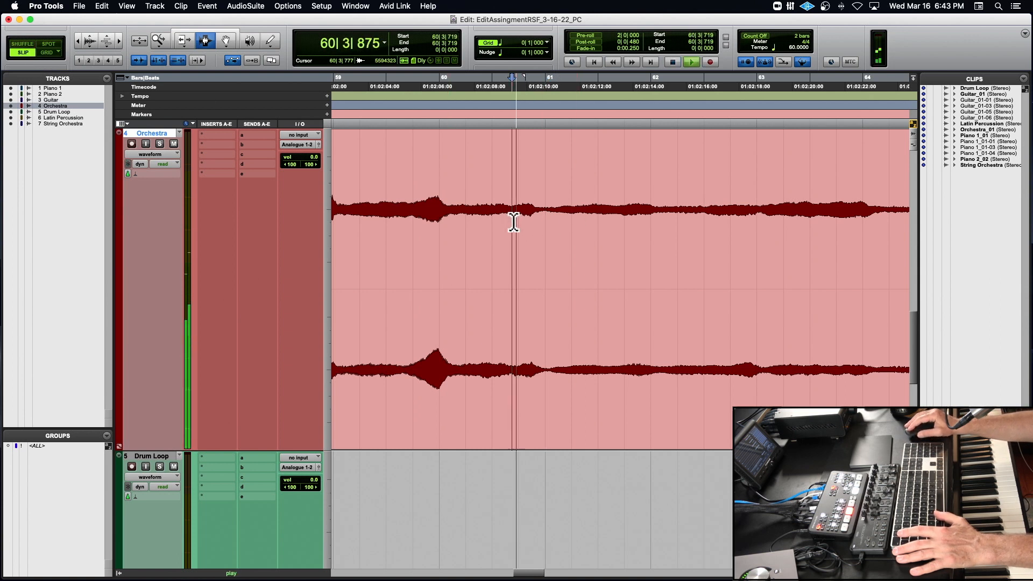
{"action": "left_click", "coordinate": [545, 230]}
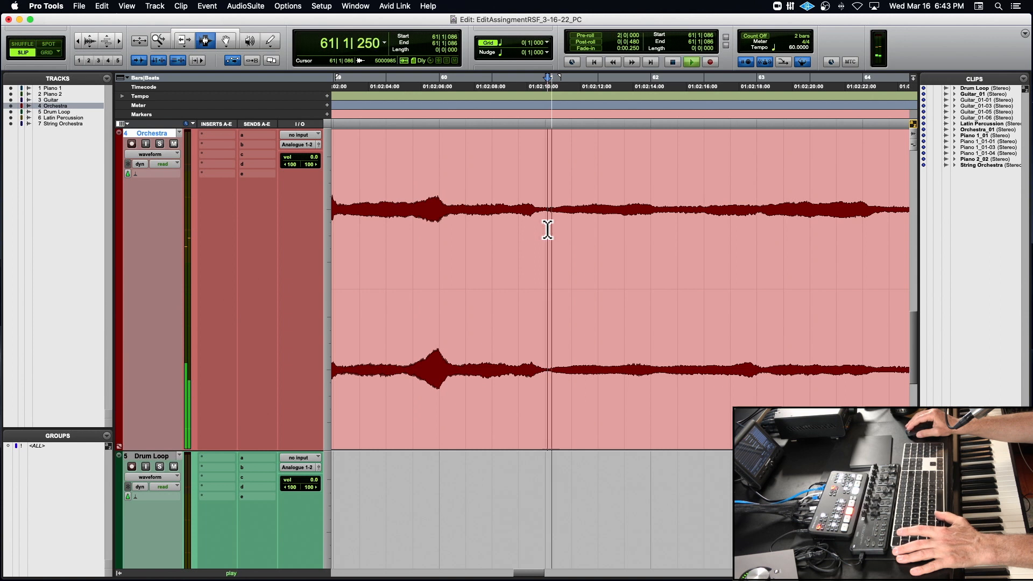
{"action": "key", "text": "space"}
{"action": "key", "text": "space"}
{"action": "key", "text": "space"}
{"action": "key", "text": "space"}
{"action": "left_click", "coordinate": [546, 231]}
{"action": "key", "text": "space"}
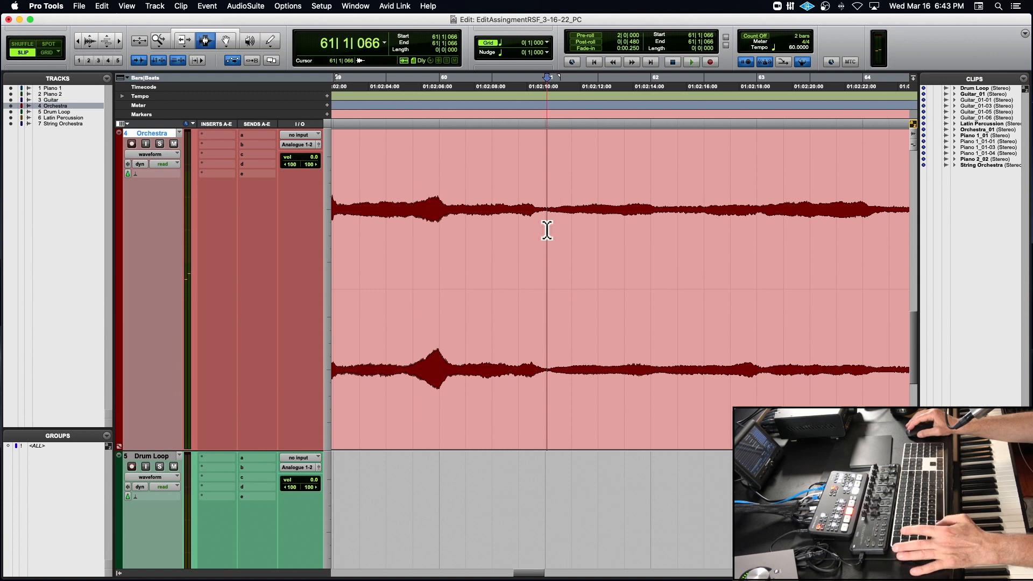
{"action": "key", "text": "super+e"}
Audition the Orchestra recording from the split at 61|1|066 to locate the next phrase break
{"action": "key", "text": "space"}
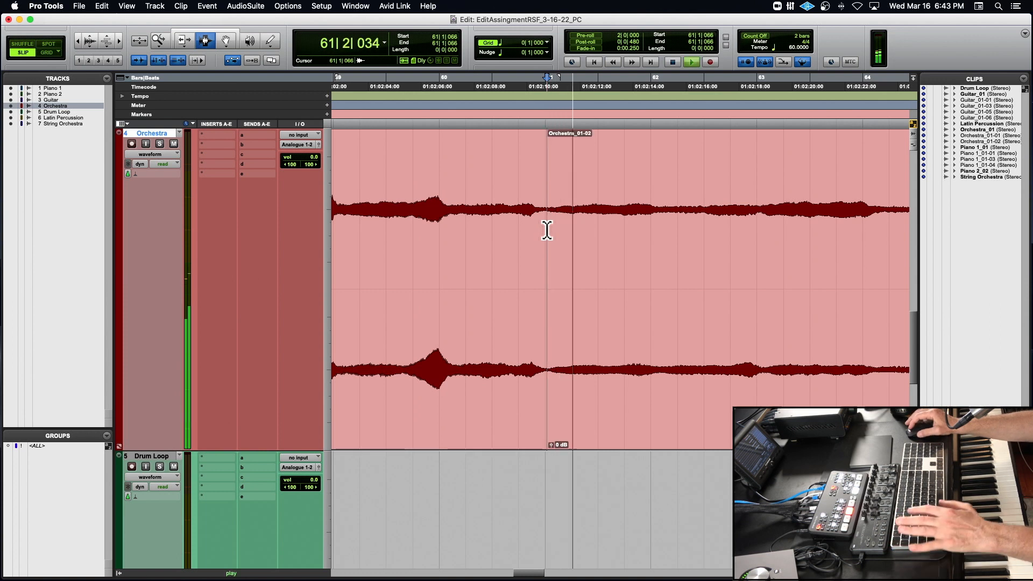
{"action": "key", "text": "super+bracketleft"}
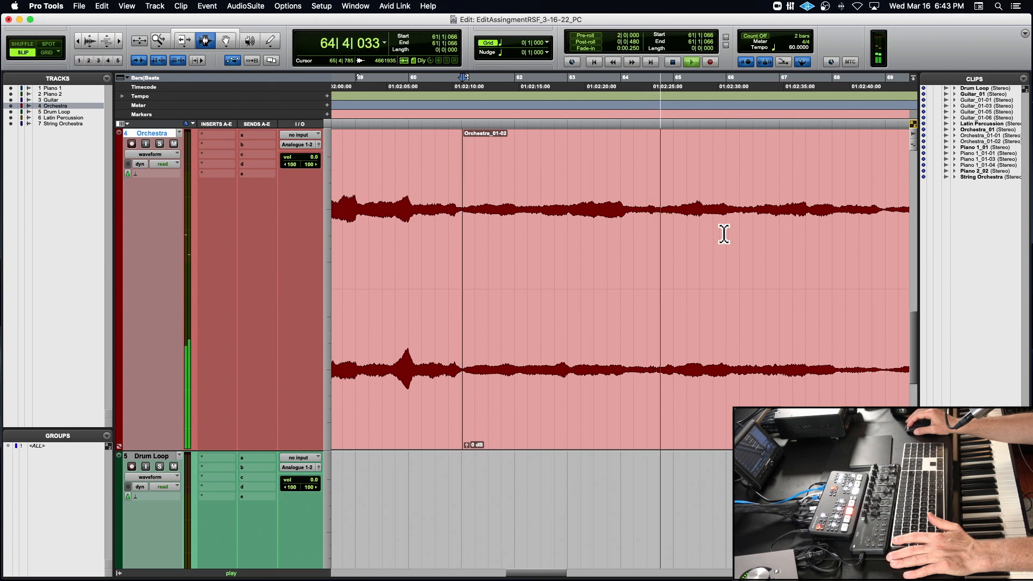
{"action": "key", "text": "space"}
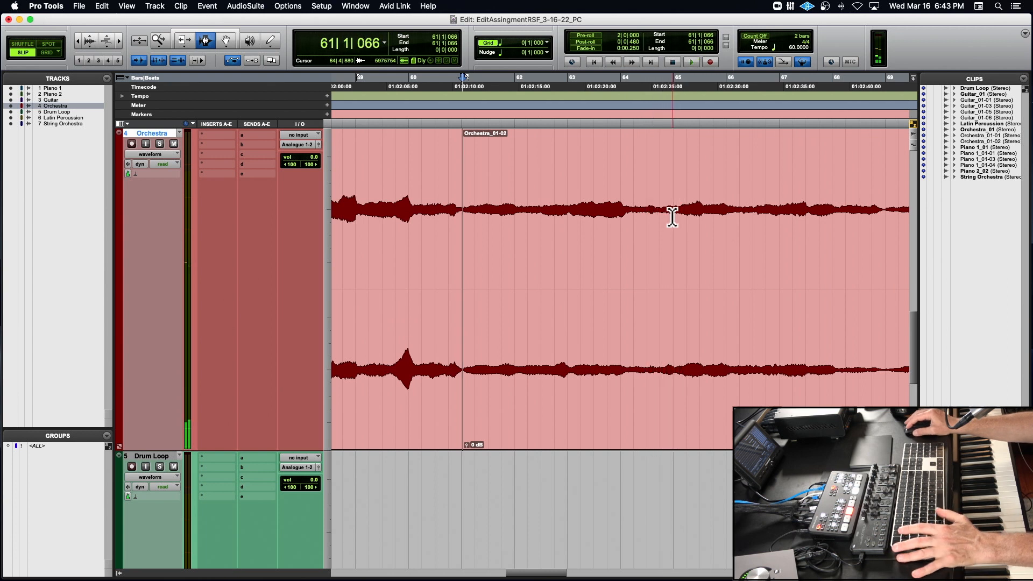
Split the Orchestra clip at 65|1|166, auditioning from 64|4|880 to pinpoint the phrase start
{"action": "scroll", "coordinate": [672, 217], "scroll_direction": "up", "scroll_amount": 5}
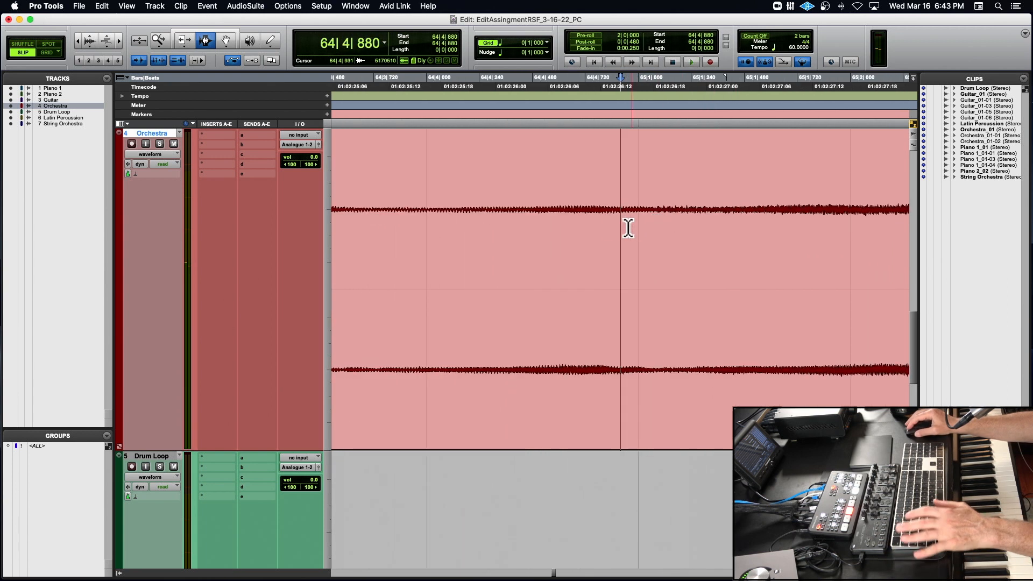
{"action": "key", "text": "space"}
{"action": "key", "text": "space"}
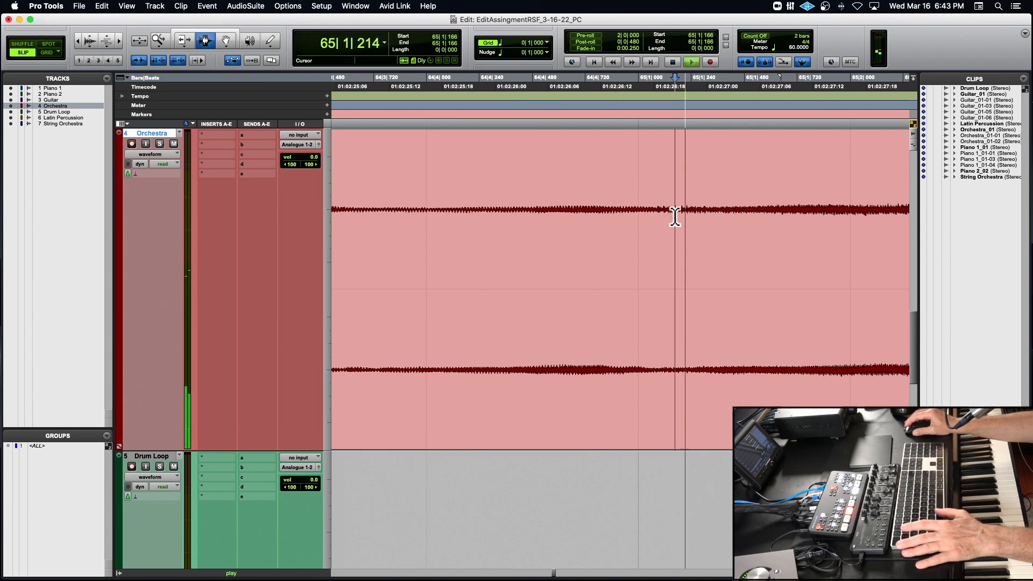
{"action": "key", "text": "space"}
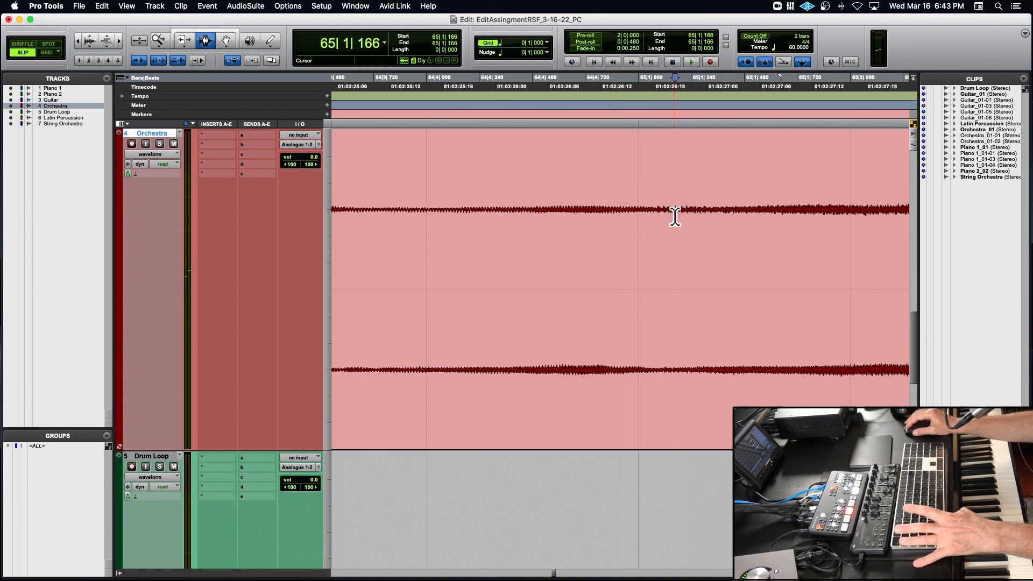
{"action": "key", "text": "super+e"}
{"action": "key", "text": "super+bracketleft"}
{"action": "key", "text": "super+bracketleft"}
{"action": "key", "text": "super+bracketleft"}
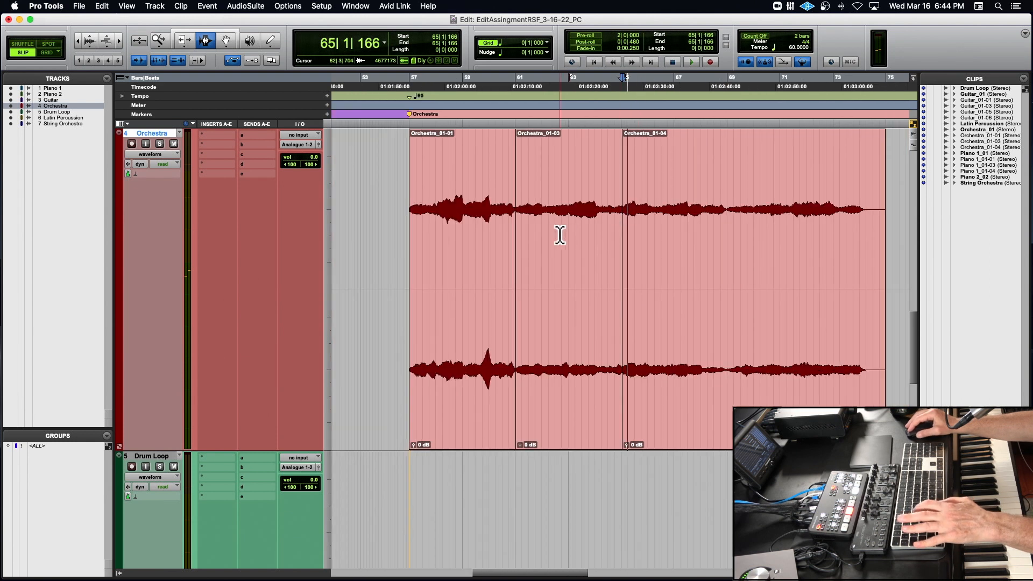
Delete the Orchestra section from 61|1|066 to 65|1|166 in Shuffle mode and audition the join from 59|3|053
{"action": "double_click", "coordinate": [555, 230]}
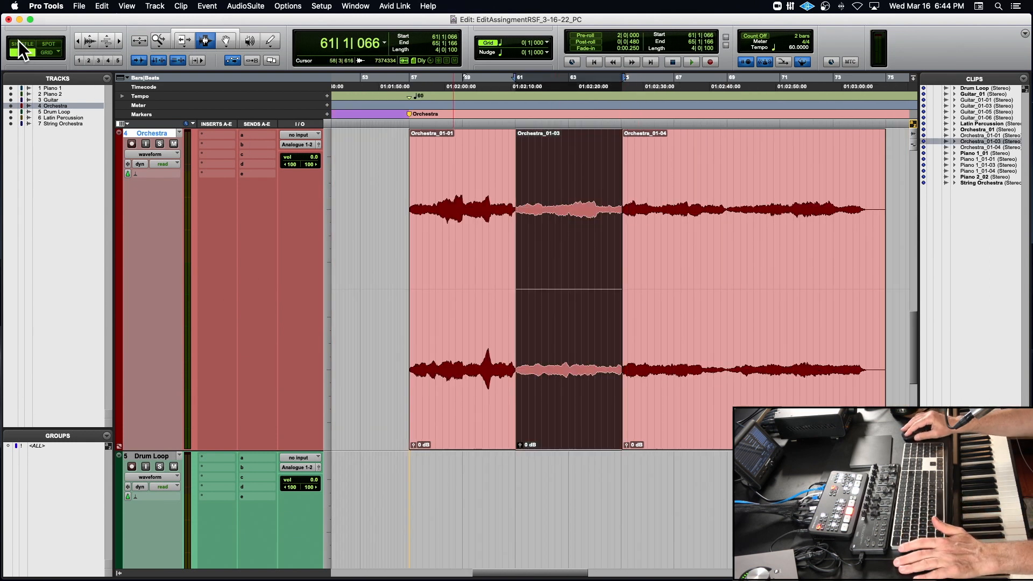
{"action": "key", "text": "Delete"}
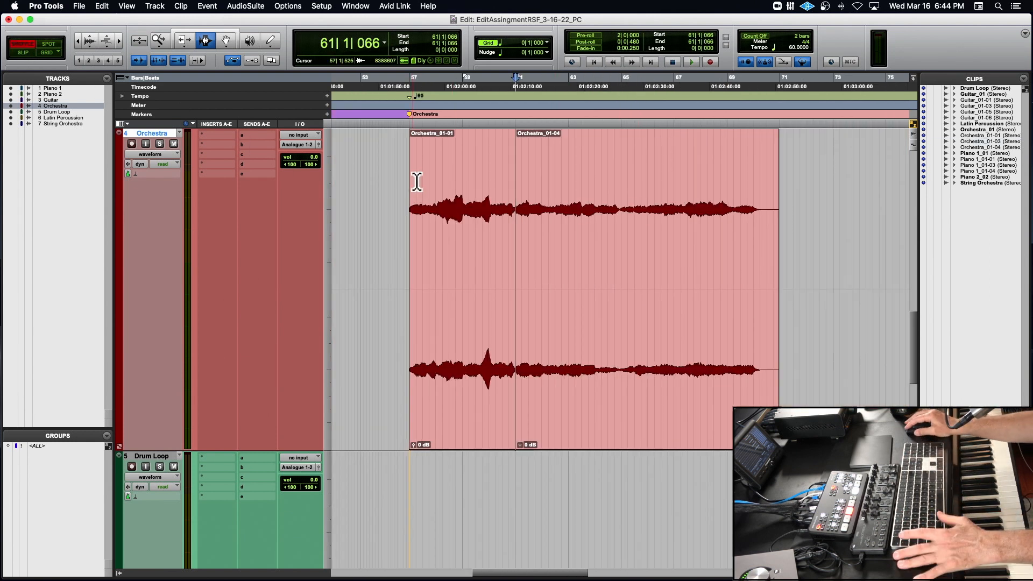
{"action": "key", "text": "space"}
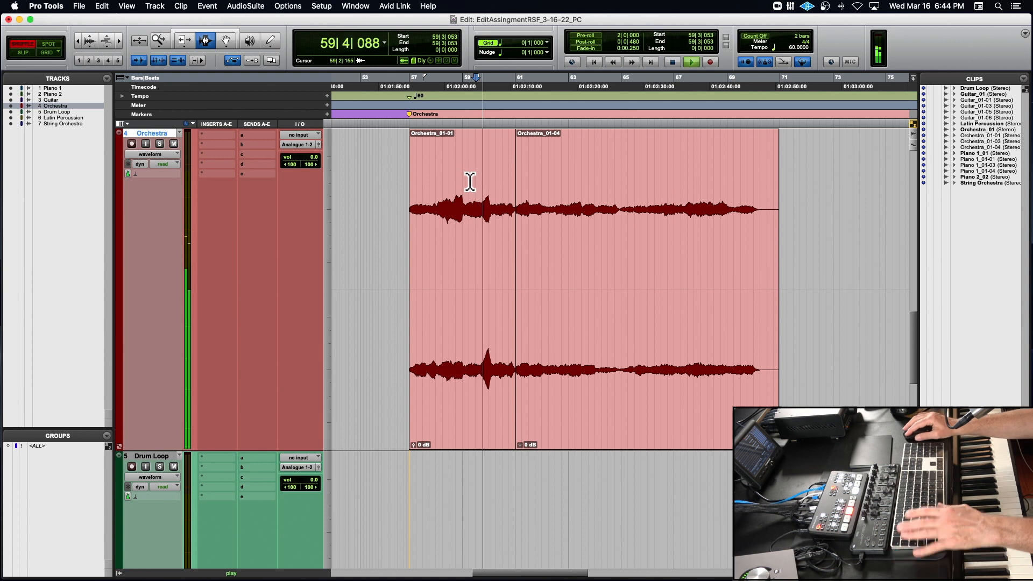
{"action": "key", "text": "super+bracketright"}
{"action": "key", "text": "super+bracketright"}
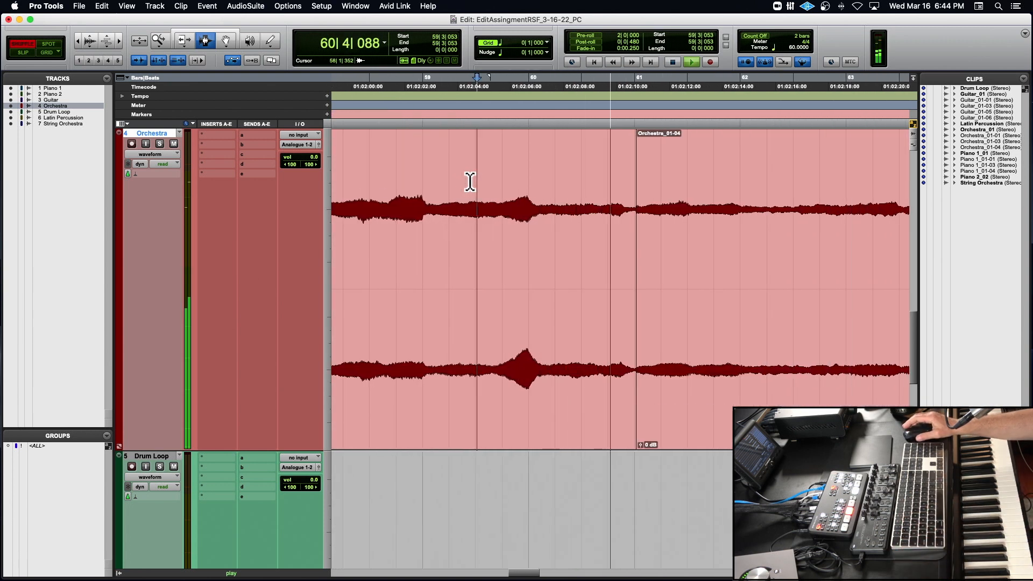
Crossfade the Orchestra join from 61|1|023 to 61|1|235 and audition it from 60|3|777
{"action": "left_click", "coordinate": [633, 223]}
{"action": "key", "text": "super+bracketright"}
{"action": "key", "text": "super+bracketright"}
{"action": "key", "text": "super+bracketright"}
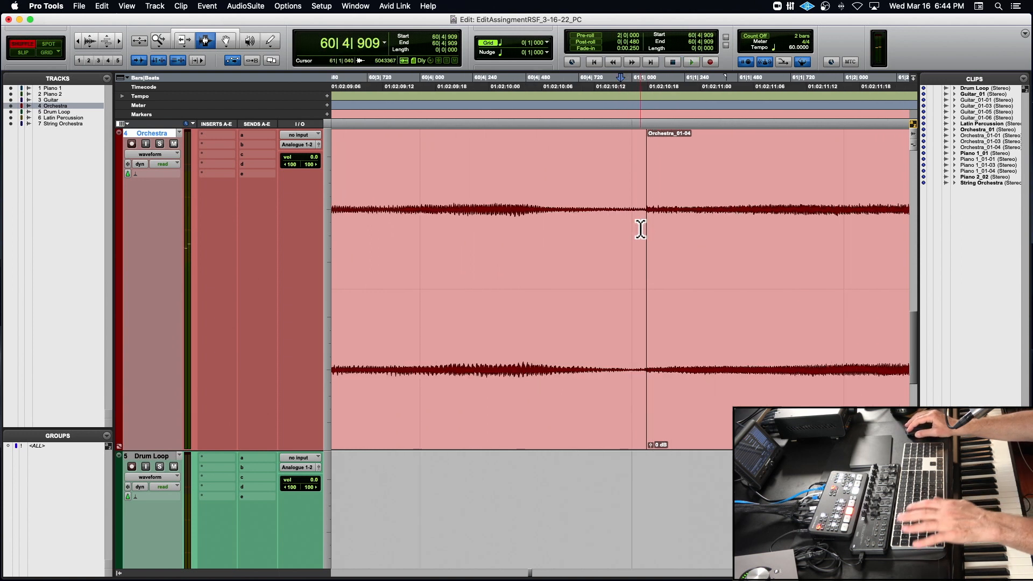
{"action": "left_click_drag", "start_coordinate": [638, 229], "coordinate": [683, 230]}
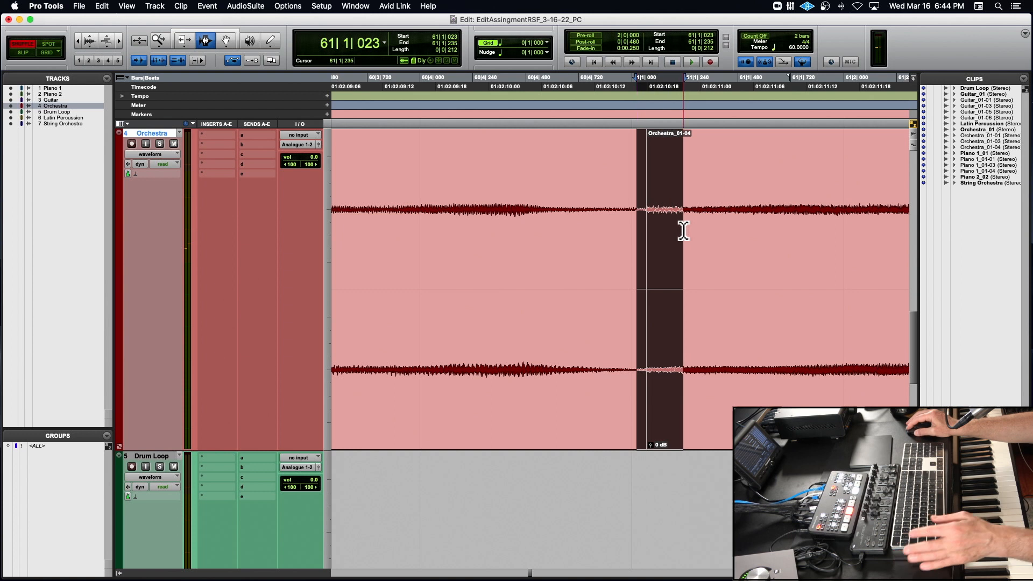
{"action": "key", "text": "ctrl+super+f"}
{"action": "left_click", "coordinate": [380, 215]}
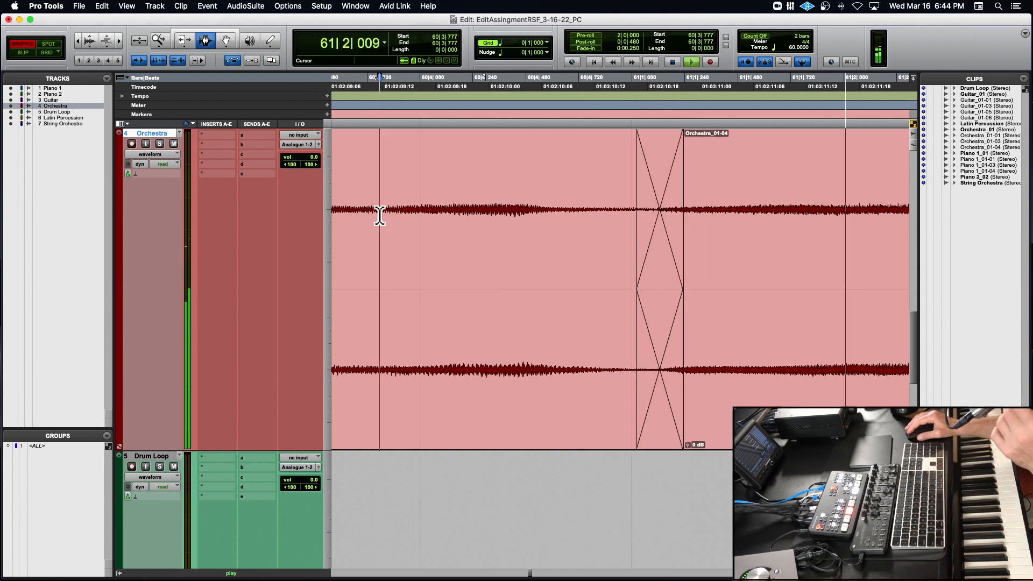
{"action": "key", "text": "space"}
{"action": "key", "text": "space"}
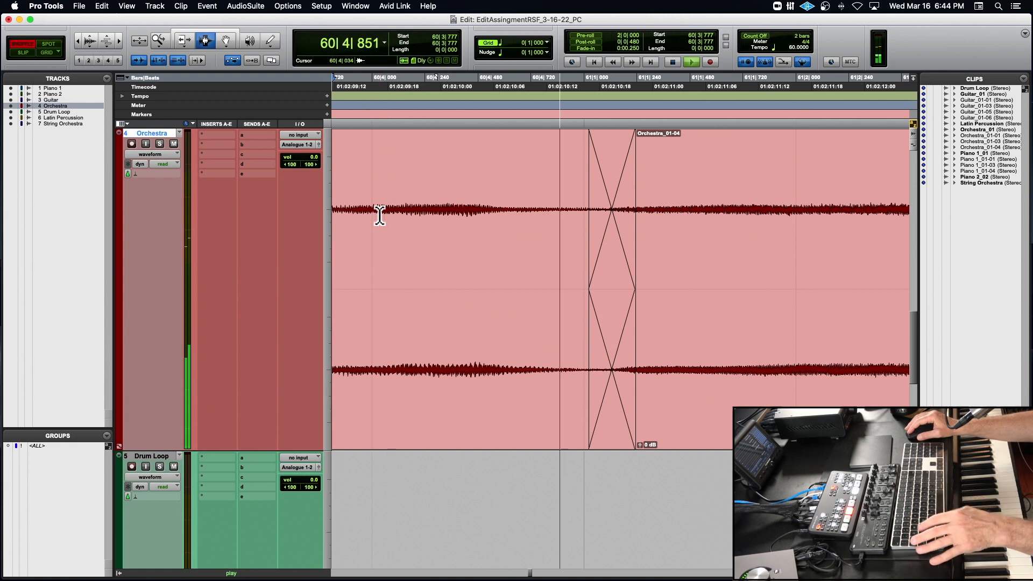
Remove the crossfade at the bar 61 join and audition the bare edit from 60|4|895
{"action": "key", "text": "Delete"}
{"action": "left_click", "coordinate": [569, 210]}
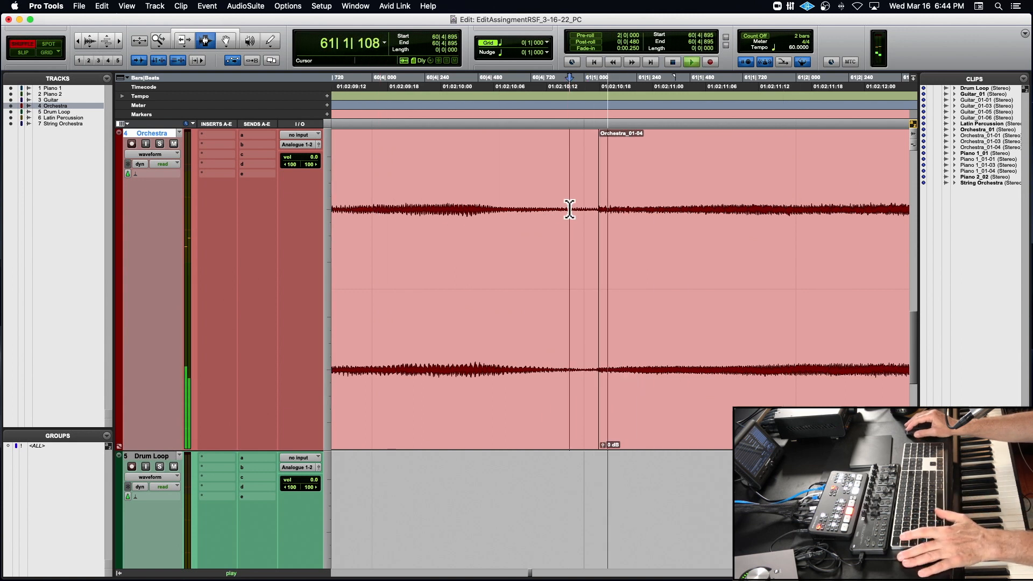
{"action": "key", "text": "space"}
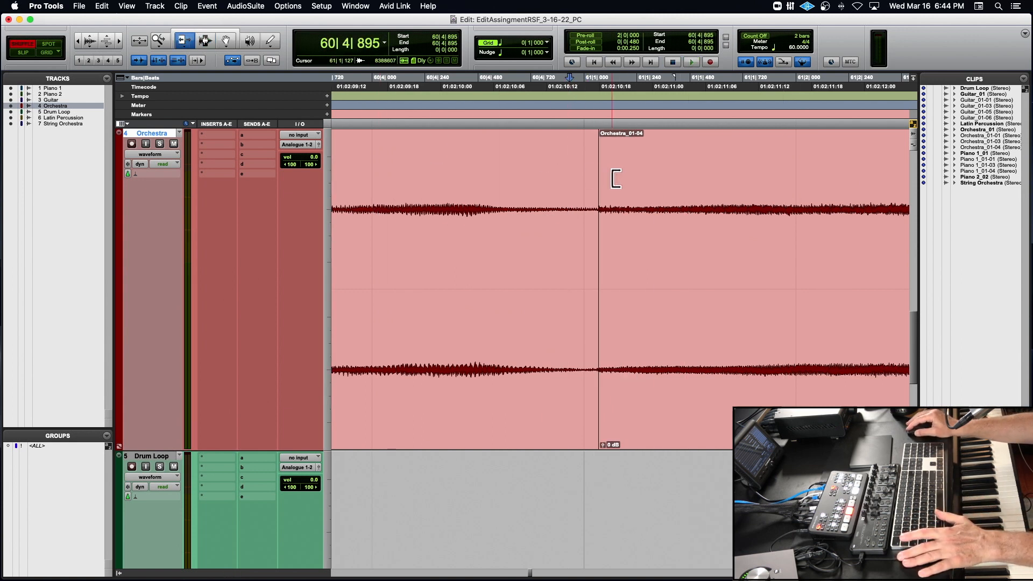
{"action": "double_click", "coordinate": [615, 179]}
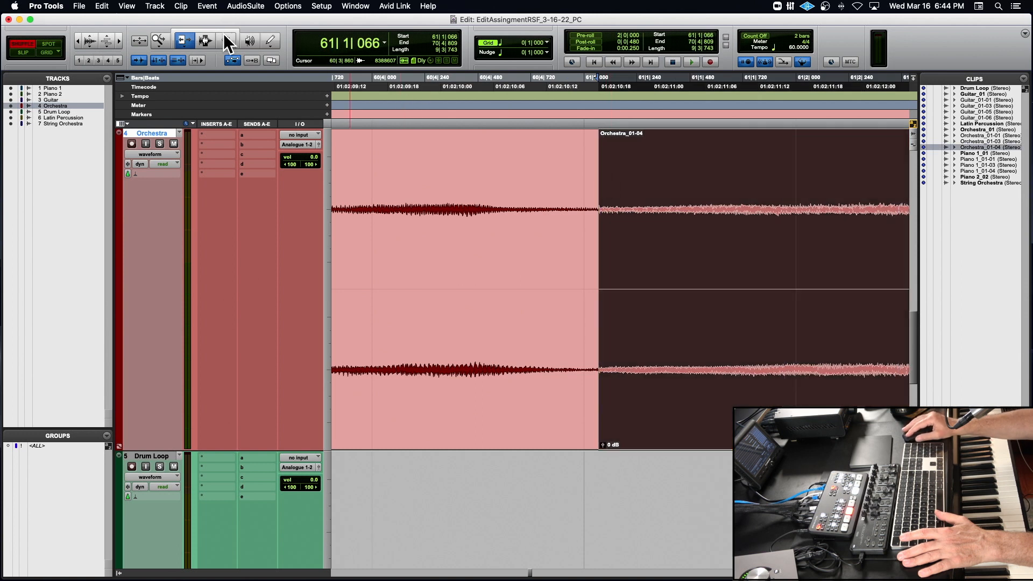
{"action": "left_click", "coordinate": [456, 161]}
{"action": "key", "text": "space"}
{"action": "key", "text": "space"}
Create a short crossfade over the Orchestra join near bar 61 and audition it from 60|4|176
{"action": "left_click_drag", "start_coordinate": [580, 215], "coordinate": [619, 224]}
{"action": "key", "text": "ctrl+super+f"}
{"action": "left_click", "coordinate": [410, 196]}
{"action": "key", "text": "space"}
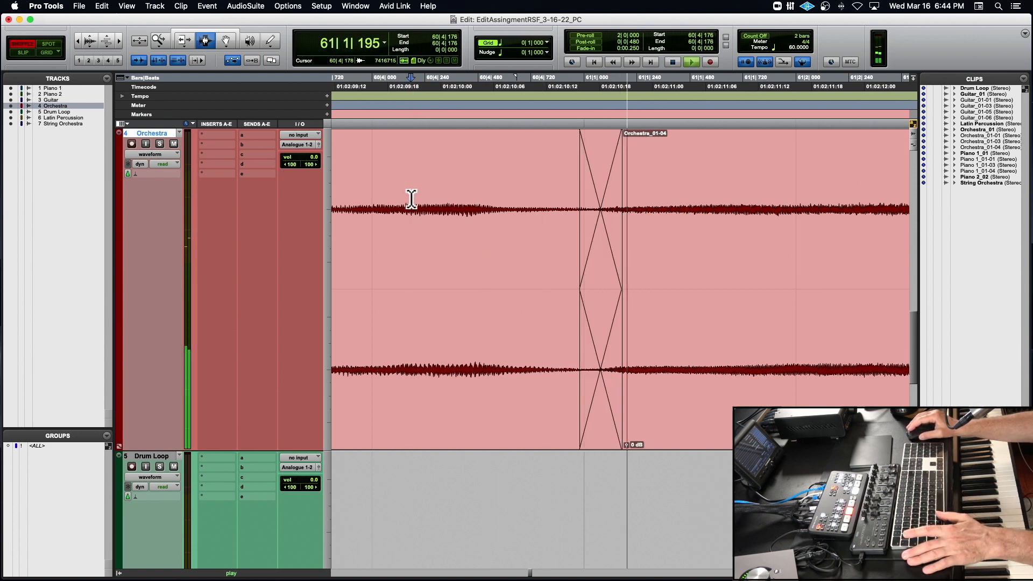
{"action": "key", "text": "r"}
{"action": "key", "text": "r"}
{"action": "key", "text": "r"}
{"action": "key", "text": "r"}
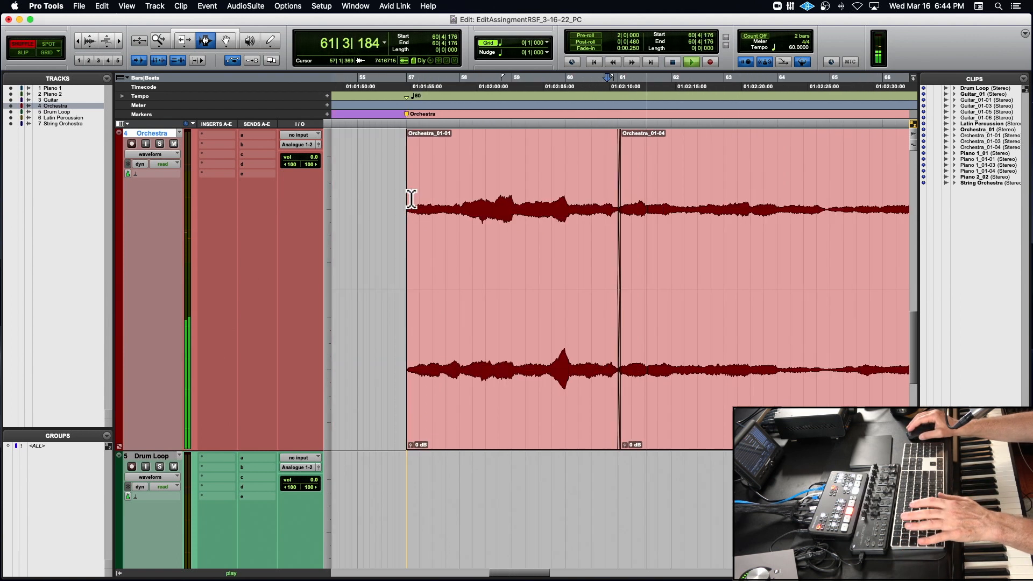
Follow the Orchestra playback to the quiet phrase break before bar 65 and split the clip at 64|4|879
{"action": "scroll", "coordinate": [411, 199], "scroll_direction": "right", "scroll_amount": 5}
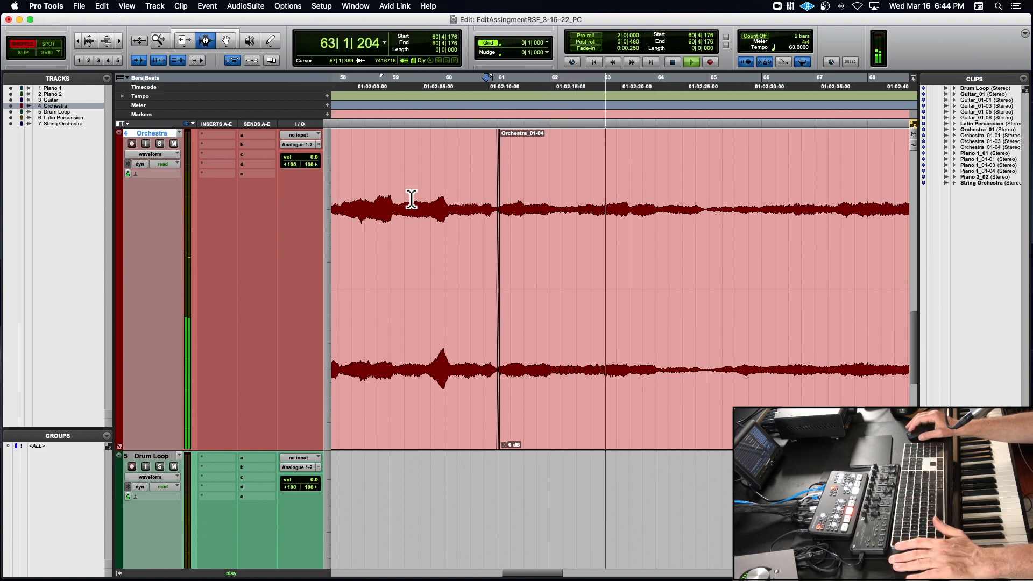
{"action": "scroll", "coordinate": [411, 199], "scroll_direction": "right", "scroll_amount": 1}
{"action": "scroll", "coordinate": [412, 198], "scroll_direction": "right", "scroll_amount": 1}
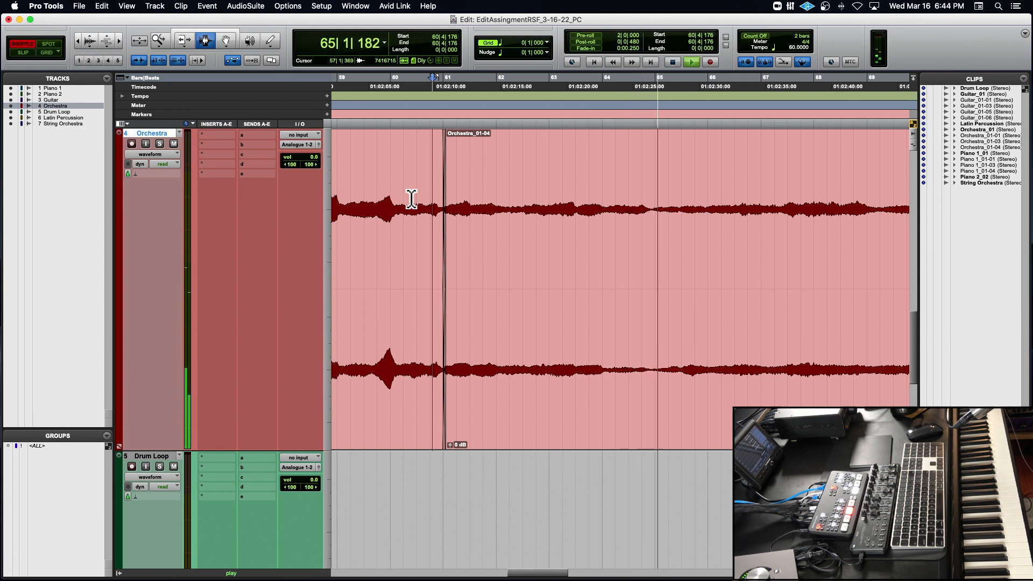
{"action": "left_click", "coordinate": [652, 209]}
{"action": "key", "text": "space"}
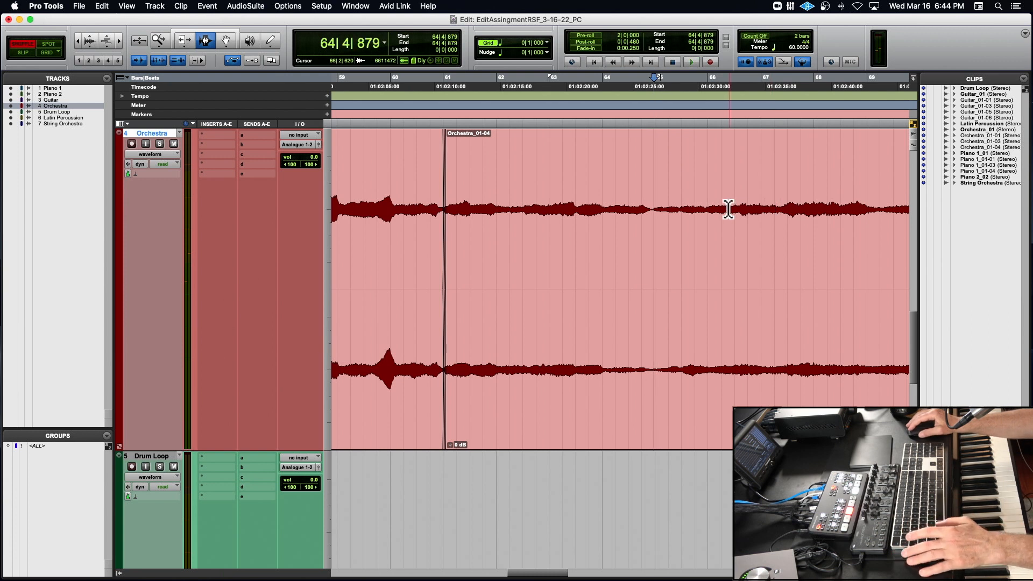
{"action": "key", "text": "super+e"}
Split the Orchestra clip at 69|1|281, auditioning from 64|4|879 and around 69|1|047 to find the final phrase
{"action": "key", "text": "space"}
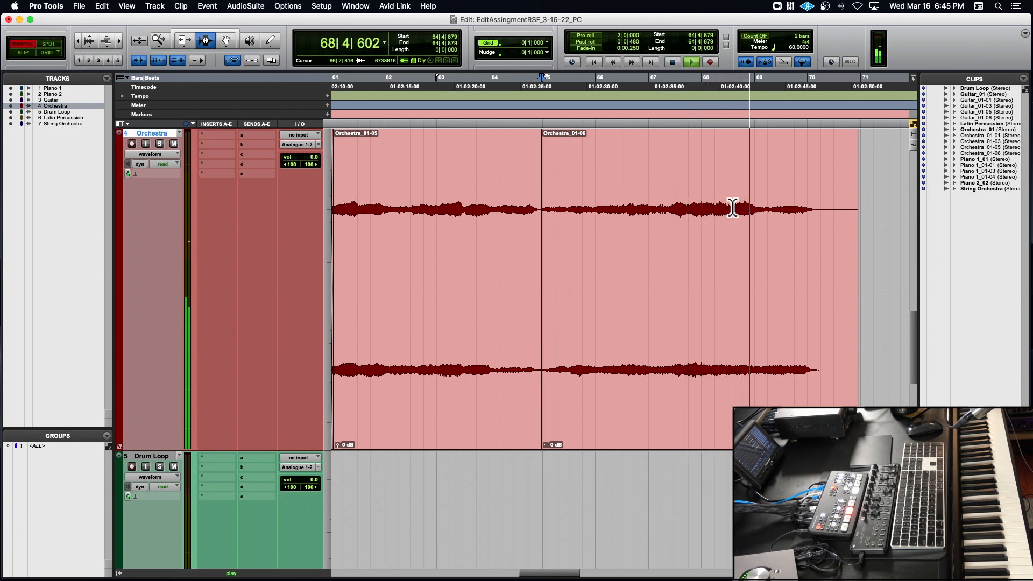
{"action": "key", "text": "space"}
{"action": "left_click", "coordinate": [749, 209]}
{"action": "key", "text": "space"}
{"action": "left_click", "coordinate": [755, 212]}
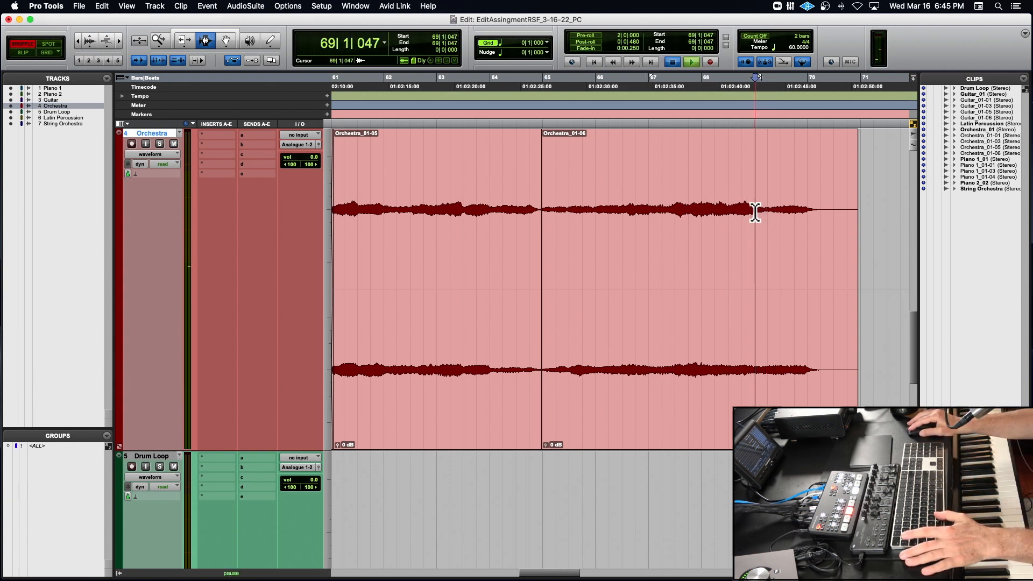
{"action": "key", "text": "space"}
{"action": "left_click", "coordinate": [758, 214]}
{"action": "key", "text": "space"}
{"action": "key", "text": "super+e"}
Delete the Orchestra section from 64|4|879 to 69|1|281 in Shuffle mode and audition the join from 64|3|358 and 64|3|455
{"action": "double_click", "coordinate": [691, 203]}
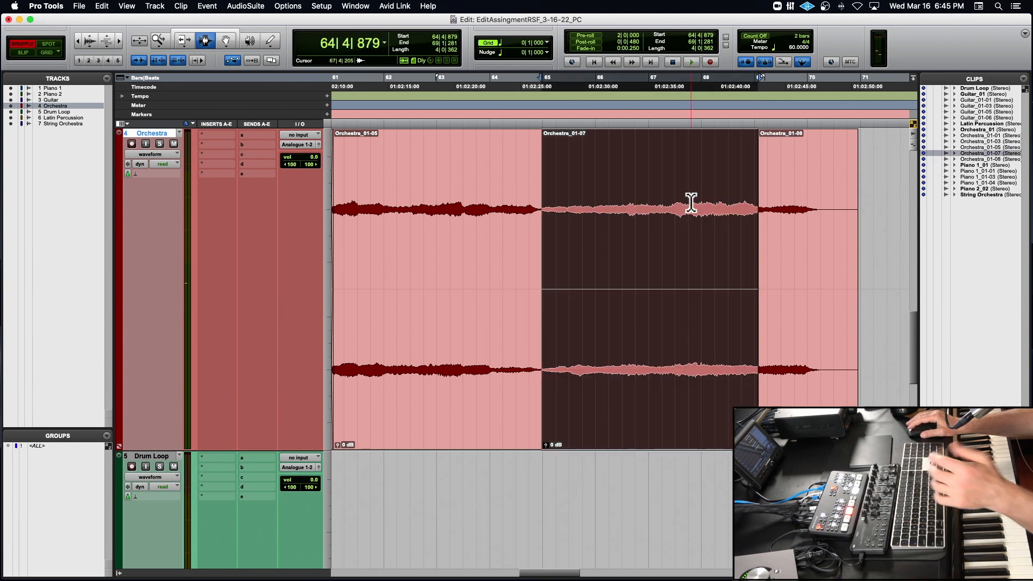
{"action": "key", "text": "Delete"}
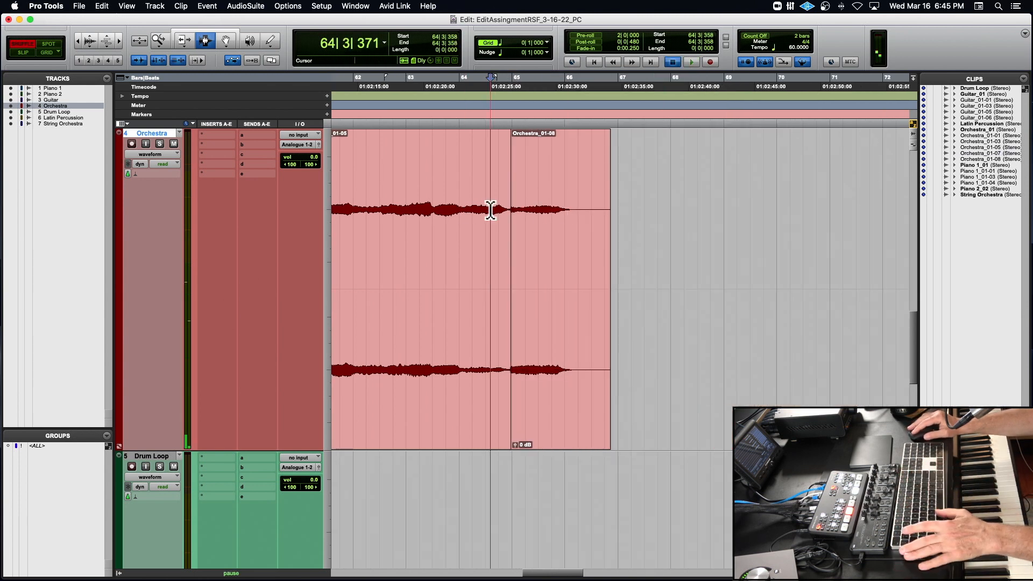
{"action": "key", "text": "space"}
{"action": "key", "text": "super+bracketright"}
{"action": "key", "text": "super+bracketright"}
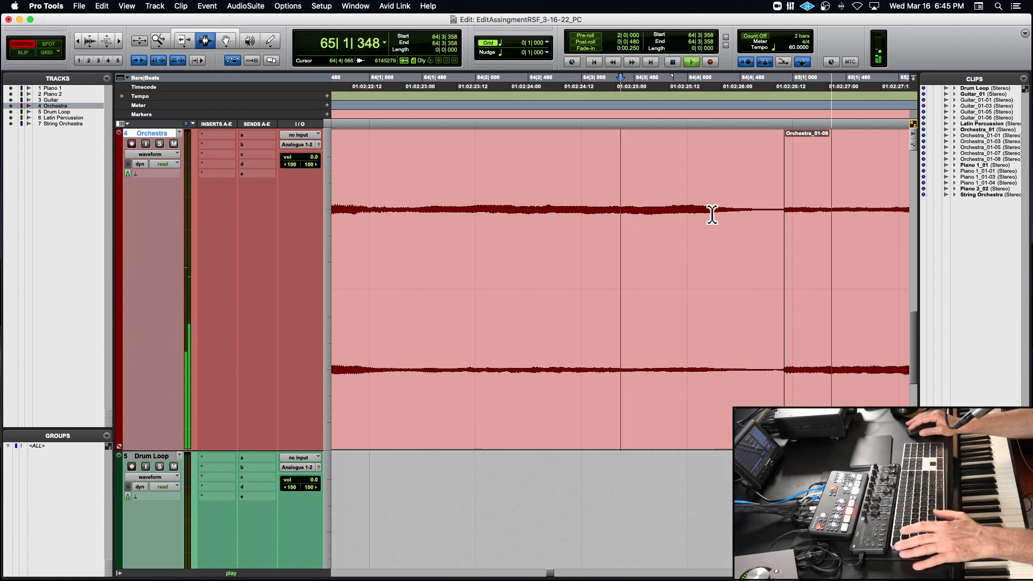
{"action": "key", "text": "space"}
{"action": "key", "text": "space"}
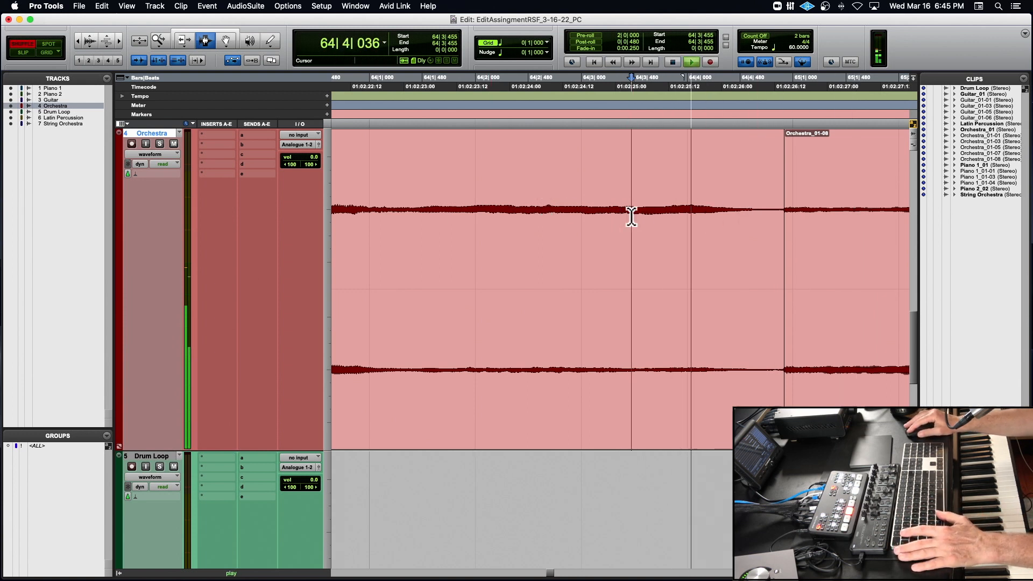
{"action": "key", "text": "space"}
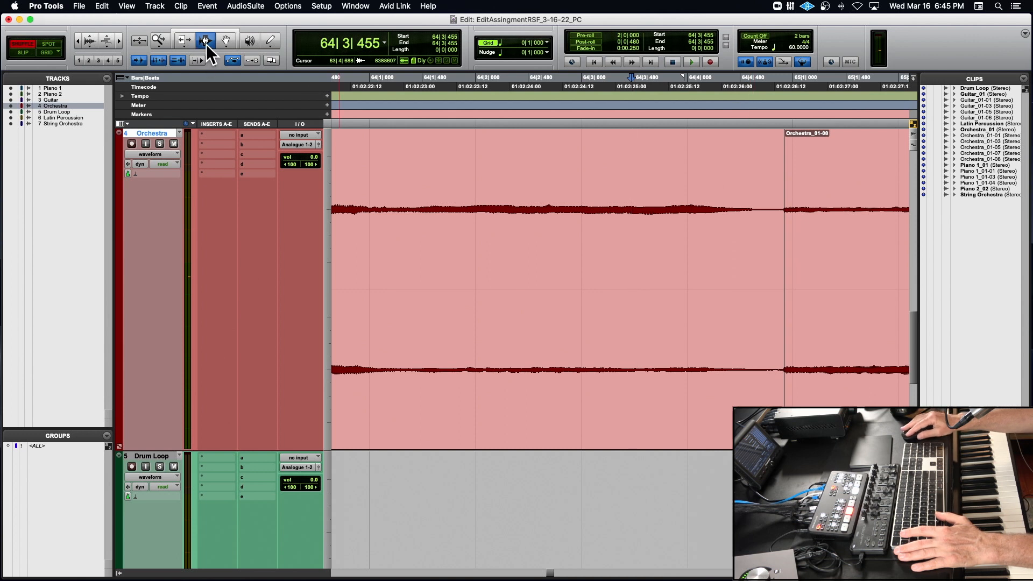
Crossfade the second Orchestra join from 64|4|436 to 65|1|130 and audition it from 64|2|001
{"action": "left_click_drag", "start_coordinate": [735, 247], "coordinate": [805, 253]}
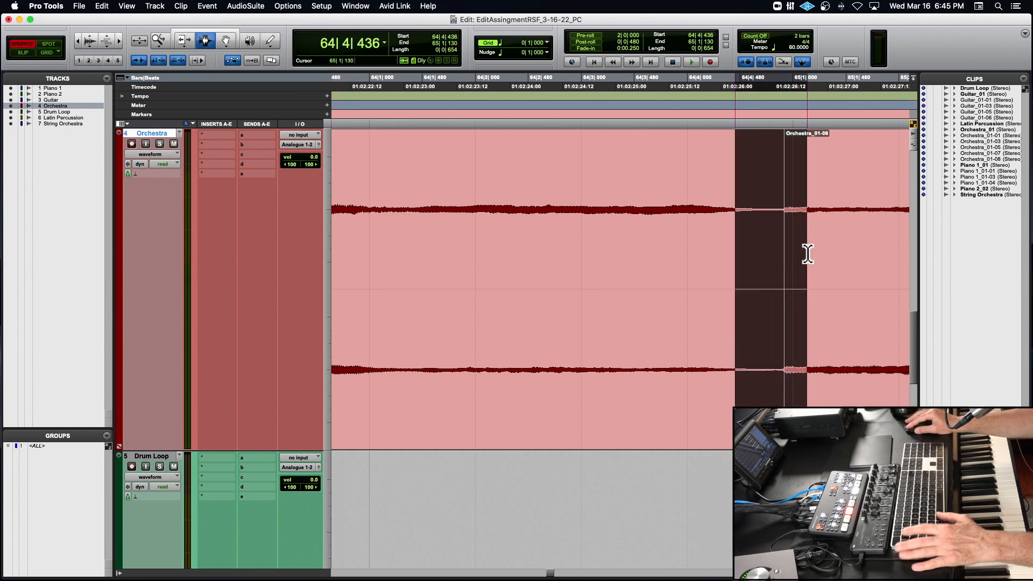
{"action": "key", "text": "ctrl+super+f"}
{"action": "left_click", "coordinate": [472, 240]}
{"action": "key", "text": "space"}
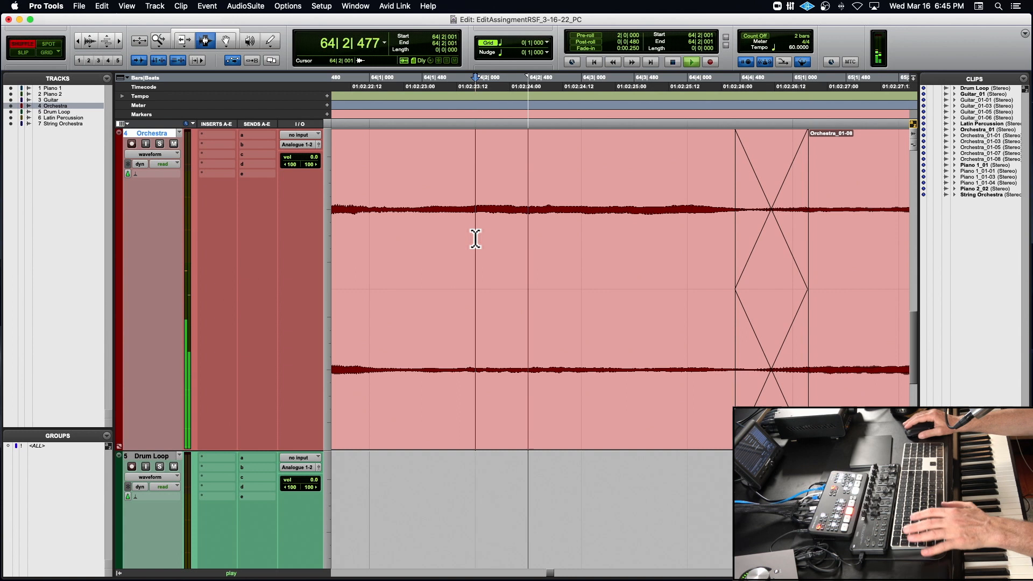
{"action": "key", "text": "super+bracketleft"}
{"action": "key", "text": "super+bracketleft"}
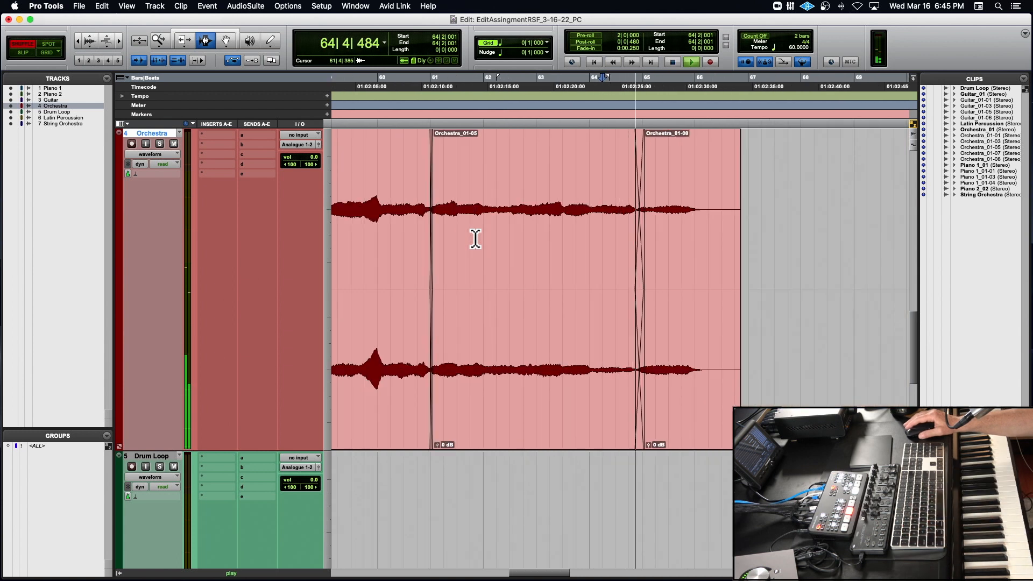
{"action": "key", "text": "space"}
Shorten the crossfade near bar 65 with the Trim tool so it starts at 64|4|846
{"action": "left_click", "coordinate": [183, 40]}
{"action": "key", "text": "super+bracketright"}
{"action": "key", "text": "super+bracketright"}
{"action": "key", "text": "super+bracketright"}
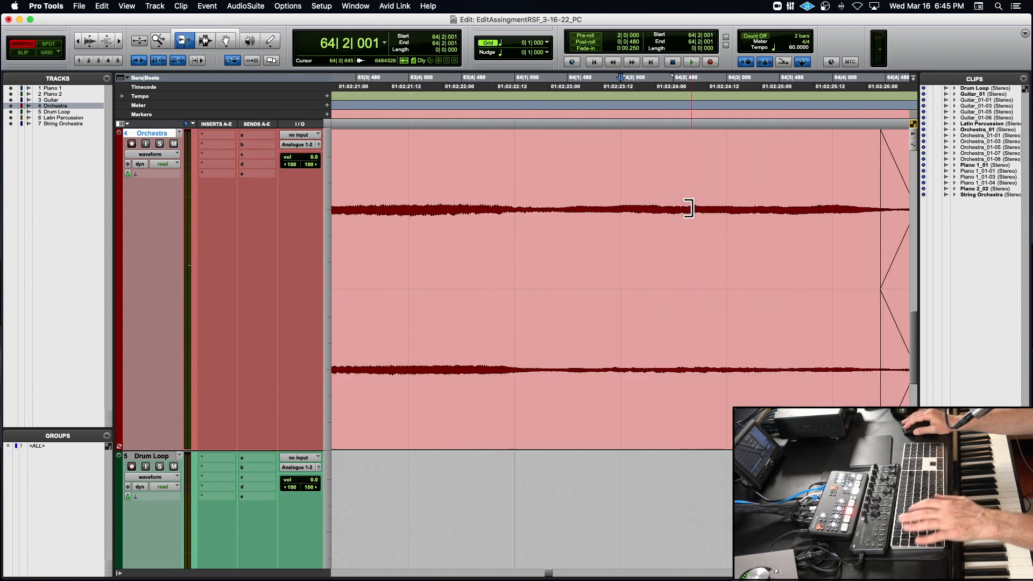
{"action": "scroll", "coordinate": [688, 209], "scroll_direction": "right", "scroll_amount": 2}
{"action": "left_click_drag", "start_coordinate": [688, 210], "coordinate": [724, 209]}
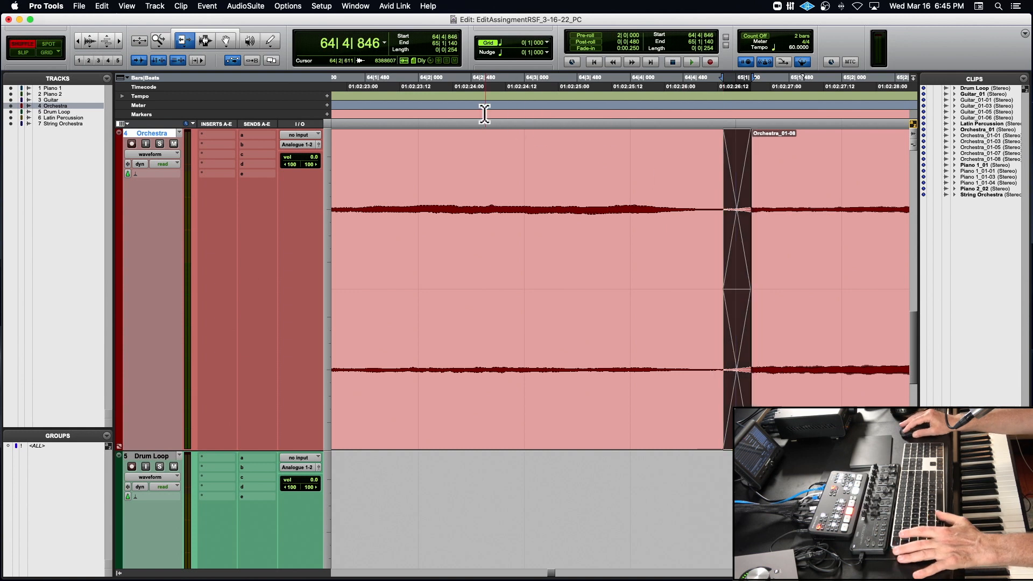
Audition the shortened crossfade near bar 65 and the end of the Orchestra recording from 64|2|577
{"action": "left_click", "coordinate": [483, 113]}
{"action": "key", "text": "space"}
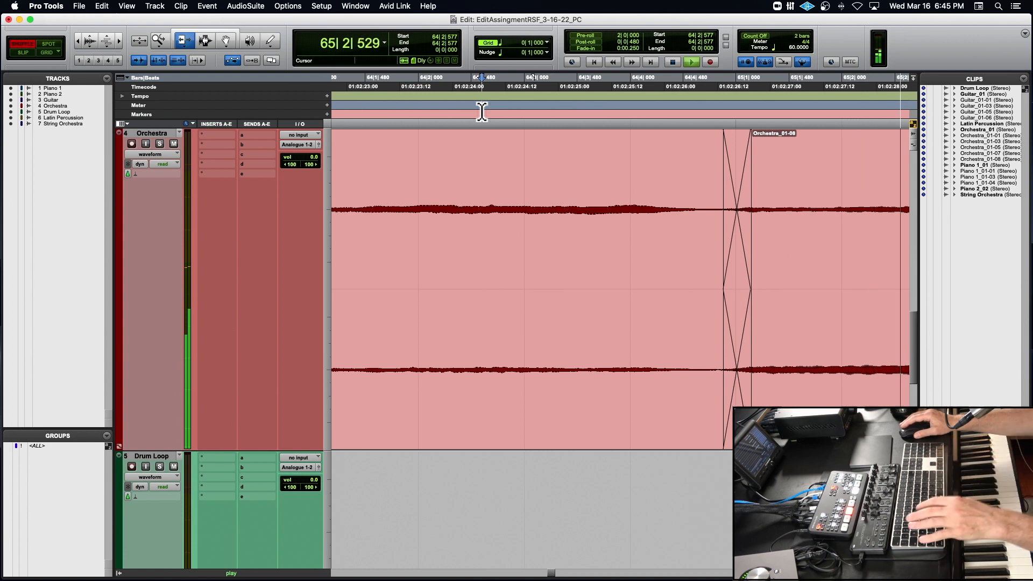
{"action": "key", "text": "super+bracketleft"}
{"action": "key", "text": "super+bracketleft"}
{"action": "key", "text": "super+bracketleft"}
{"action": "key", "text": "space"}
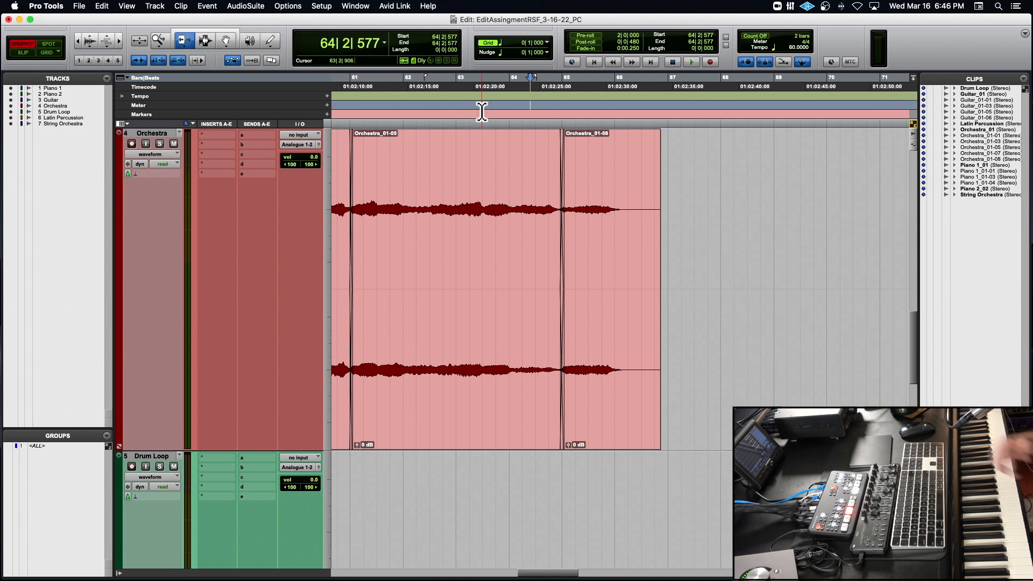
Reduce the height of all seven tracks to a small size and fit the whole session in the Edit window
{"action": "scroll", "coordinate": [491, 148], "scroll_direction": "down", "scroll_amount": 3}
{"action": "scroll", "coordinate": [491, 148], "scroll_direction": "left", "scroll_amount": 1}
{"action": "scroll", "coordinate": [491, 148], "scroll_direction": "up", "scroll_amount": 3}
{"action": "key", "text": "ctrl+alt+Down"}
{"action": "key", "text": "ctrl+alt+Down"}
{"action": "key", "text": "ctrl+alt+Down"}
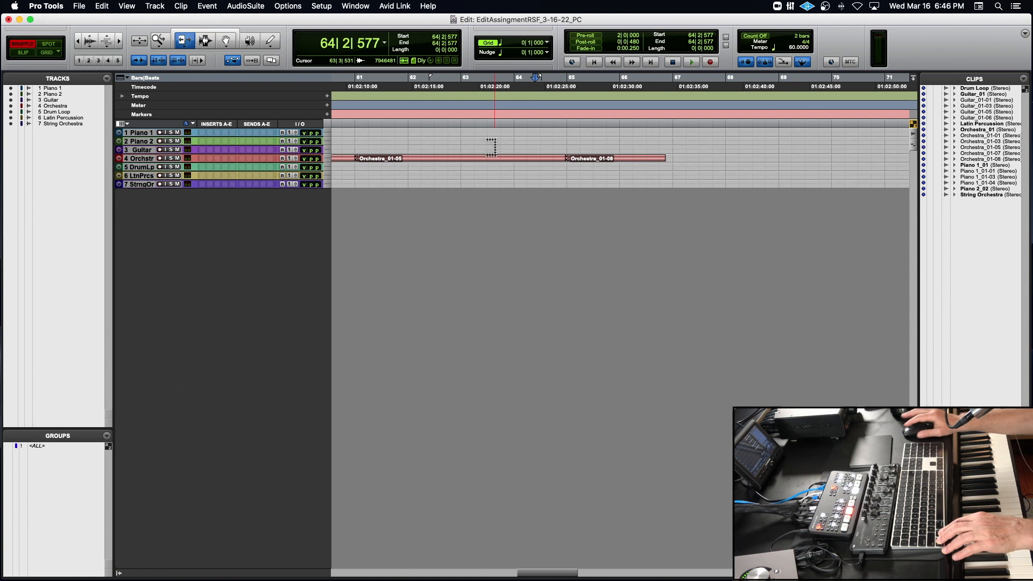
{"action": "key", "text": "ctrl+alt+Up"}
{"action": "key", "text": "ctrl+alt+Up"}
{"action": "key", "text": "alt+a"}
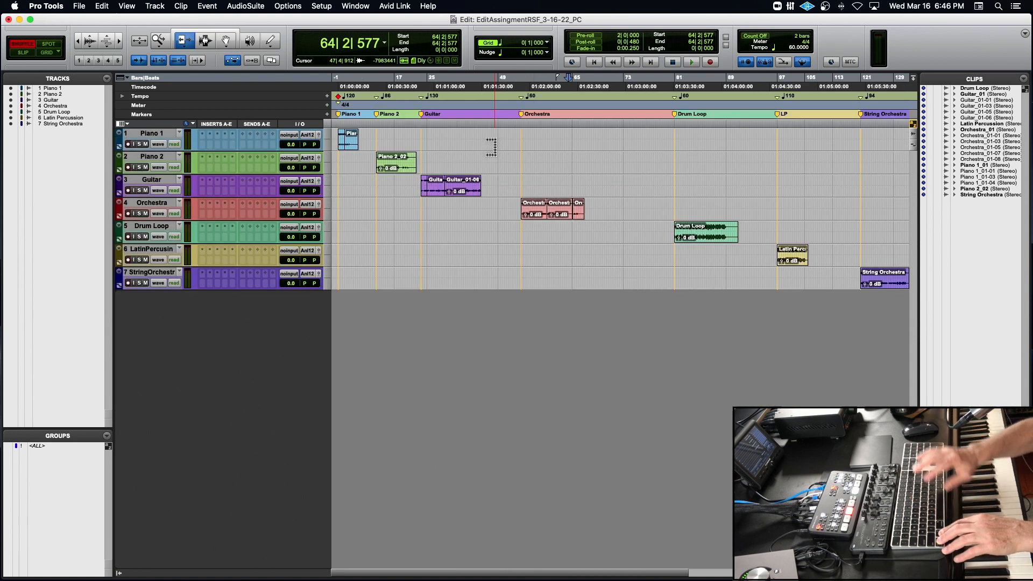
Audition the Drum Loop clip from bar 81 and the Latin Percussion clip from bar 97
{"action": "scroll", "coordinate": [491, 146], "scroll_direction": "right", "scroll_amount": 1}
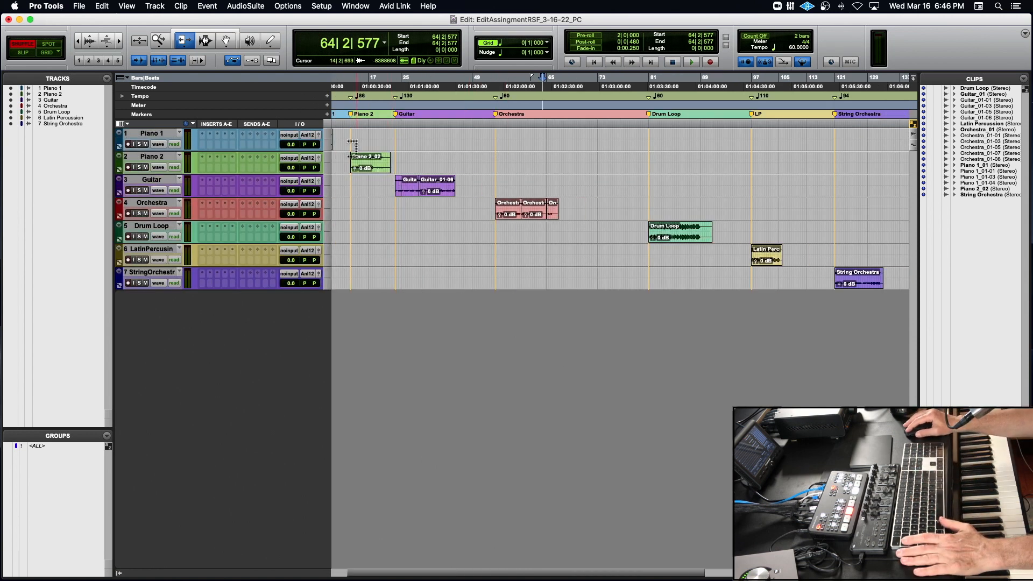
{"action": "left_click", "coordinate": [666, 236]}
{"action": "key", "text": "space"}
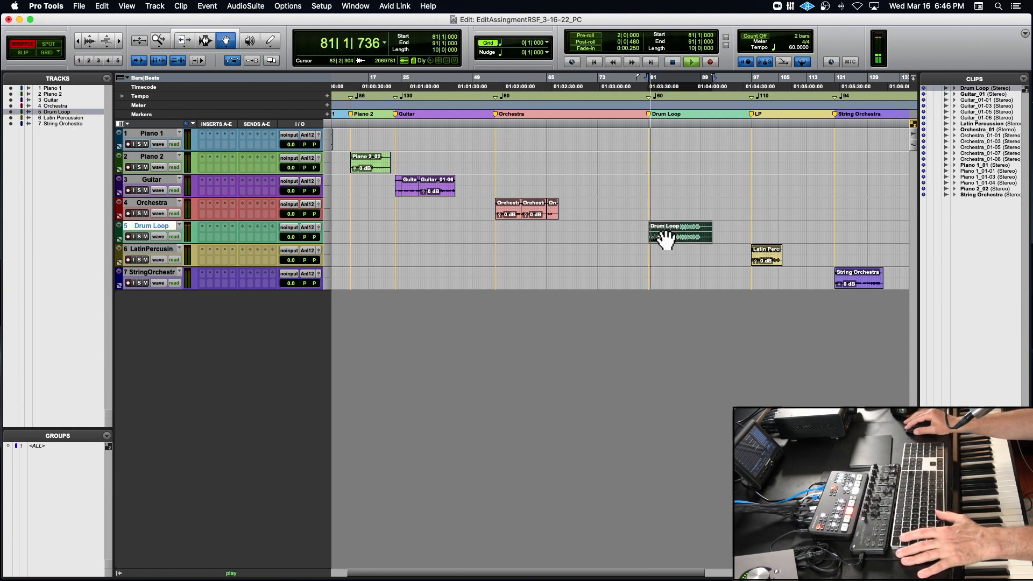
{"action": "left_click", "coordinate": [768, 263]}
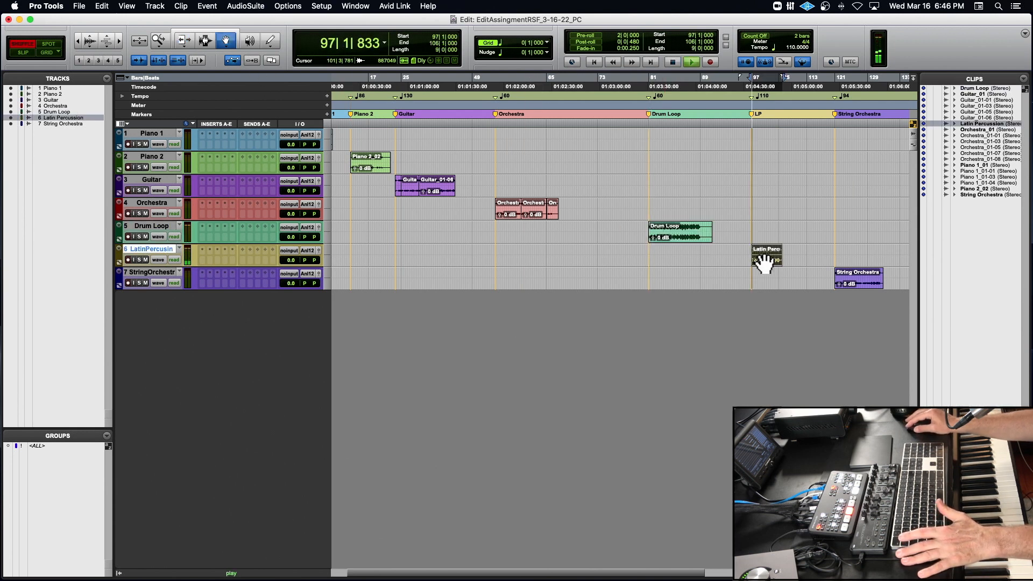
Audition the String Orchestra clip from 124|1|119 and return to the overview of the whole session
{"action": "scroll", "coordinate": [600, 249], "scroll_direction": "left", "scroll_amount": 1}
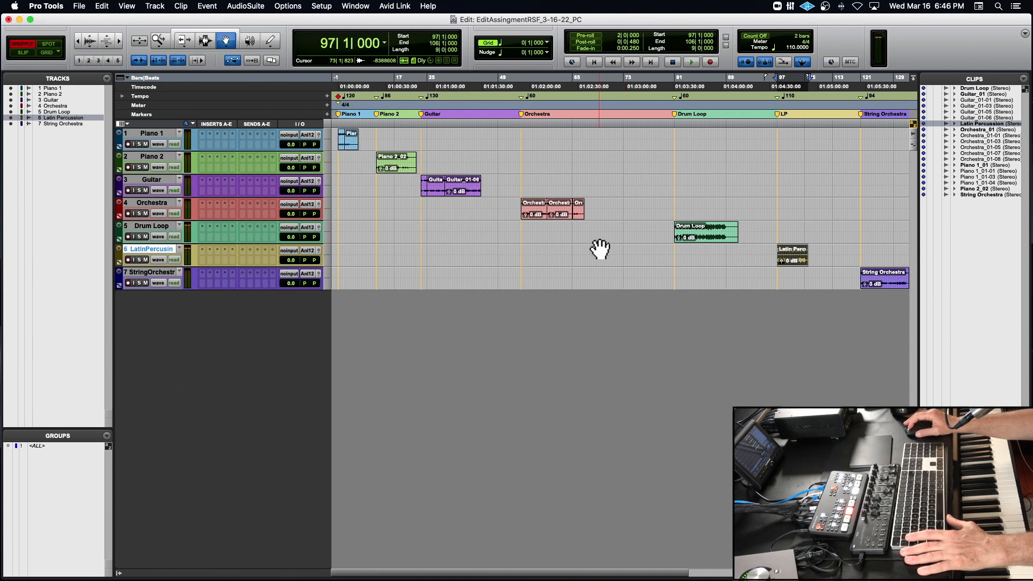
{"action": "scroll", "coordinate": [599, 248], "scroll_direction": "right", "scroll_amount": 3}
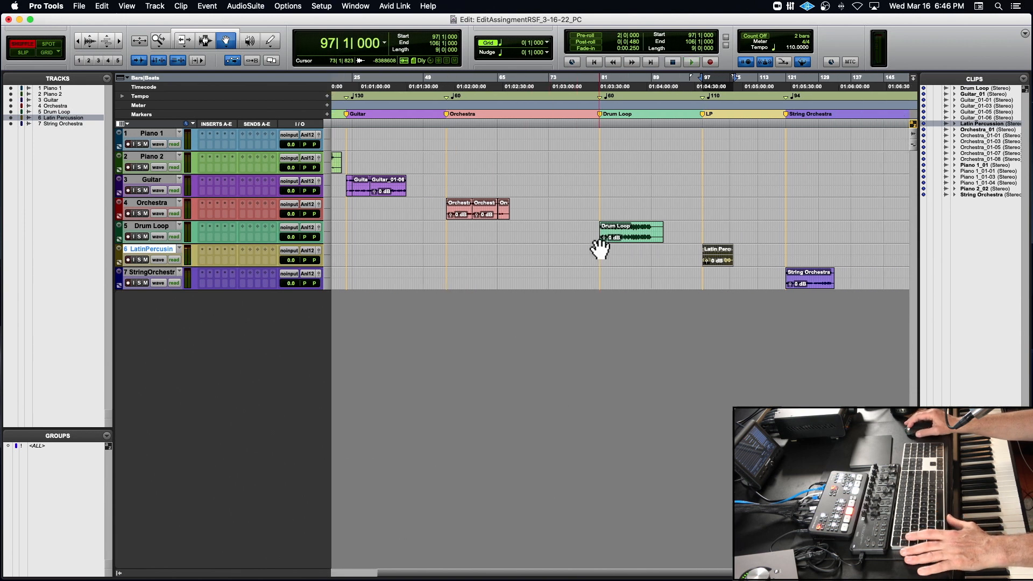
{"action": "left_click", "coordinate": [798, 280]}
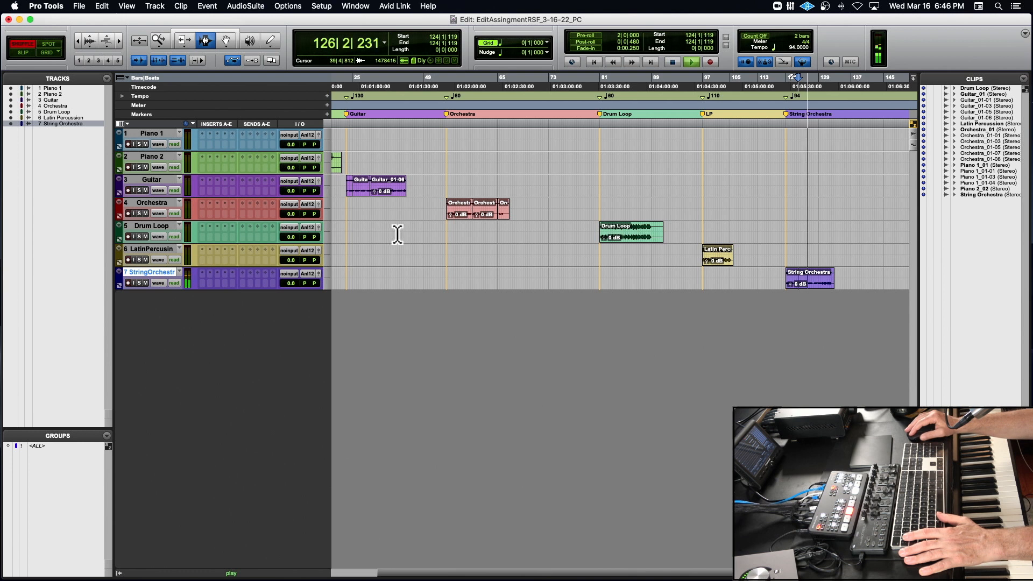
{"action": "key", "text": "space"}
{"action": "scroll", "coordinate": [397, 235], "scroll_direction": "left", "scroll_amount": 3}
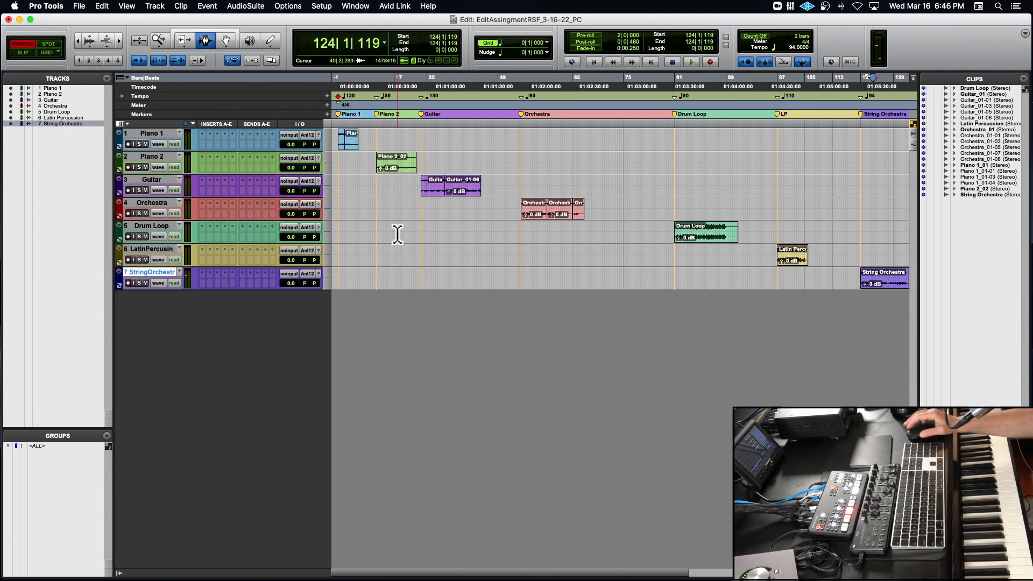